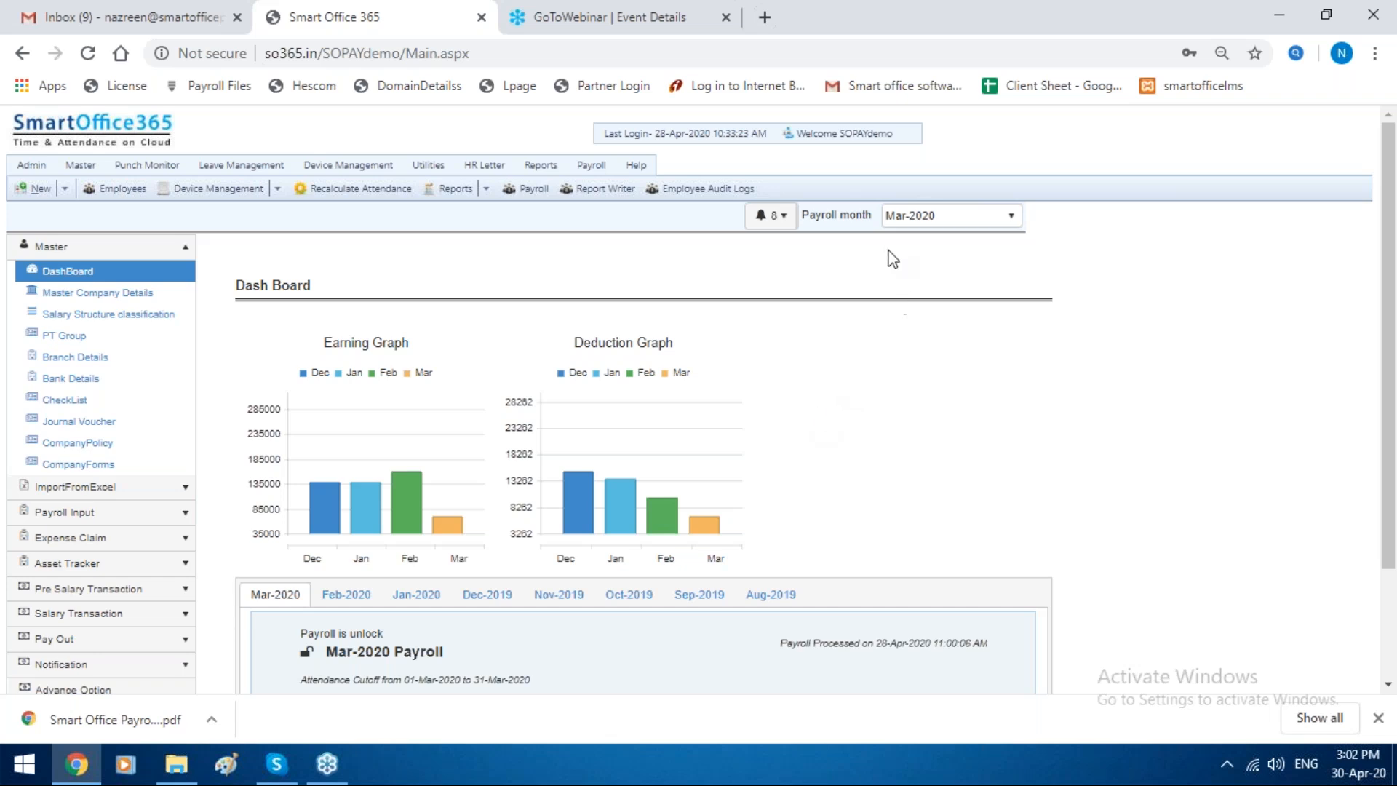
# Step: Open the PF Challan Report form from the PF reports in the payroll reports
pyautogui.click(591, 166)
pyautogui.scroll(-2, 111, 652)
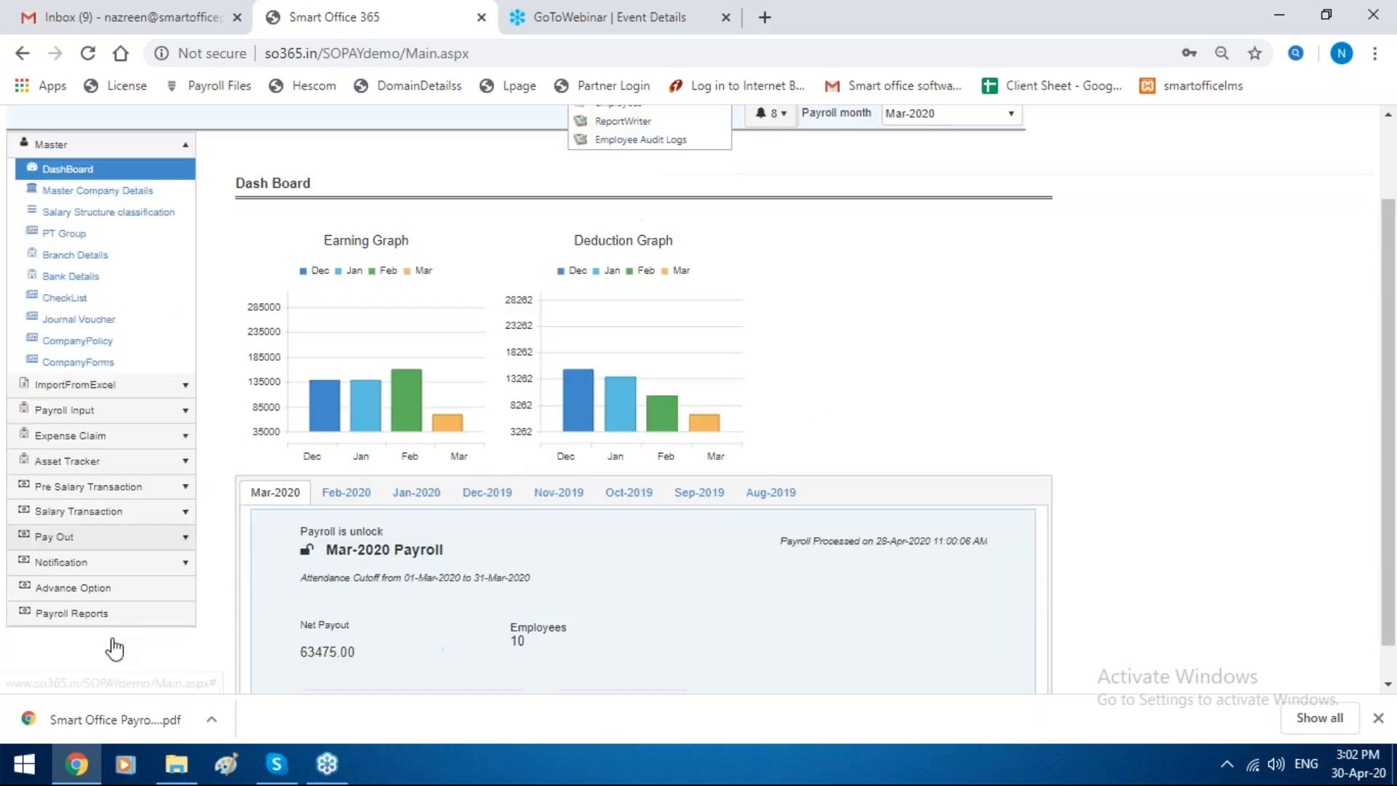
pyautogui.click(138, 579)
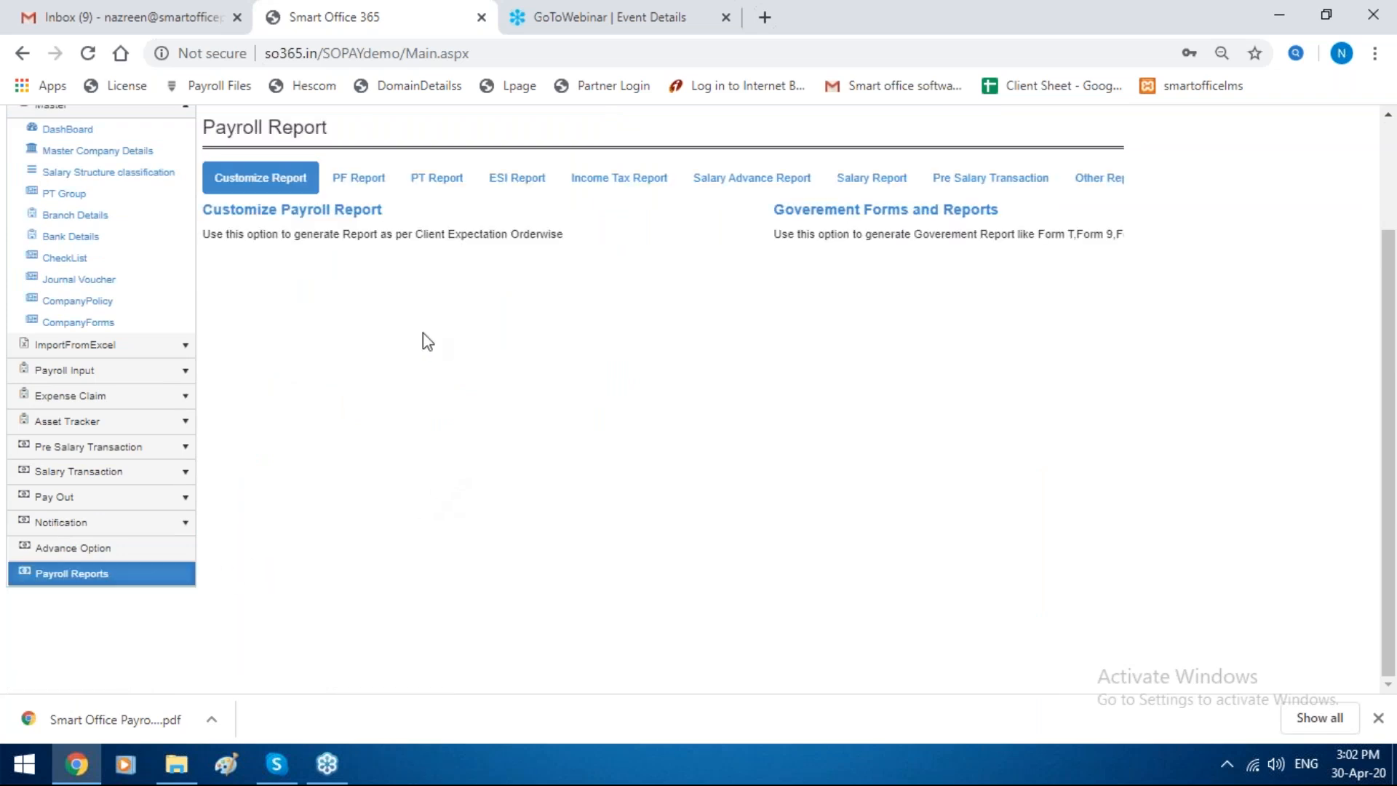
pyautogui.click(360, 190)
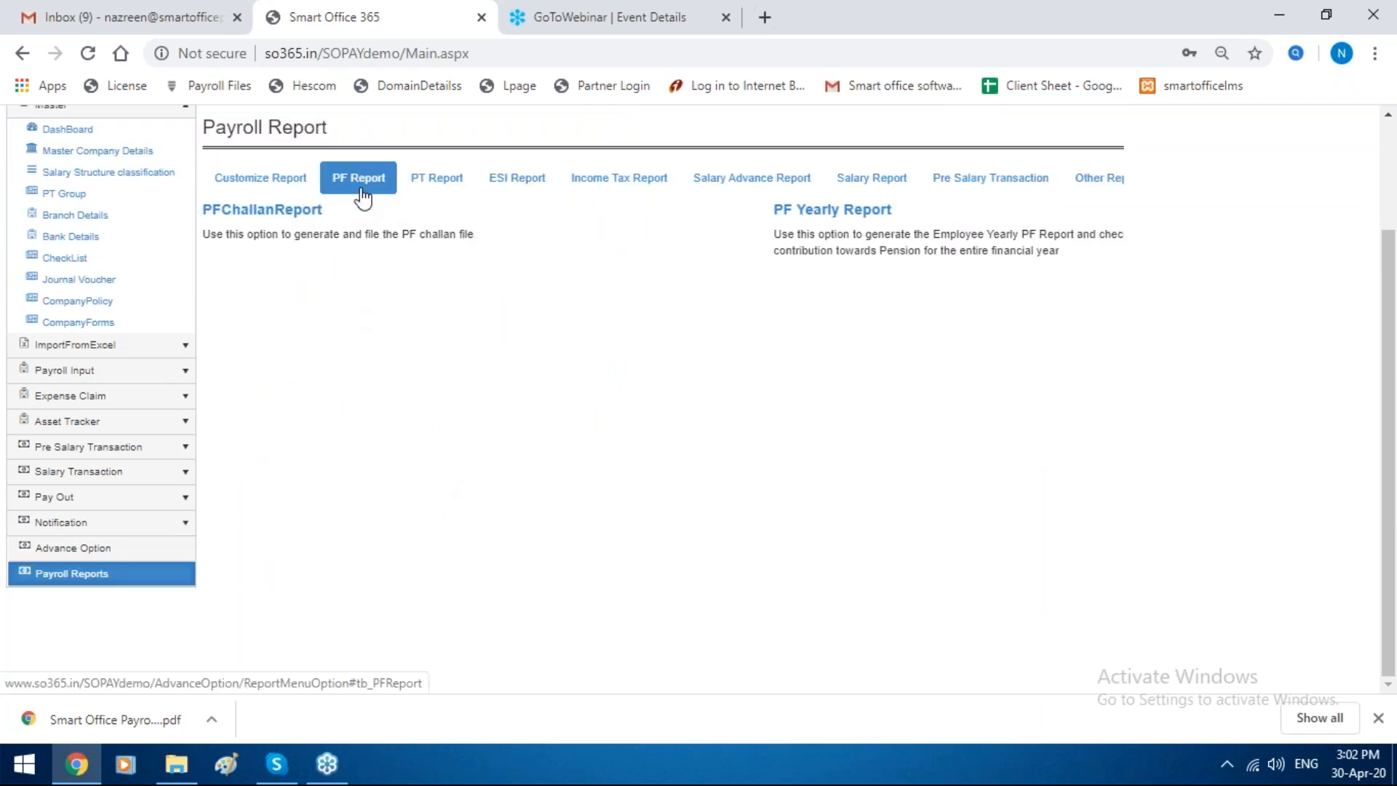
pyautogui.click(314, 217)
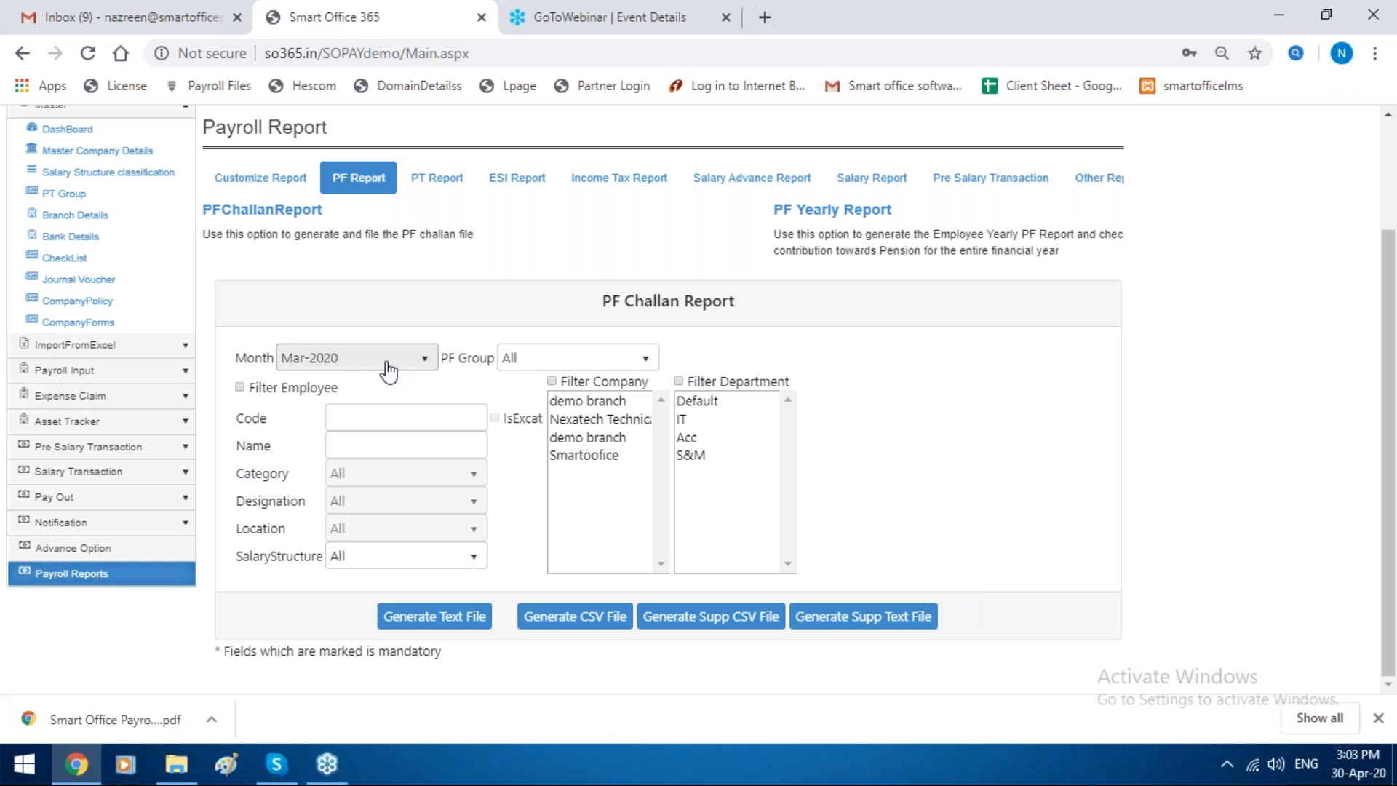
# Step: Filter the challan report to the exact employee code 1 and set the month to Feb-2020
pyautogui.click(241, 389)
pyautogui.click(385, 417)
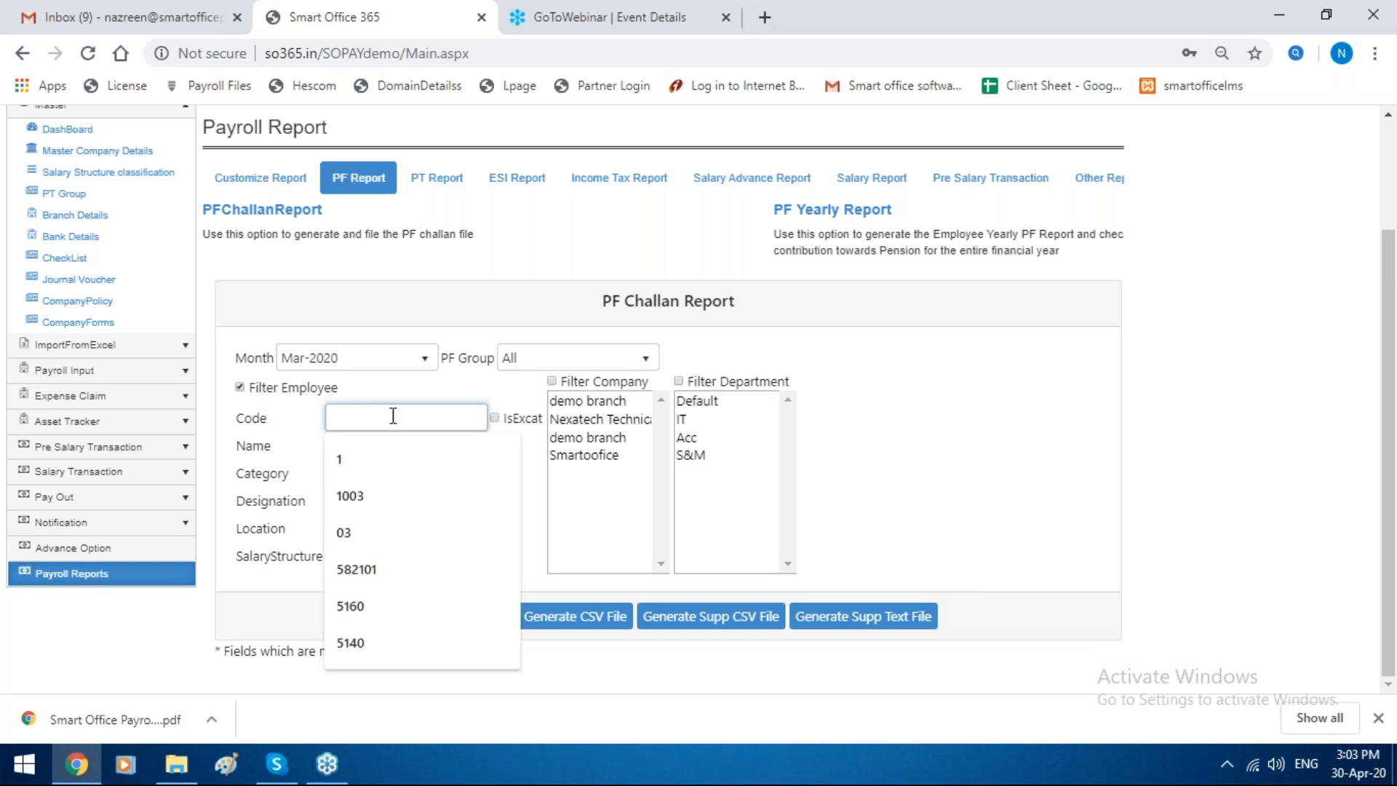
pyautogui.write('1')
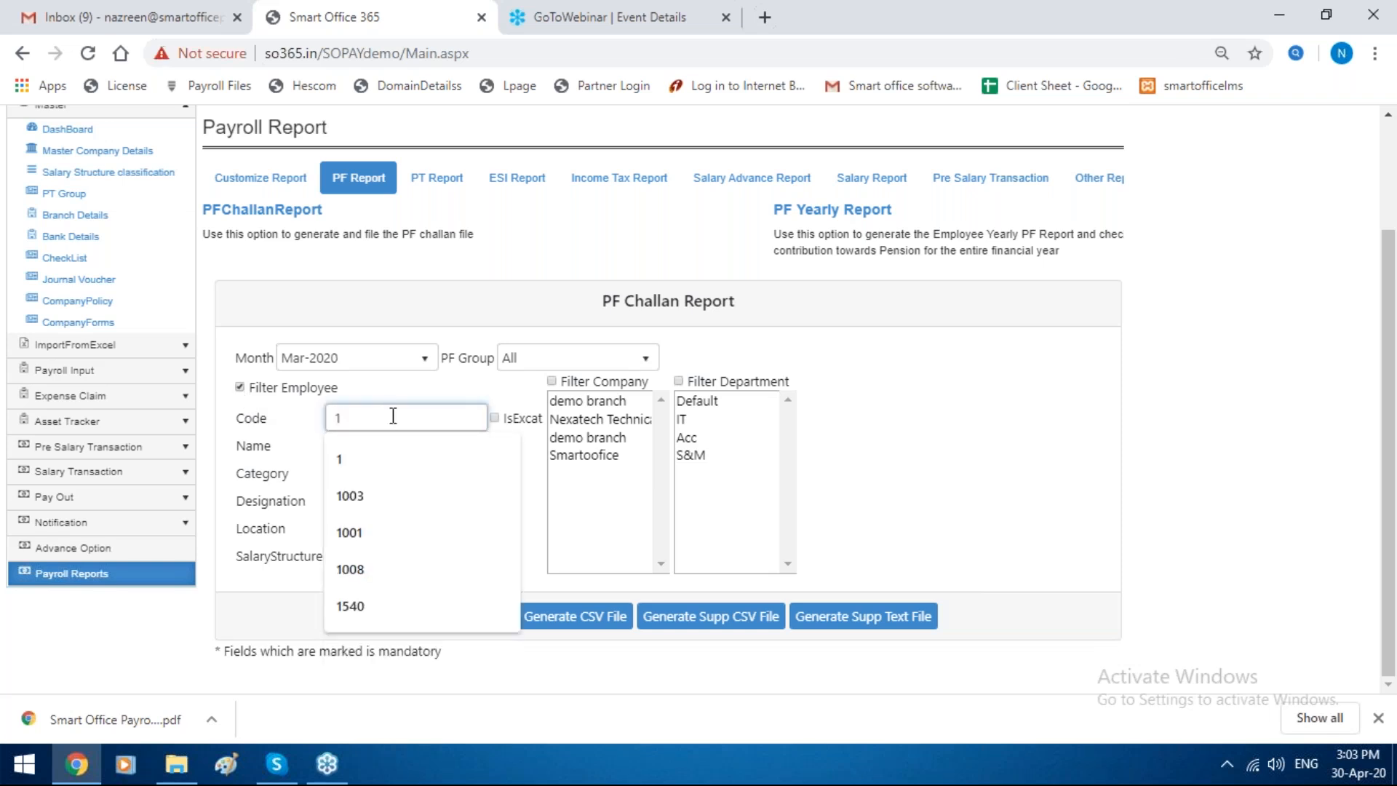
pyautogui.click(375, 367)
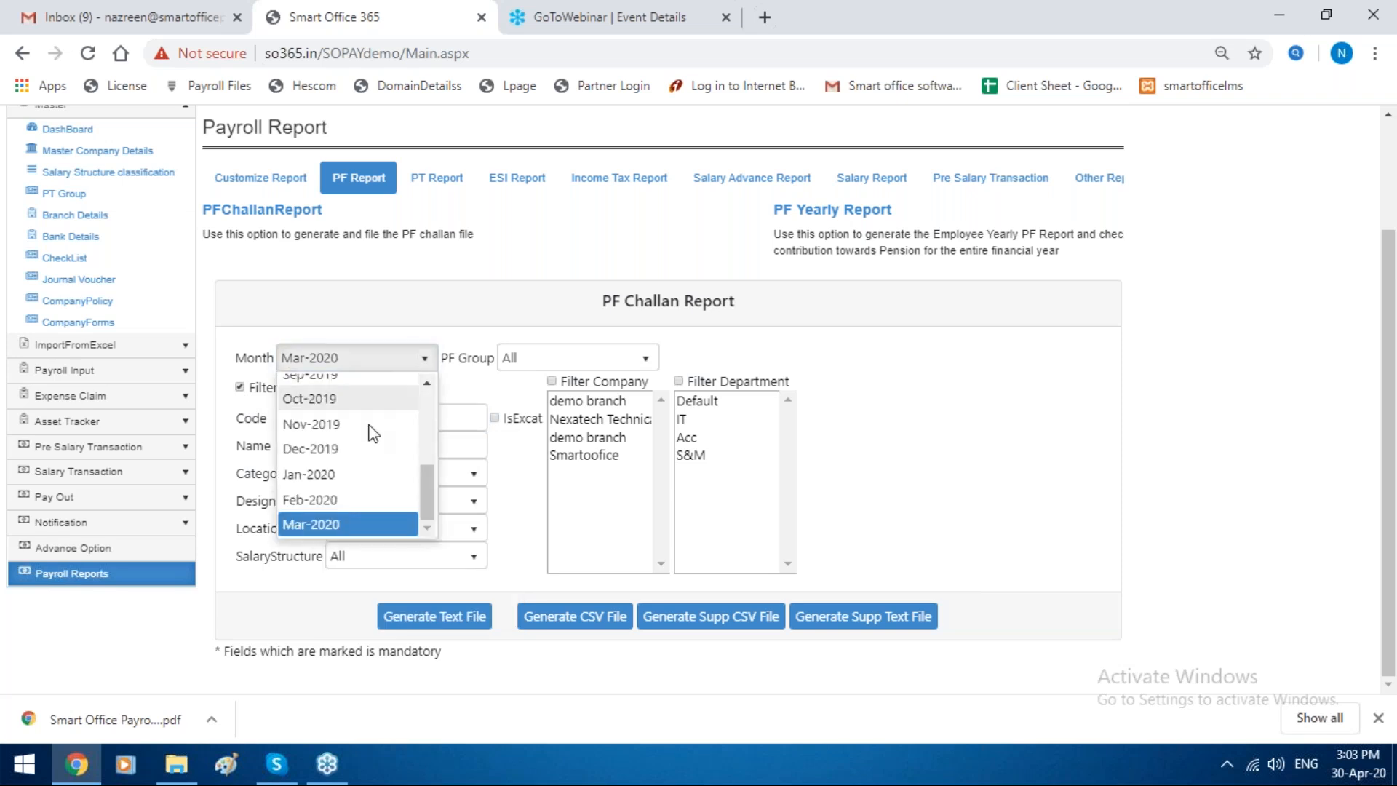
pyautogui.click(358, 500)
pyautogui.click(494, 418)
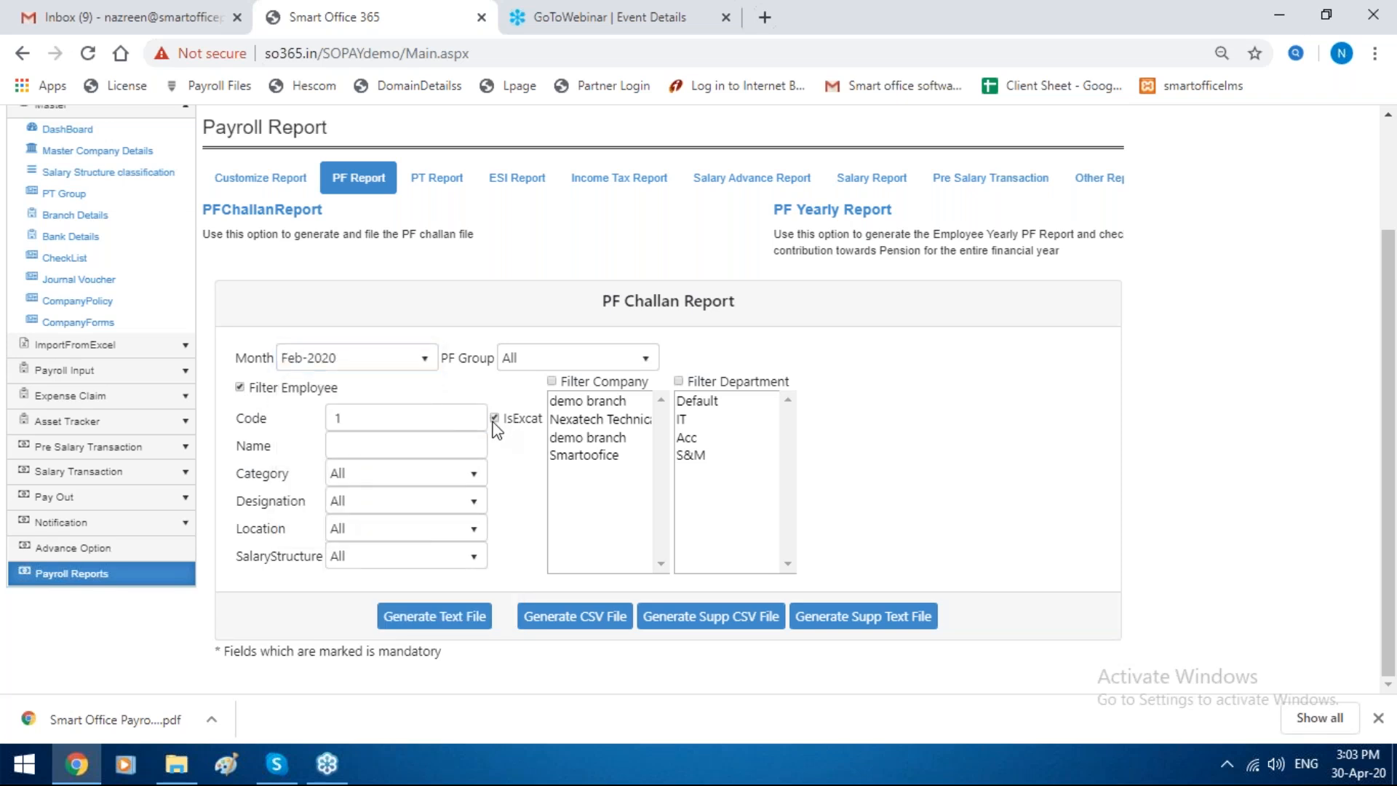
# Step: Generate the PF challan as a text file, view the downloaded file in Notepad and close it
pyautogui.click(461, 618)
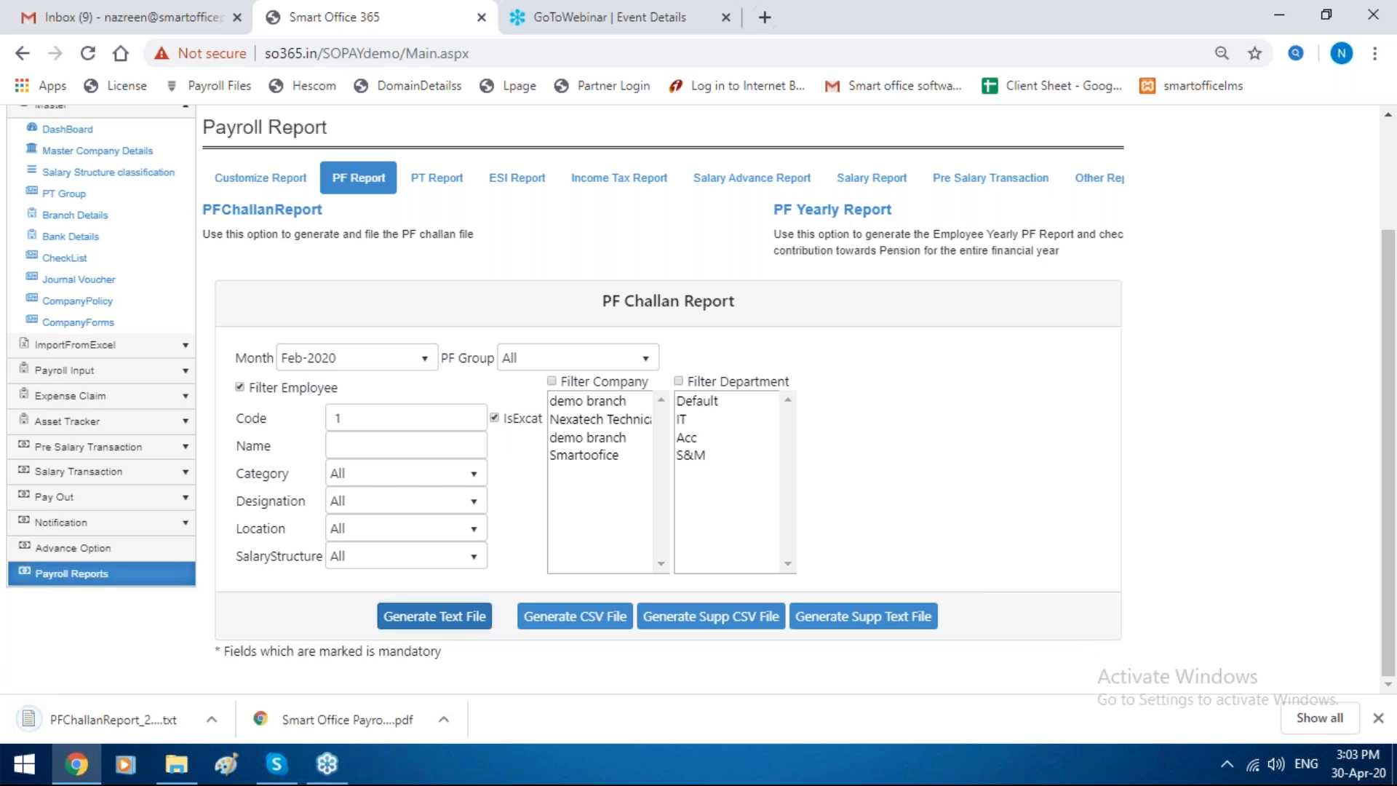
pyautogui.click(114, 720)
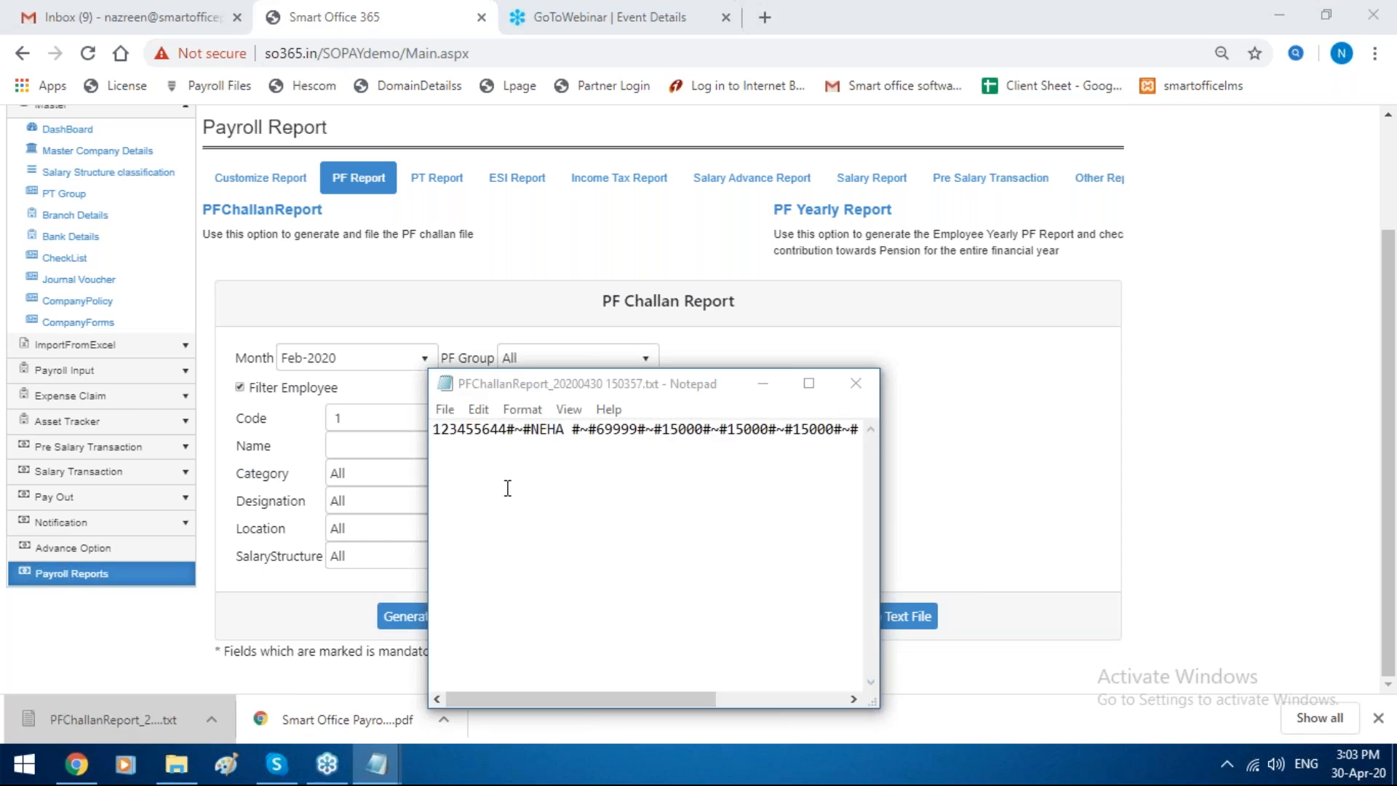
pyautogui.click(857, 387)
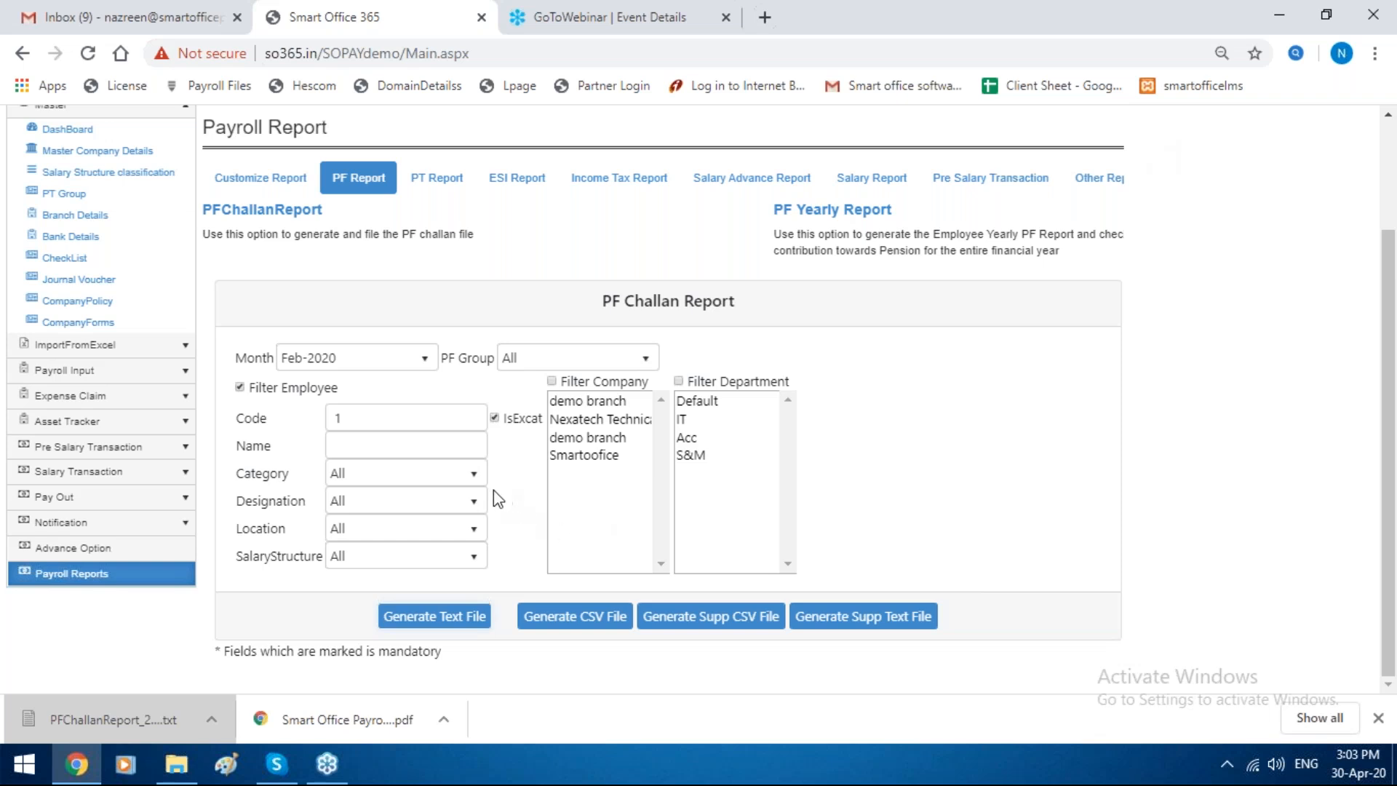
# Step: Generate the PF challan as a CSV file, view it in Excel without the activation notice, and return to Chrome
pyautogui.click(541, 627)
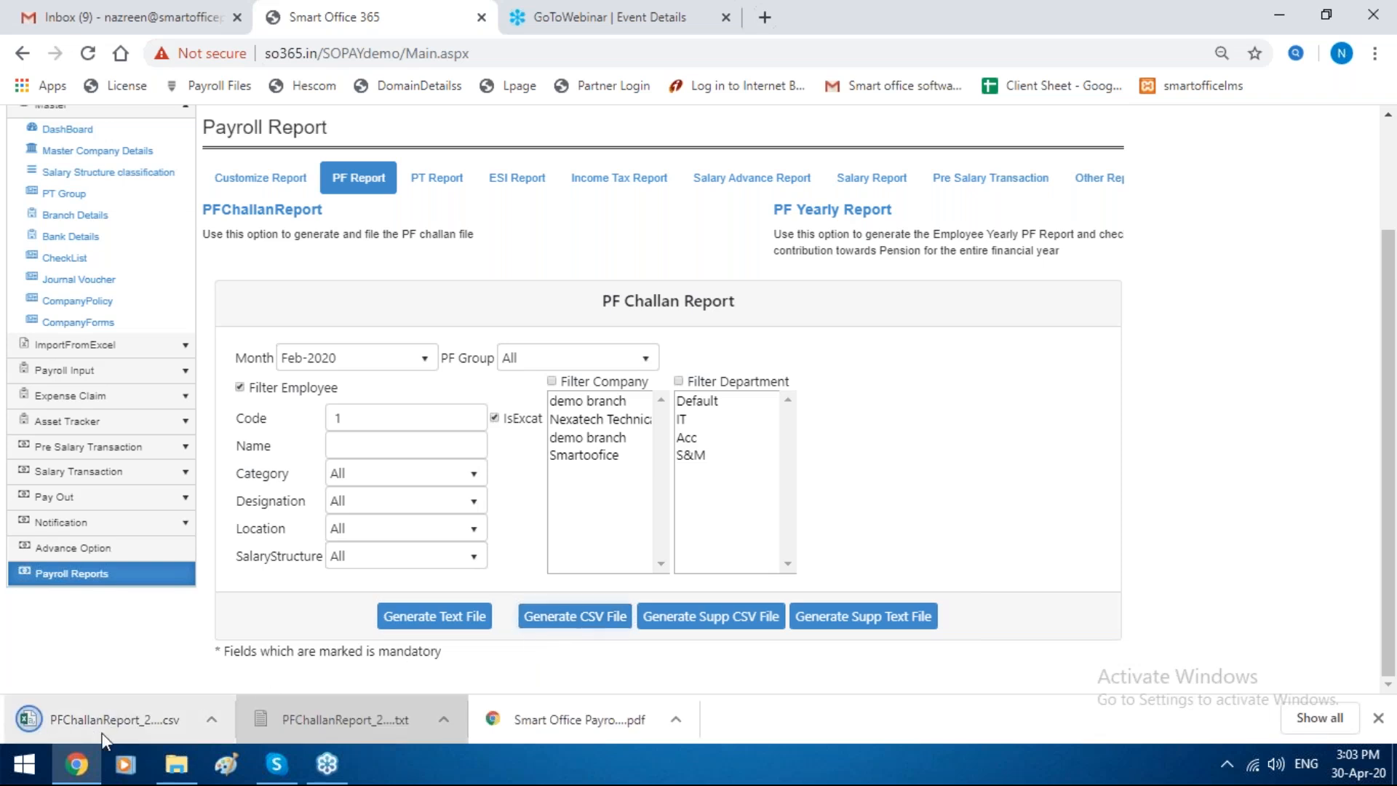
pyautogui.click(125, 731)
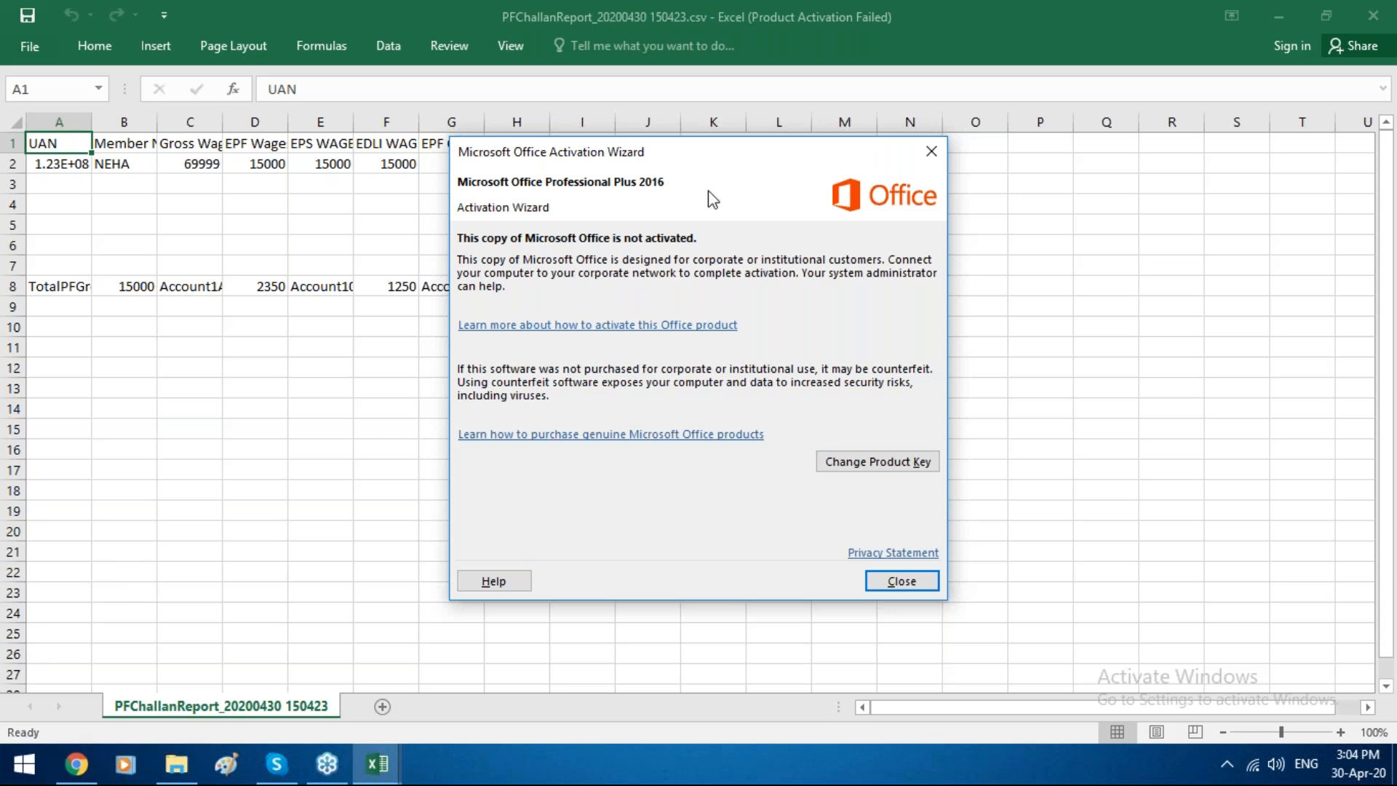
pyautogui.click(931, 151)
pyautogui.moveTo(76, 764)
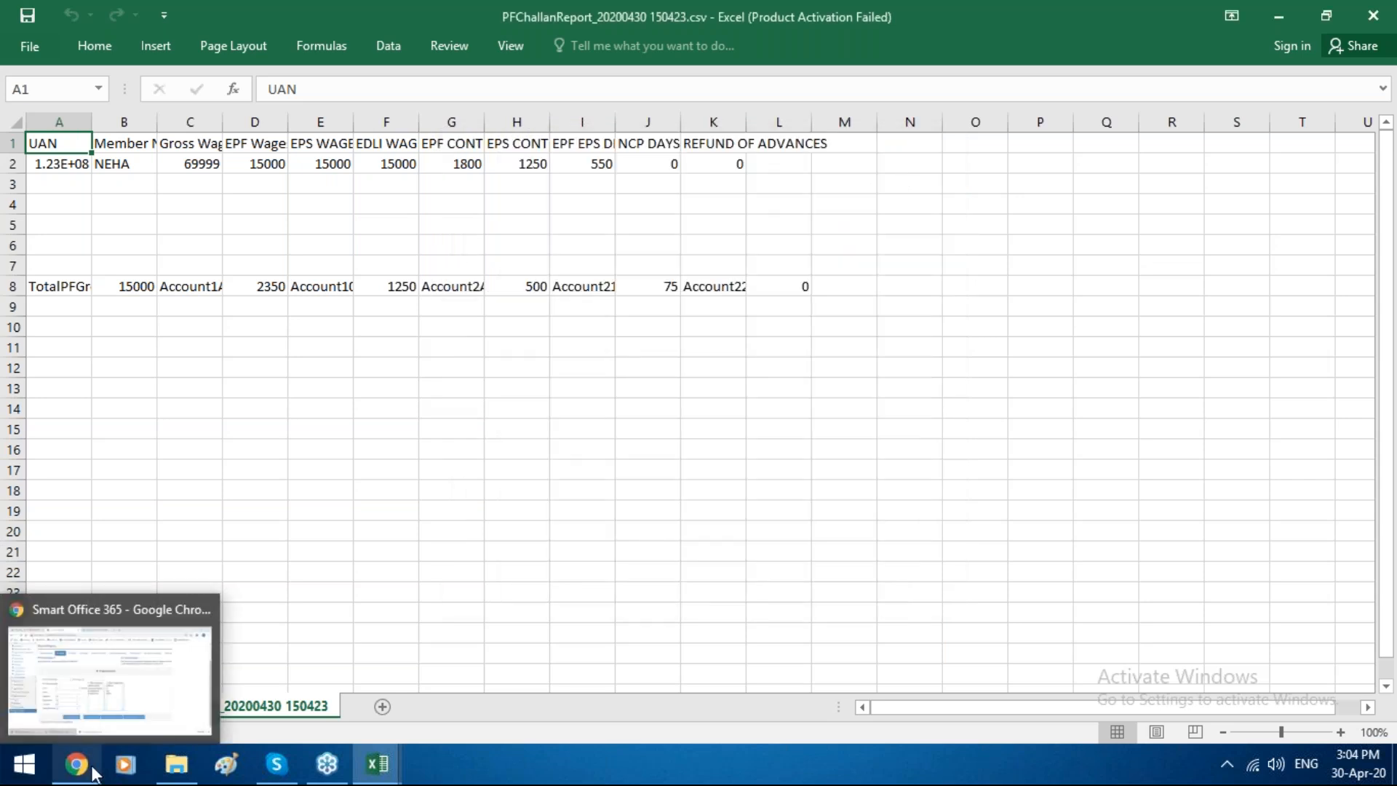
pyautogui.click(211, 662)
# Step: Generate the Feb-2020 PF challan text file again, check its contents and close it
pyautogui.scroll(3, 216, 662)
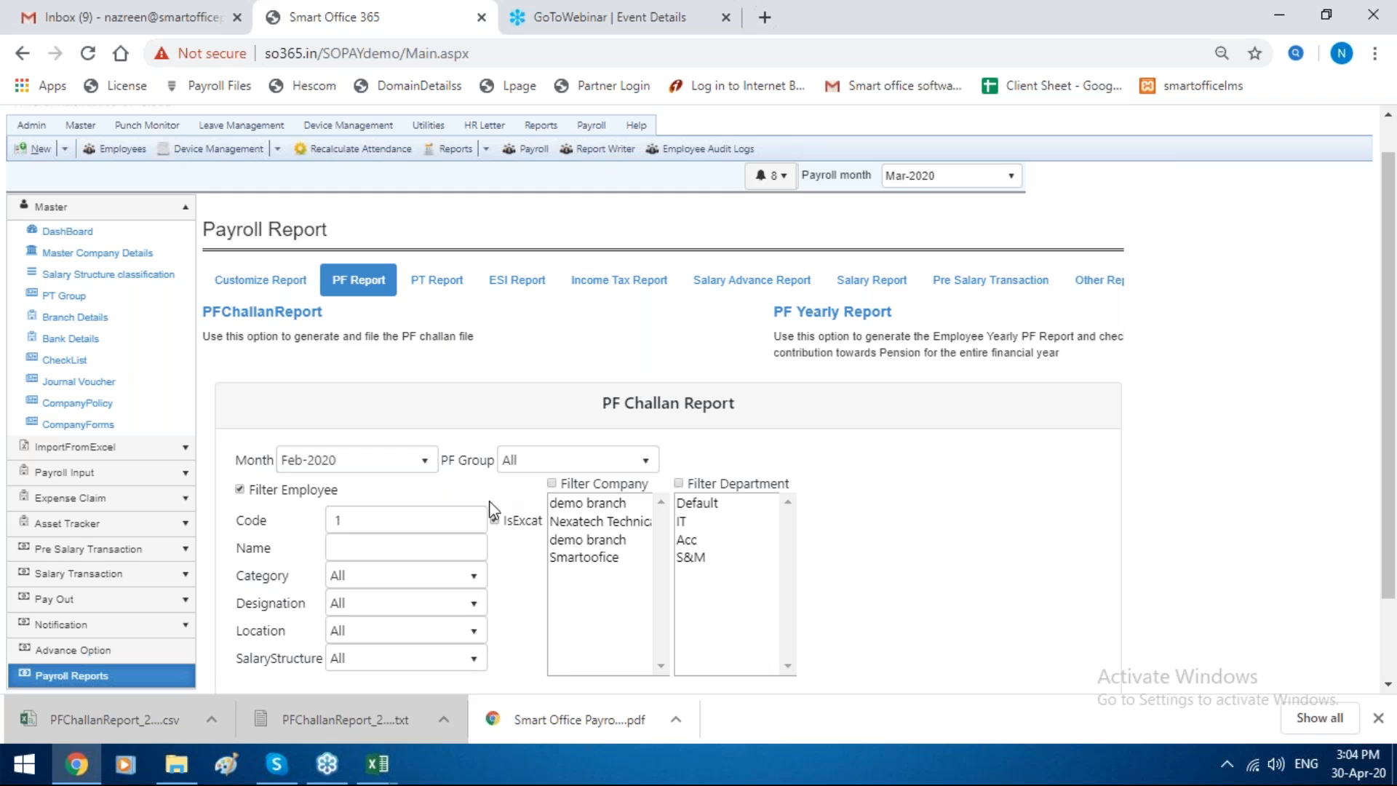
pyautogui.scroll(-2, 495, 563)
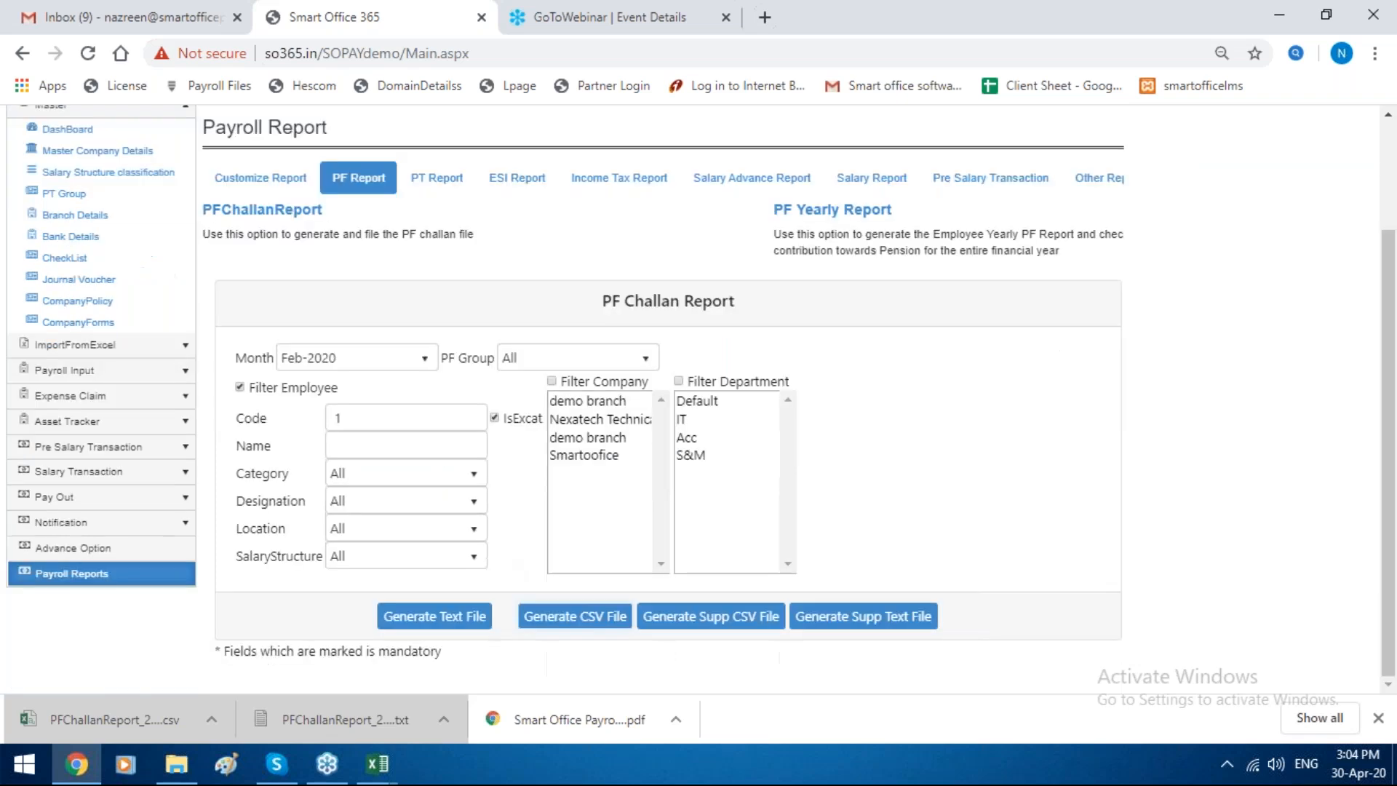
pyautogui.click(436, 616)
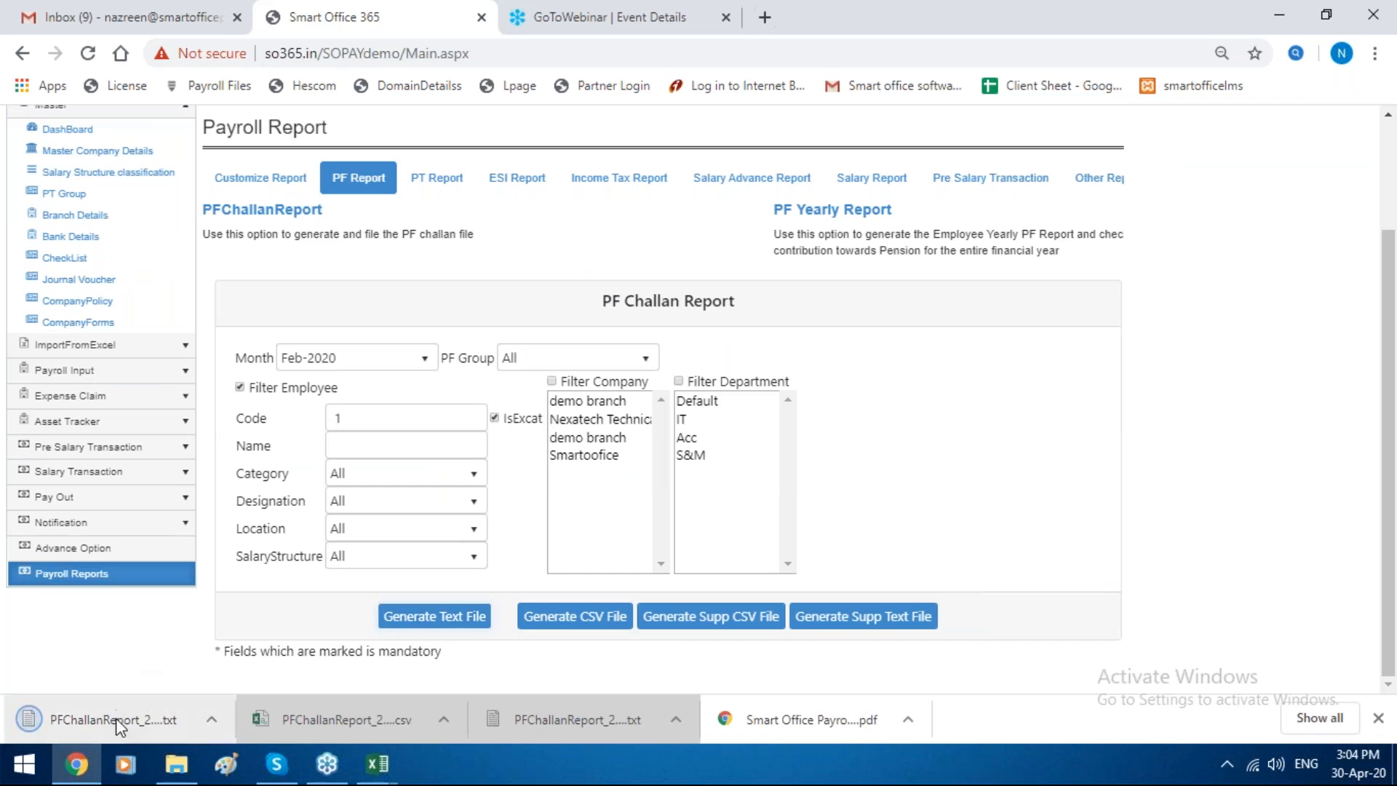
pyautogui.click(26, 720)
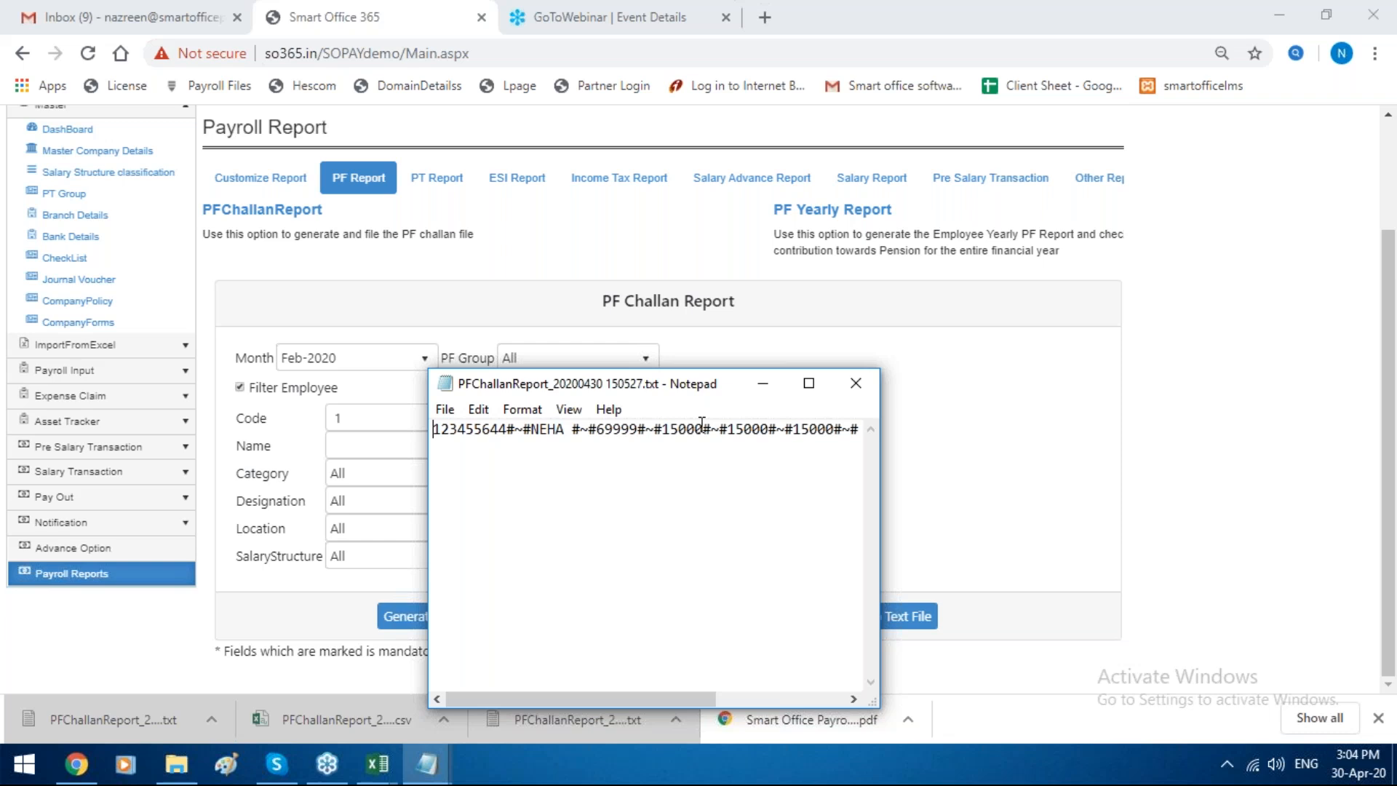
pyautogui.click(865, 389)
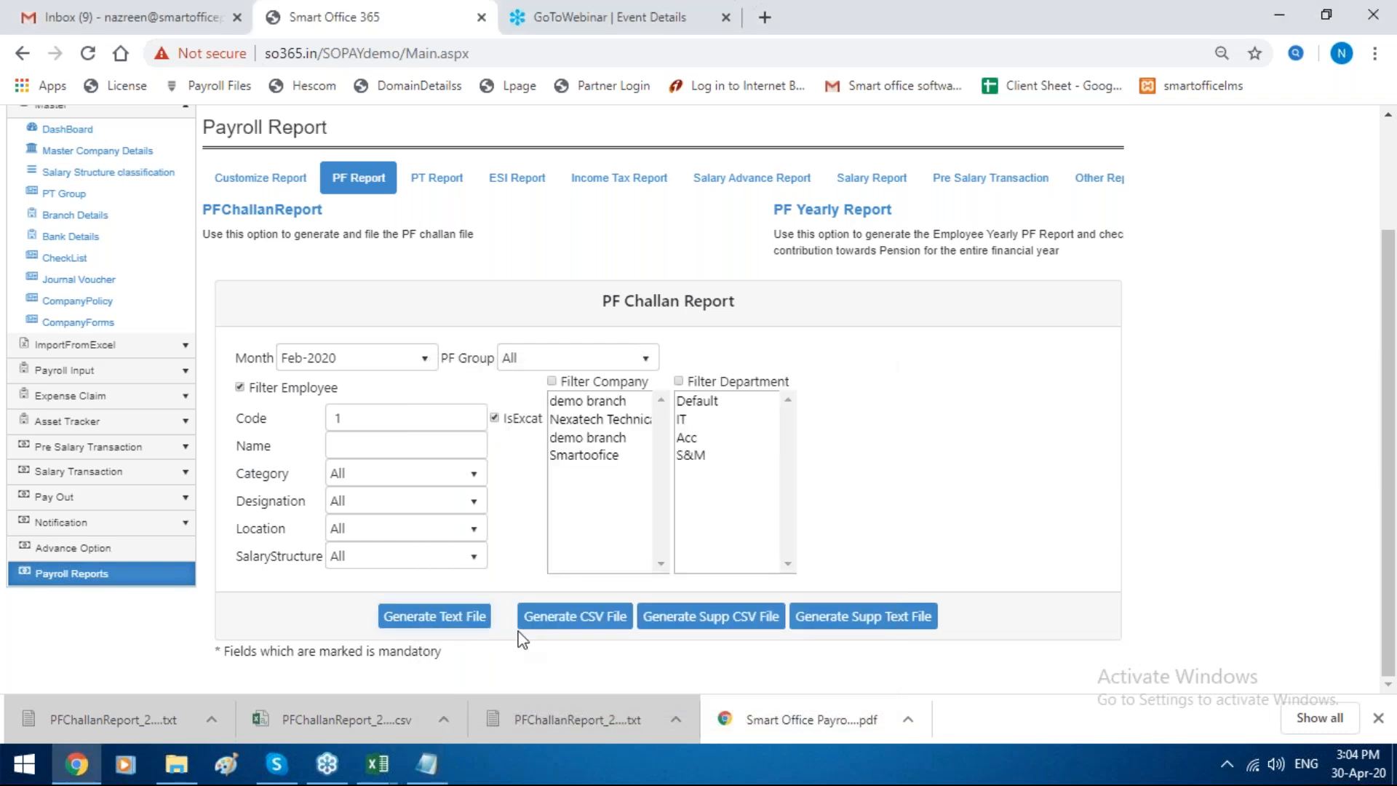
# Step: Switch to the challan CSV in Excel, examine the column headings across row 1, and return to Chrome
pyautogui.click(334, 730)
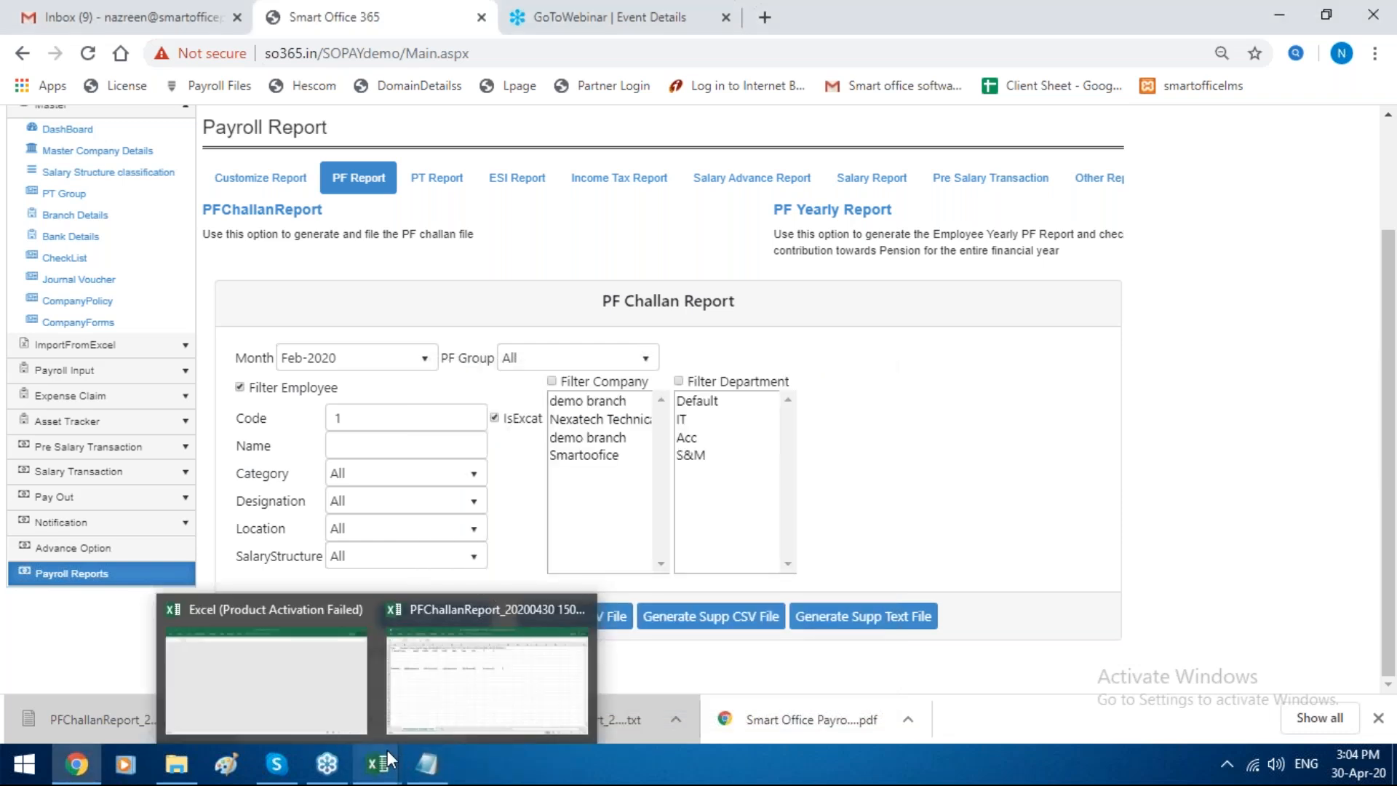
pyautogui.click(453, 700)
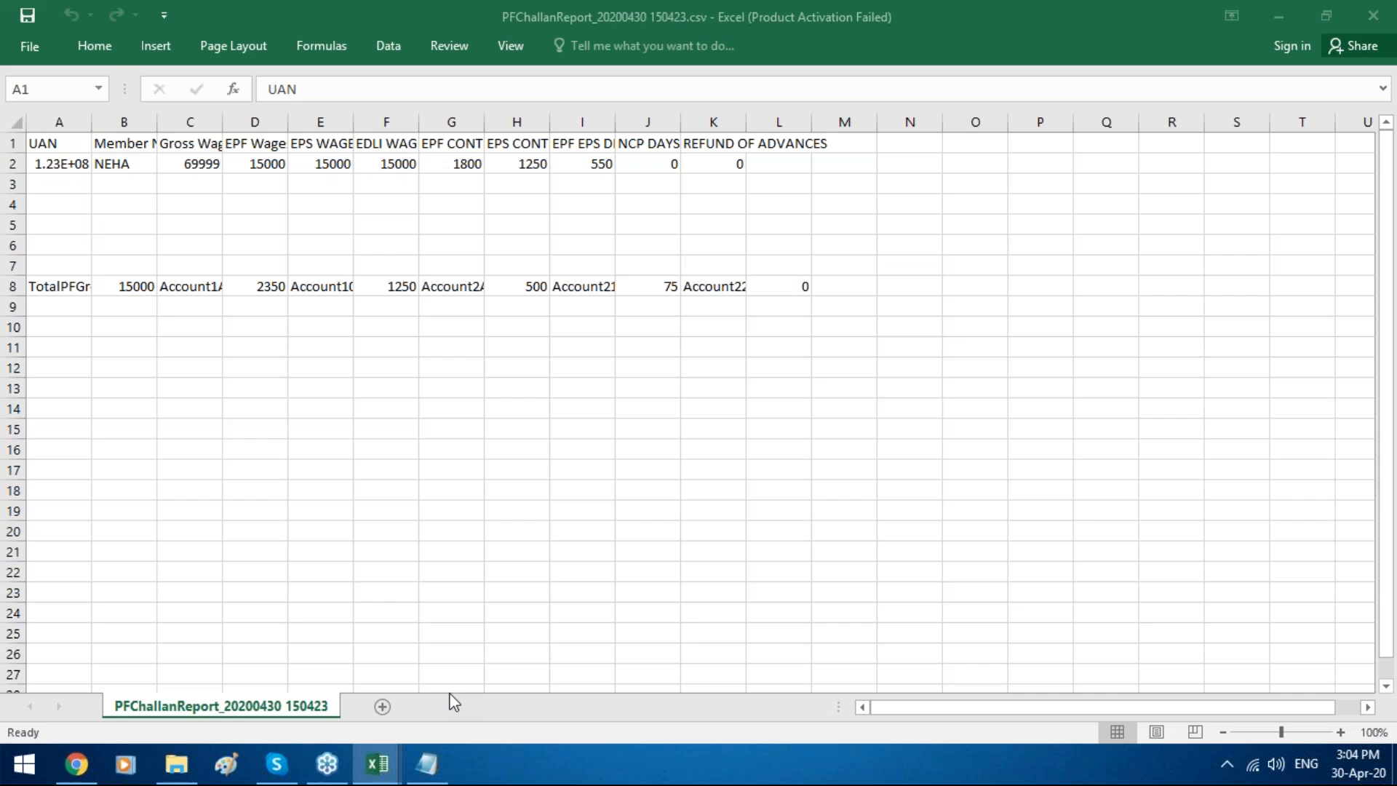
pyautogui.click(186, 142)
pyautogui.press('Right')
pyautogui.press('Right')
pyautogui.press('Right')
pyautogui.press('Right')
pyautogui.press('Right')
pyautogui.press('Right')
pyautogui.press('Right')
pyautogui.press('Right')
pyautogui.press('Right')
pyautogui.press('Right')
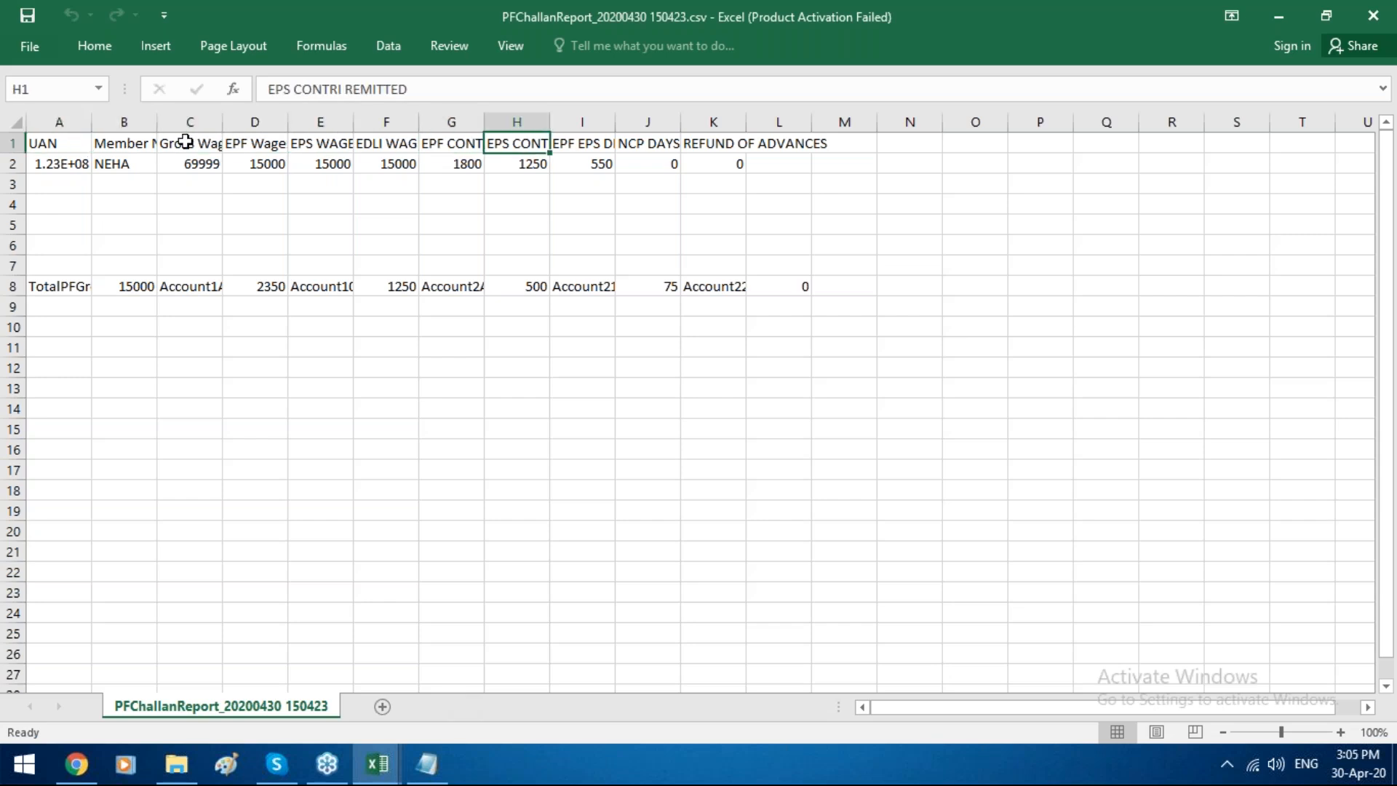
pyautogui.press('Right')
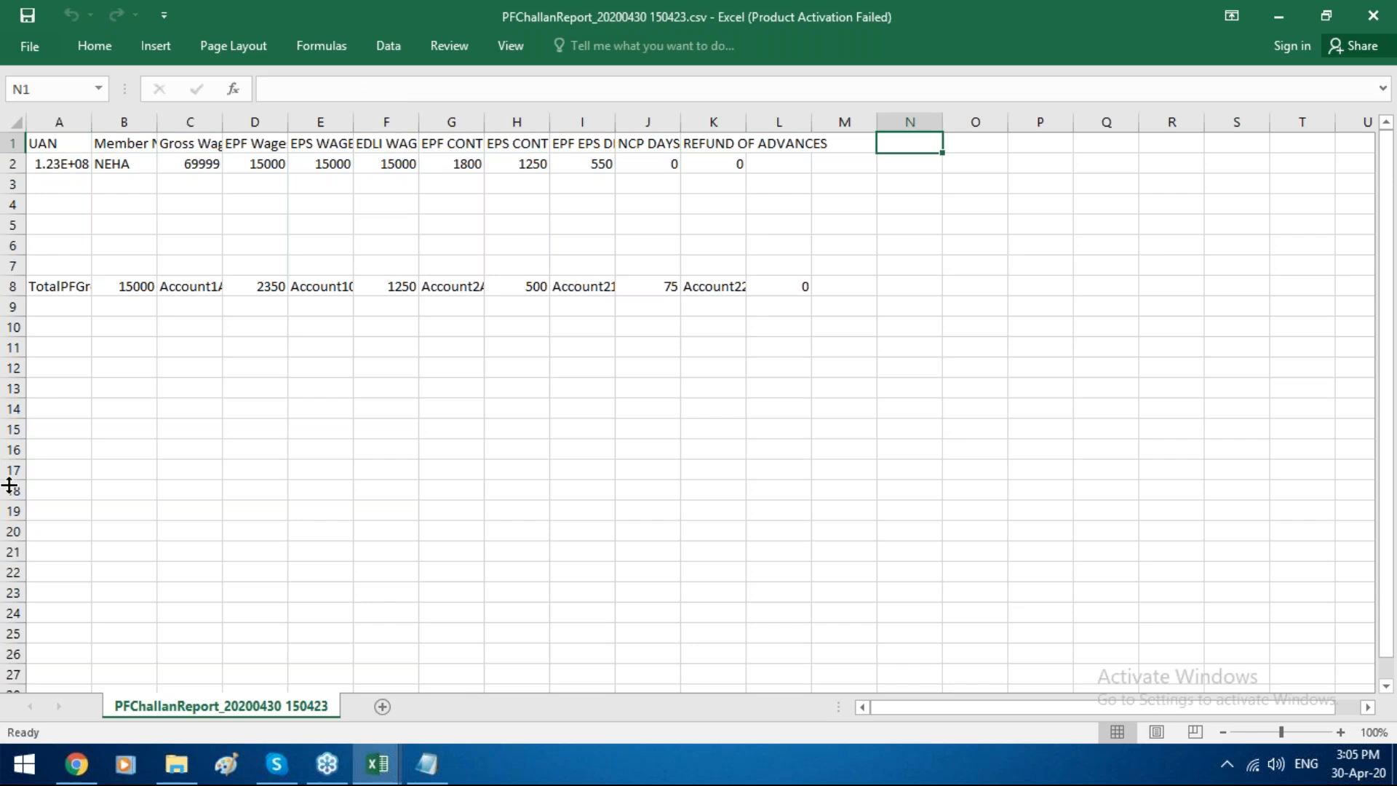
pyautogui.click(80, 765)
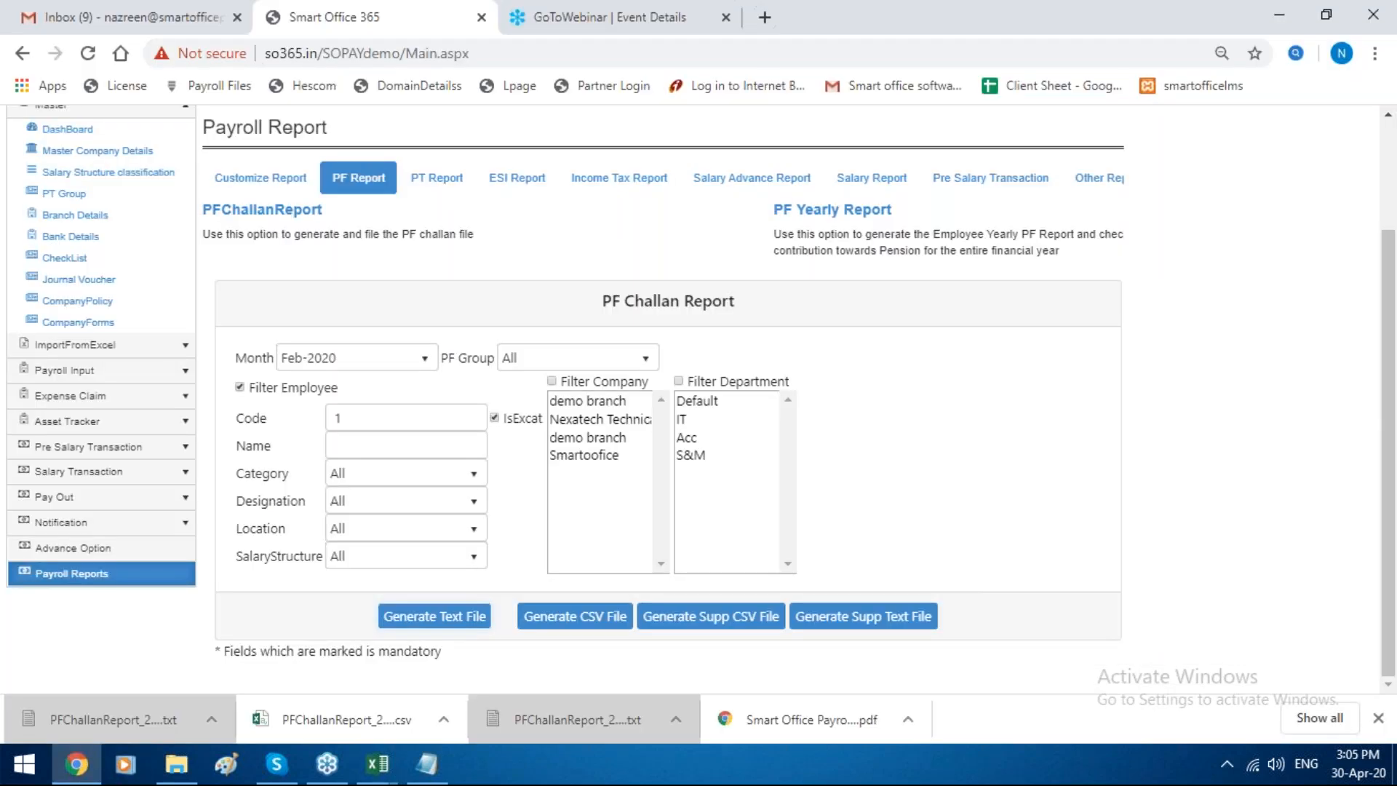
# Step: Open the Smartoofice branch record for editing in the branch details
pyautogui.scroll(2, 84, 234)
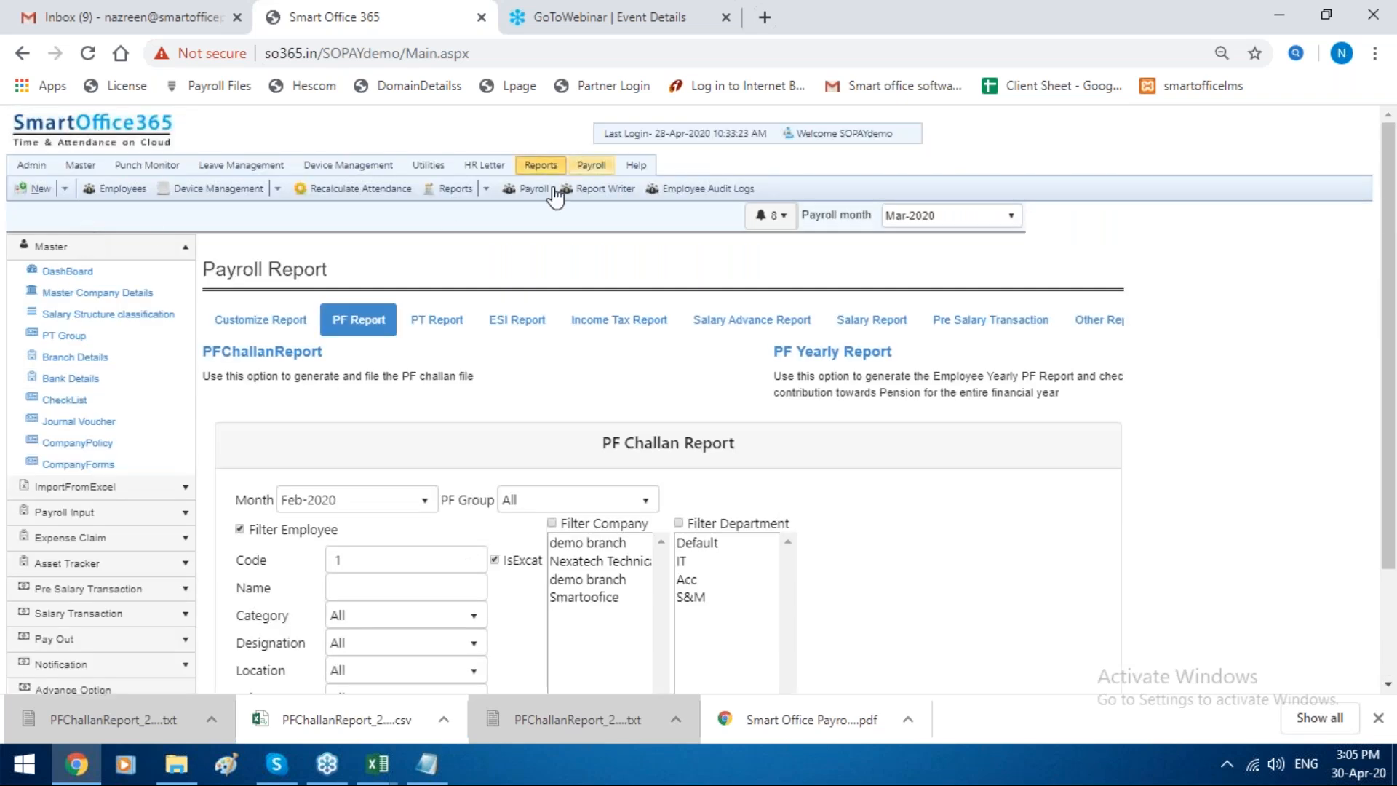
pyautogui.click(123, 358)
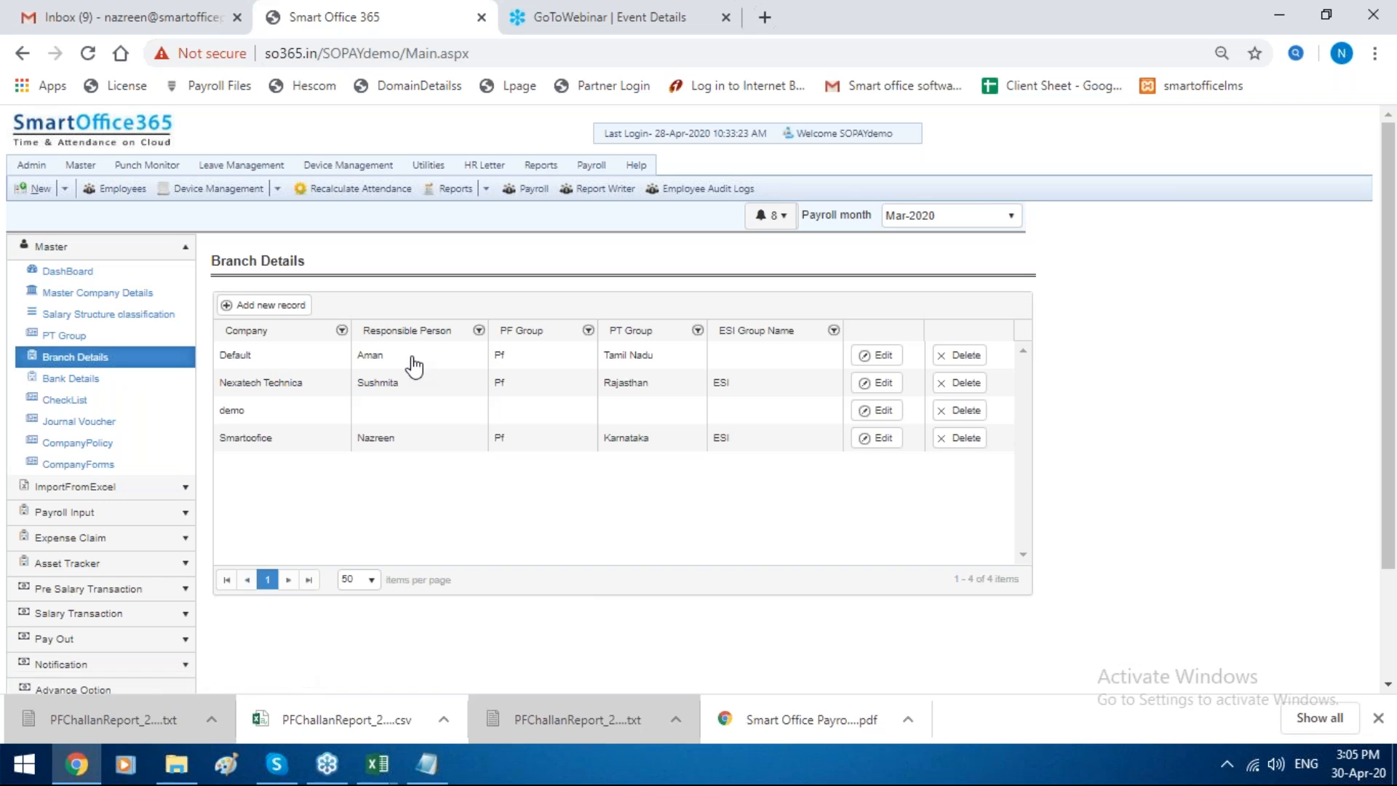
pyautogui.click(879, 438)
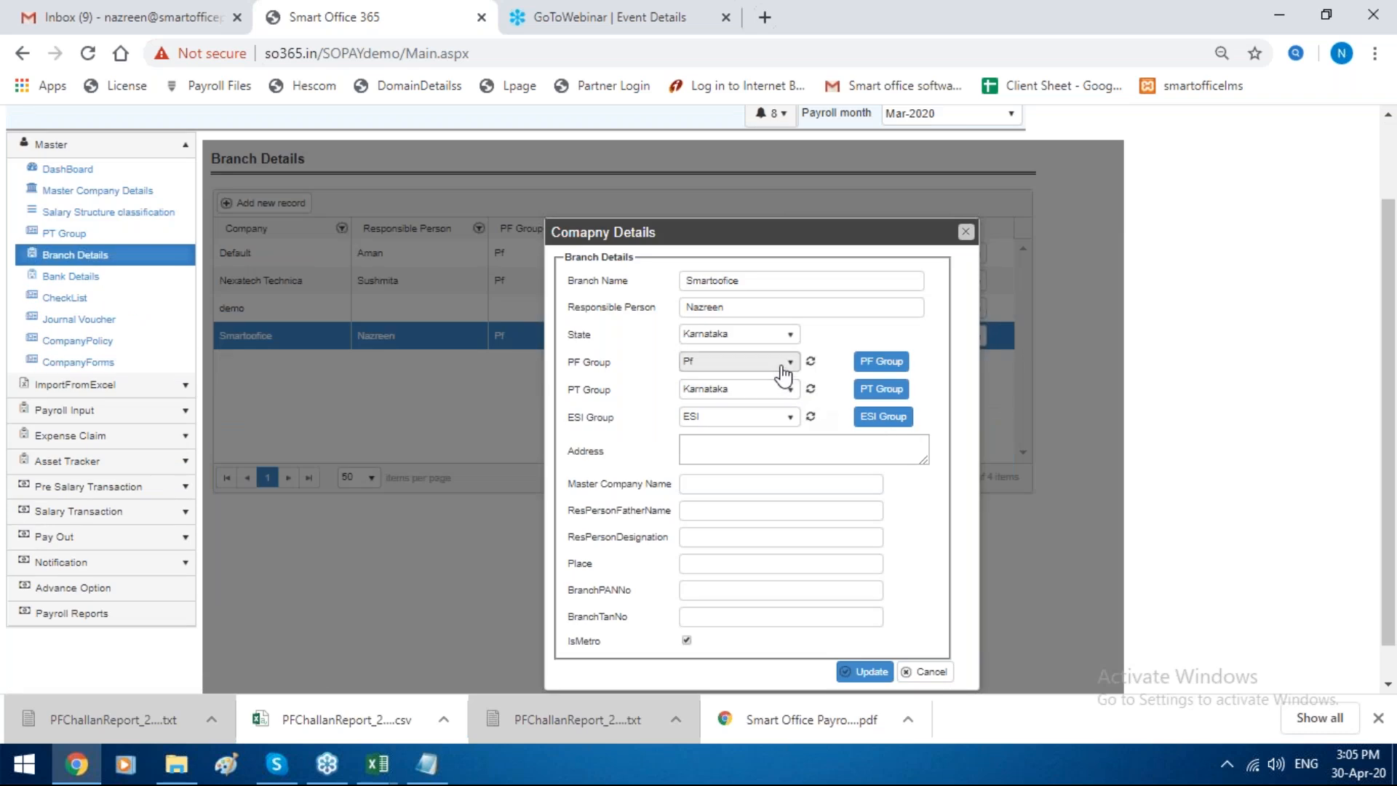
# Step: Examine the PF group list and the blank form for a new PF group, then close both without saving
pyautogui.click(879, 361)
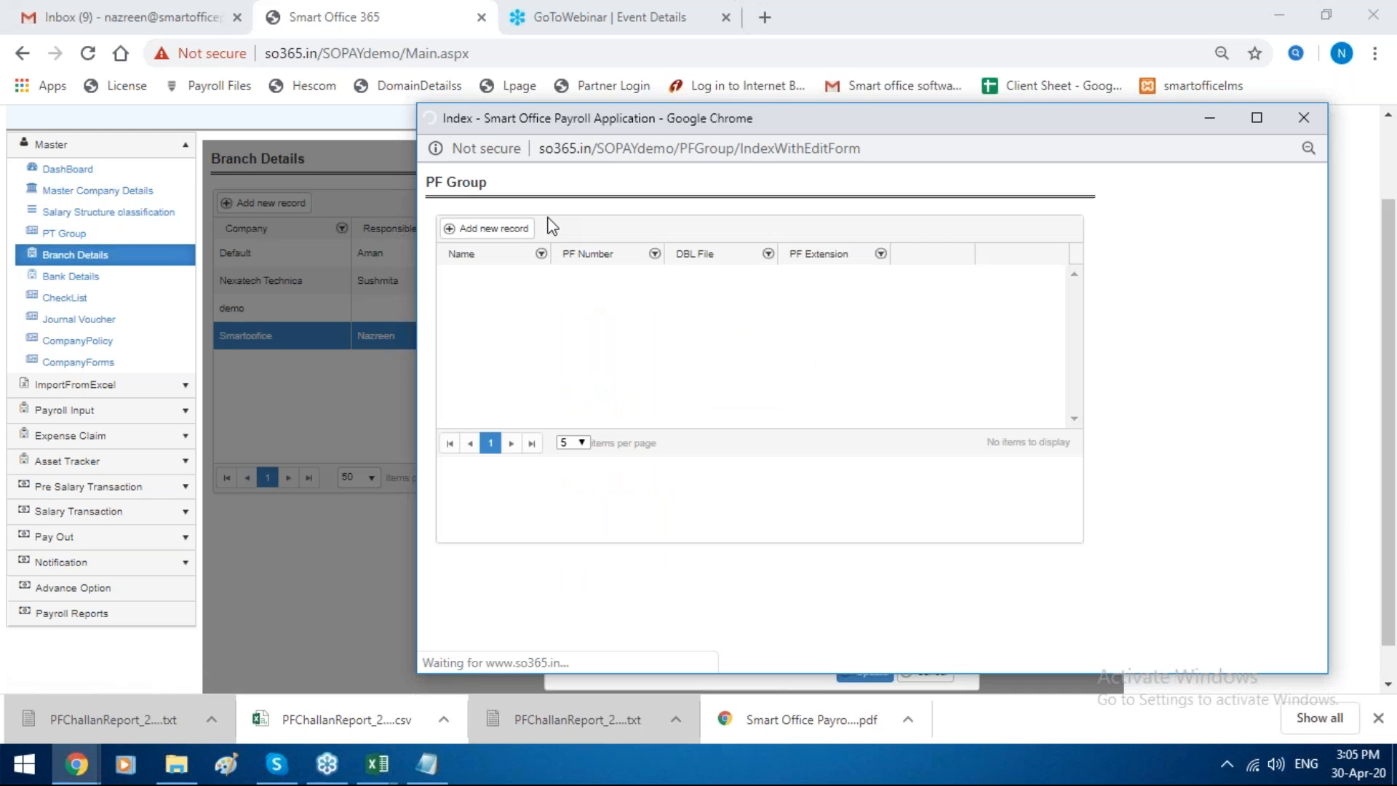
pyautogui.click(508, 229)
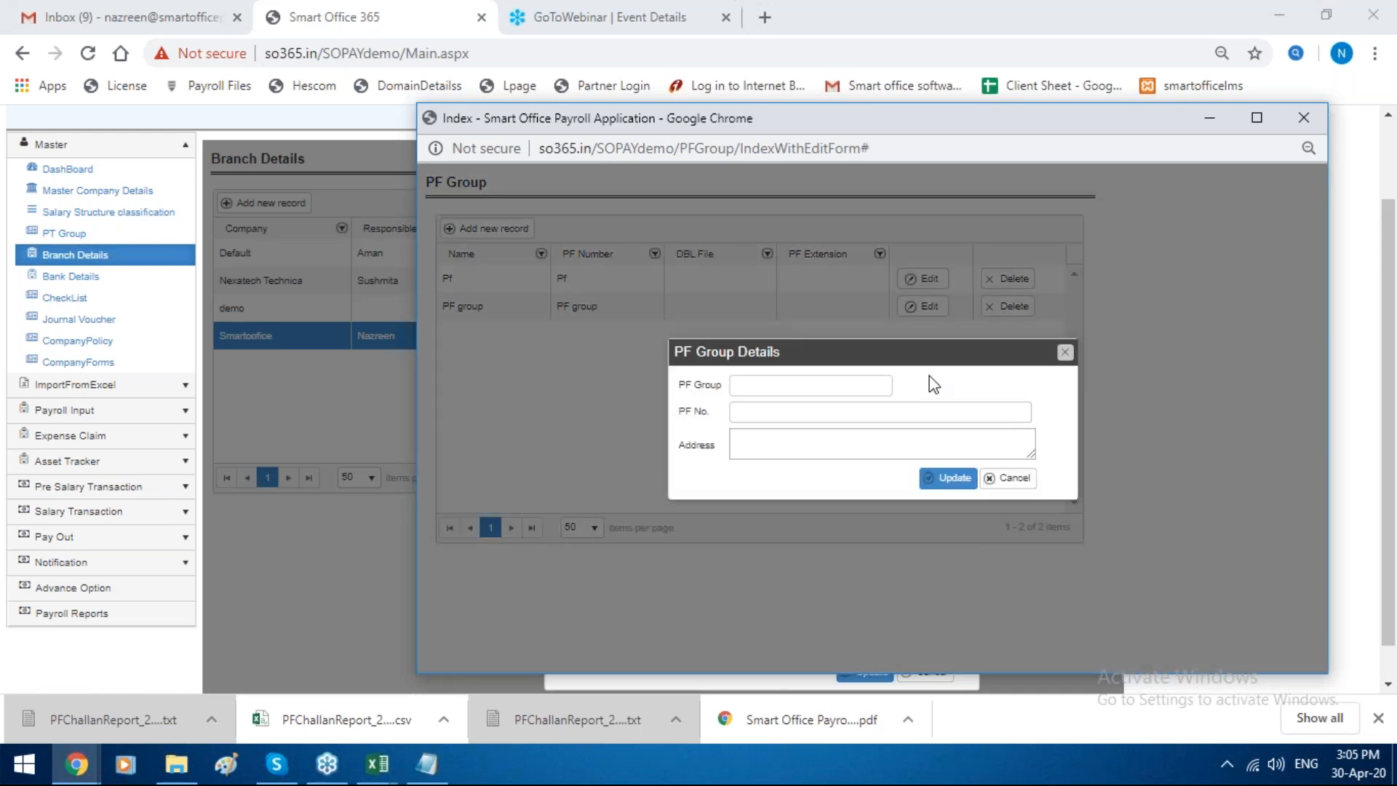
pyautogui.click(1065, 352)
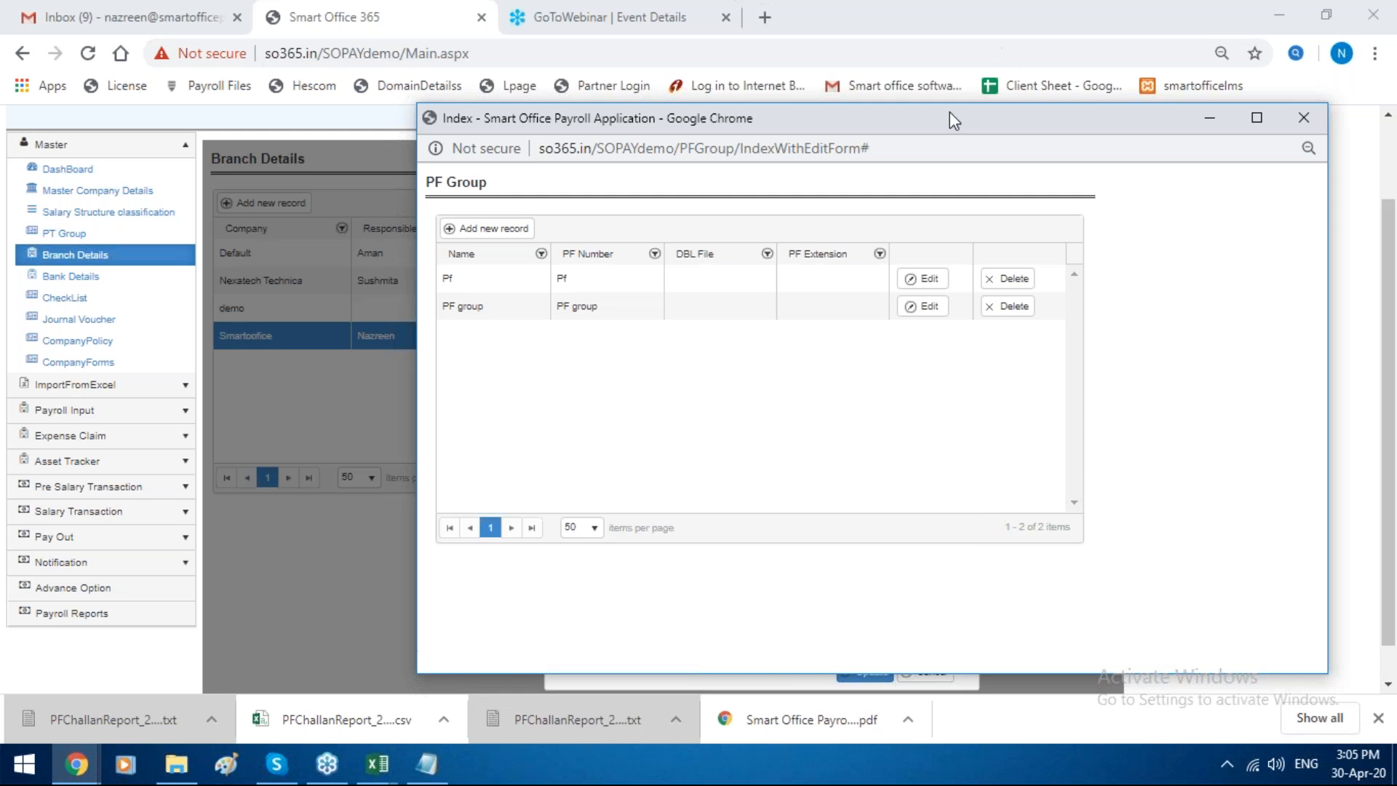
pyautogui.moveTo(949, 111); pyautogui.dragTo(586, 186)
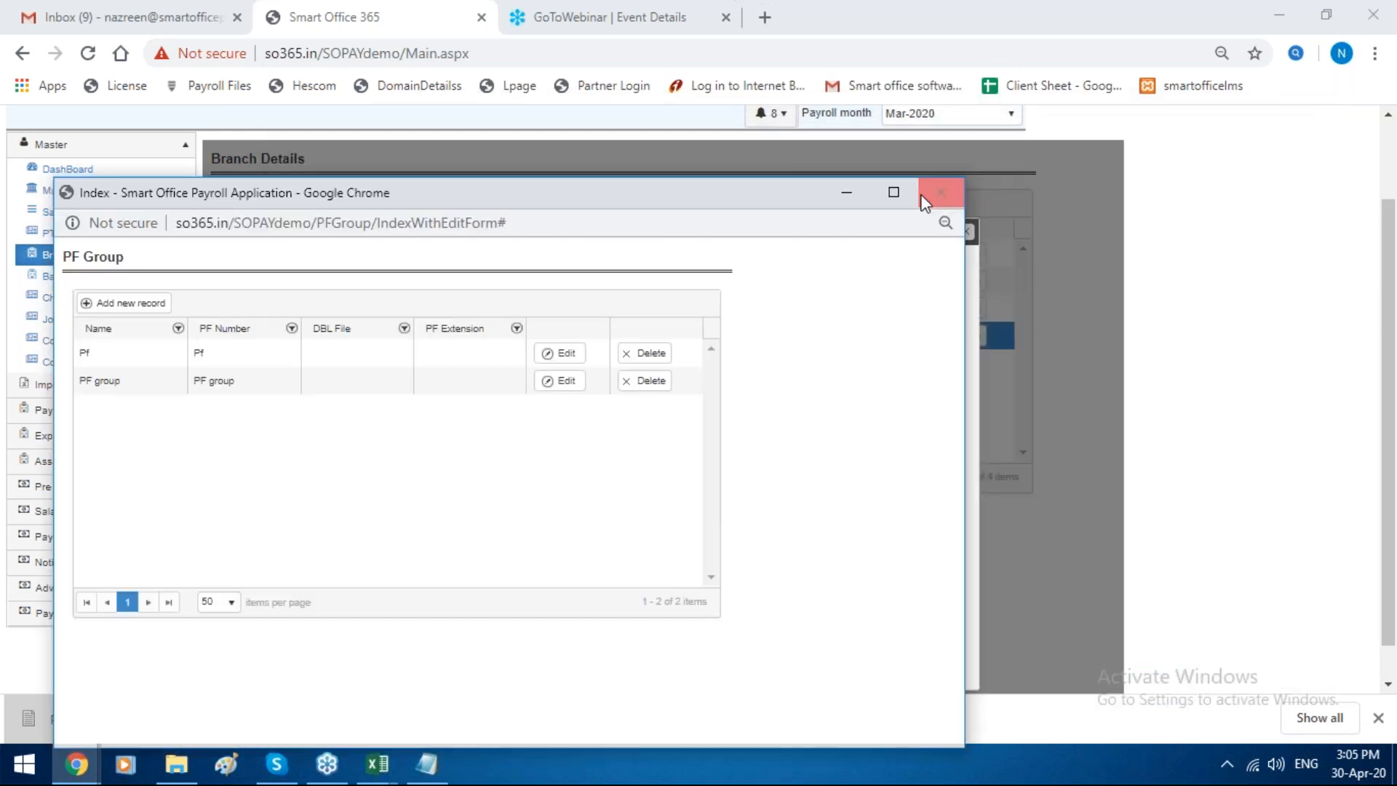
pyautogui.click(940, 193)
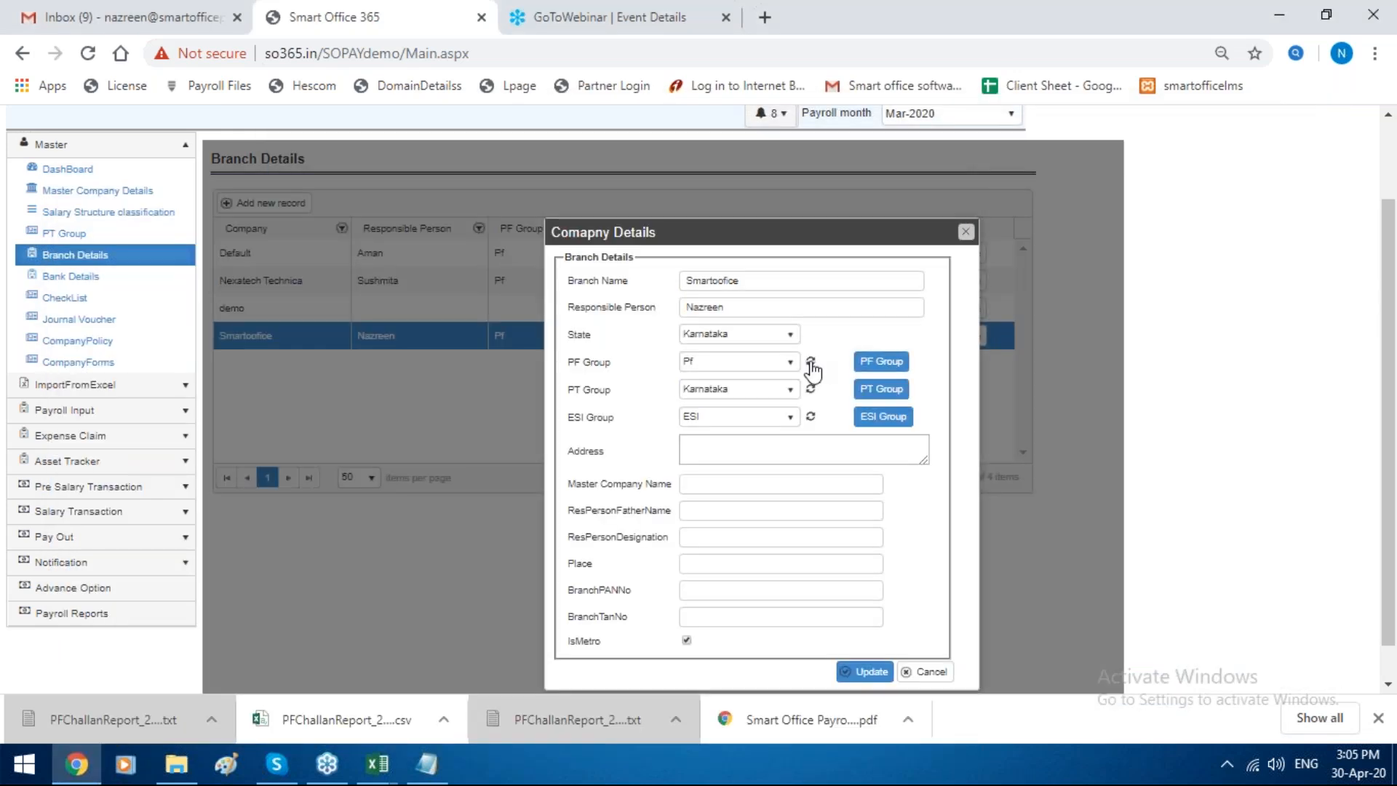
# Step: Refresh the branch's PF group options, try PF group and ESI as its PF and ESI groups, and close the record without saving
pyautogui.click(811, 364)
pyautogui.click(772, 361)
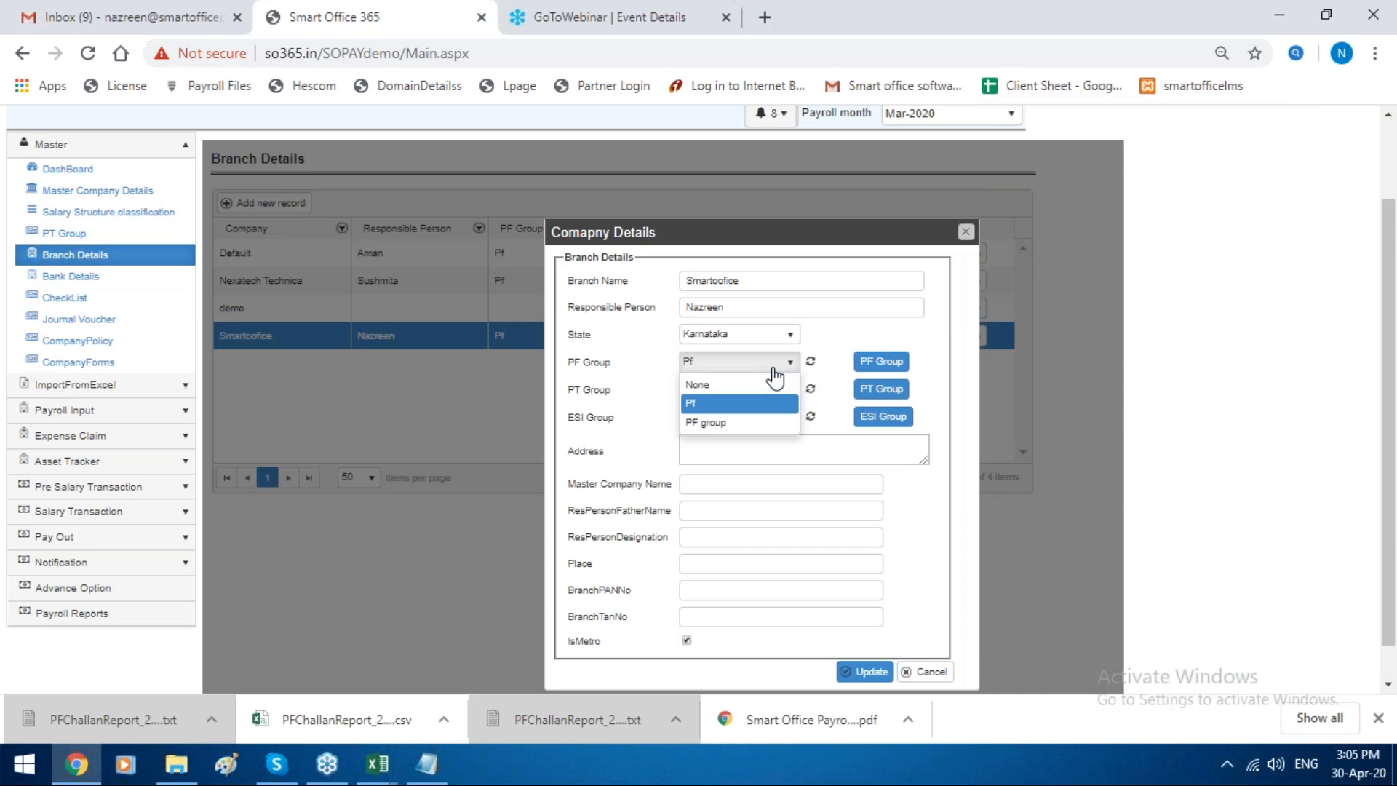
pyautogui.click(751, 423)
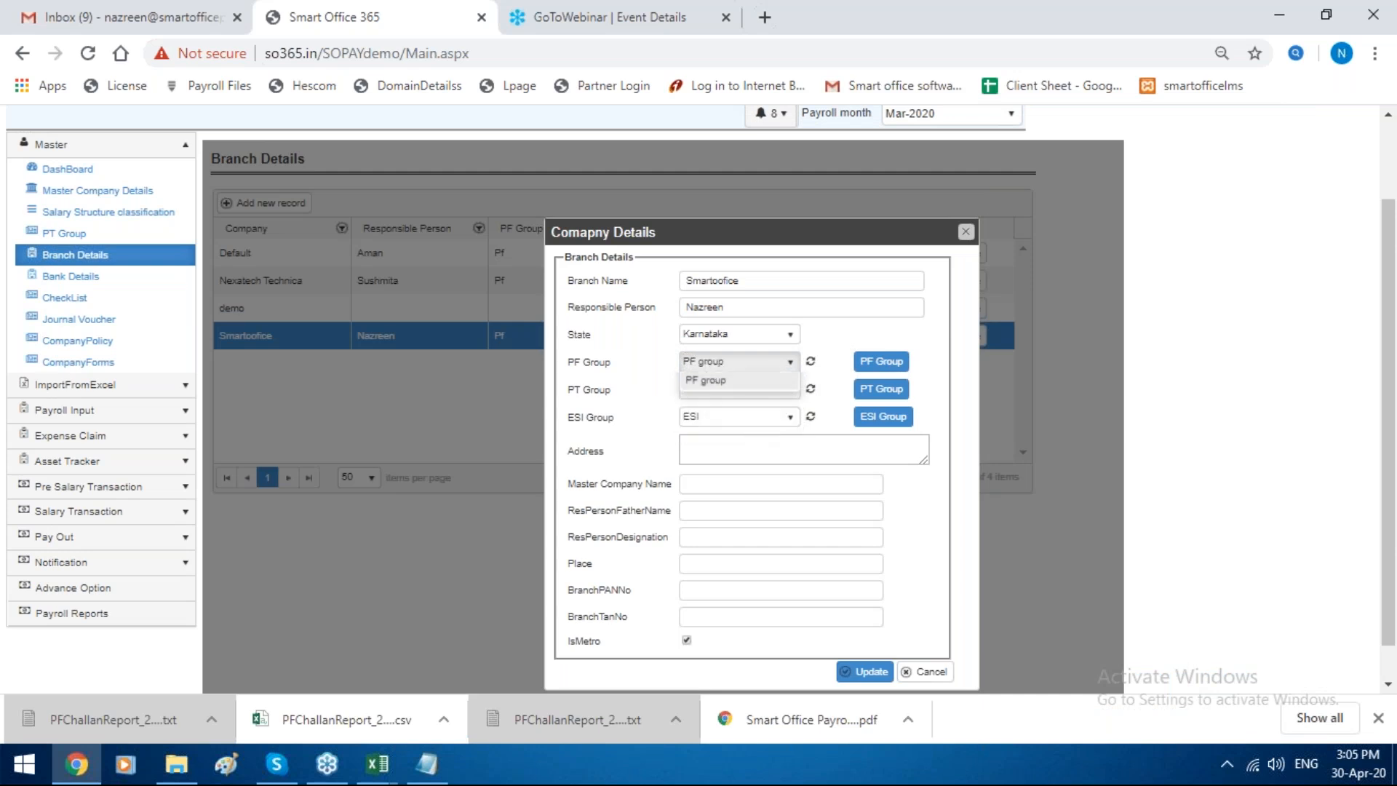
pyautogui.click(765, 419)
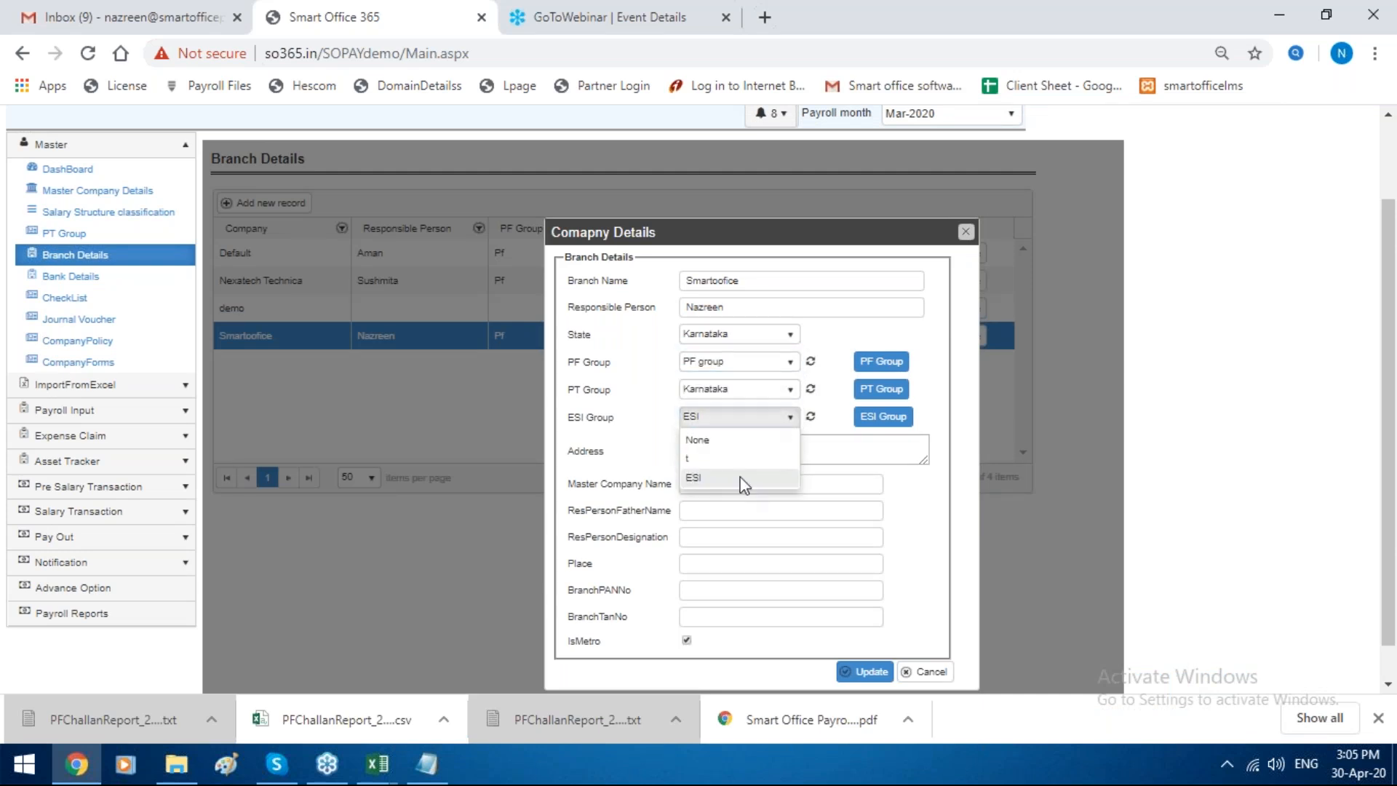
pyautogui.click(742, 480)
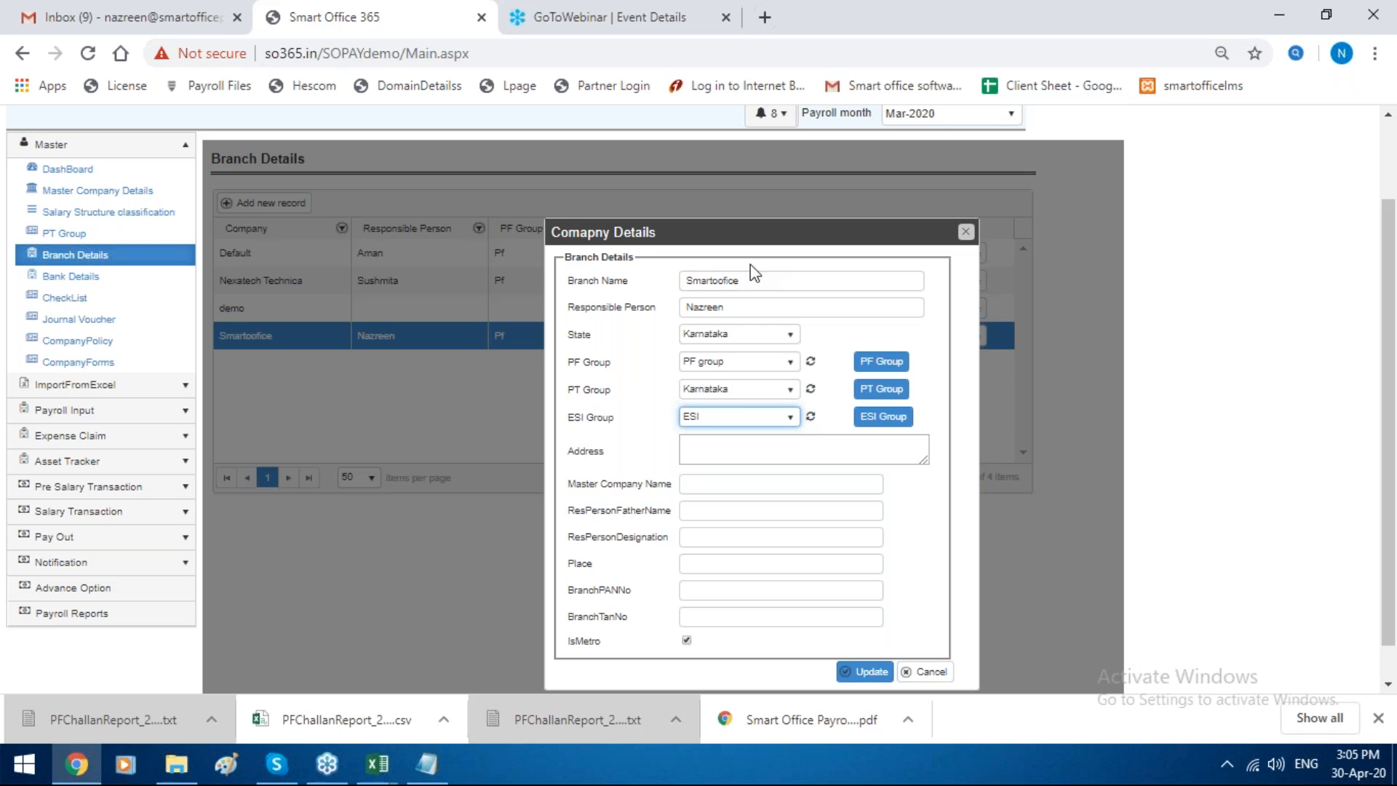
pyautogui.moveTo(745, 254); pyautogui.dragTo(423, 235)
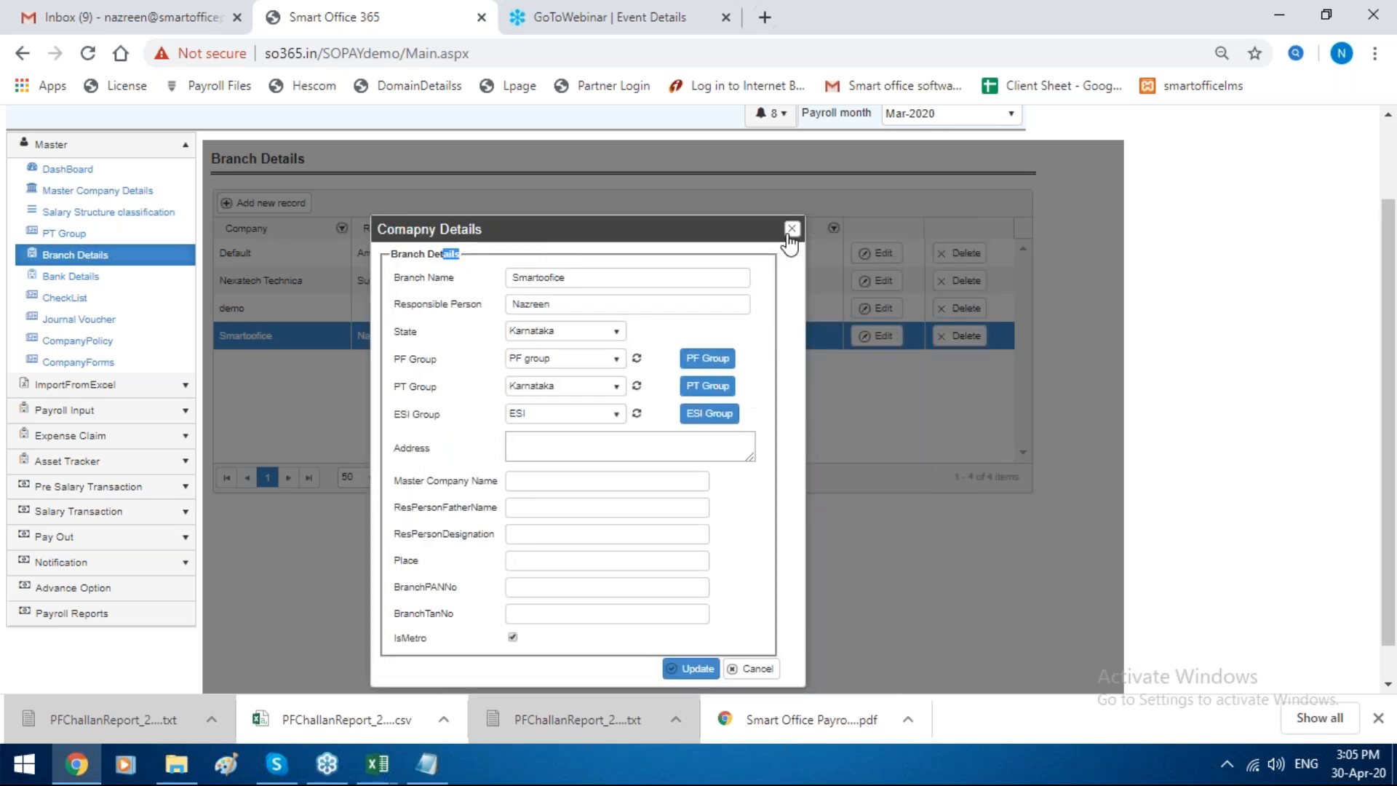
pyautogui.click(792, 229)
# Step: View the PF Challan Report form and the PF Yearly Report form among the payroll reports
pyautogui.scroll(-1, 150, 584)
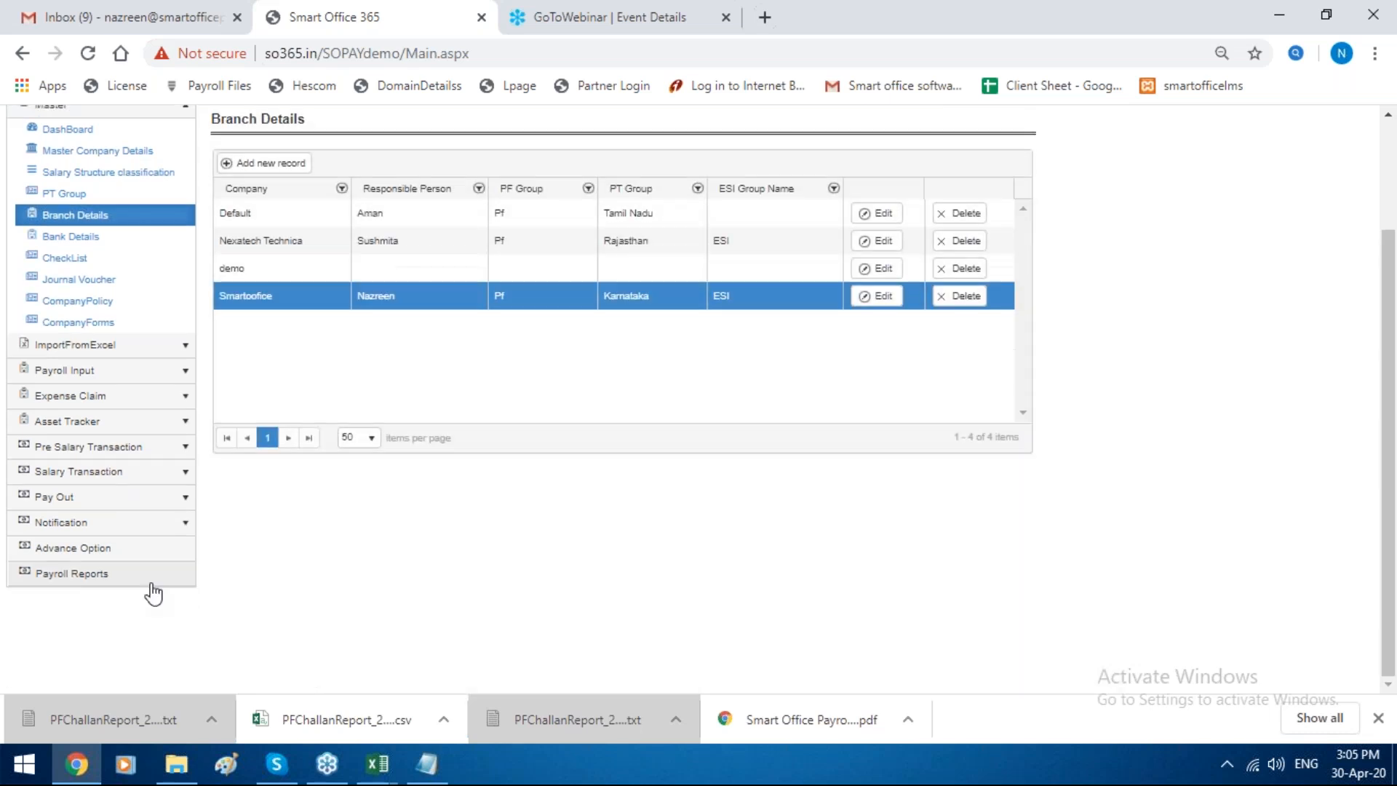
pyautogui.click(155, 578)
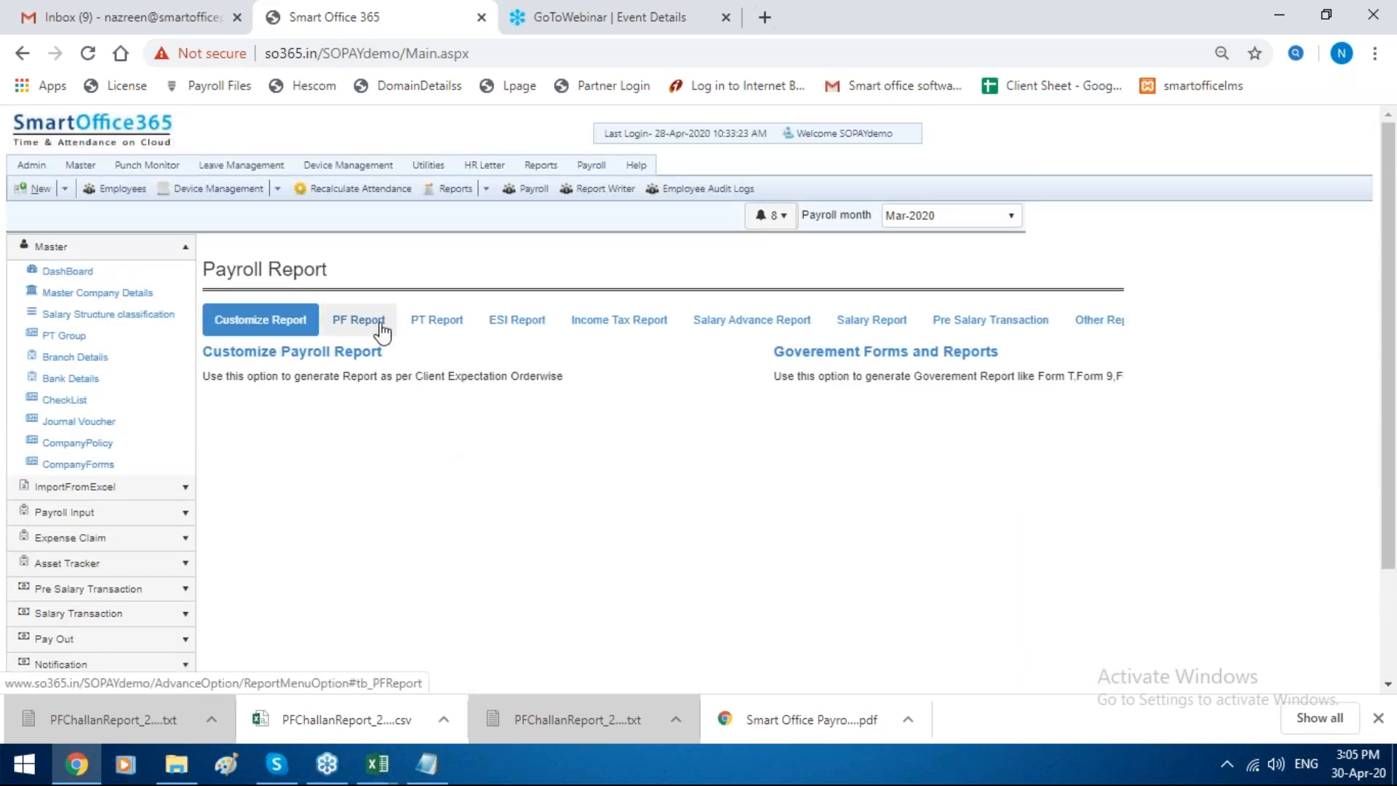
pyautogui.click(372, 320)
pyautogui.click(305, 356)
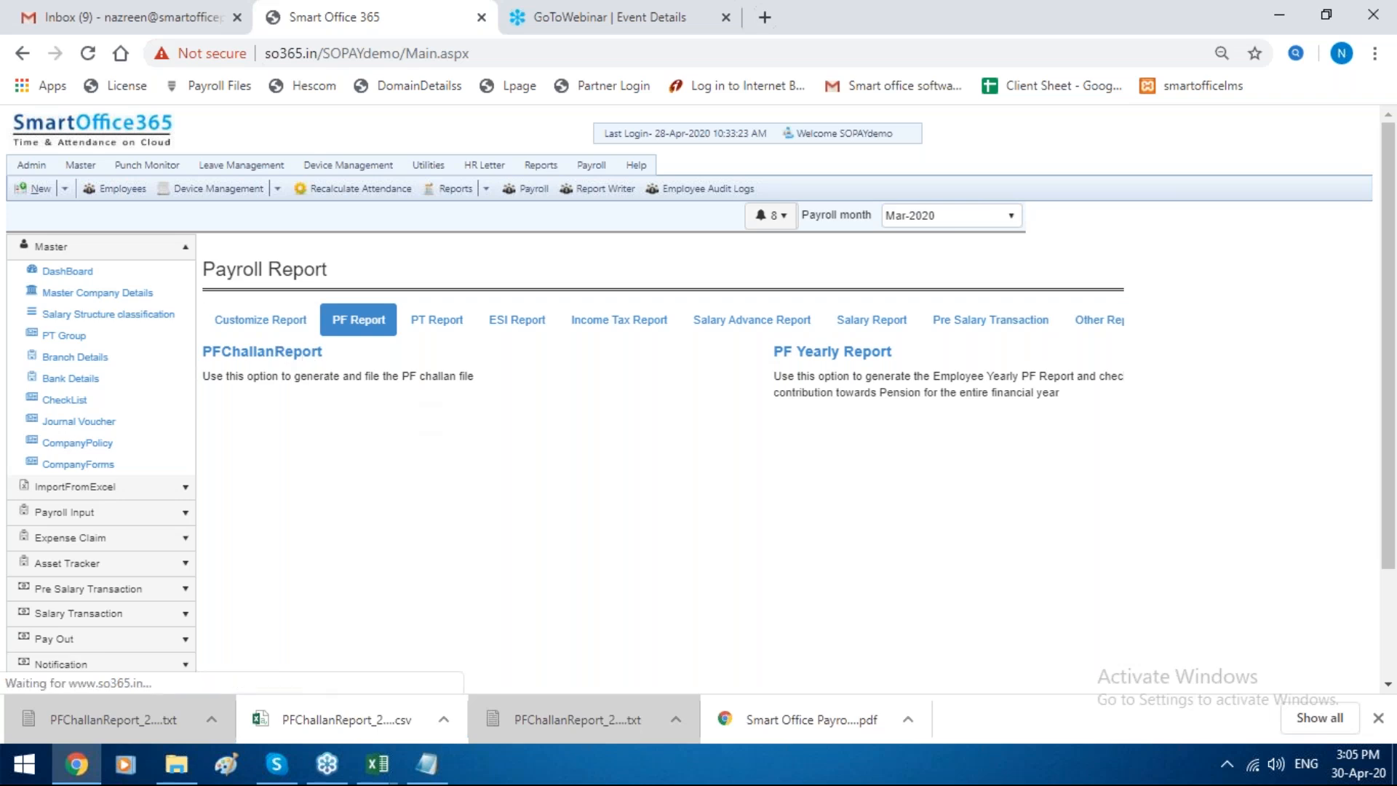
pyautogui.click(800, 355)
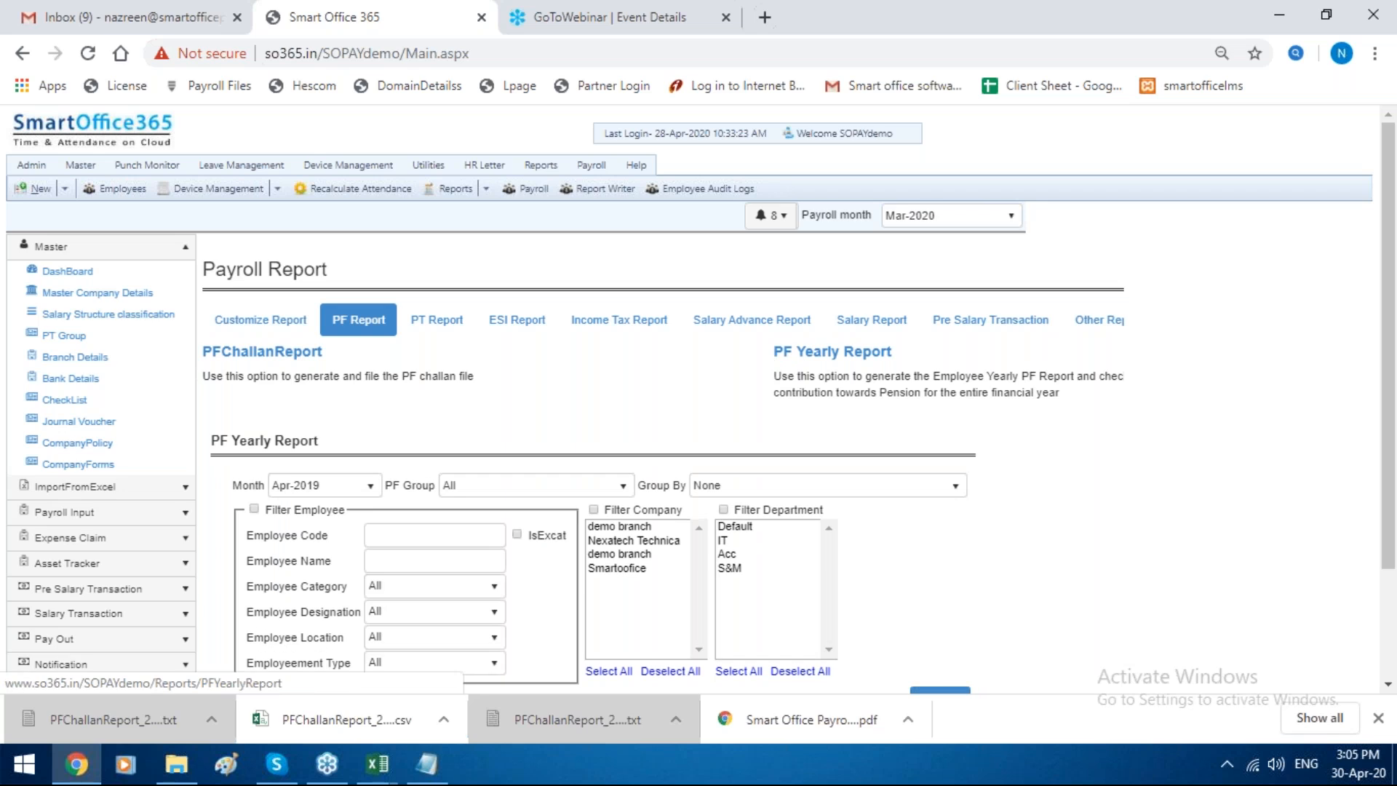
# Step: Generate the PT Yearly Report from Apr-2019 for all PT groups without the employee filter, and view its export formats
pyautogui.click(452, 326)
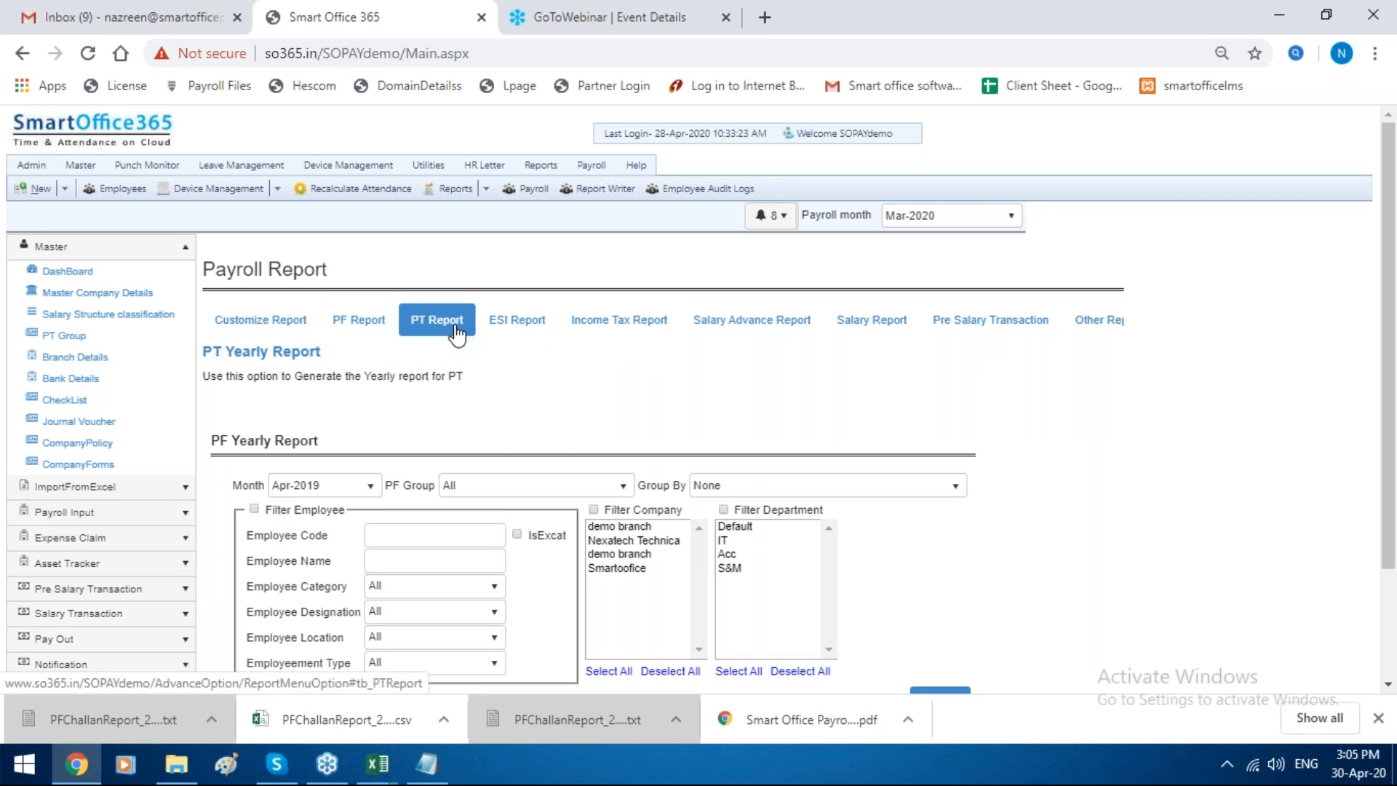
pyautogui.click(290, 355)
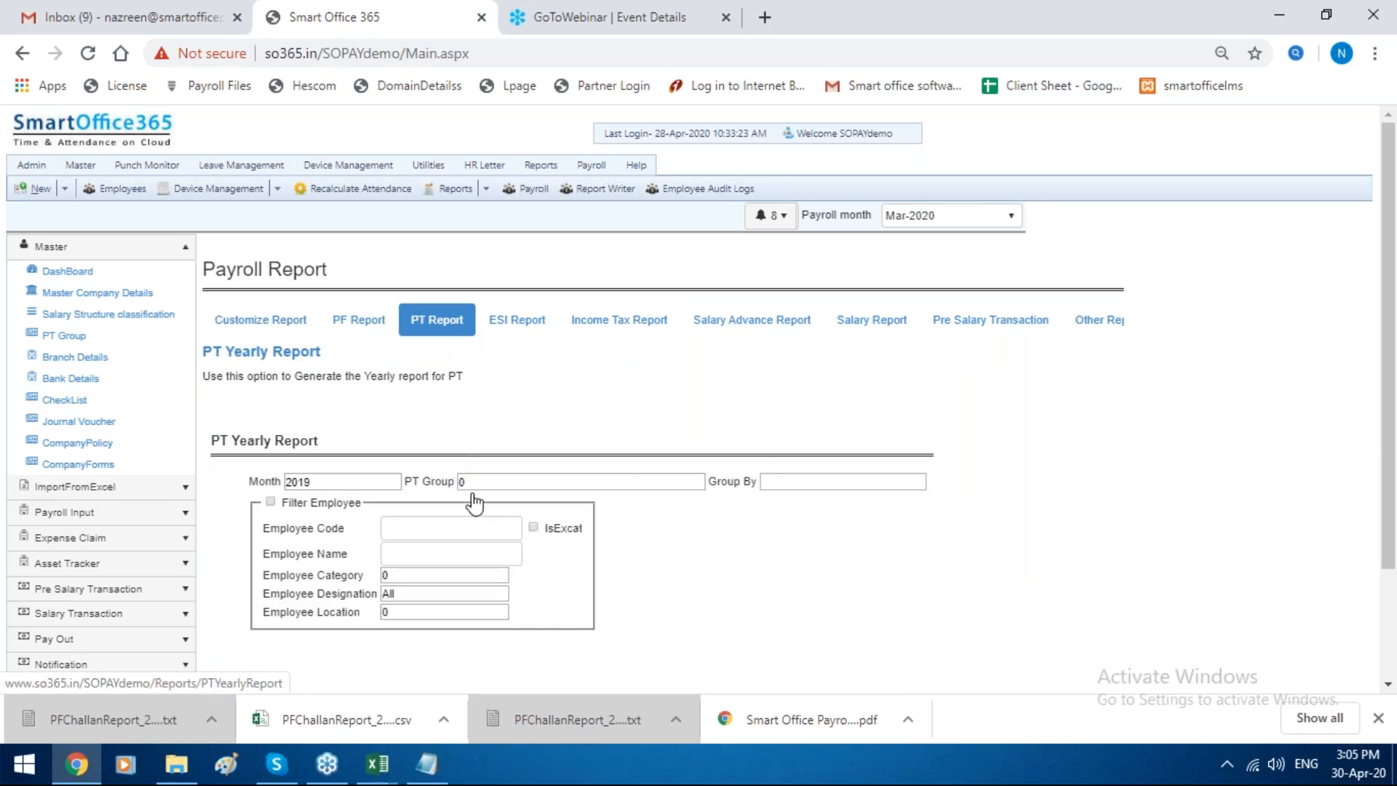
pyautogui.scroll(-2, 474, 499)
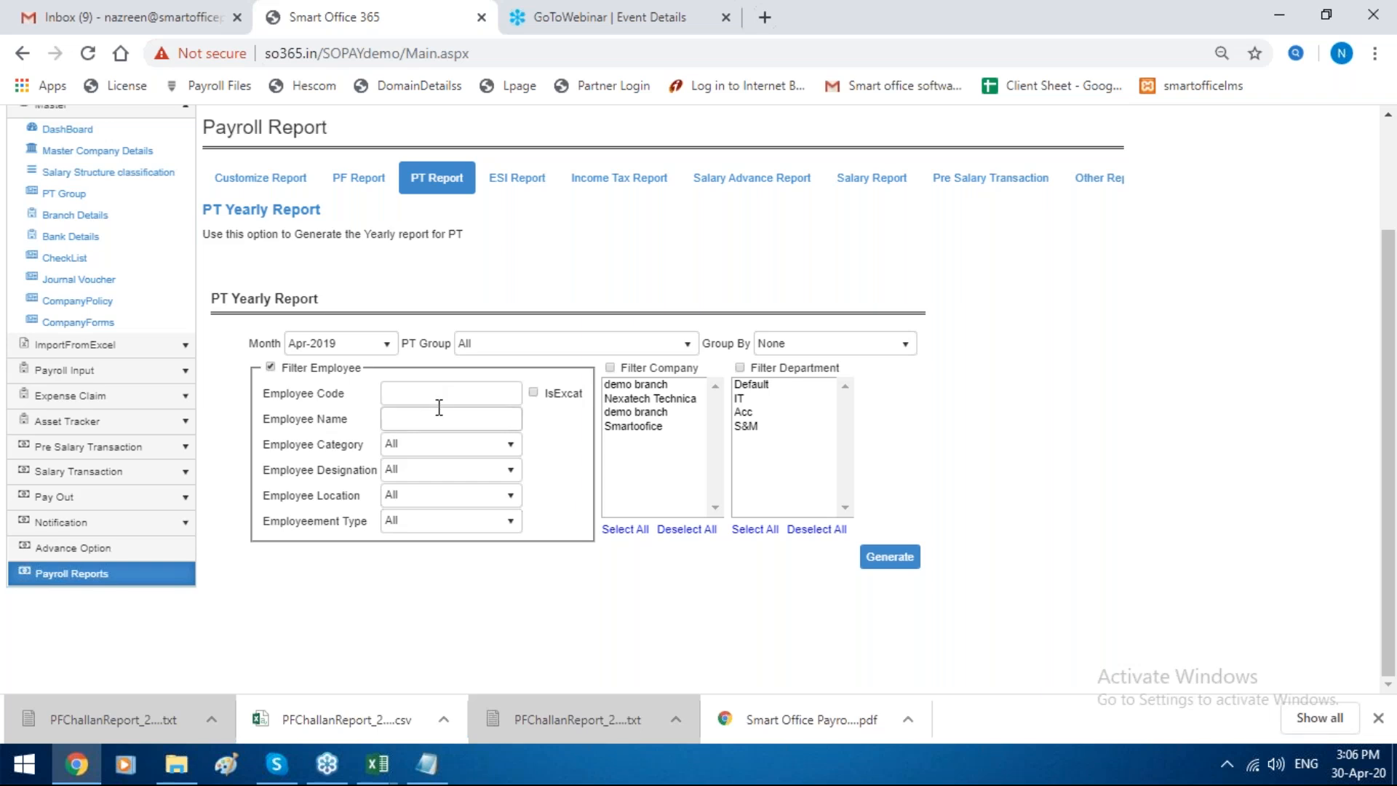
pyautogui.click(352, 355)
pyautogui.click(351, 355)
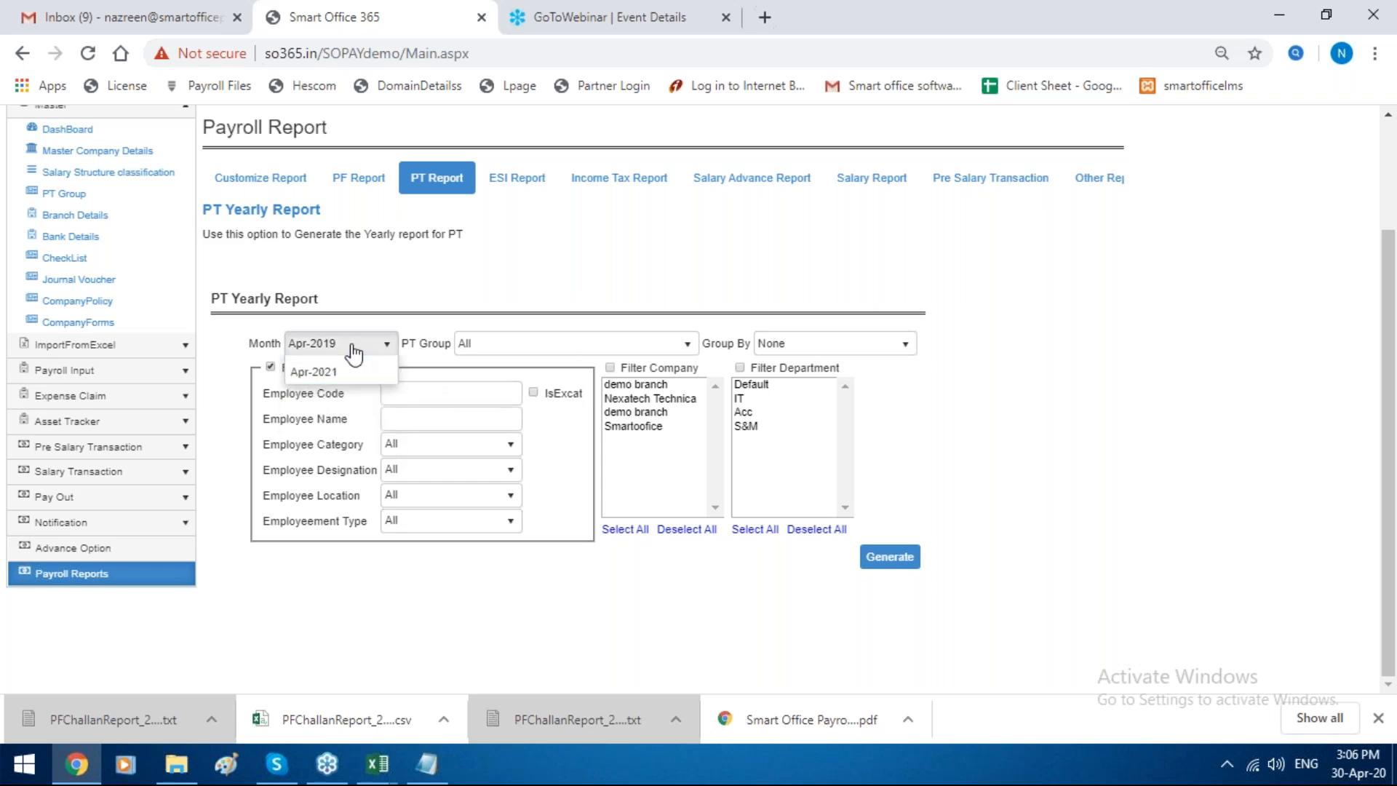
pyautogui.click(272, 368)
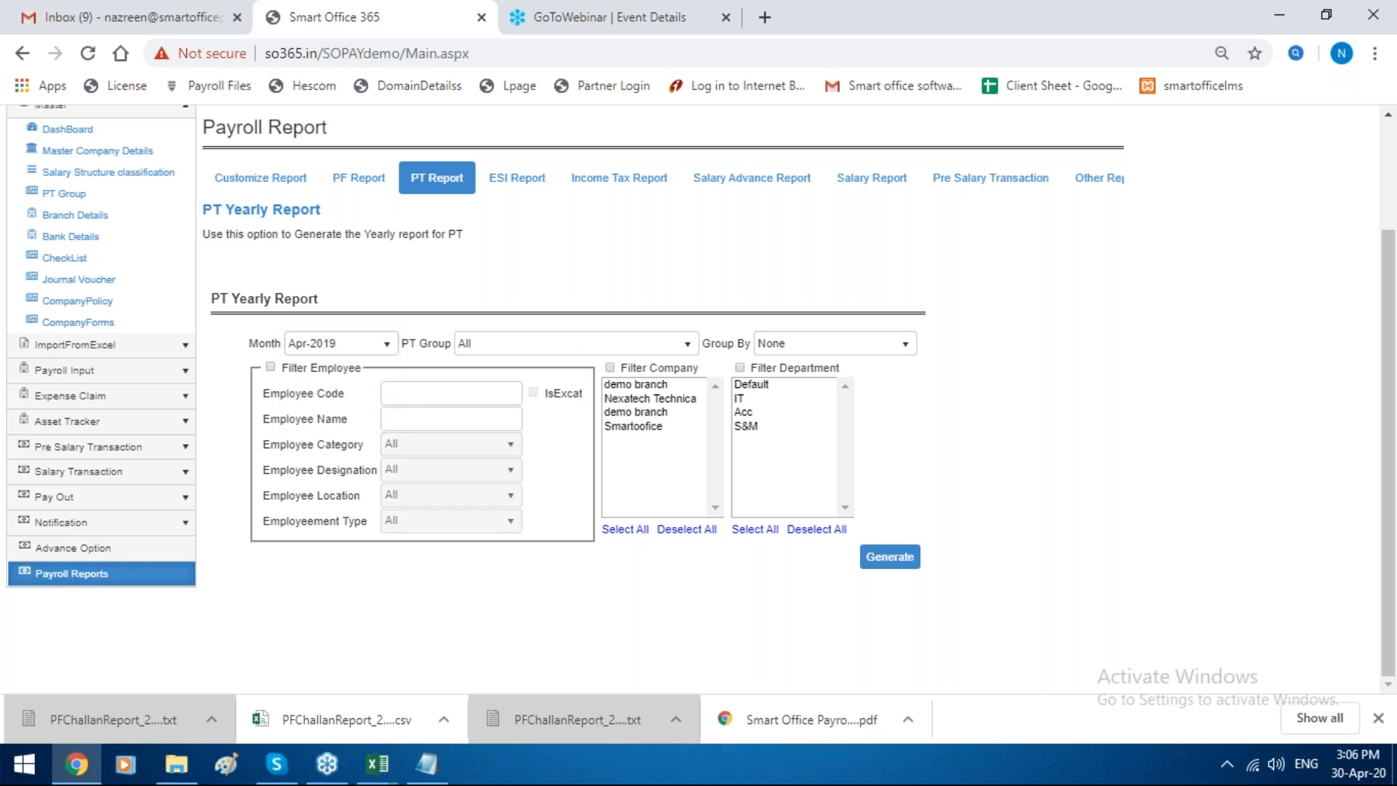
pyautogui.click(889, 557)
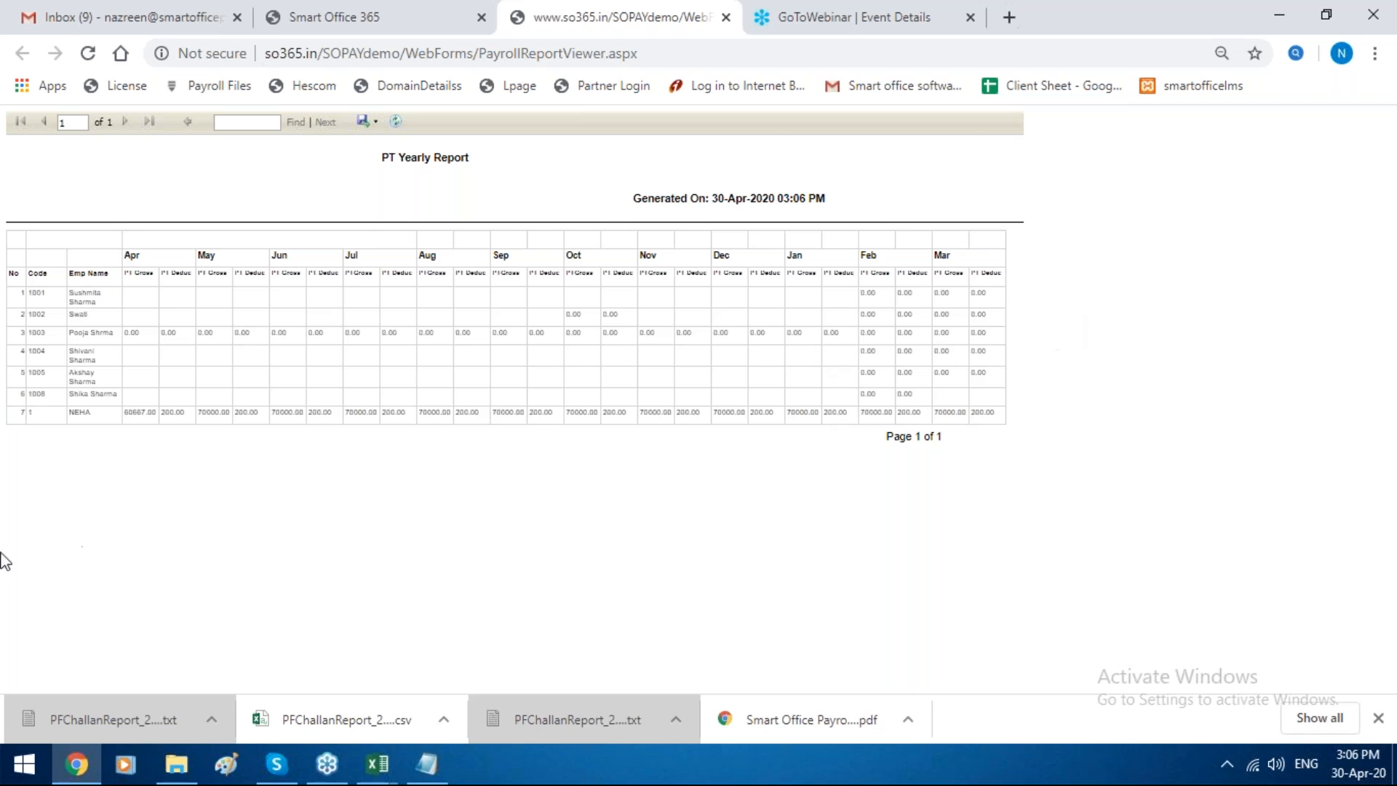
pyautogui.click(372, 122)
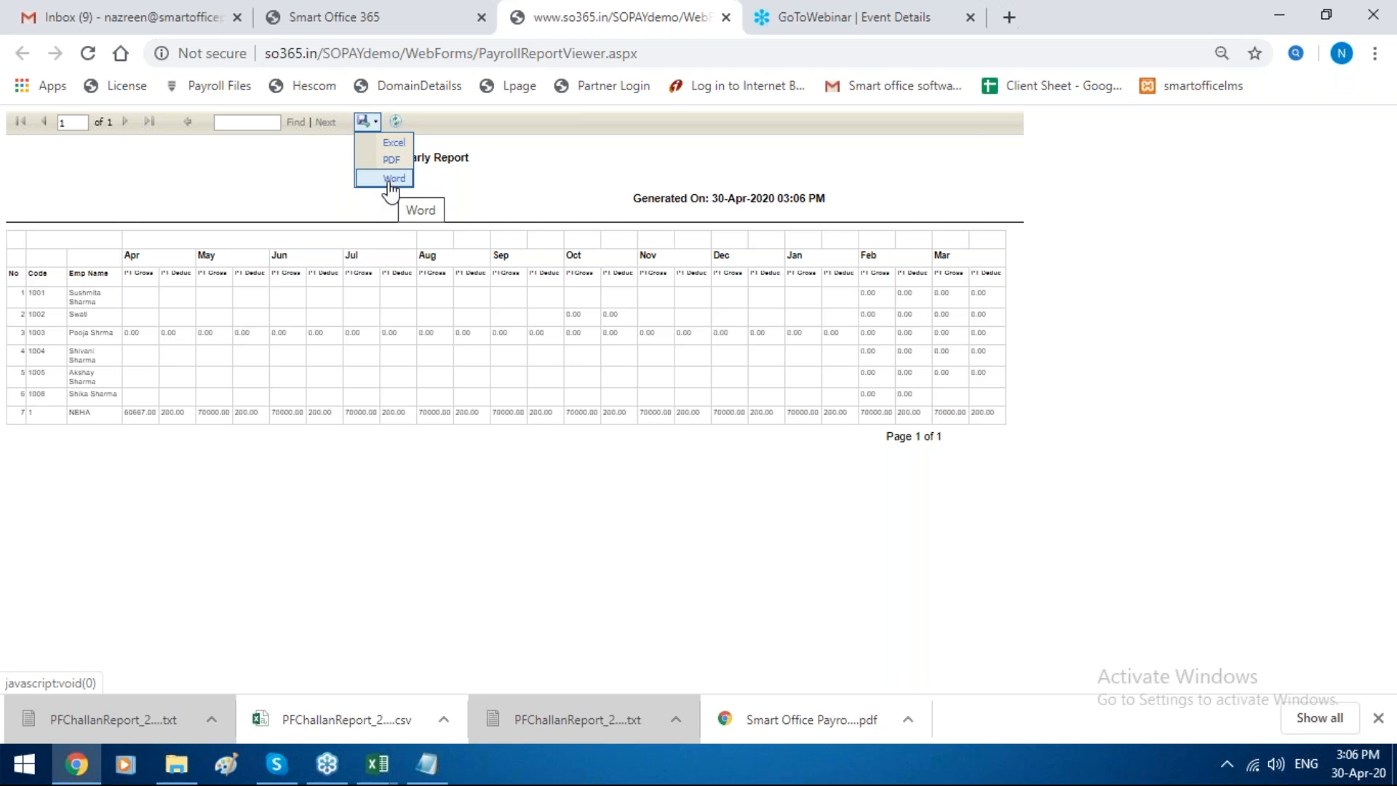
# Step: Back in the payroll reports, generate the Mar-2020 ESI Challan Report filtered to exactly employee code 1
pyautogui.click(386, 10)
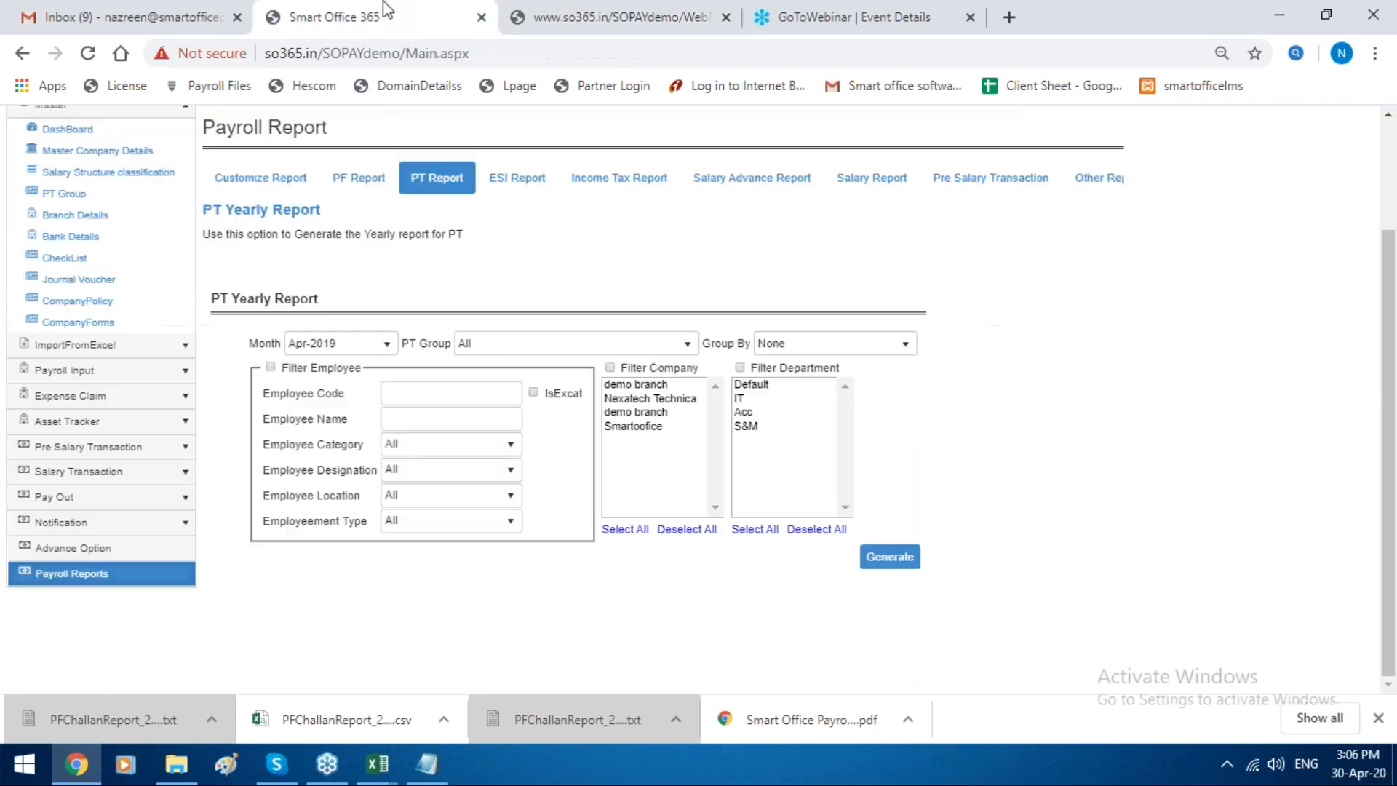
pyautogui.click(514, 190)
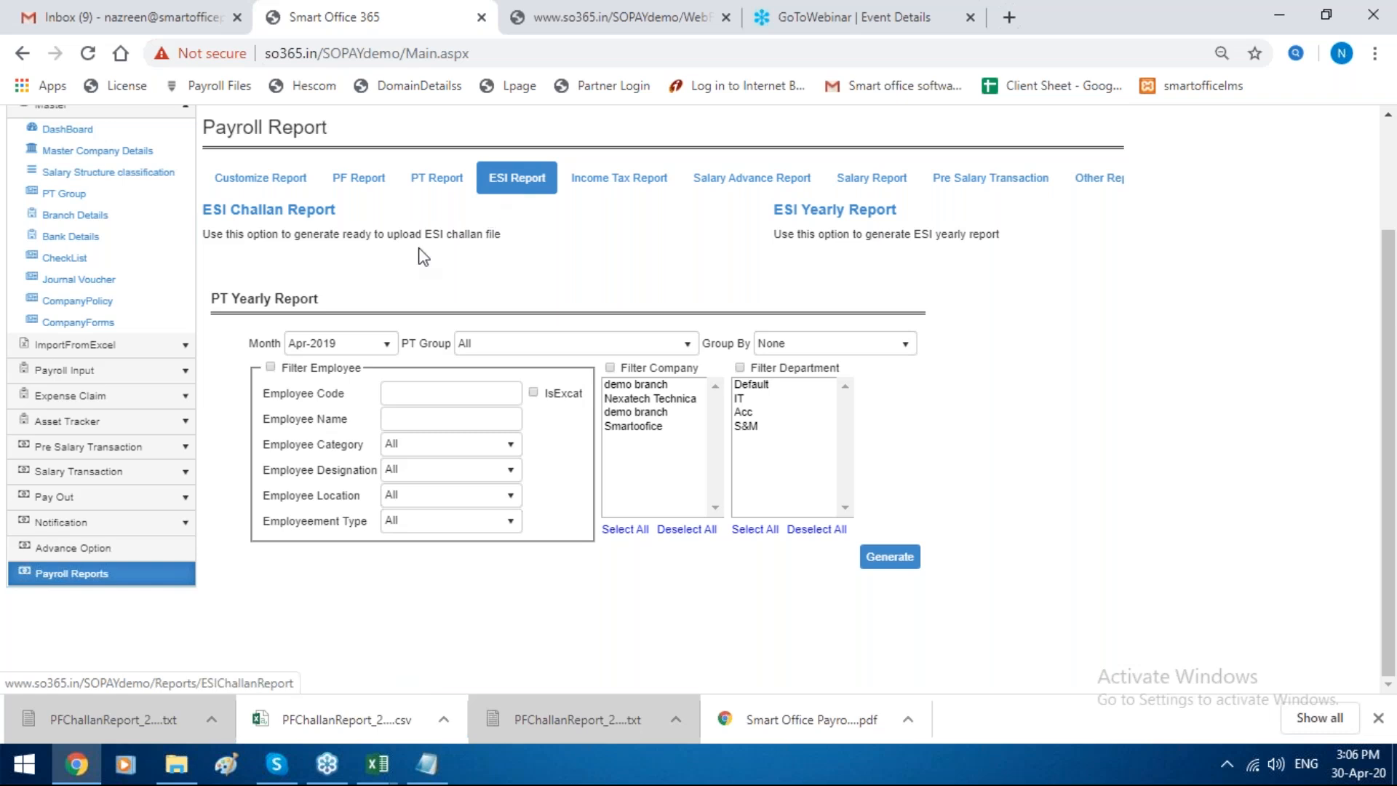
pyautogui.click(295, 210)
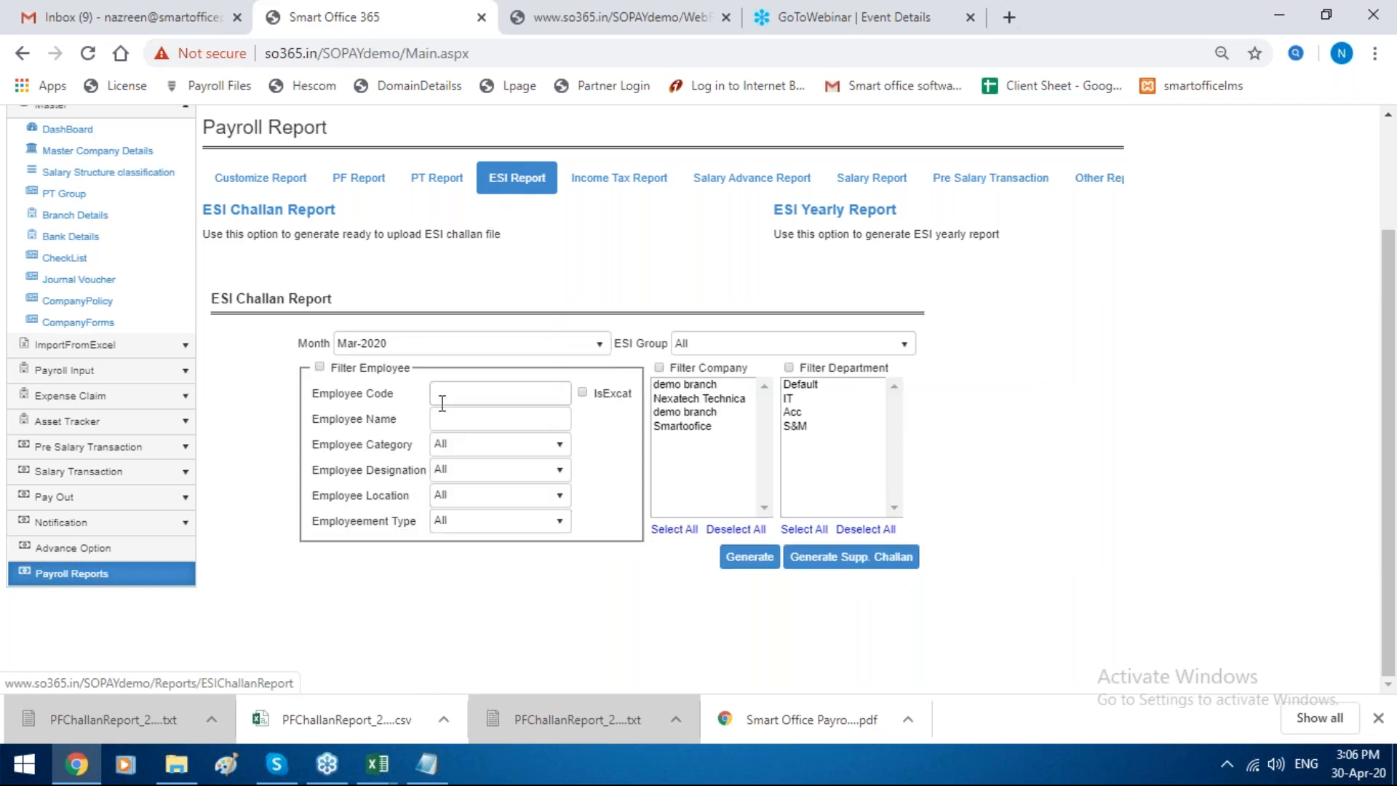
pyautogui.click(320, 366)
pyautogui.click(477, 393)
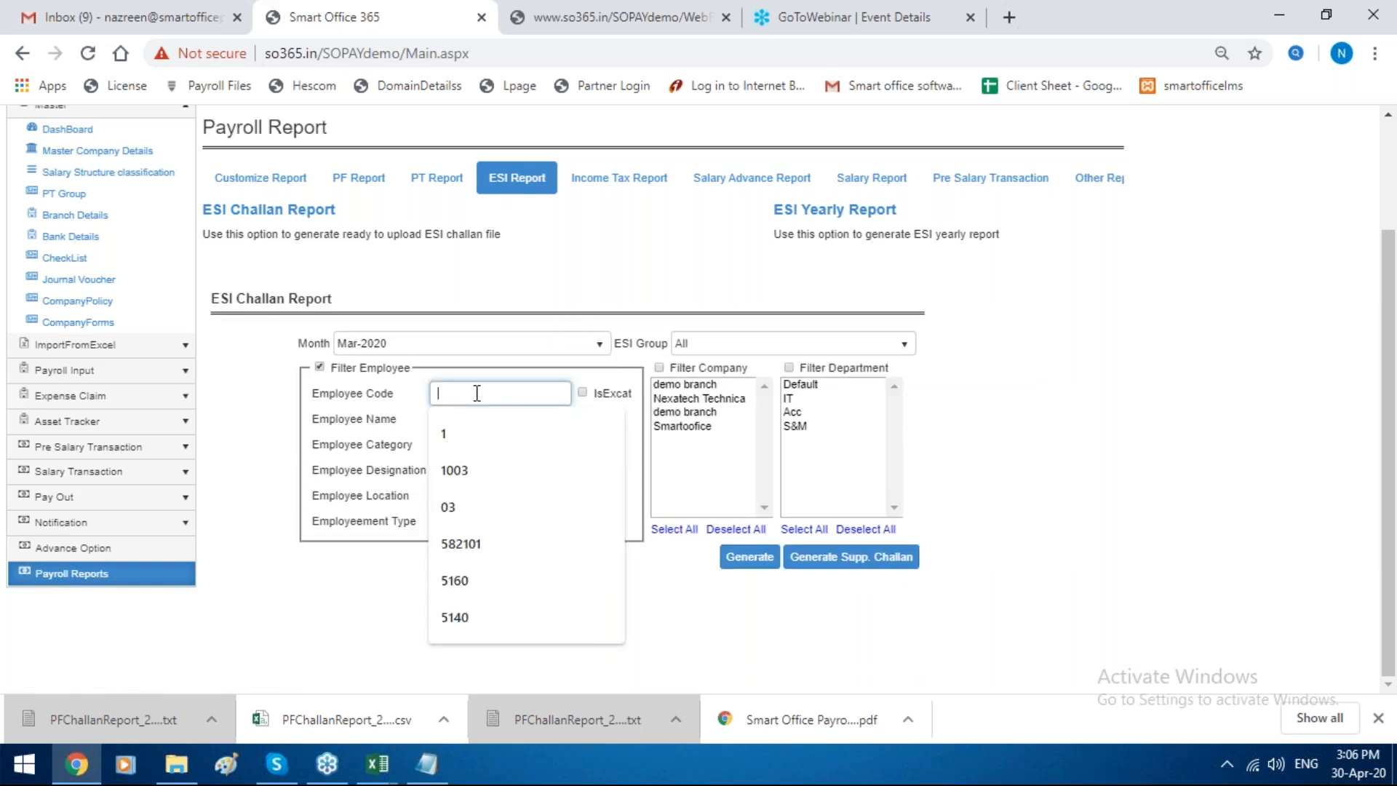
pyautogui.write('1')
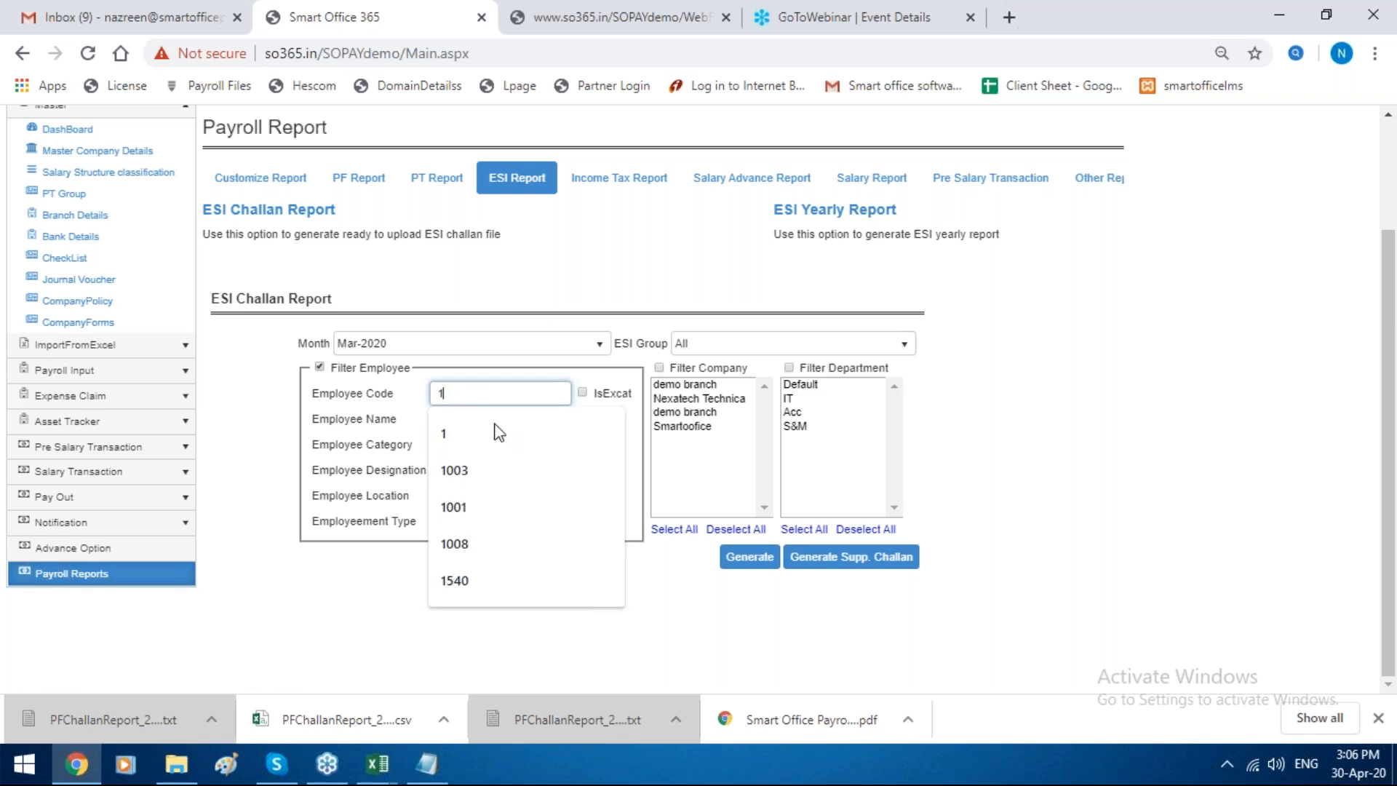
pyautogui.click(582, 393)
pyautogui.click(749, 557)
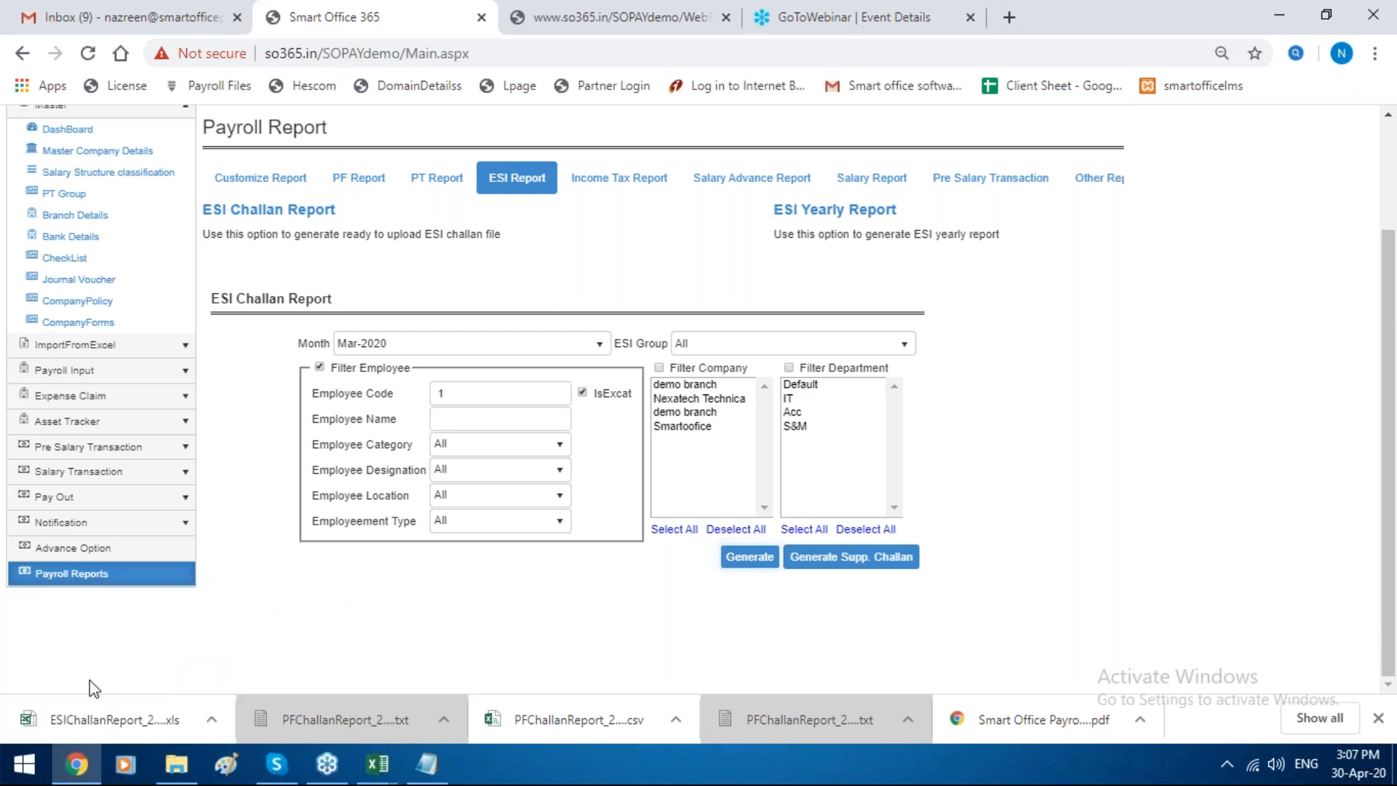
# Step: Open the downloaded ESI challan XLS file in Excel, check its columns, and return to Chrome
pyautogui.click(83, 718)
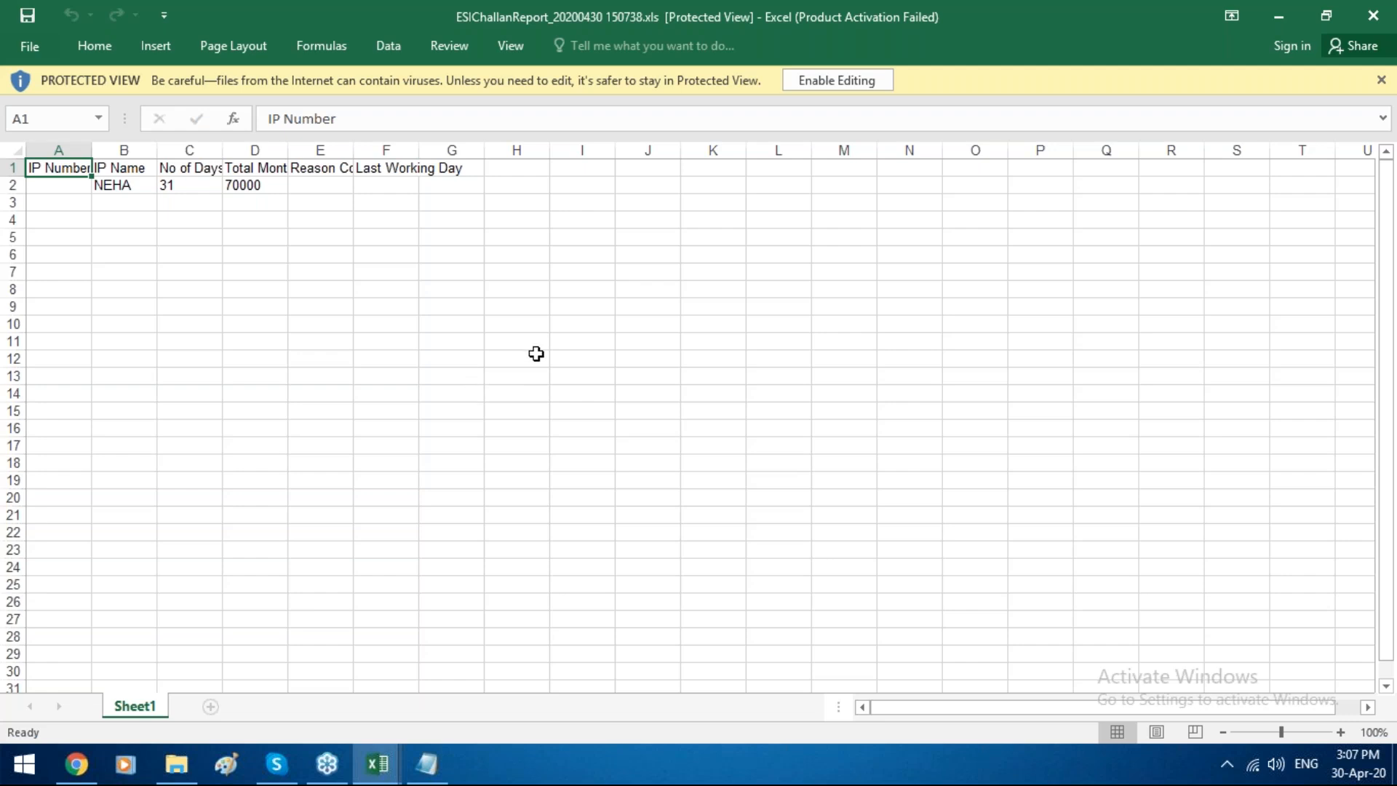
pyautogui.moveTo(113, 749)
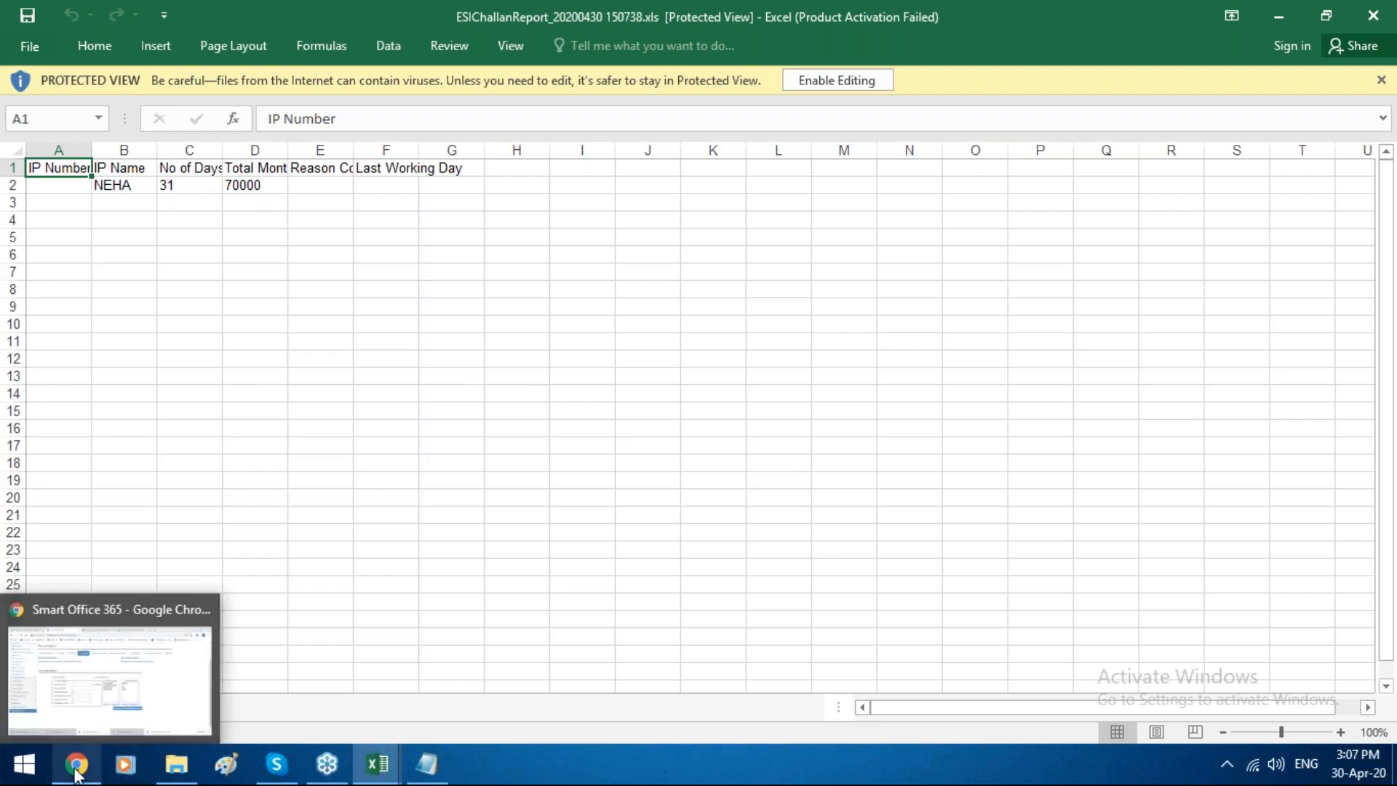
pyautogui.click(102, 669)
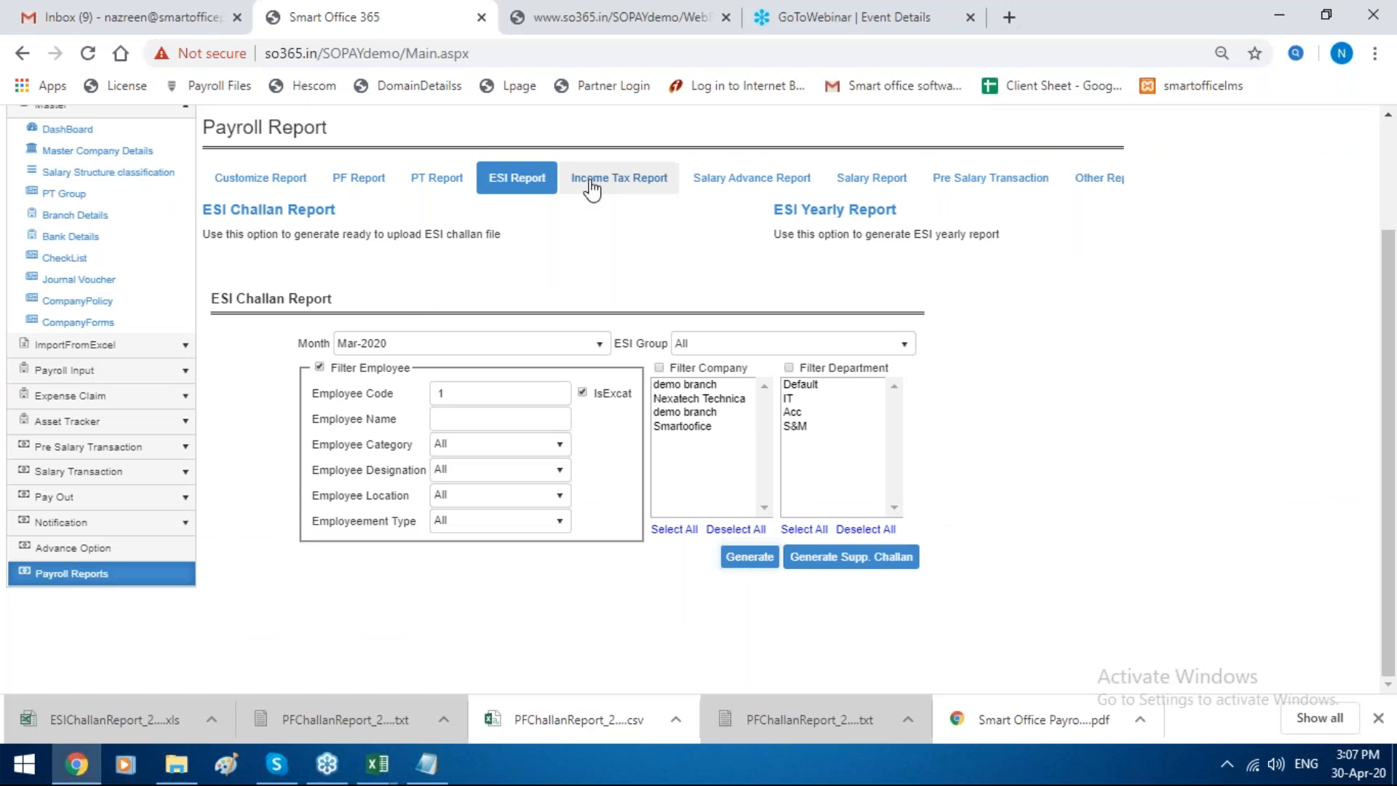
# Step: Look over the ESI Yearly Report form and the income tax report options, then examine the Master Company Details
pyautogui.click(787, 210)
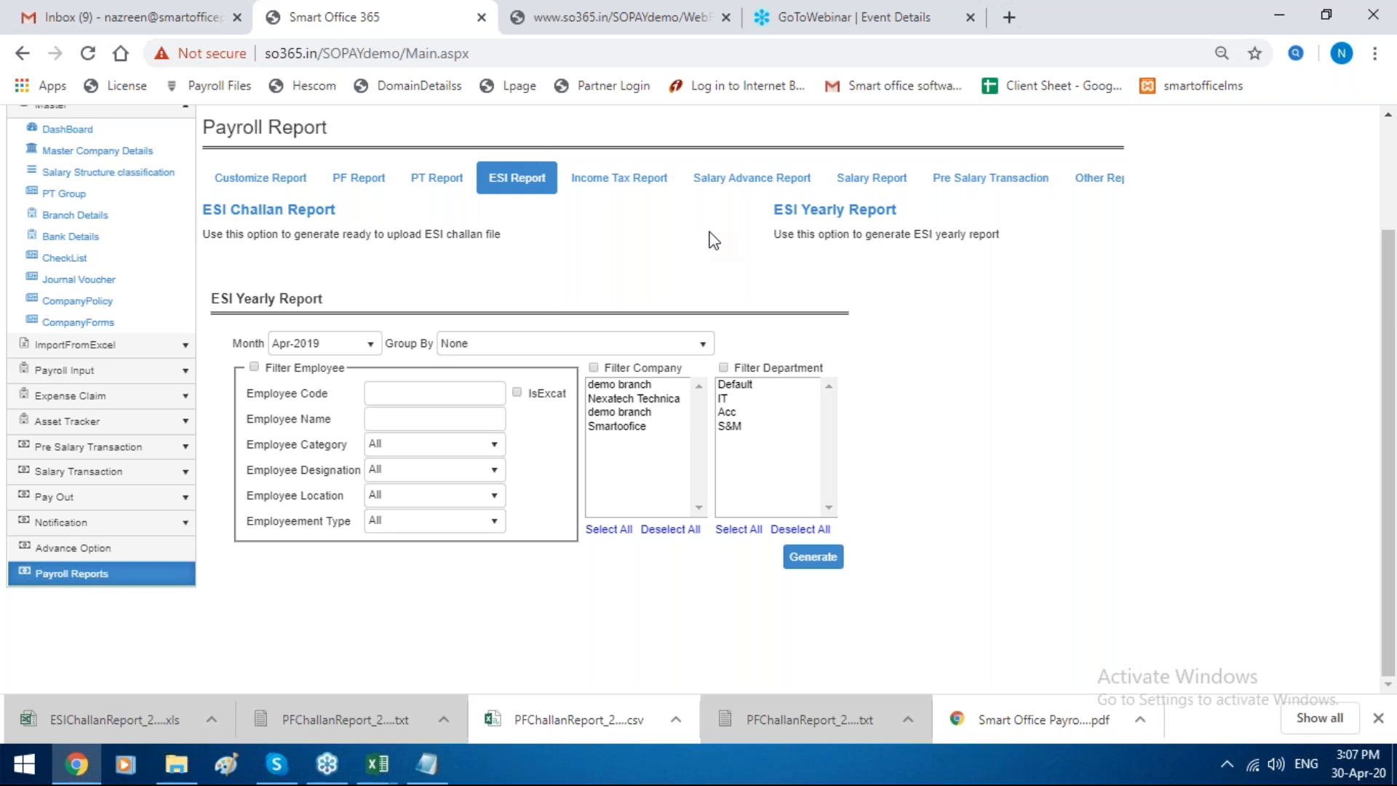
pyautogui.click(644, 195)
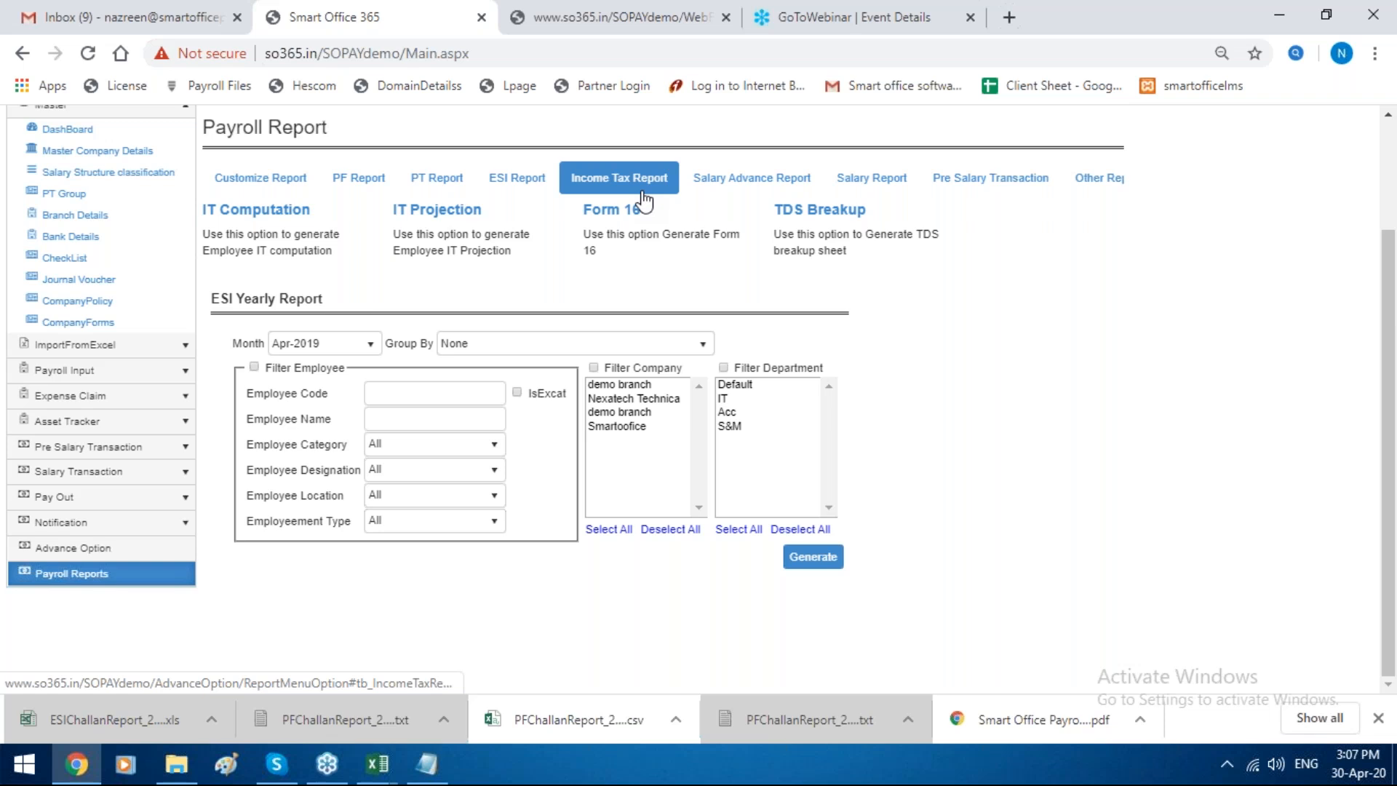
pyautogui.click(128, 152)
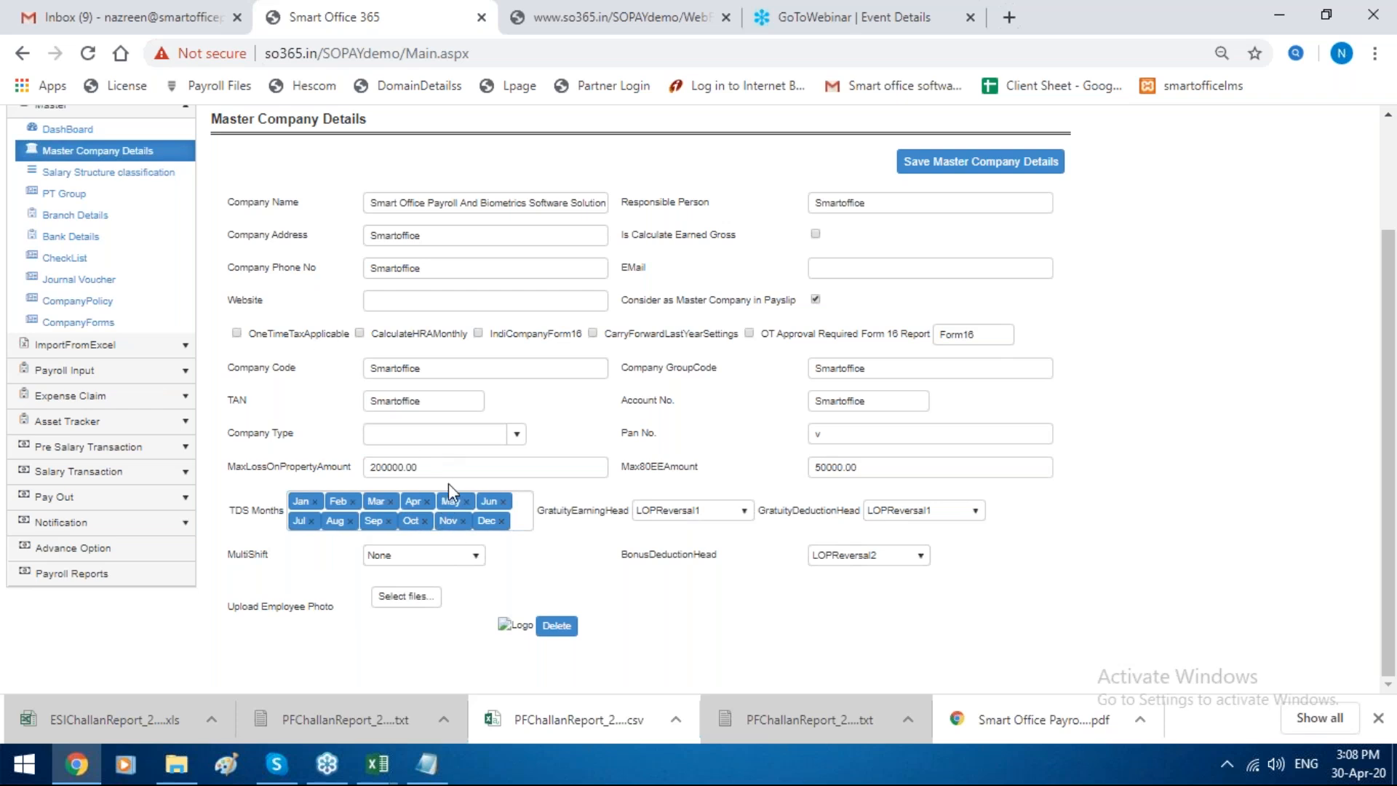
# Step: Open the IT declaration of the employee with code 1 from the Employee IT Declaration list
pyautogui.click(154, 450)
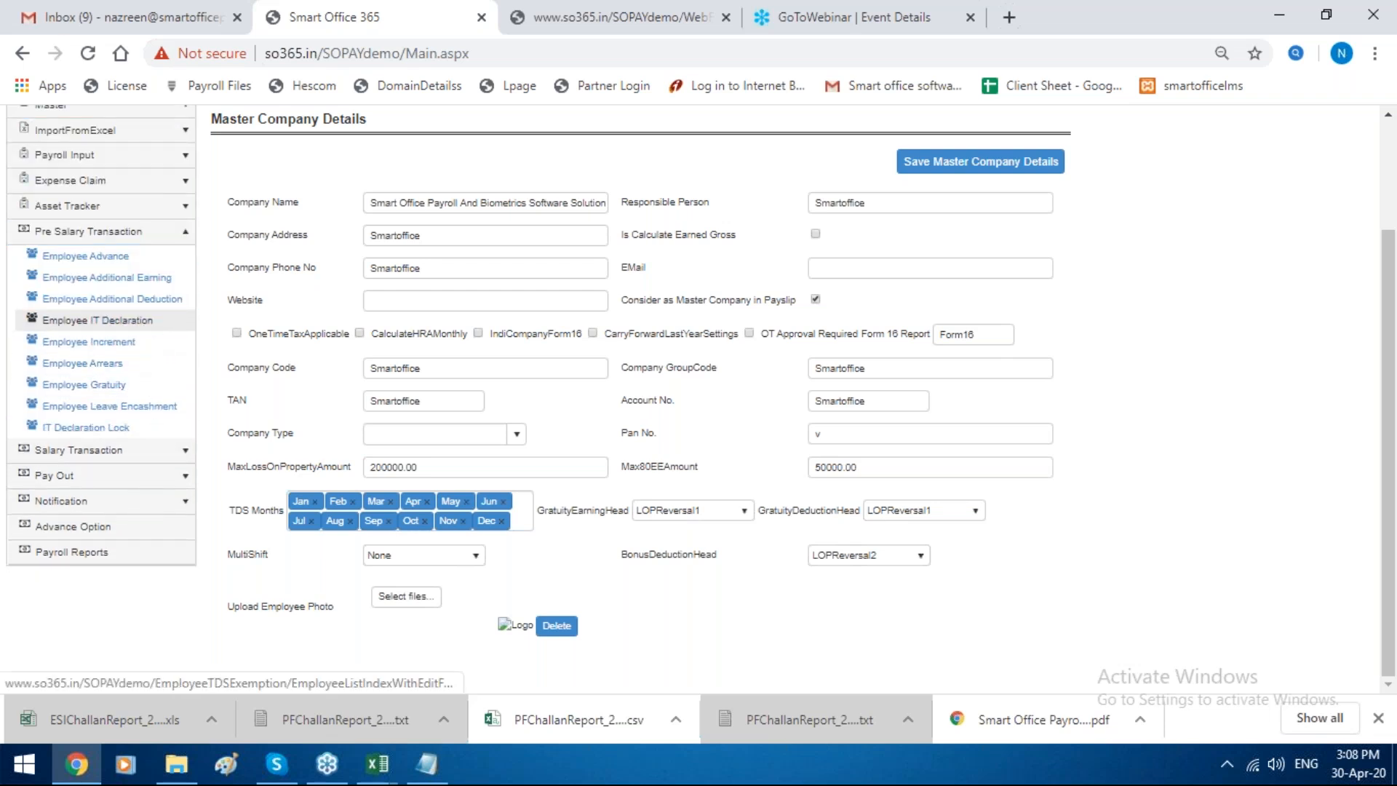
pyautogui.click(182, 320)
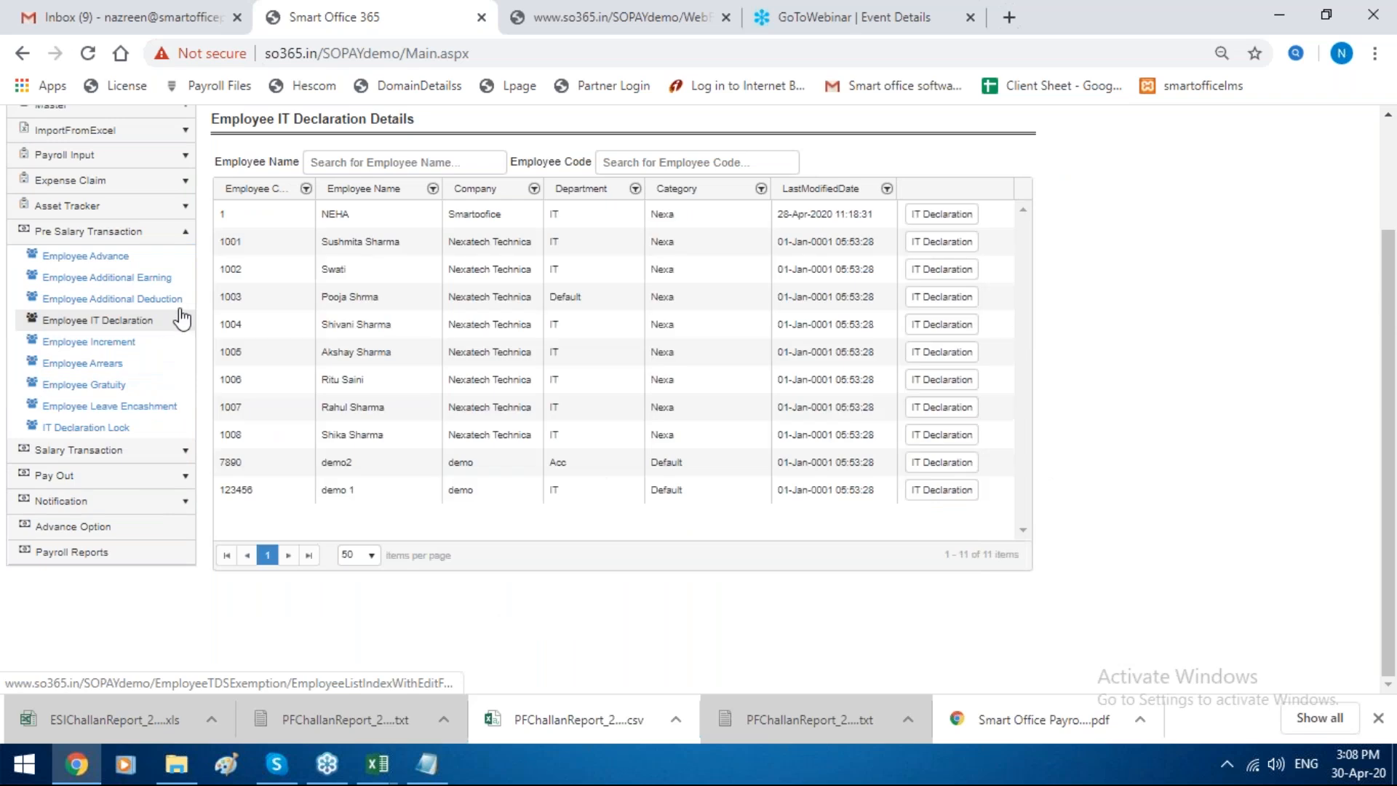
pyautogui.click(942, 214)
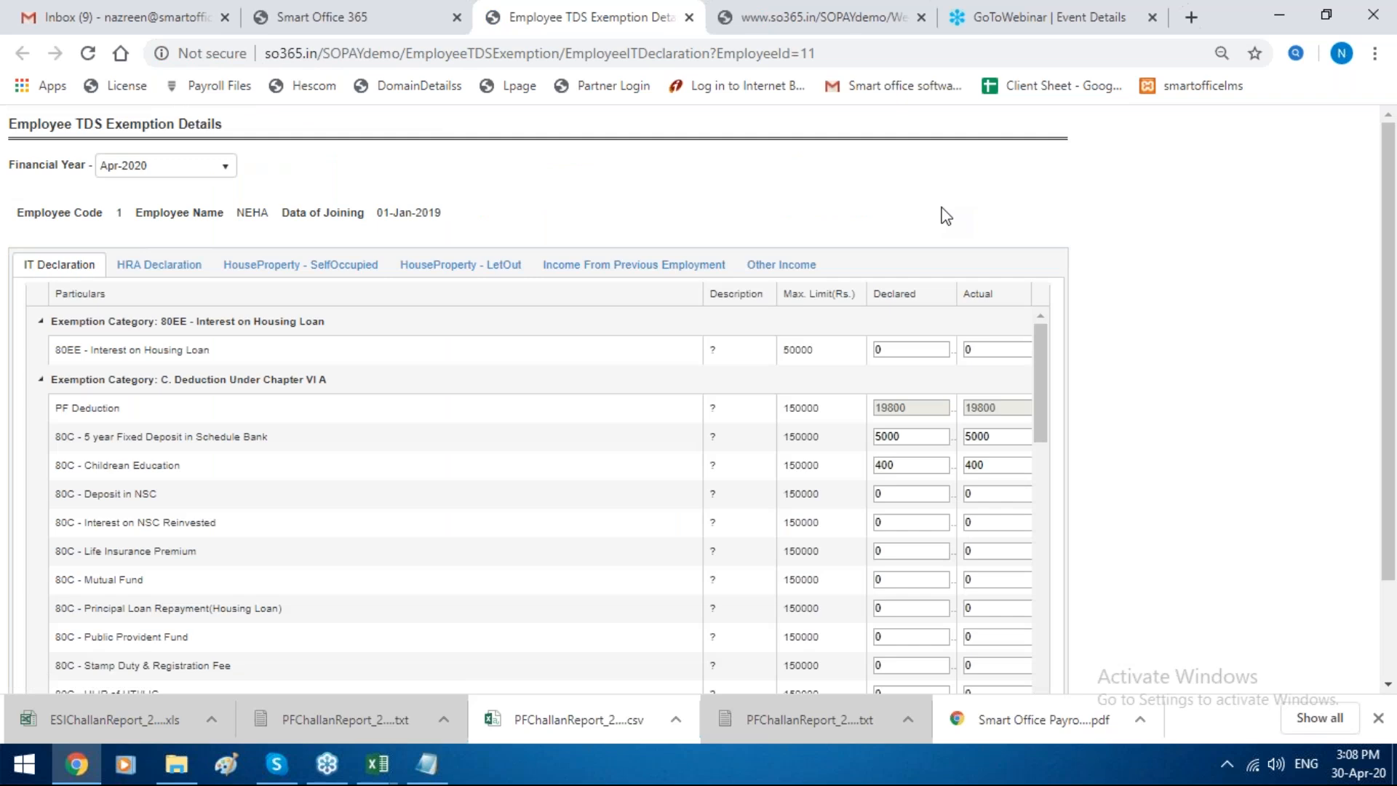
# Step: Examine the employee's Apr-2020 IT declaration, including the HRA, self-occupied and let-out house property, previous employment and other income sections
pyautogui.scroll(-5, 941, 607)
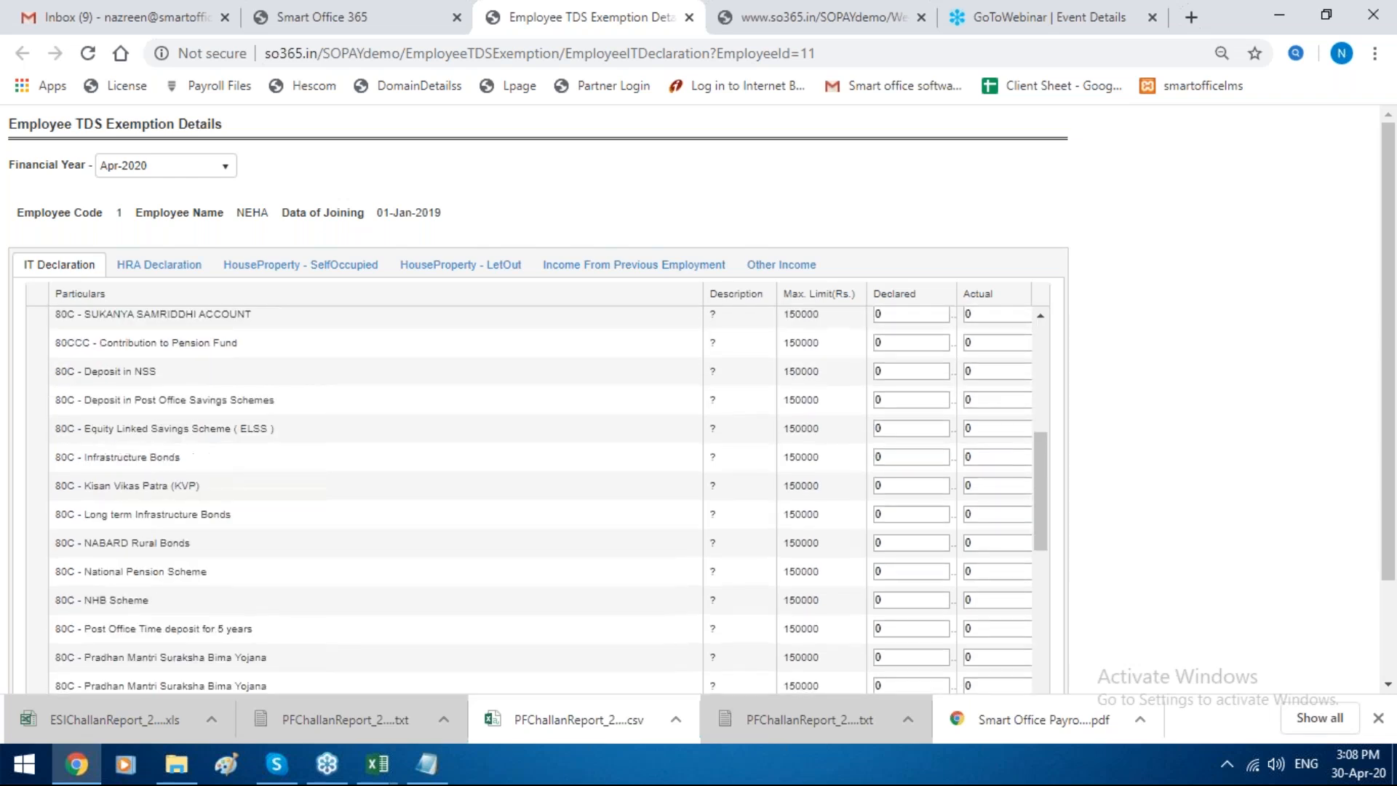
pyautogui.scroll(3, 452, 467)
pyautogui.scroll(2, 443, 529)
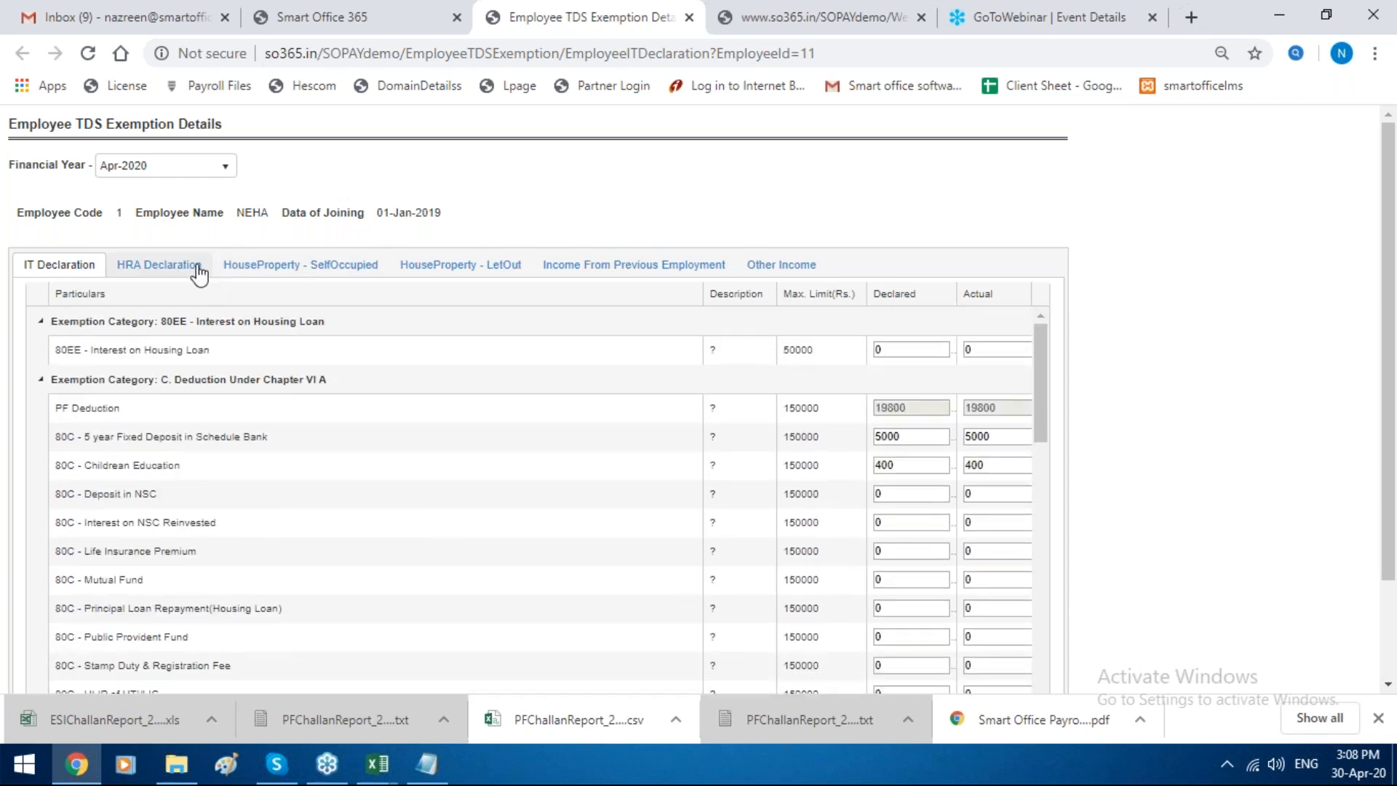
pyautogui.click(197, 271)
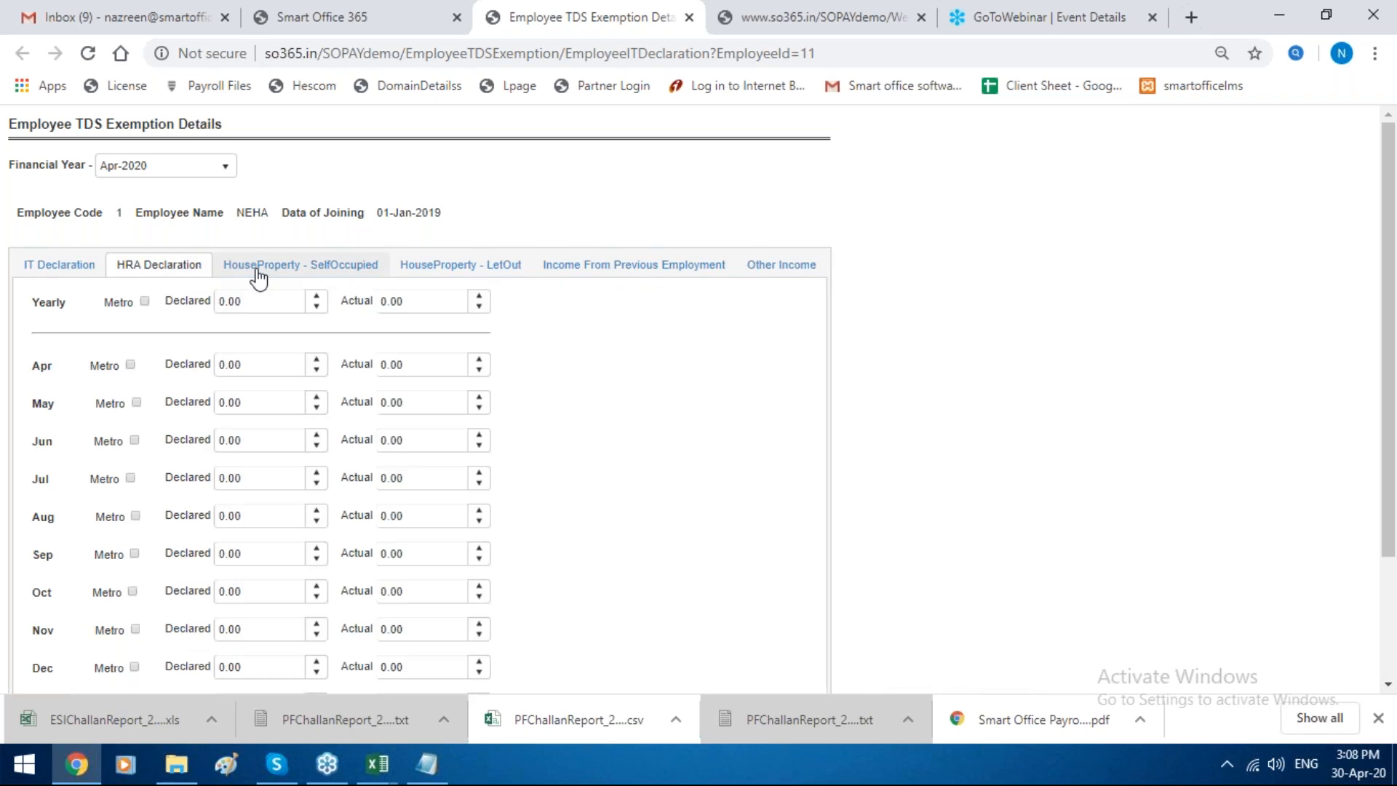
pyautogui.click(259, 275)
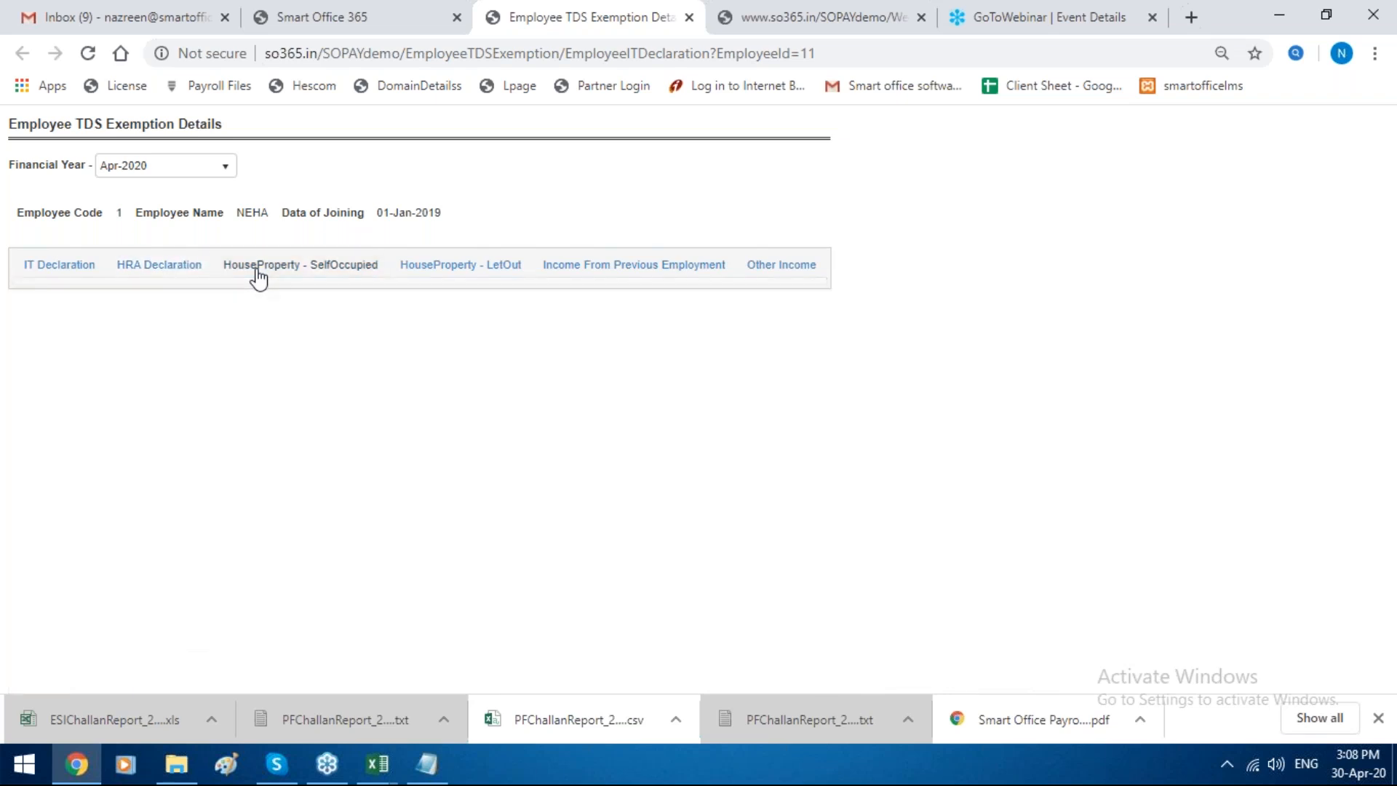
pyautogui.click(483, 270)
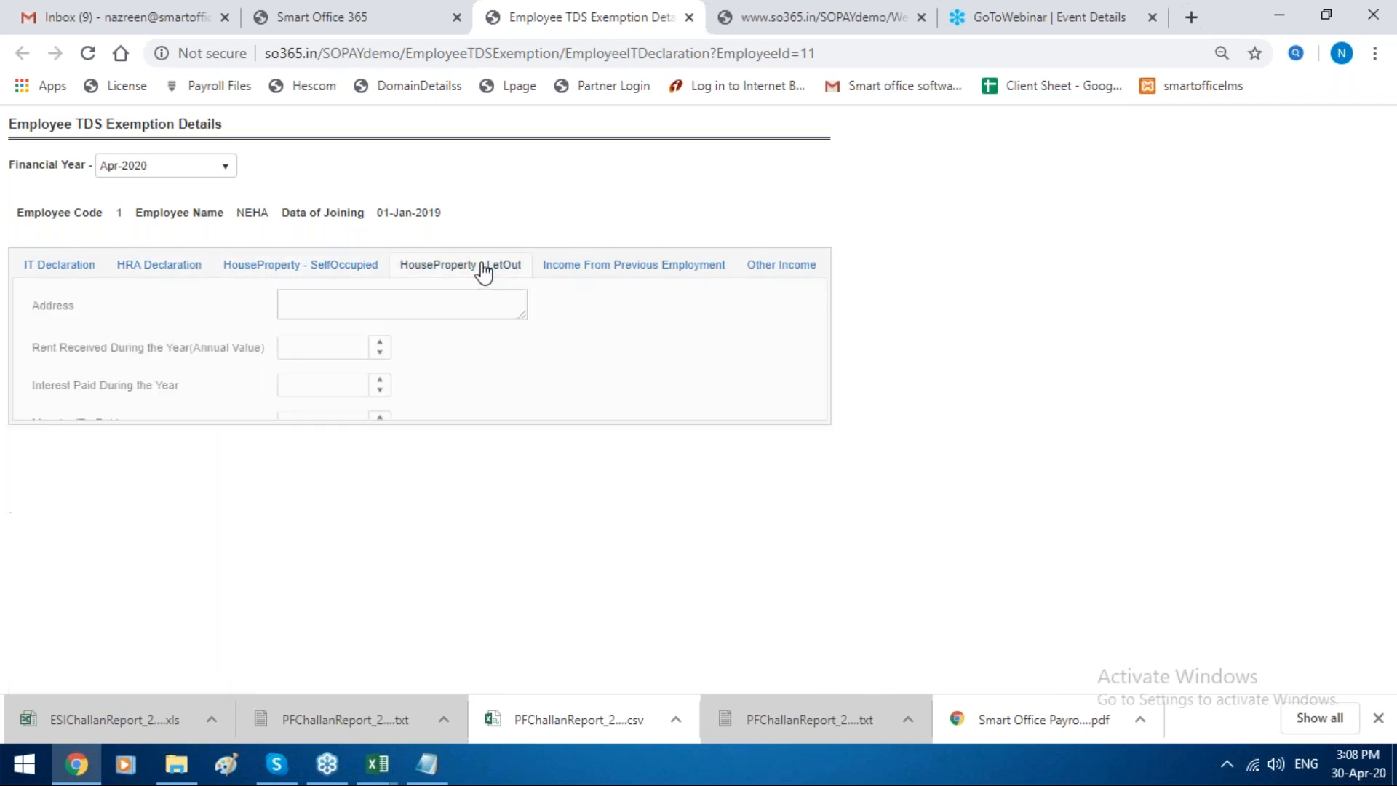
pyautogui.click(616, 273)
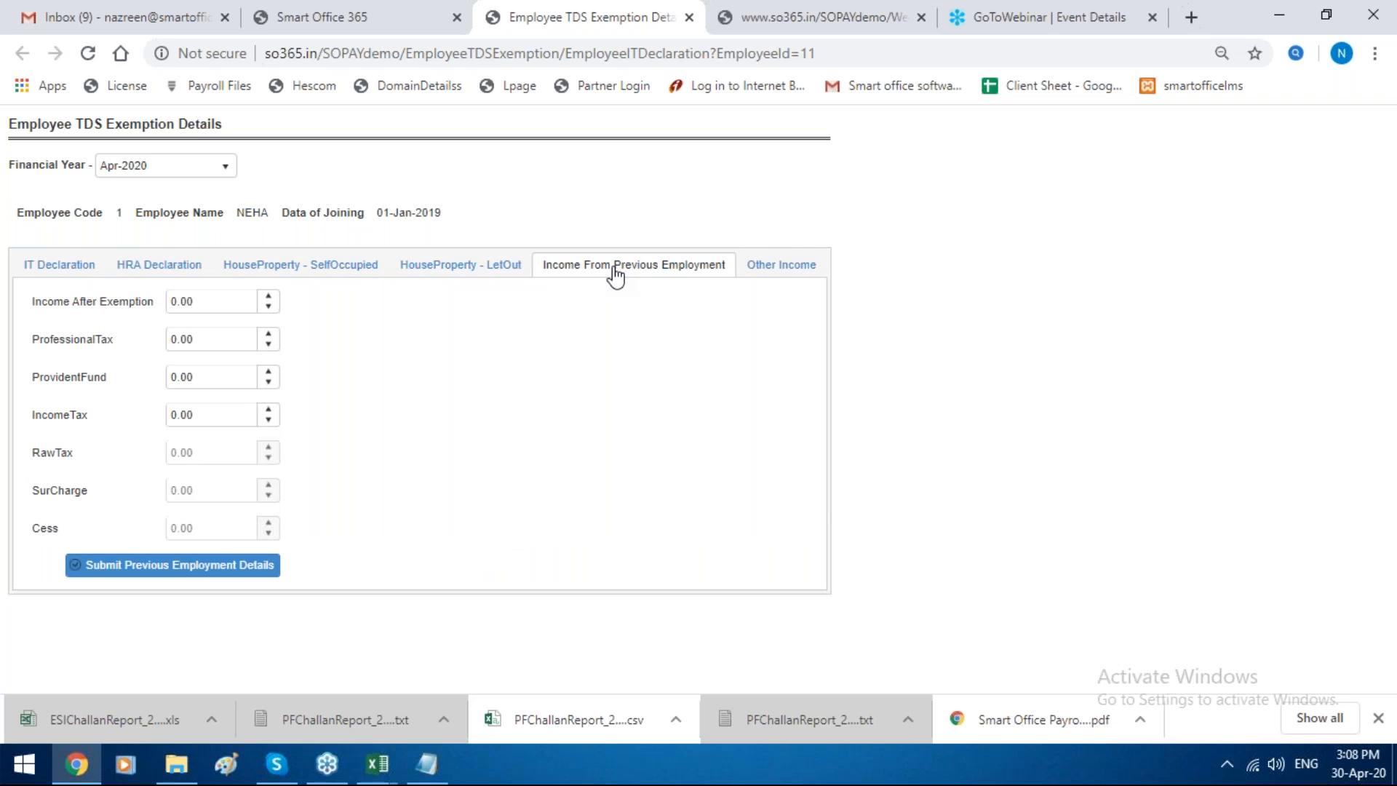
pyautogui.click(765, 275)
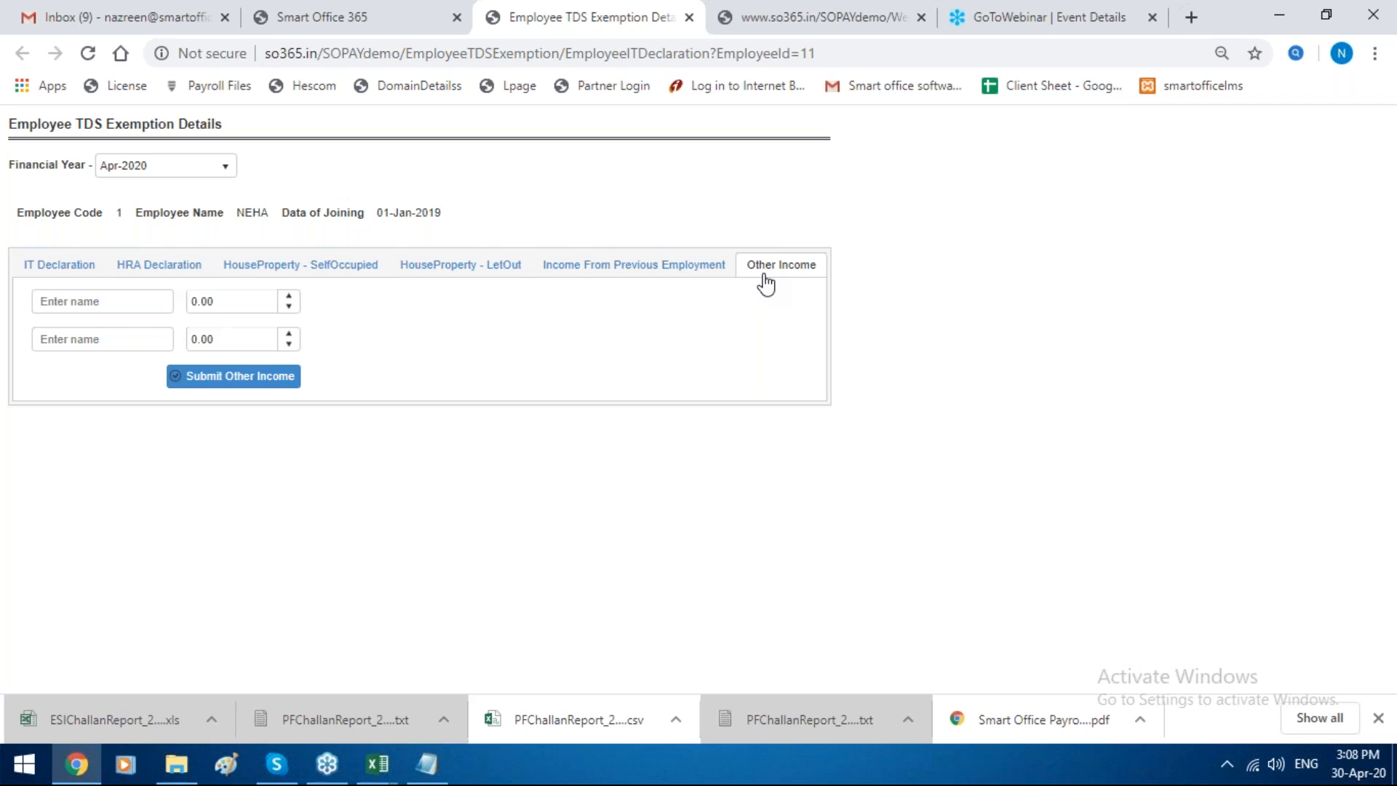
# Step: Back in Smart Office 365, open the IT Declaration Lock list and select the employee with code 1
pyautogui.click(301, 9)
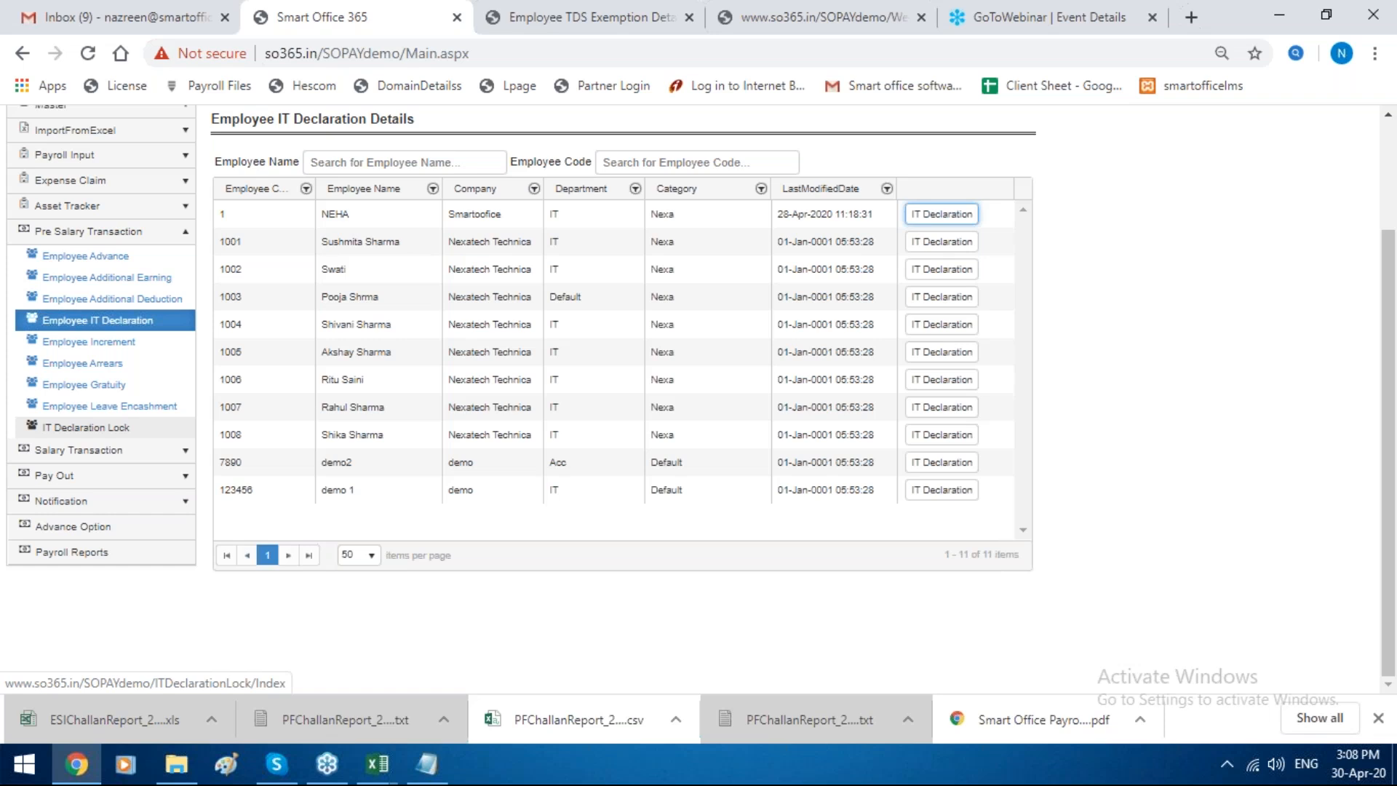
pyautogui.click(188, 428)
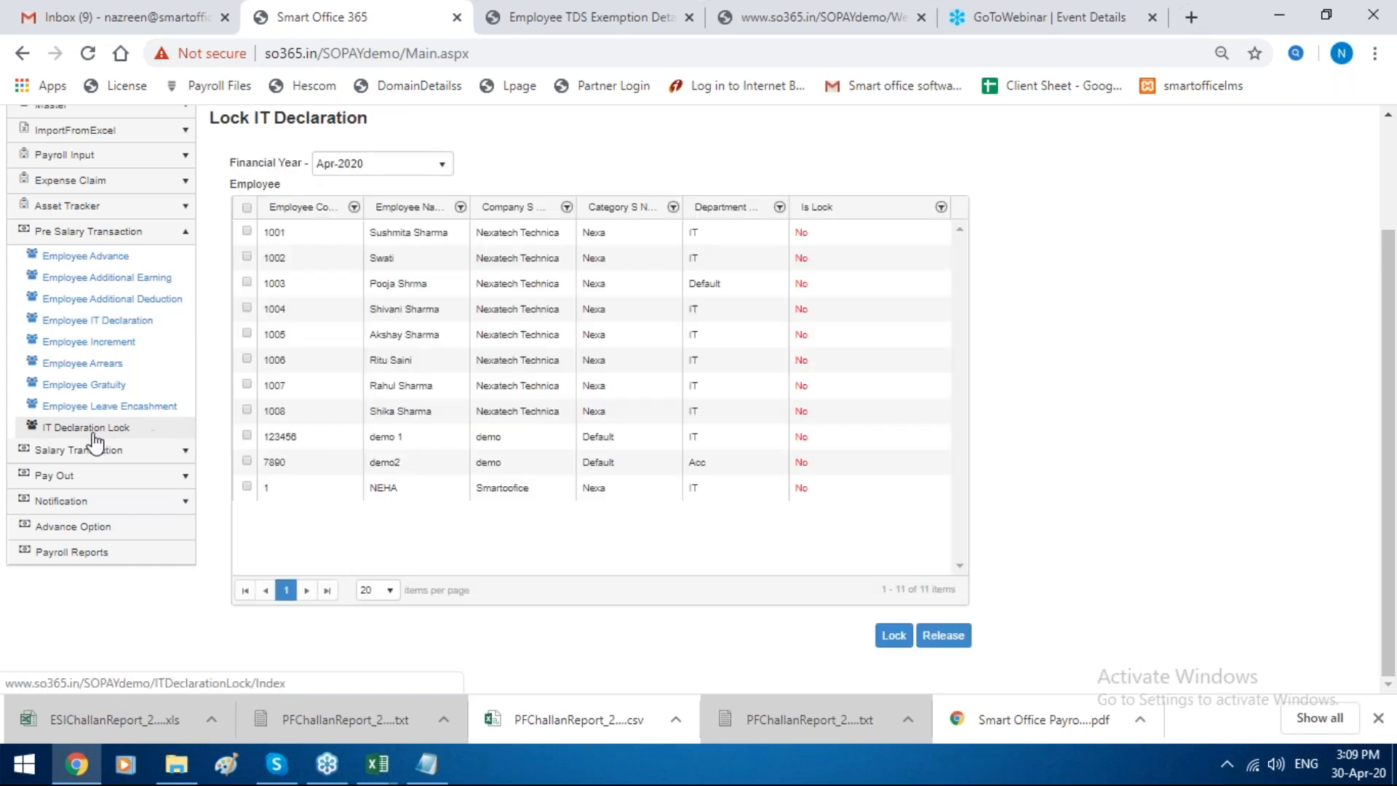
pyautogui.click(246, 487)
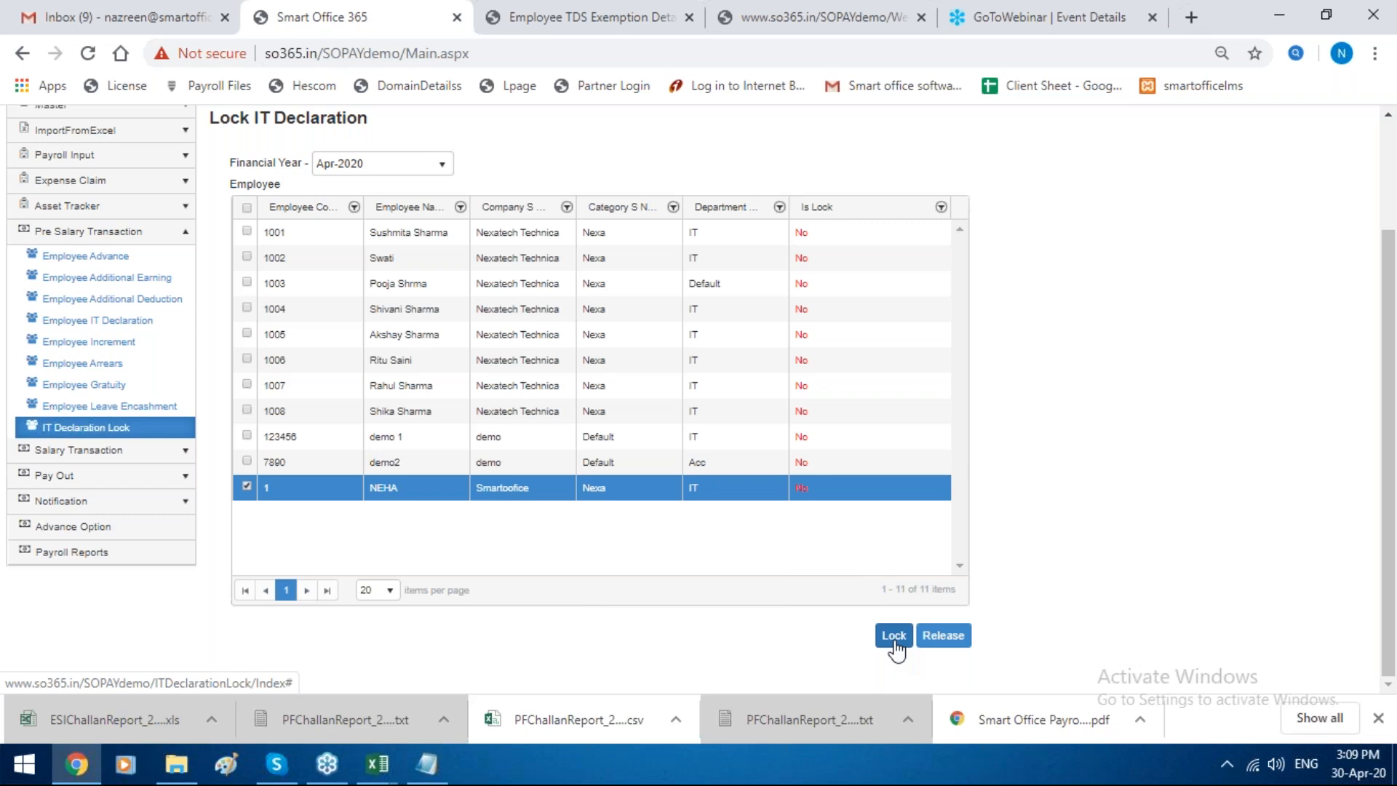
# Step: Open the IT Computation form among the income tax payroll reports
pyautogui.click(131, 552)
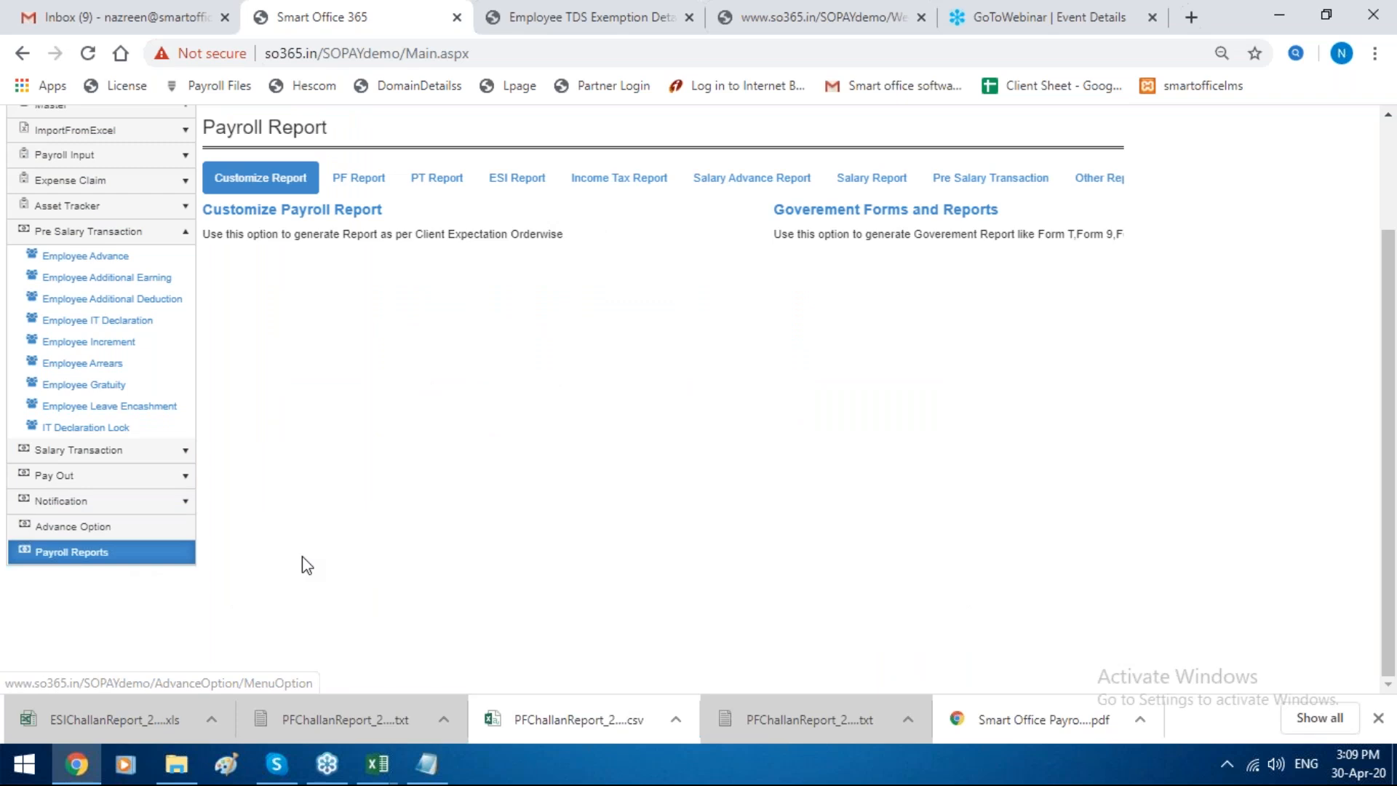
pyautogui.scroll(1, 303, 556)
pyautogui.click(584, 288)
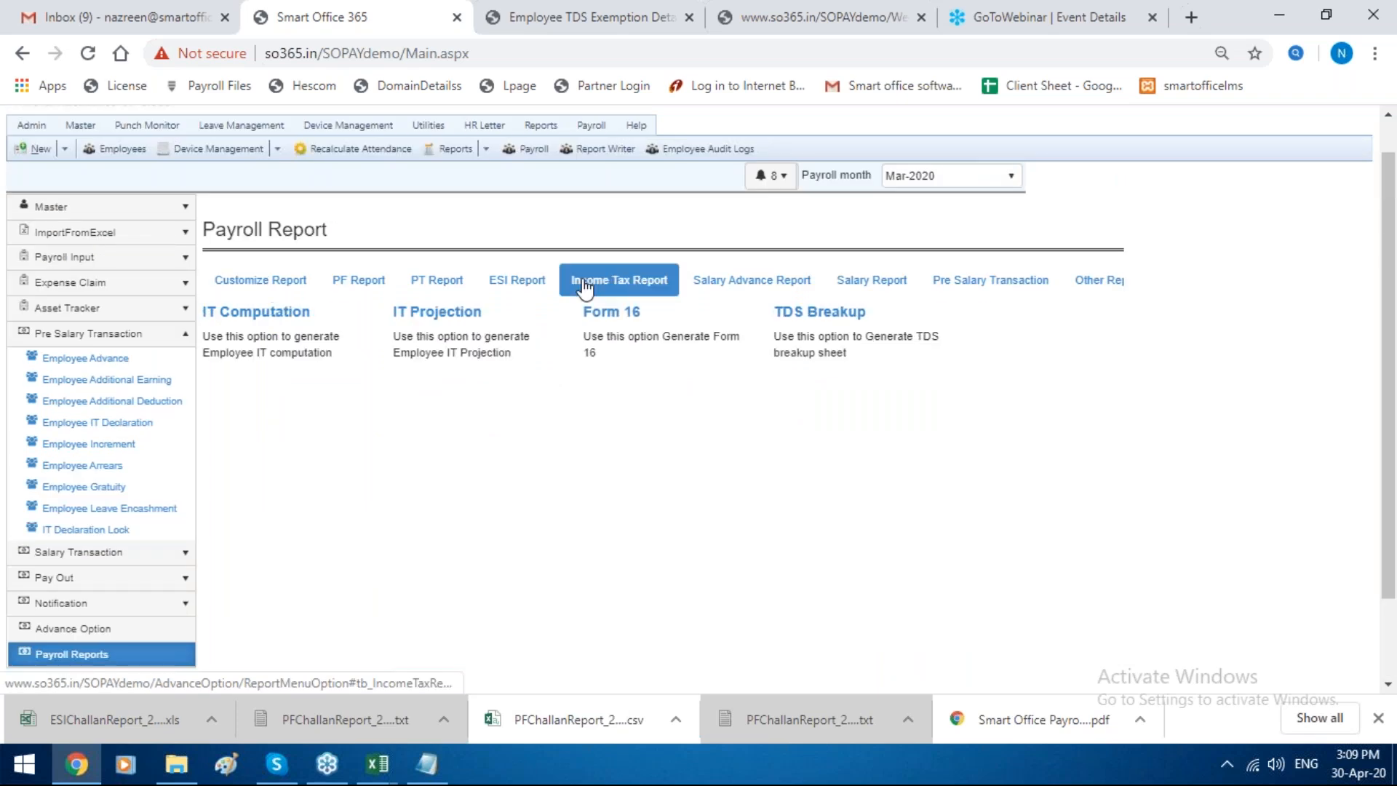
pyautogui.click(286, 320)
# Step: Generate the IT computation sheet for year Apr-2019 for the employee with code 1
pyautogui.click(481, 472)
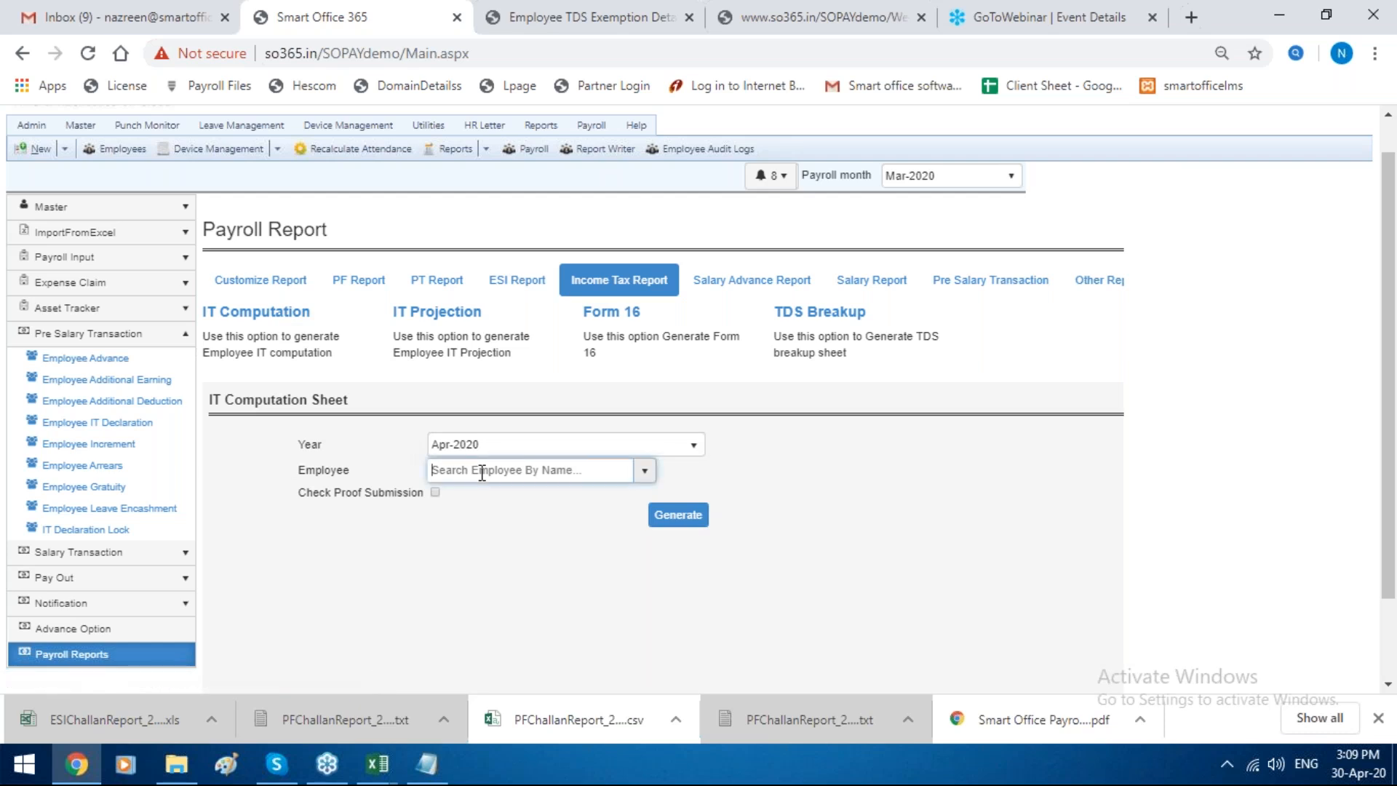
pyautogui.click(482, 444)
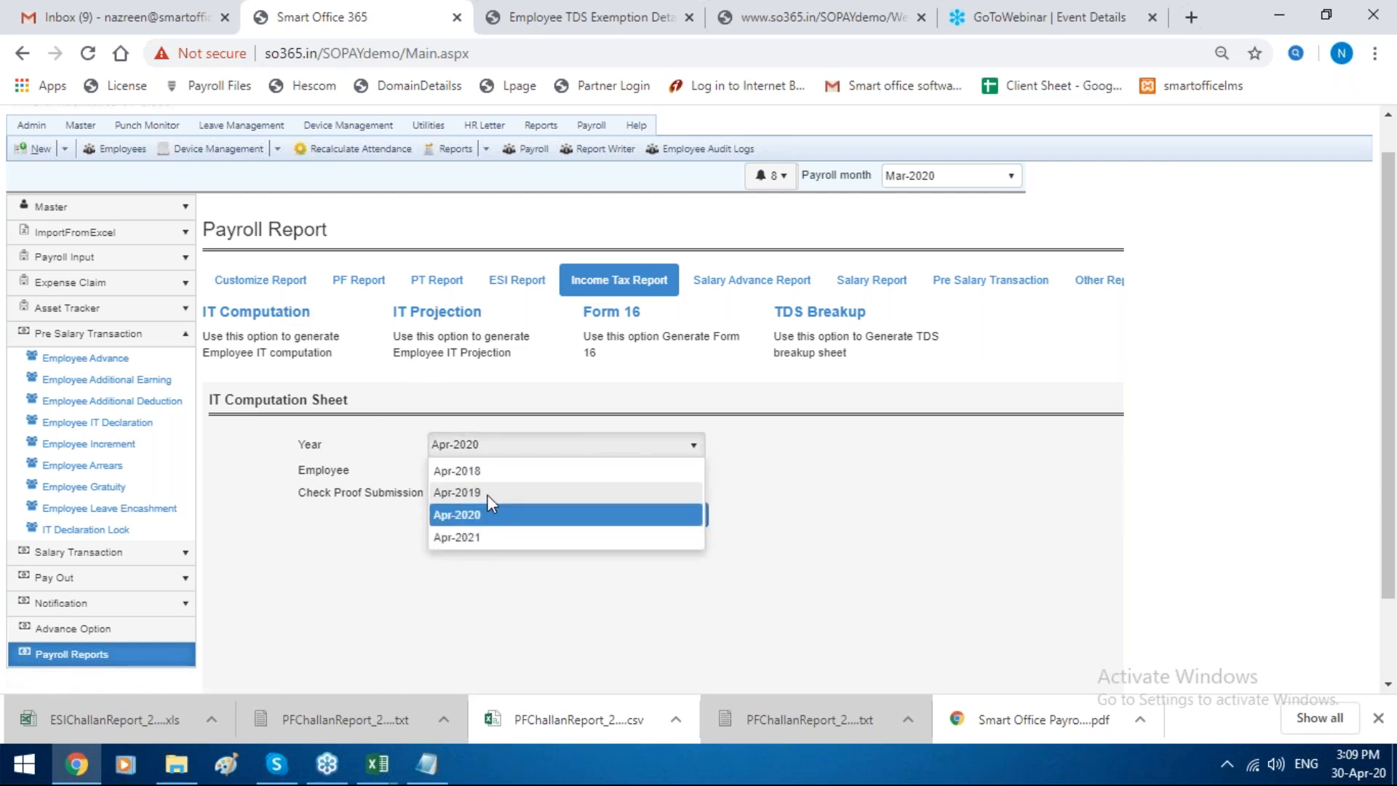
pyautogui.click(483, 493)
pyautogui.click(481, 470)
pyautogui.write('n')
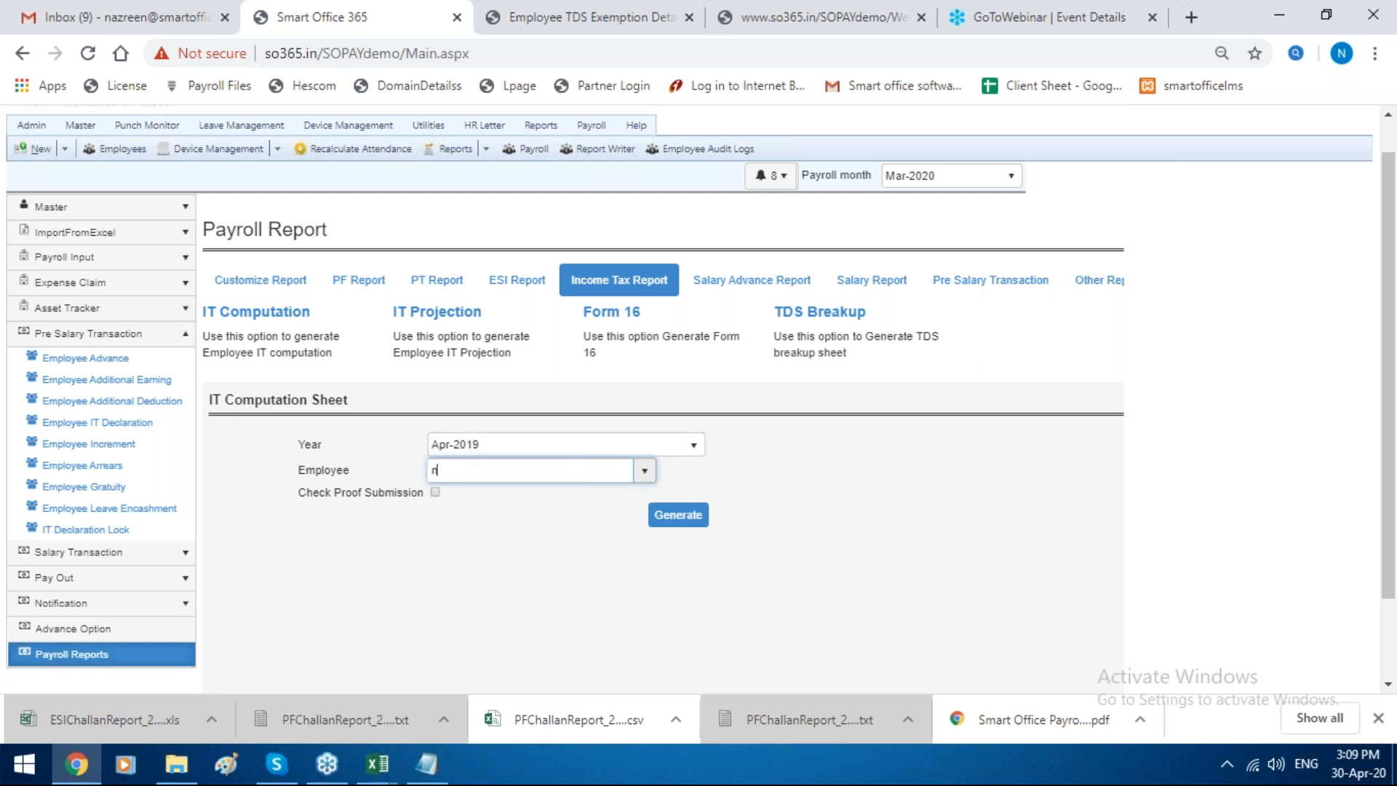
pyautogui.write('eha')
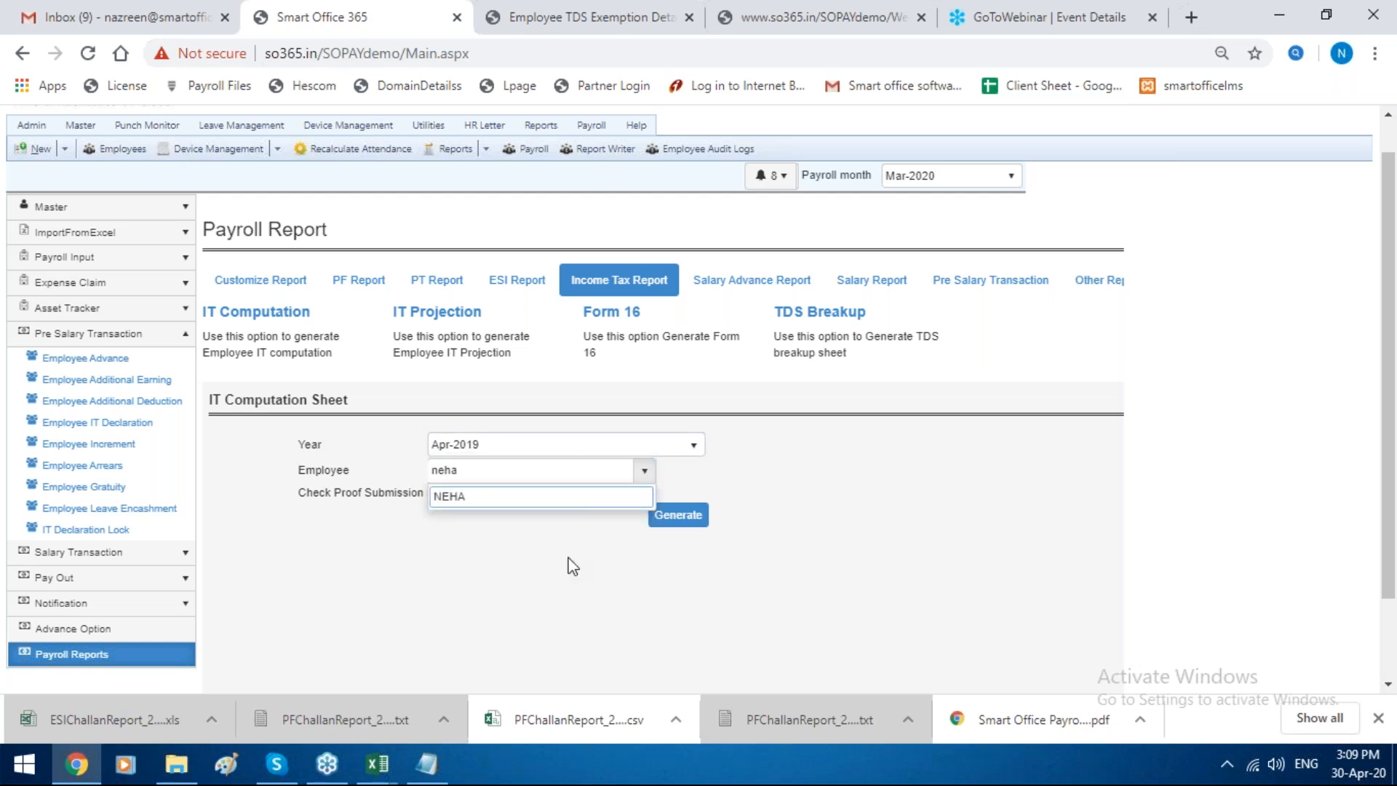
pyautogui.click(589, 505)
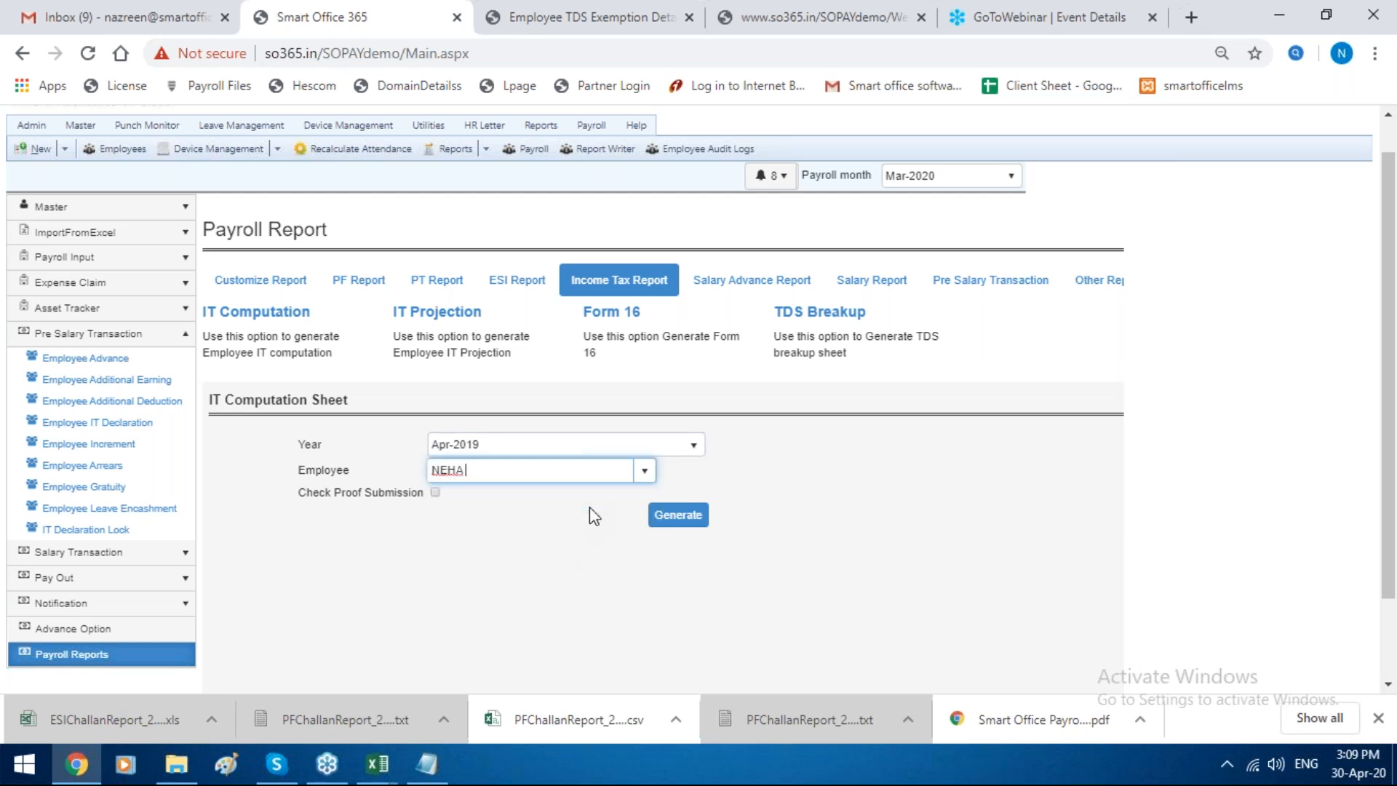
pyautogui.click(664, 518)
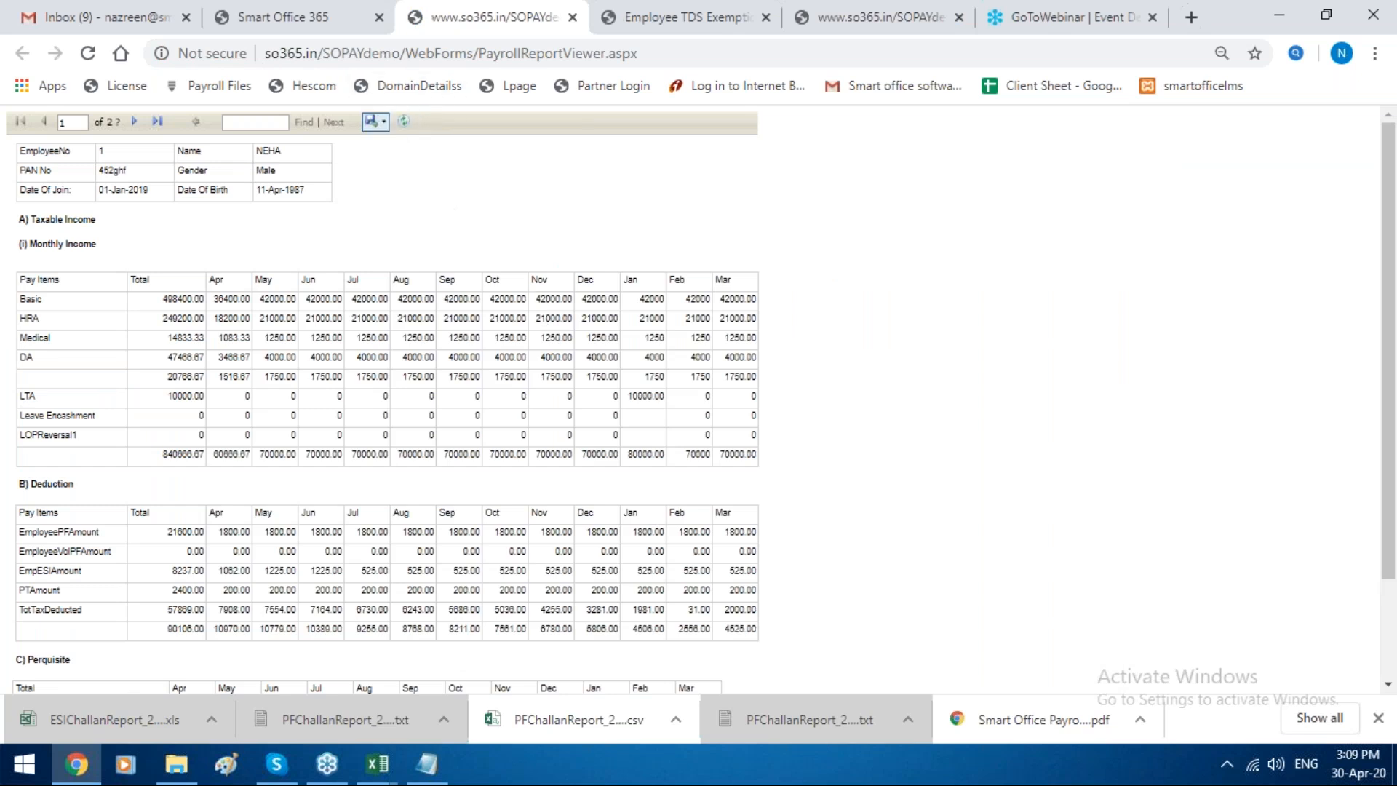
# Step: Export the IT computation report to Excel format and open the downloaded XLS file
pyautogui.click(383, 122)
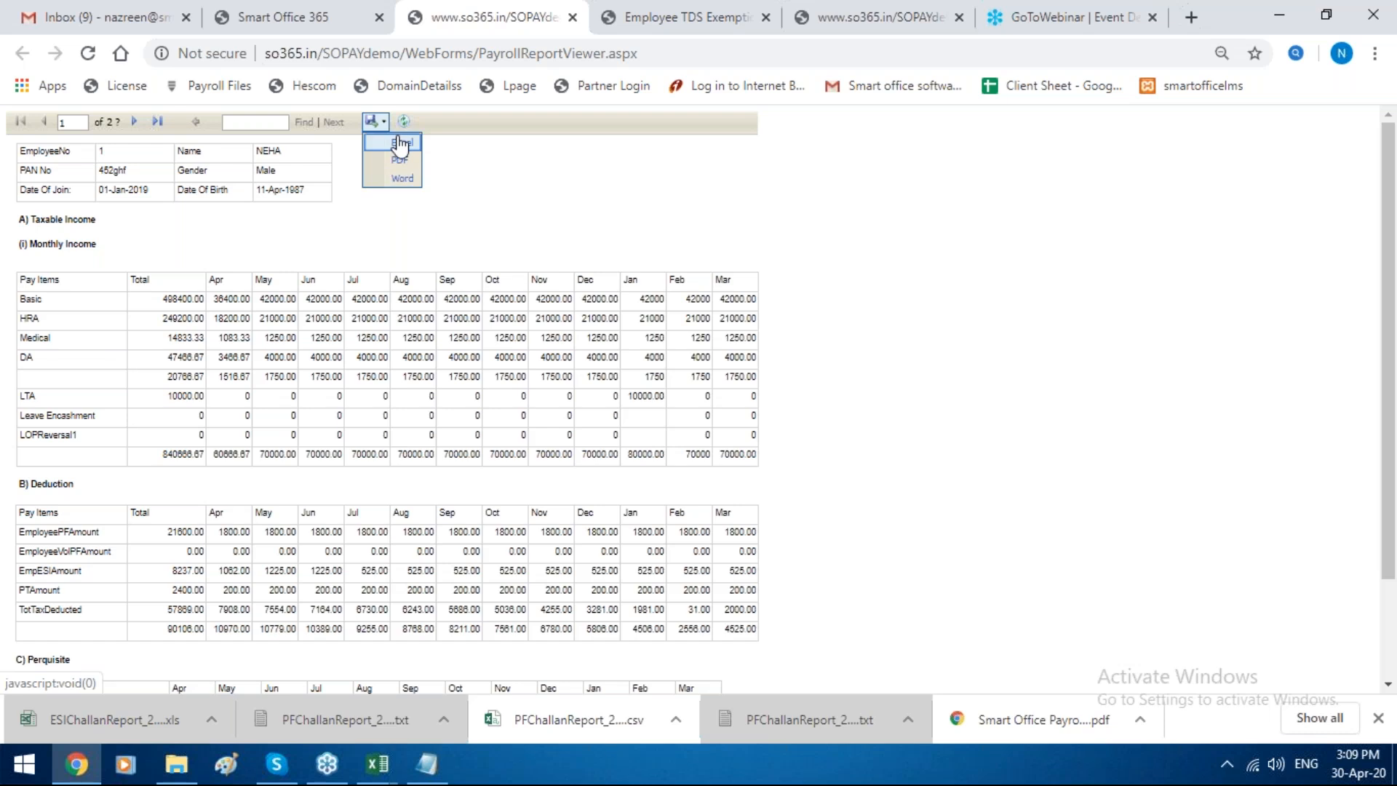
pyautogui.click(399, 145)
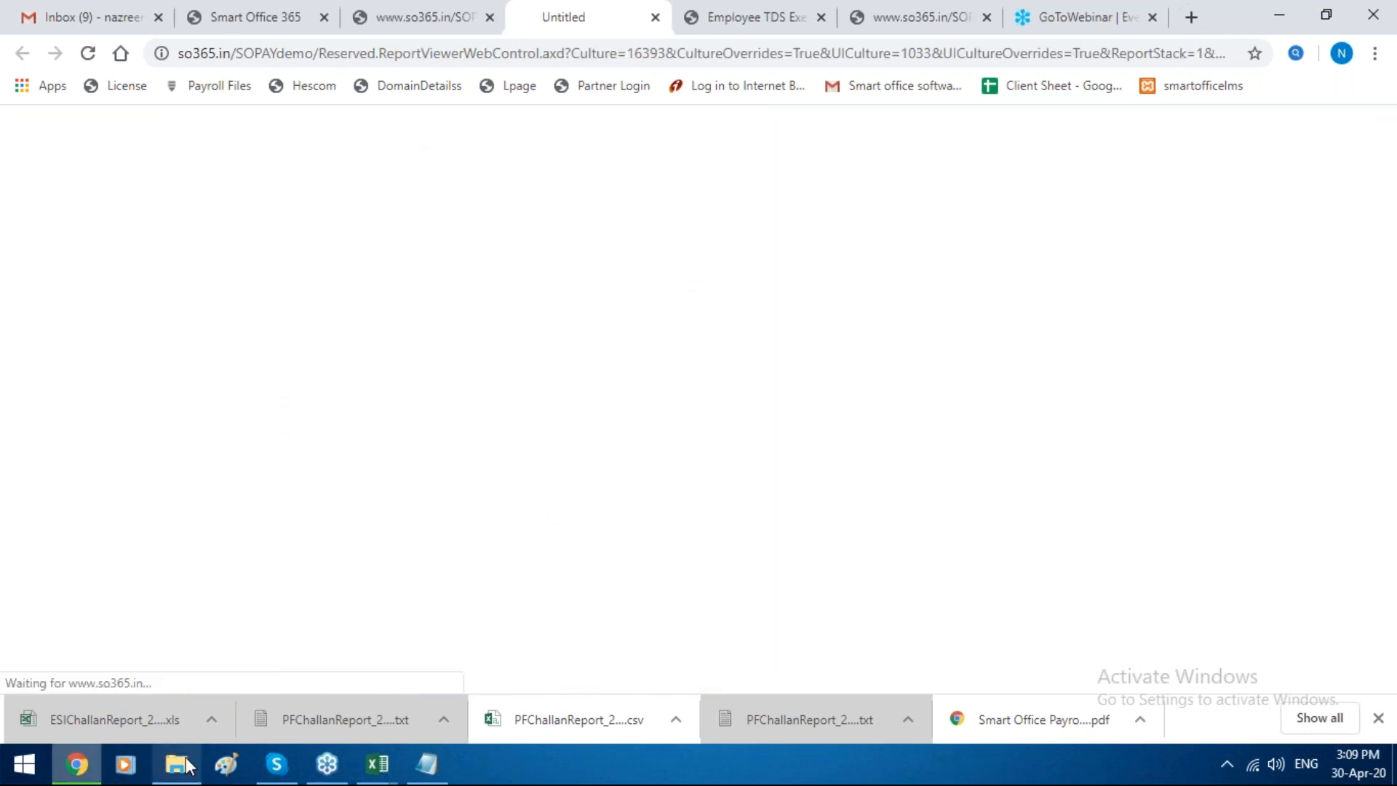
pyautogui.moveTo(203, 760)
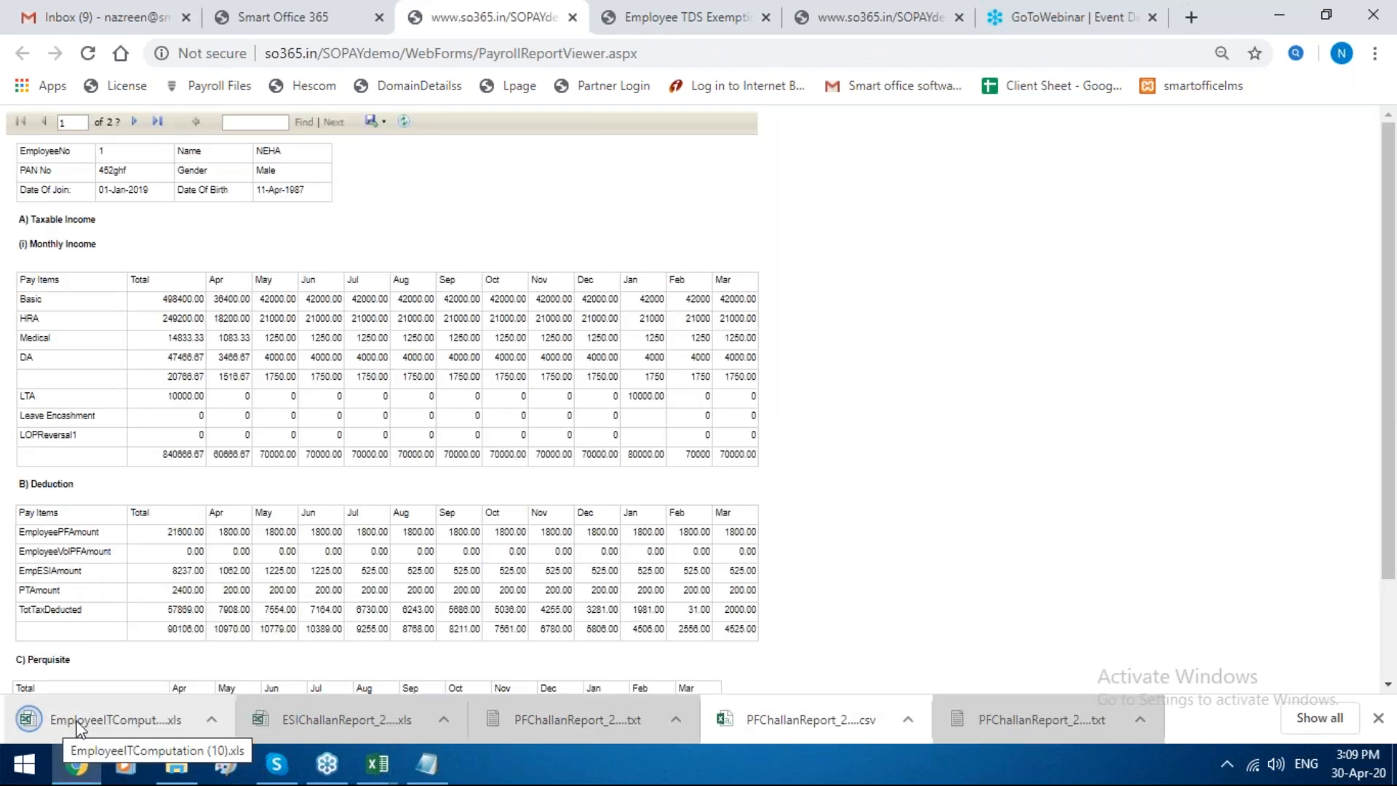
pyautogui.click(78, 724)
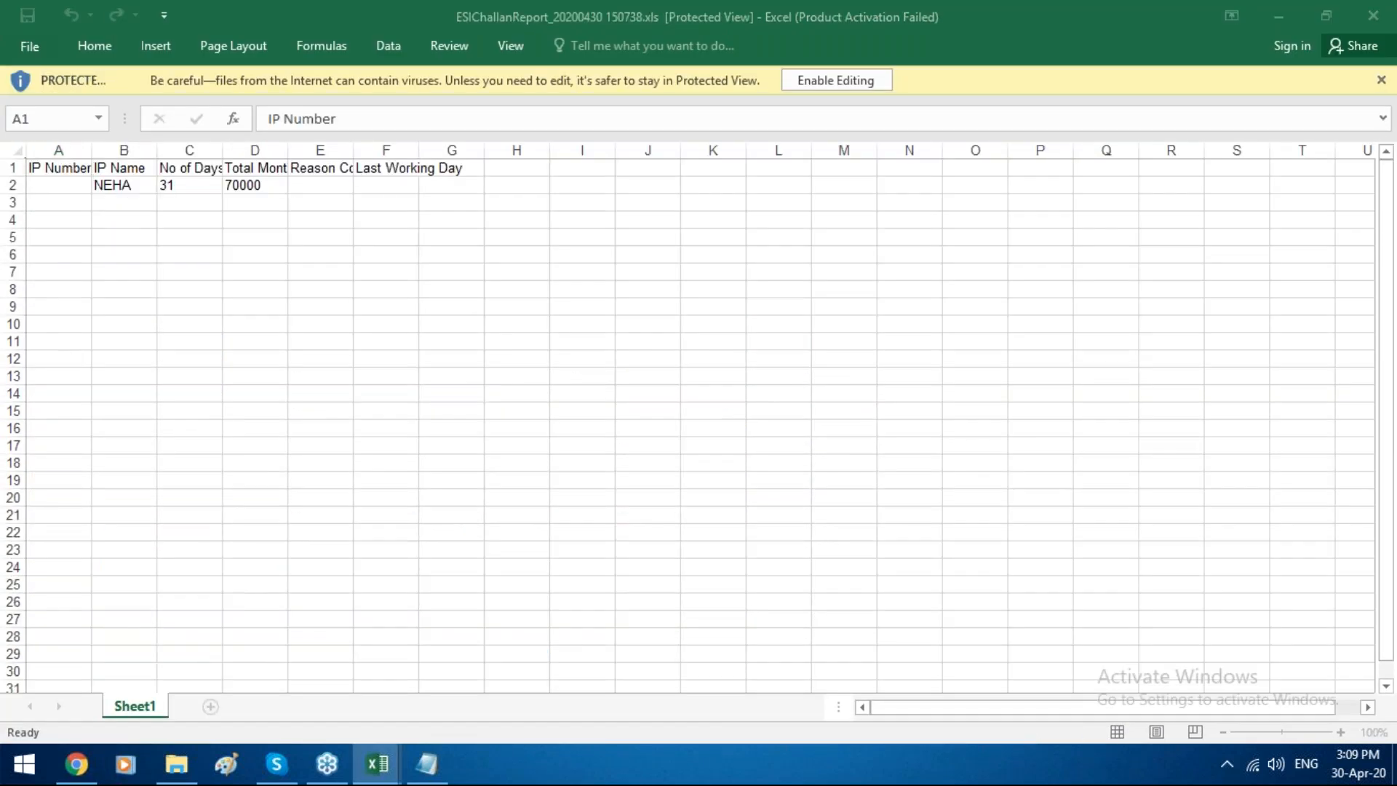
# Step: Examine the monthly income, deductions, perquisites and Section 10 HRA exemption items in the IT computation workbook
pyautogui.press('Down')
pyautogui.press('Down')
pyautogui.press('Down')
pyautogui.press('Down')
pyautogui.press('Down')
pyautogui.press('Down')
pyautogui.press('Down')
pyautogui.press('Down')
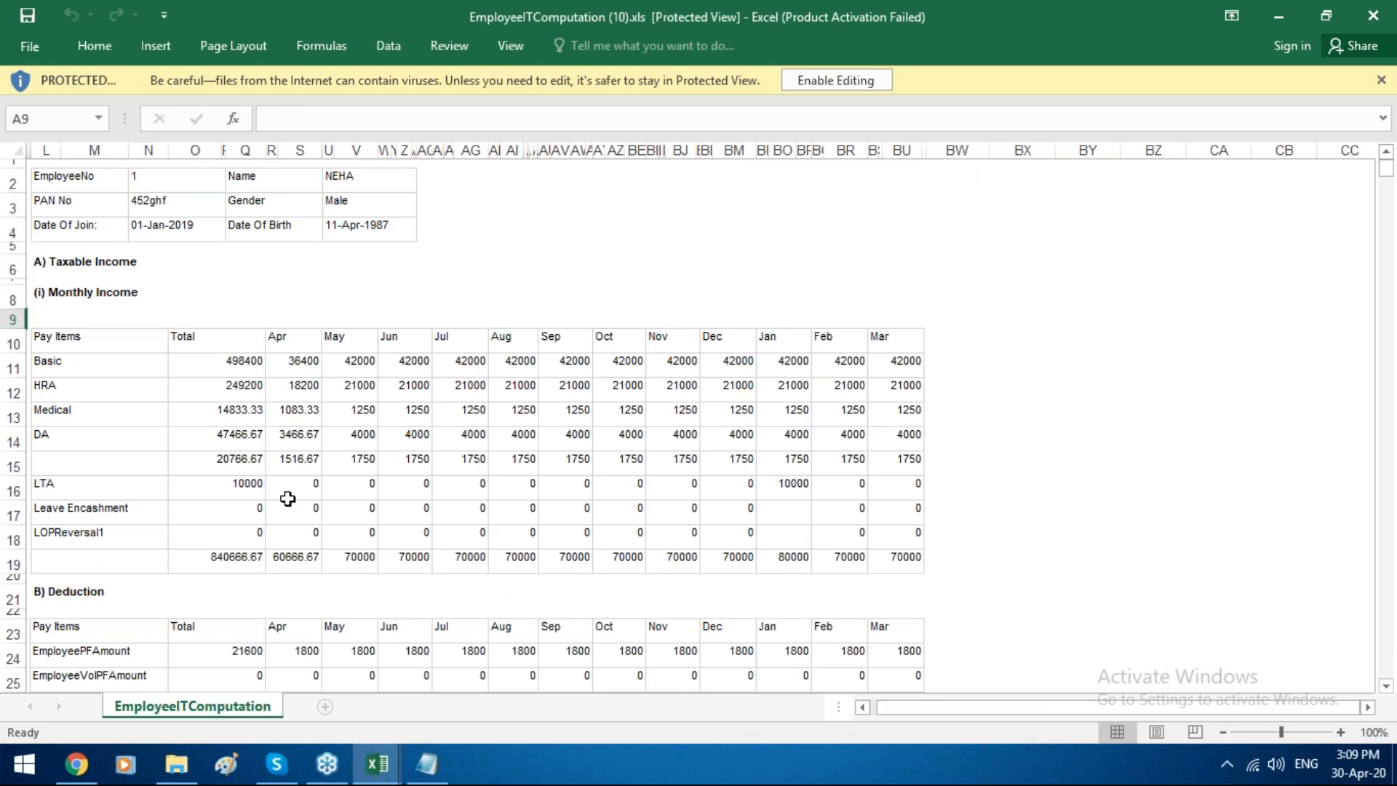
pyautogui.scroll(-10, 287, 498)
pyautogui.moveTo(328, 341); pyautogui.dragTo(422, 411)
pyautogui.click(525, 434)
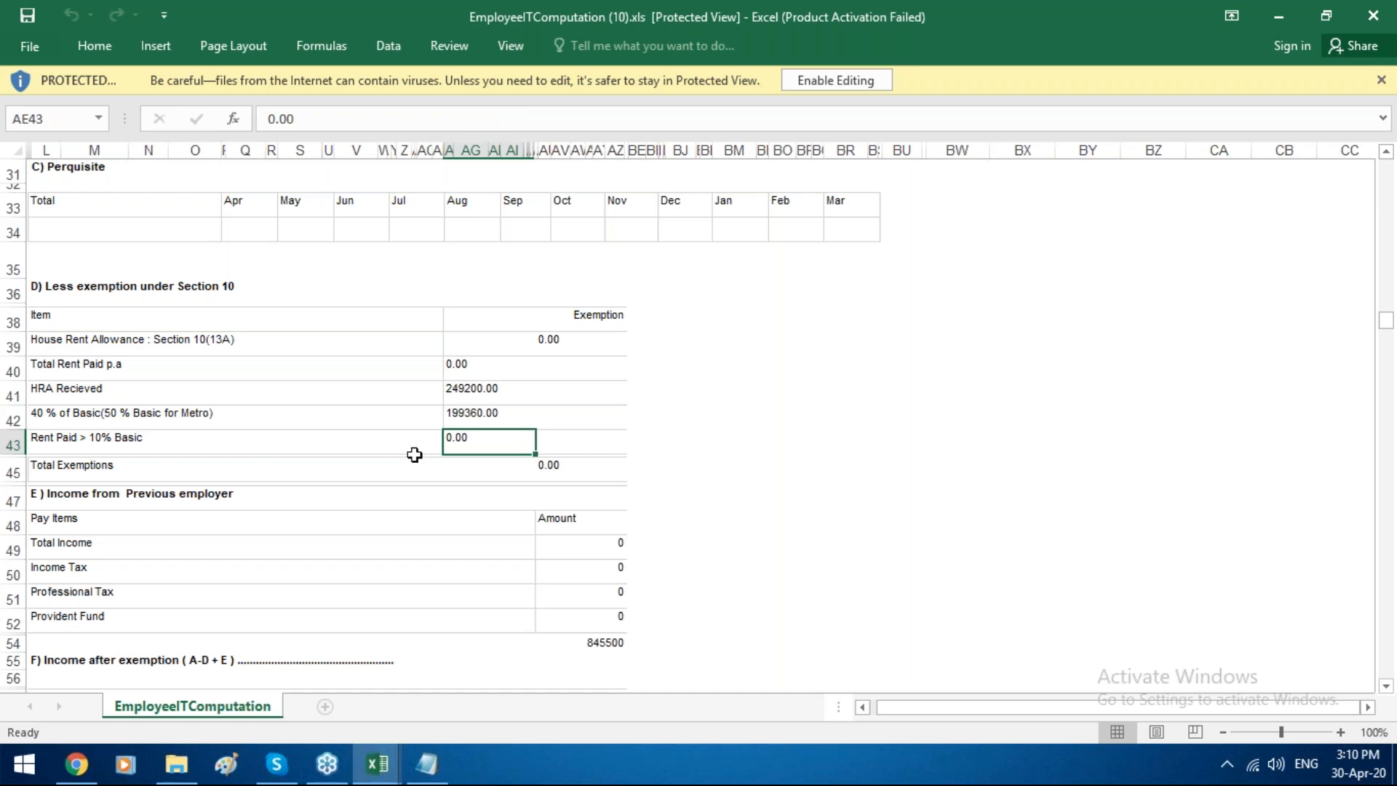
pyautogui.click(397, 417)
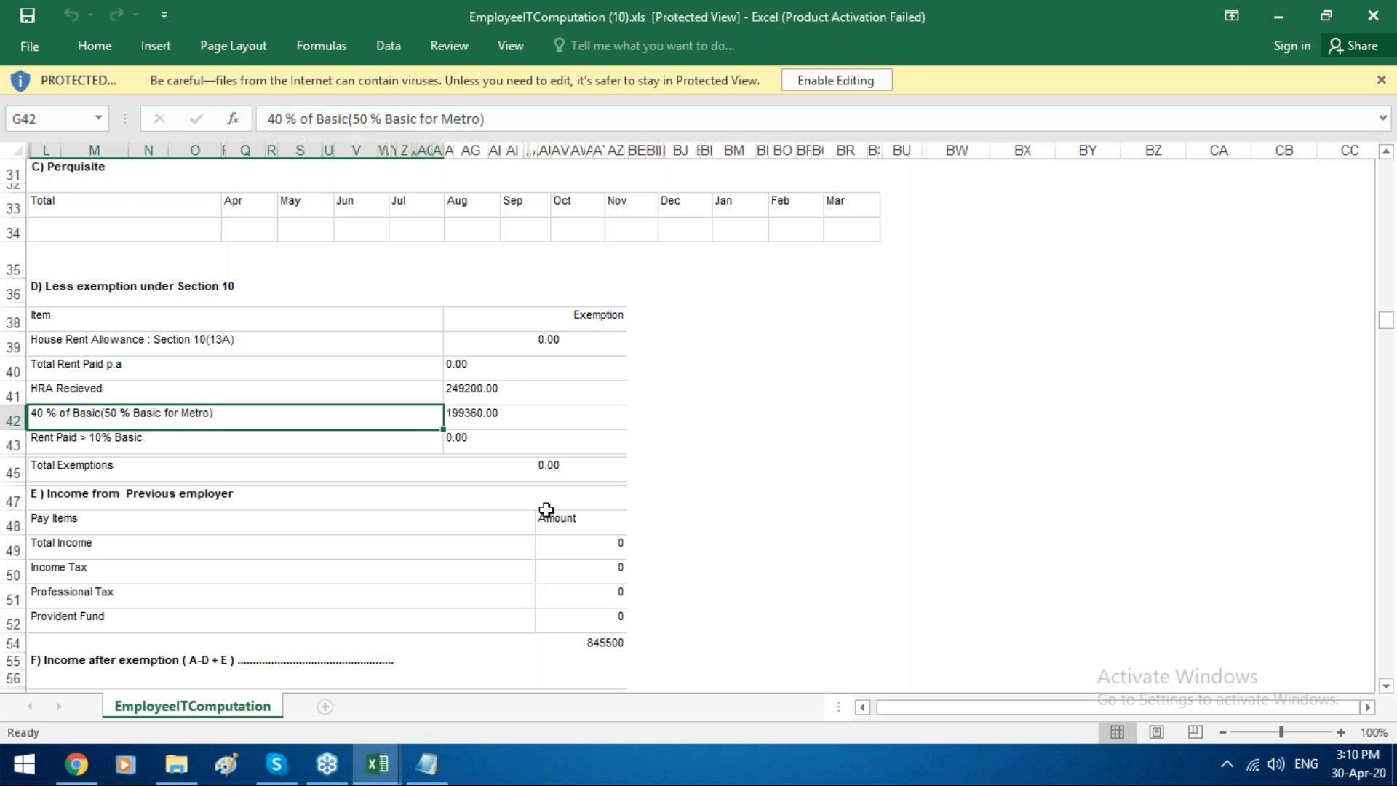
# Step: Review the previous employer income and the deductions under Section 16, Section 24 and Chapter VI A
pyautogui.scroll(-4, 559, 536)
pyautogui.click(511, 480)
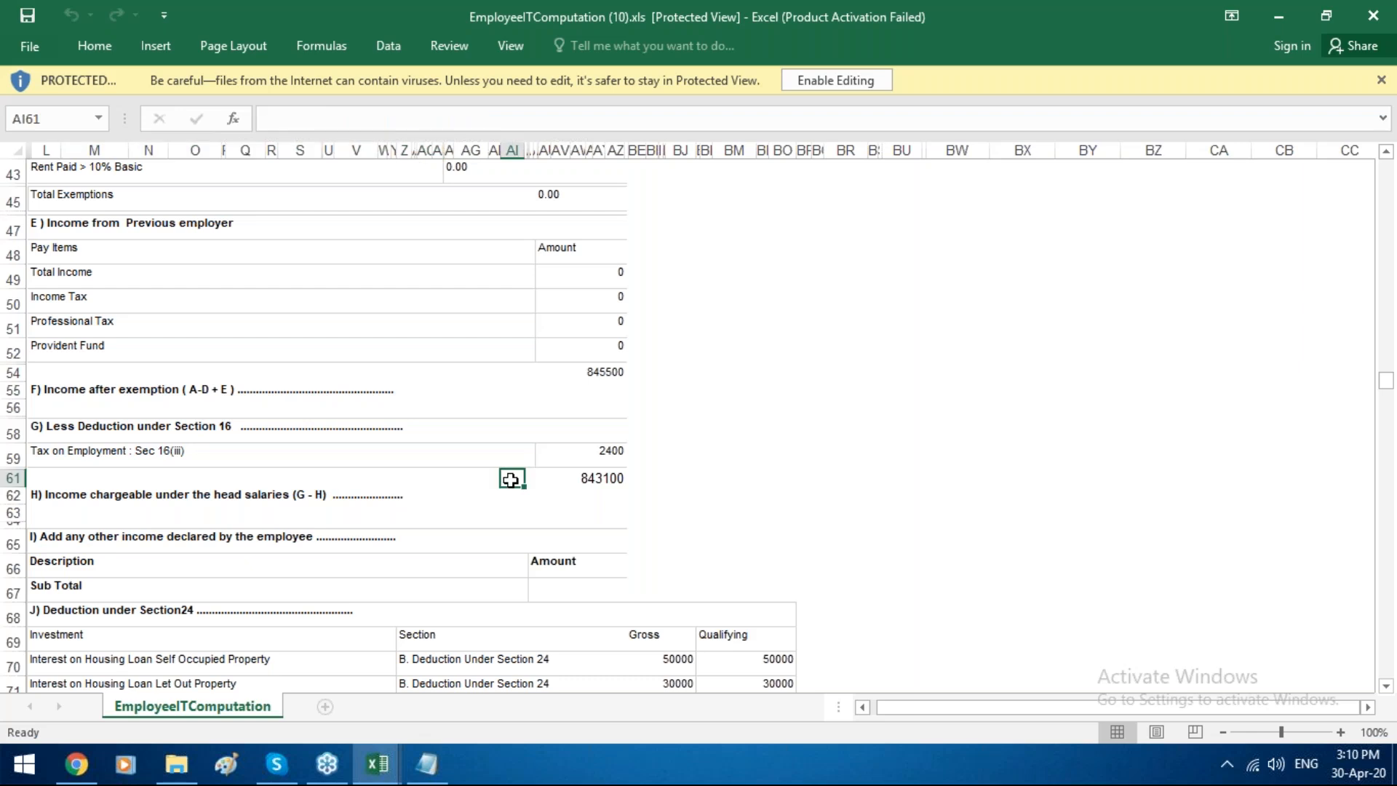
pyautogui.scroll(-2, 615, 480)
pyautogui.scroll(-2, 614, 481)
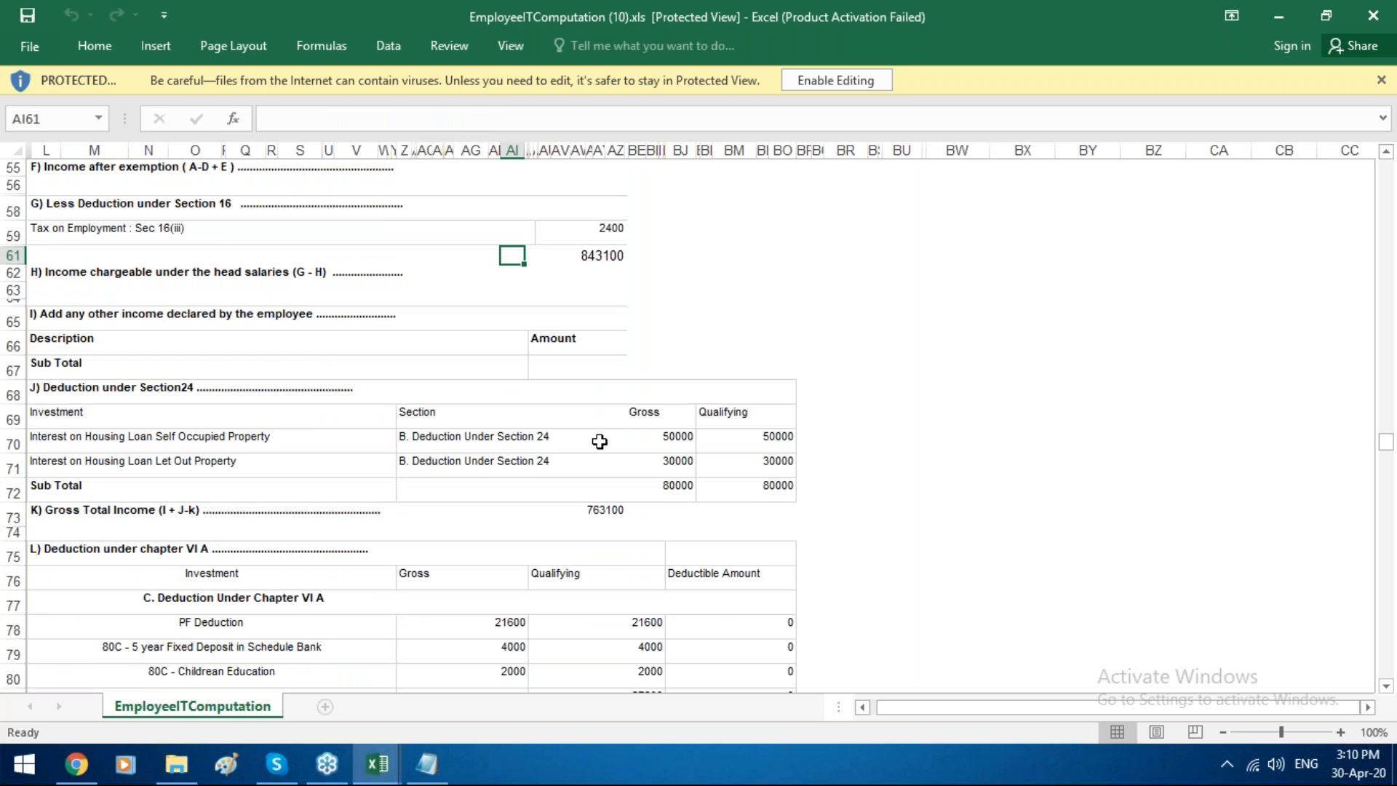
pyautogui.scroll(-7, 579, 414)
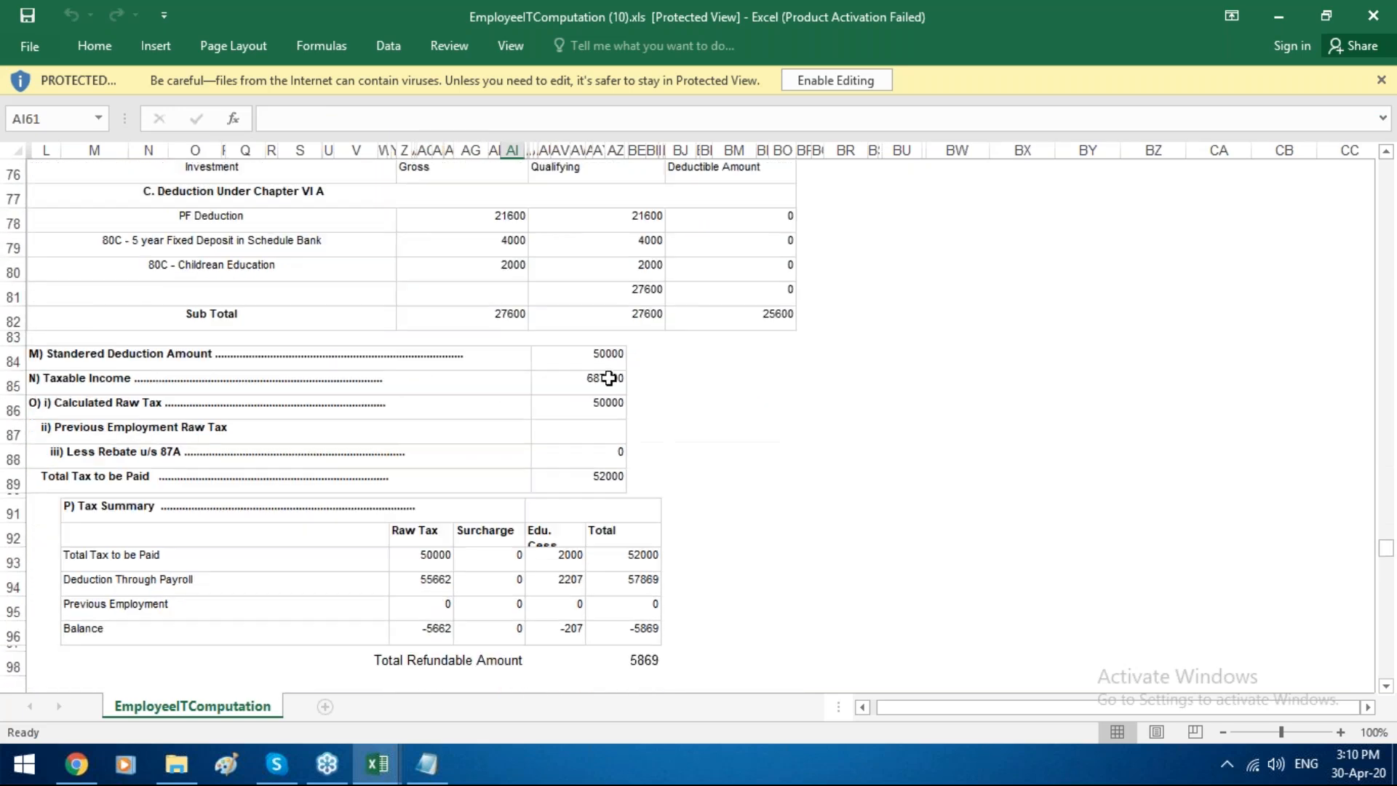
# Step: Check the standard deduction, taxable income, raw tax and tax summary down to the refundable amount, and return to Smart Office 365 in Chrome
pyautogui.click(608, 377)
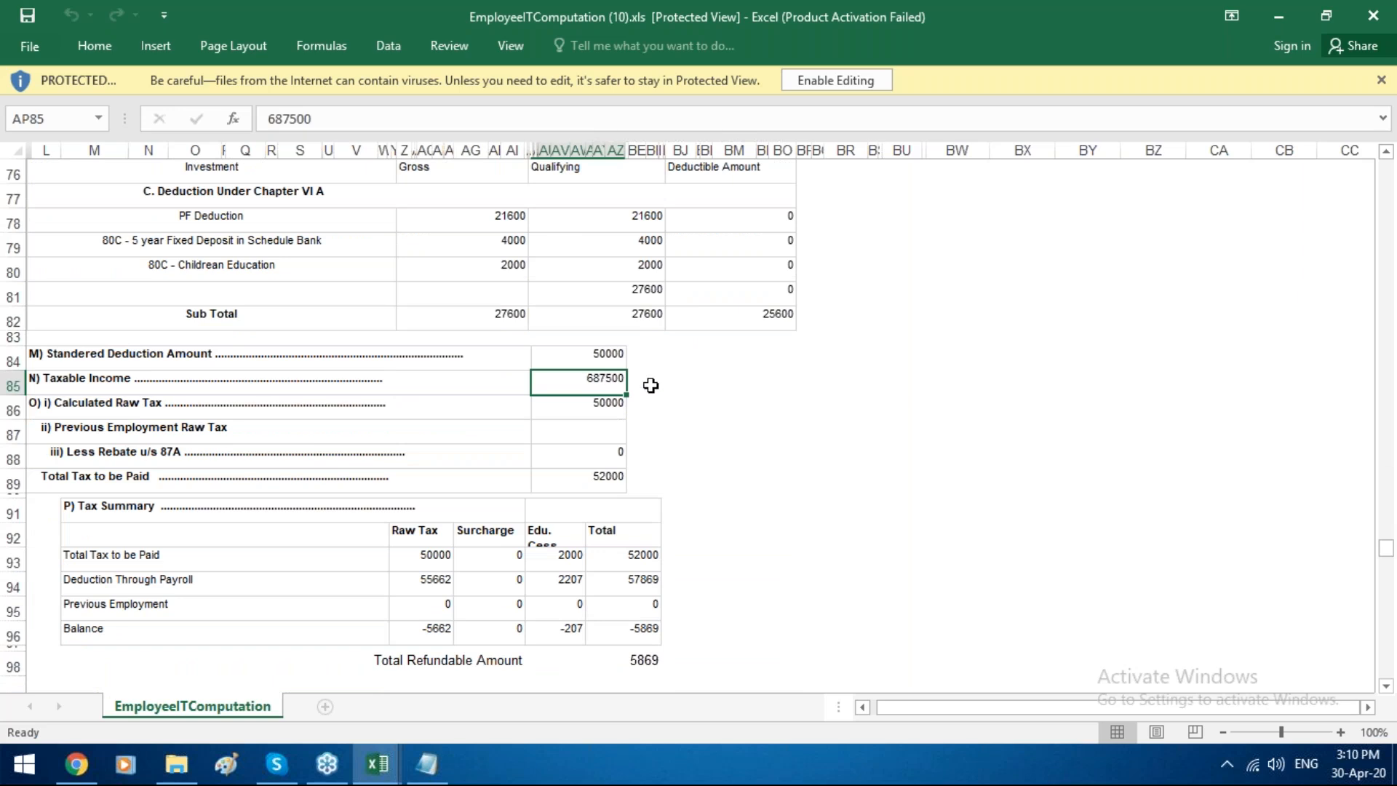
pyautogui.click(617, 356)
pyautogui.click(617, 378)
pyautogui.click(604, 409)
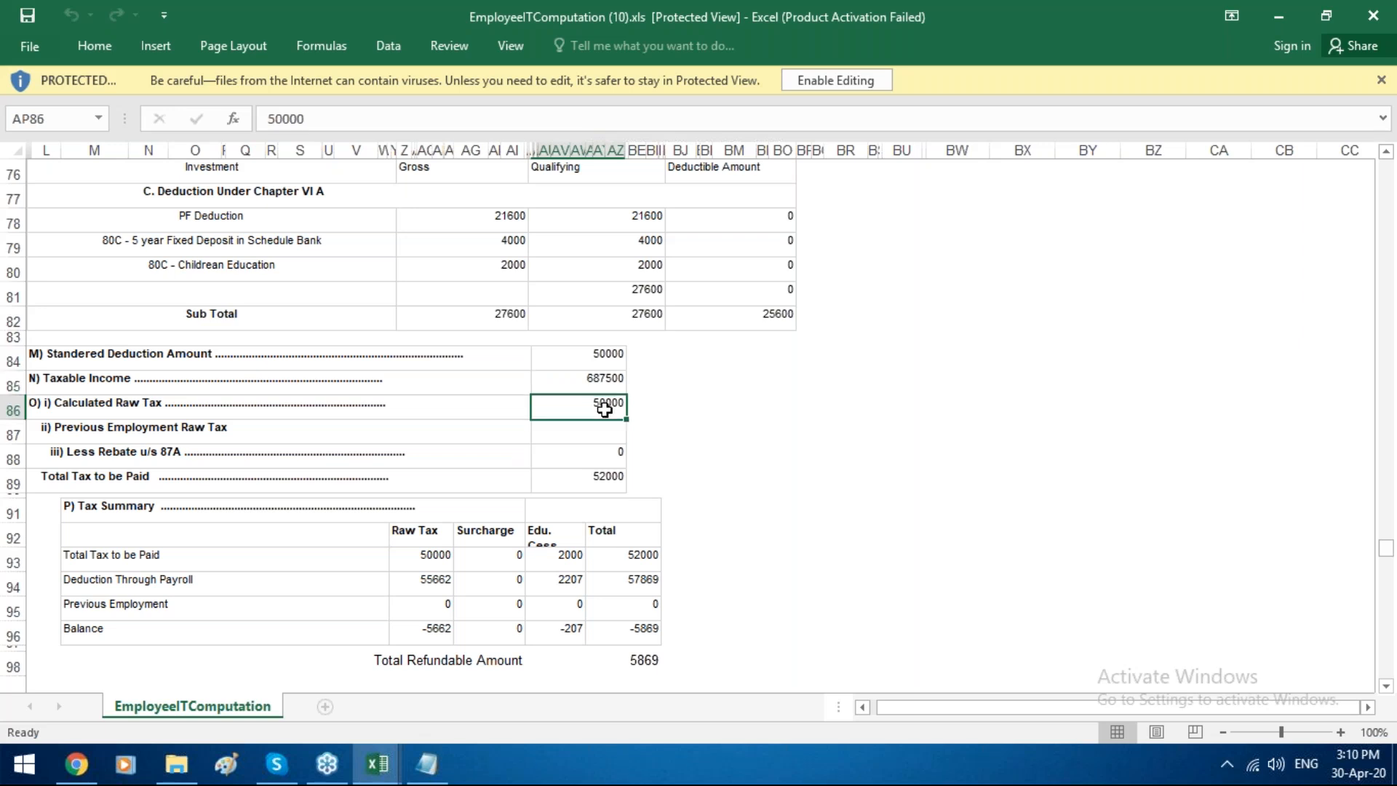
pyautogui.click(561, 557)
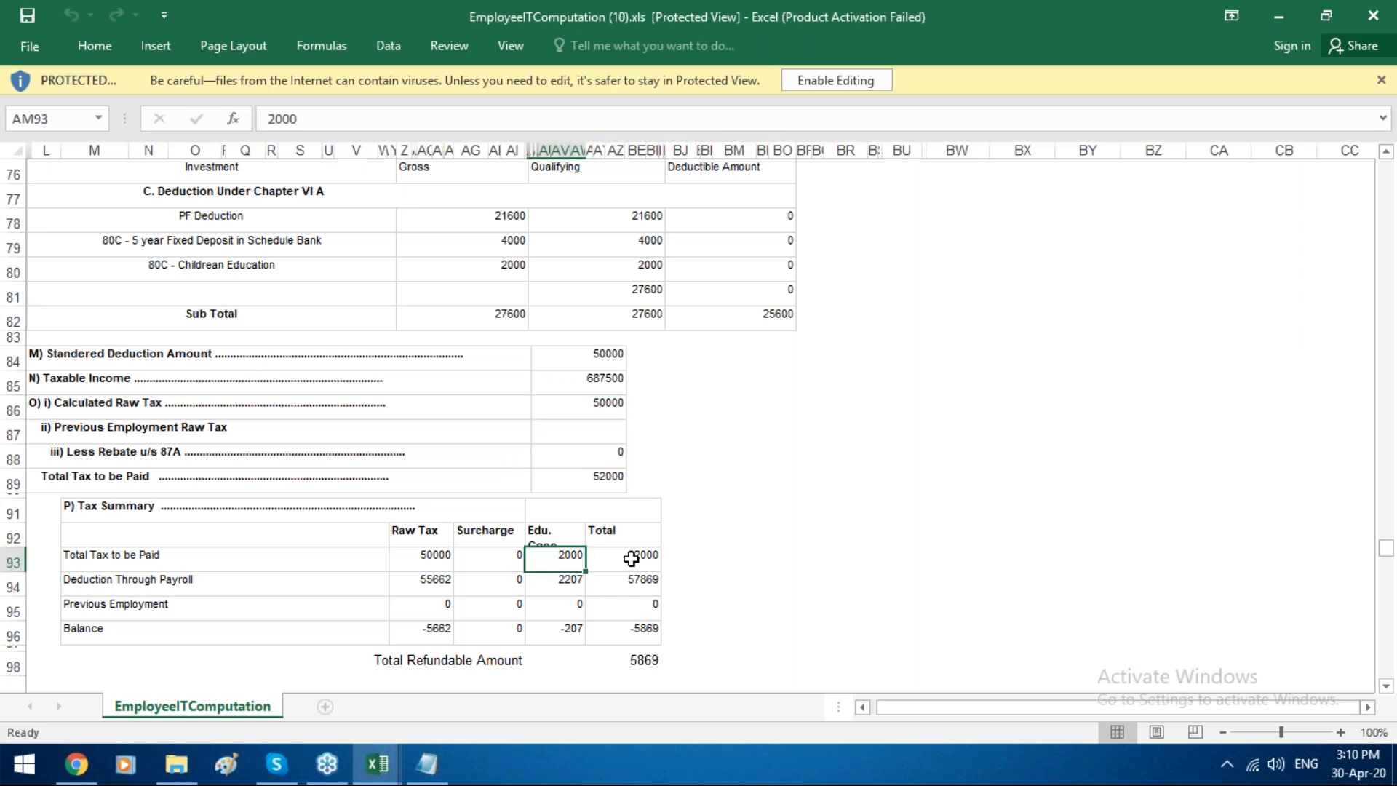
pyautogui.click(627, 555)
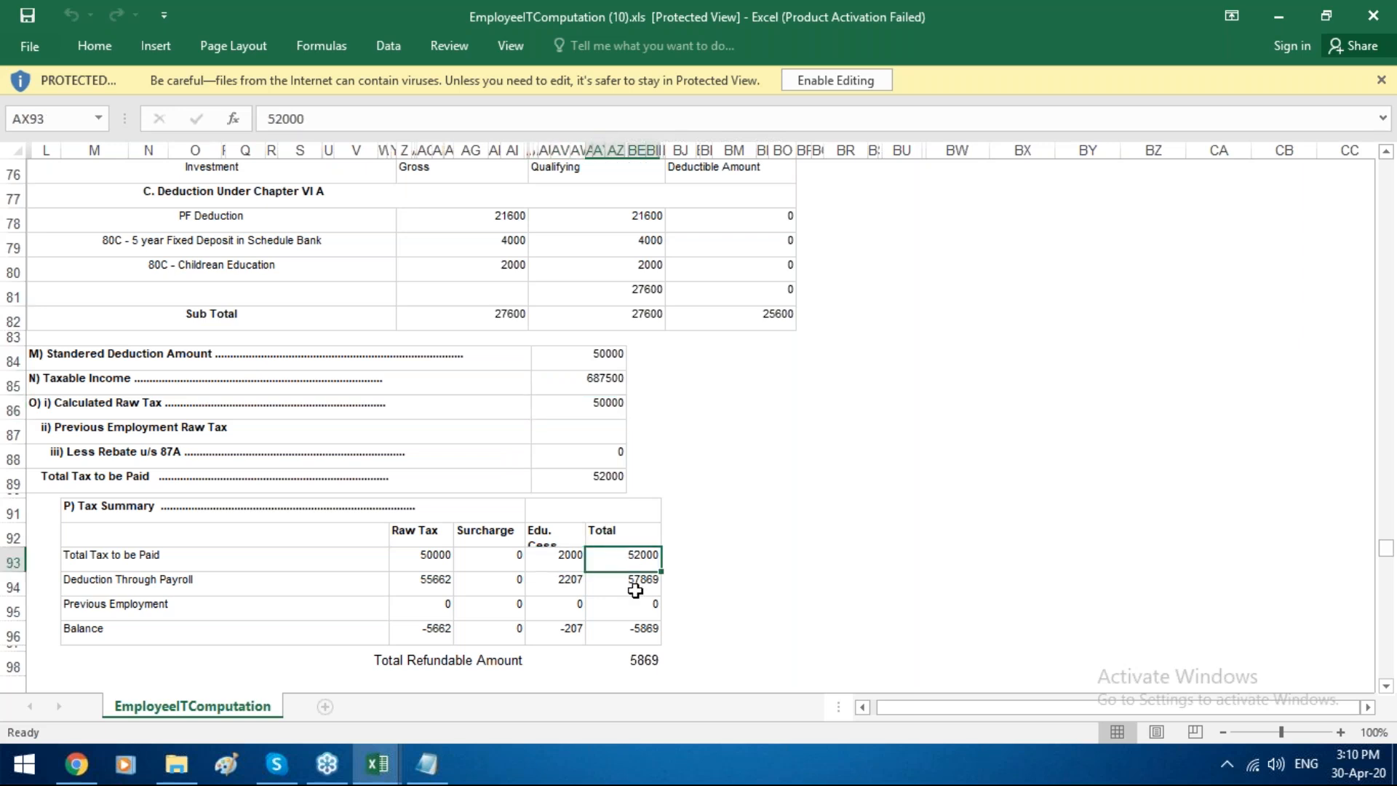
pyautogui.click(635, 591)
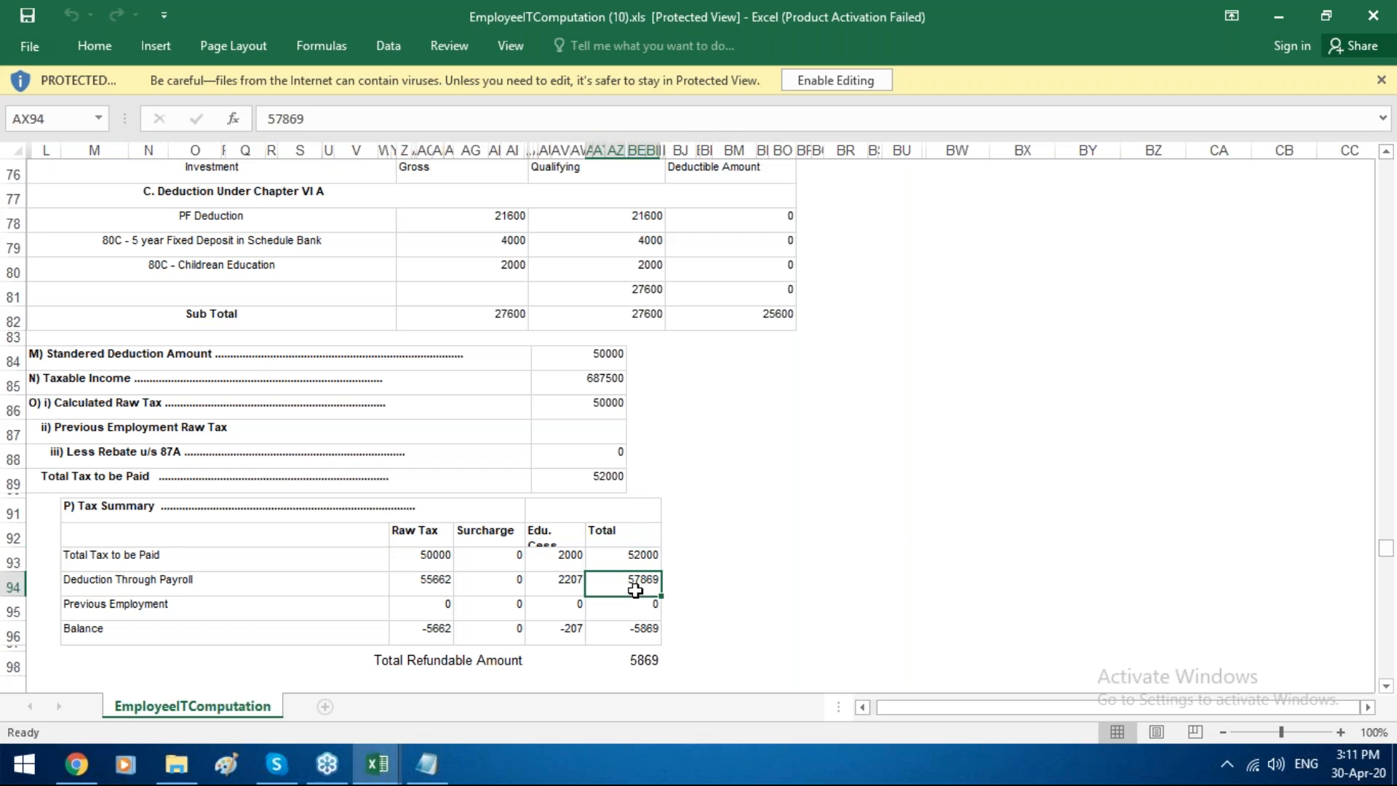
pyautogui.click(630, 665)
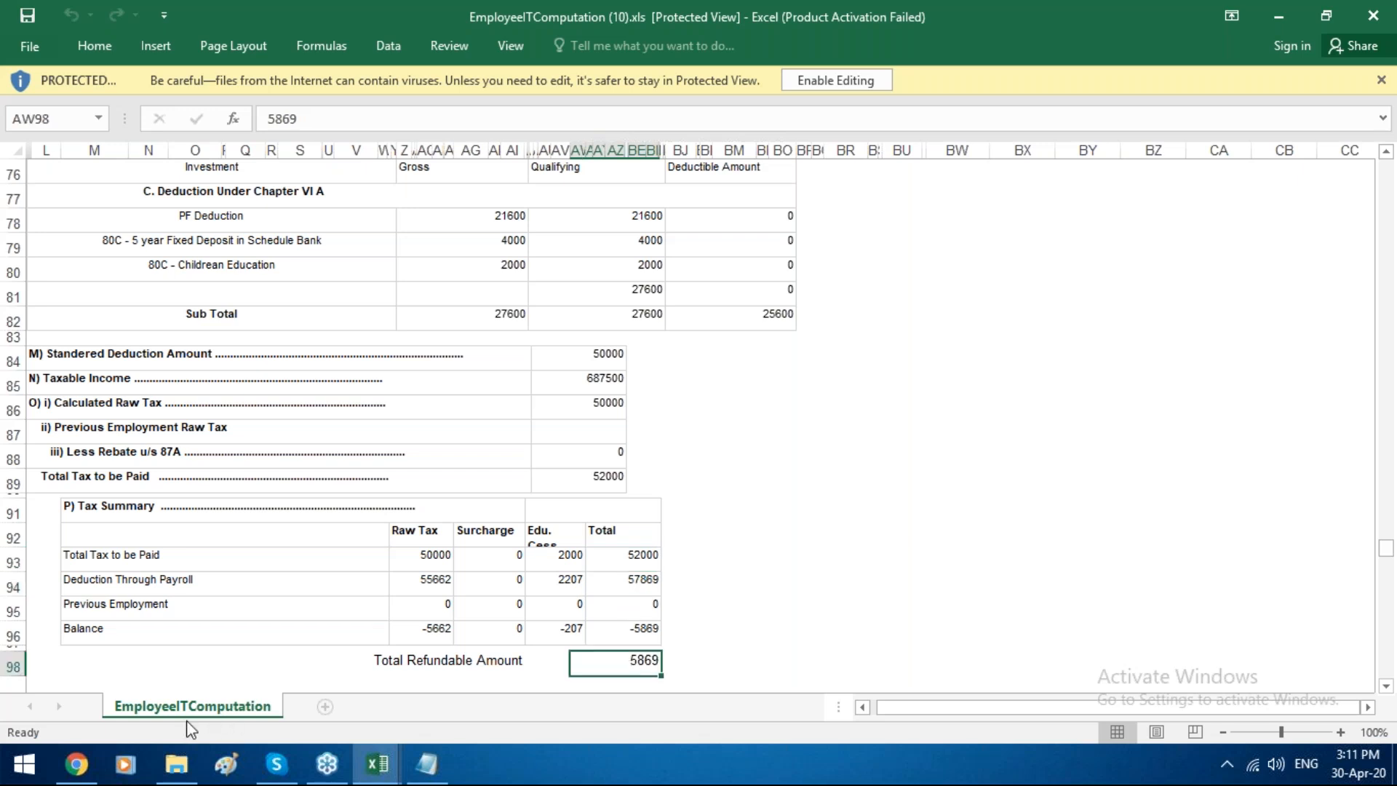
pyautogui.click(79, 762)
pyautogui.click(261, 2)
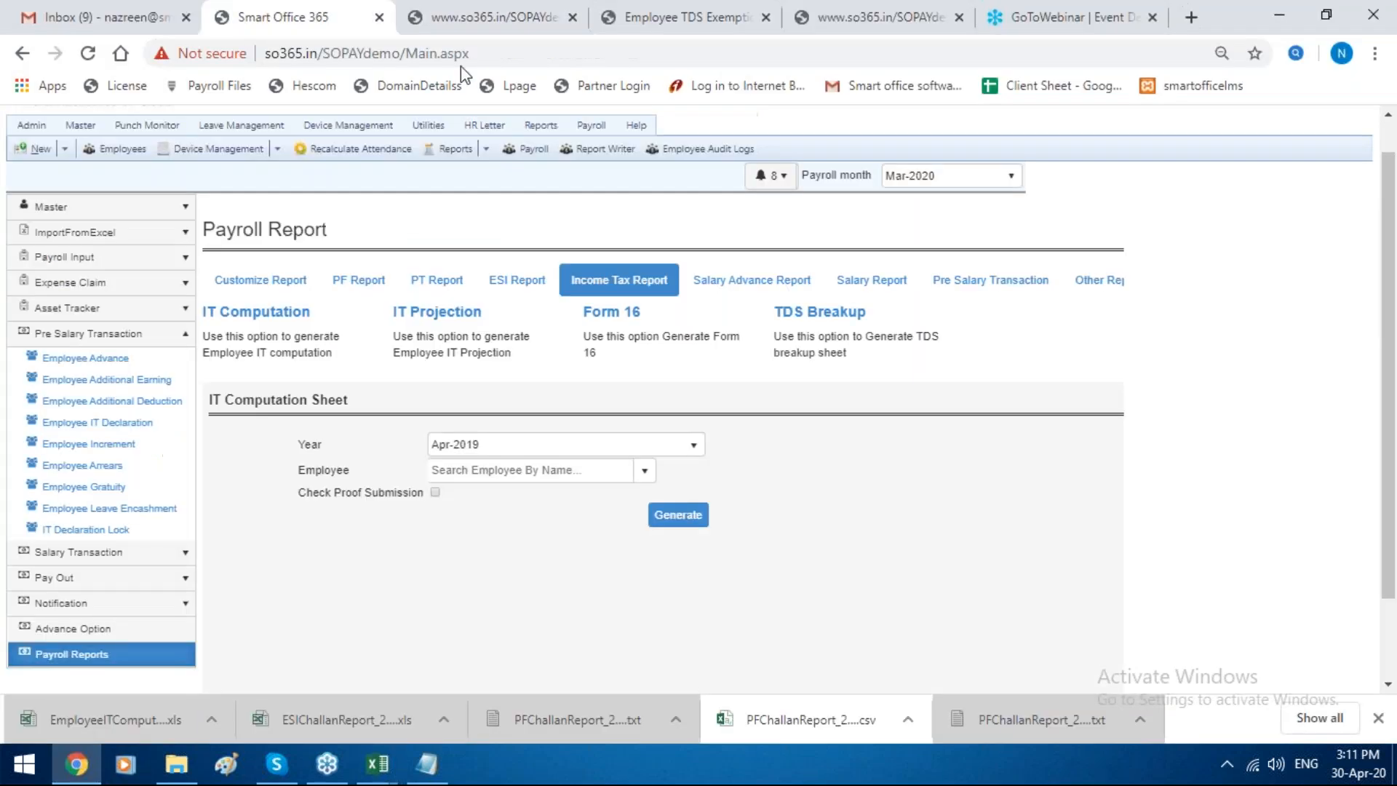
# Step: Generate the IT Projection sheet for the chosen employee for year Apr-2019 and review its income and deduction sections
pyautogui.click(453, 312)
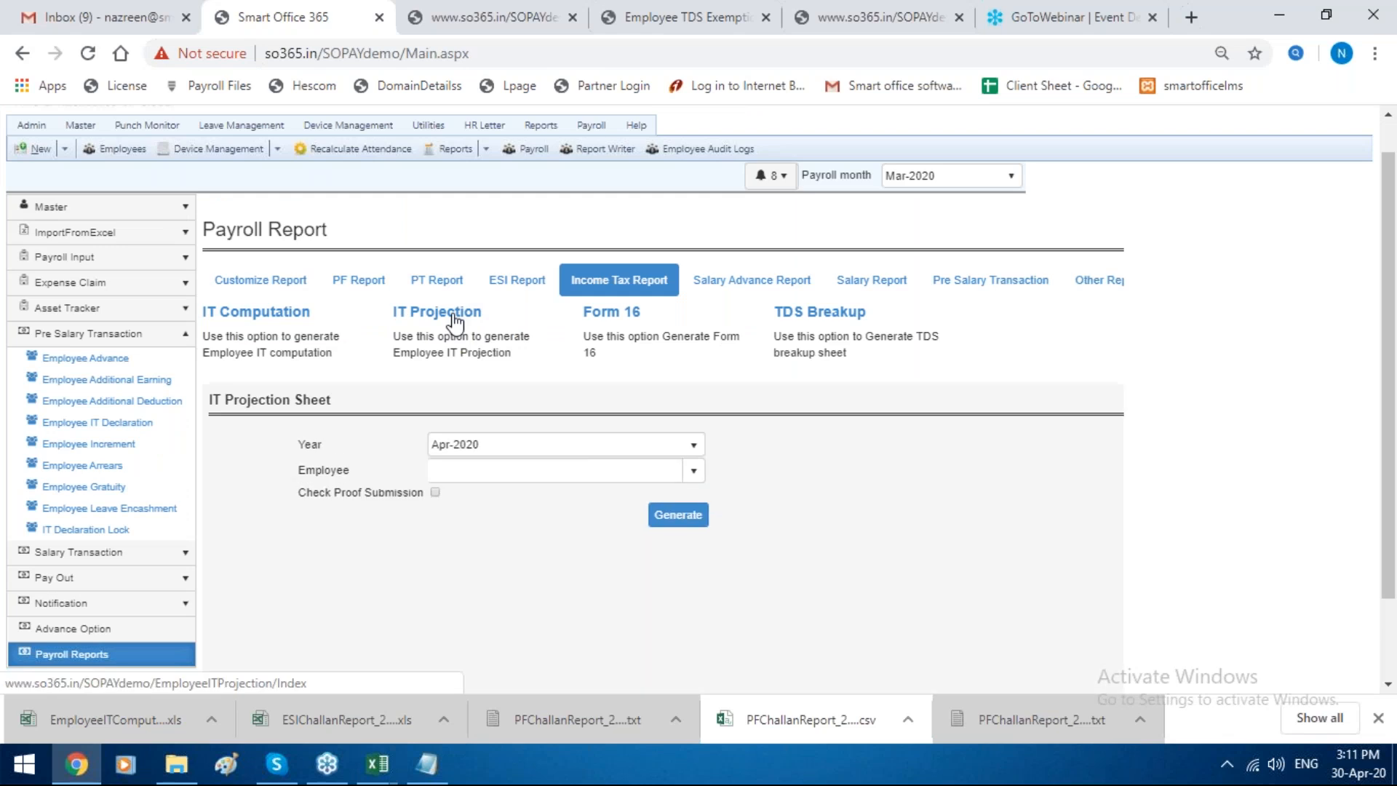
pyautogui.click(494, 469)
pyautogui.write('neh')
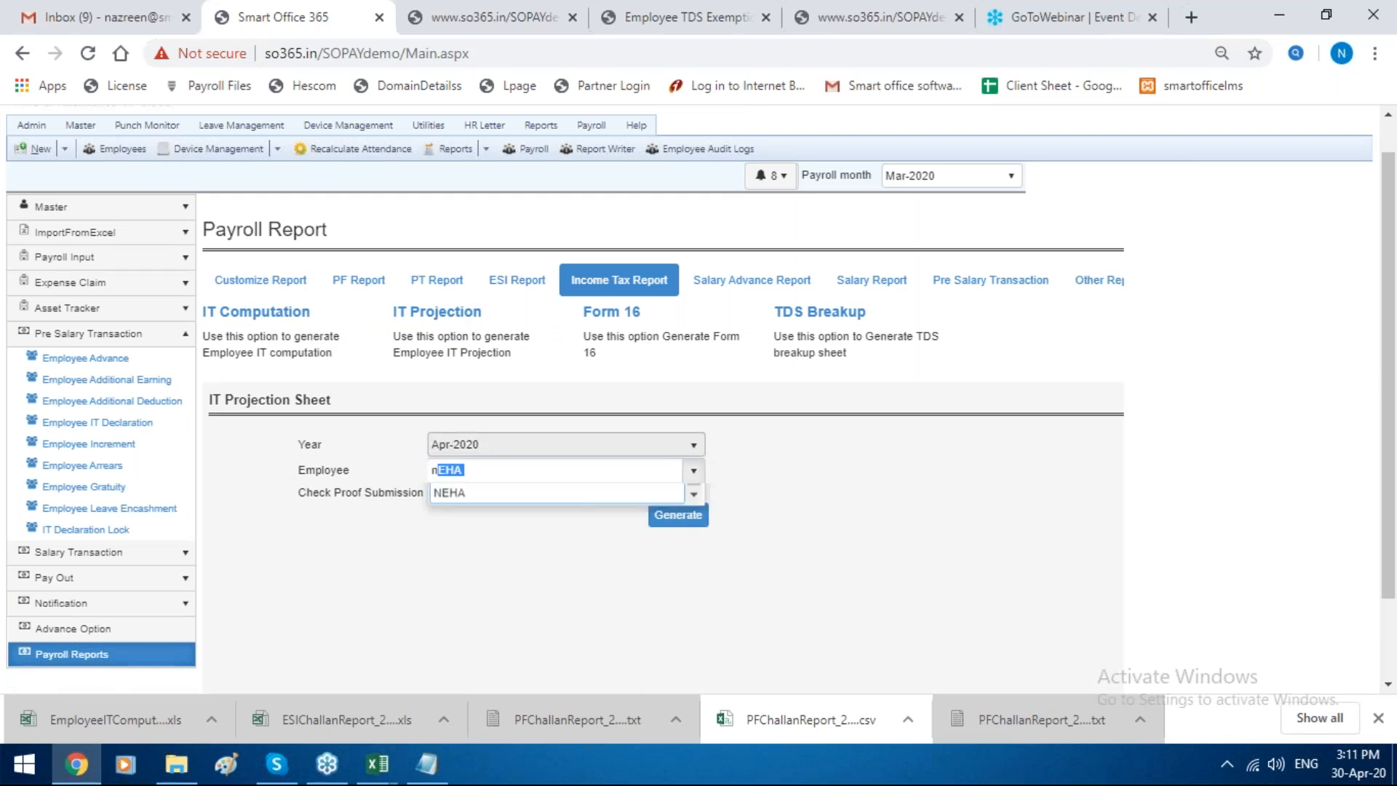
pyautogui.write('a')
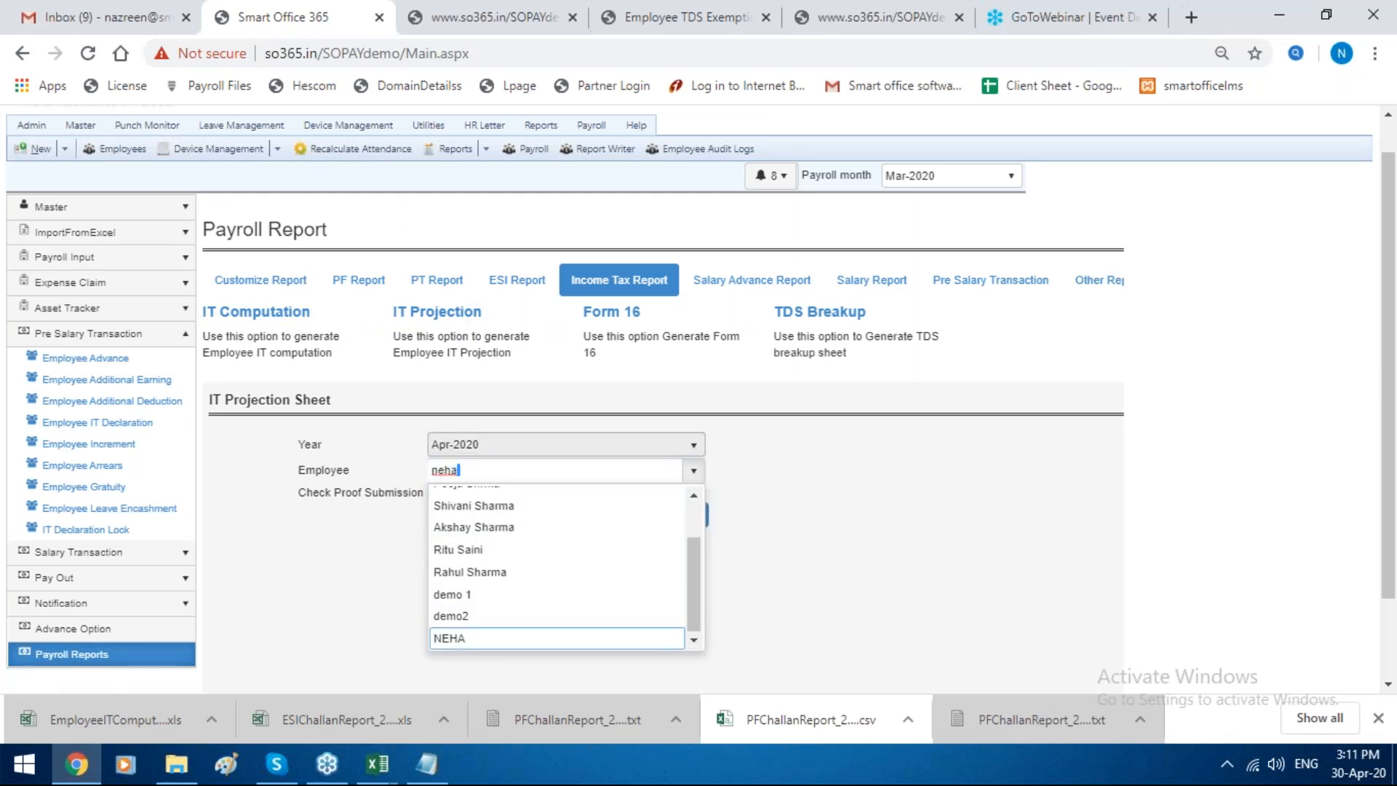
pyautogui.click(504, 451)
pyautogui.click(487, 494)
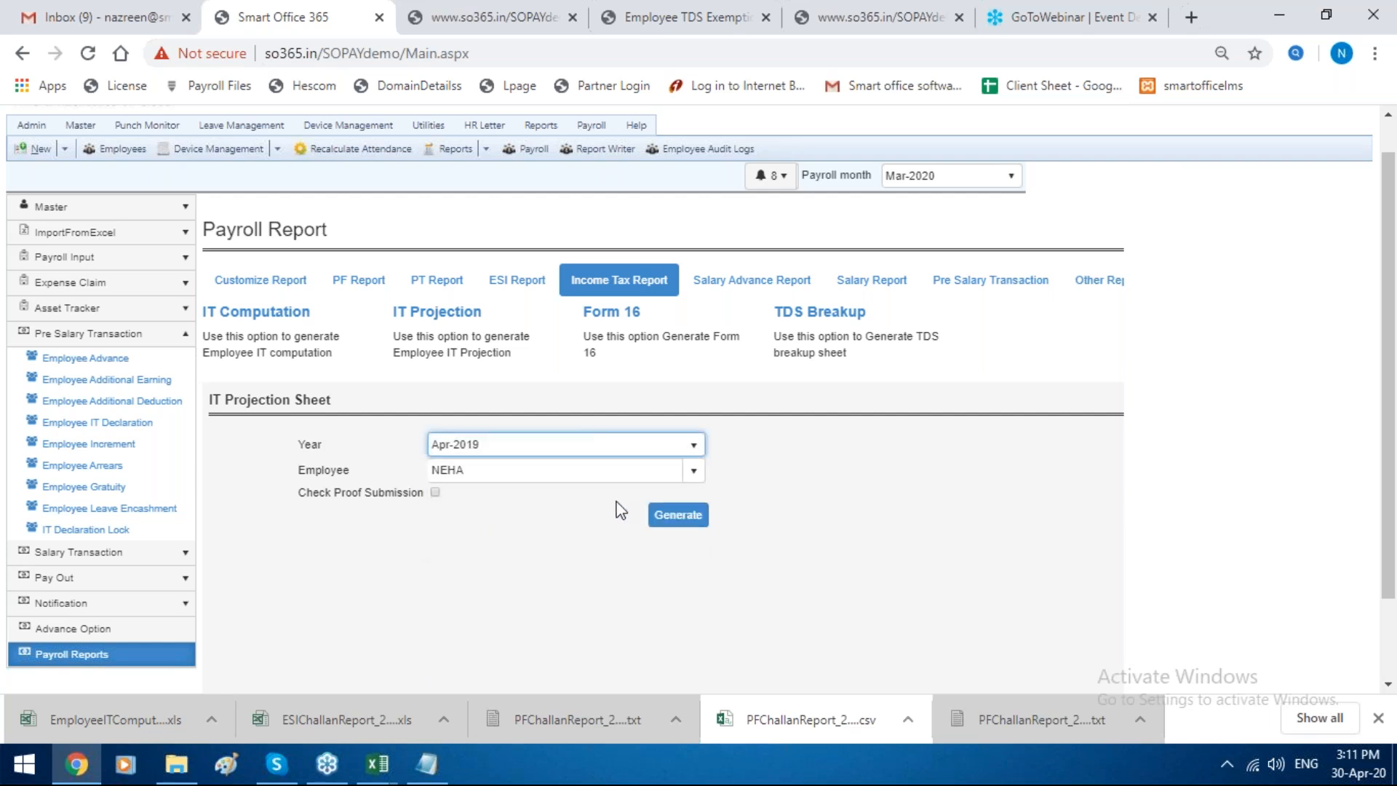
pyautogui.click(661, 521)
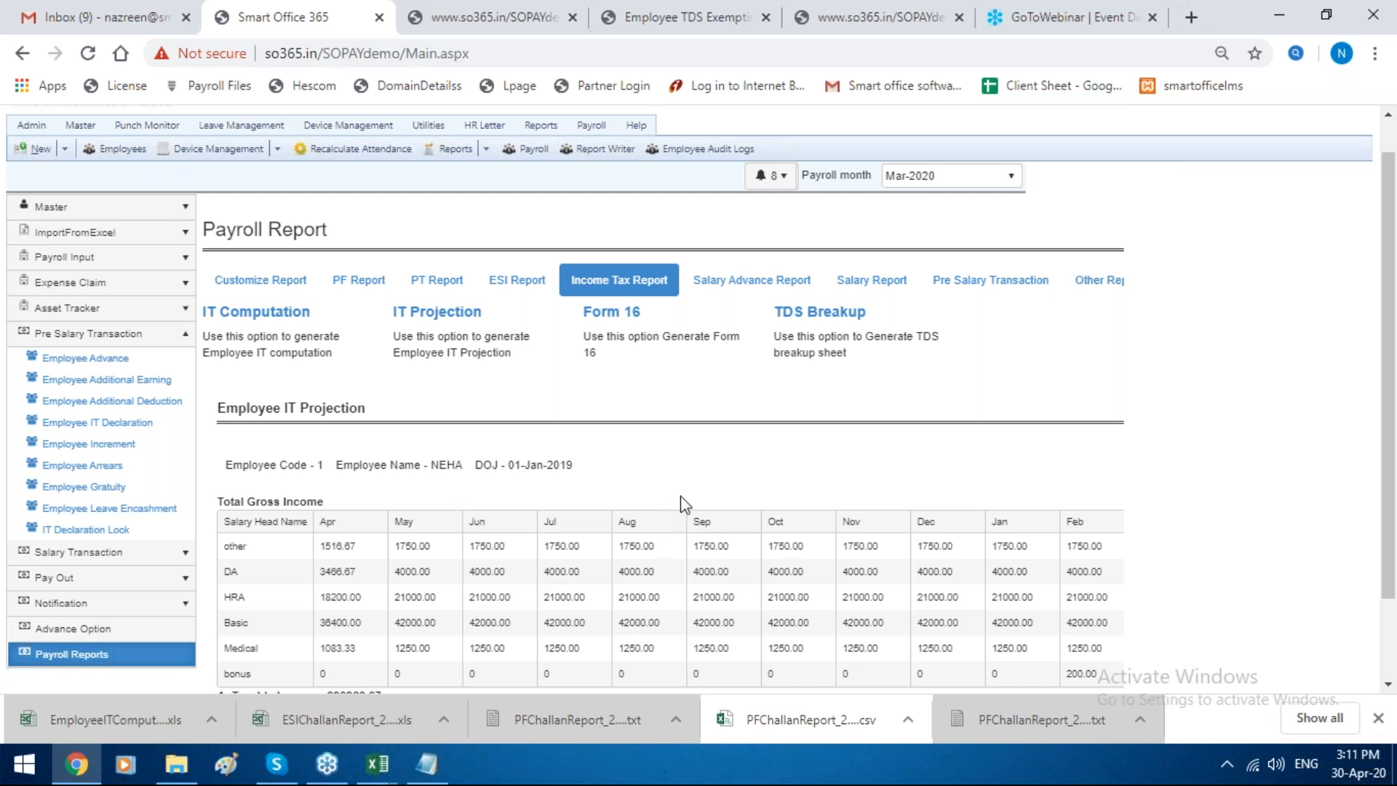
pyautogui.scroll(-10, 770, 473)
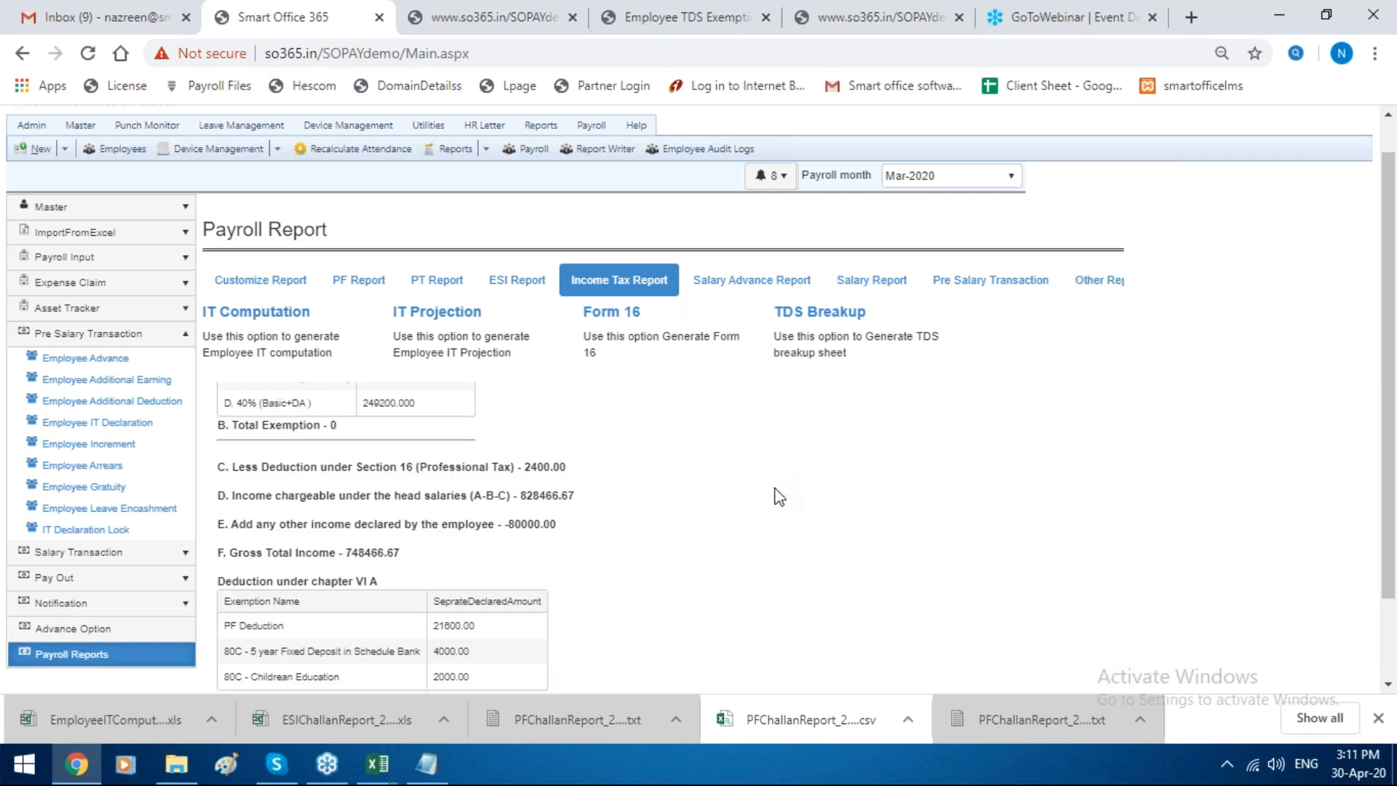
pyautogui.scroll(10, 777, 495)
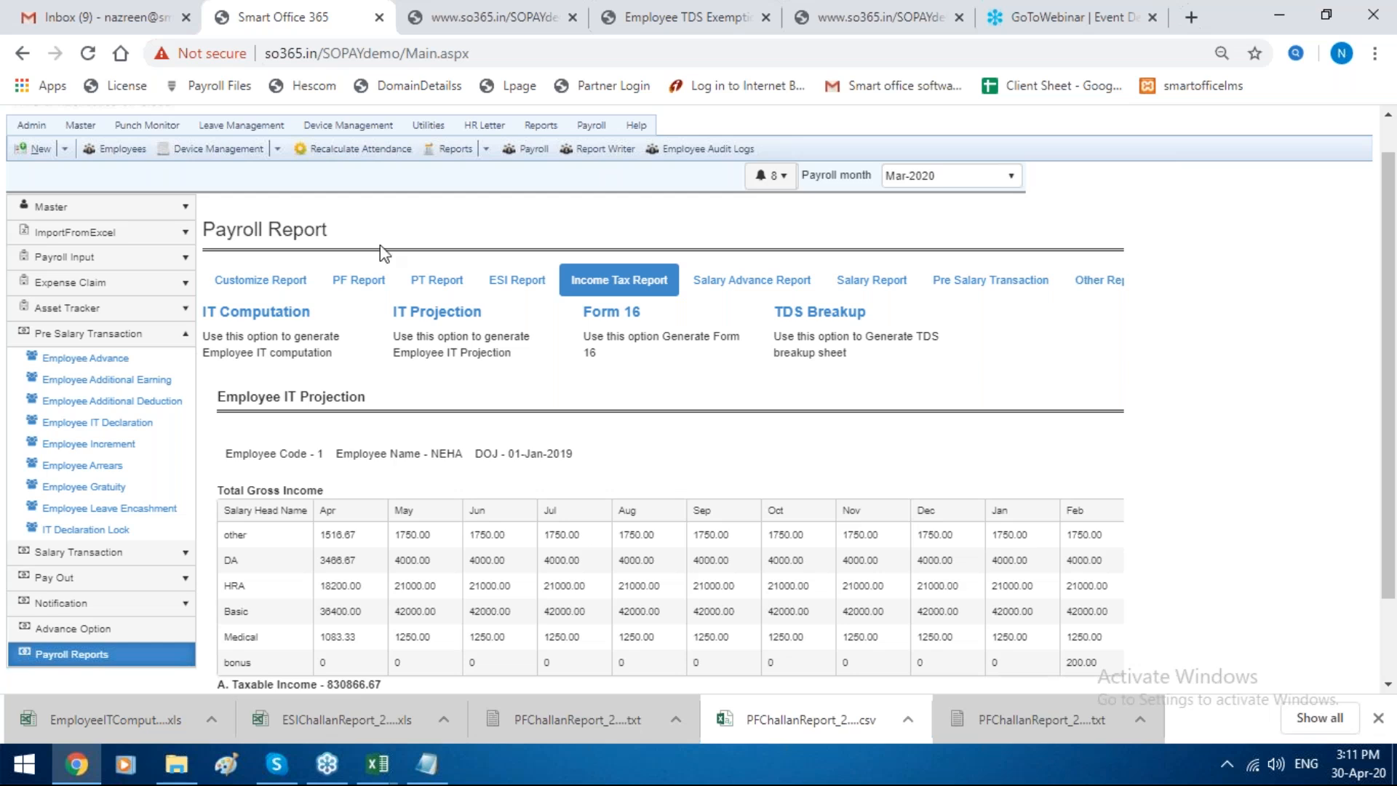
# Step: Open the Excel import gallery and choose the Import Employee TDS template with payroll month Mar-2019
pyautogui.click(65, 245)
pyautogui.click(82, 256)
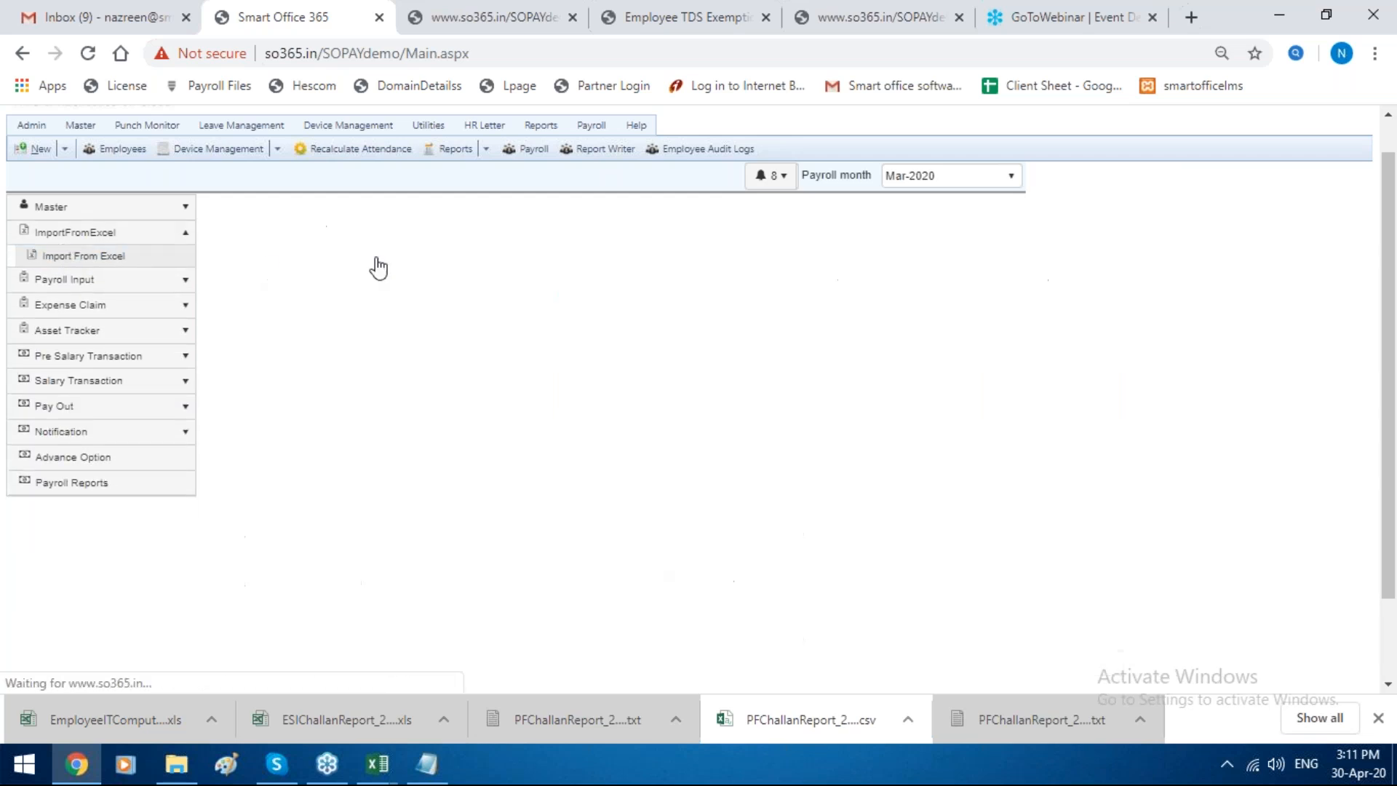
pyautogui.click(405, 275)
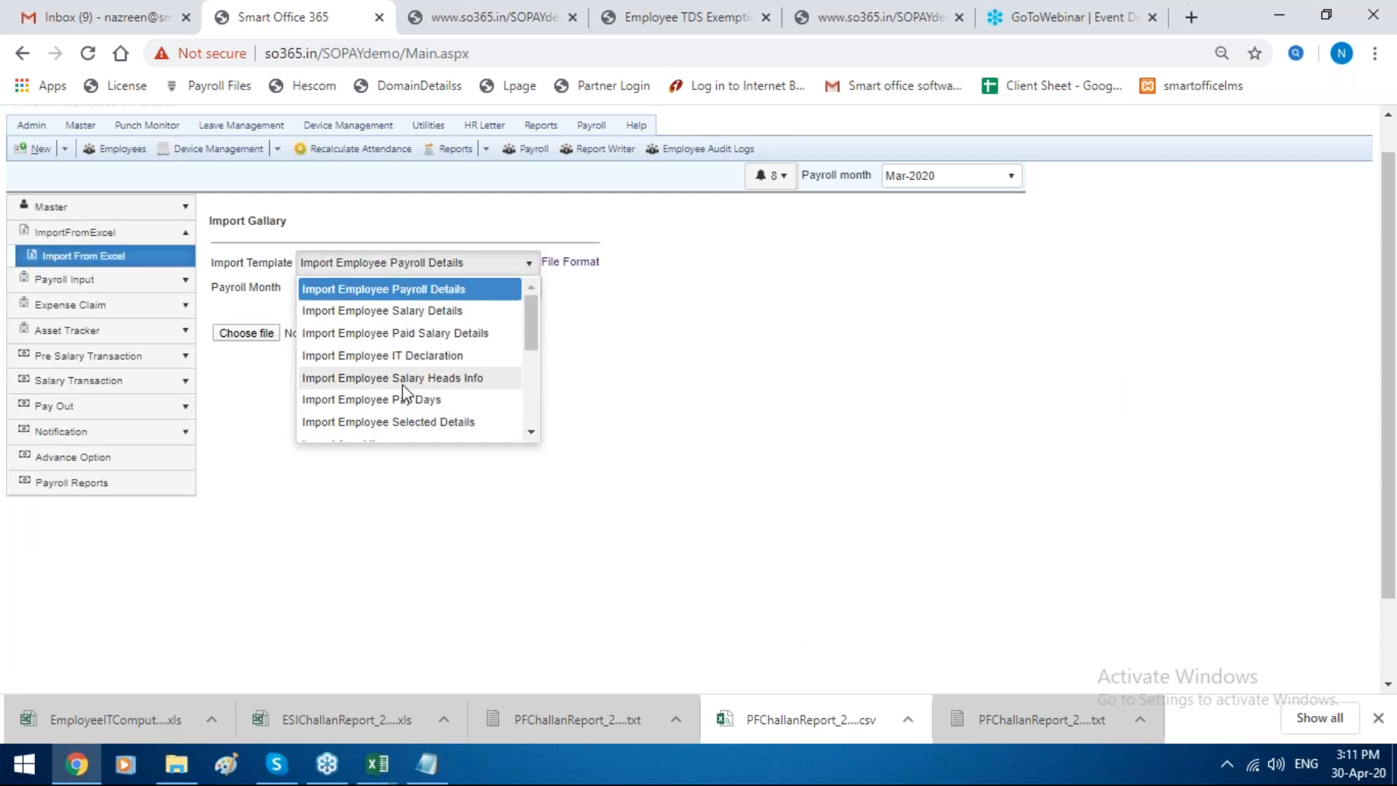
pyautogui.scroll(-3, 403, 385)
pyautogui.scroll(-1, 403, 390)
pyautogui.click(399, 405)
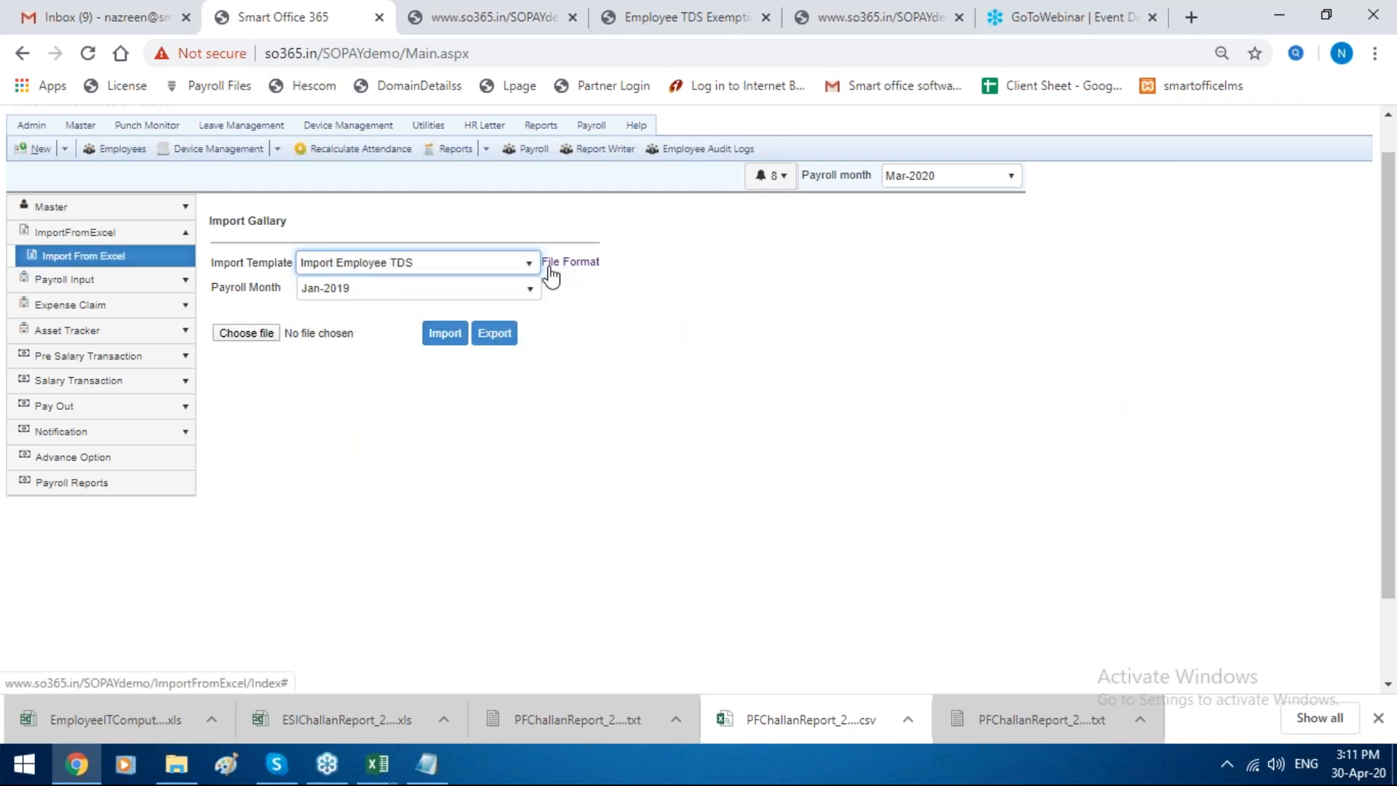
pyautogui.click(432, 297)
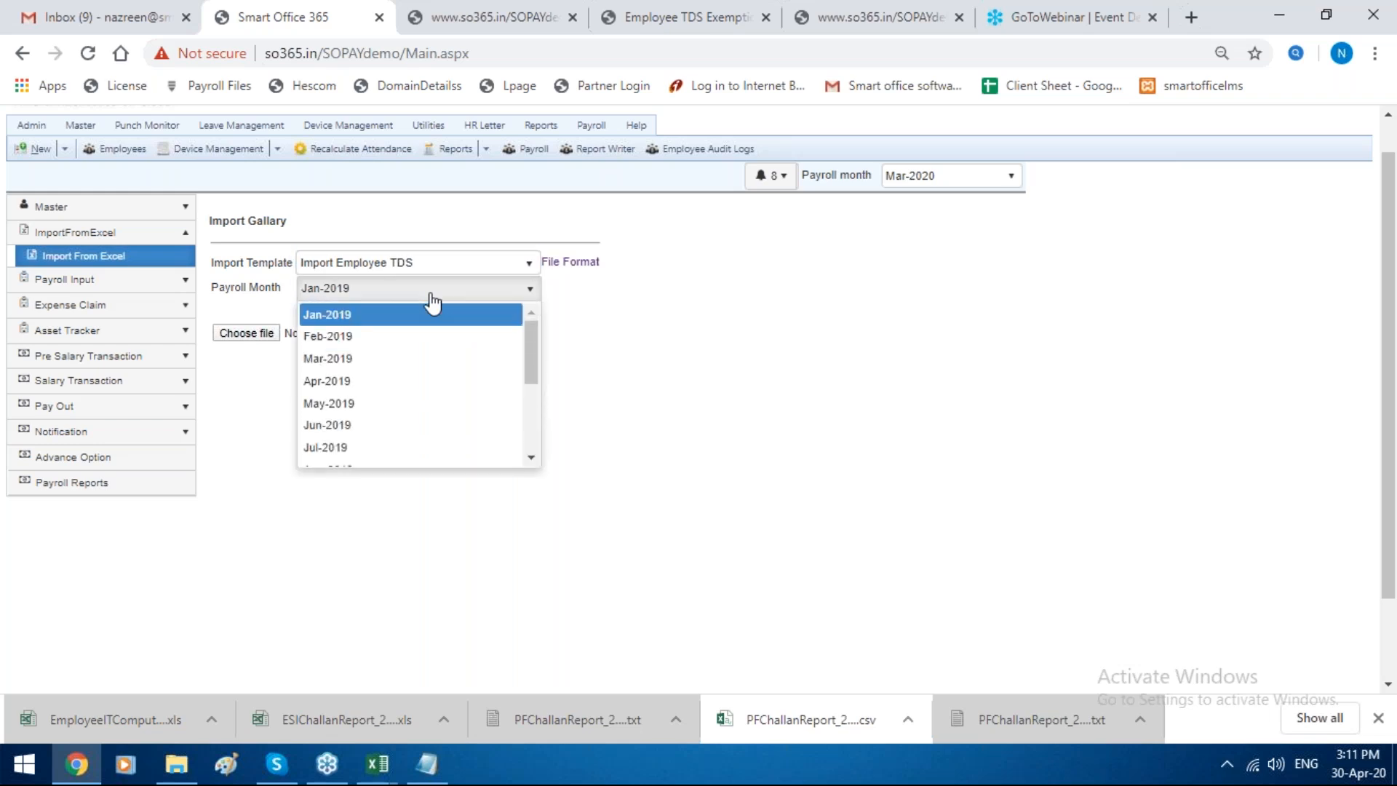
pyautogui.click(396, 361)
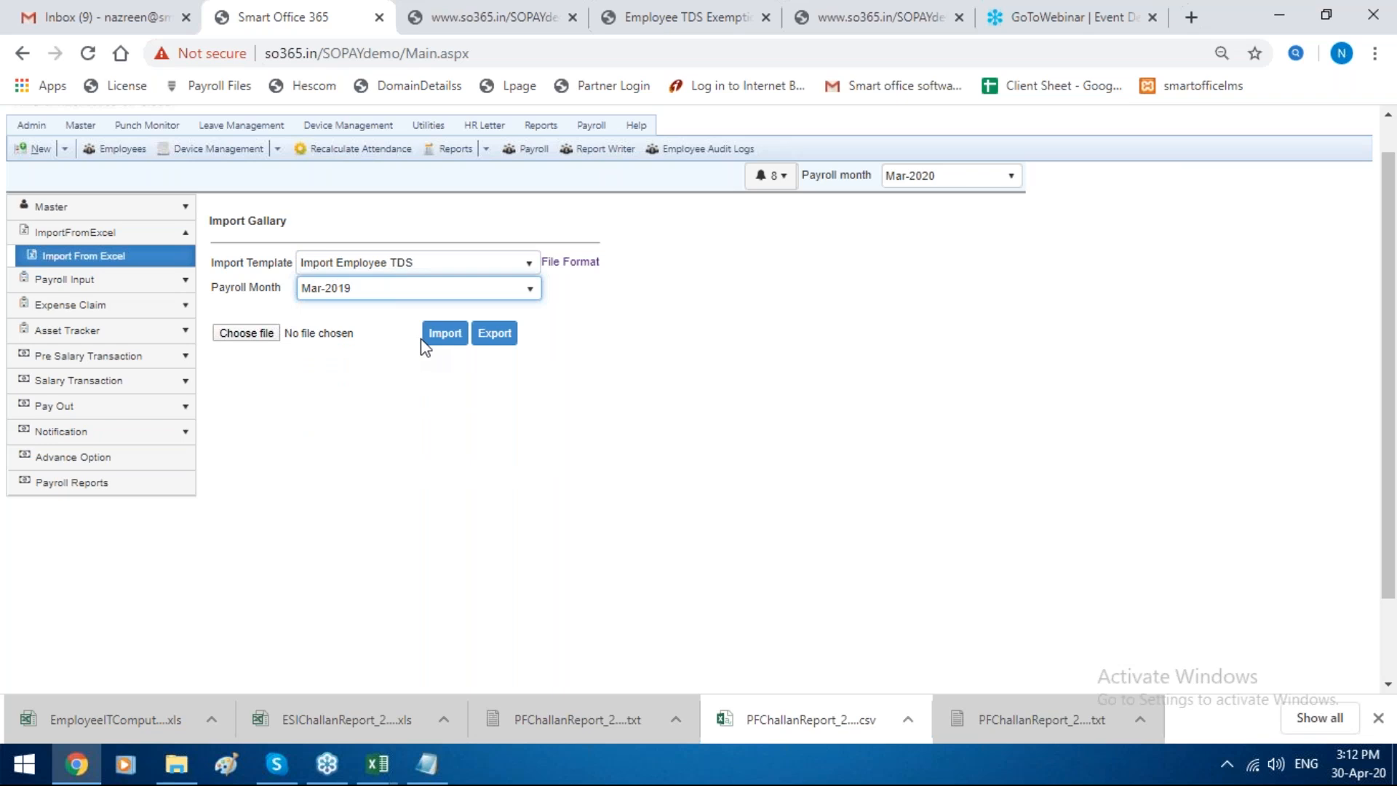
# Step: Open the Employee IT Summary under the advanced IT and Form 16 settings and set its payroll month to Feb-2020
pyautogui.click(69, 458)
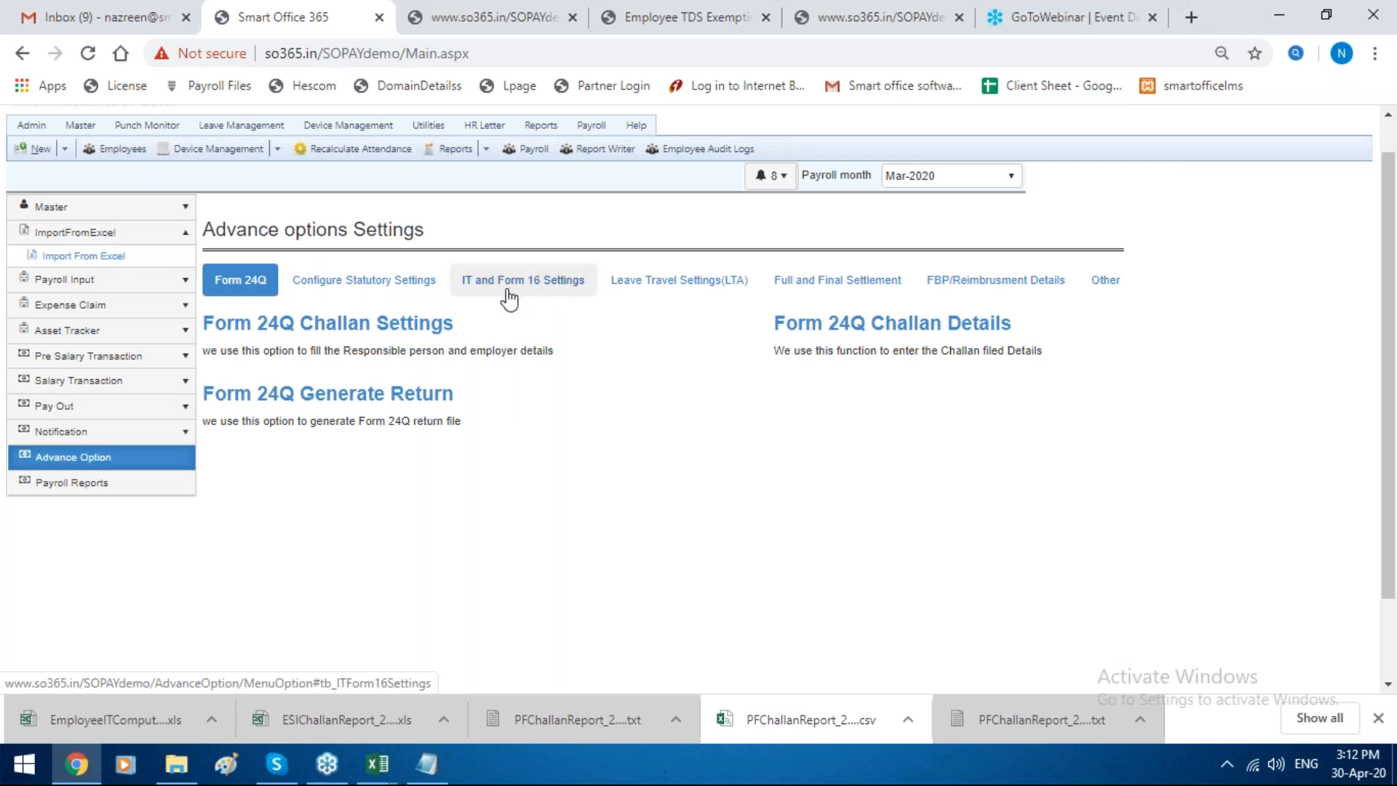
pyautogui.click(508, 294)
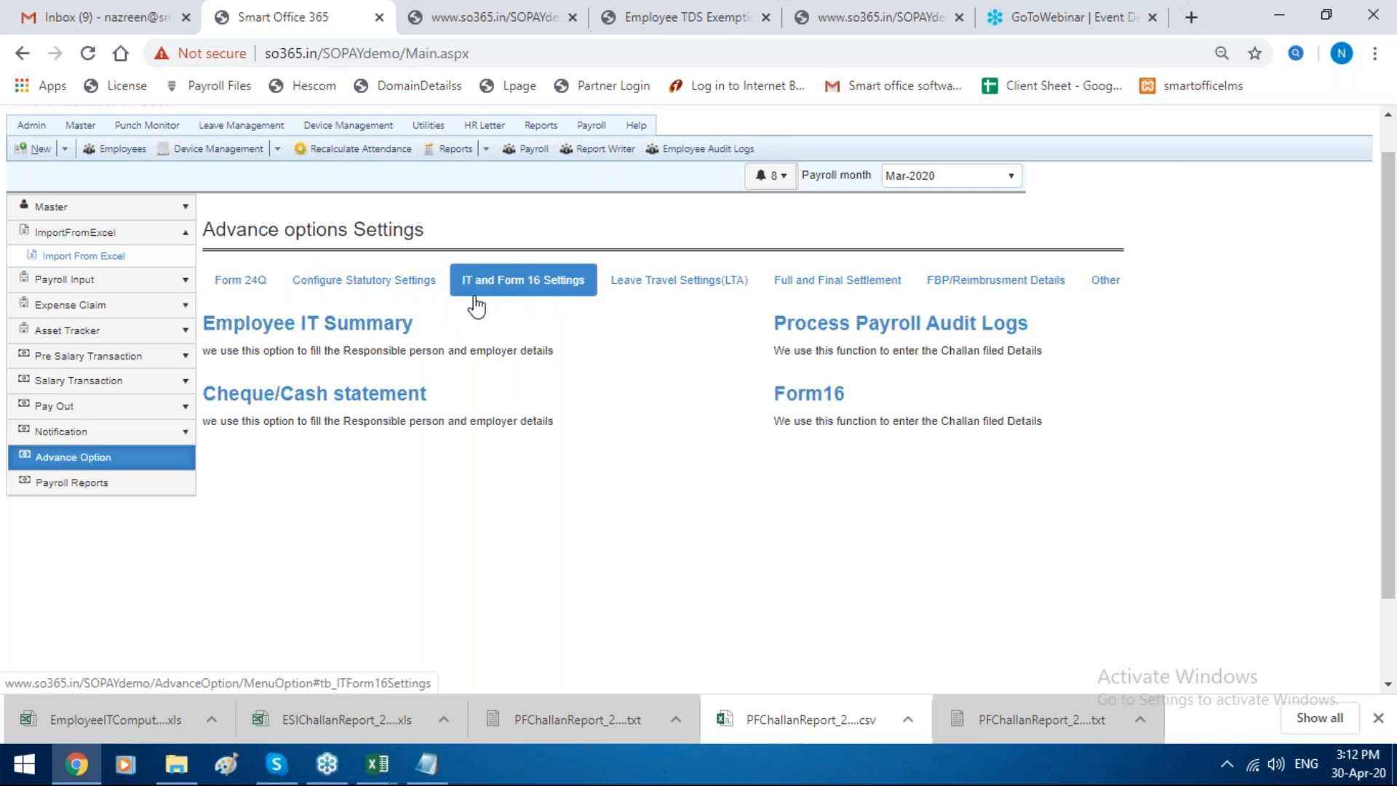
pyautogui.click(283, 331)
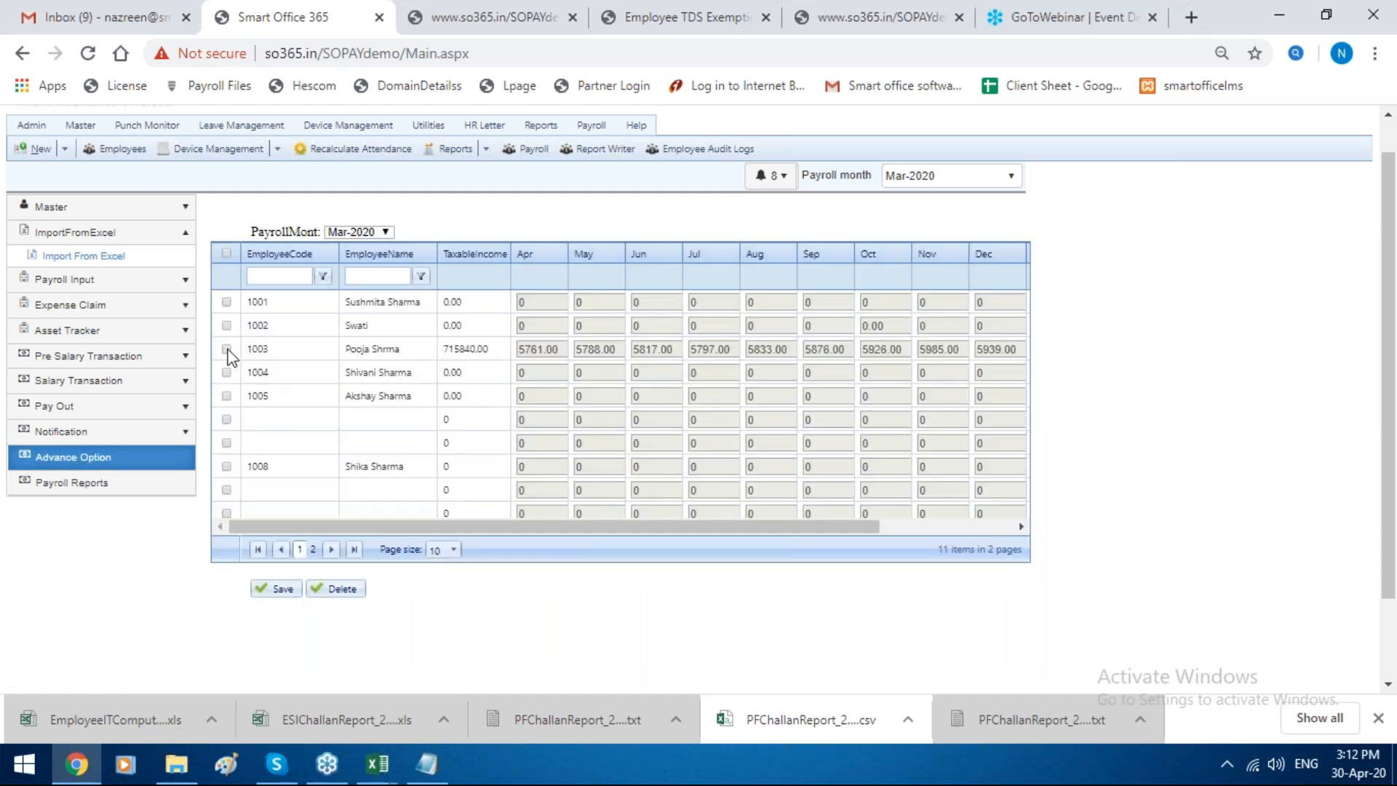
pyautogui.click(352, 233)
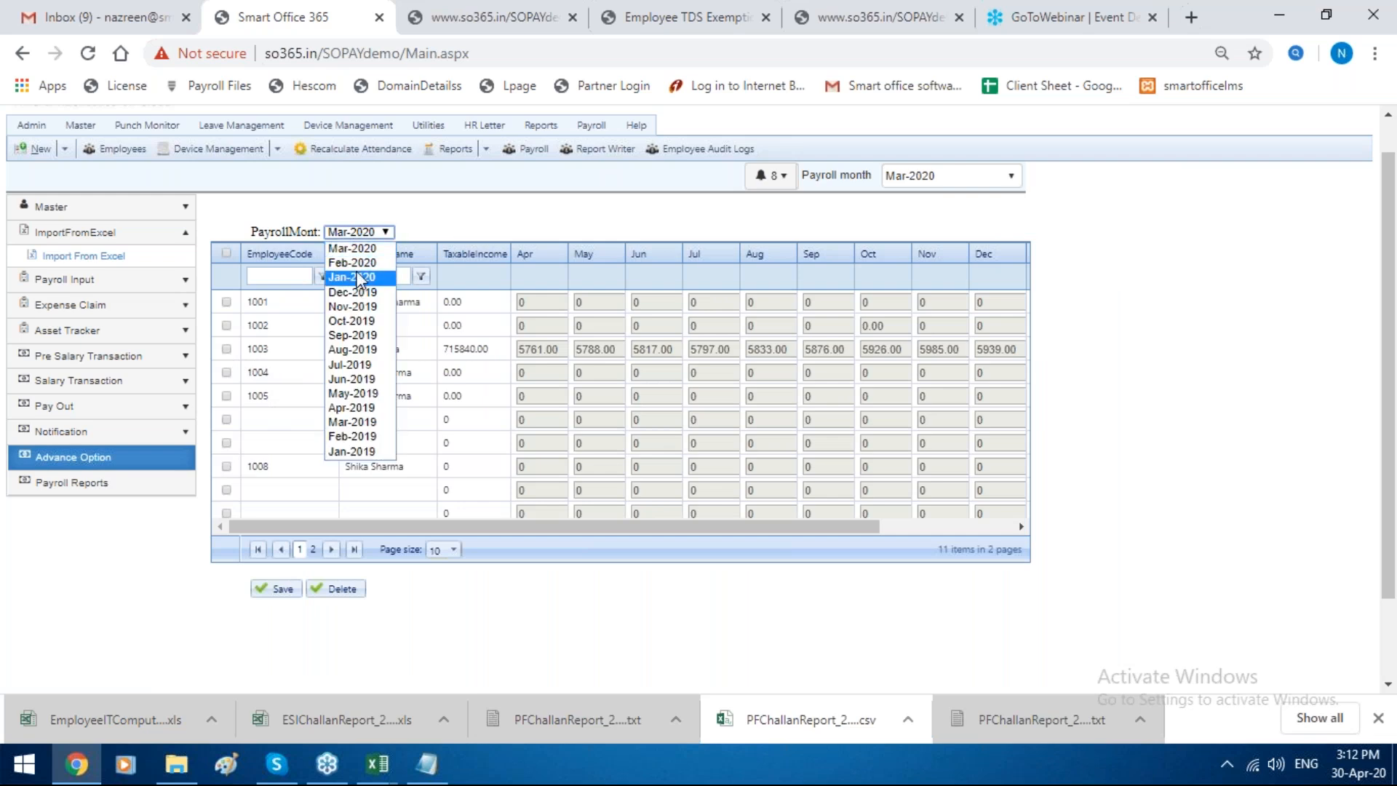
pyautogui.click(359, 263)
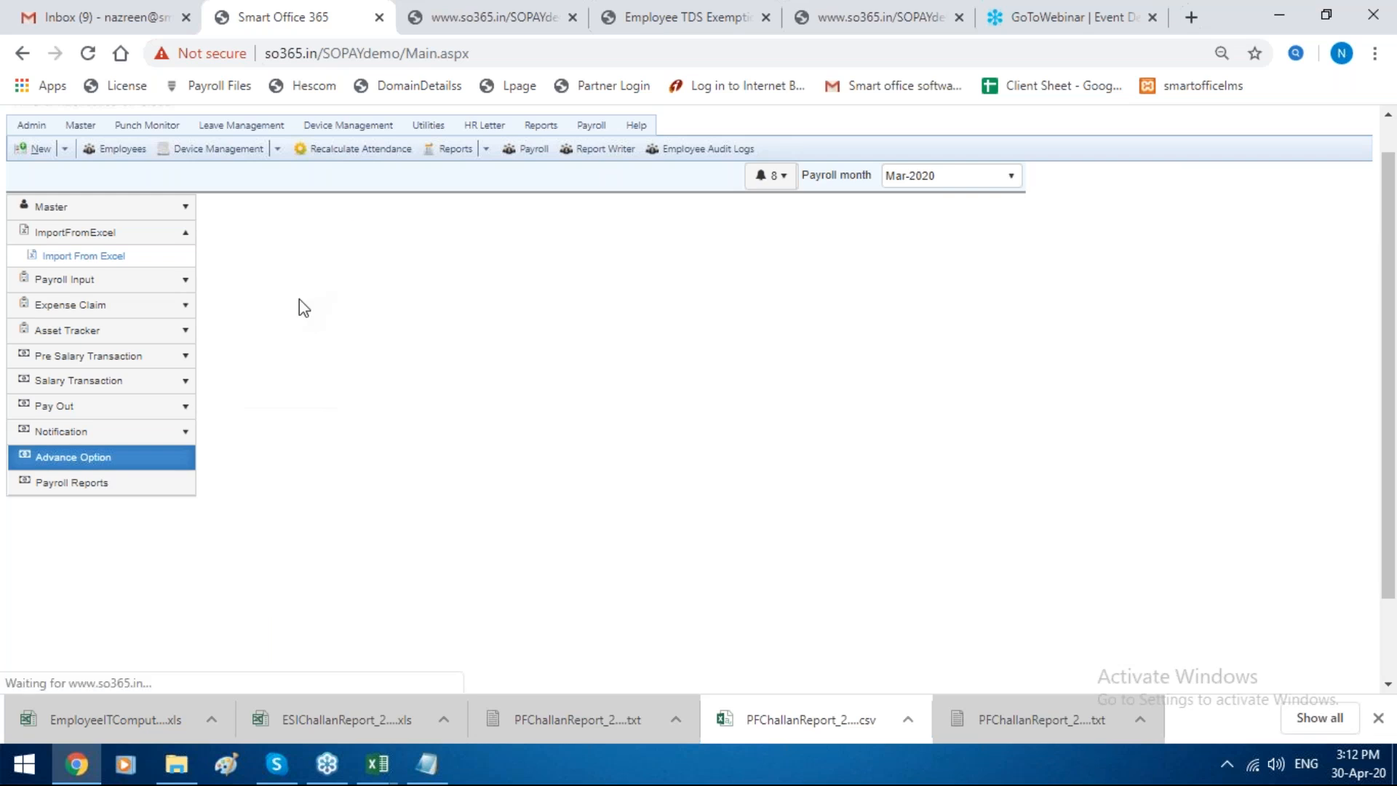
# Step: Select the employee in the third row, set the February TDS amount to 4000 and save the IT summary
pyautogui.click(226, 348)
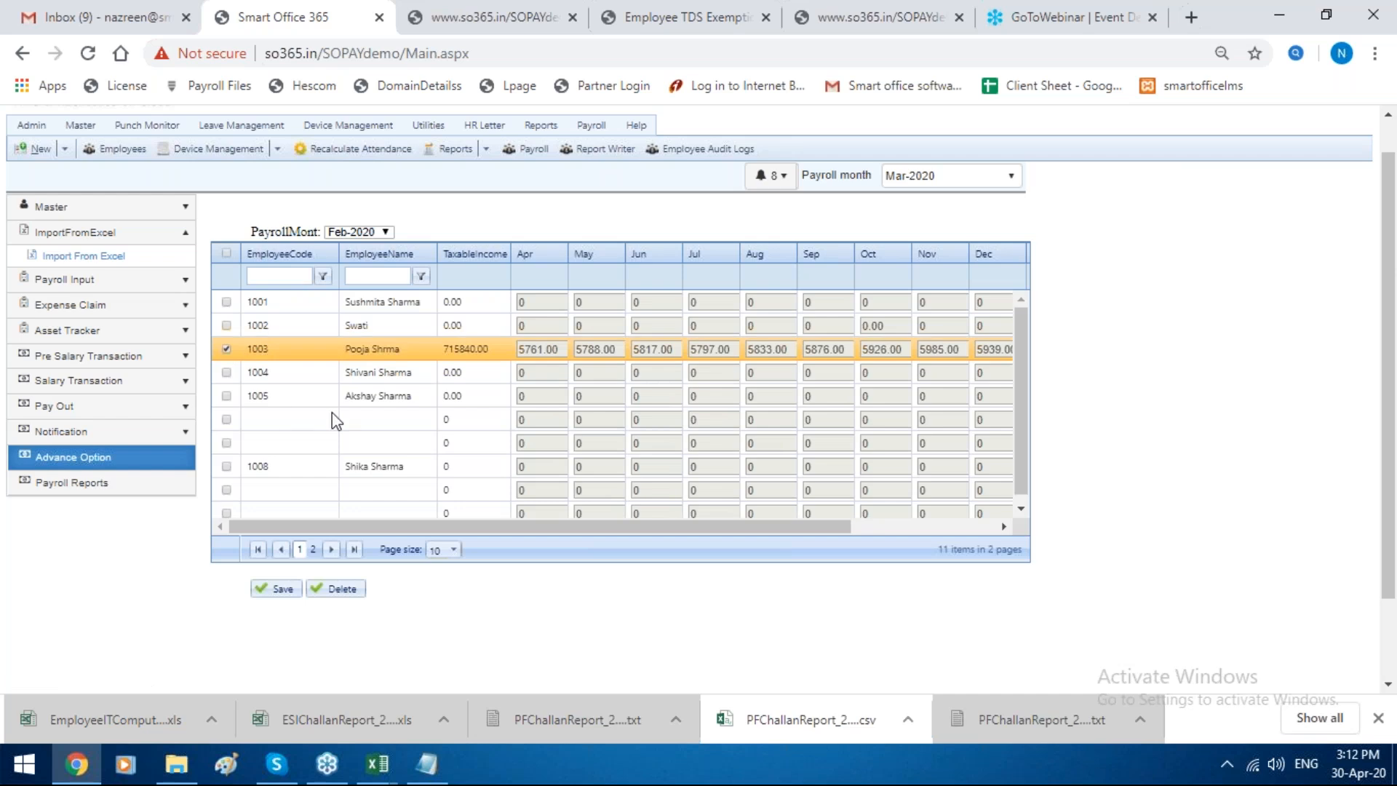
pyautogui.moveTo(630, 524); pyautogui.dragTo(774, 524)
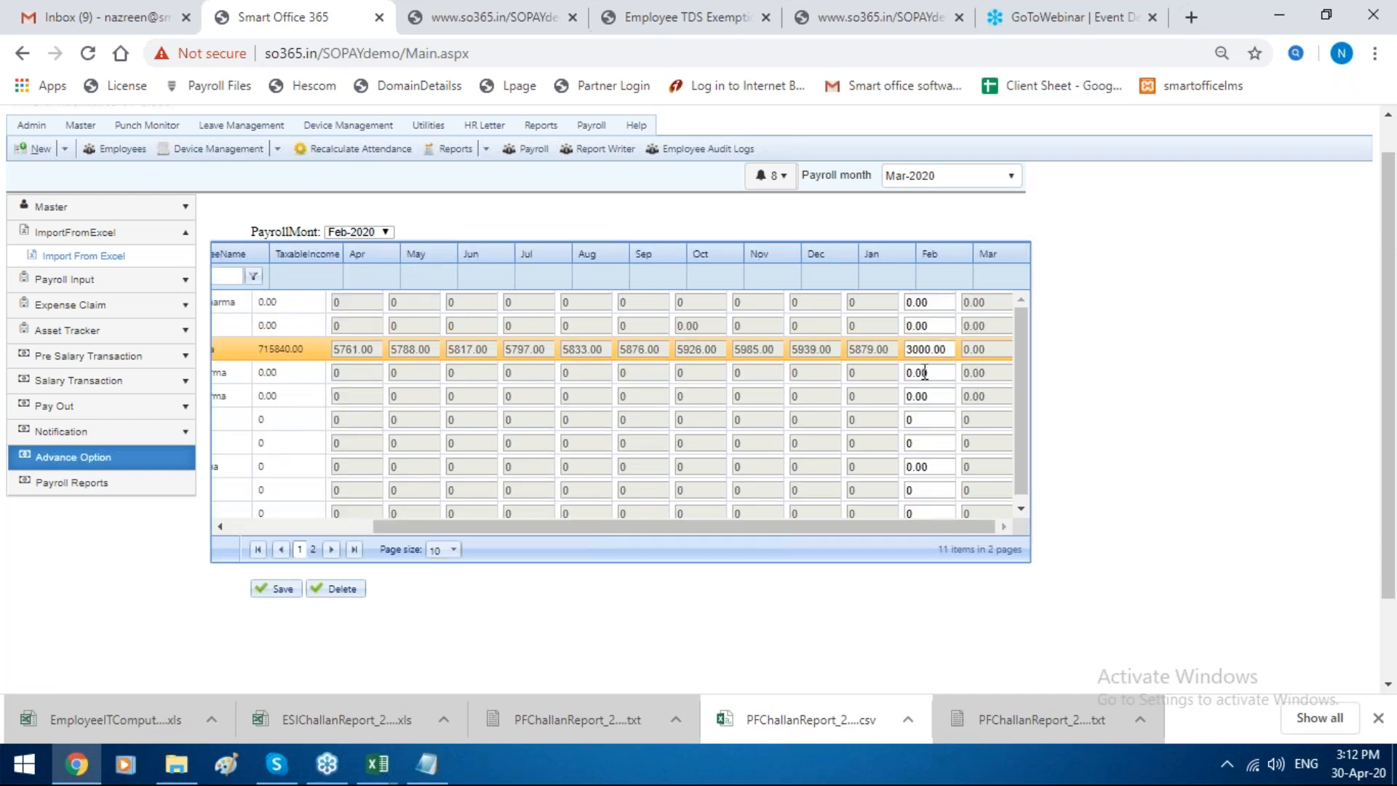
pyautogui.doubleClick(942, 349)
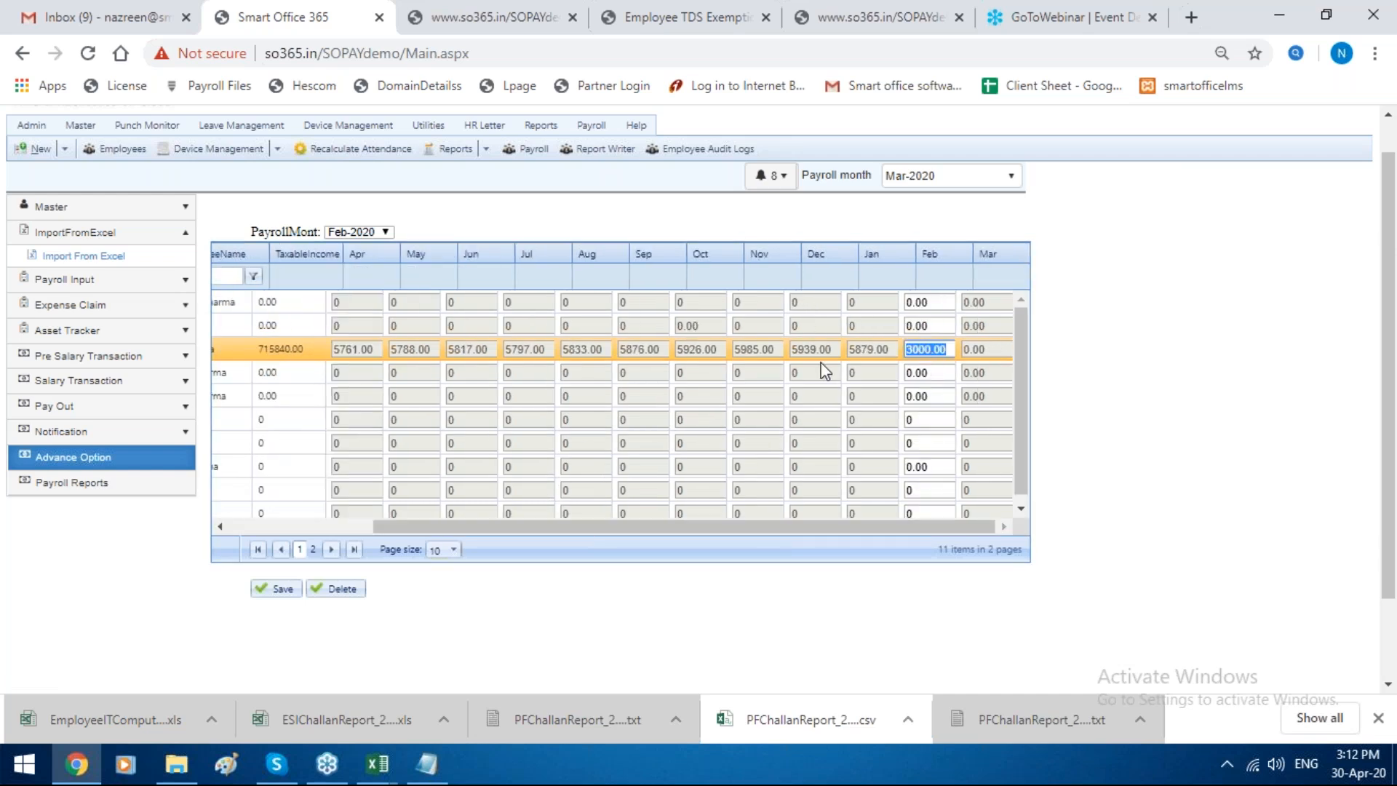
pyautogui.press('BackSpace')
pyautogui.write('0000')
pyautogui.press('BackSpace')
pyautogui.press('BackSpace')
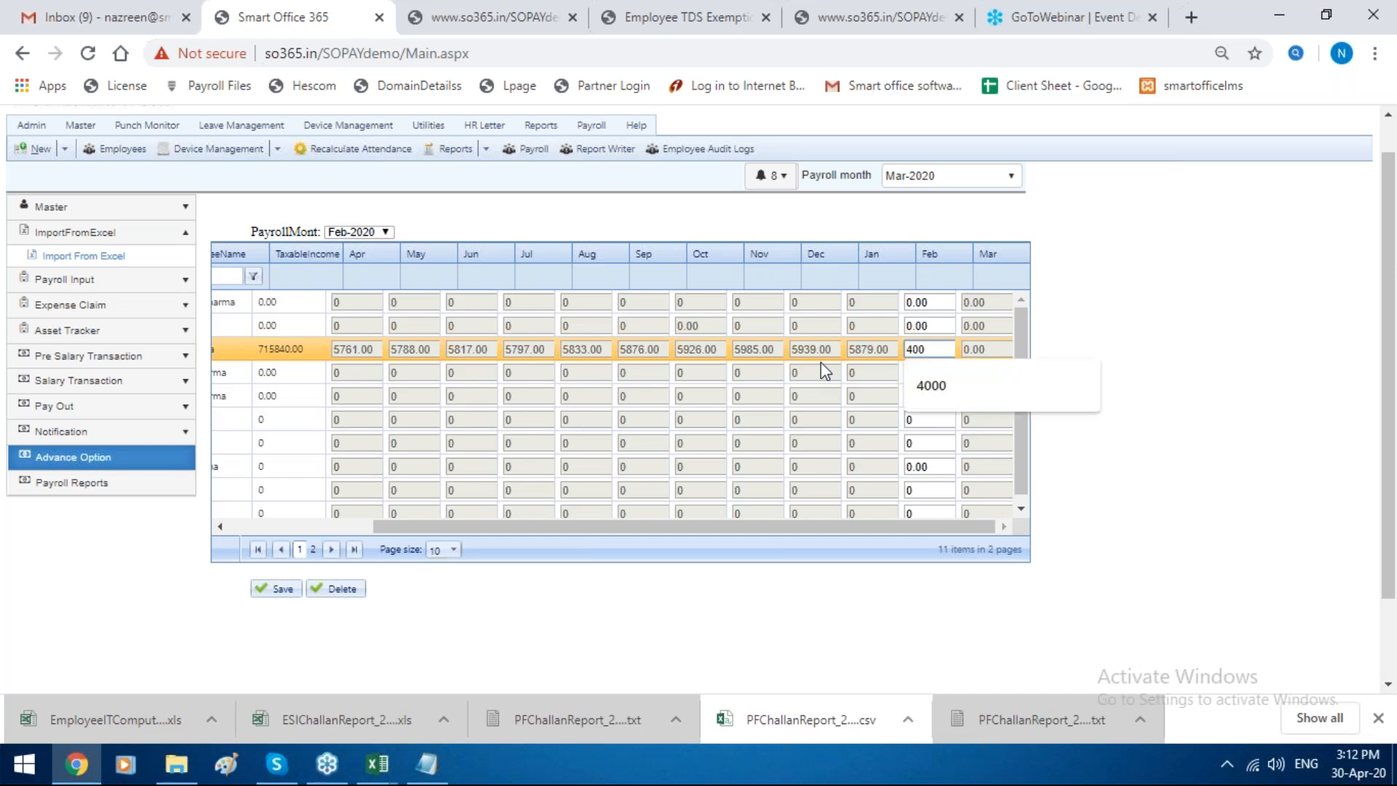
pyautogui.write('0')
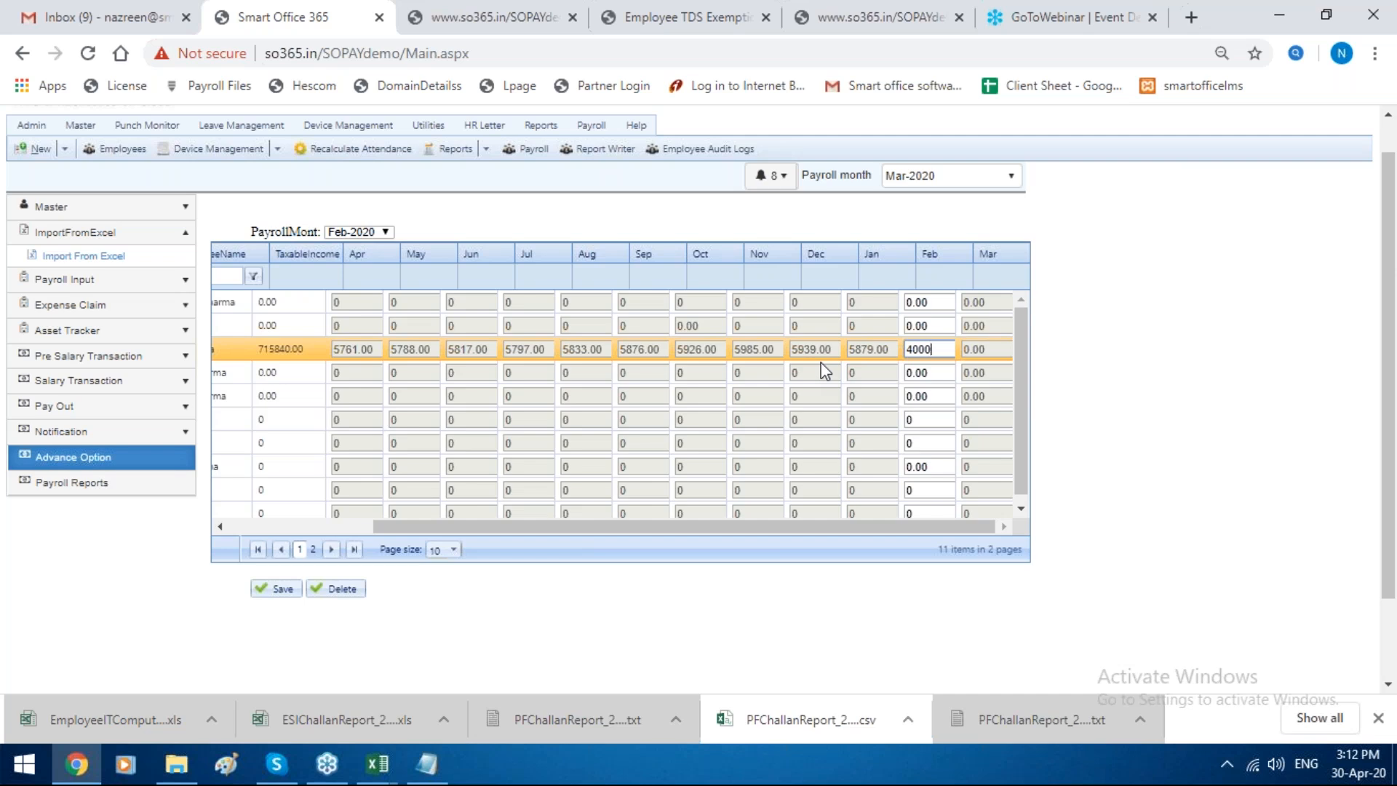
pyautogui.click(275, 593)
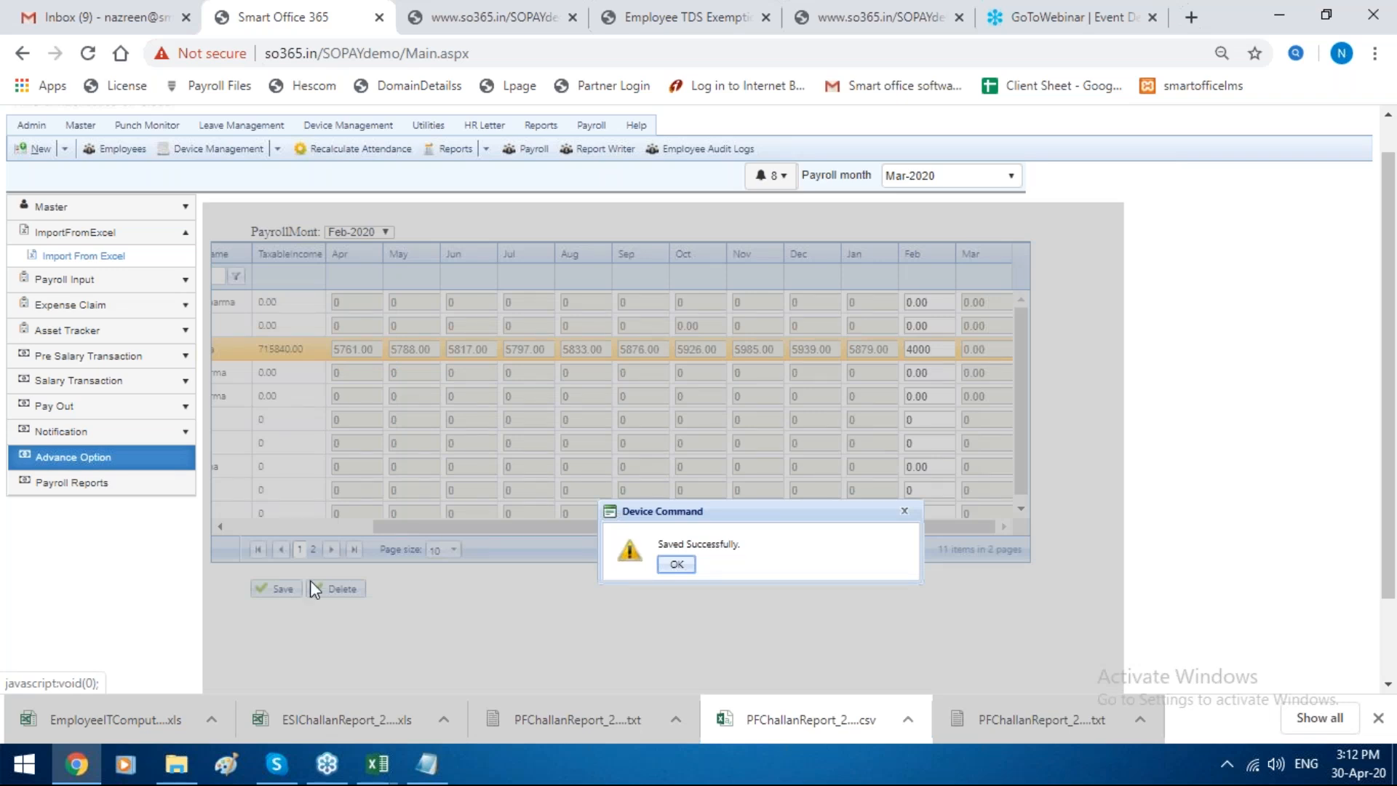
pyautogui.click(676, 564)
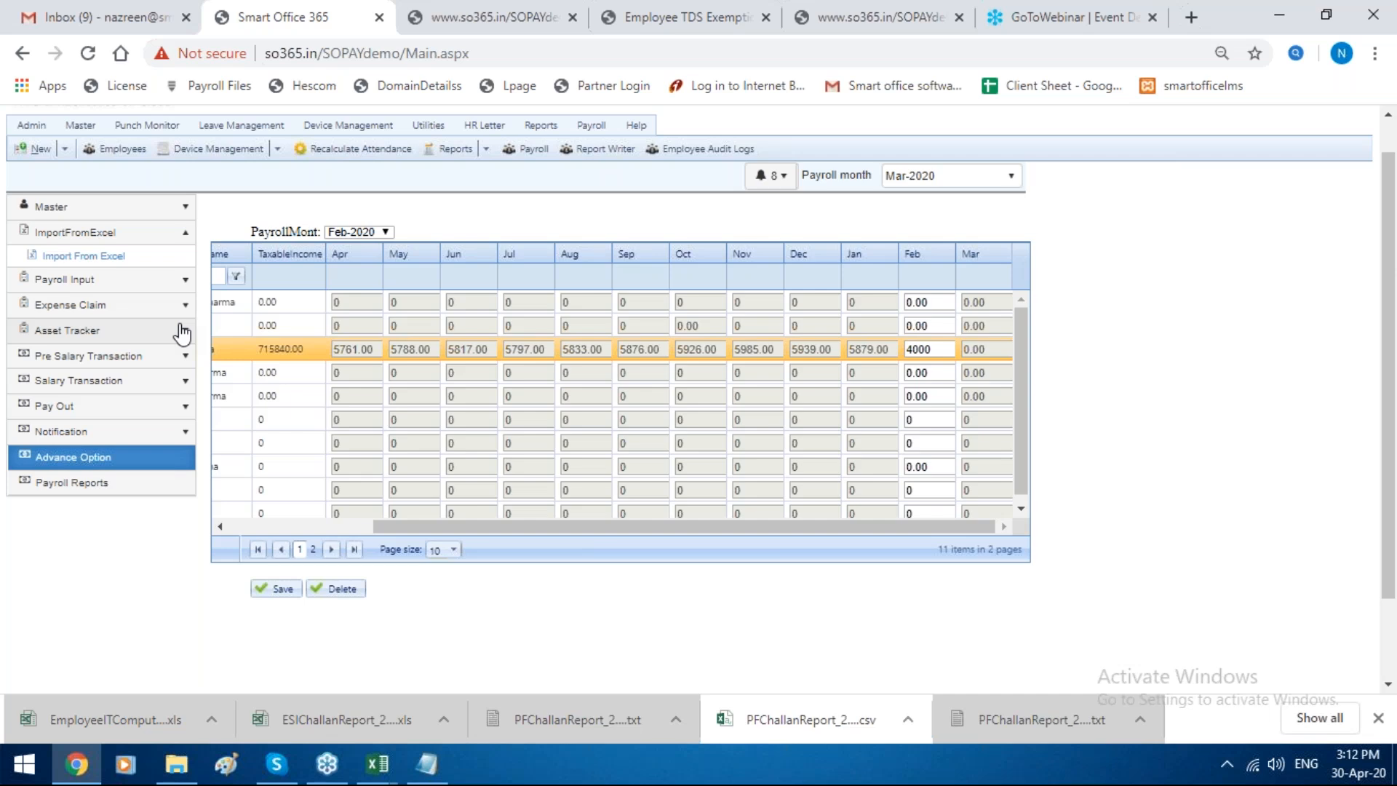
# Step: Open the Form 16 income tax report for Apr-2019, filter by the employee's exact code and download Form 16 Part B
pyautogui.click(150, 481)
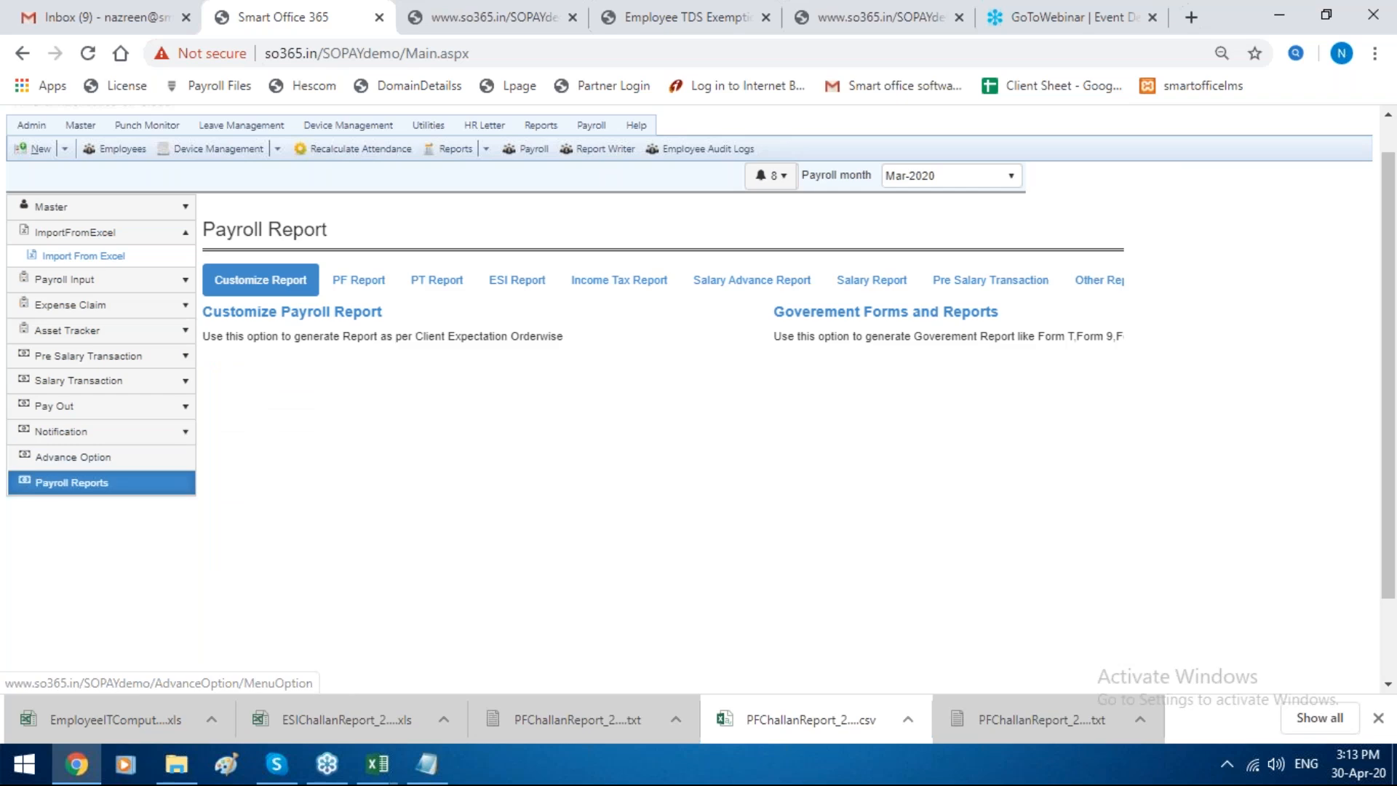
pyautogui.click(623, 287)
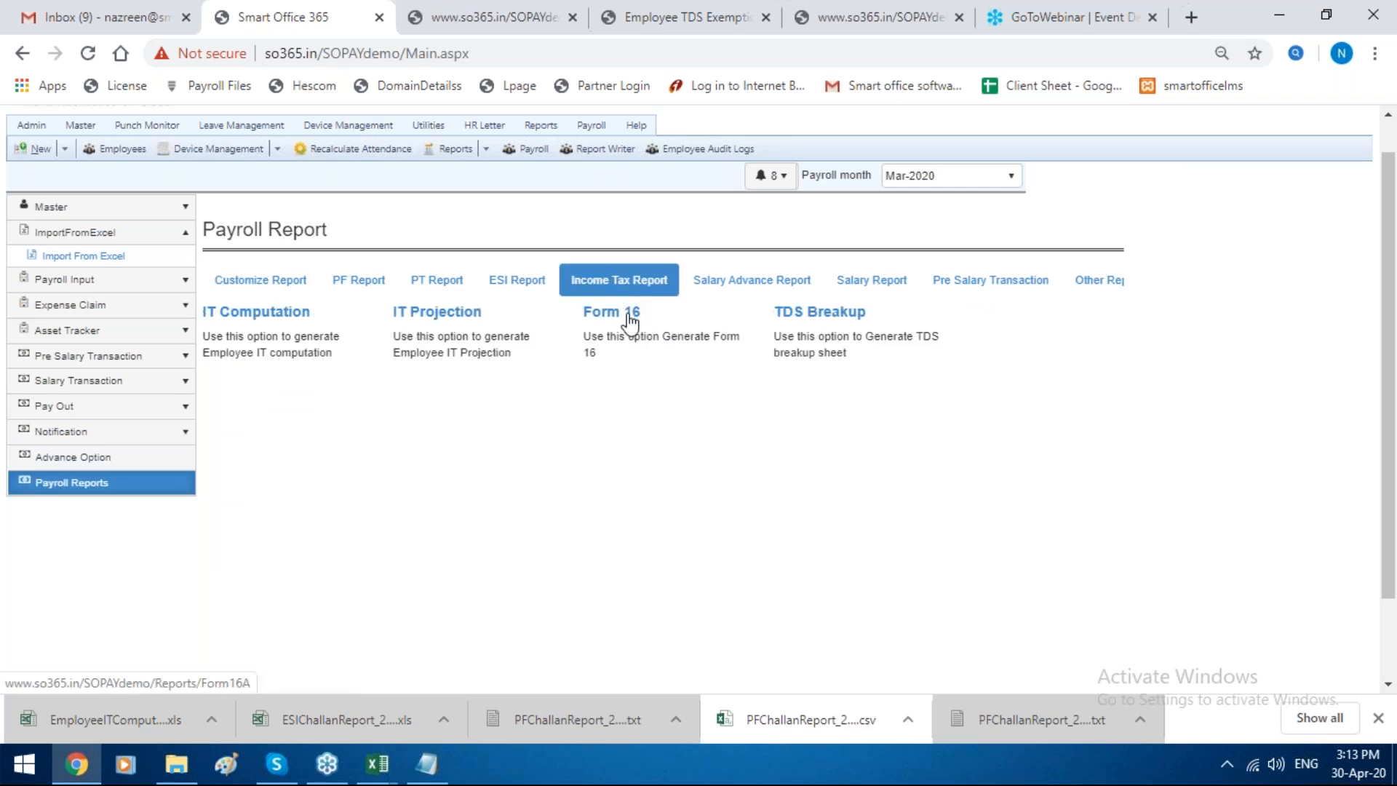
pyautogui.click(629, 347)
pyautogui.scroll(-2, 509, 451)
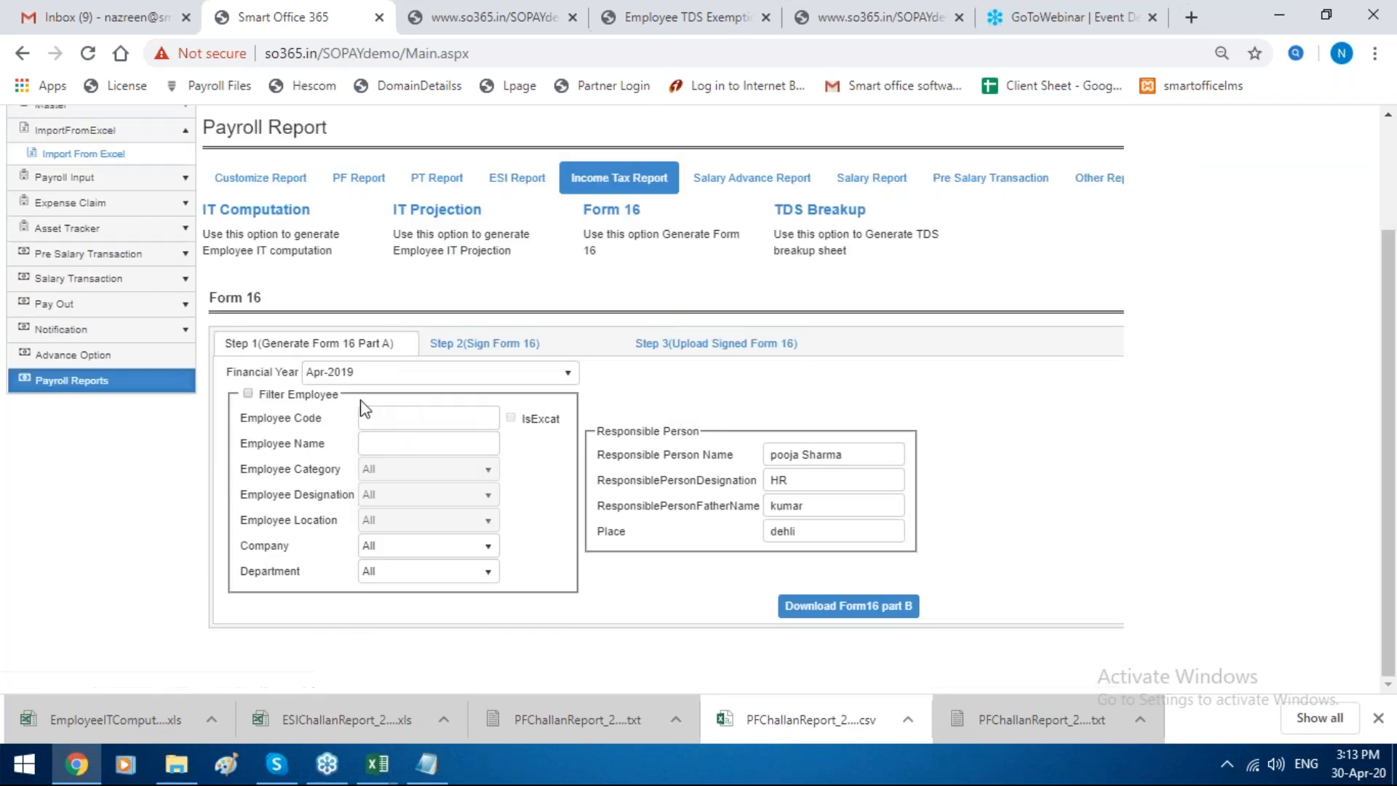
pyautogui.click(247, 393)
pyautogui.click(398, 416)
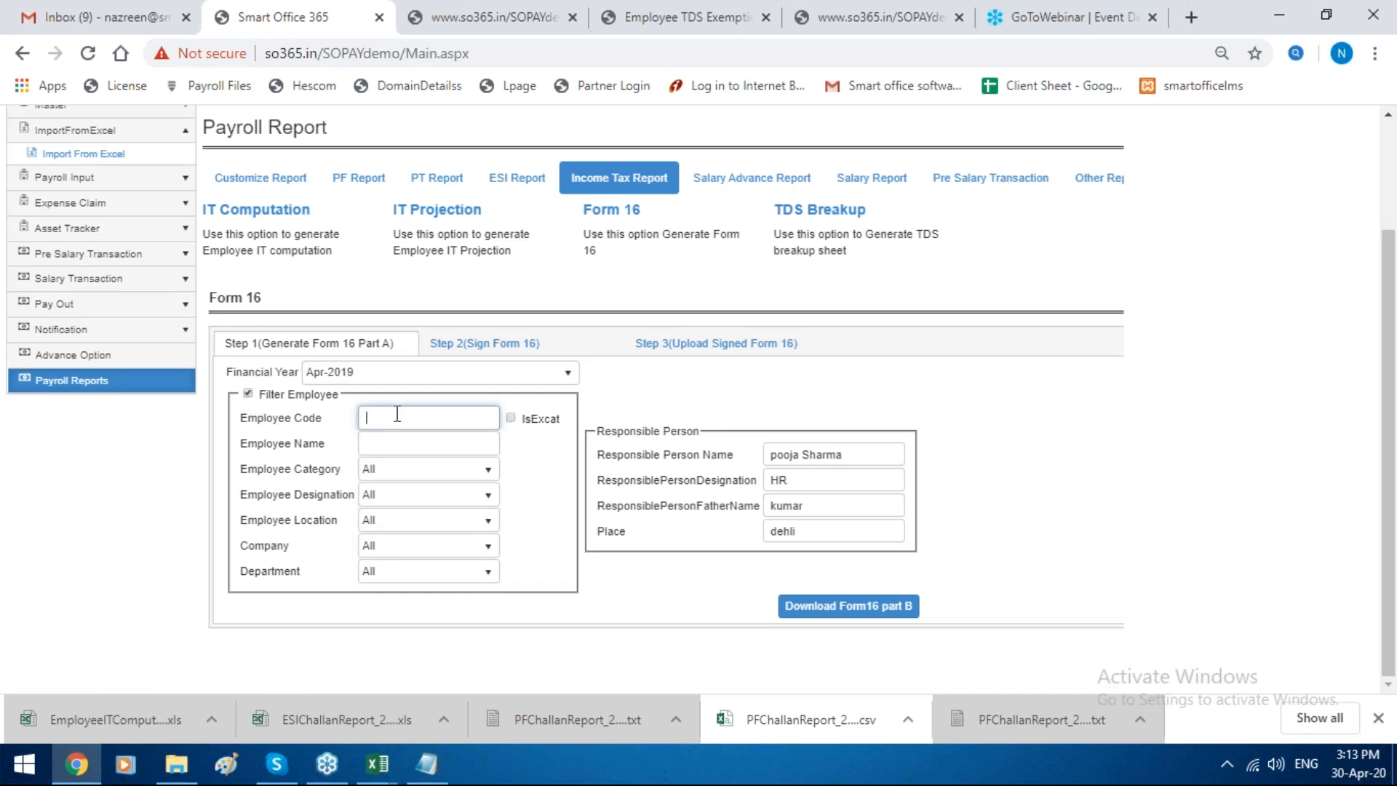
pyautogui.write('1')
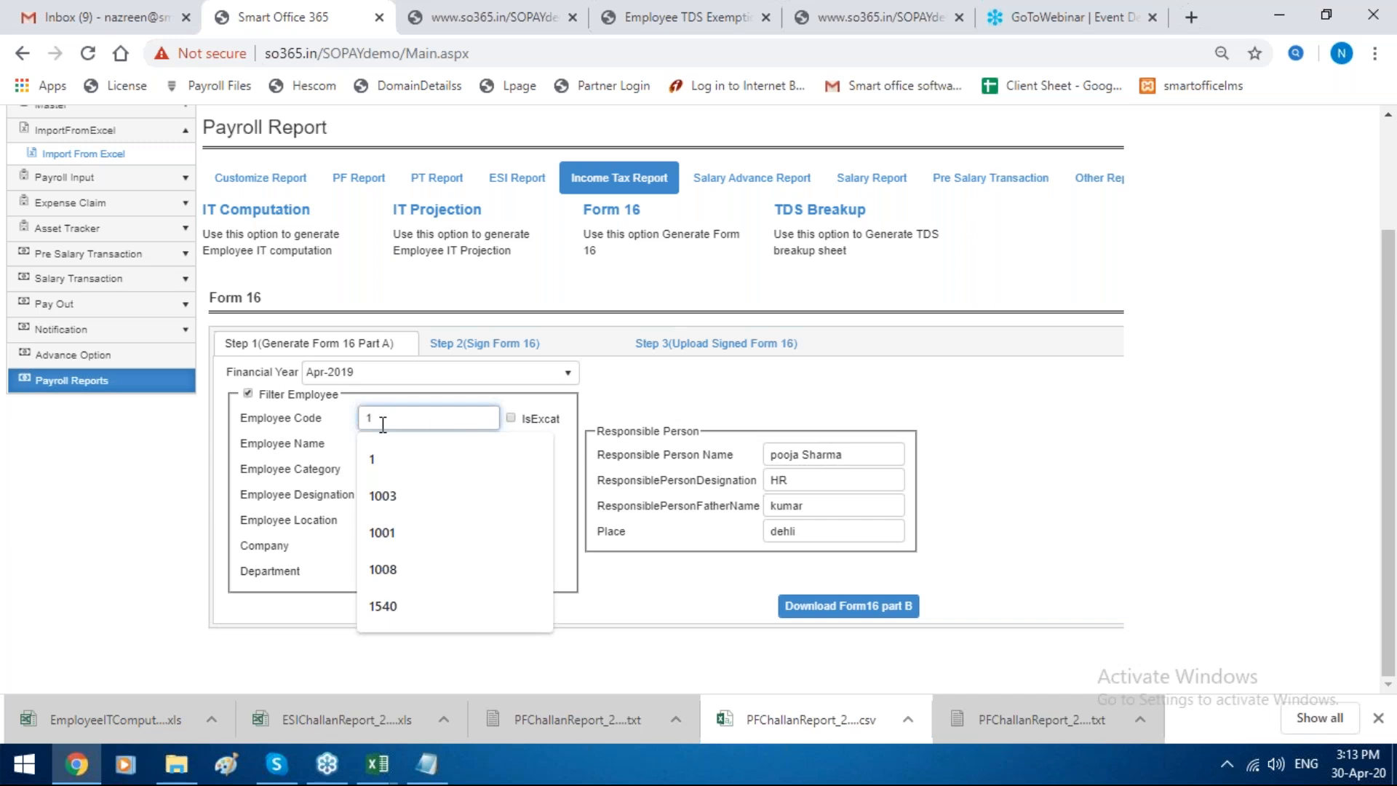
pyautogui.click(511, 418)
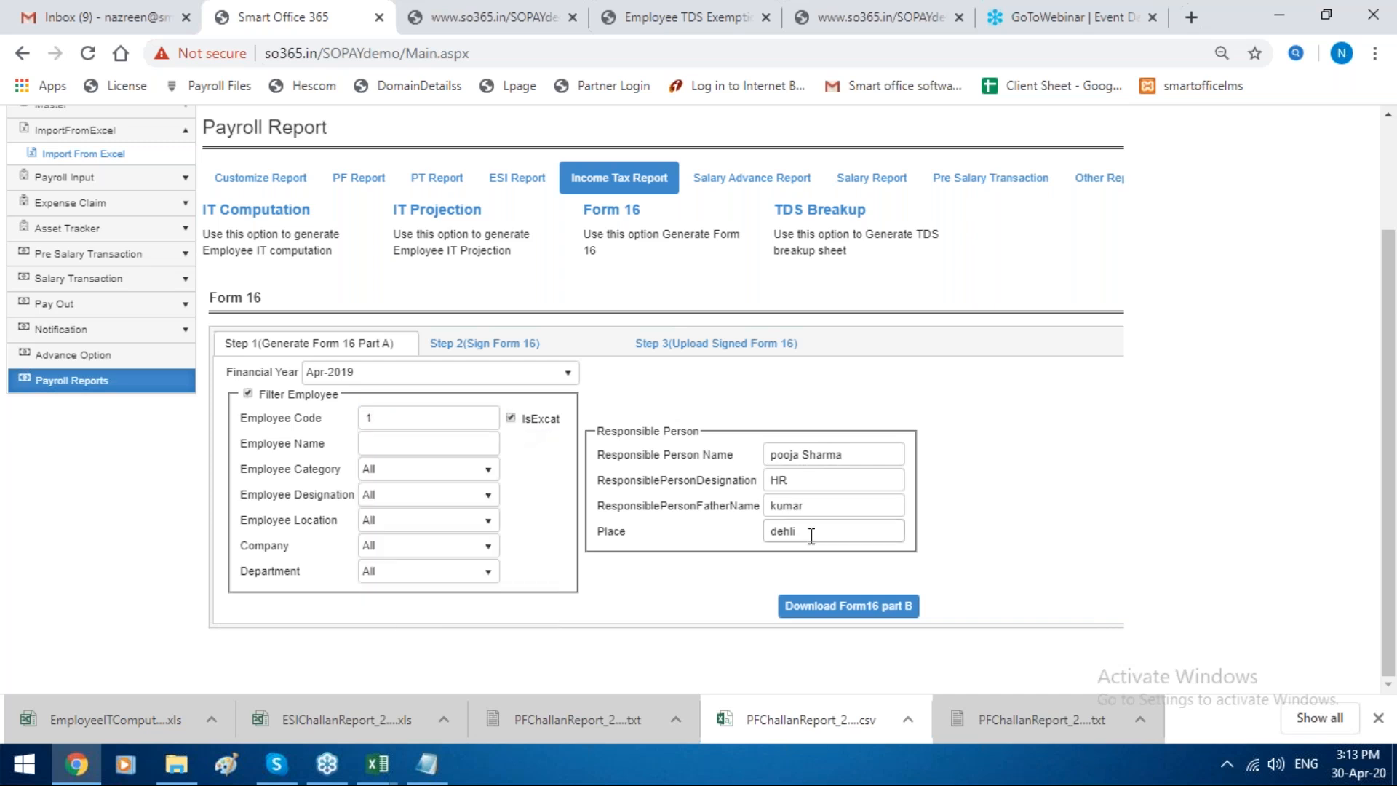
pyautogui.click(835, 615)
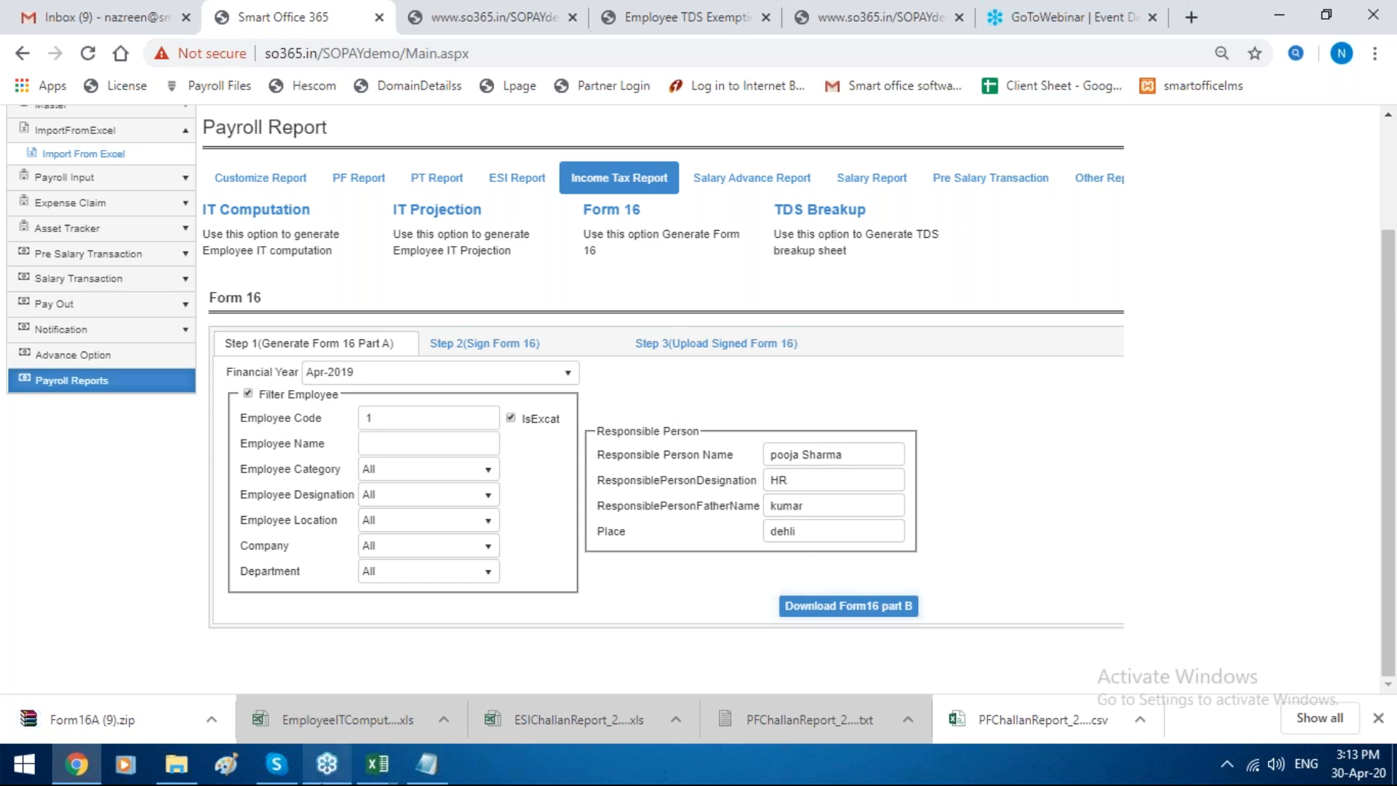
# Step: Open the downloaded Form16A (9).zip, dismiss the WinRAR licence notice, and view the Form 16 PDF's Part B salary details
pyautogui.click(208, 718)
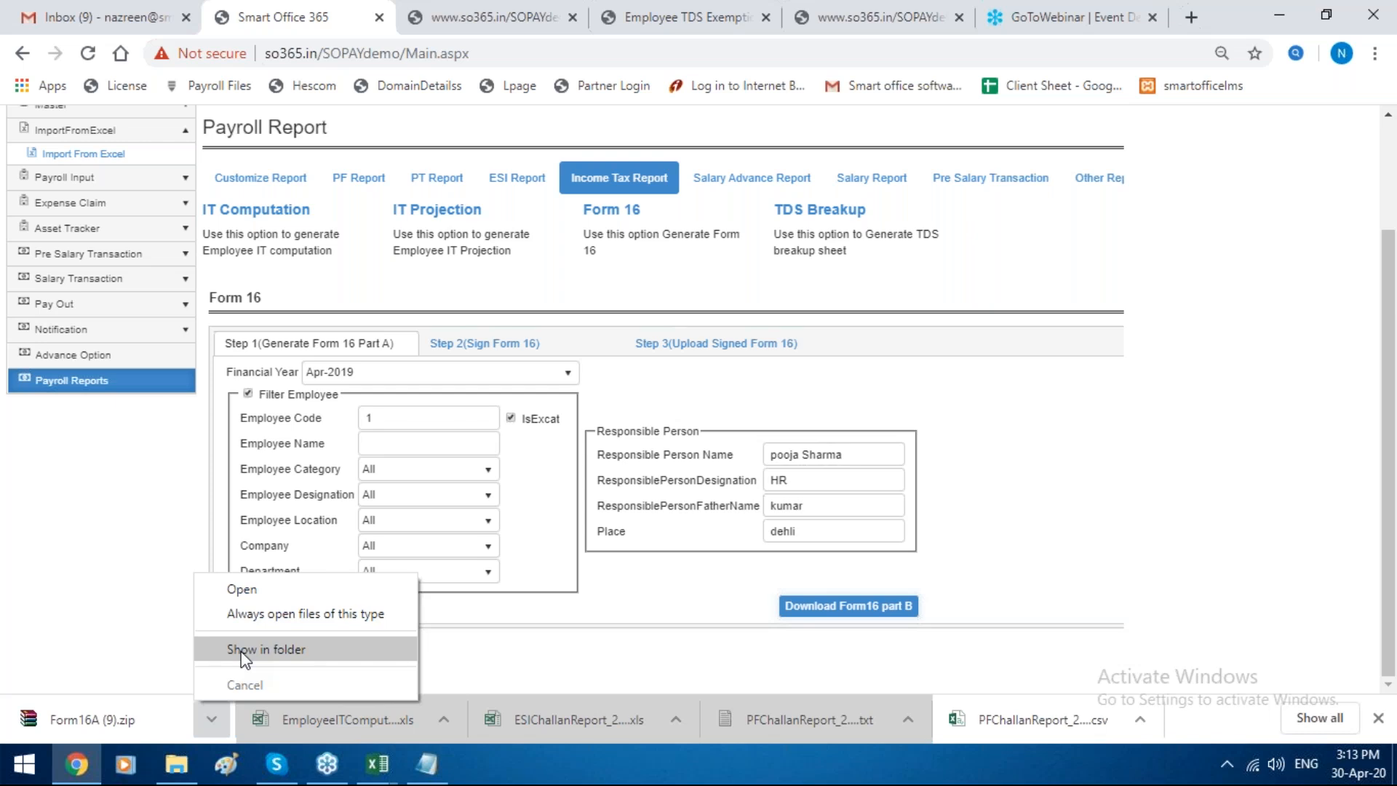
pyautogui.click(240, 613)
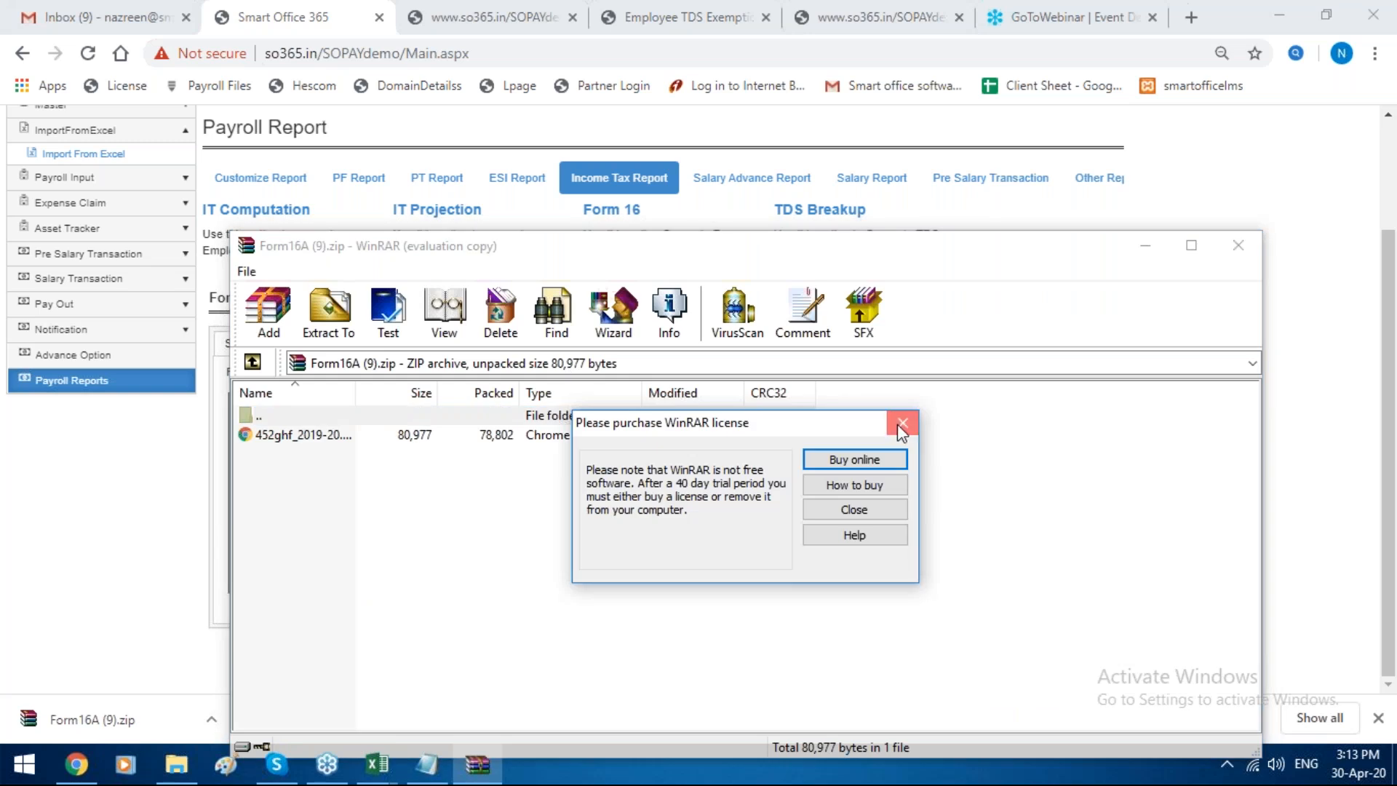
pyautogui.click(902, 423)
pyautogui.doubleClick(691, 435)
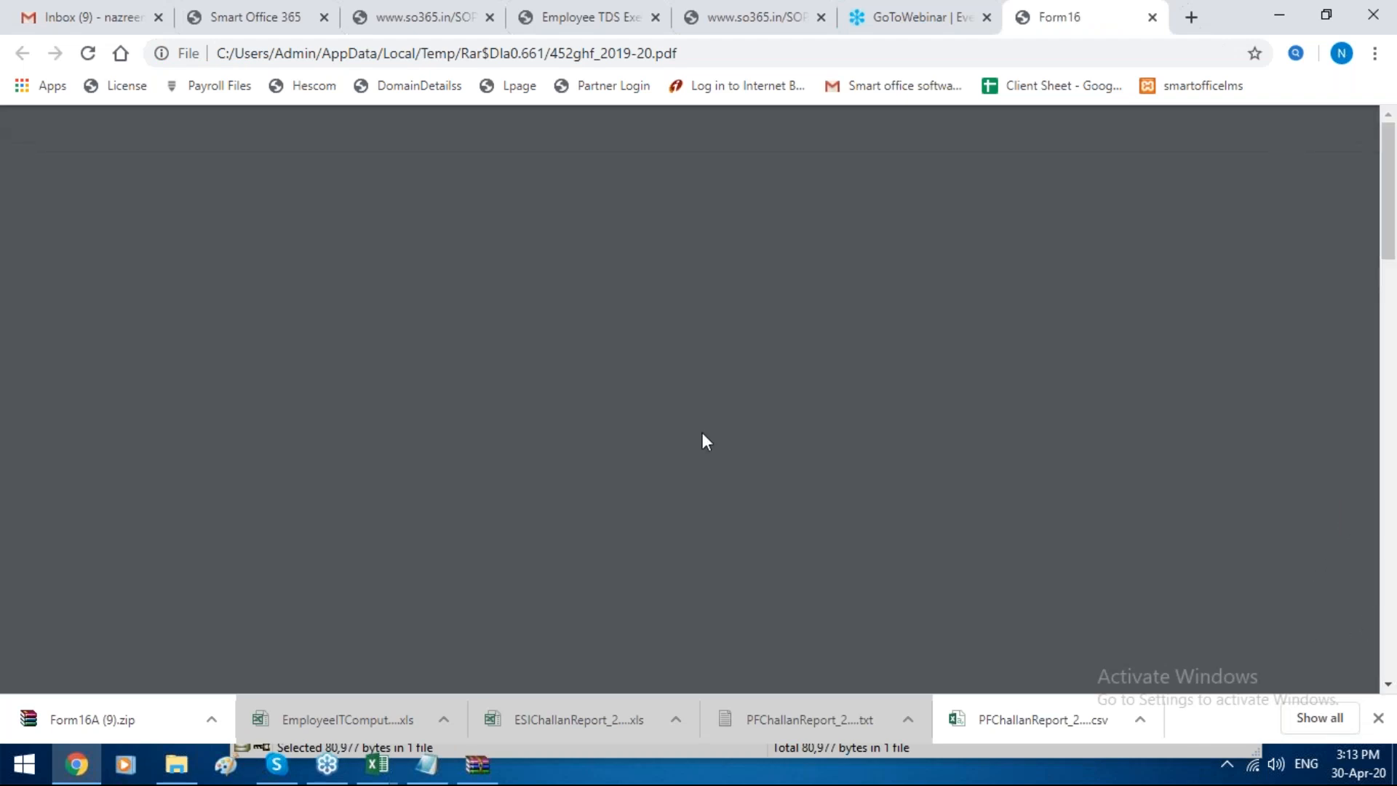
pyautogui.scroll(-3, 703, 434)
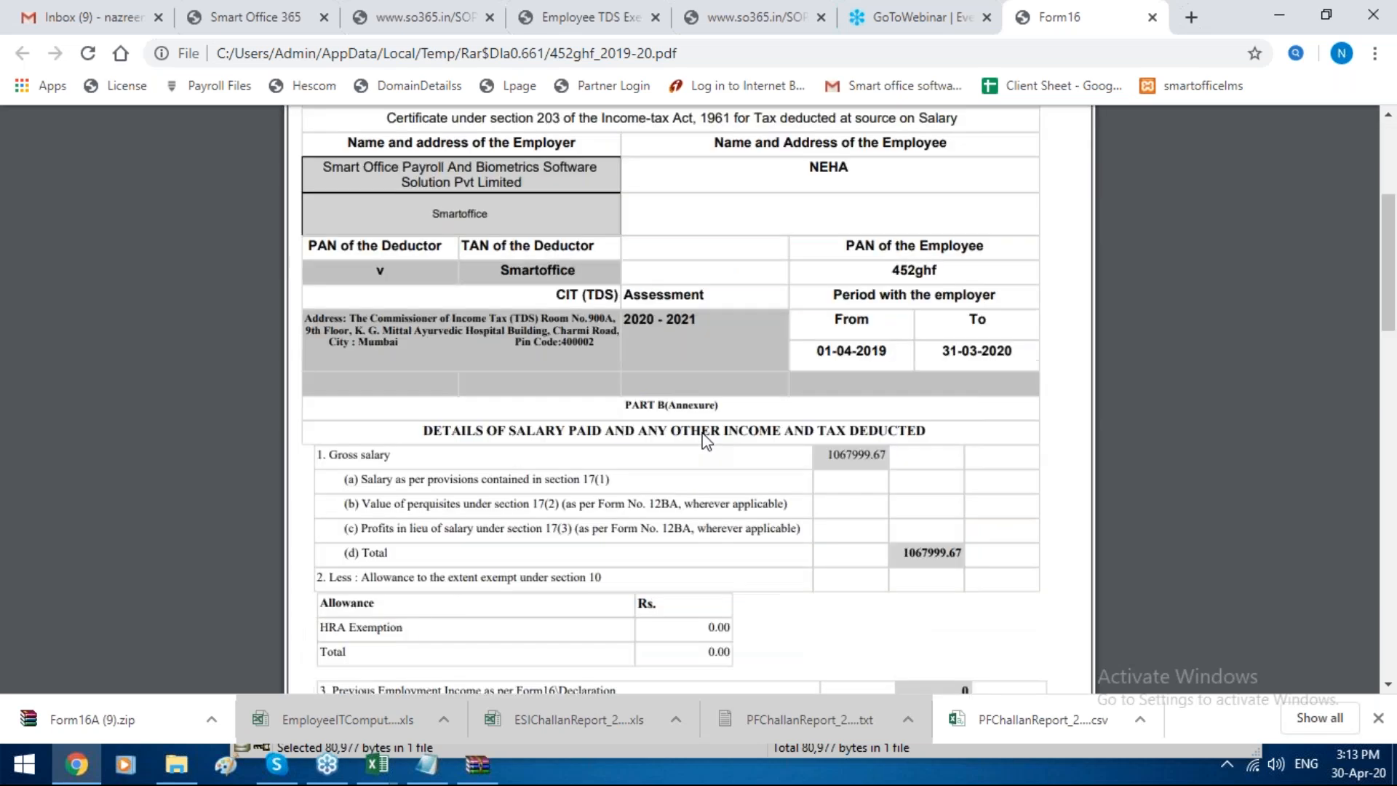
# Step: Review the remaining Form 16 Part B pages, from the Chapter VI-A deductions to the signature block
pyautogui.scroll(-15, 704, 439)
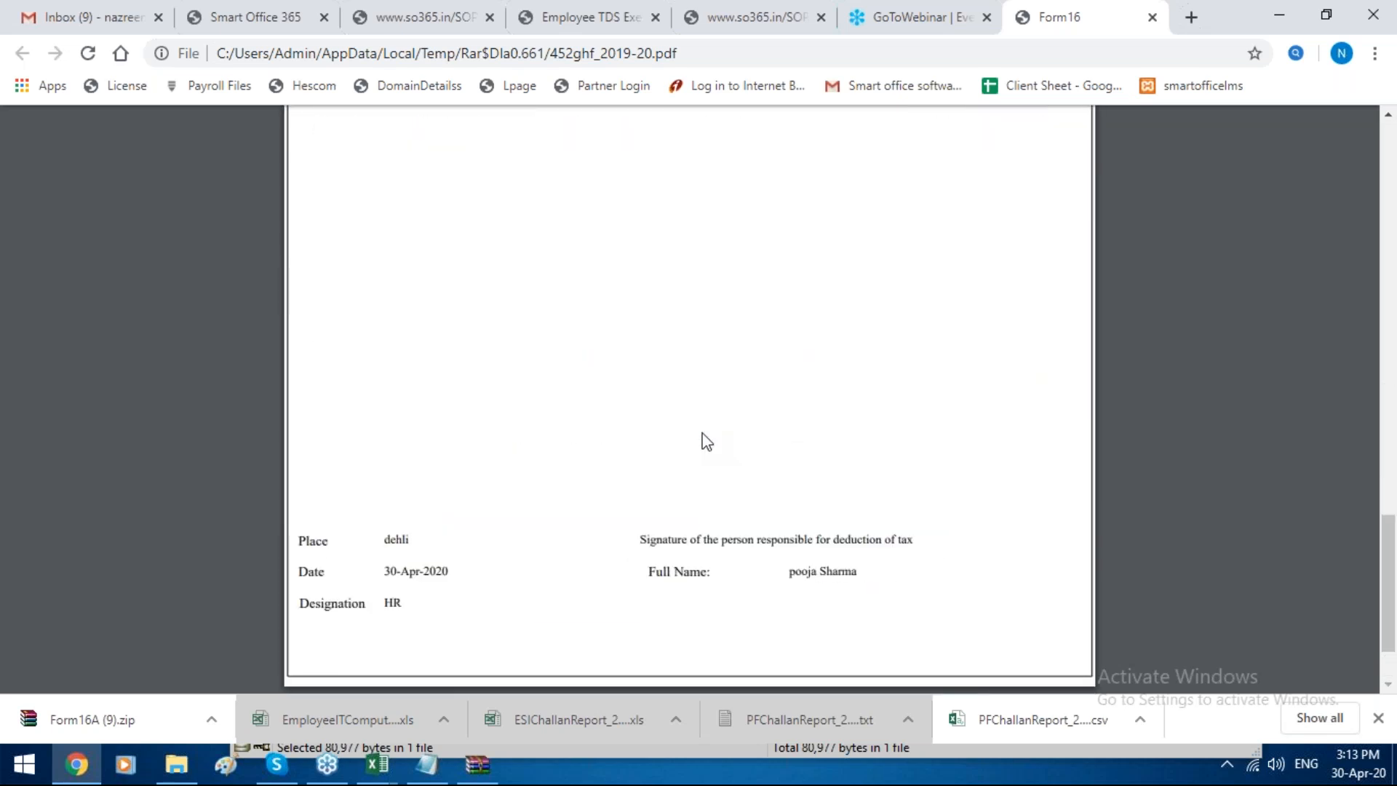
pyautogui.scroll(10, 704, 440)
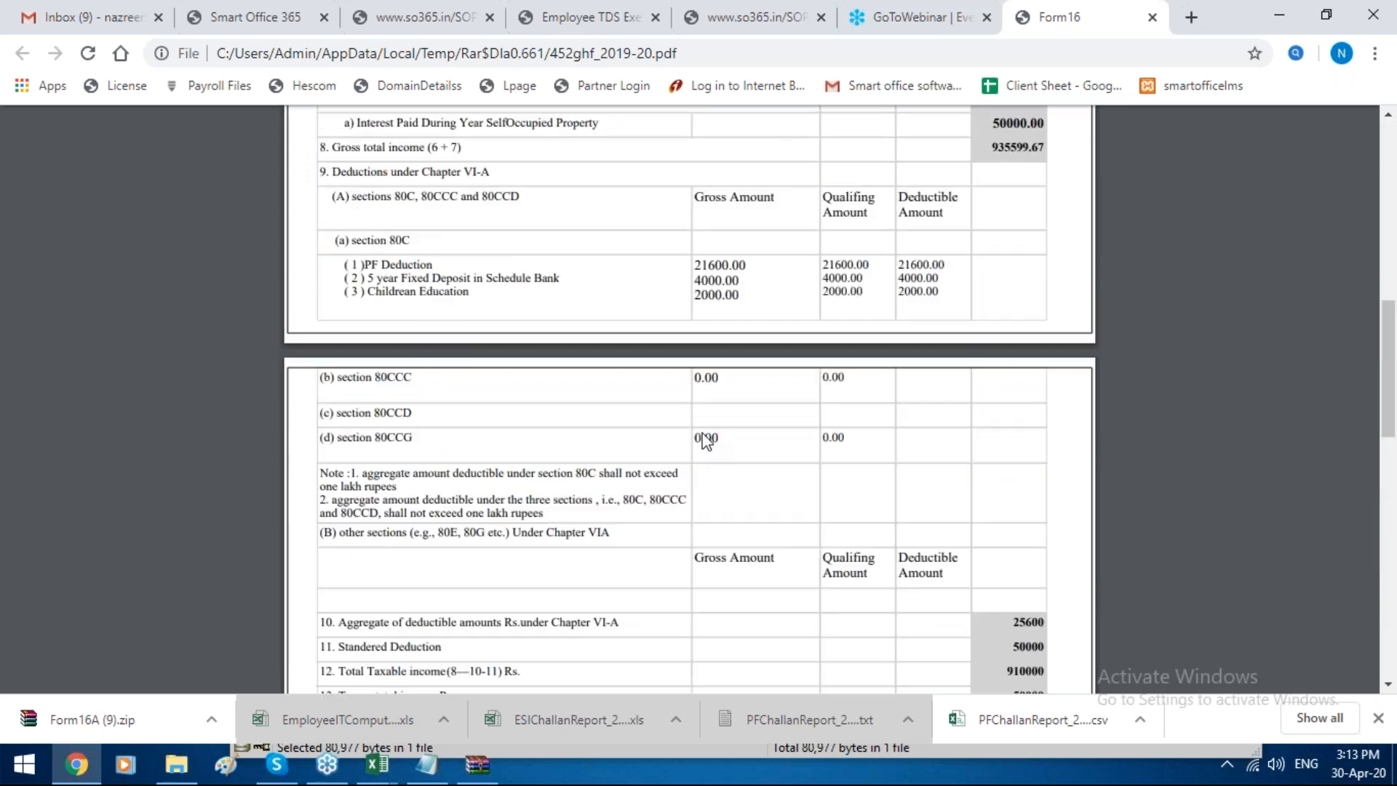
pyautogui.scroll(10, 704, 440)
# Step: Switch back to Smart Office 365 and generate the TDS Breakup income tax report for salary month Apr-2019
pyautogui.click(244, 17)
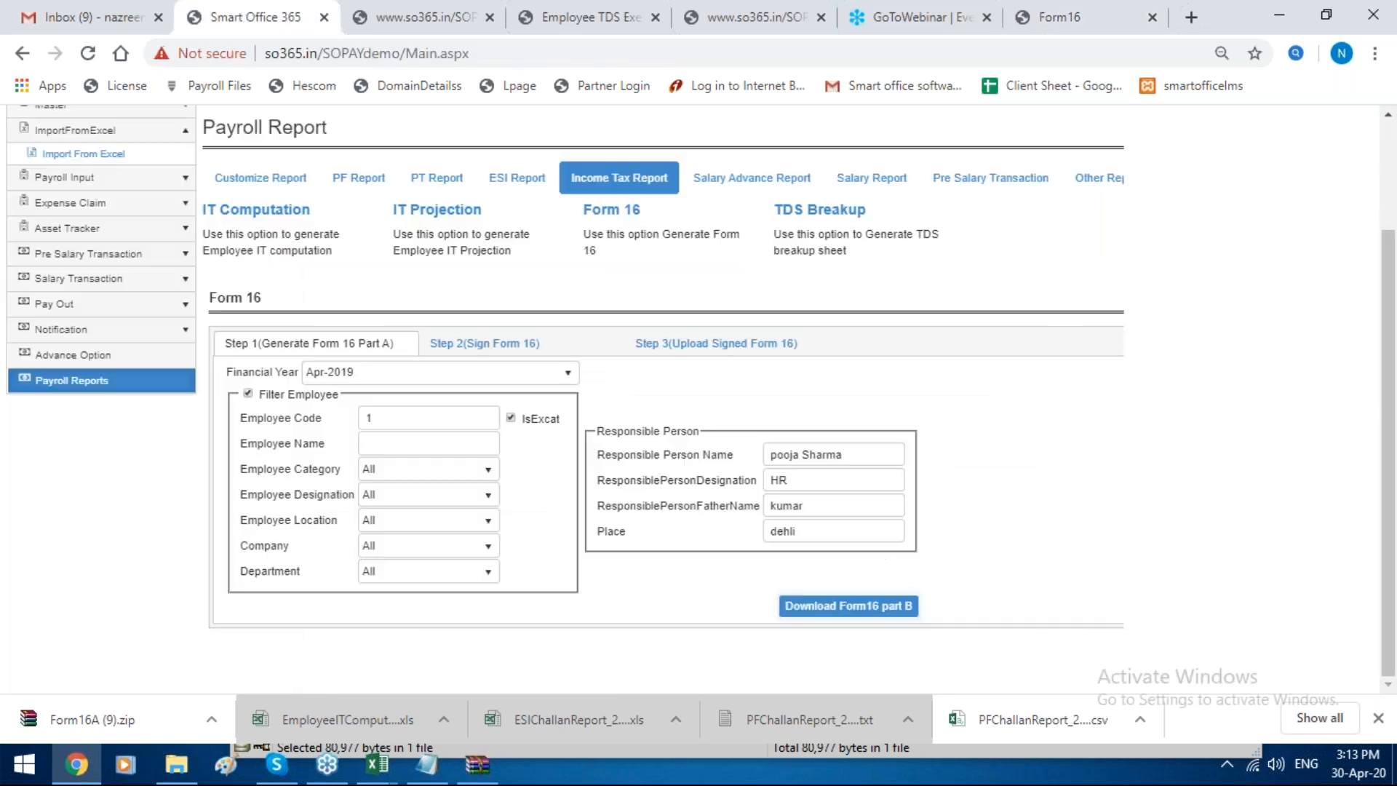
pyautogui.click(803, 215)
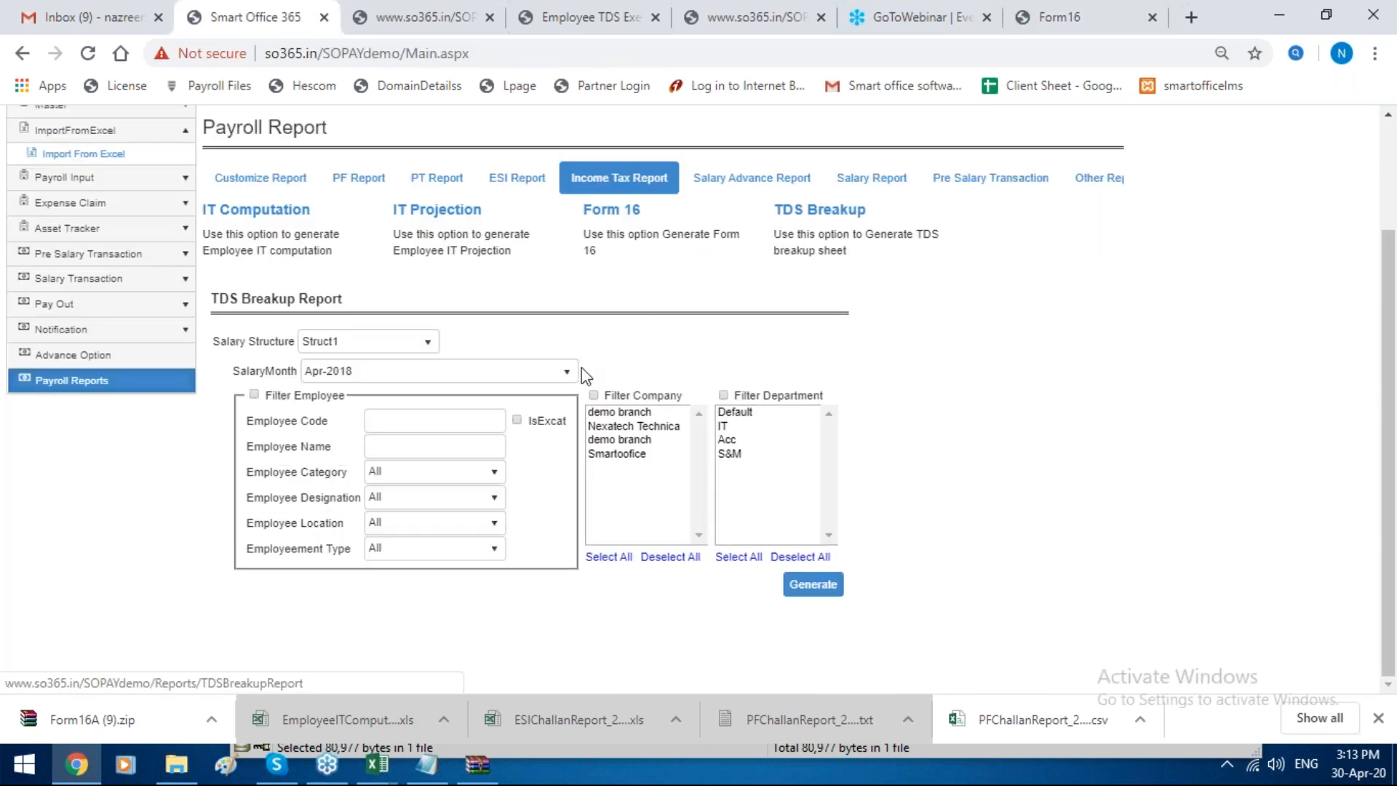
pyautogui.click(415, 370)
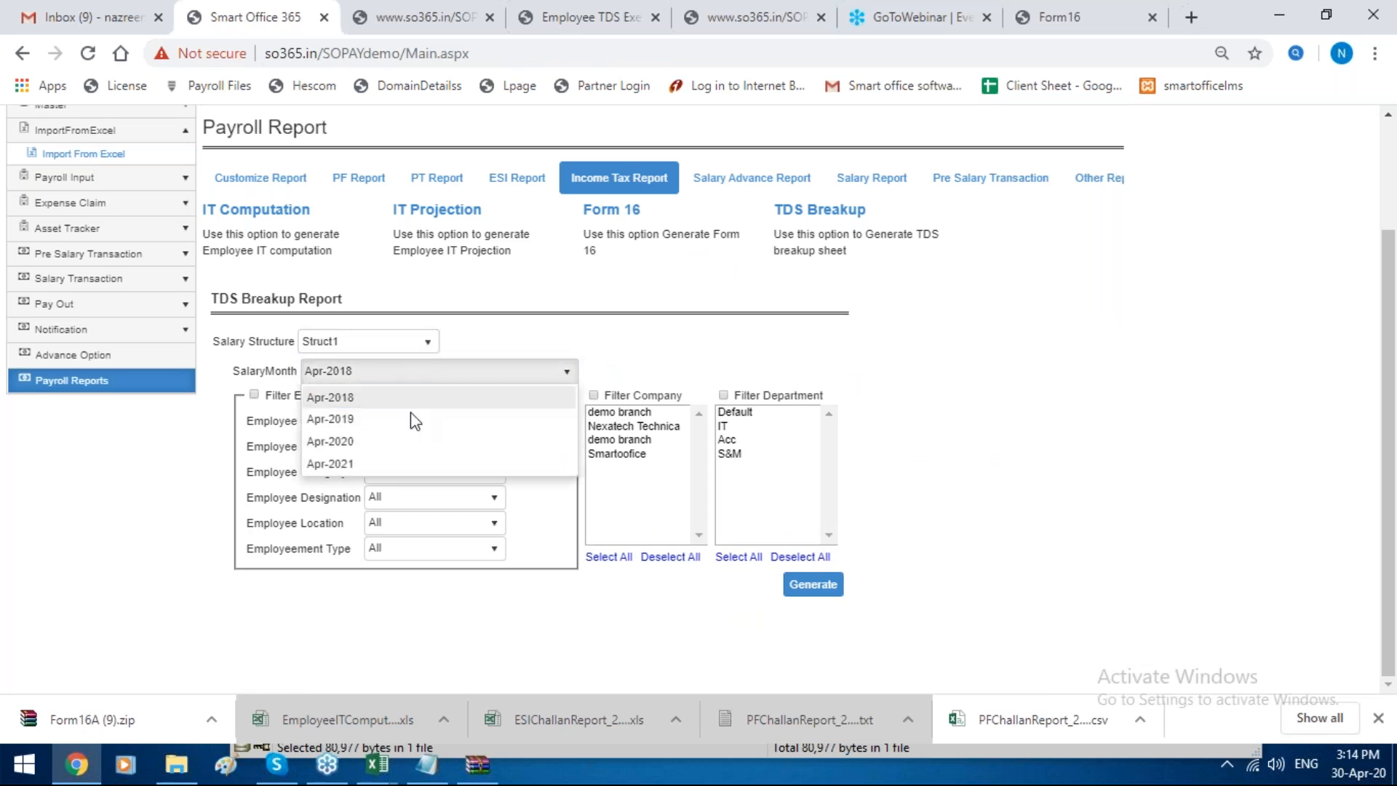
pyautogui.click(413, 419)
pyautogui.click(811, 584)
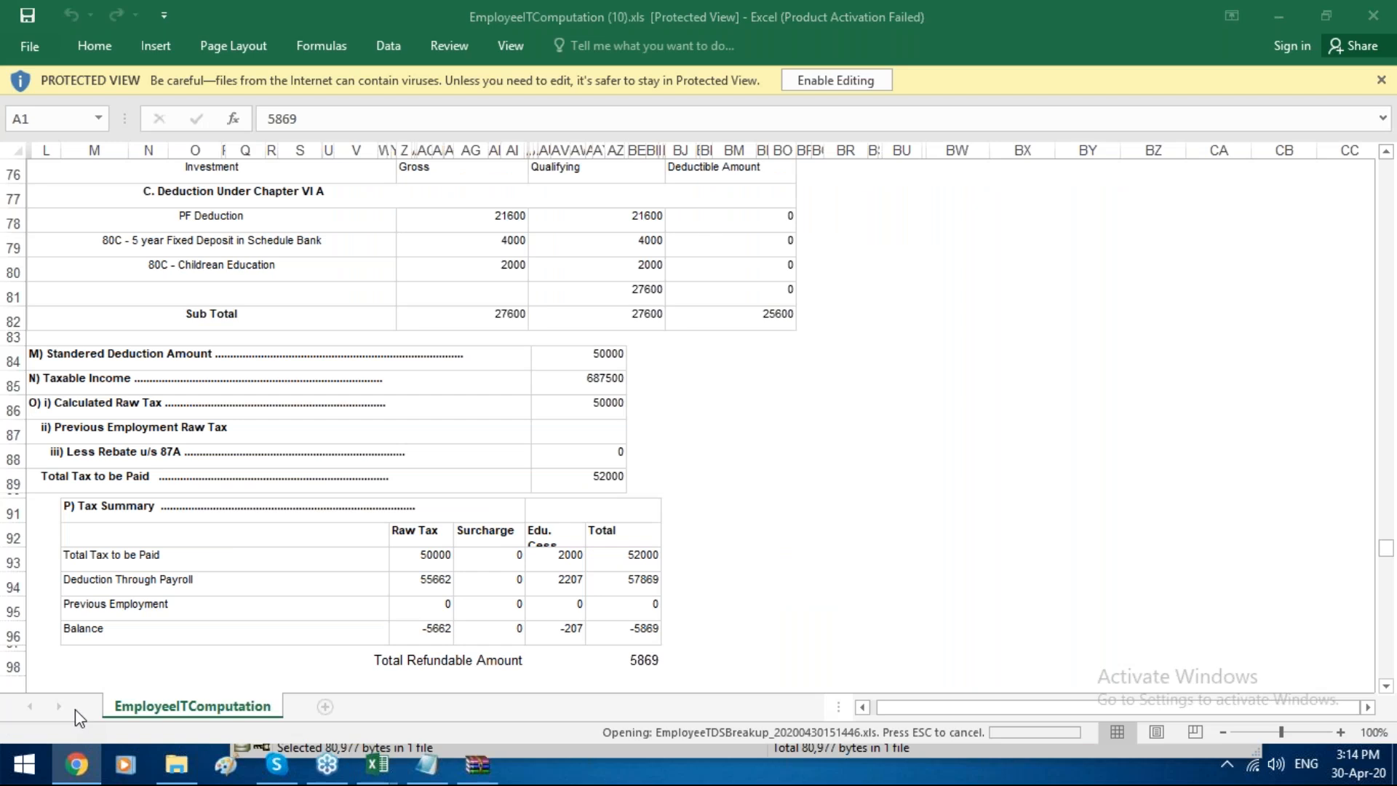
# Step: Switch to Excel and open EmployeeTDSBreakup_20200430151446.xls, accepting the file format mismatch
pyautogui.click(378, 776)
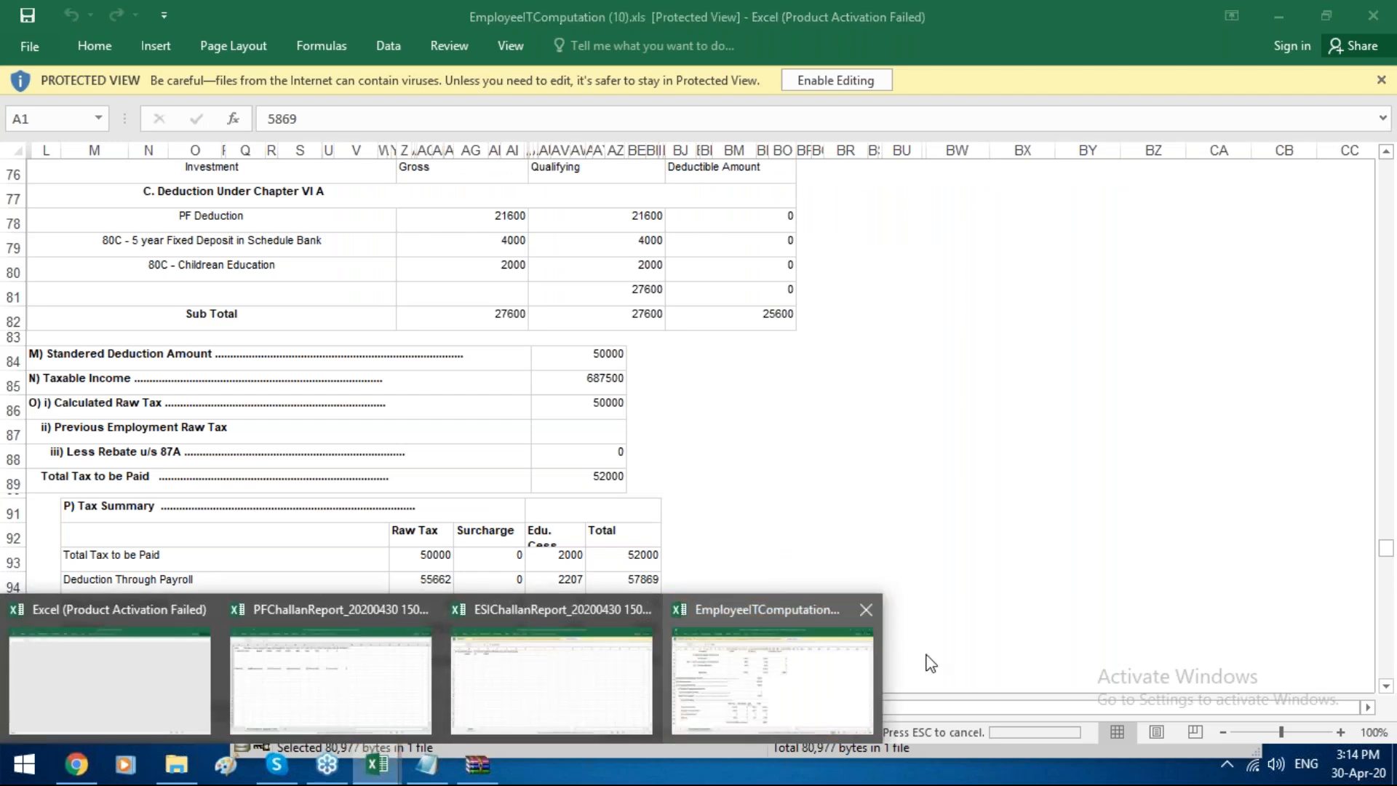
pyautogui.click(801, 659)
pyautogui.click(623, 439)
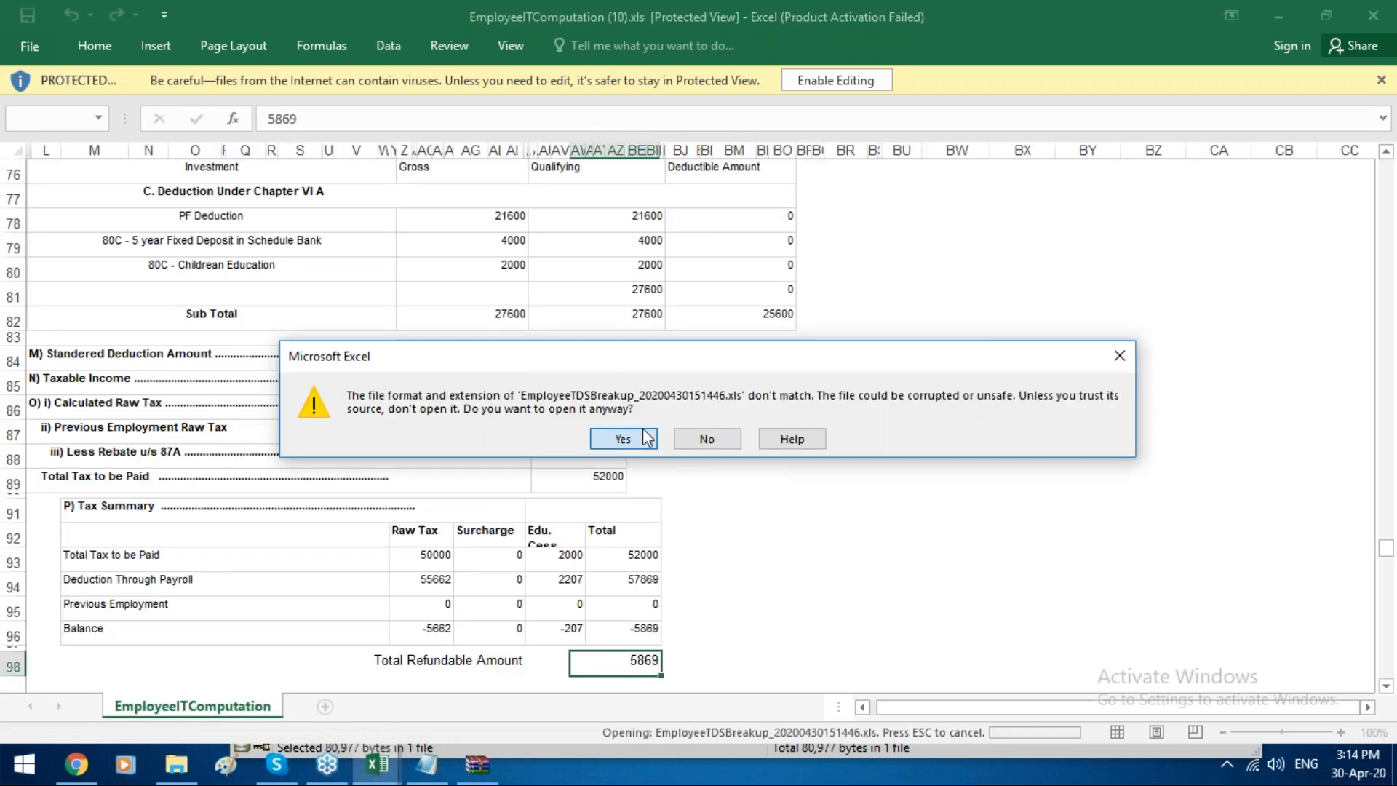
pyautogui.click(627, 438)
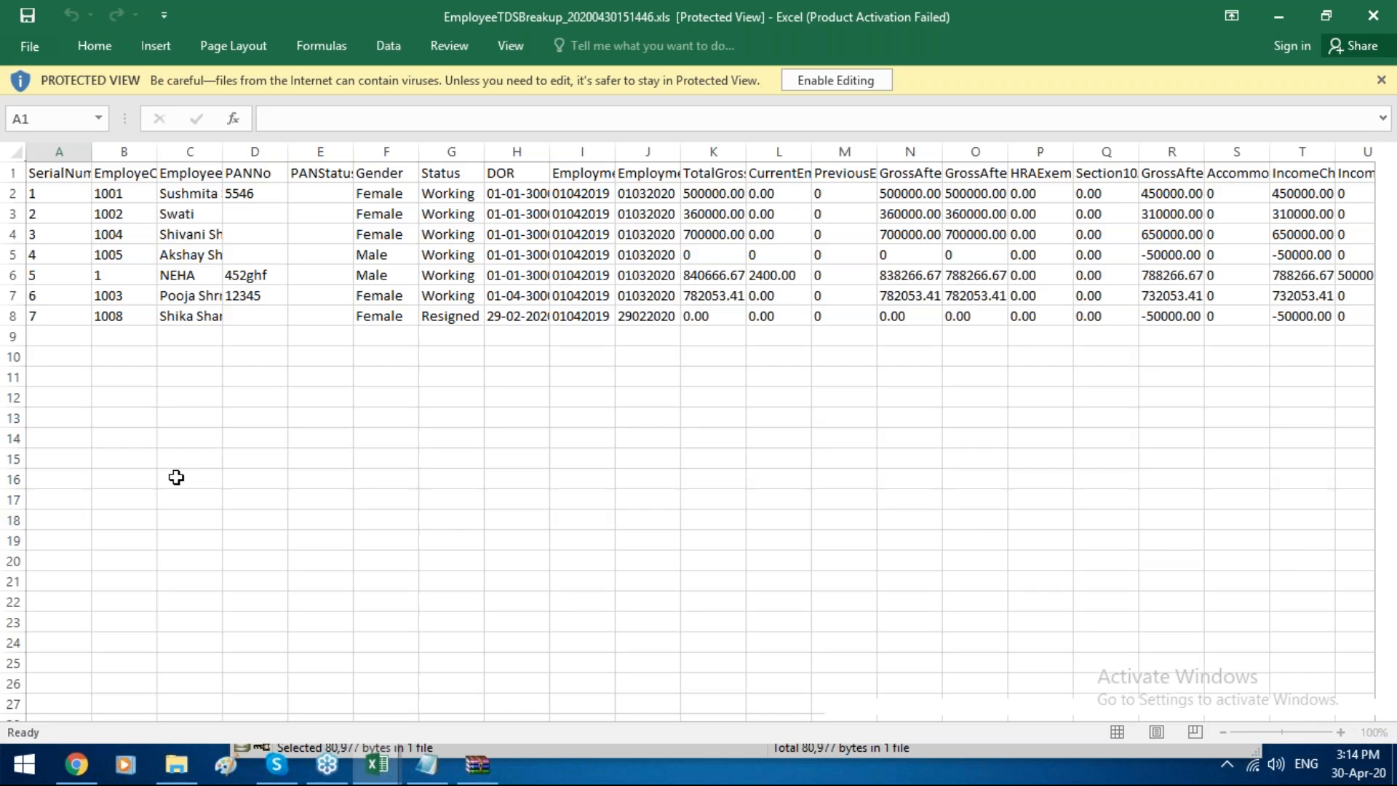
# Step: Examine the column headings of the TDS breakup's Summary sheet across to Chapter6A
pyautogui.press('Right')
pyautogui.press('Right')
pyautogui.press('Right')
pyautogui.press('Right')
pyautogui.press('Right')
pyautogui.press('Right')
pyautogui.press('Right')
pyautogui.press('Right')
pyautogui.press('Right')
pyautogui.press('Right')
pyautogui.press('Right')
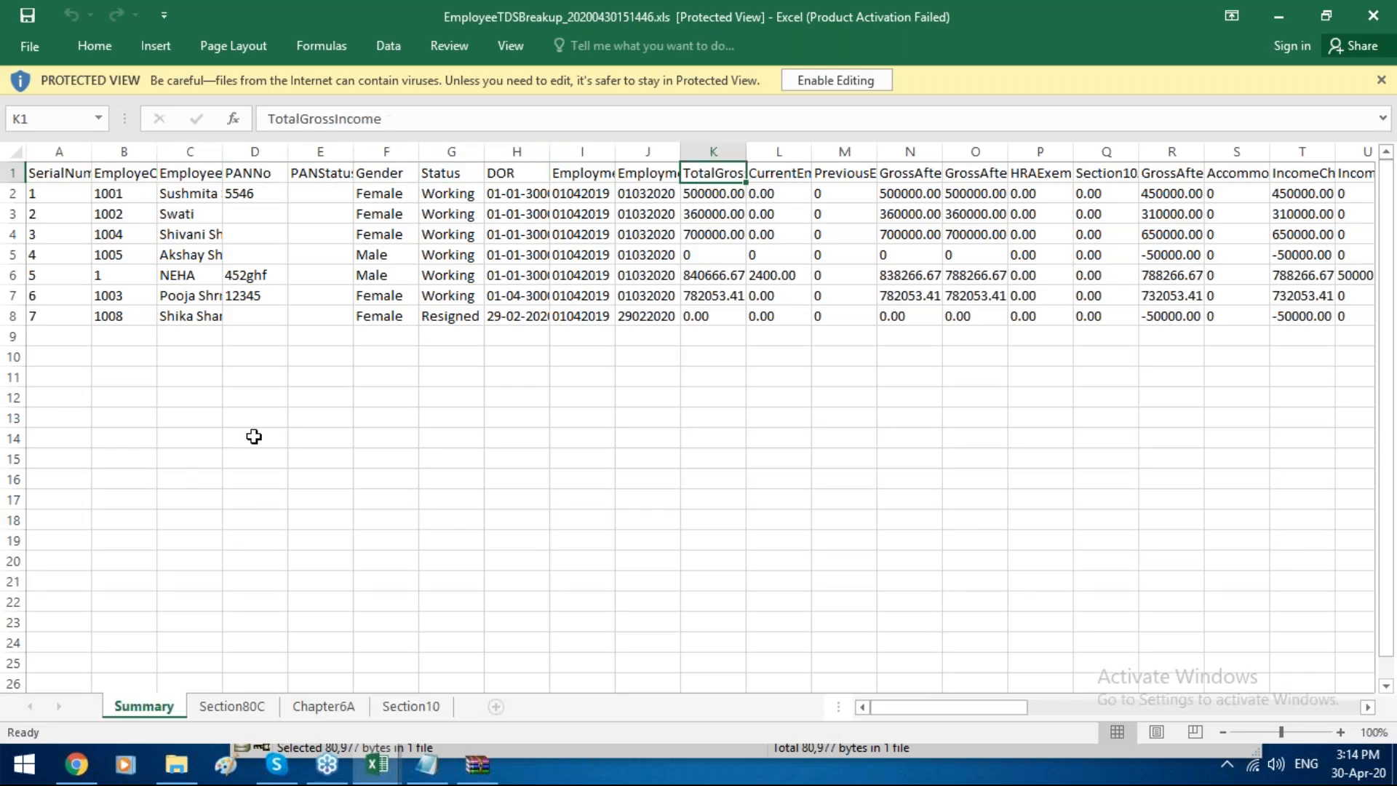
pyautogui.press('Right')
pyautogui.press('Right')
pyautogui.press('Right')
pyautogui.press('Right')
pyautogui.press('Right')
pyautogui.press('Right')
pyautogui.press('Right')
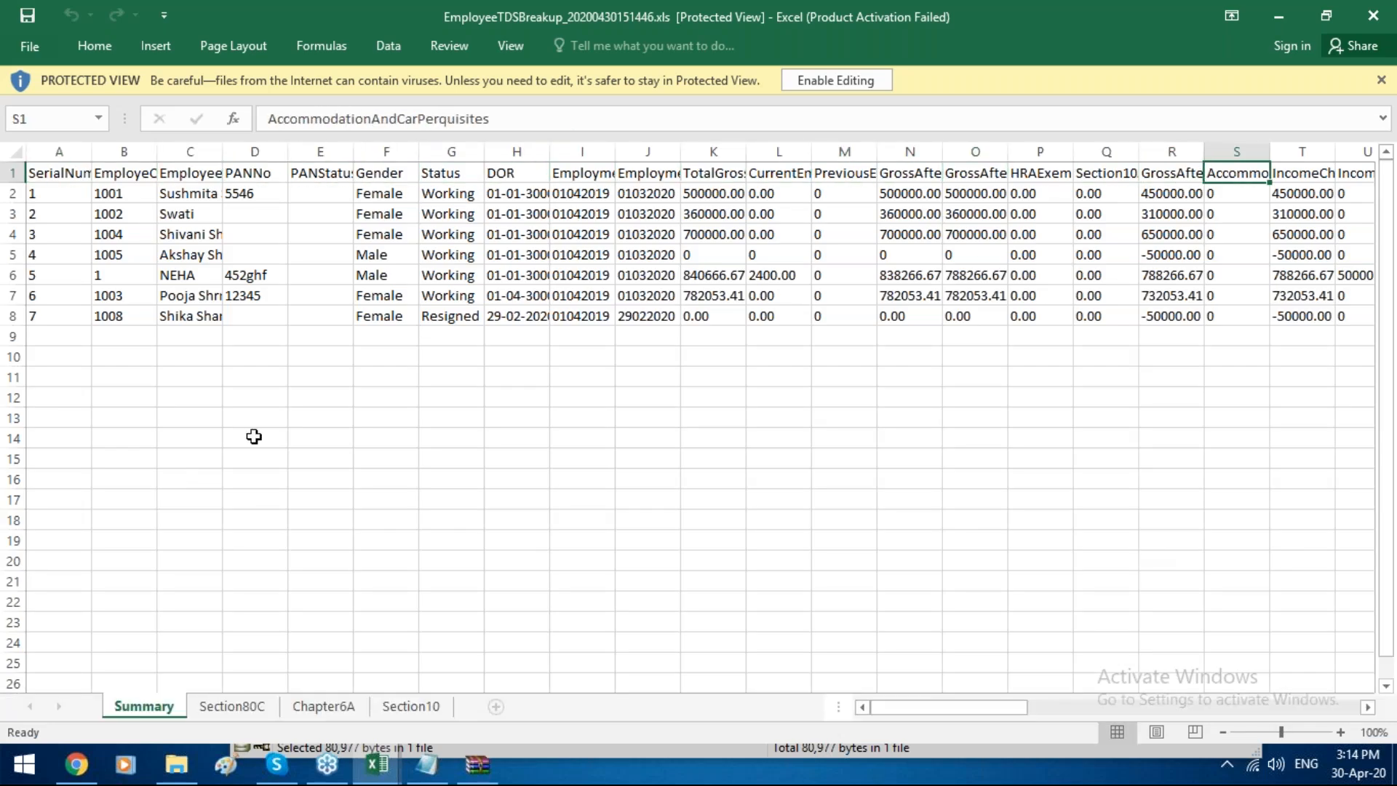
pyautogui.press('Right')
pyautogui.press('Right')
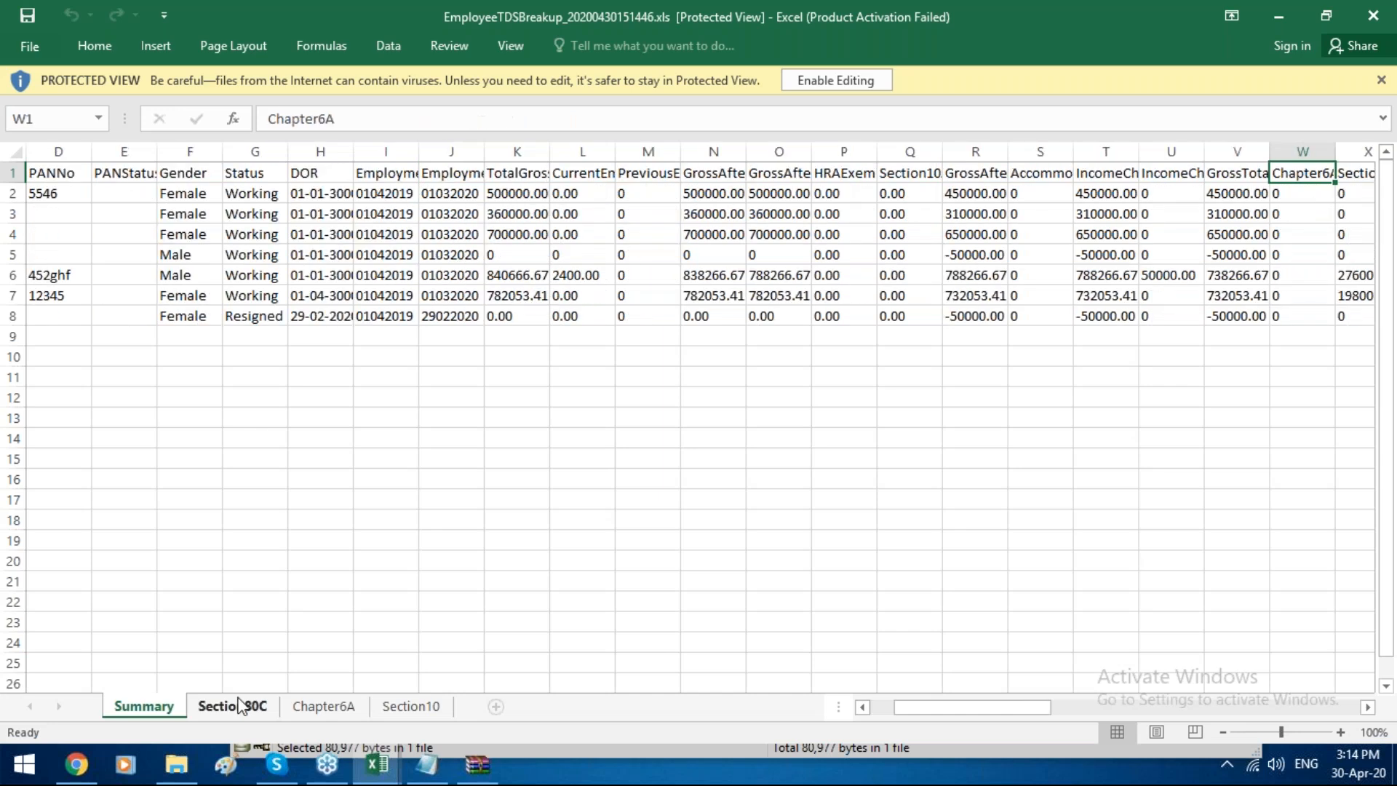
# Step: View the Section80C, Chapter6A and Section10 sheets of the TDS breakup workbook
pyautogui.click(240, 705)
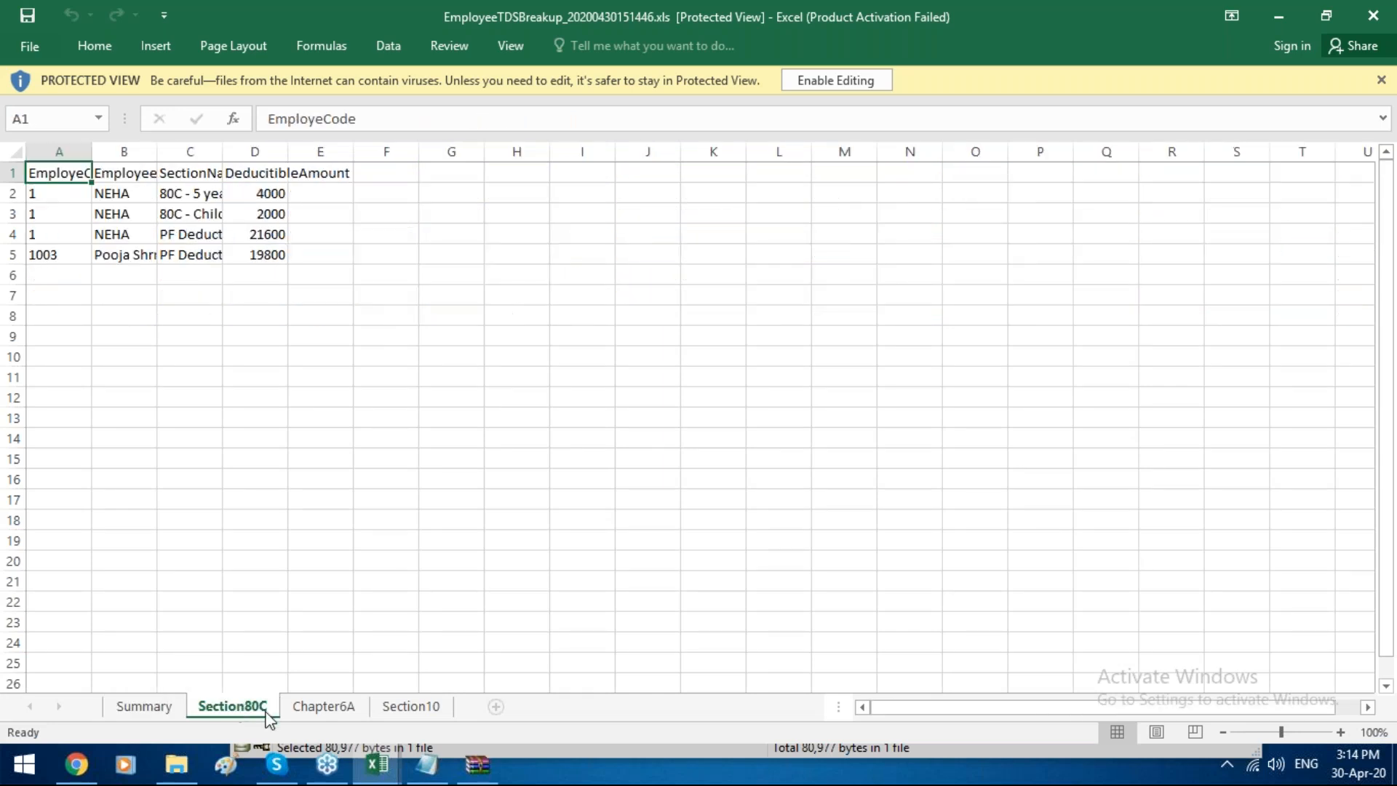
pyautogui.click(307, 706)
pyautogui.click(441, 707)
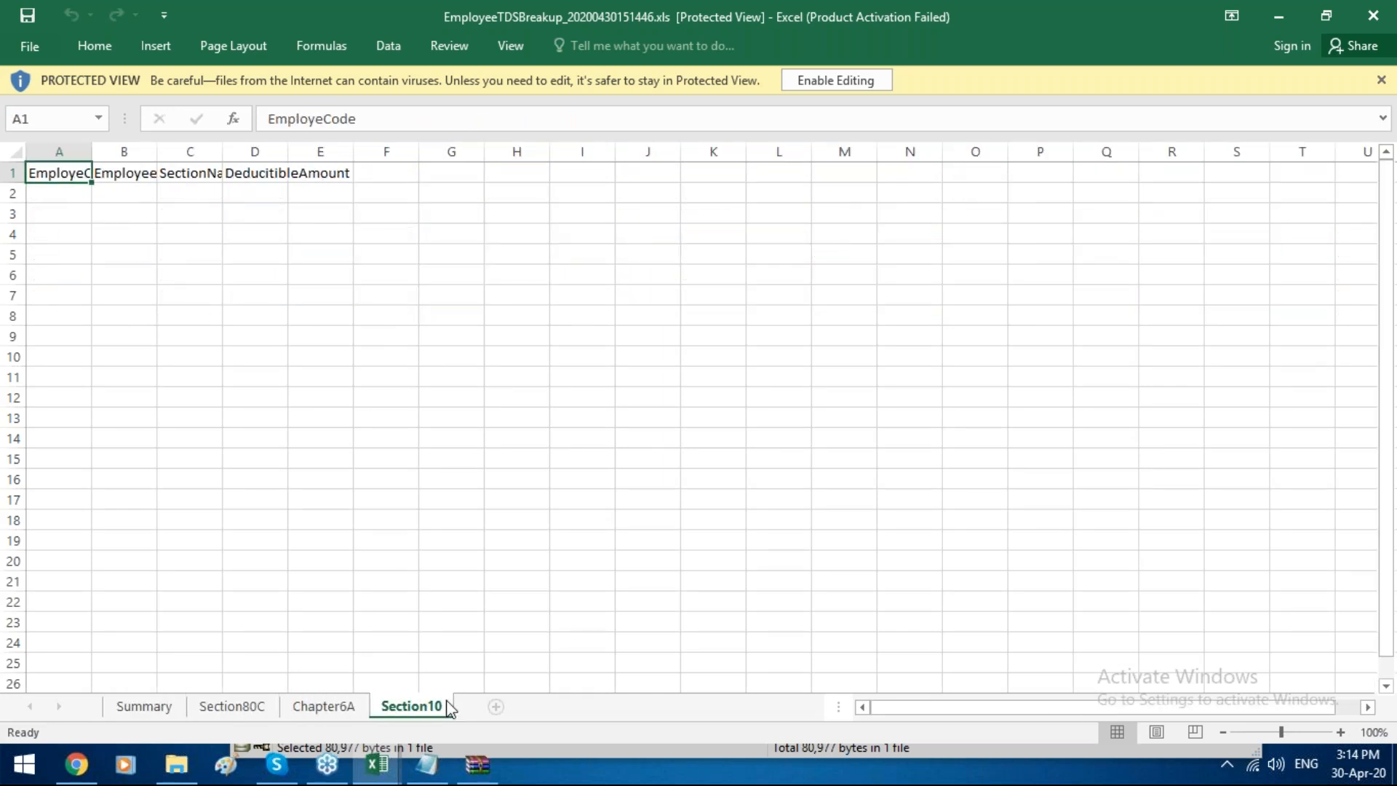
# Step: Switch back to Smart Office 365 and open the Employee Additional Earning allotment form under the pre-salary transactions
pyautogui.click(101, 771)
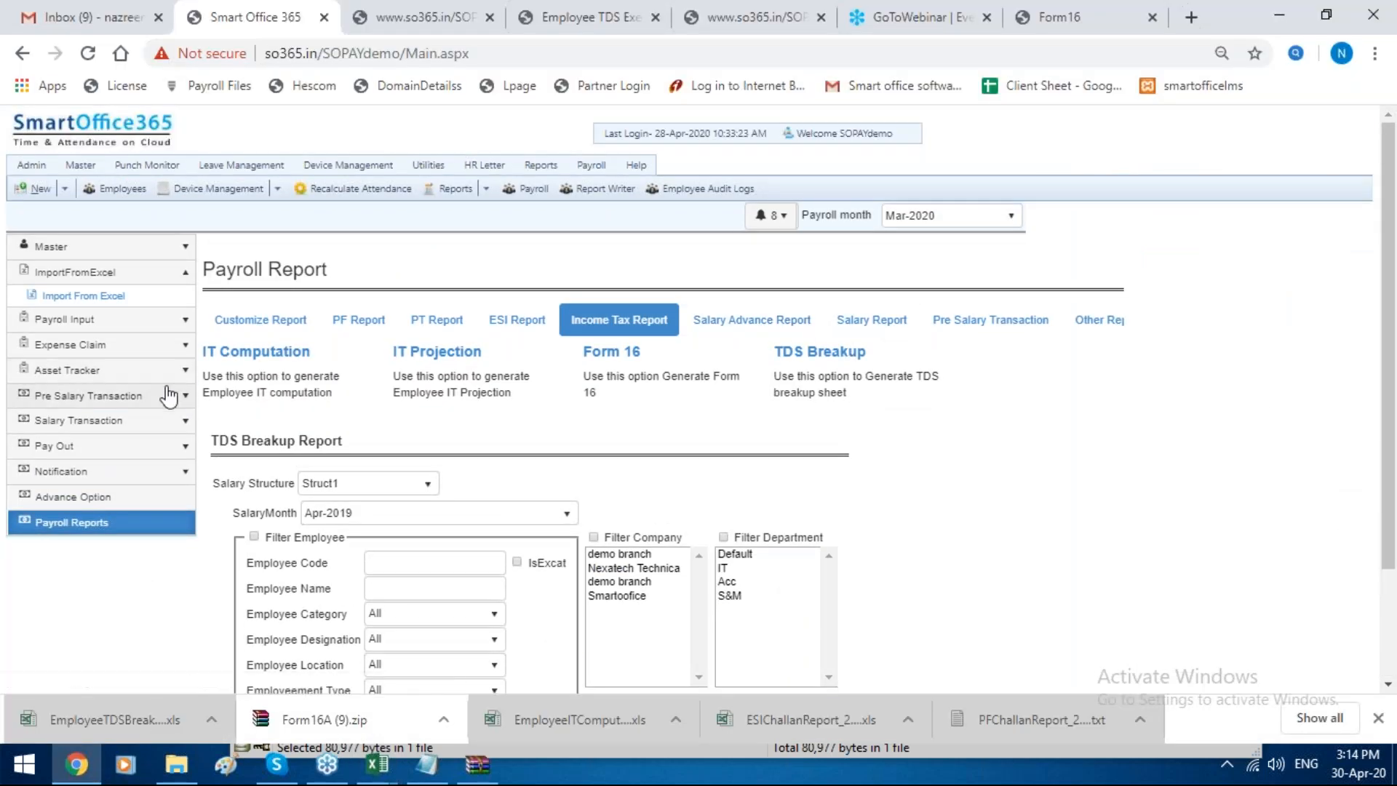
pyautogui.click(169, 396)
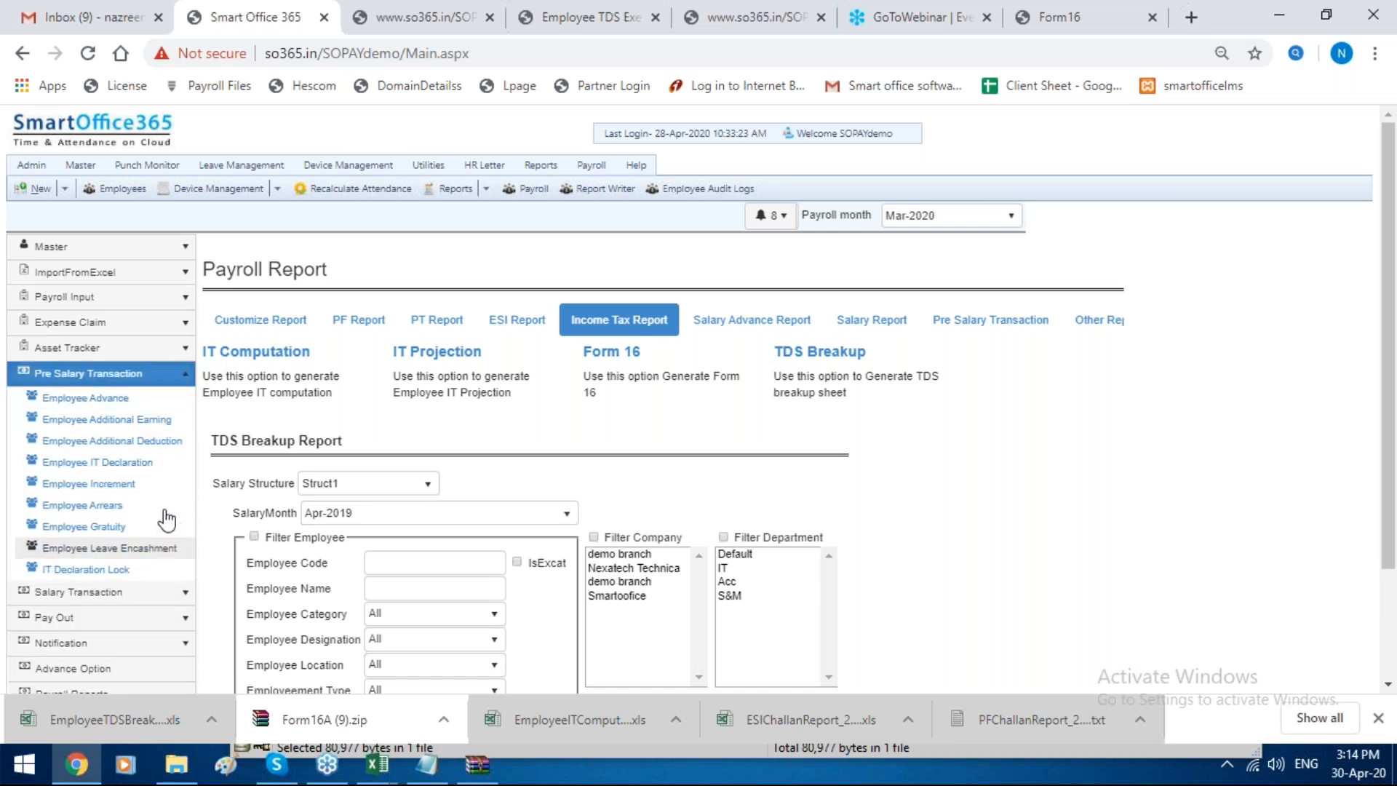
pyautogui.click(171, 421)
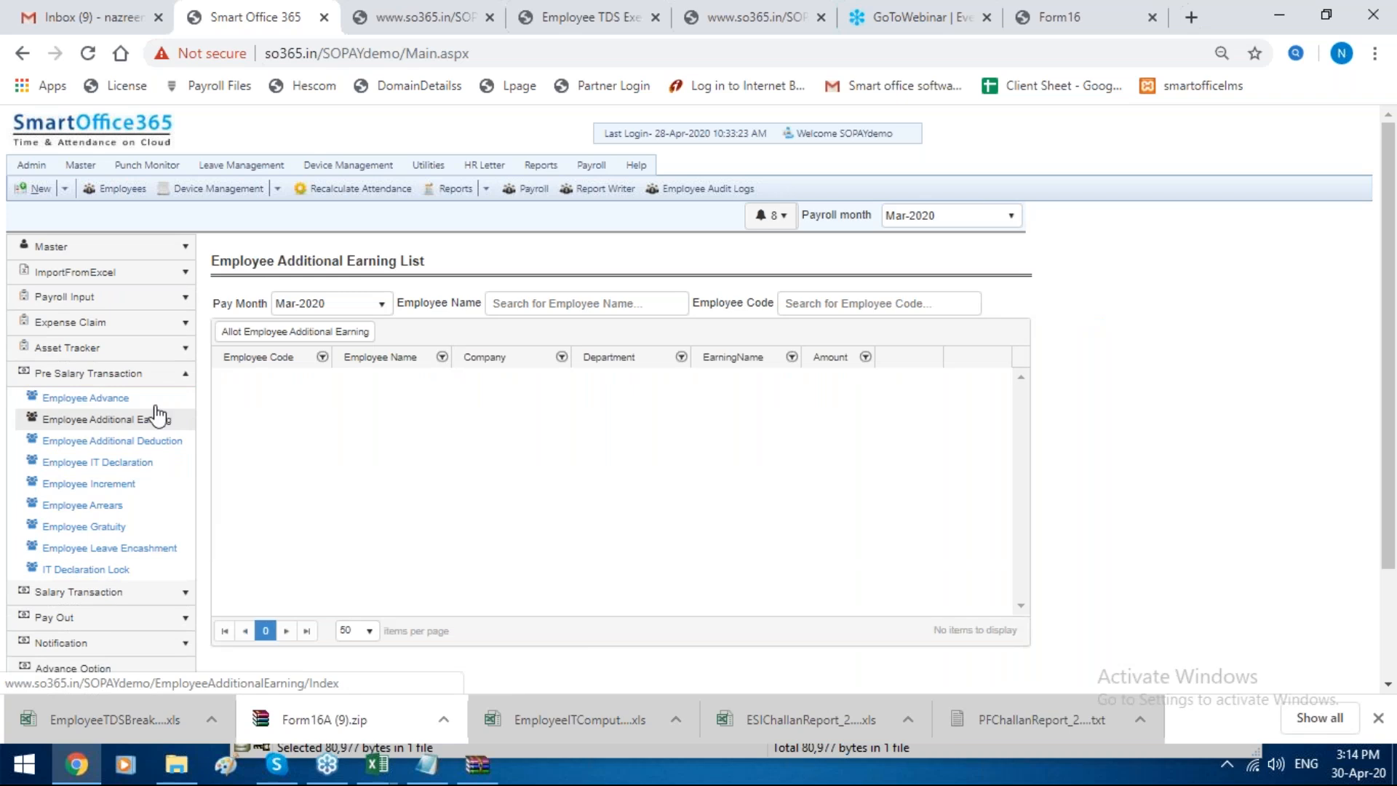
pyautogui.click(294, 332)
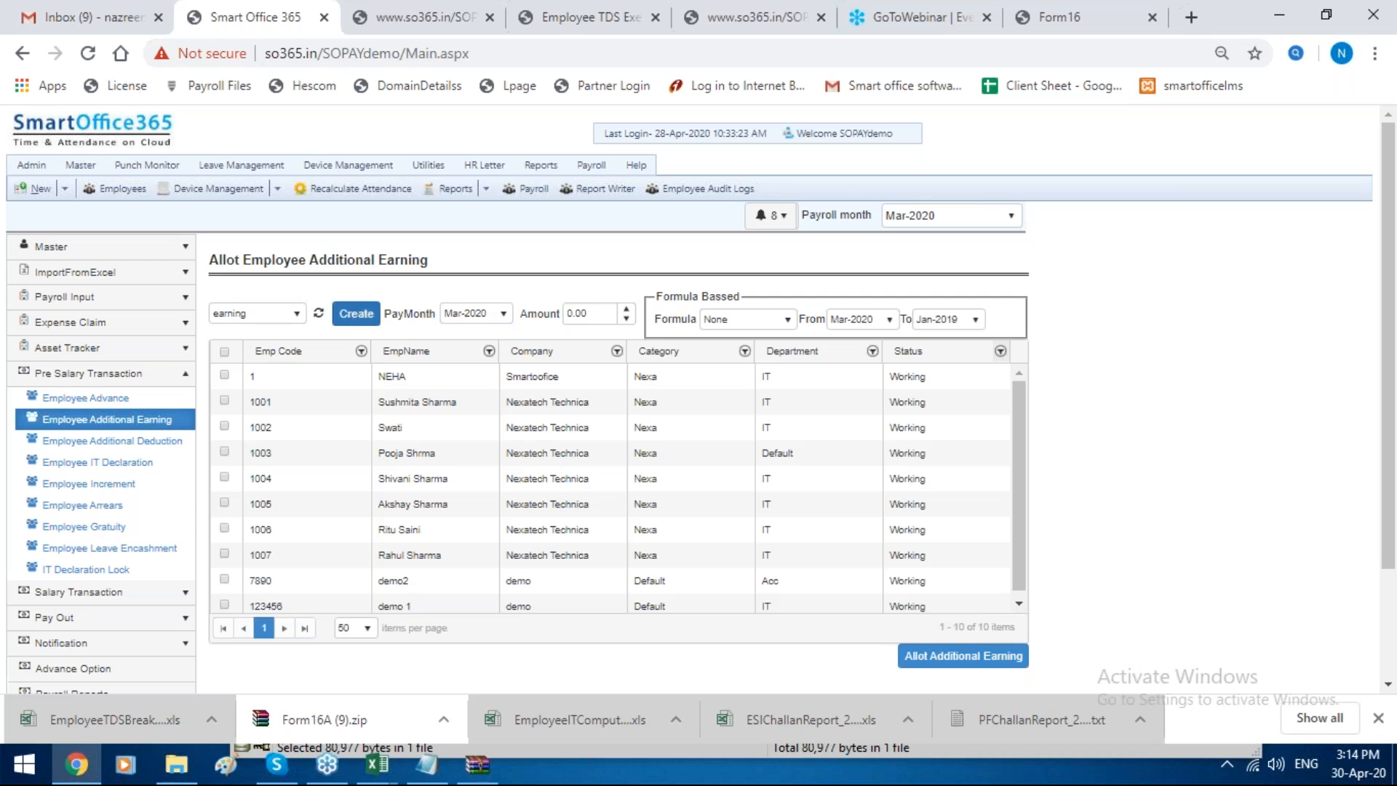
# Step: Start a new additional earning record, enter bonus as its name, and discard the record
pyautogui.click(348, 318)
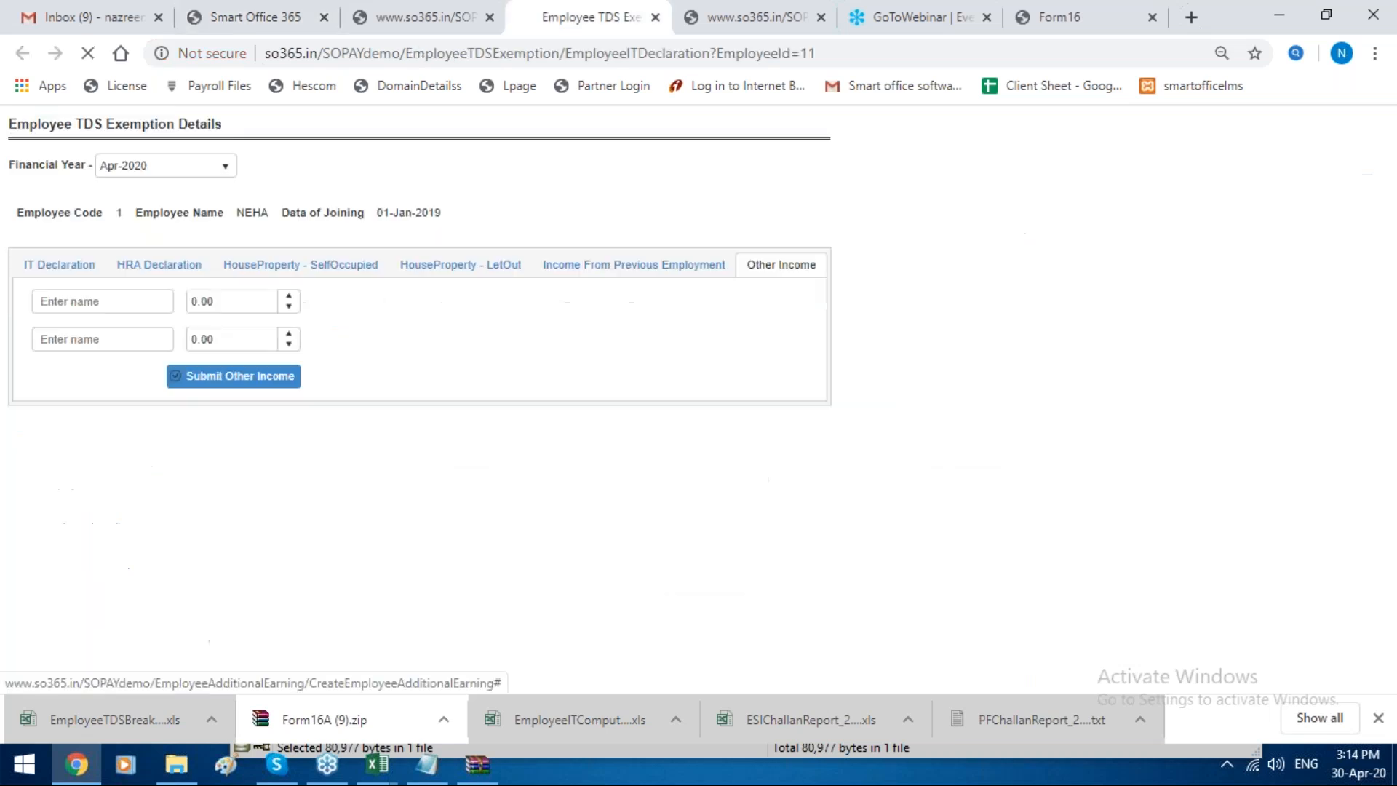
pyautogui.click(81, 174)
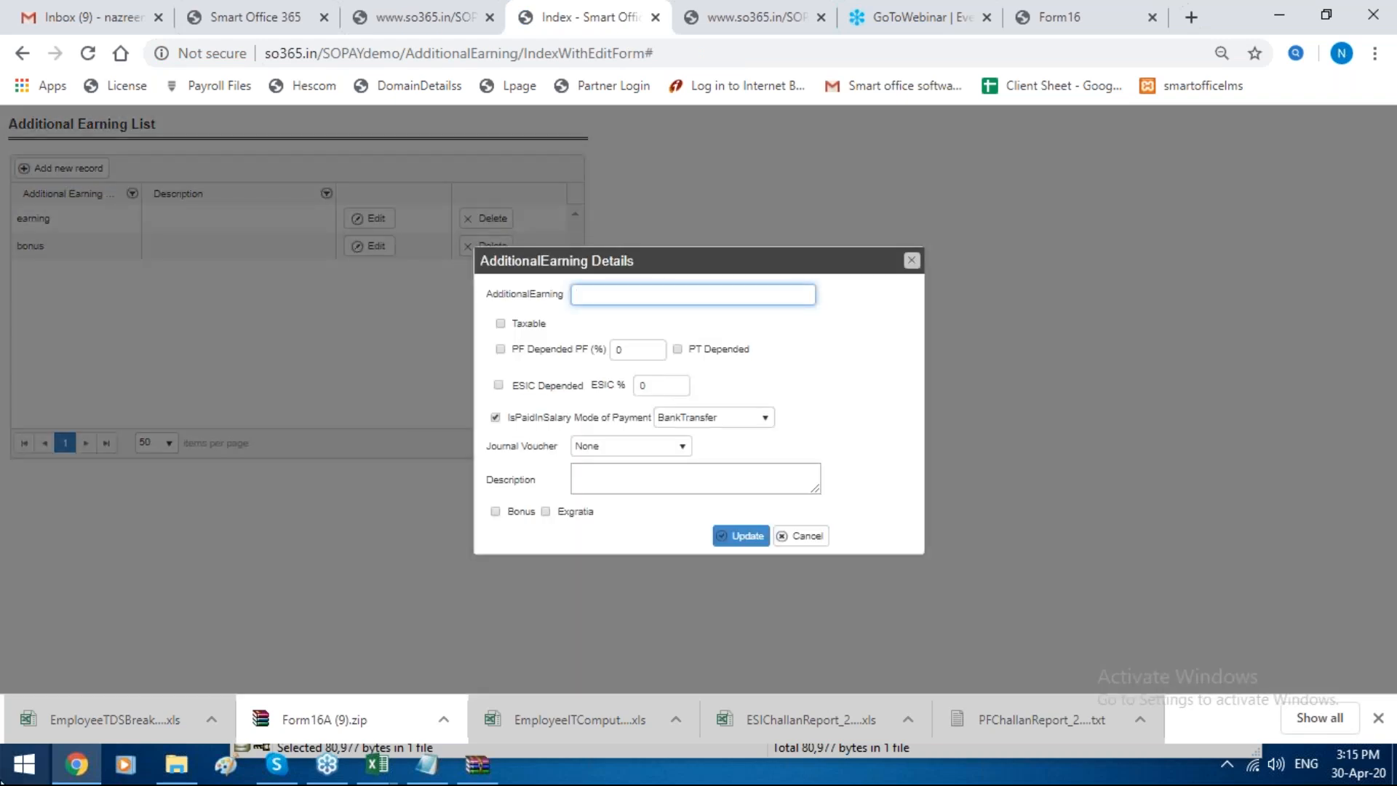
pyautogui.write('bonus')
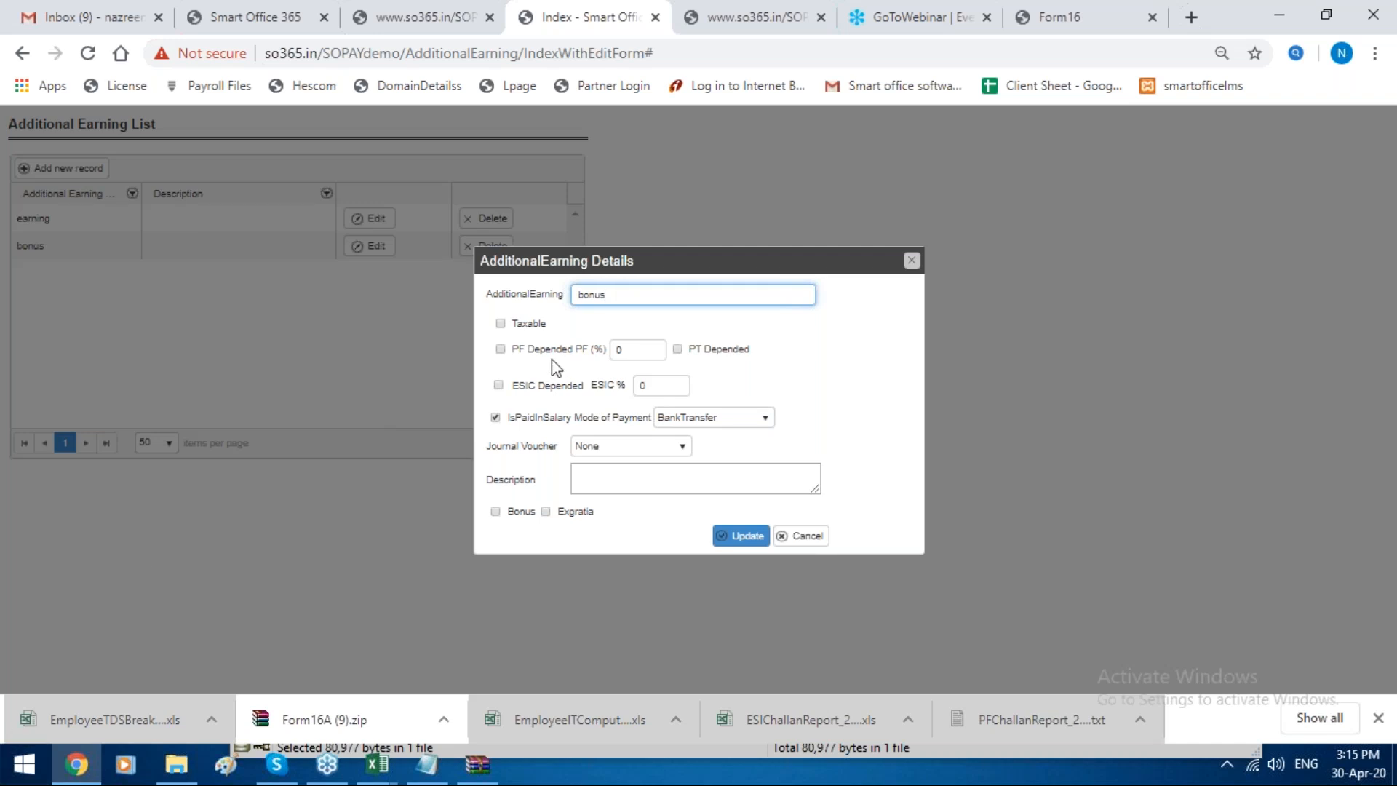
pyautogui.click(530, 326)
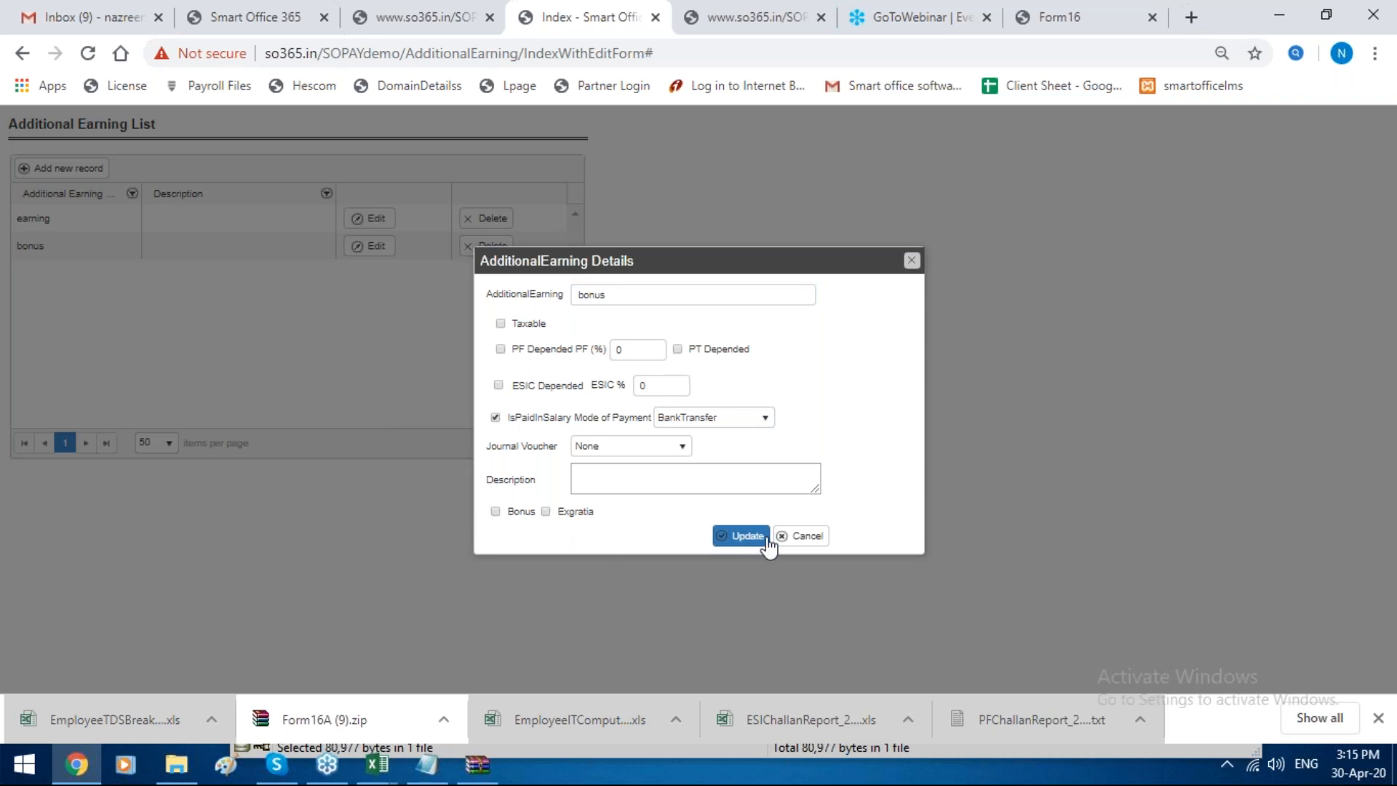
pyautogui.click(911, 260)
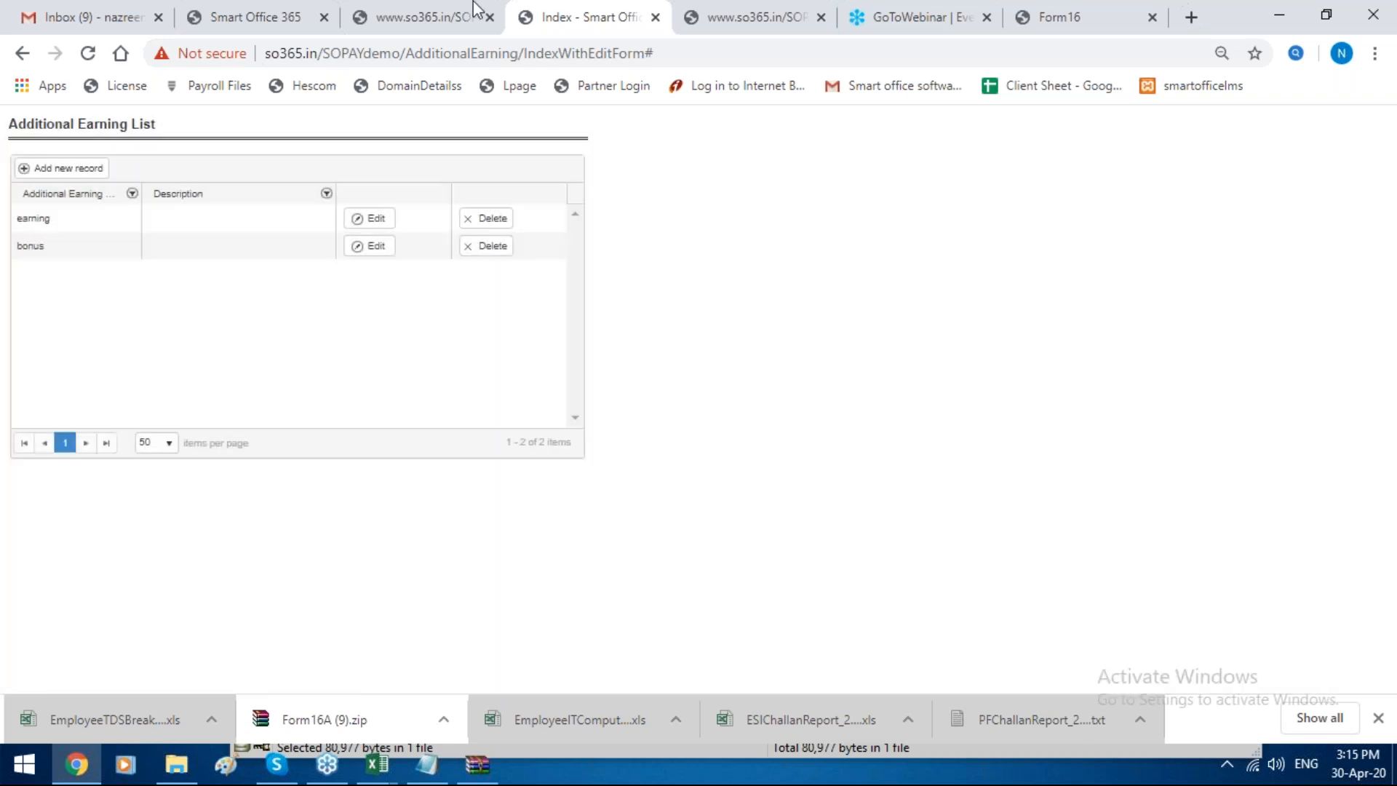
# Step: Return to the Allot Employee Additional Earning page and choose bonus as the earning
pyautogui.click(473, 9)
pyautogui.click(278, 19)
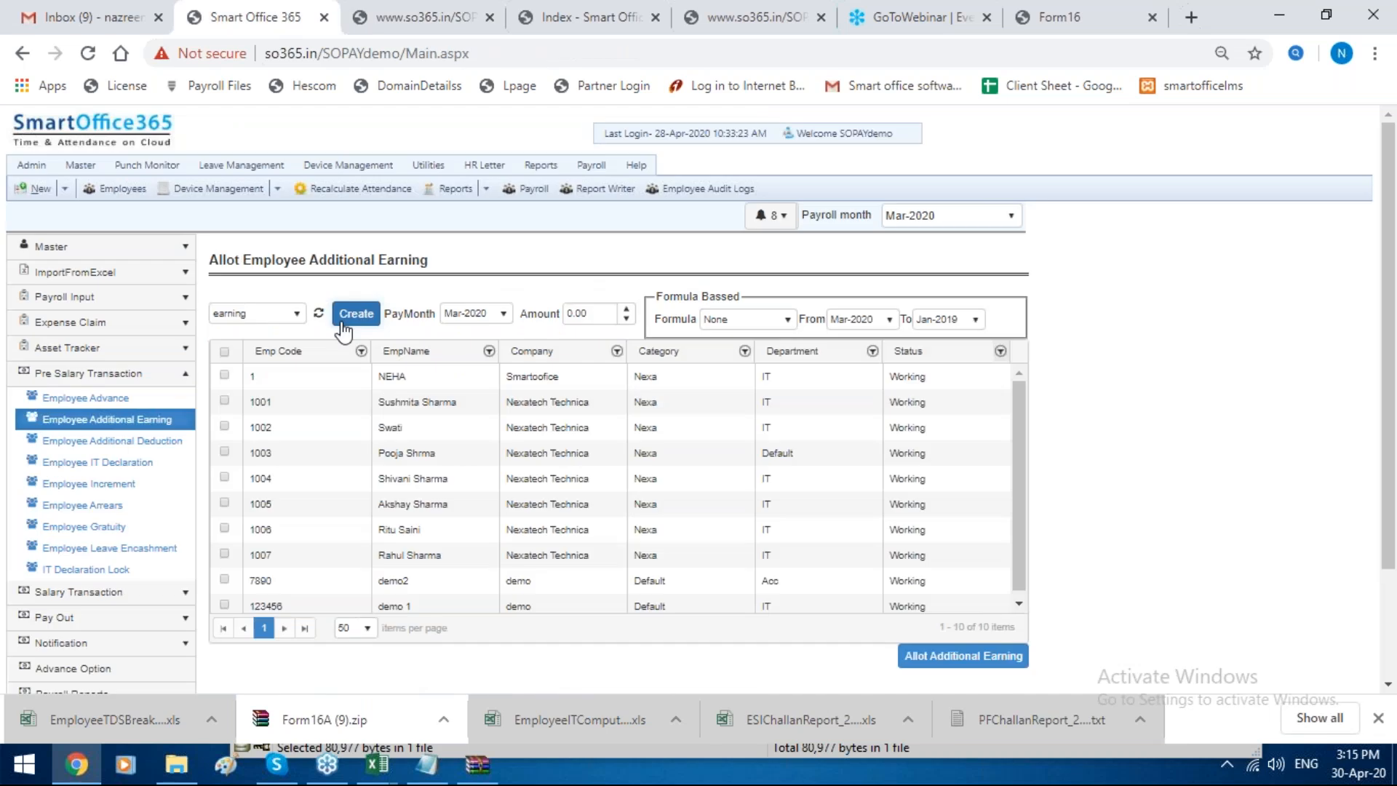
pyautogui.click(275, 321)
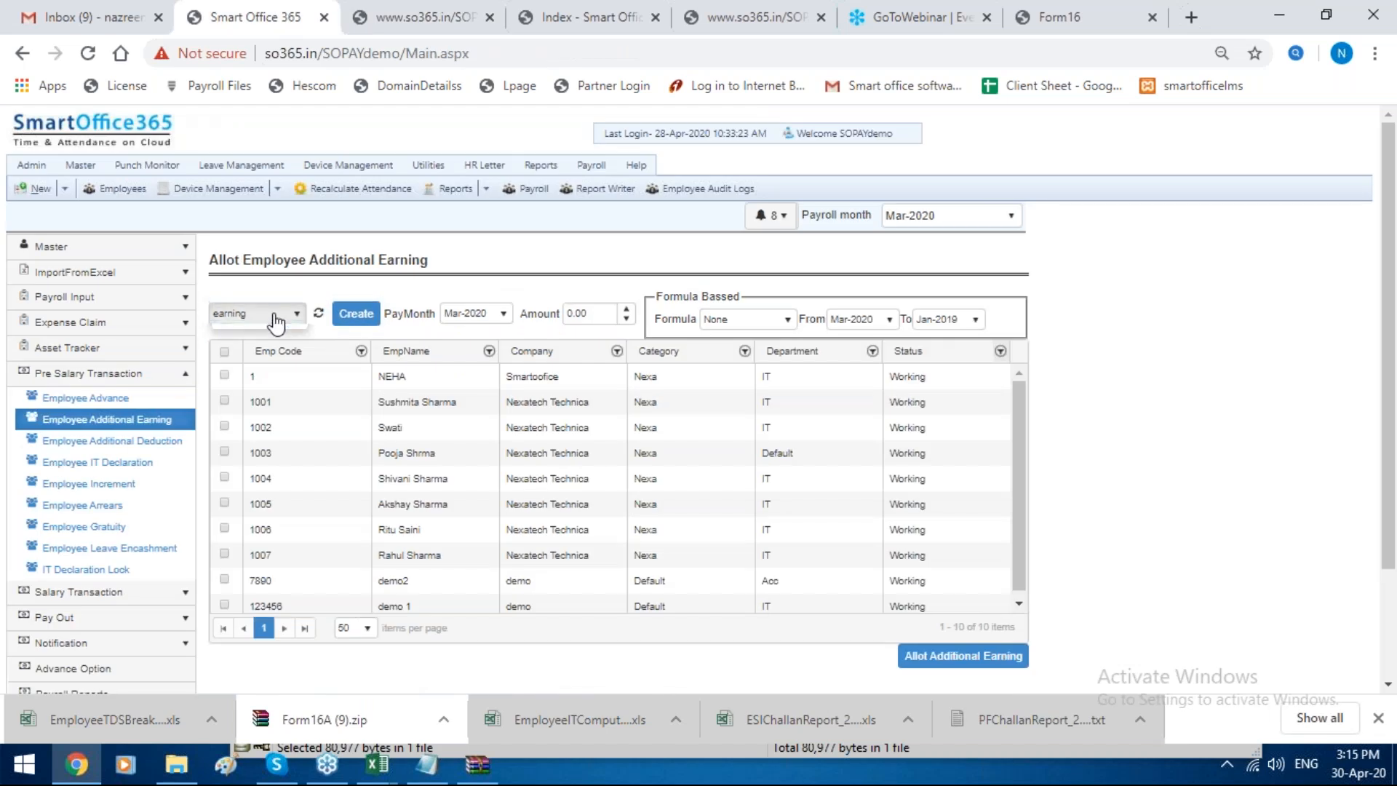
pyautogui.click(264, 352)
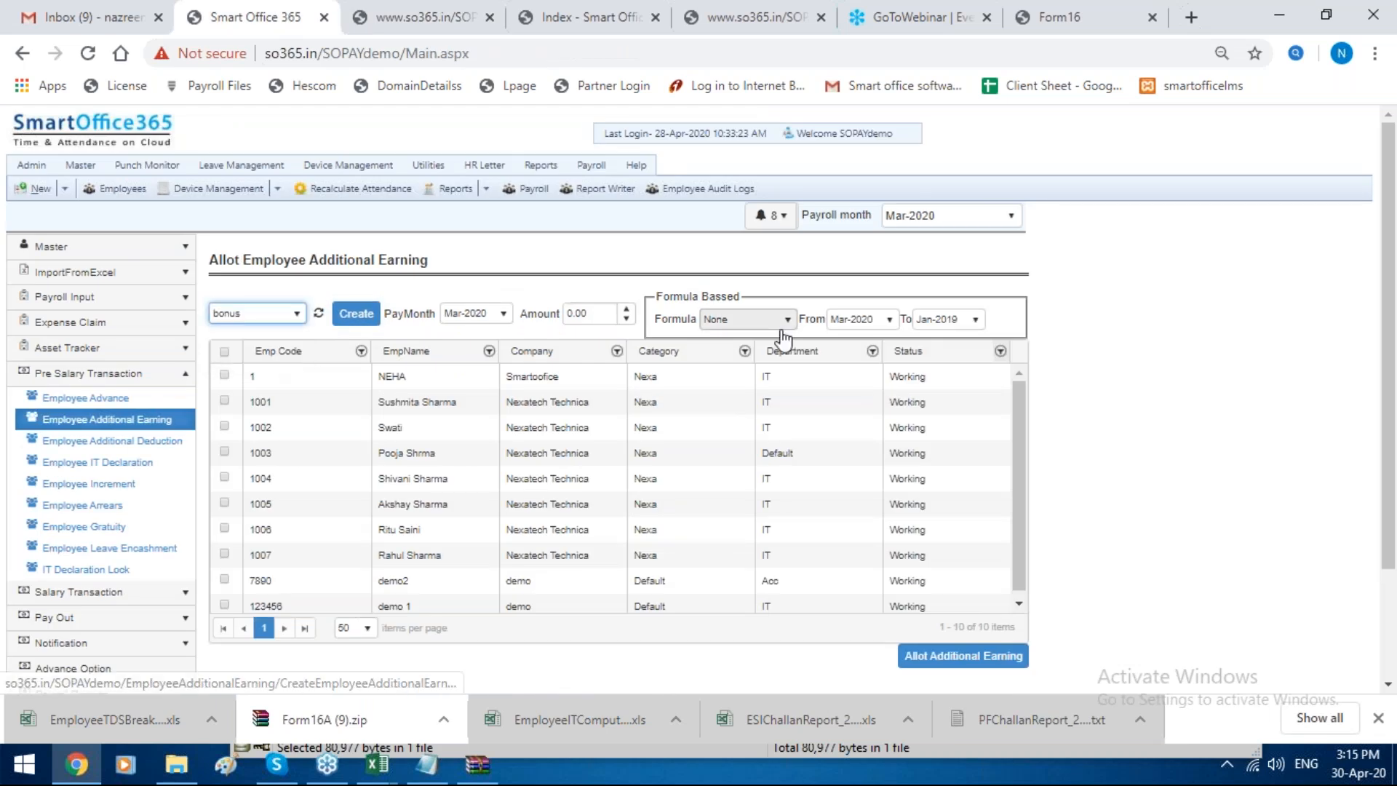
# Step: Base the bonus on basic Formula starting from Sep-2019, select the employee in the first row, and clear the amount for entry
pyautogui.click(749, 319)
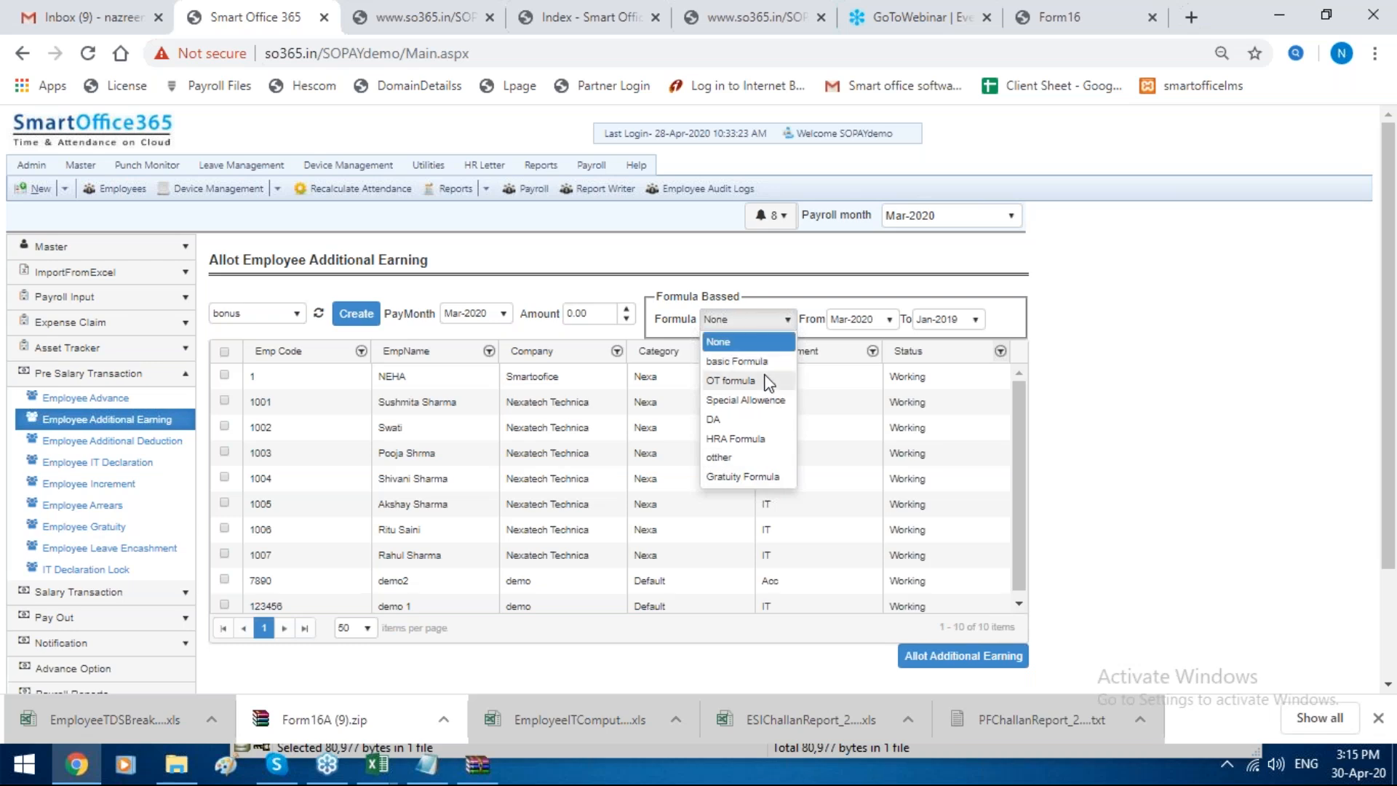
pyautogui.click(767, 381)
pyautogui.click(756, 319)
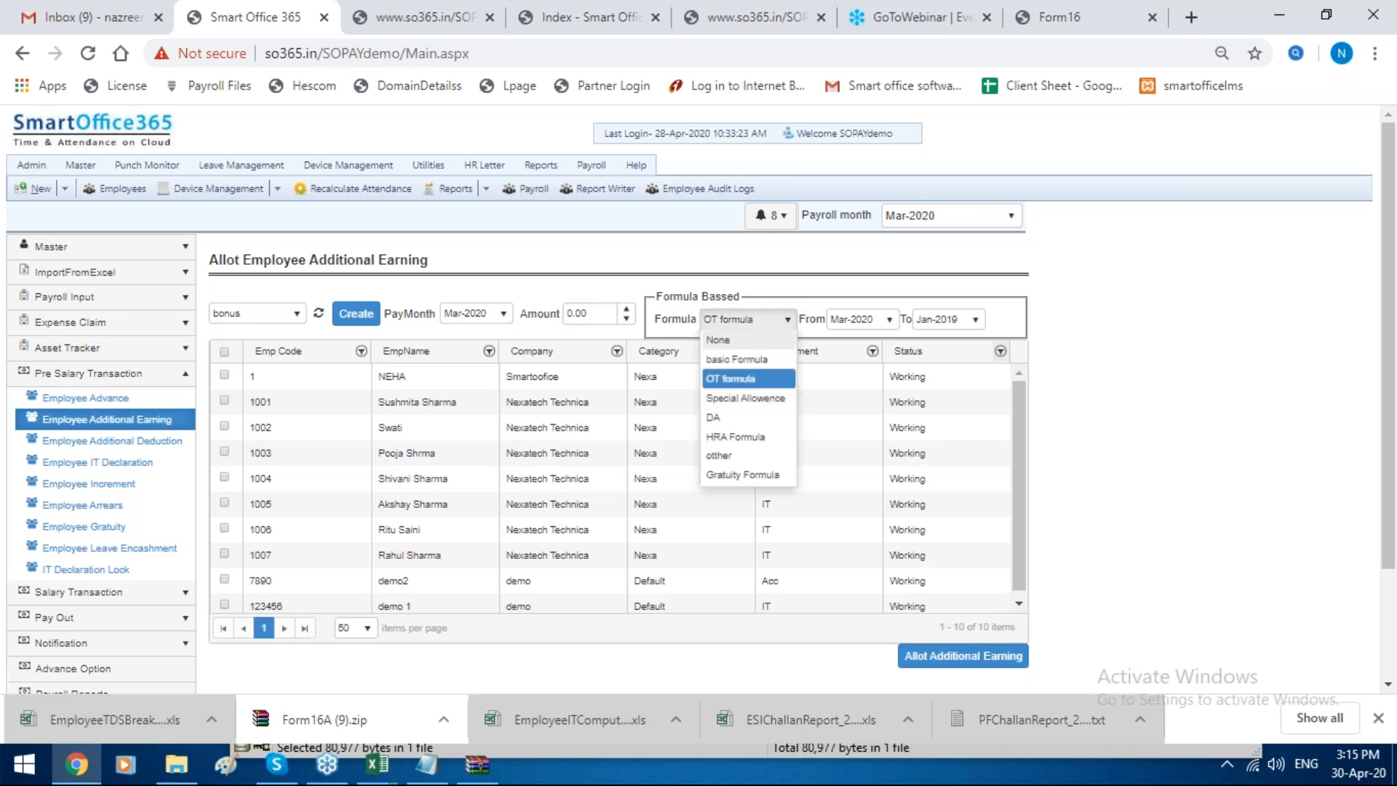
pyautogui.click(775, 358)
pyautogui.click(860, 318)
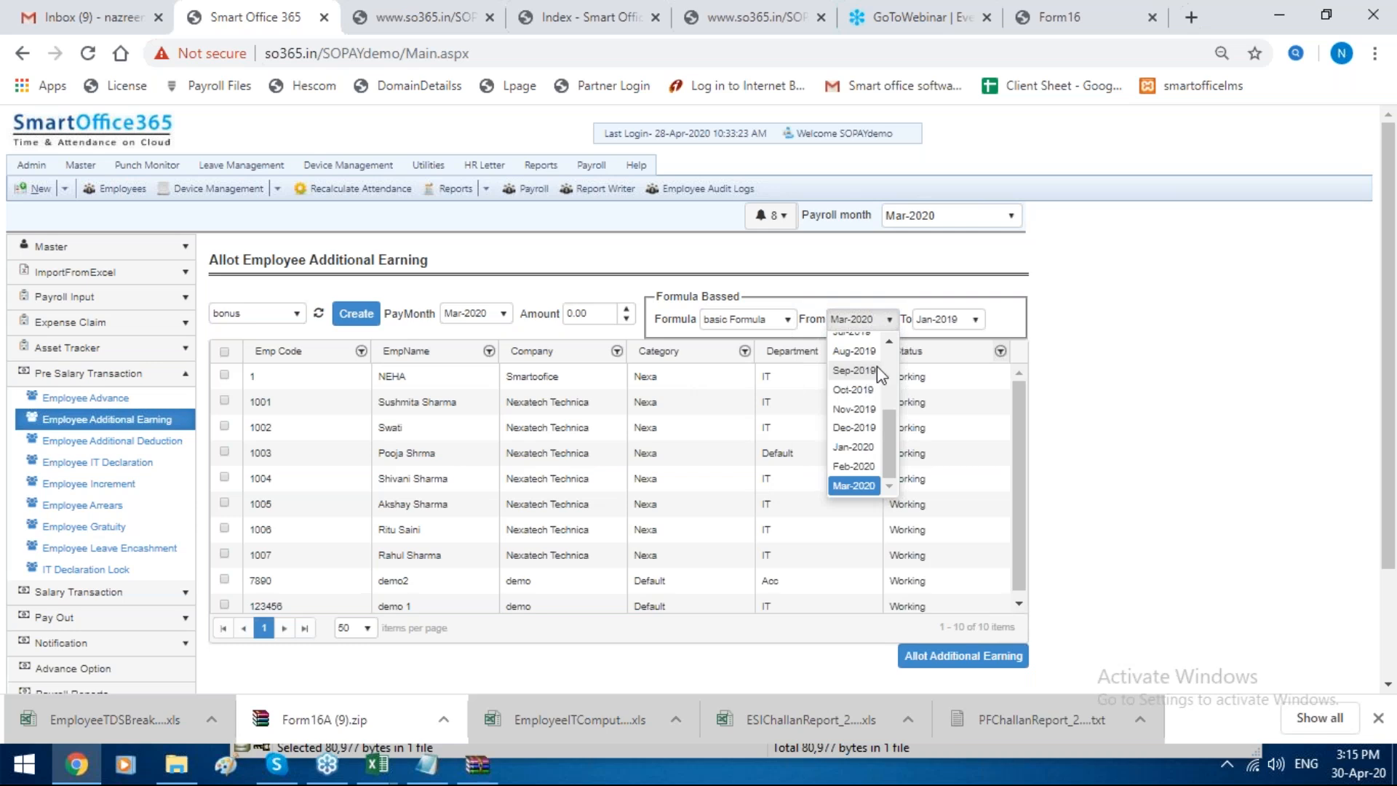
pyautogui.click(875, 366)
pyautogui.click(956, 318)
pyautogui.click(956, 319)
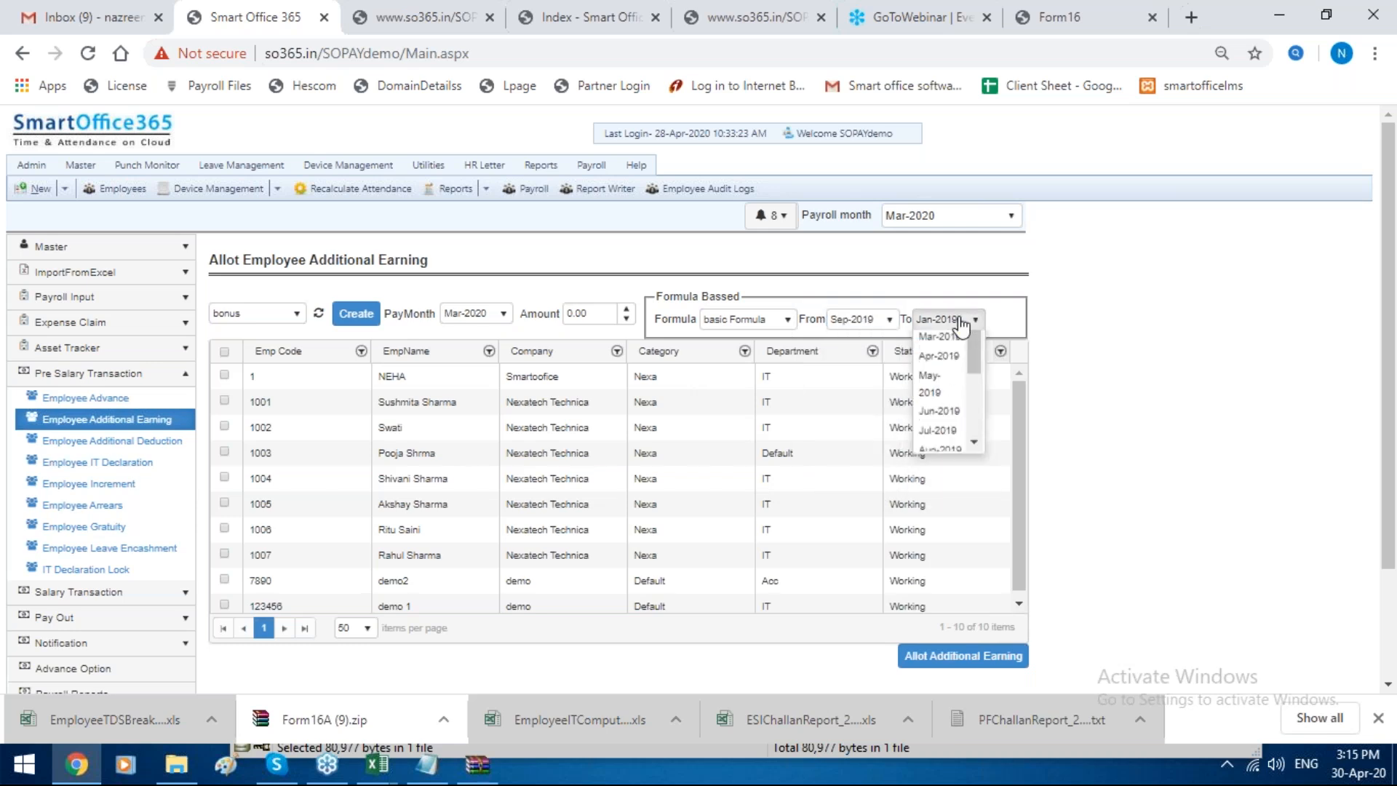
pyautogui.click(224, 374)
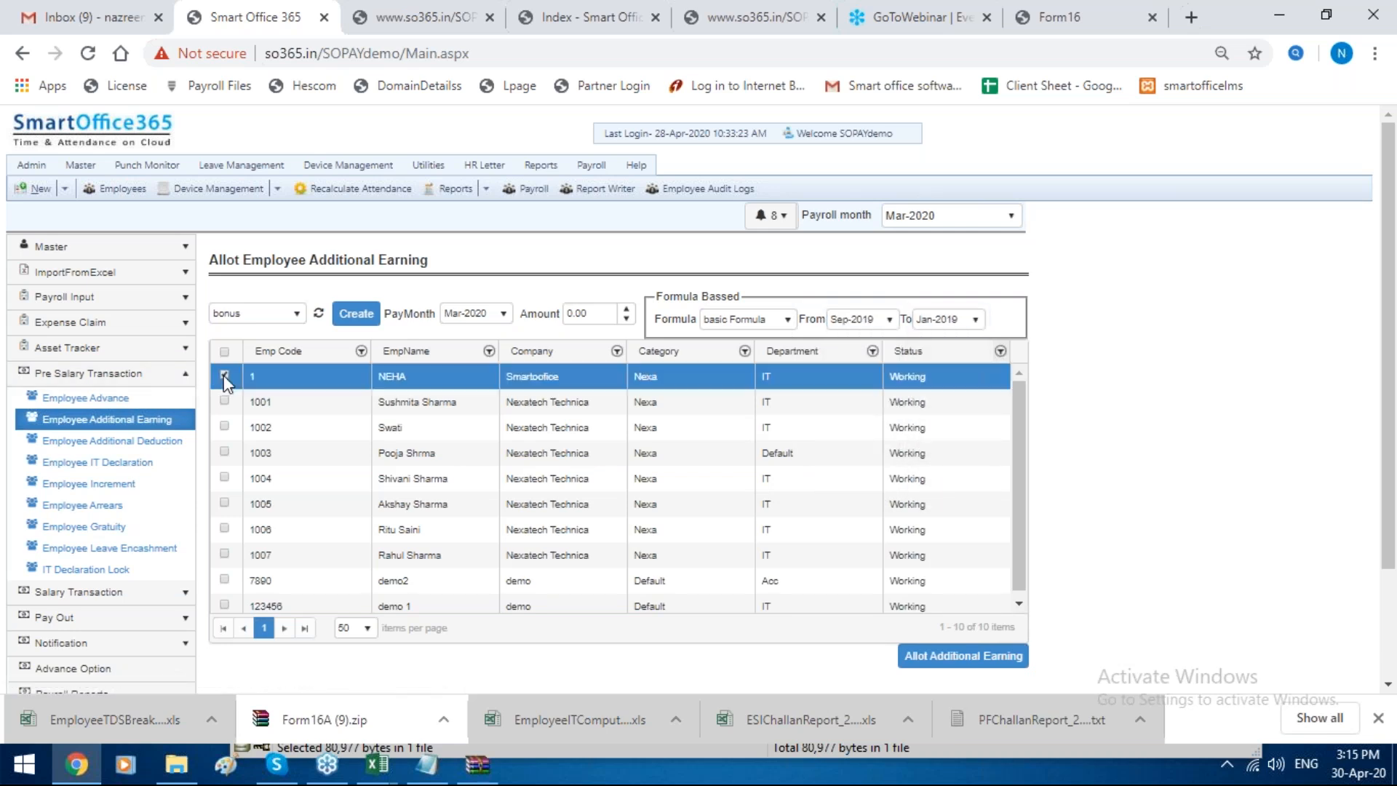
pyautogui.click(598, 317)
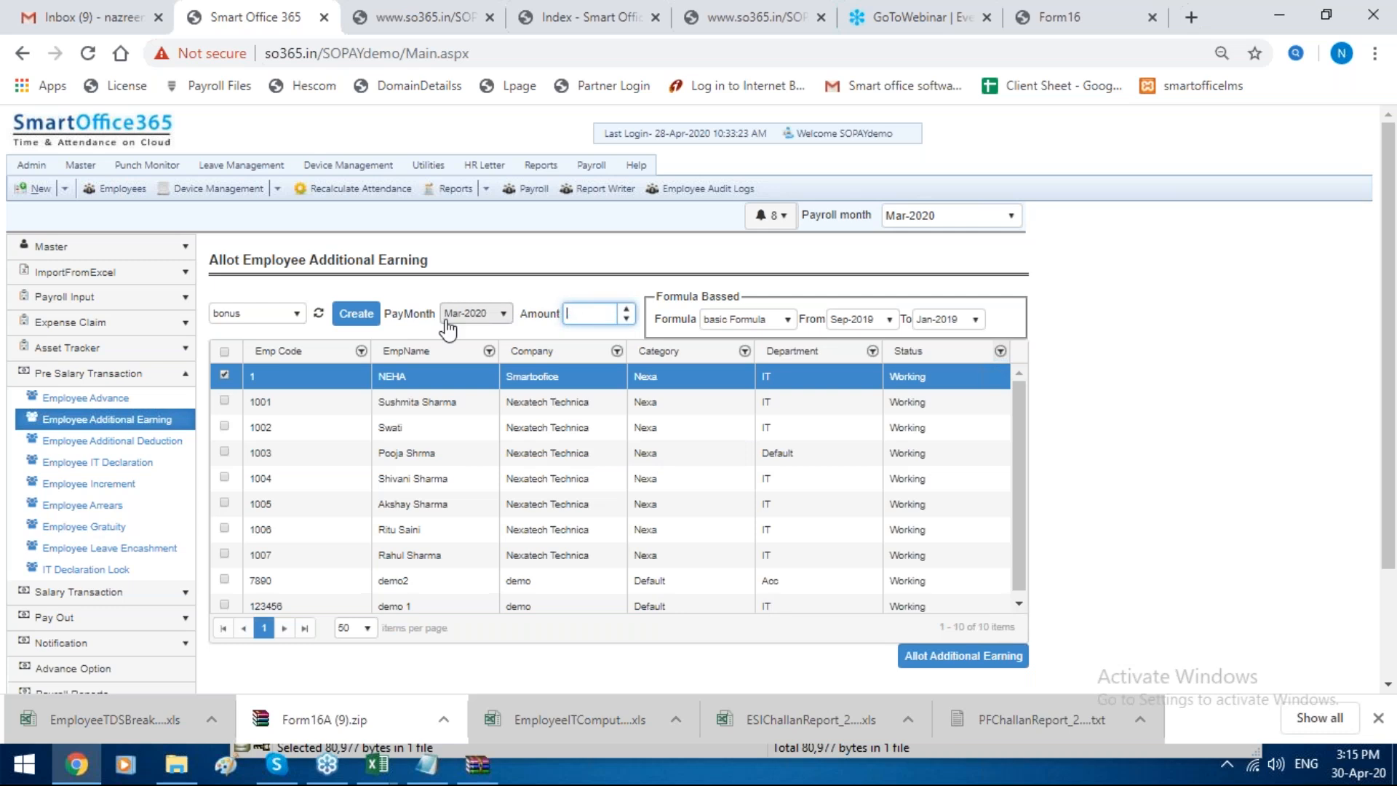
# Step: Open the Excel import page, choose the Import Employee Additional Earning template, and set the payroll month to Feb-2019
pyautogui.click(140, 276)
pyautogui.click(138, 296)
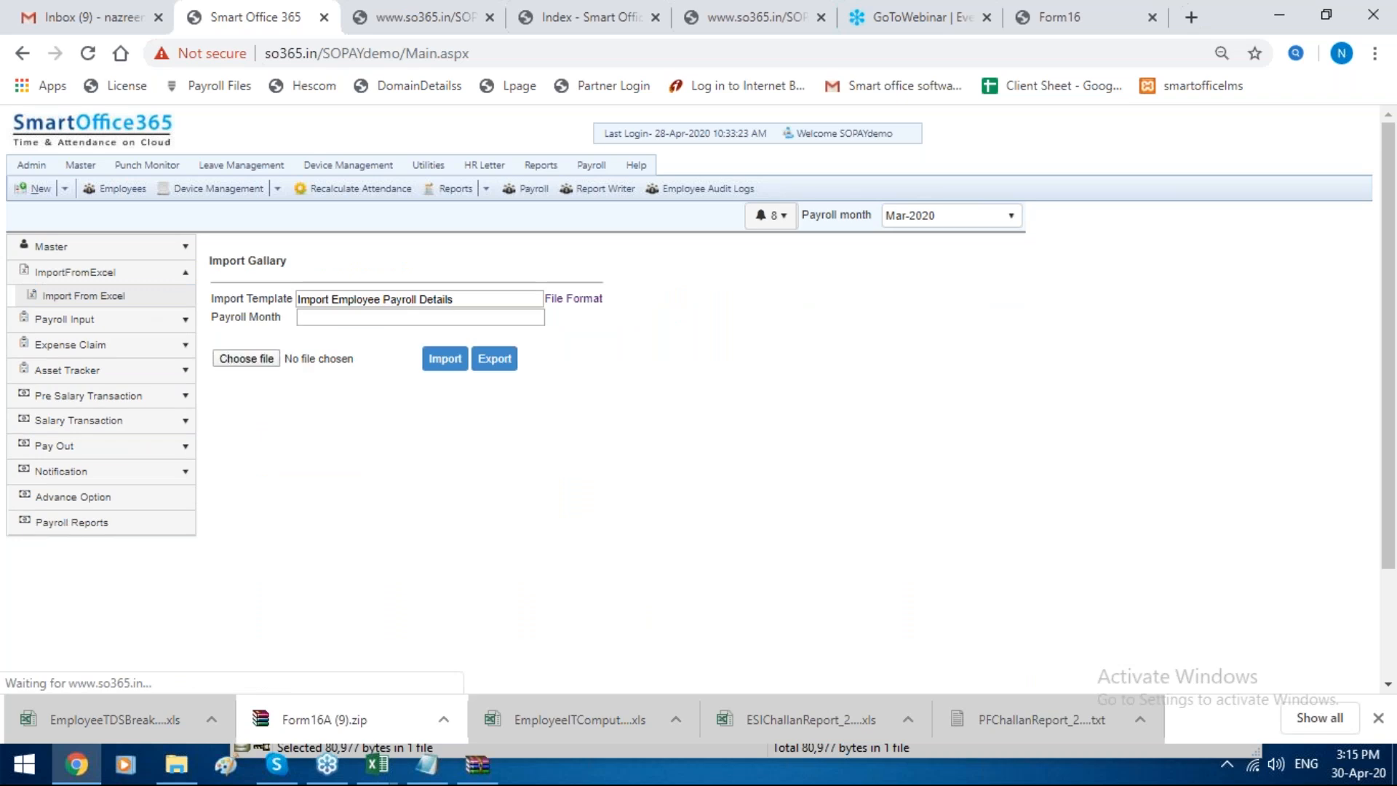
pyautogui.click(402, 304)
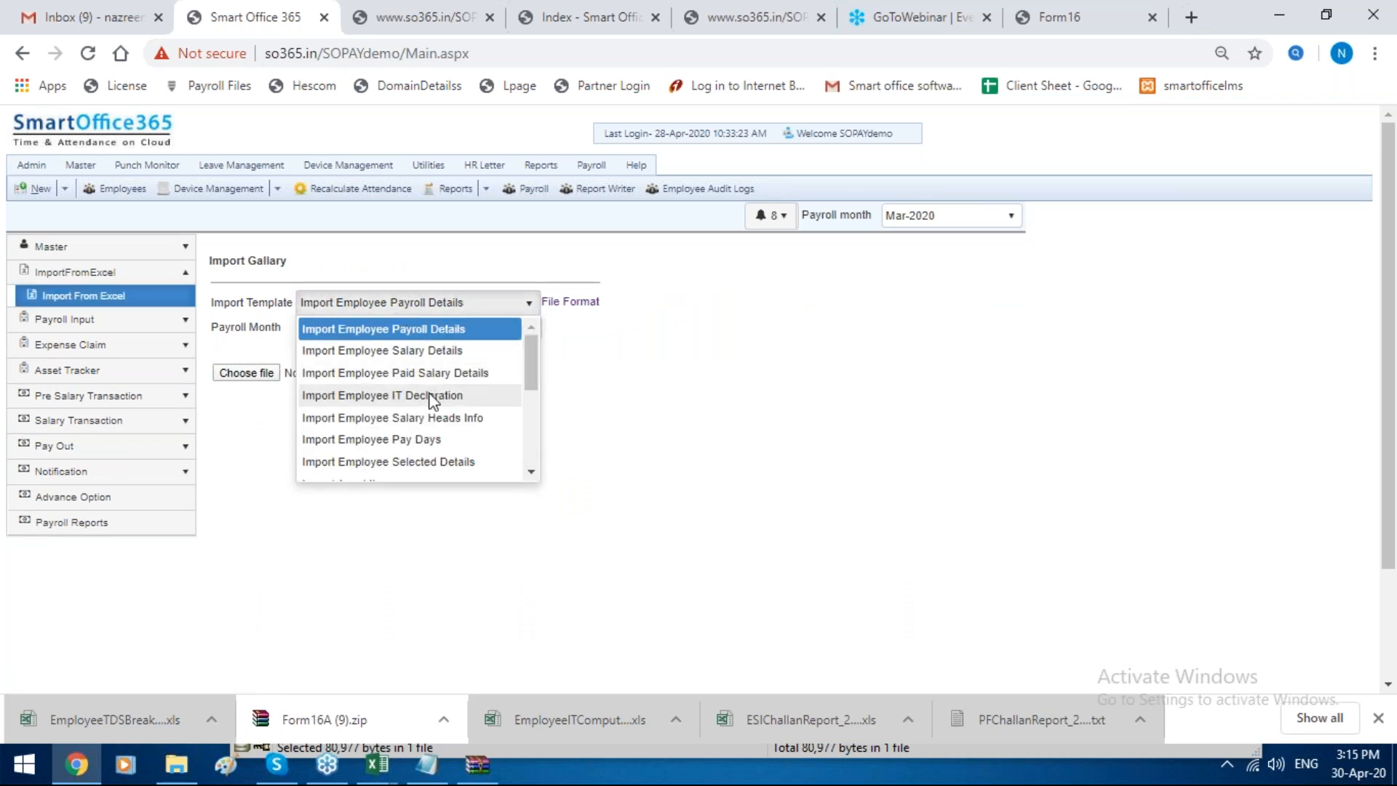
pyautogui.scroll(-3, 436, 437)
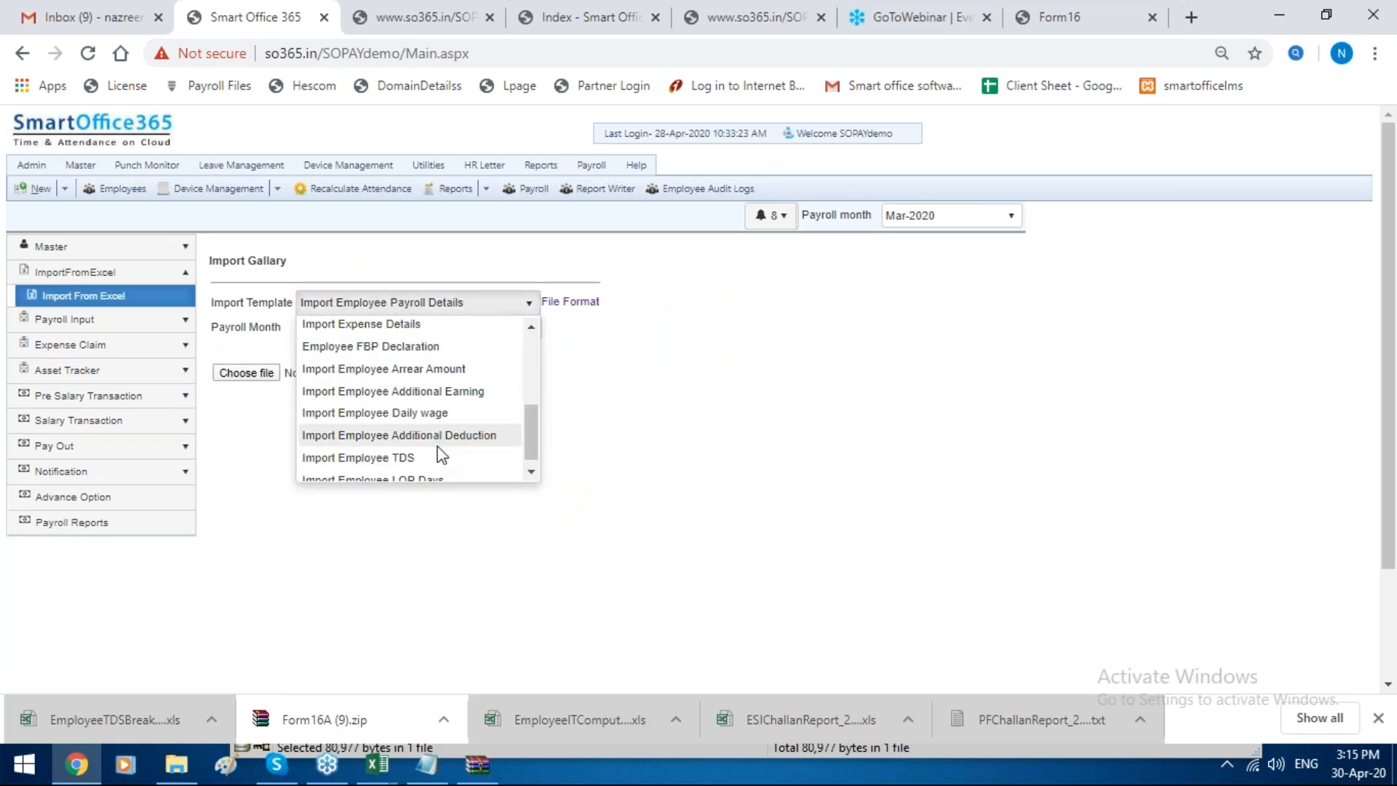
pyautogui.click(459, 393)
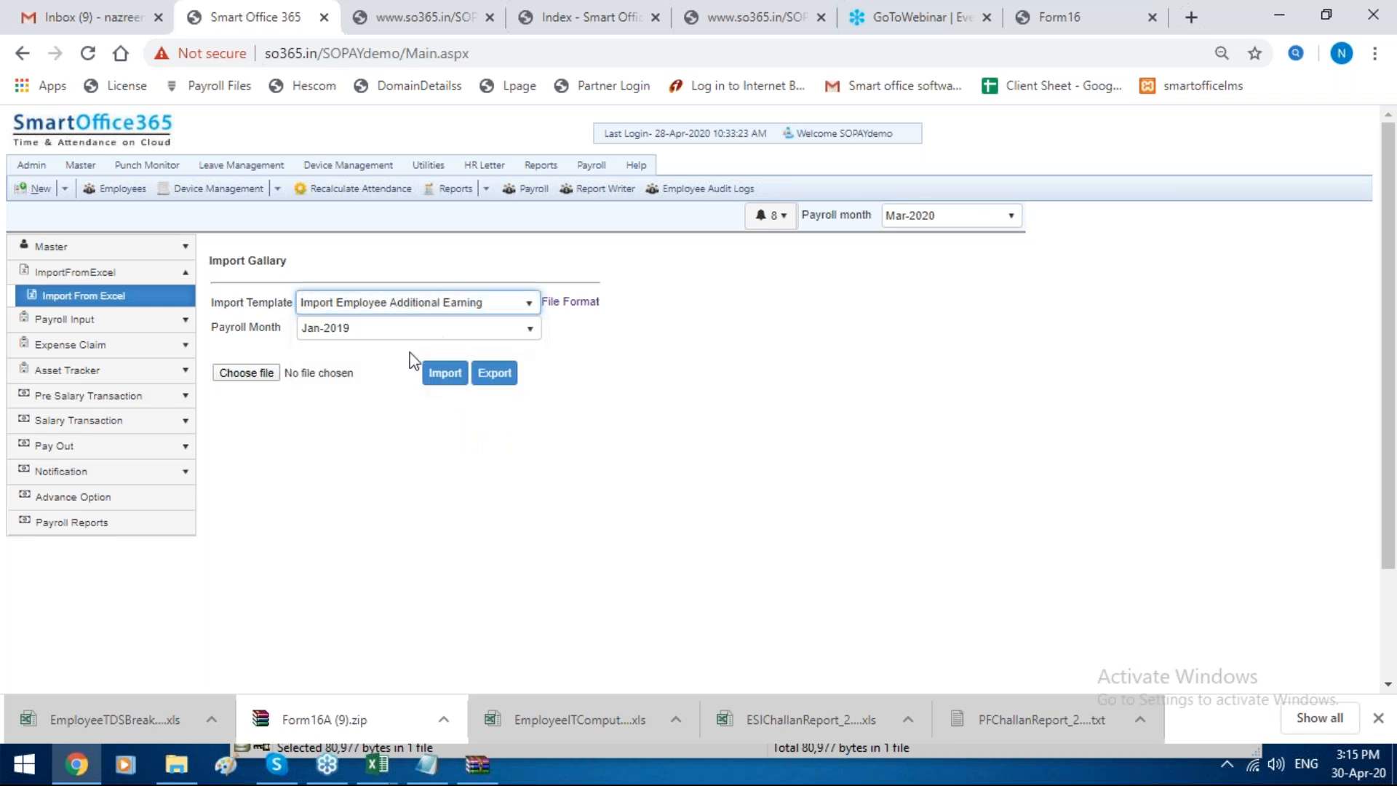
pyautogui.click(429, 327)
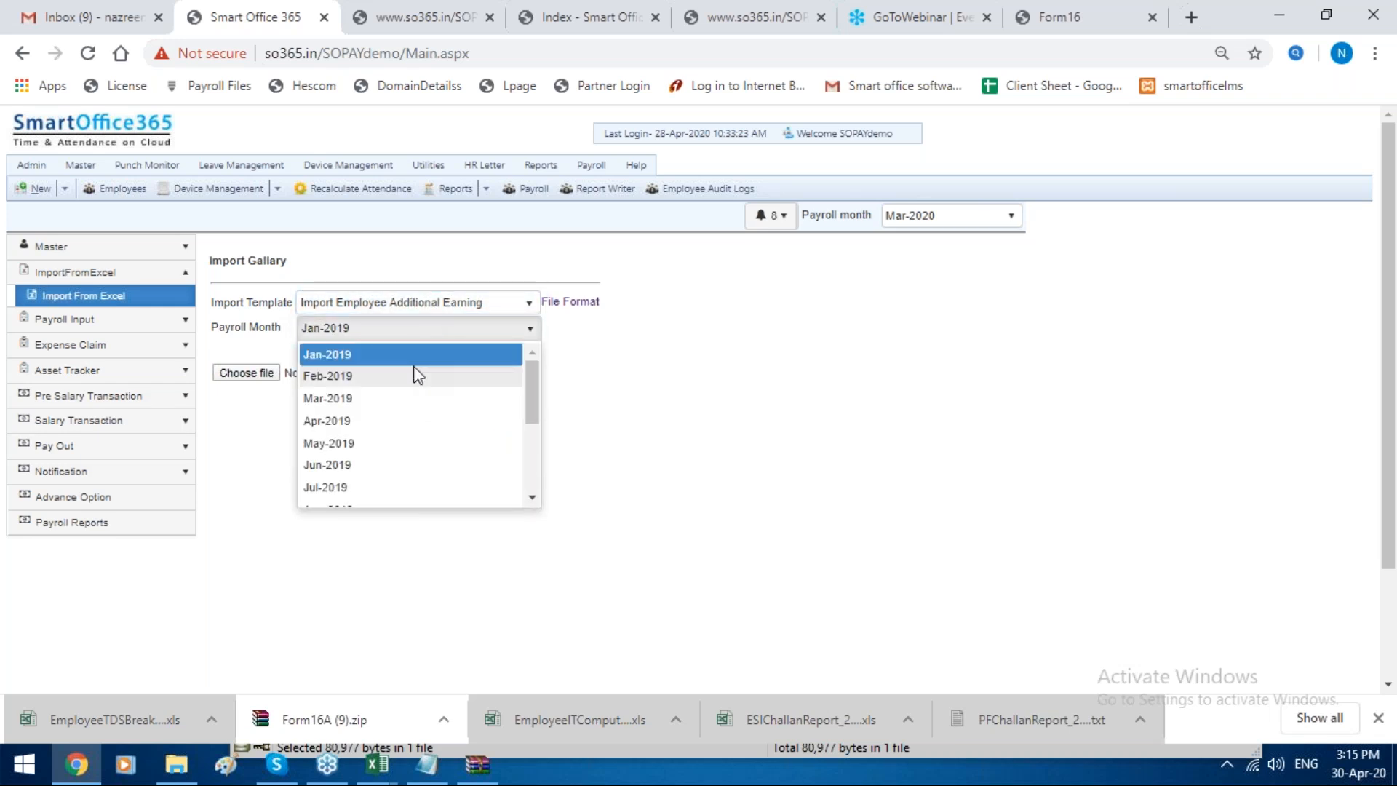
pyautogui.click(416, 374)
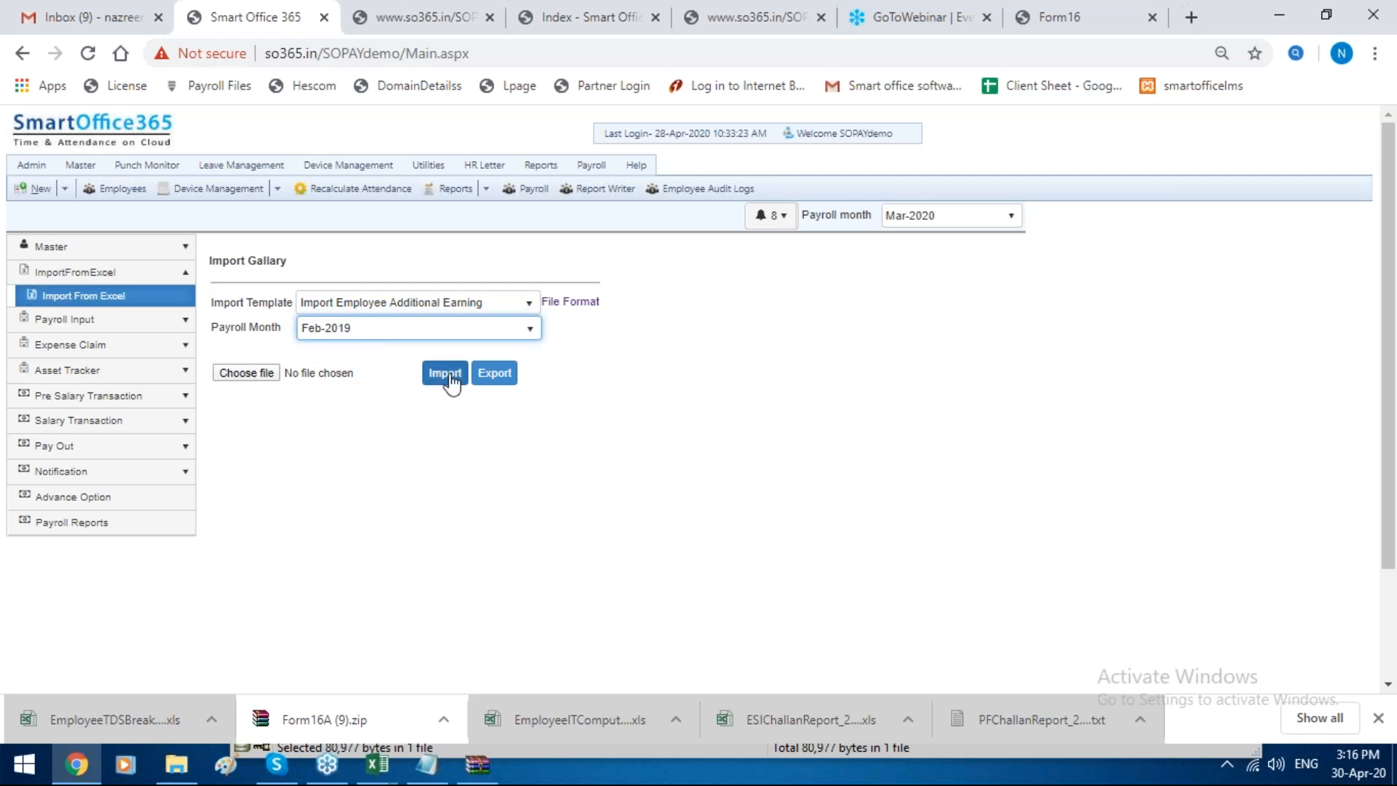
# Step: Open Employee Gratuity under the pre-salary transactions, add a new gratuity record, and select the first employee
pyautogui.click(131, 398)
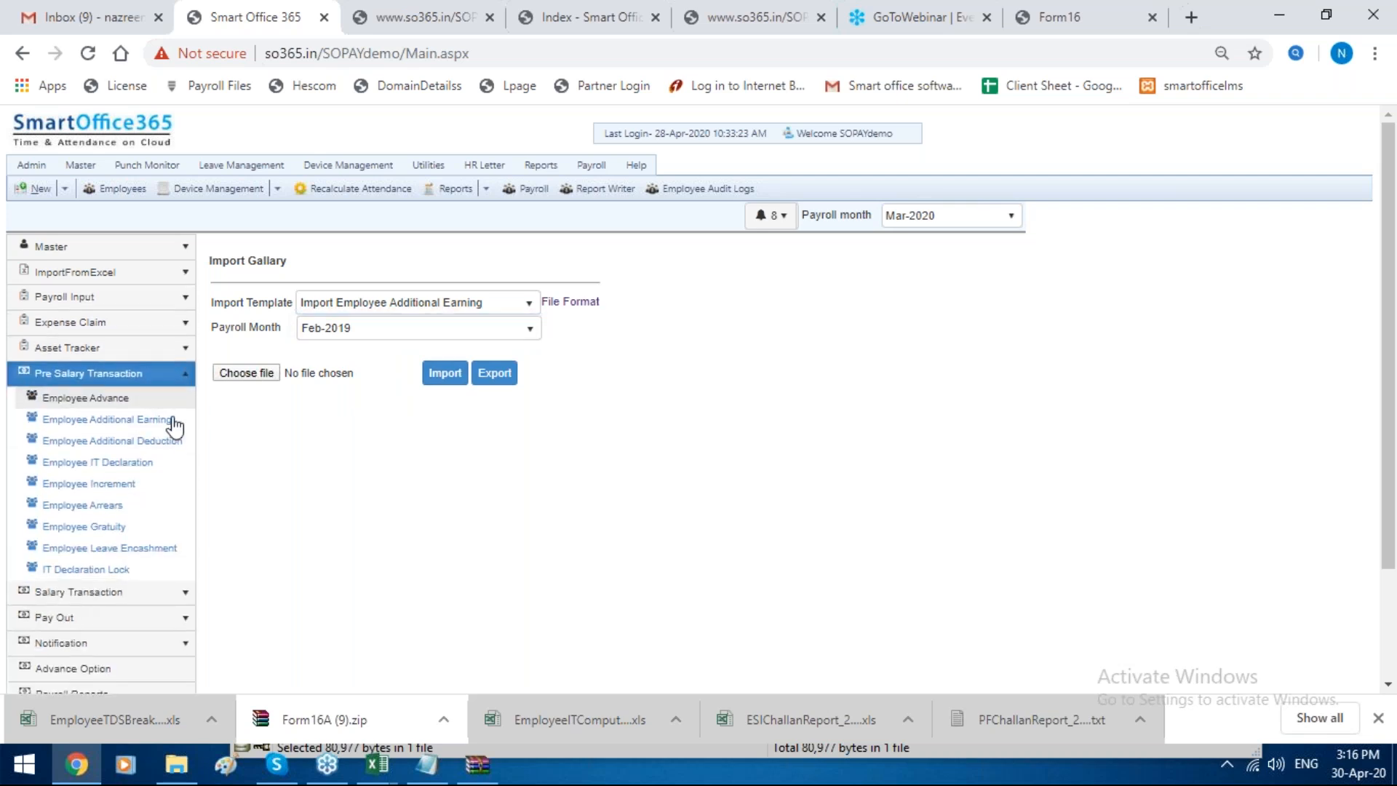
pyautogui.click(154, 526)
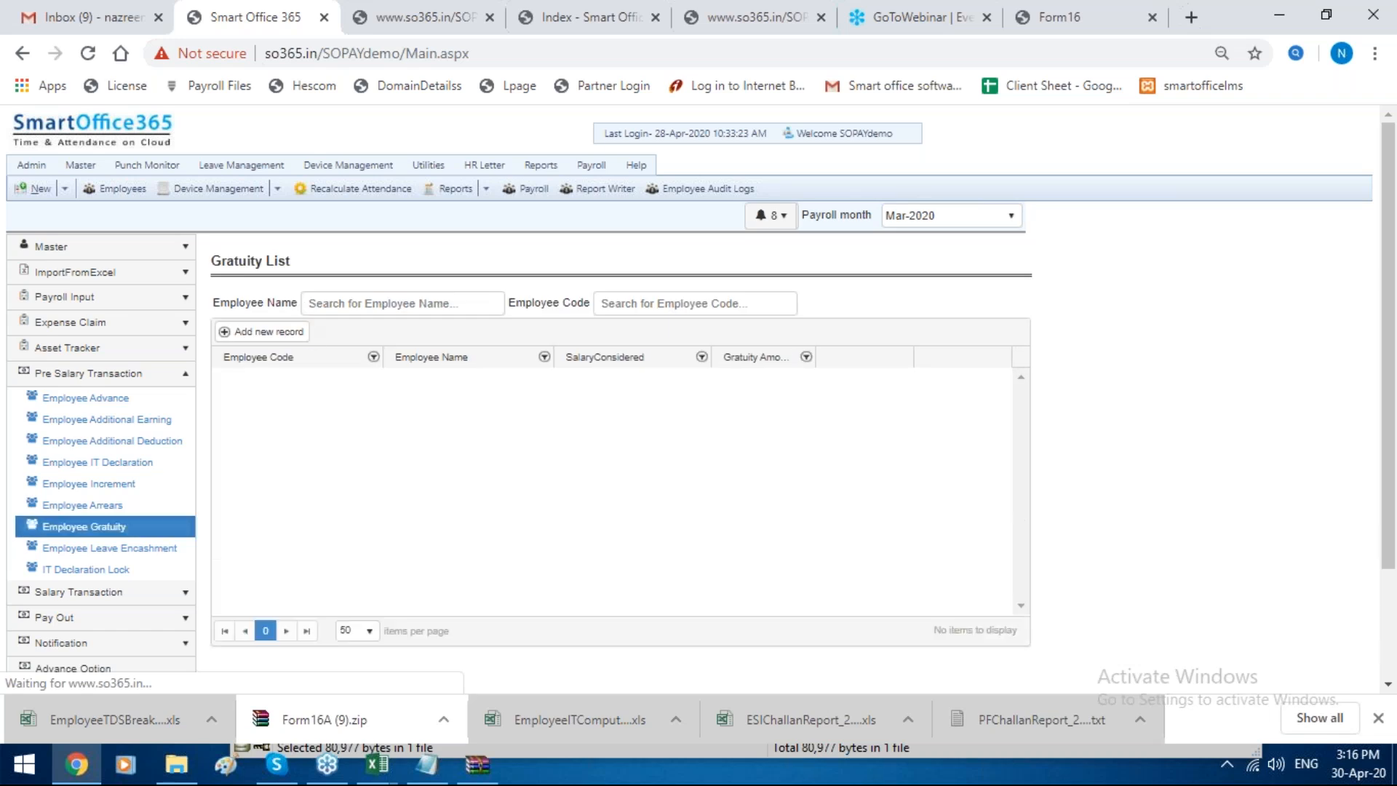
pyautogui.click(270, 332)
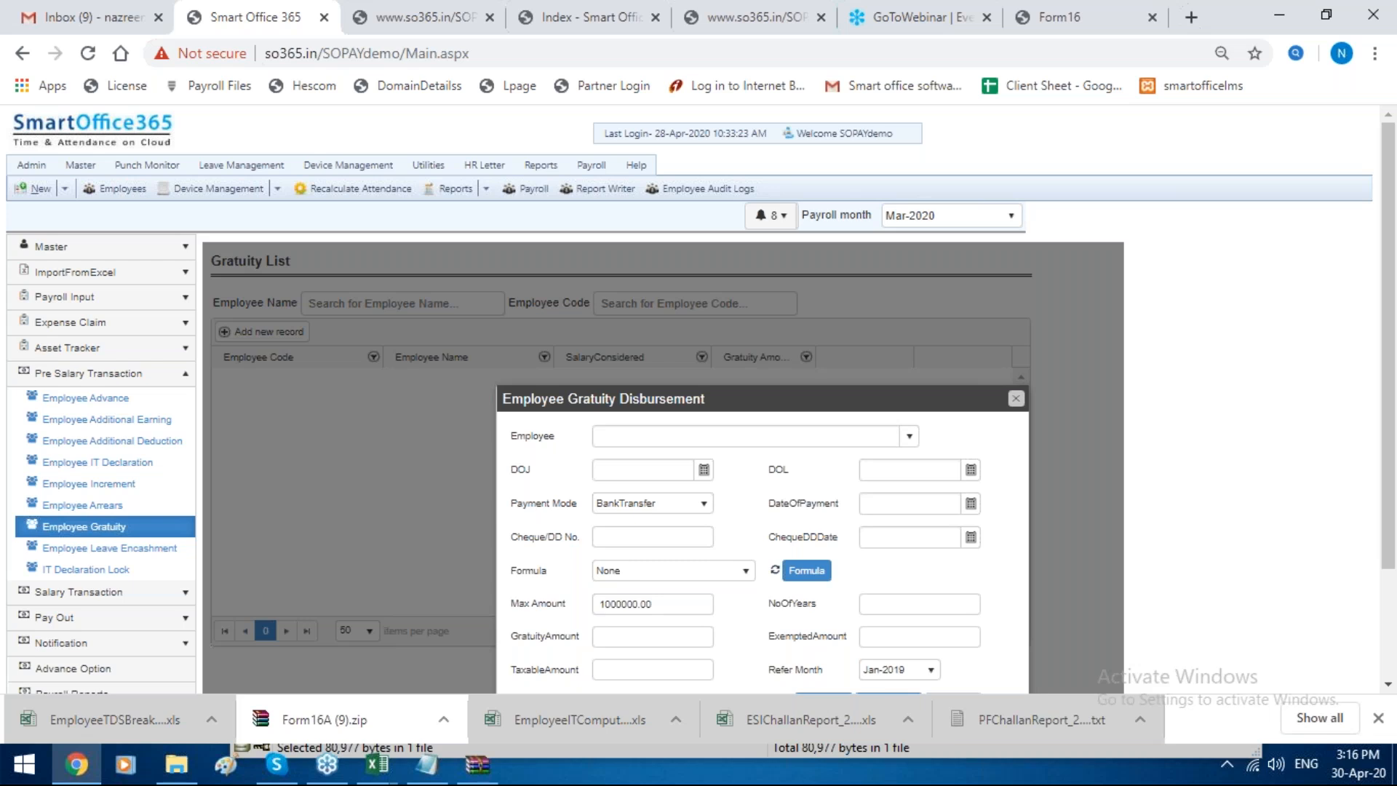
pyautogui.click(652, 438)
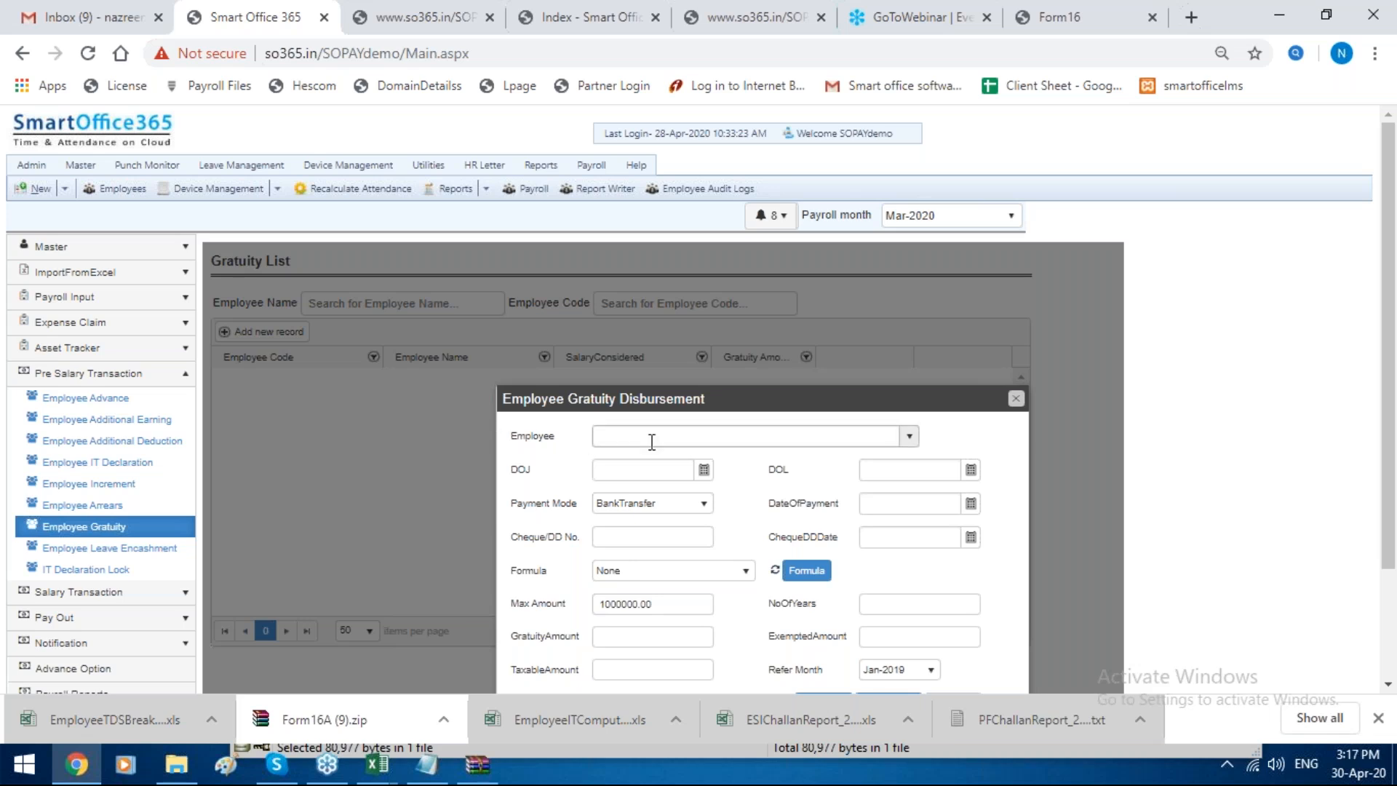
pyautogui.click(909, 439)
pyautogui.click(698, 477)
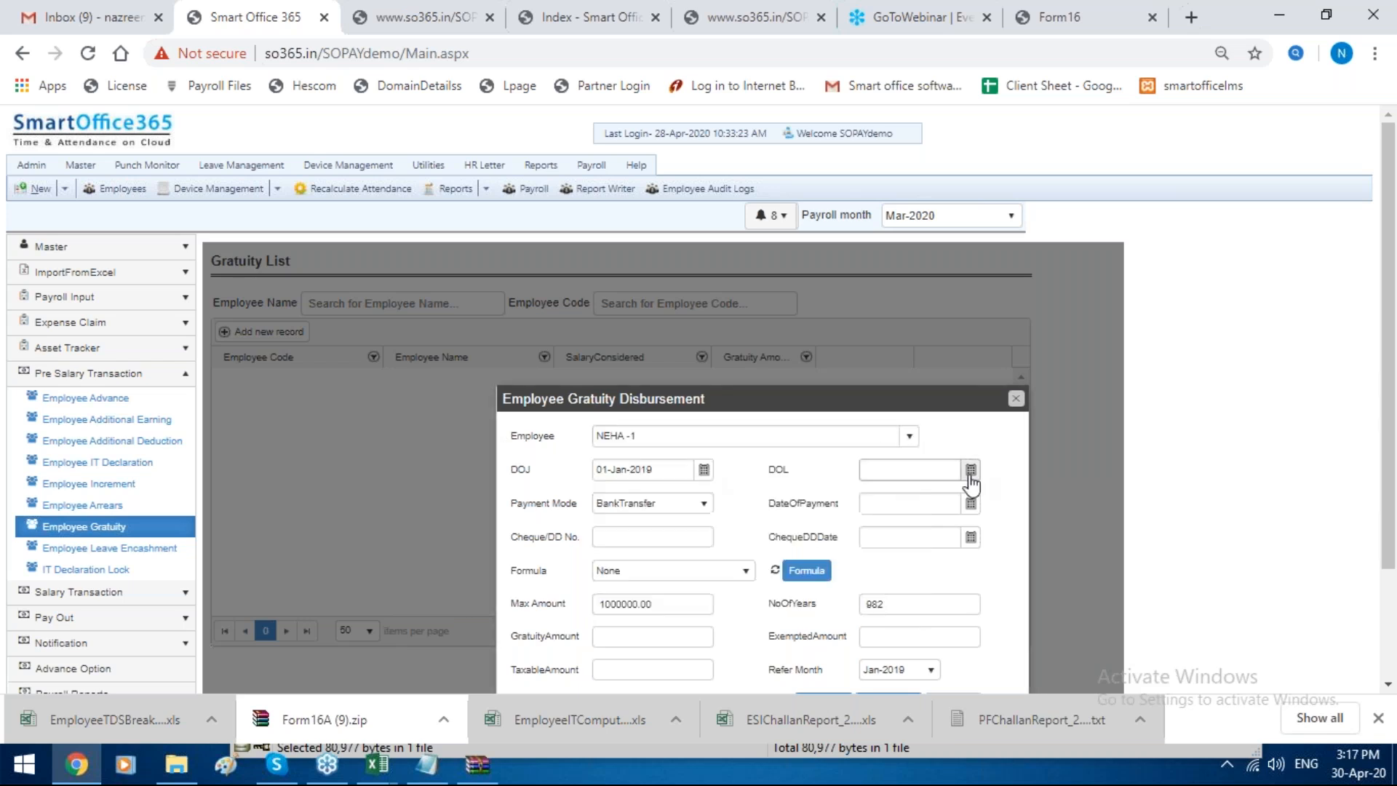
# Step: Set the gratuity payment mode to BankTransfer and enter 243 as the cheque/DD number, leaving the date of leaving empty
pyautogui.click(970, 471)
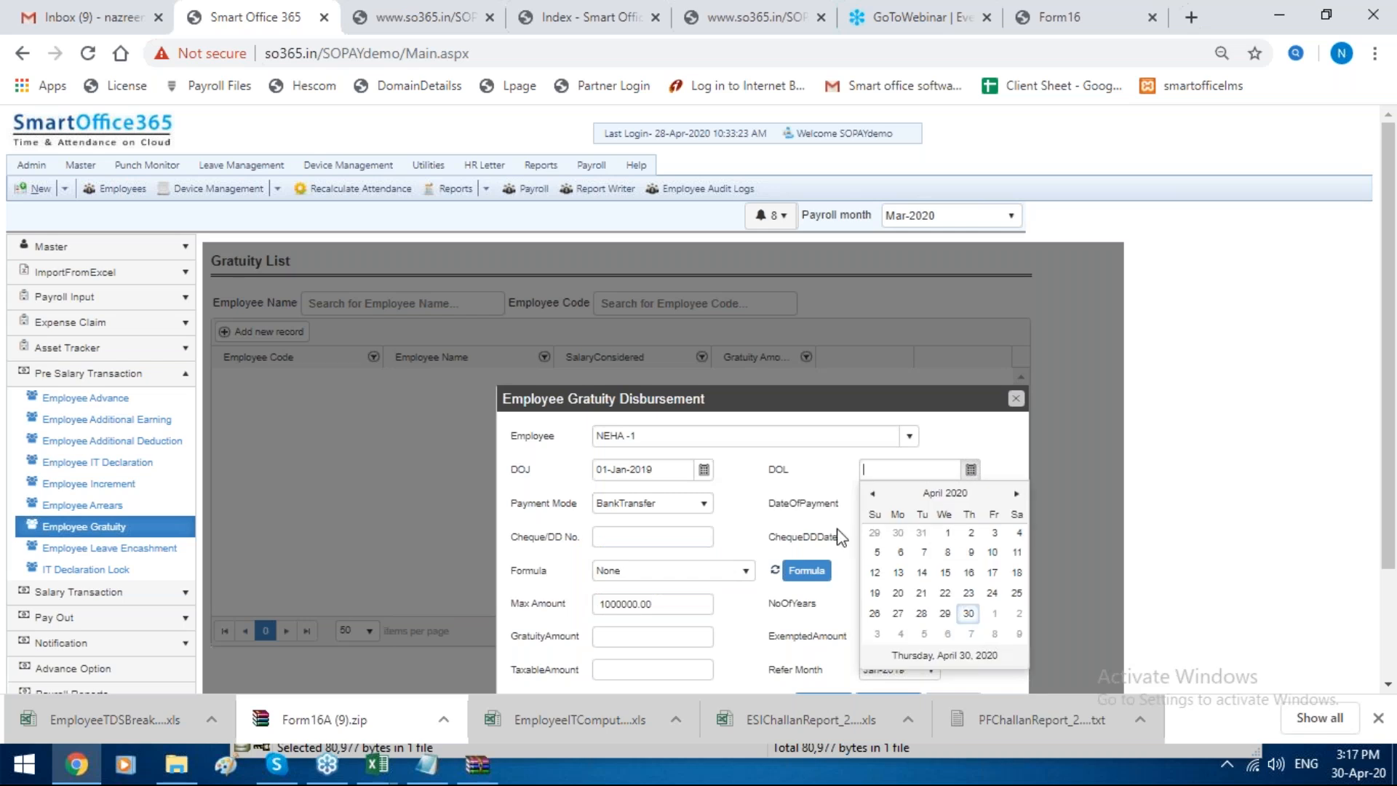
pyautogui.click(709, 535)
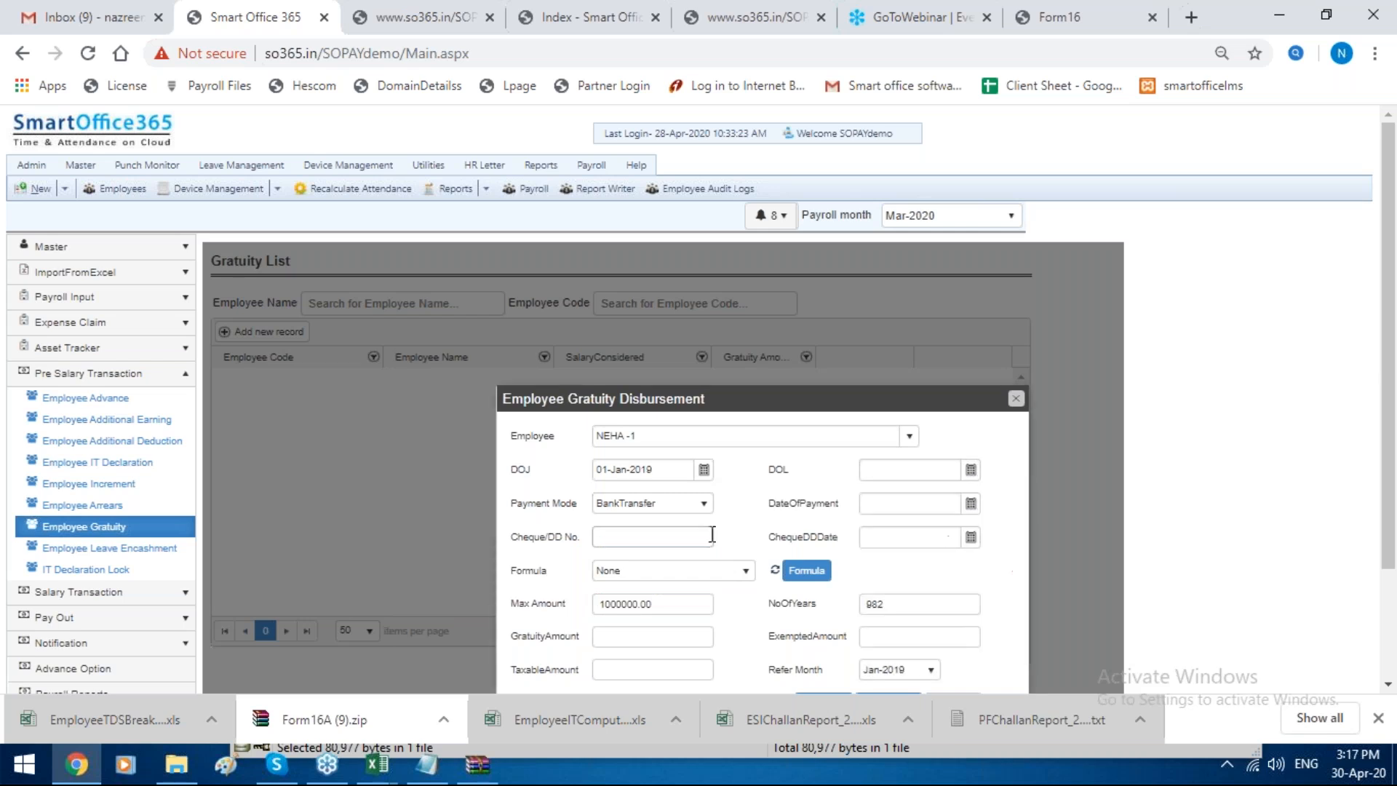
pyautogui.click(675, 506)
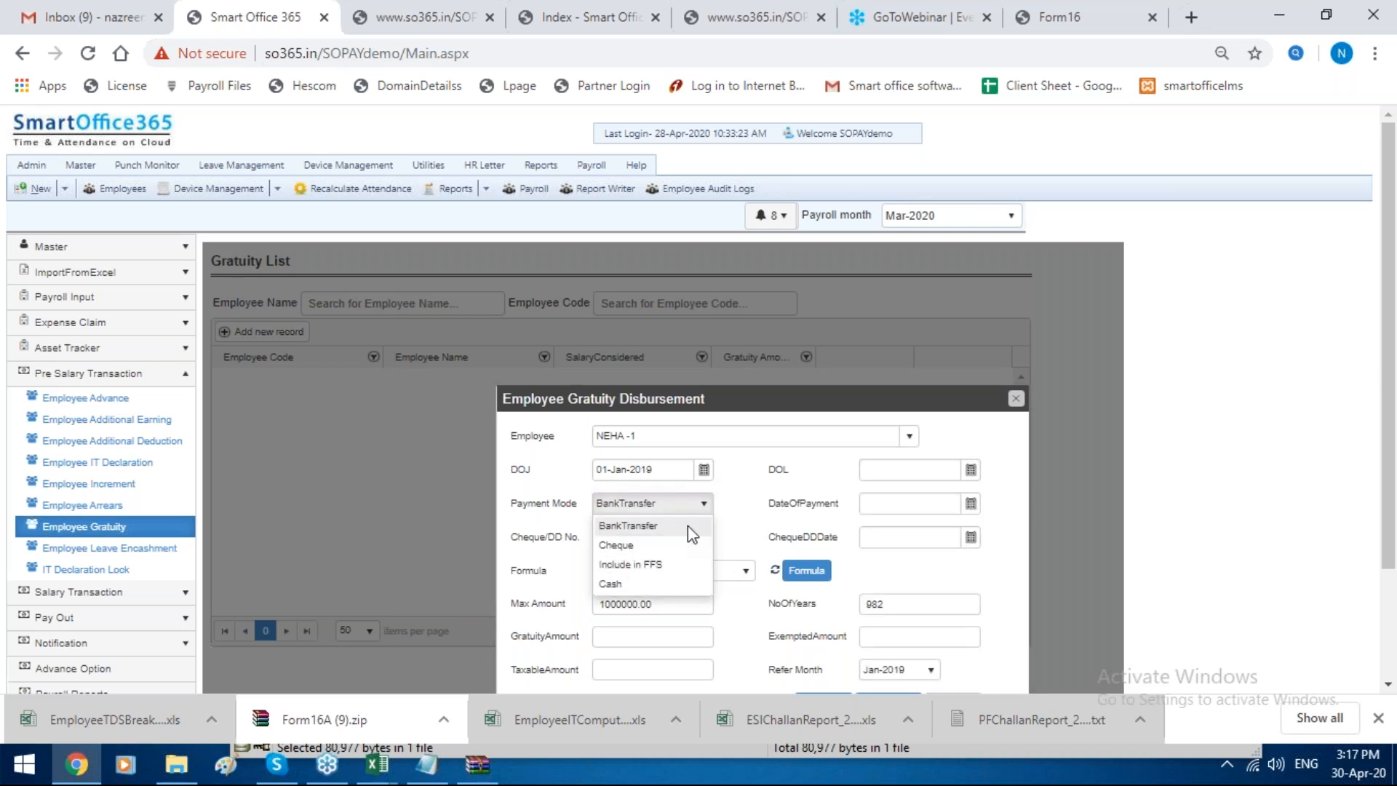
pyautogui.click(687, 526)
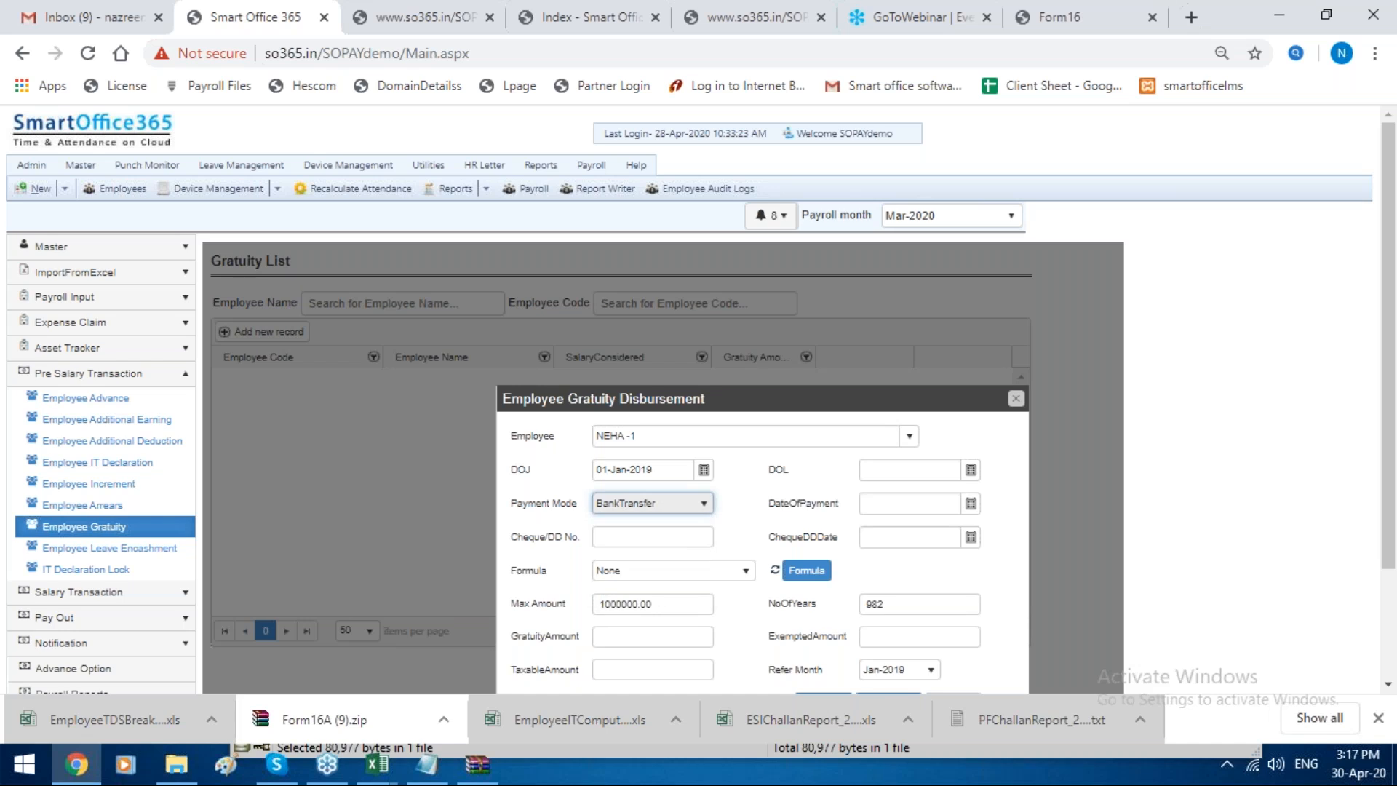
pyautogui.click(679, 536)
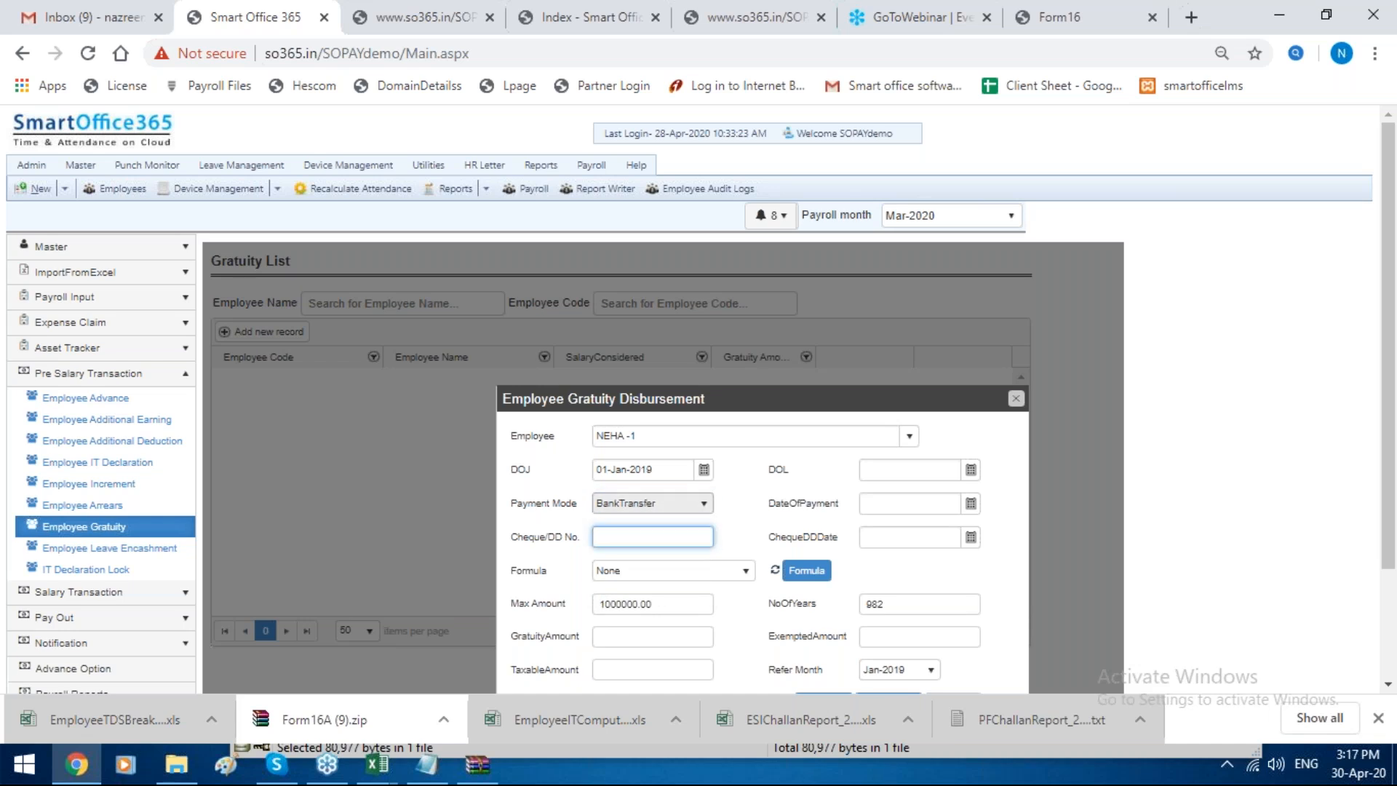
pyautogui.write('243')
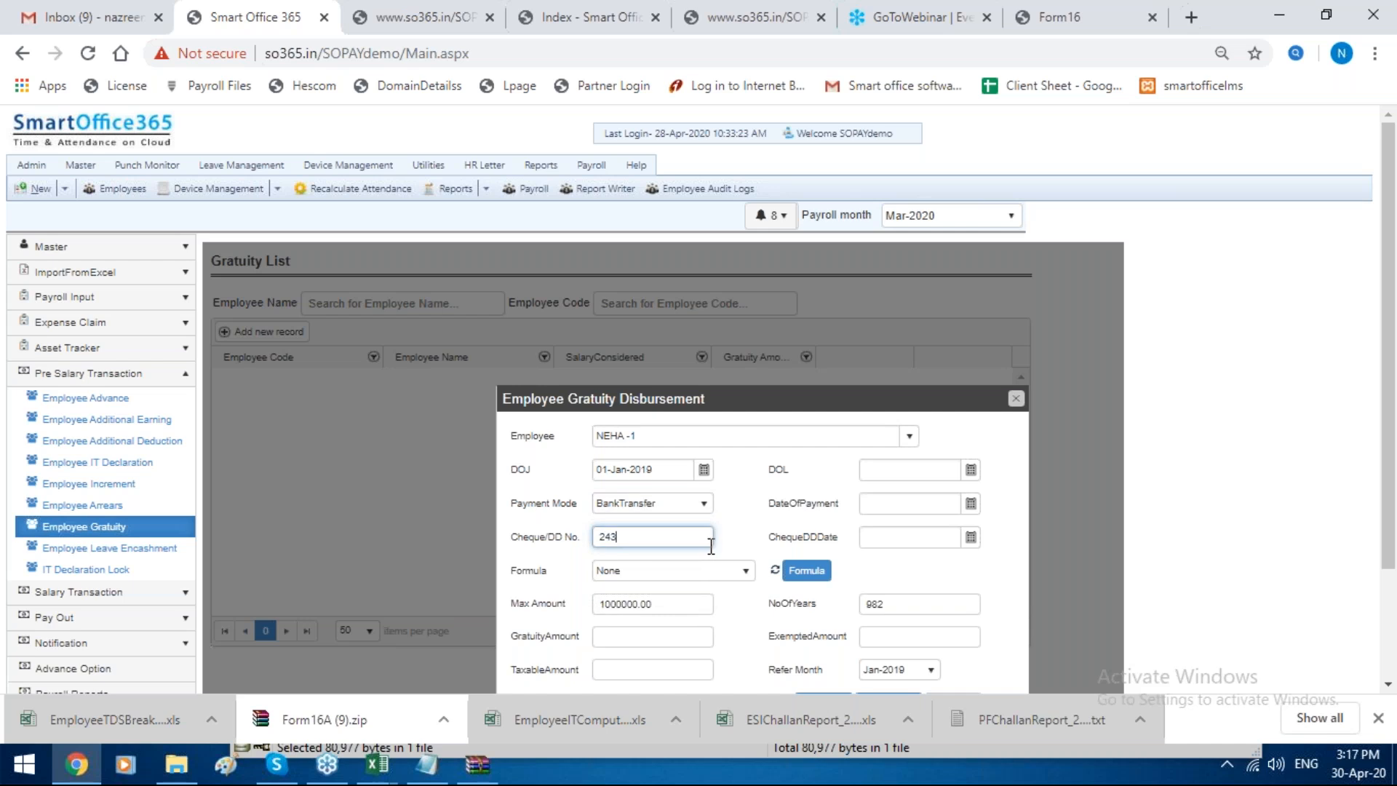
# Step: Choose Gratuity Formula as the disbursement formula and set the refer month to Feb-2020
pyautogui.click(705, 574)
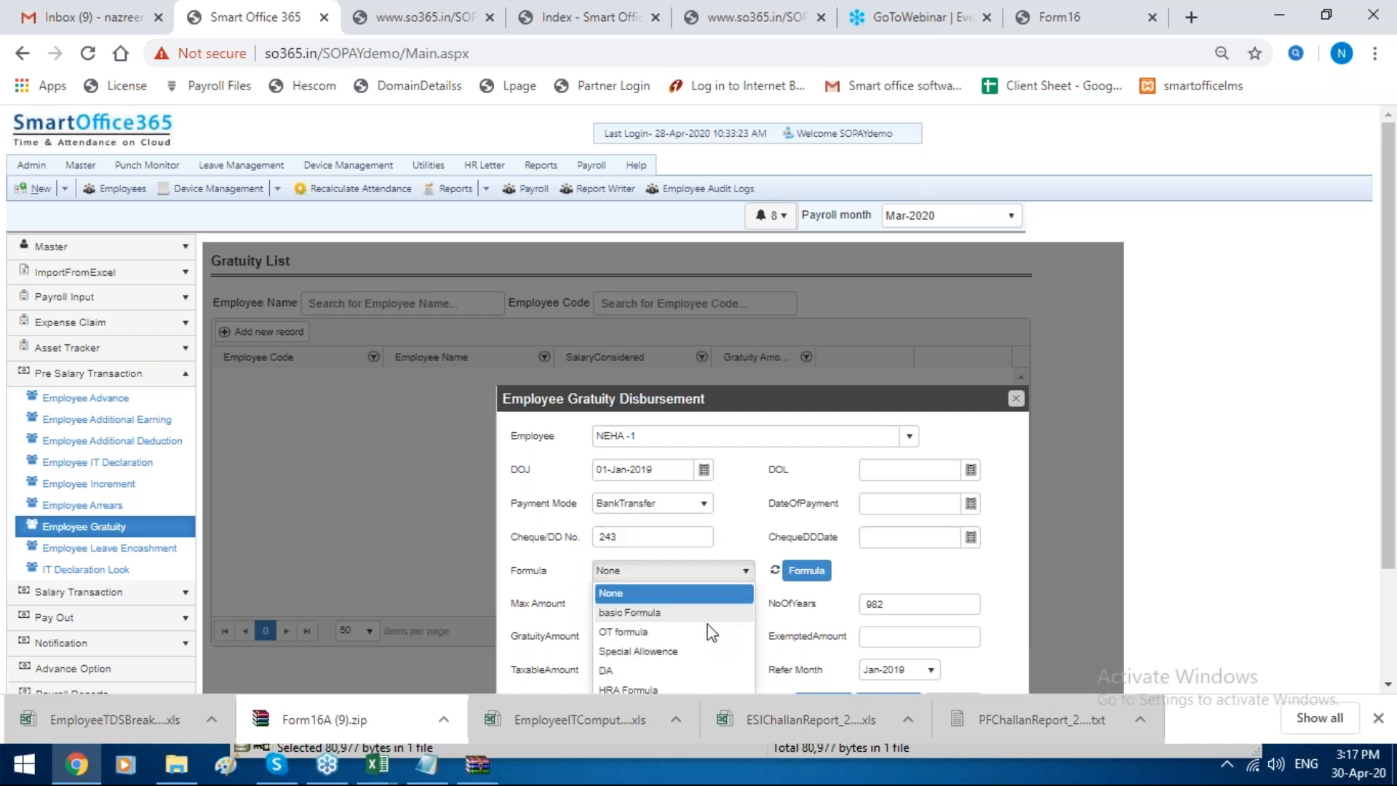
pyautogui.scroll(-2, 659, 587)
pyautogui.click(660, 587)
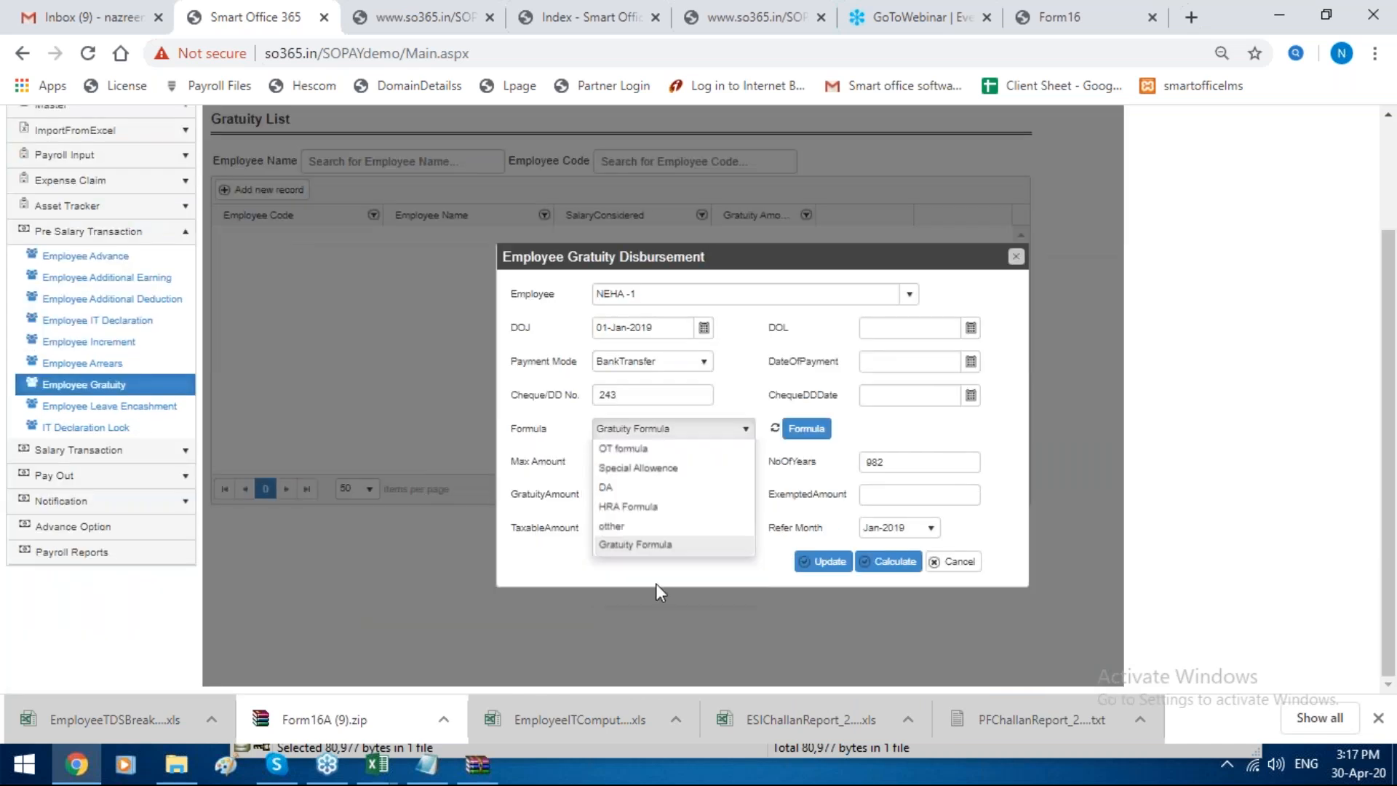
pyautogui.click(890, 494)
pyautogui.click(902, 542)
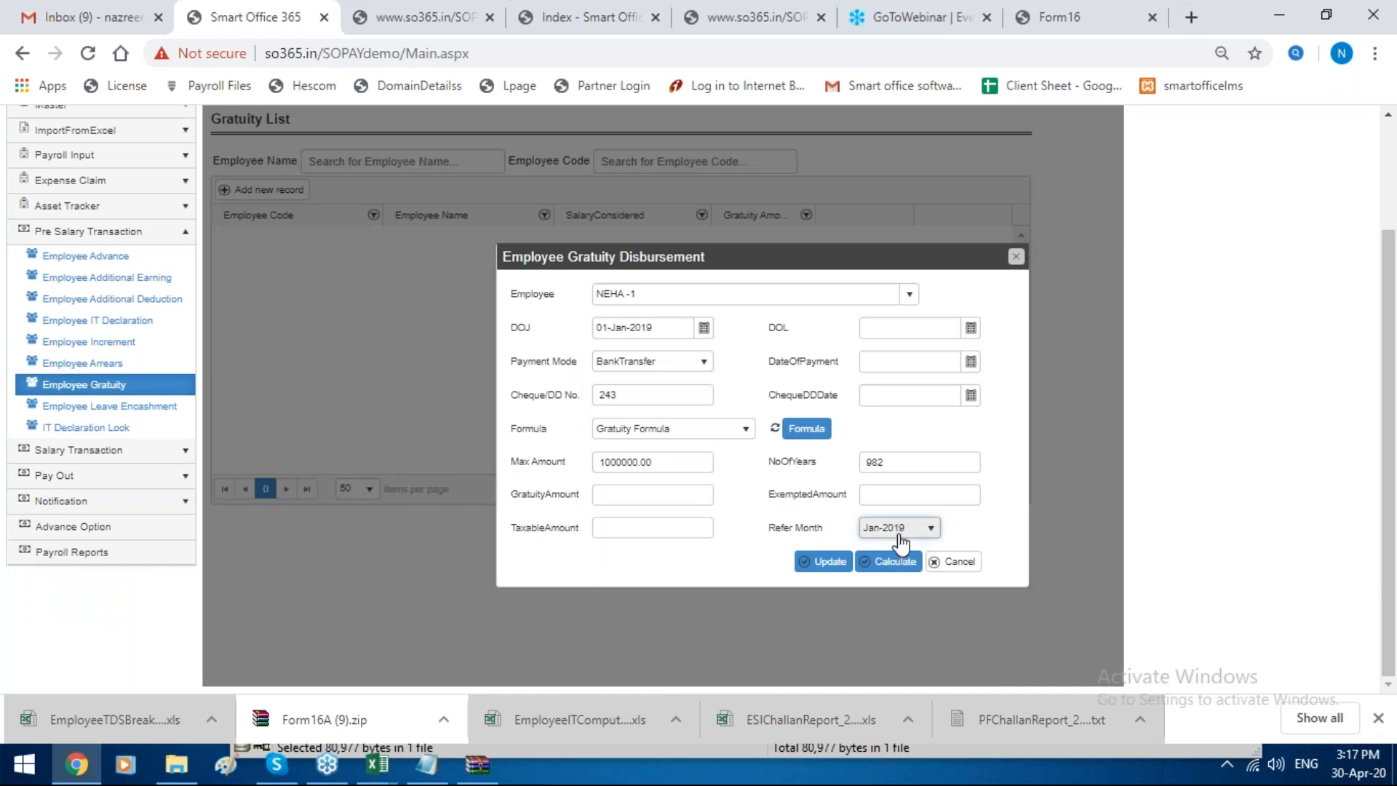
pyautogui.scroll(-2, 908, 655)
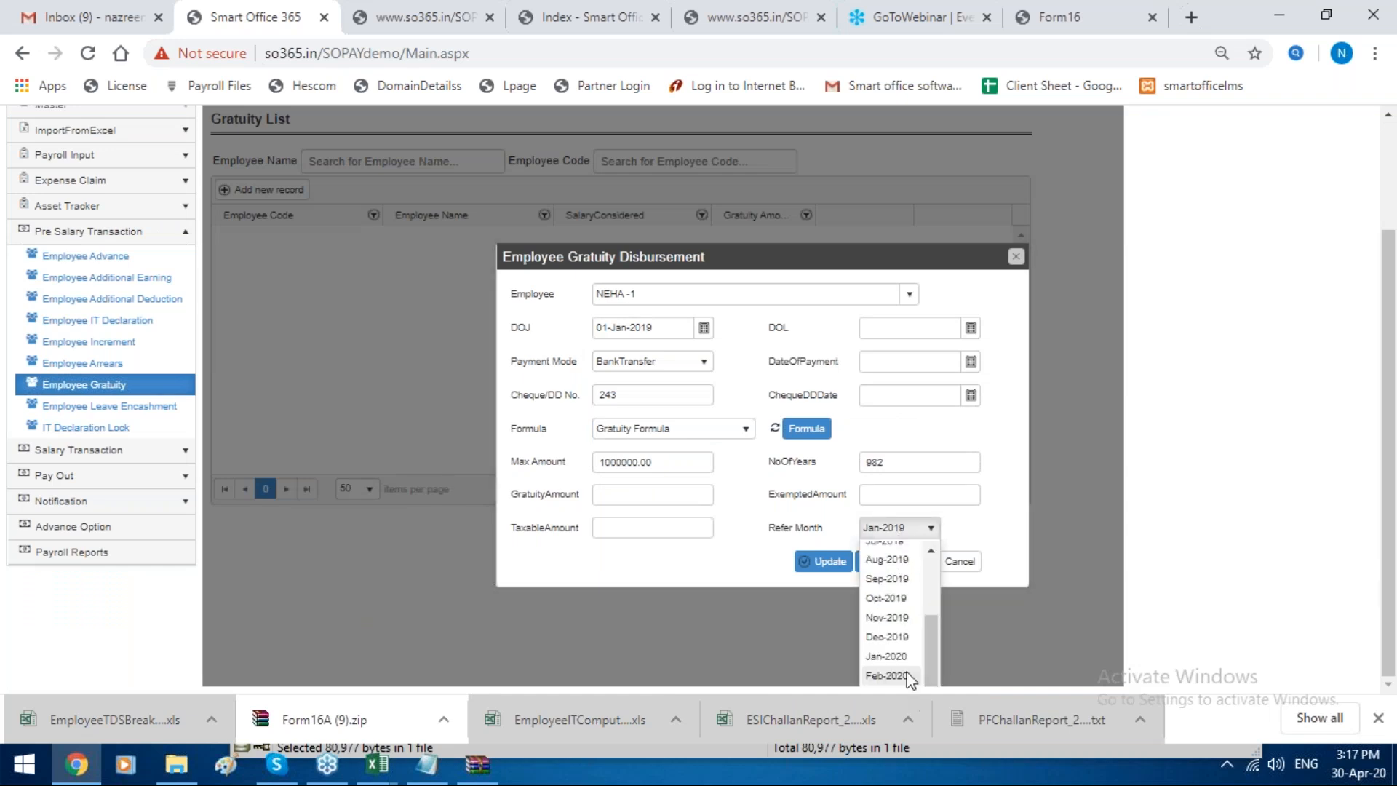
pyautogui.click(887, 675)
# Step: Set the cheque/DD date to 06-Feb-2020 and the date of payment to 12-Feb-2020
pyautogui.click(970, 396)
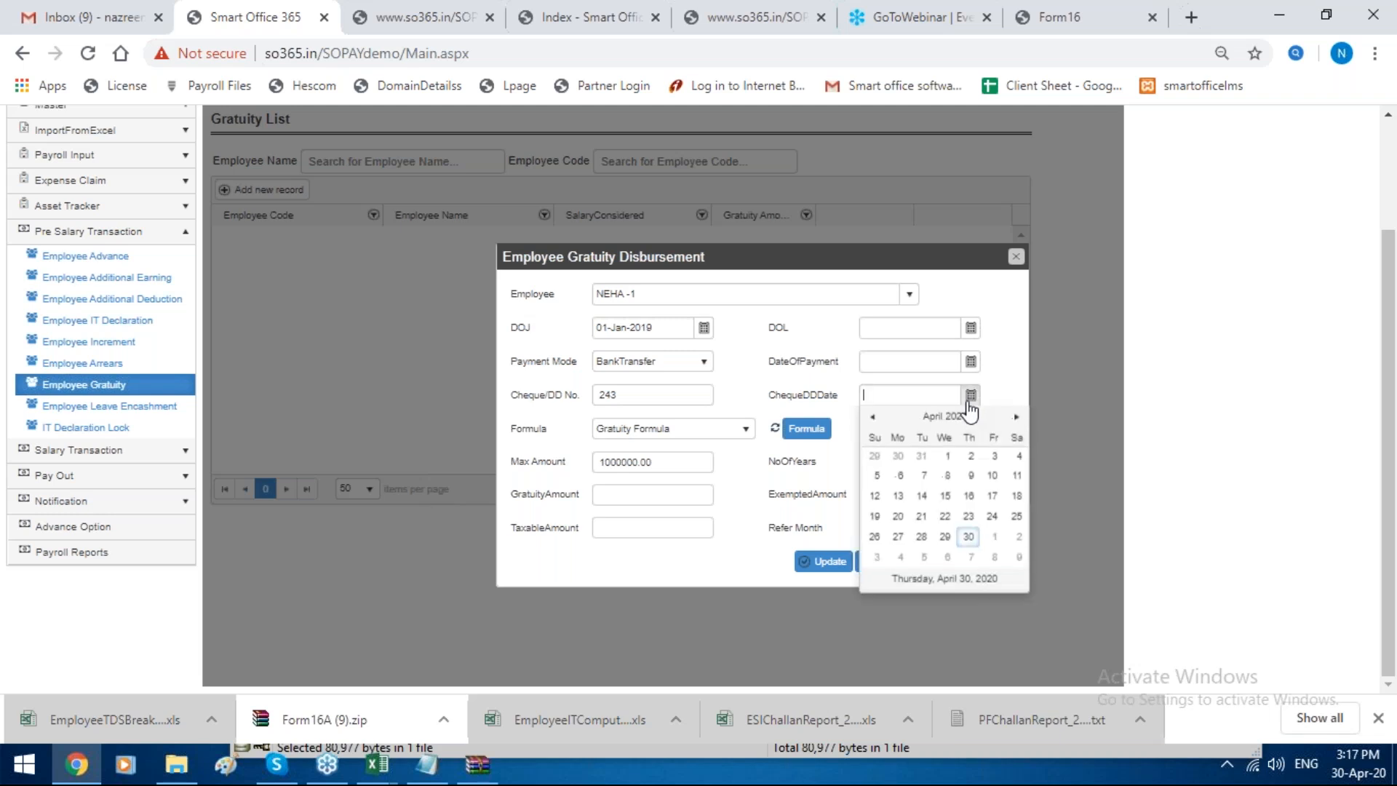
pyautogui.click(870, 420)
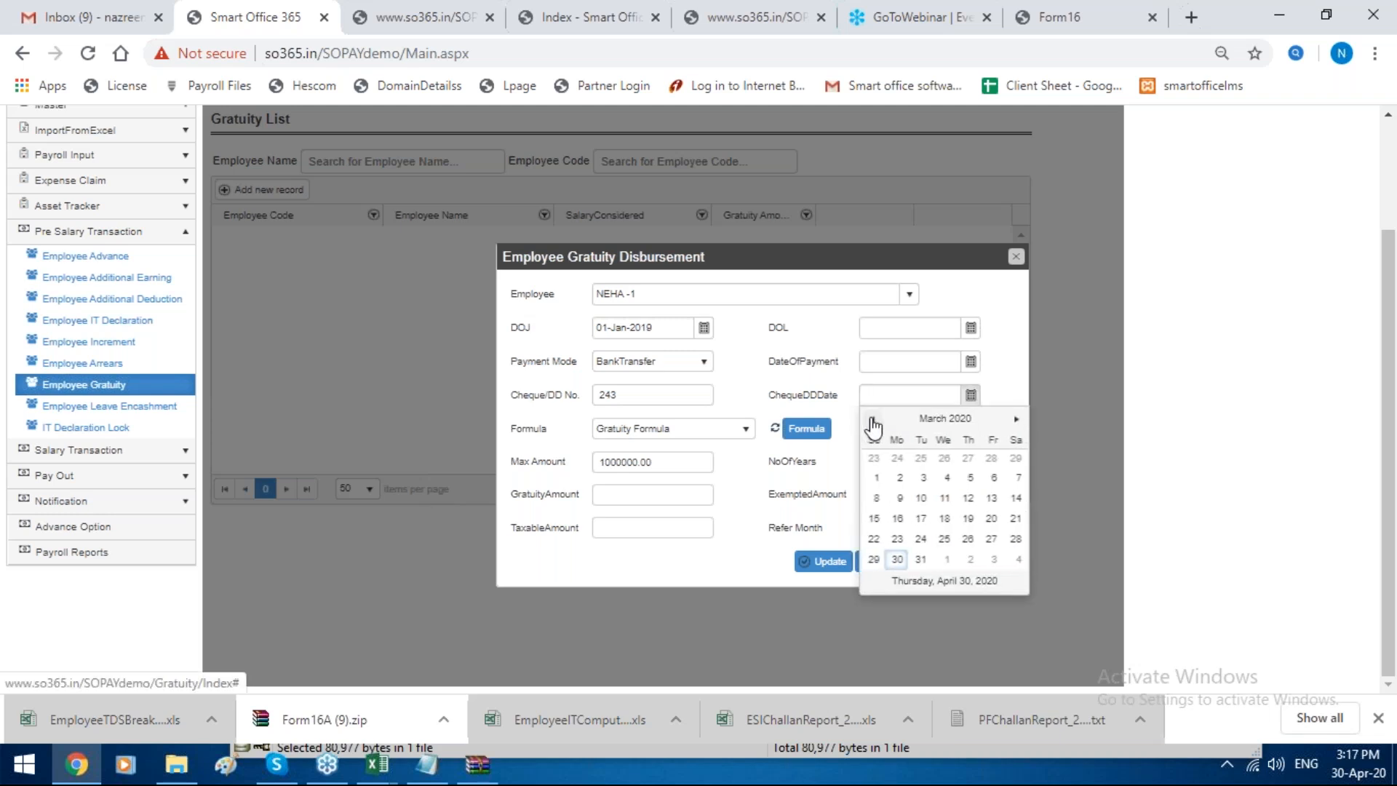
pyautogui.click(870, 419)
pyautogui.click(978, 478)
pyautogui.click(972, 362)
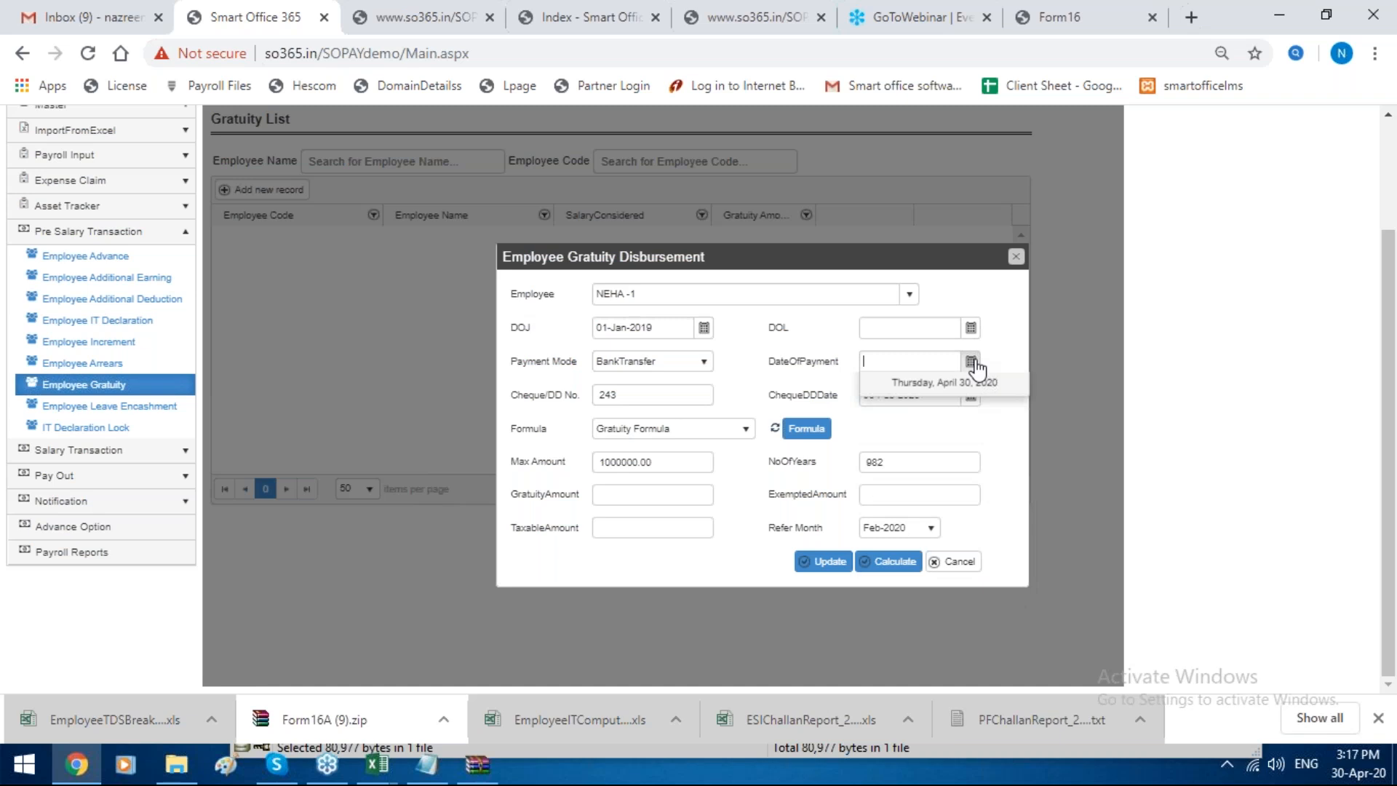
pyautogui.click(1016, 385)
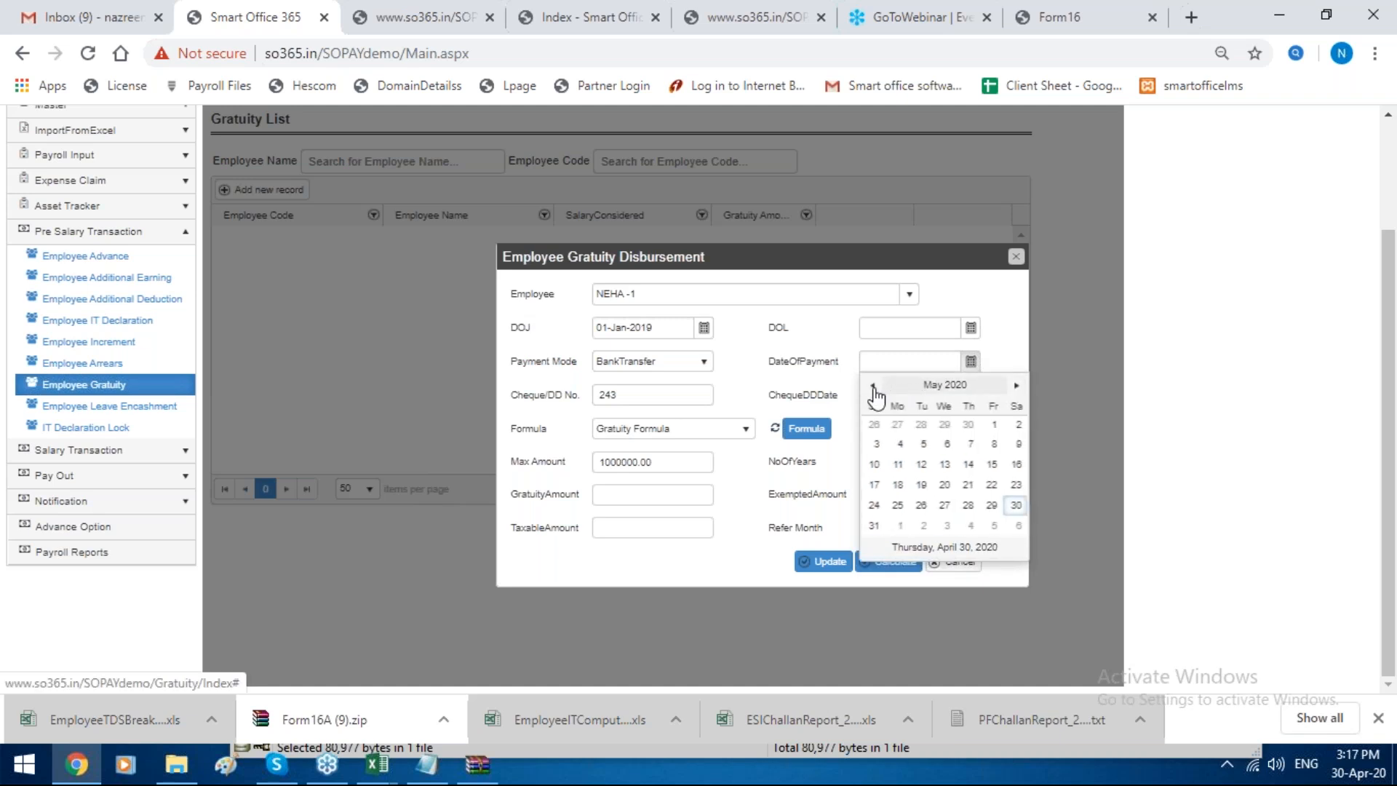
pyautogui.click(873, 385)
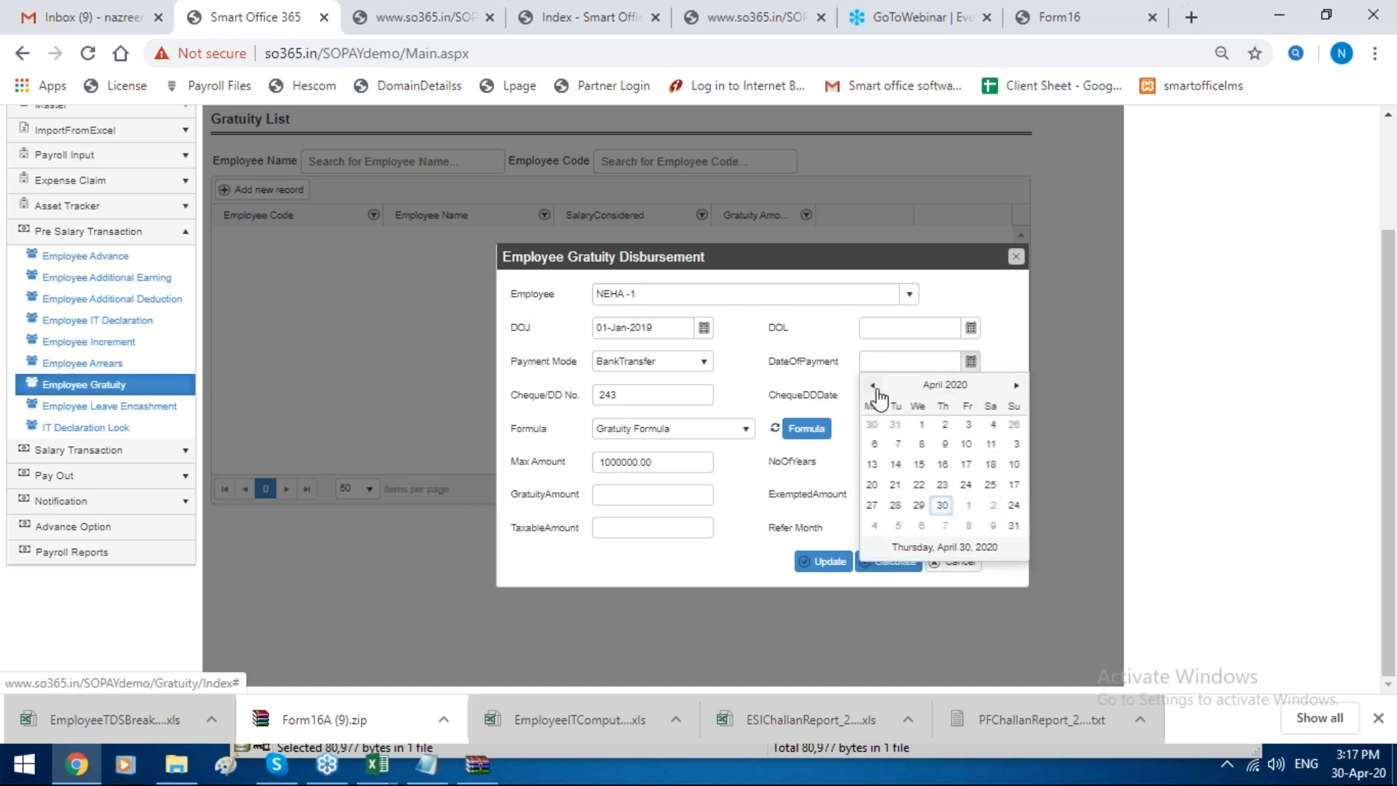
pyautogui.click(872, 385)
pyautogui.click(873, 386)
pyautogui.click(903, 464)
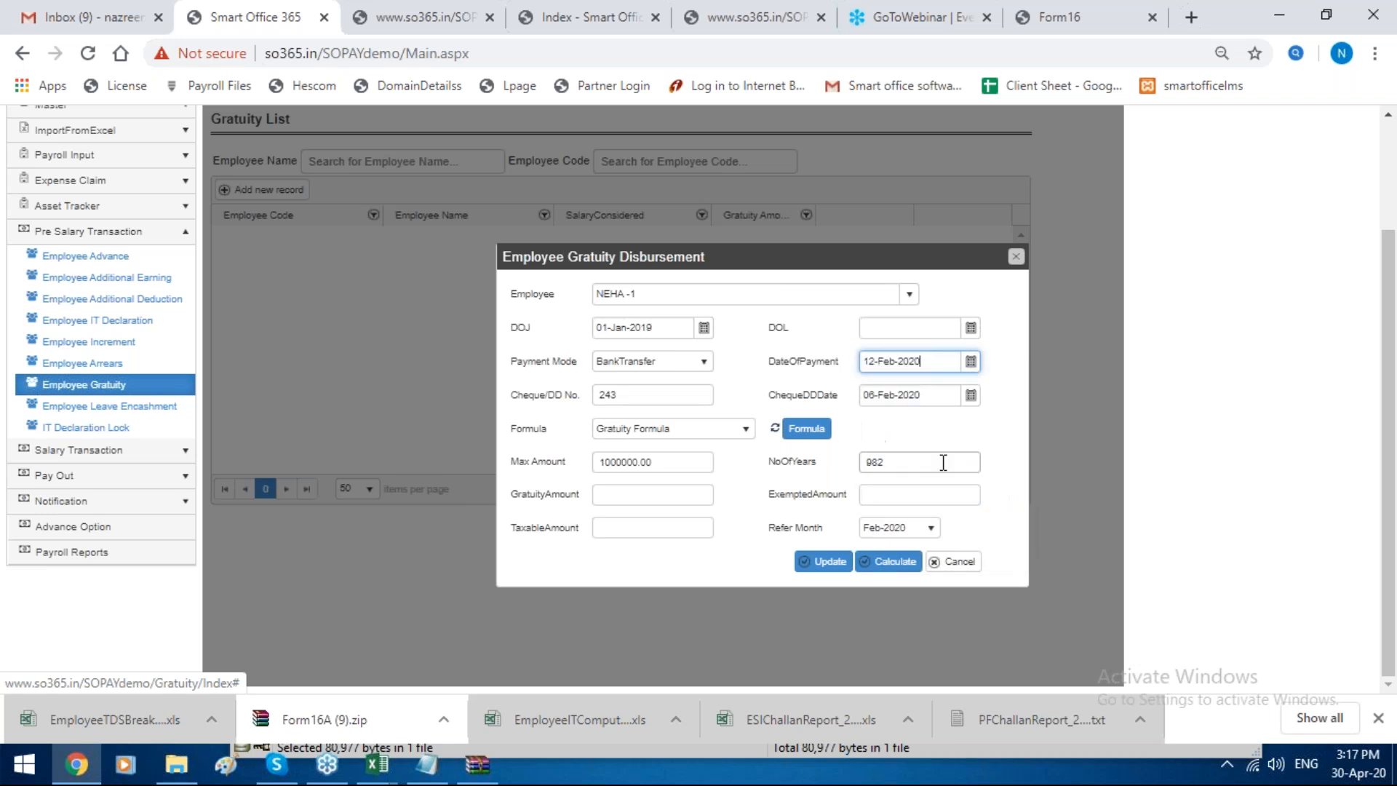
# Step: Calculate the gratuity, review the taxable and gratuity amounts, and close the disbursement form without saving
pyautogui.click(889, 561)
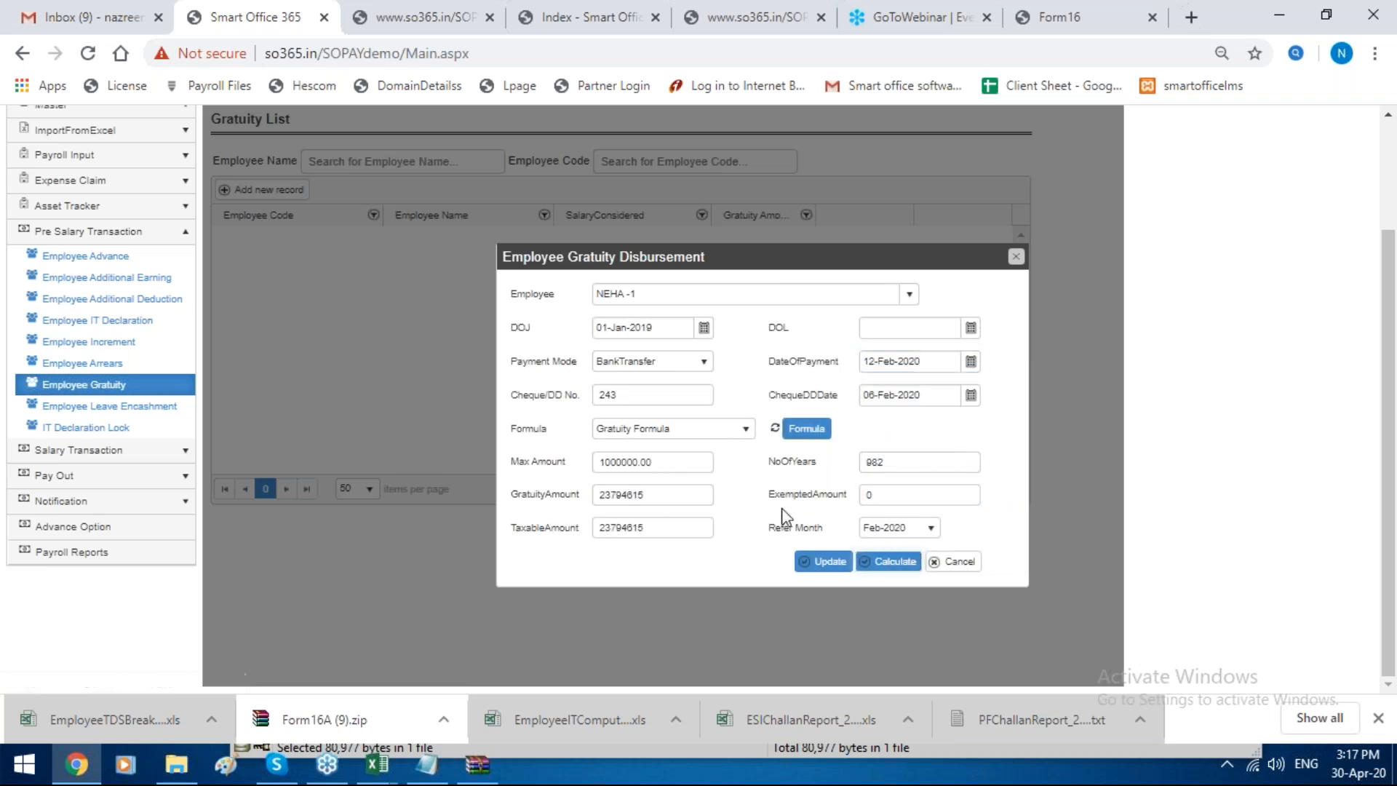
pyautogui.doubleClick(643, 521)
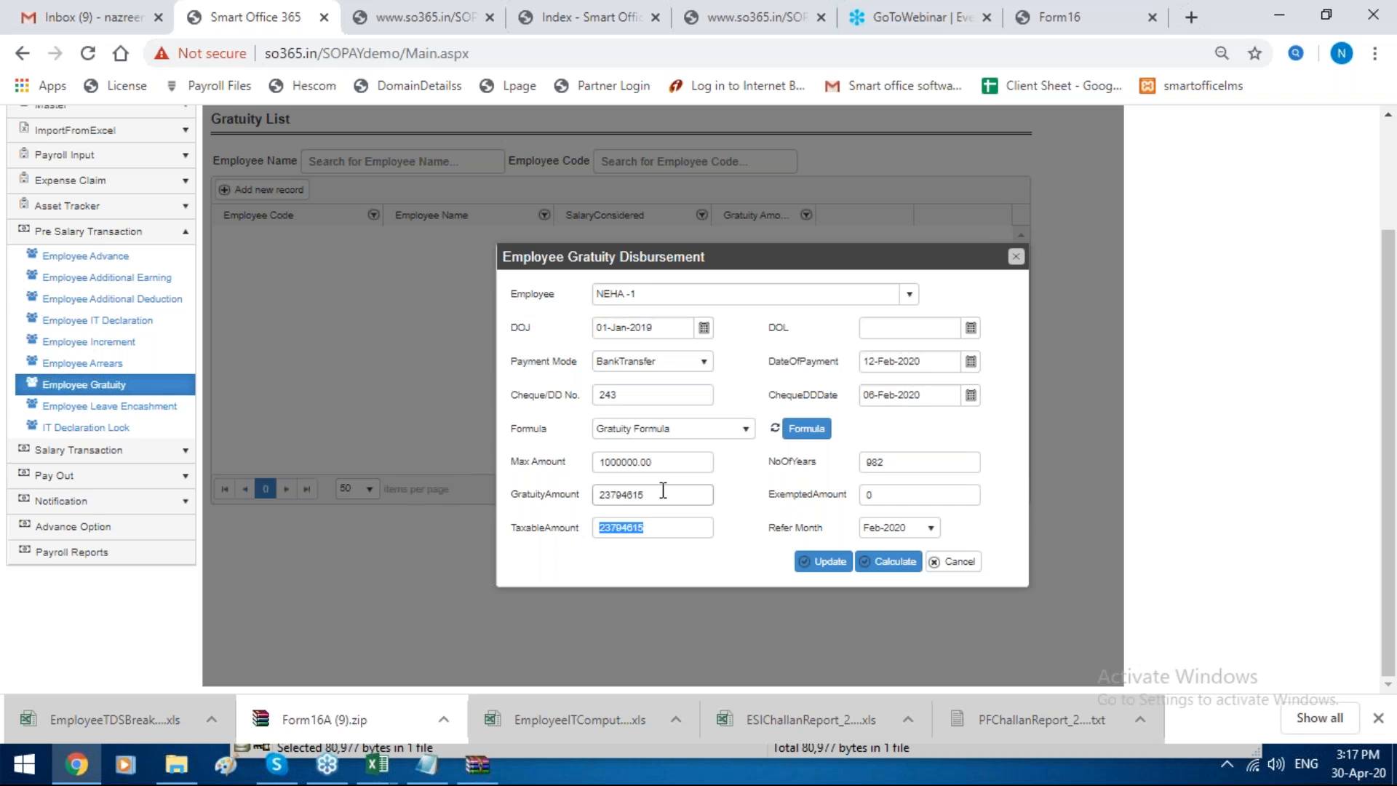
pyautogui.doubleClick(659, 494)
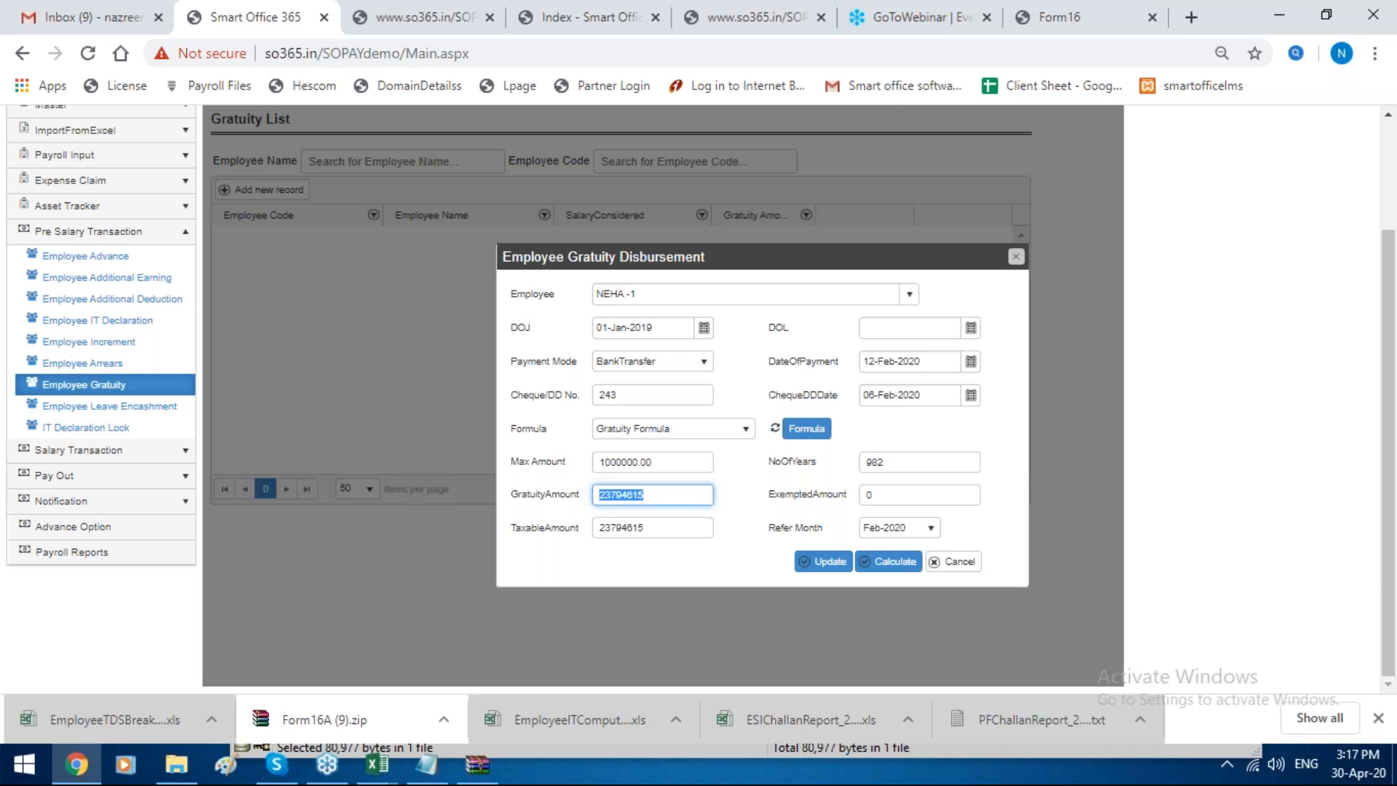
pyautogui.click(1015, 257)
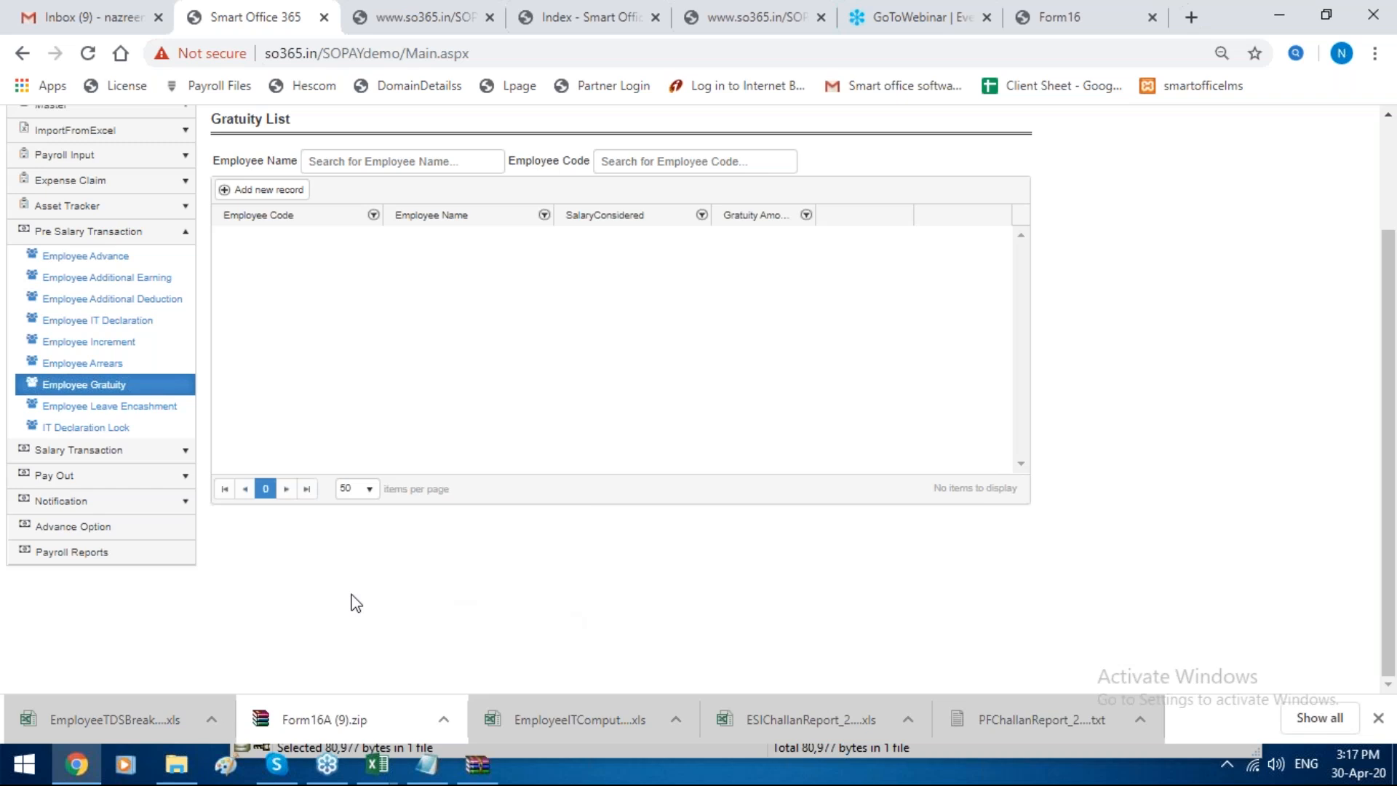
# Step: Open Employee Leave Encashment, view the form for a new encashment record, and close it without saving
pyautogui.click(110, 407)
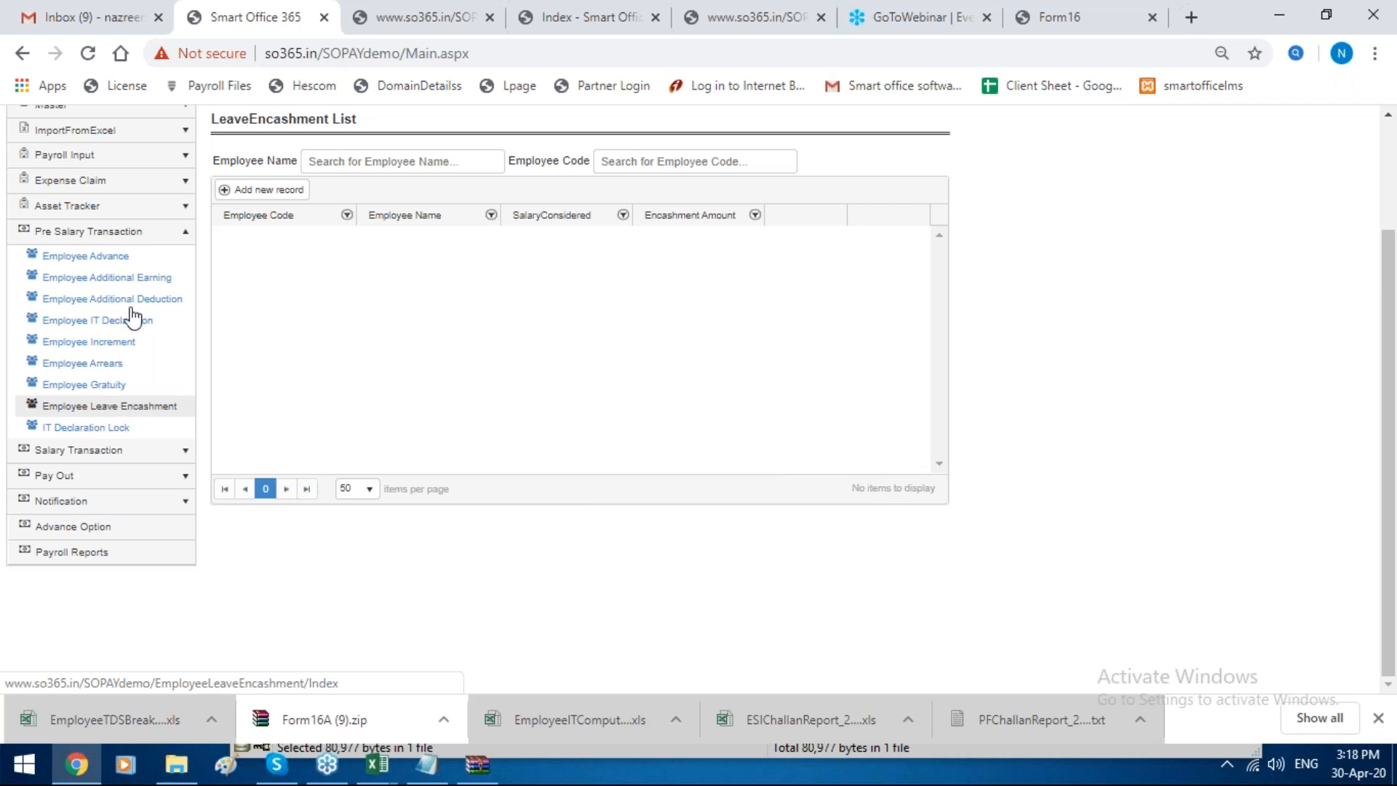
pyautogui.click(263, 190)
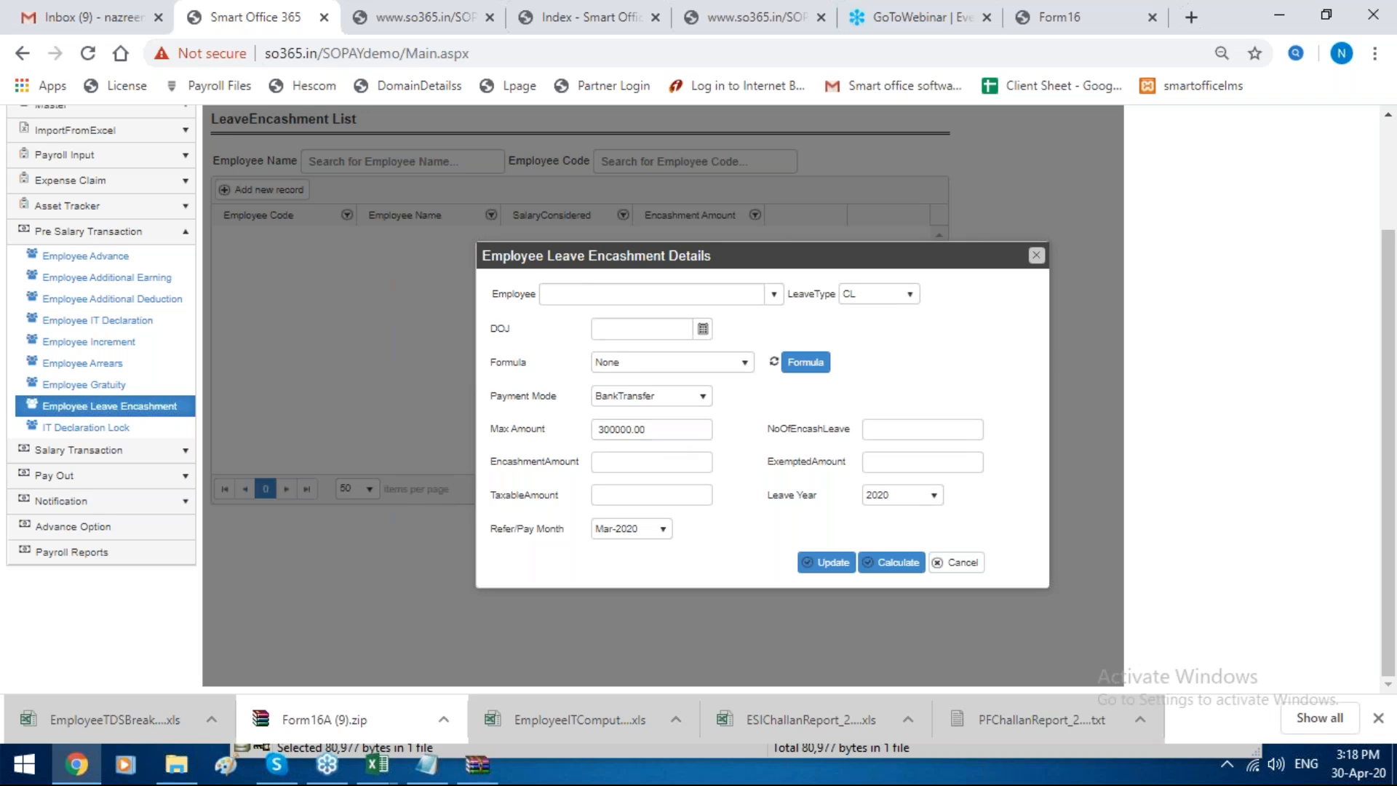
pyautogui.click(1036, 256)
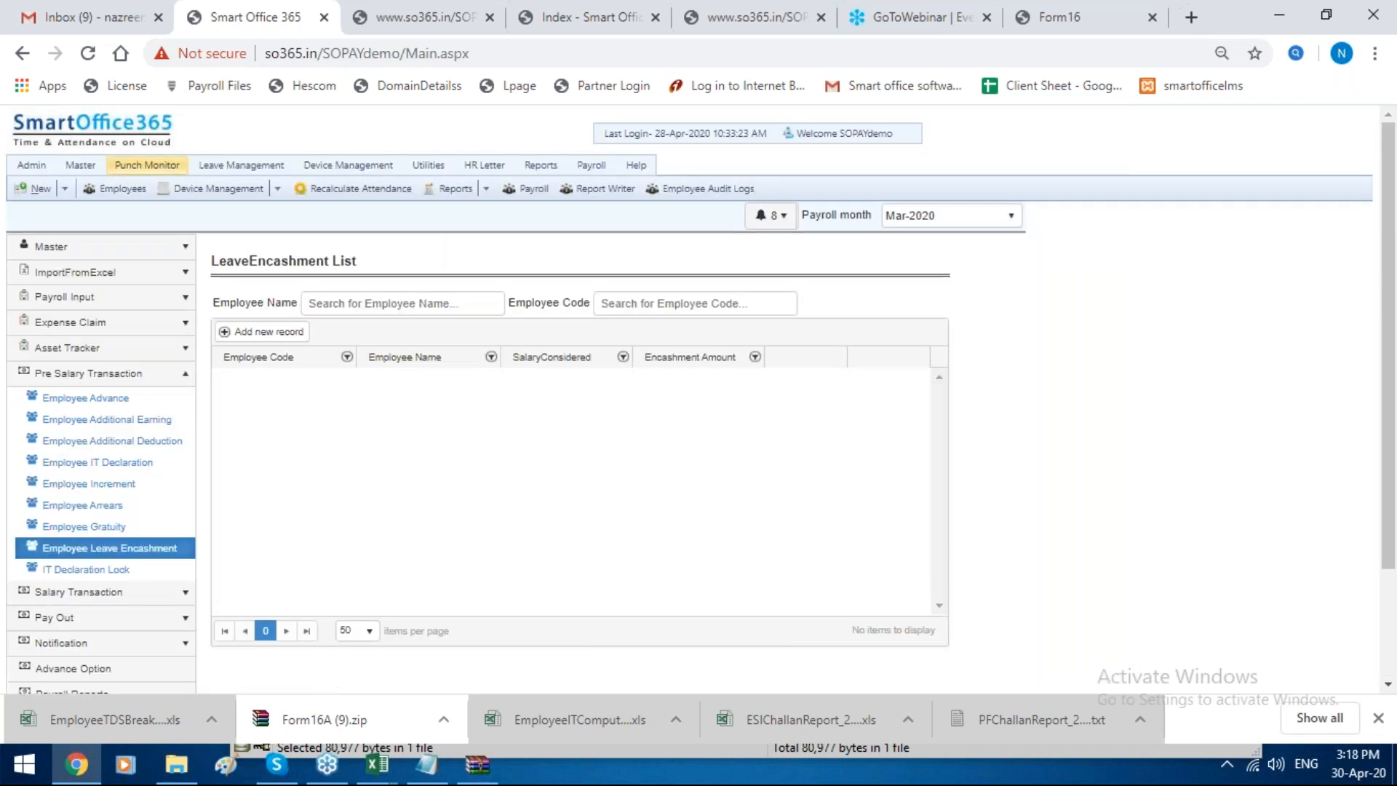
pyautogui.moveTo(79, 171)
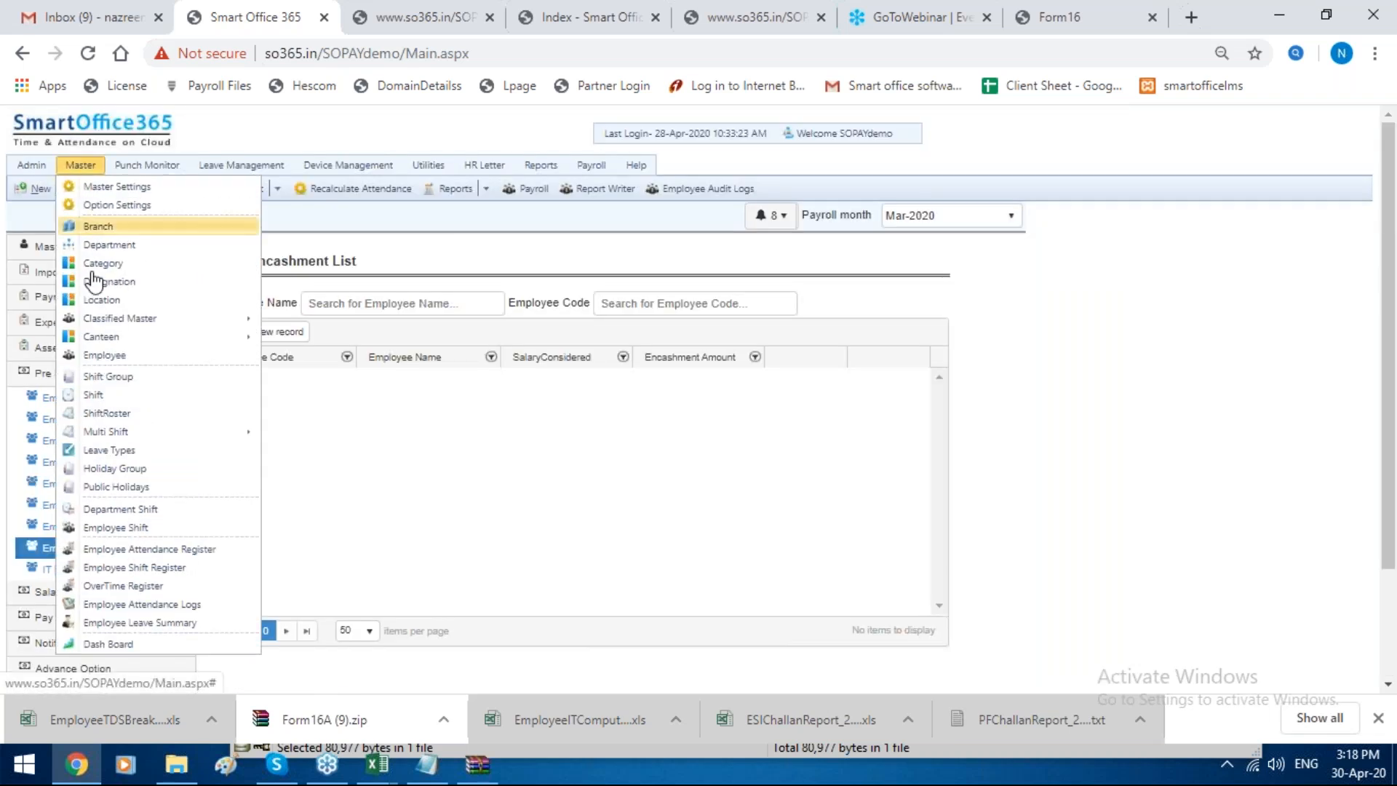
# Step: Open the leave types master, examine the Casual Leave encashment and allotment settings, and close the form without changes
pyautogui.moveTo(109, 432)
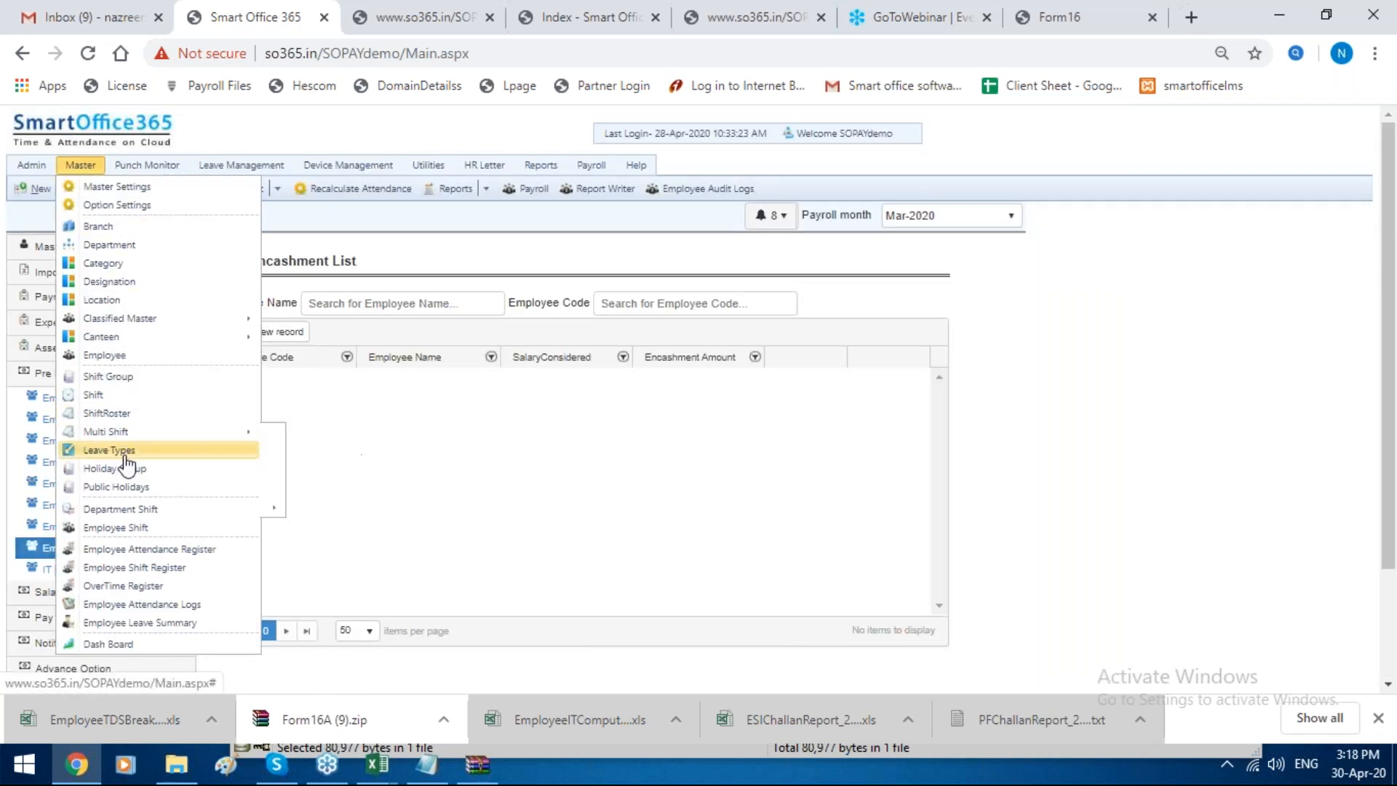
pyautogui.click(120, 451)
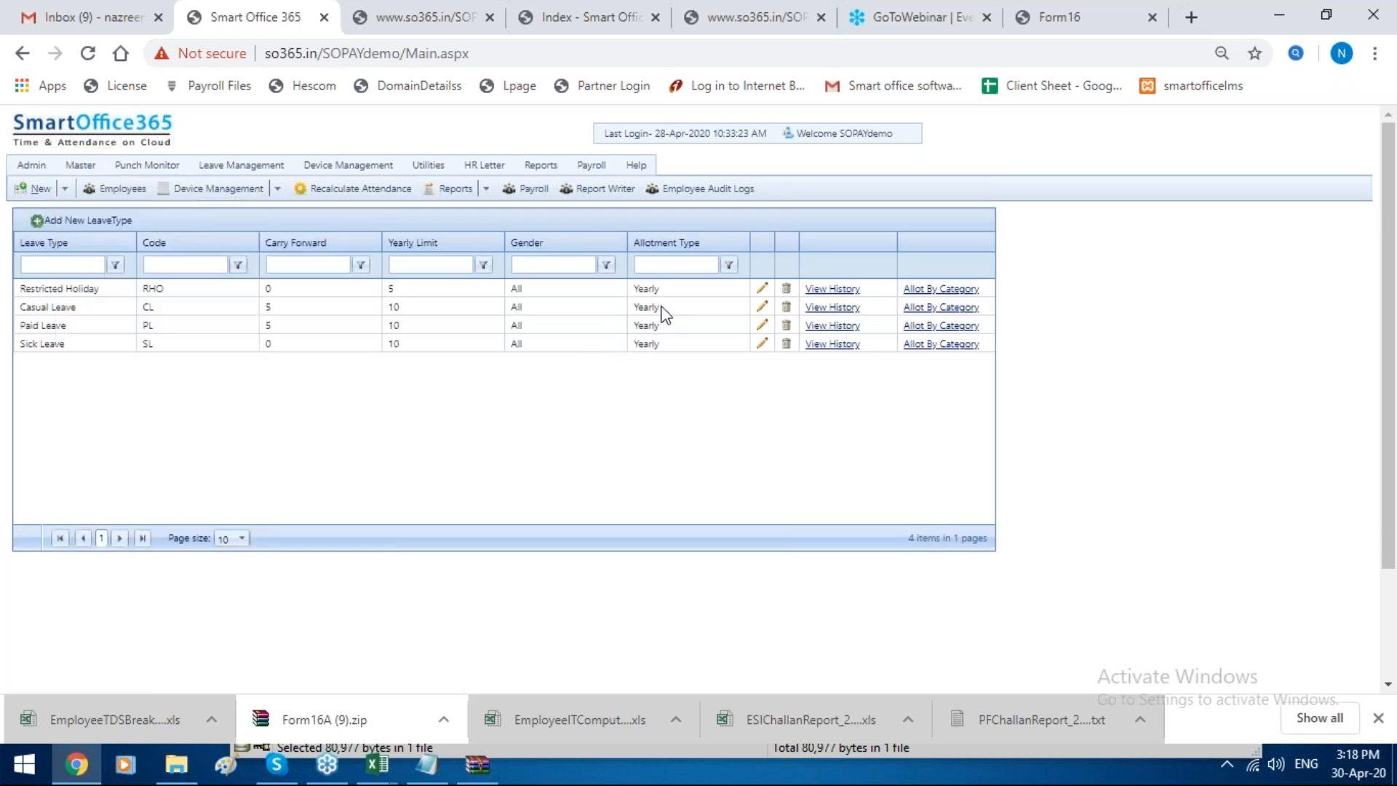
pyautogui.click(761, 307)
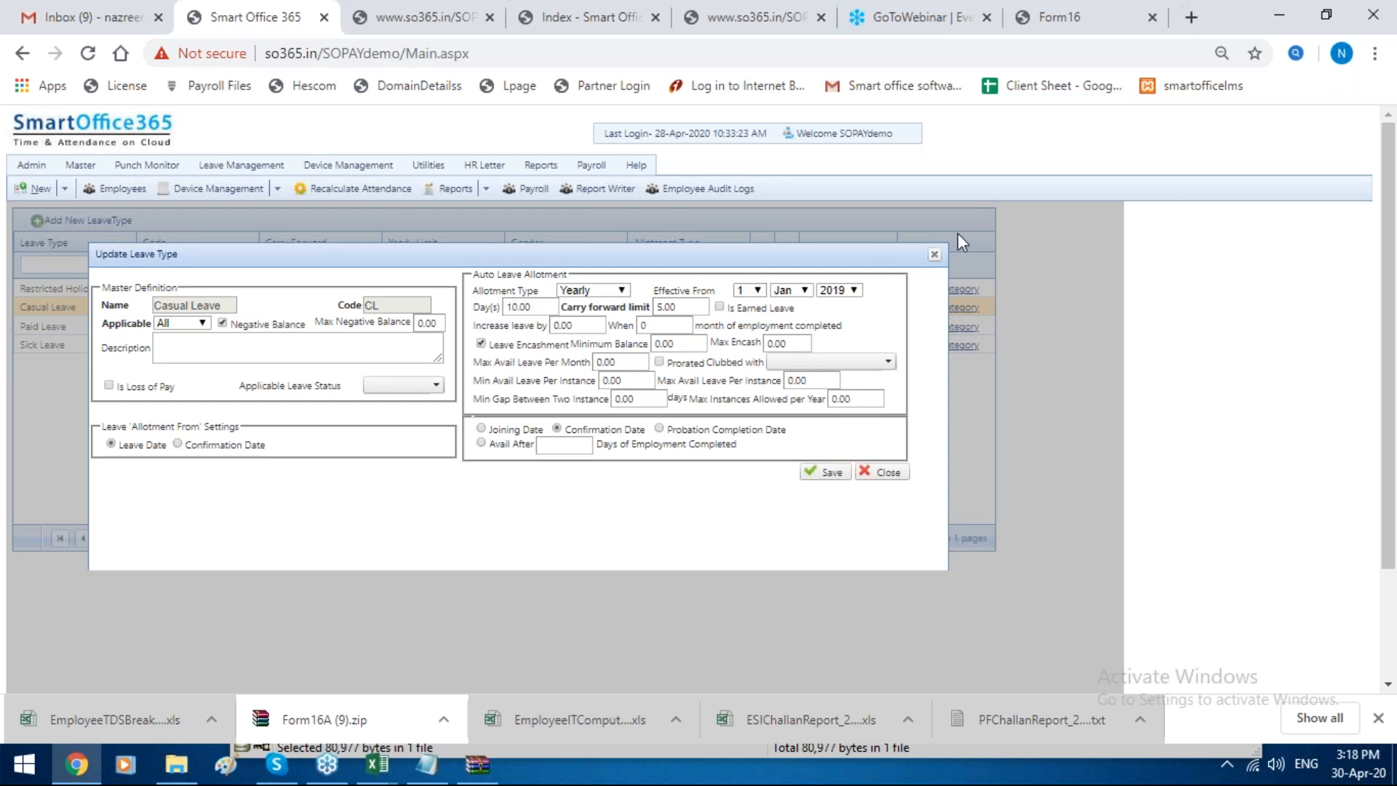
pyautogui.click(934, 254)
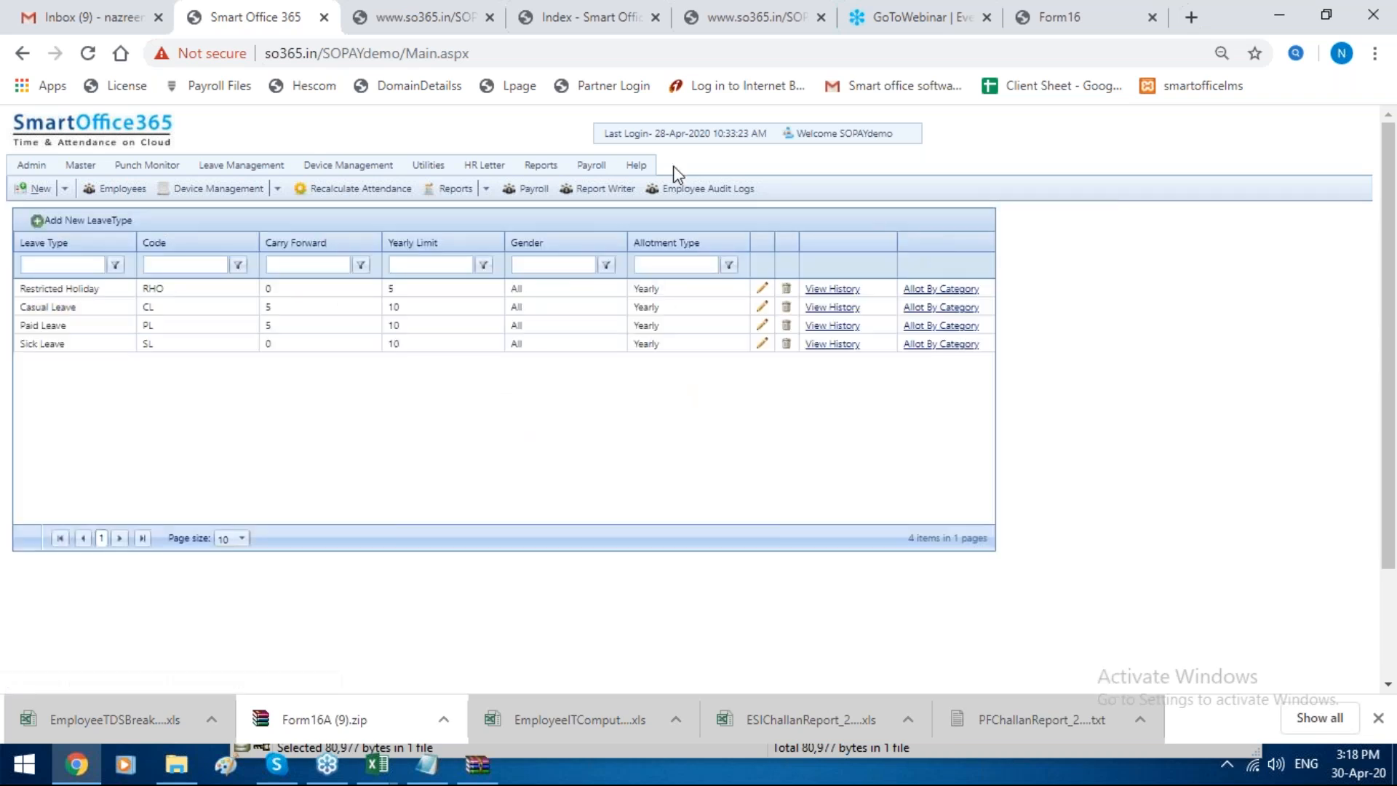
# Step: Return to Payroll and start a new record in Employee Leave Encashment under Pre Salary Transaction
pyautogui.moveTo(591, 166)
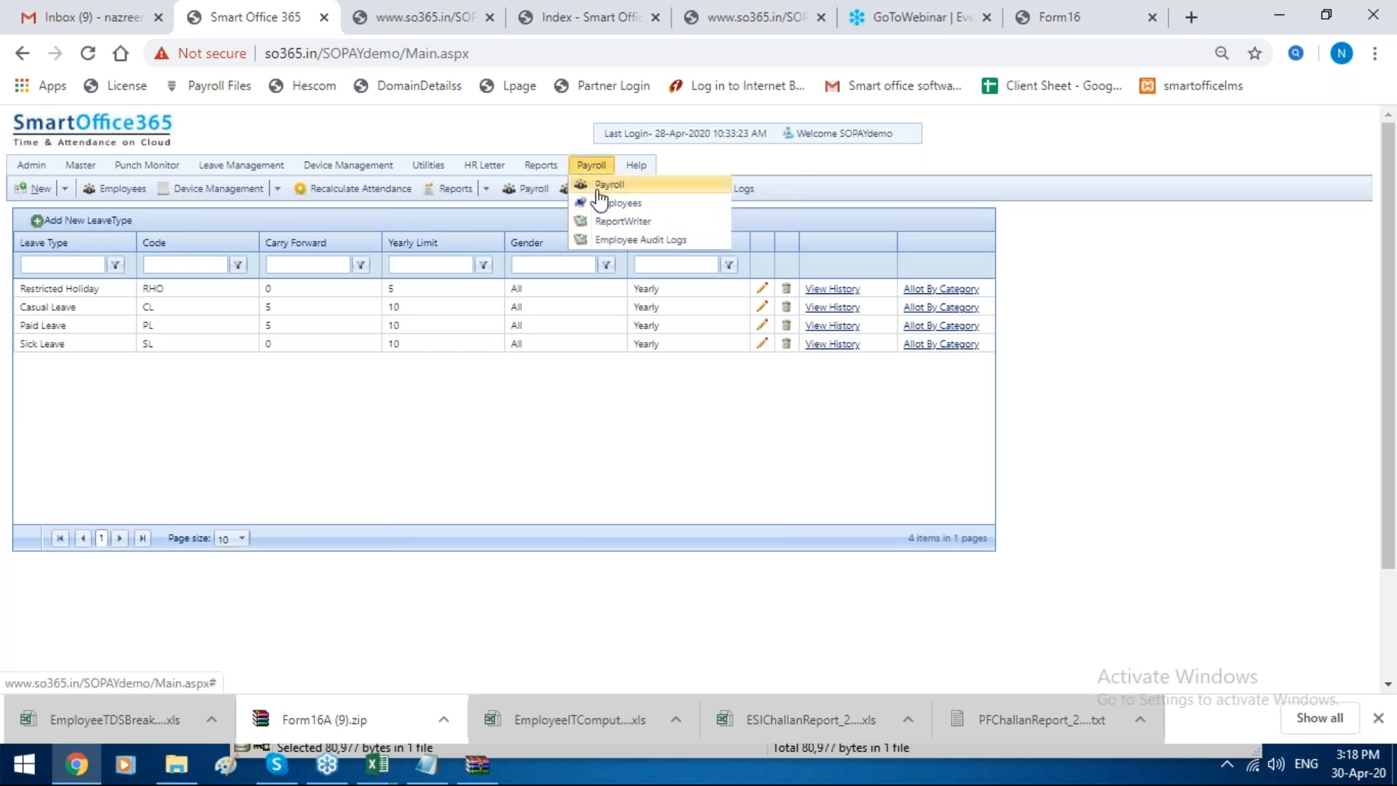
pyautogui.click(598, 191)
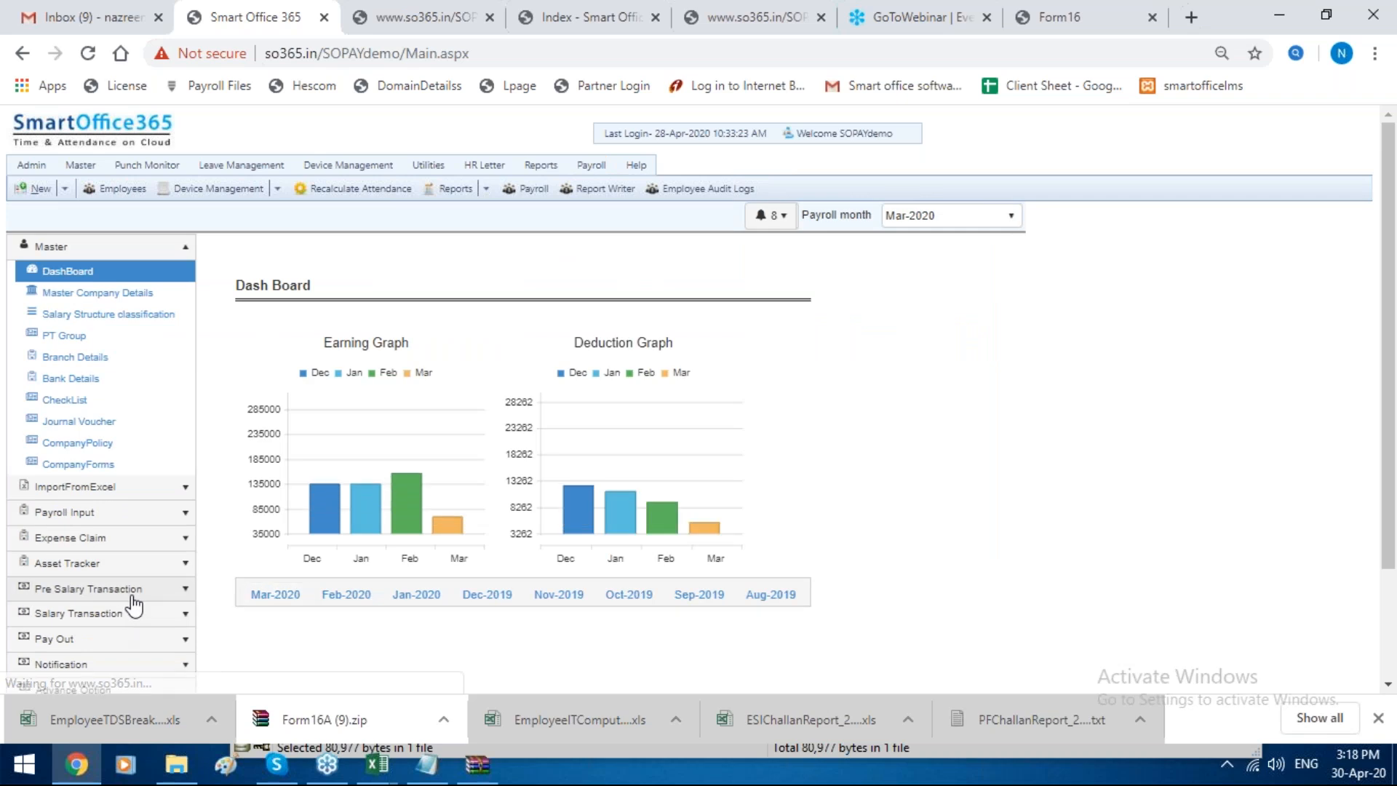
pyautogui.click(131, 591)
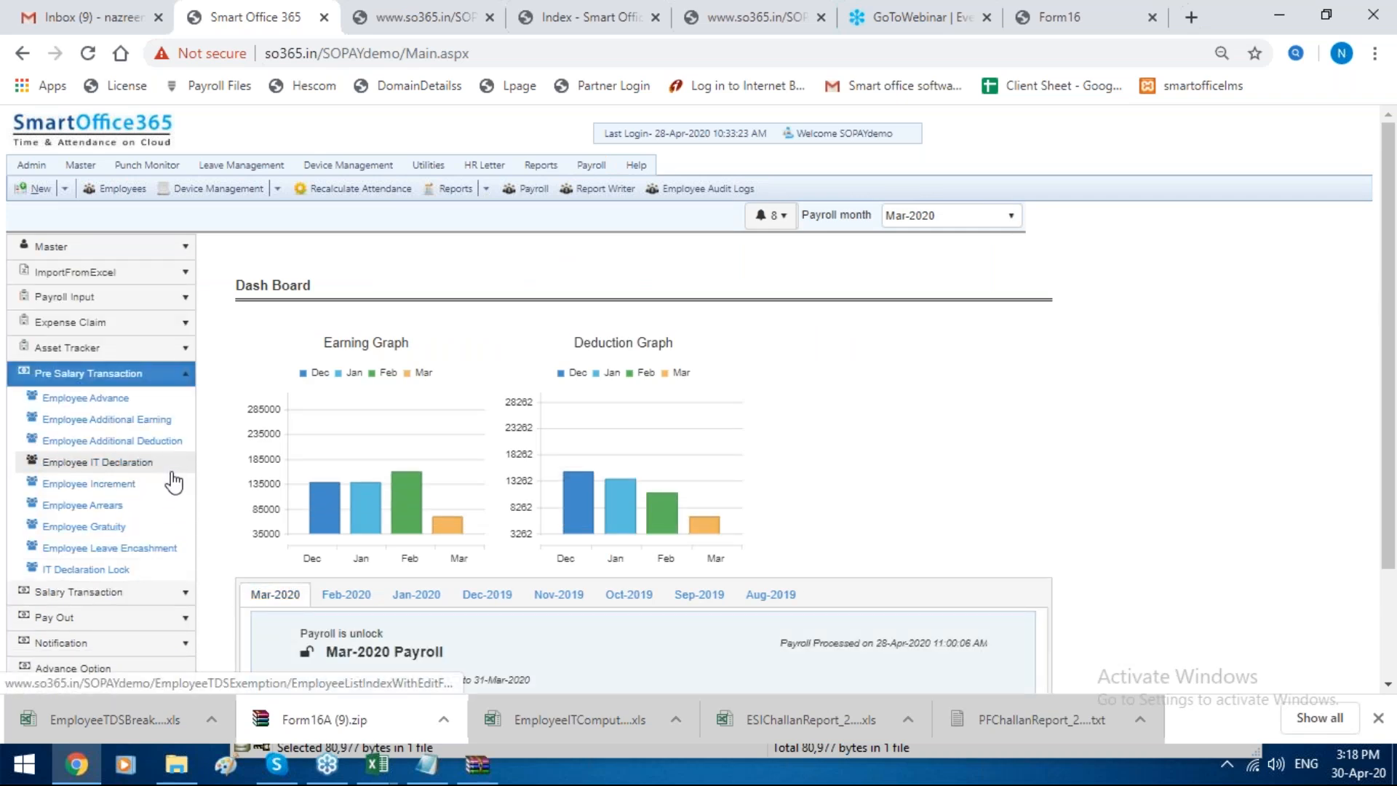
pyautogui.click(161, 550)
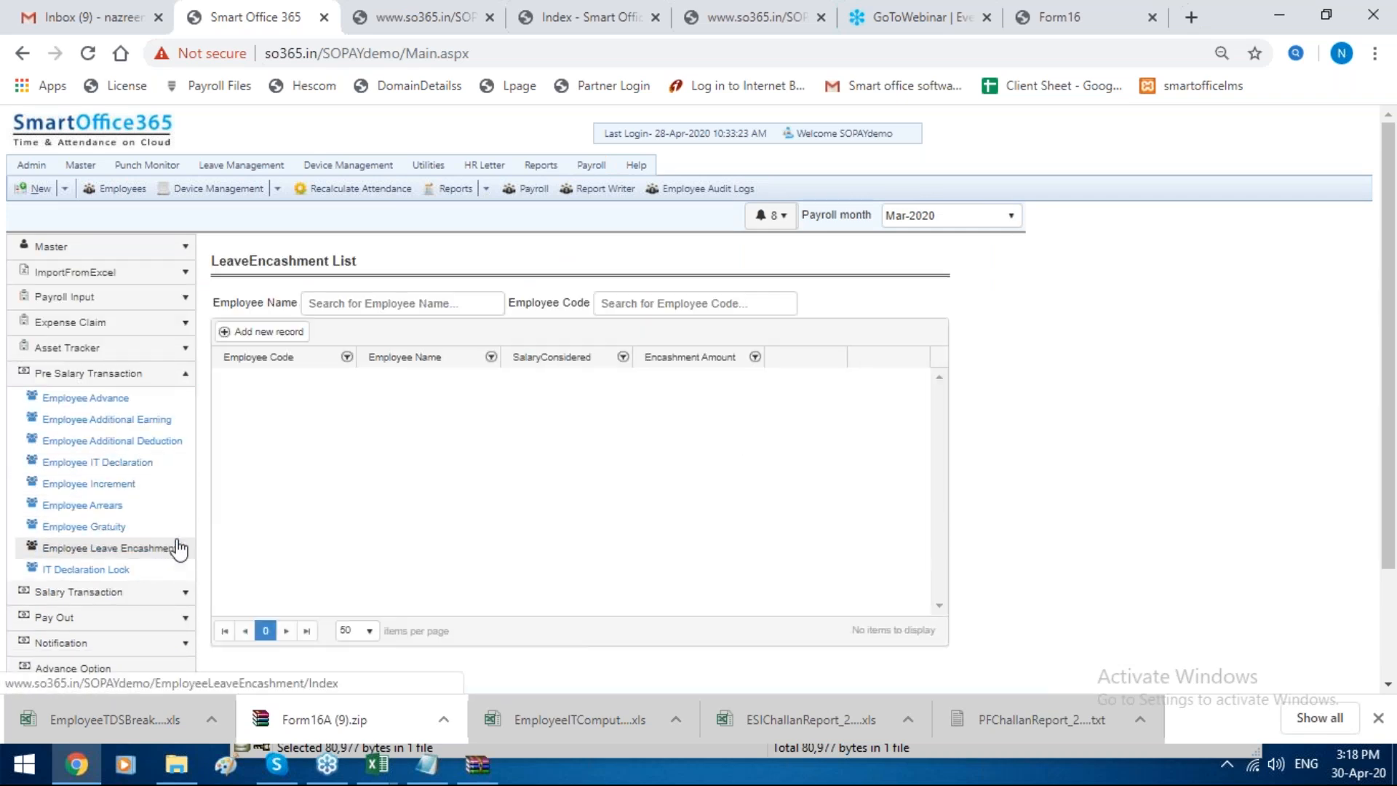
pyautogui.click(261, 331)
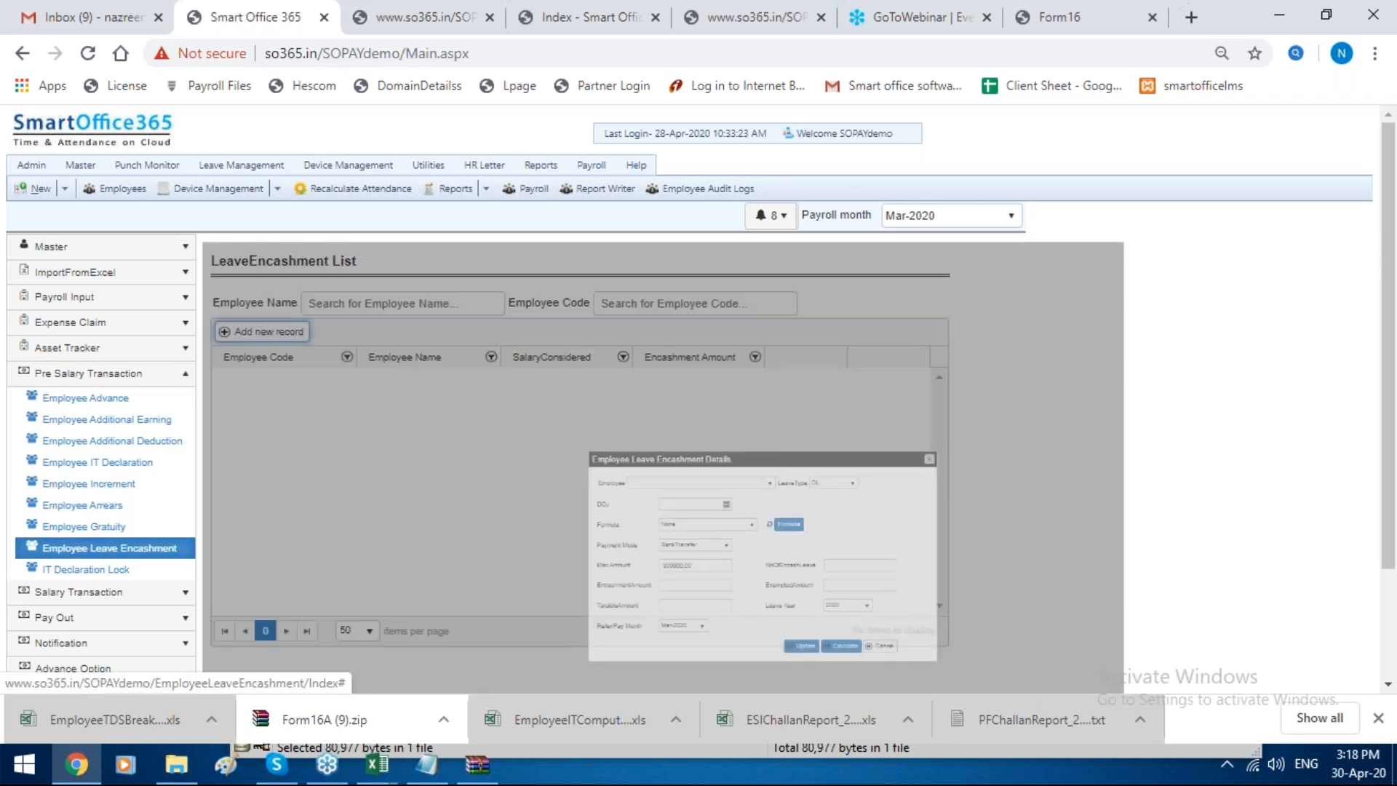
# Step: Choose leave type PL, the first listed employee and basic Formula for the encashment, keeping BankTransfer as the payment mode
pyautogui.click(877, 436)
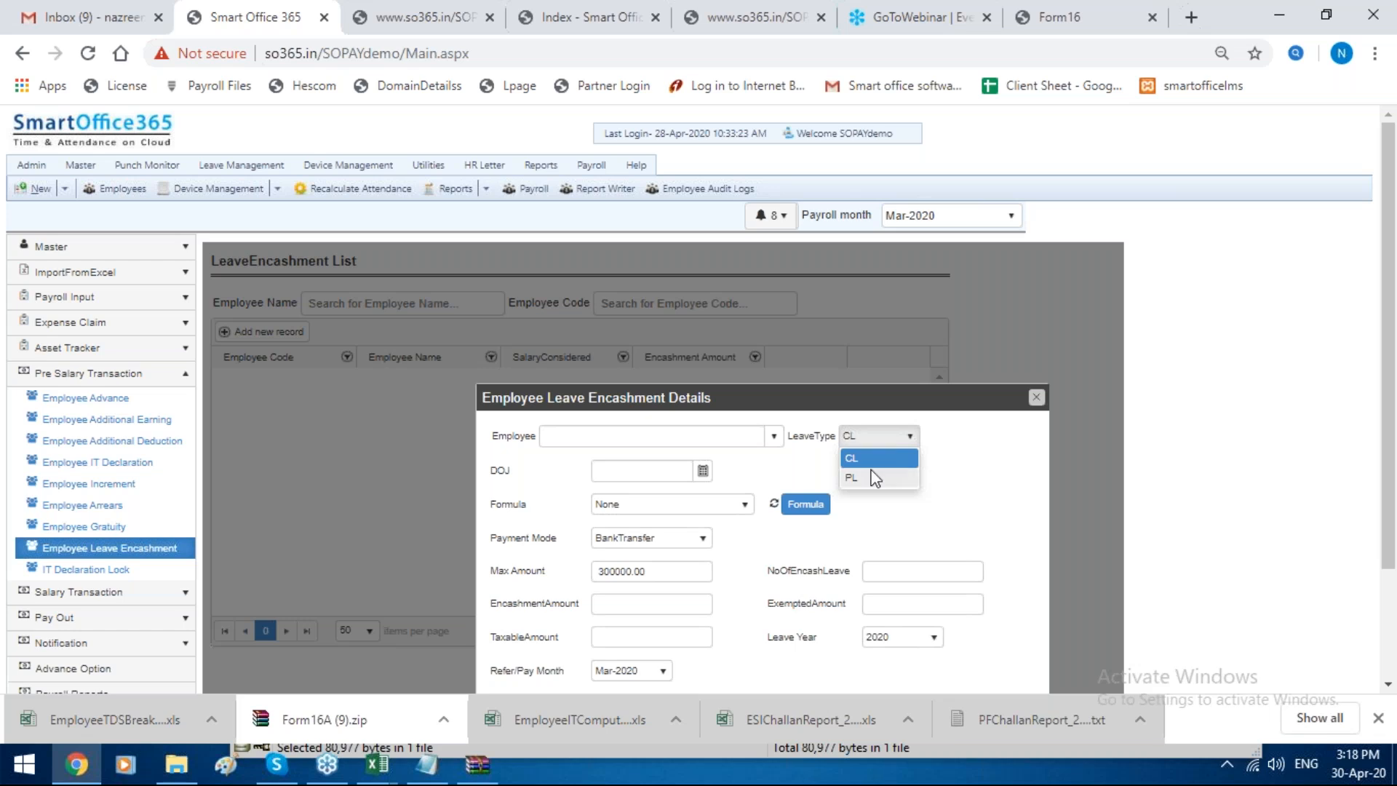
pyautogui.click(873, 477)
pyautogui.click(772, 437)
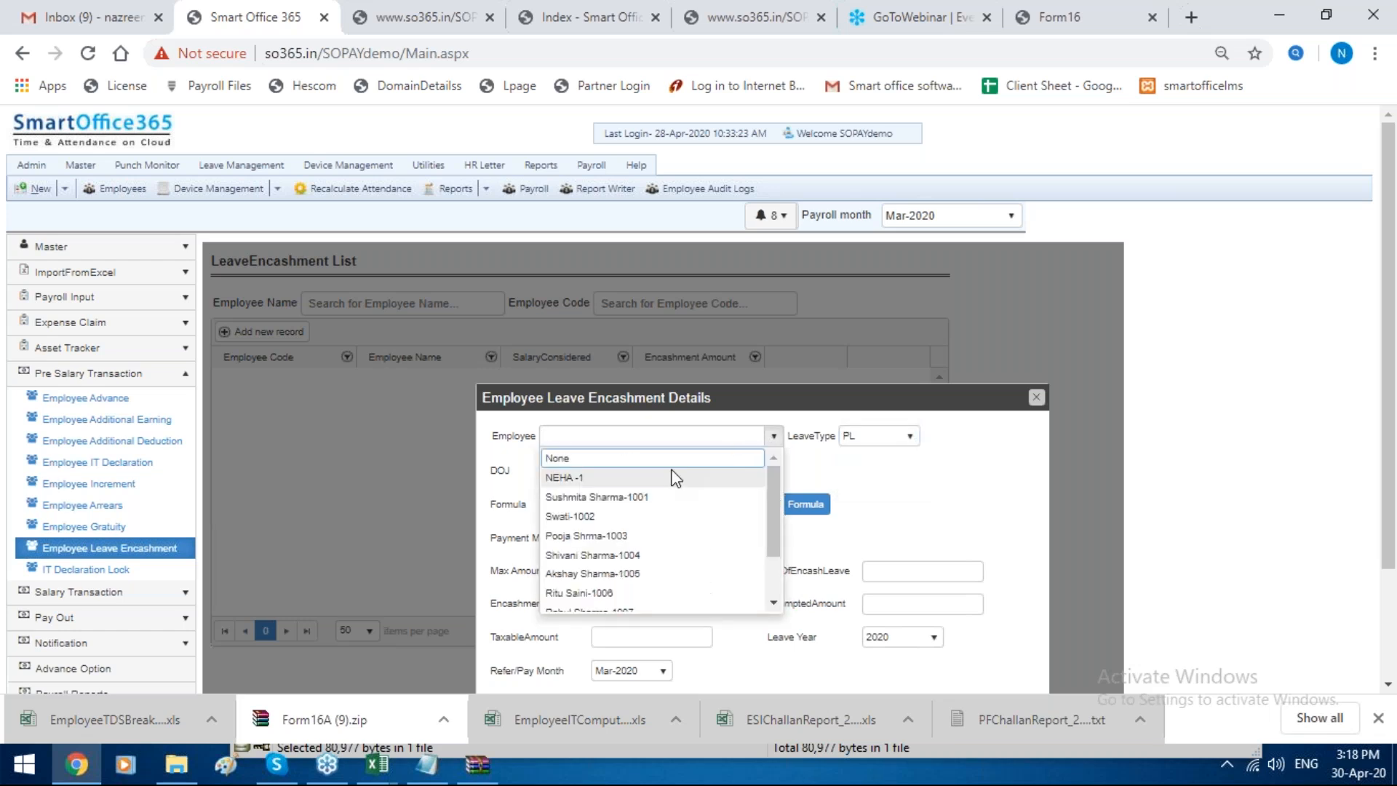
pyautogui.click(672, 478)
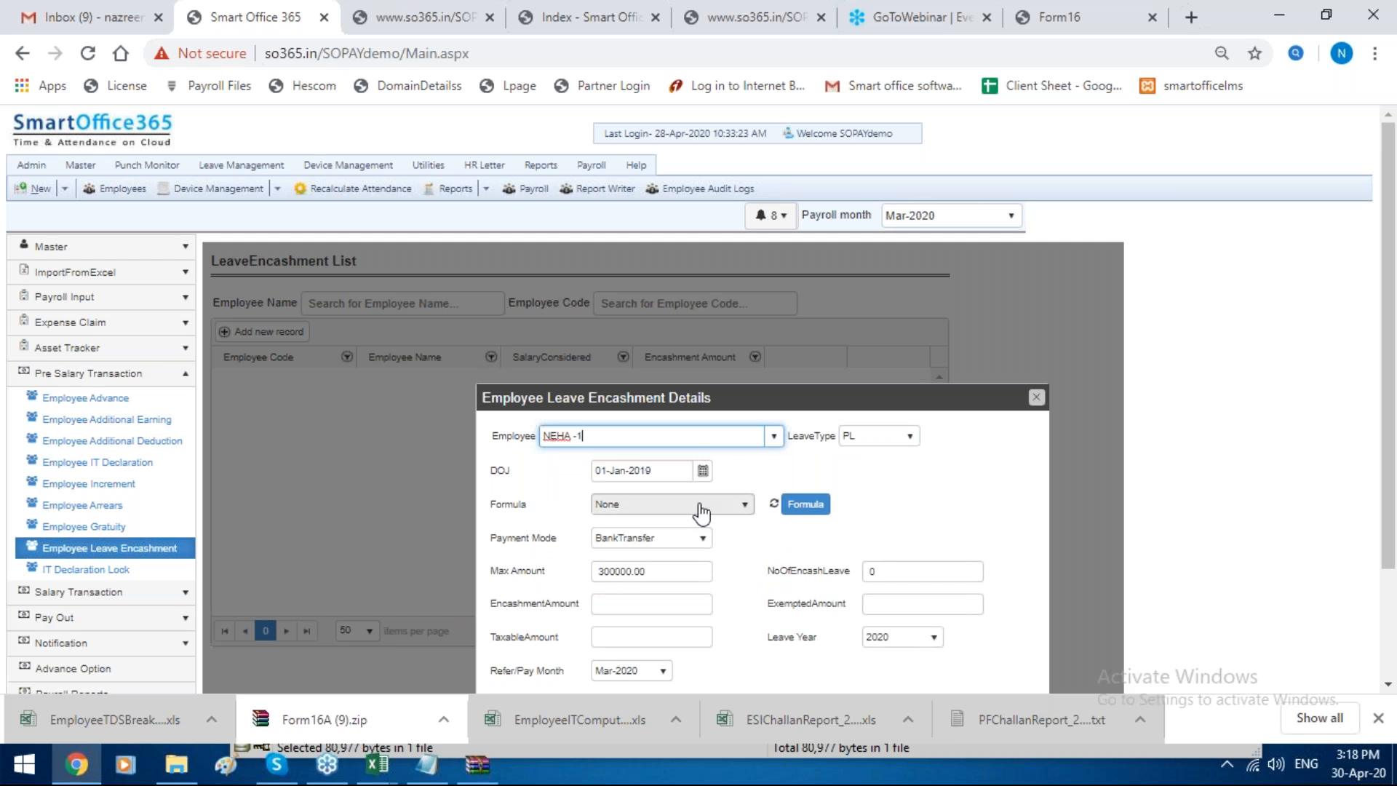
pyautogui.click(700, 509)
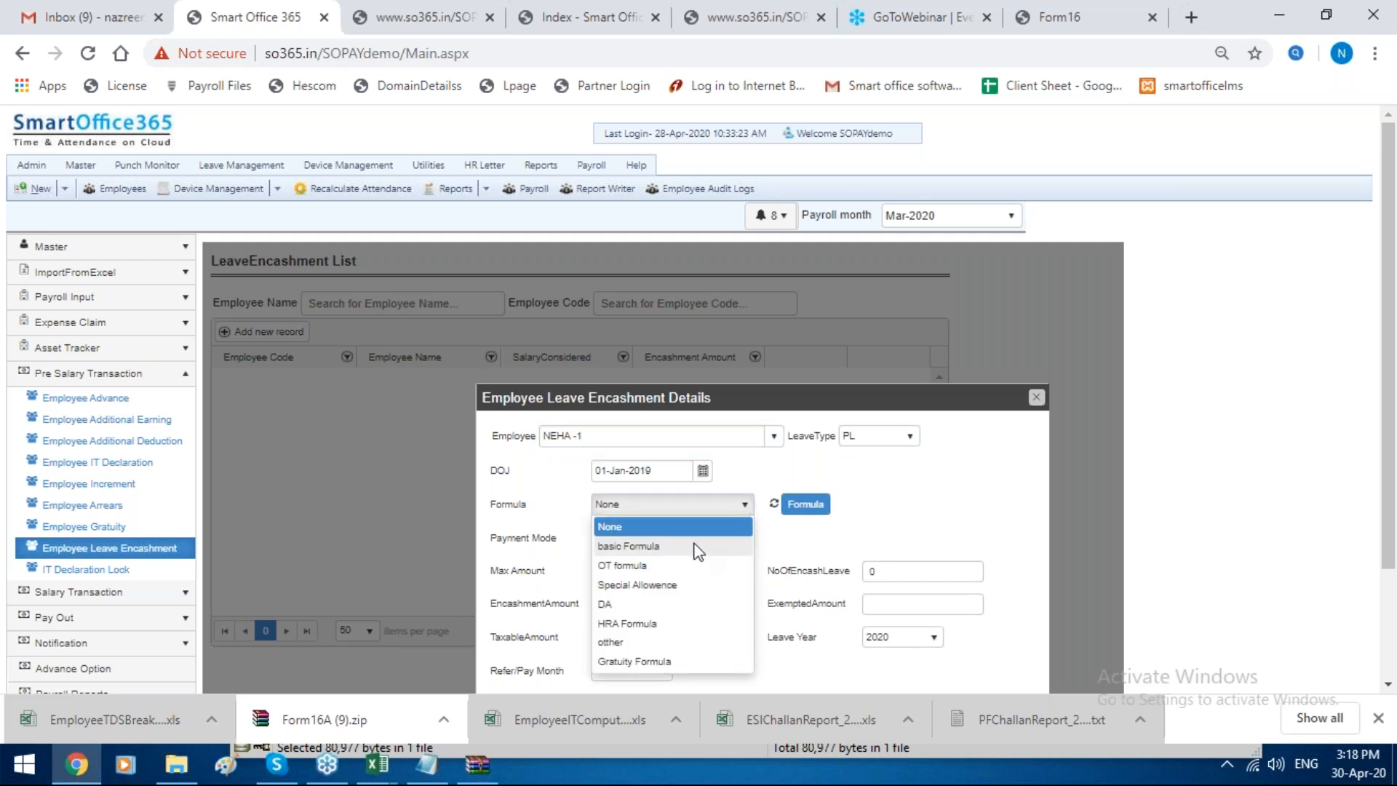
pyautogui.click(681, 545)
pyautogui.click(676, 538)
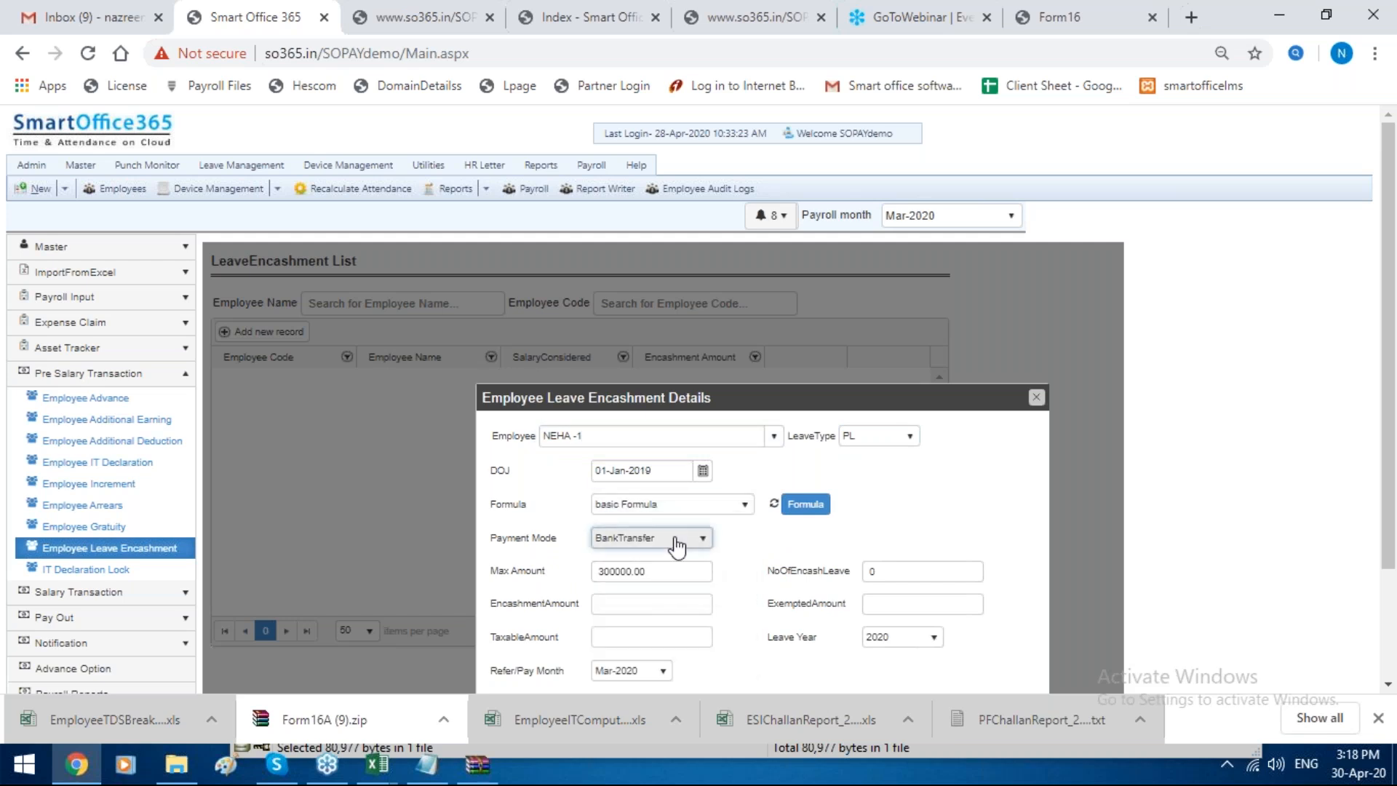
# Step: Set the number of leaves for encashment to 25
pyautogui.scroll(-2, 894, 464)
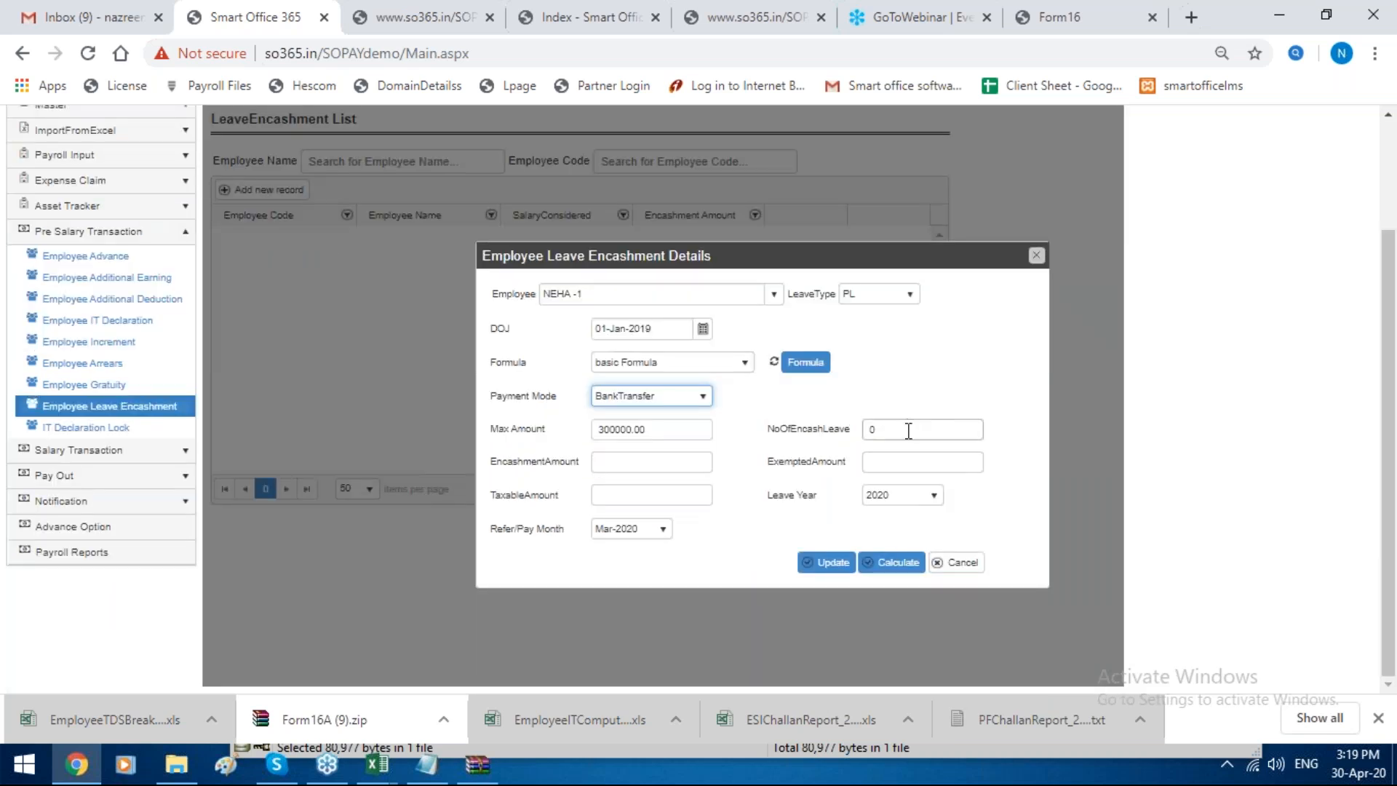
pyautogui.click(908, 429)
pyautogui.press('BackSpace')
pyautogui.write('25')
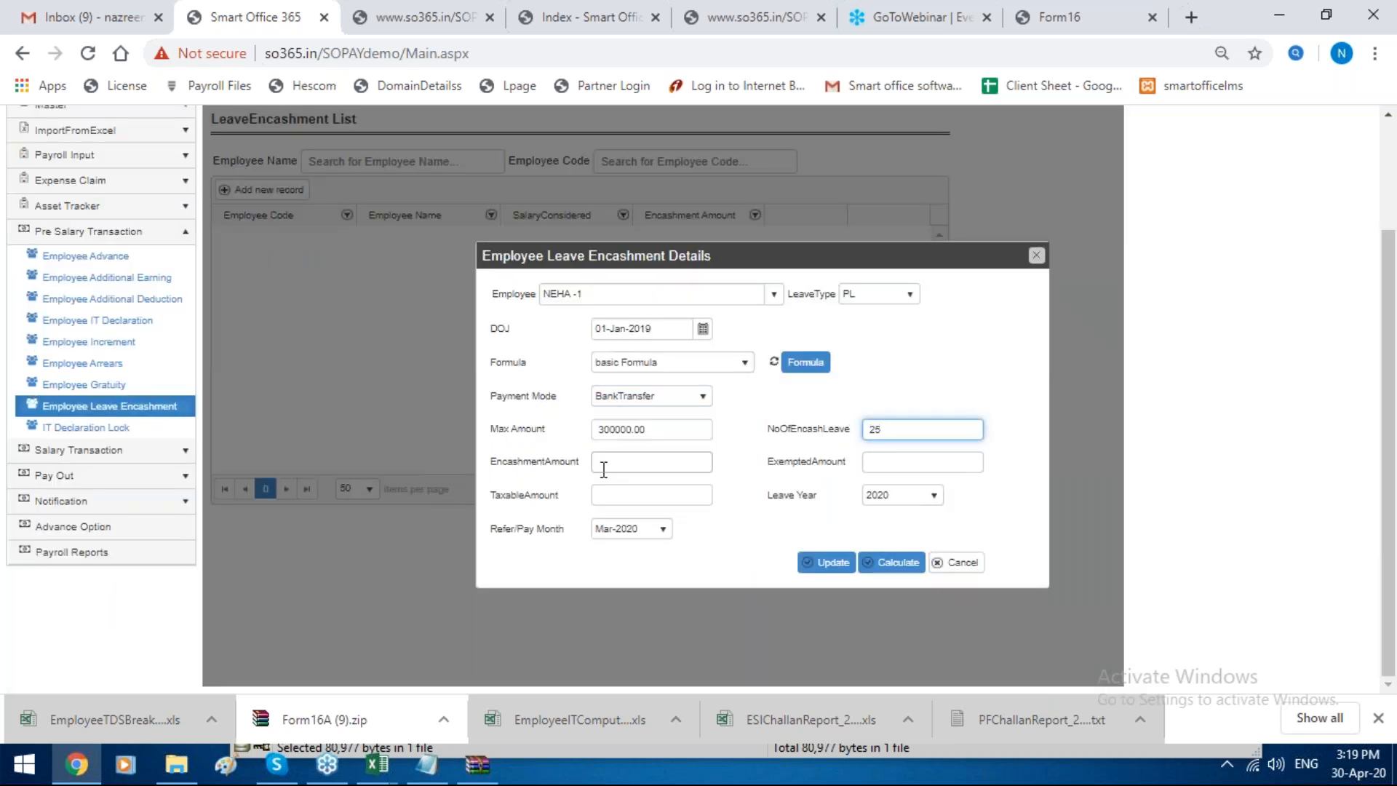
# Step: Calculate the leave encashment for leave year 2020, review the amounts, and close the details form without saving
pyautogui.click(897, 494)
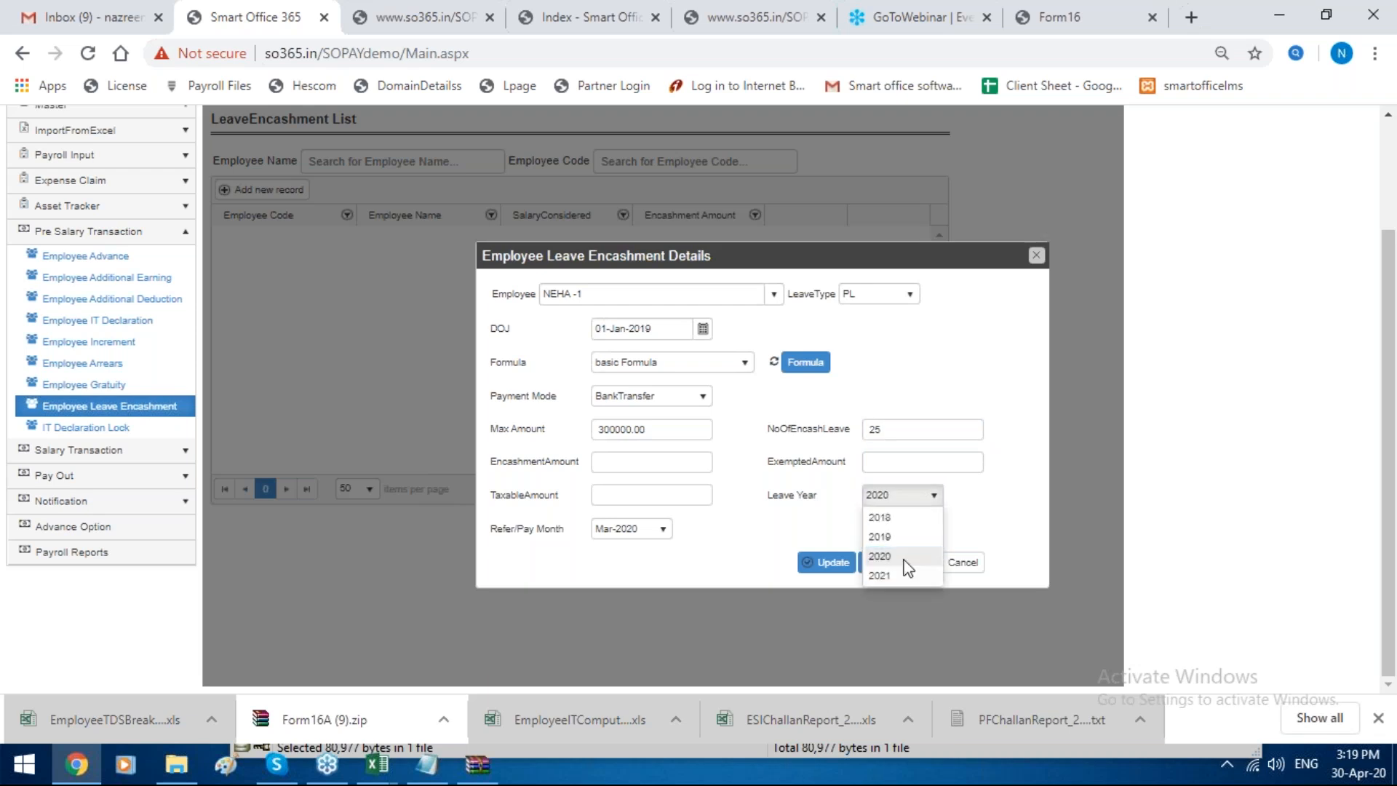
pyautogui.click(904, 557)
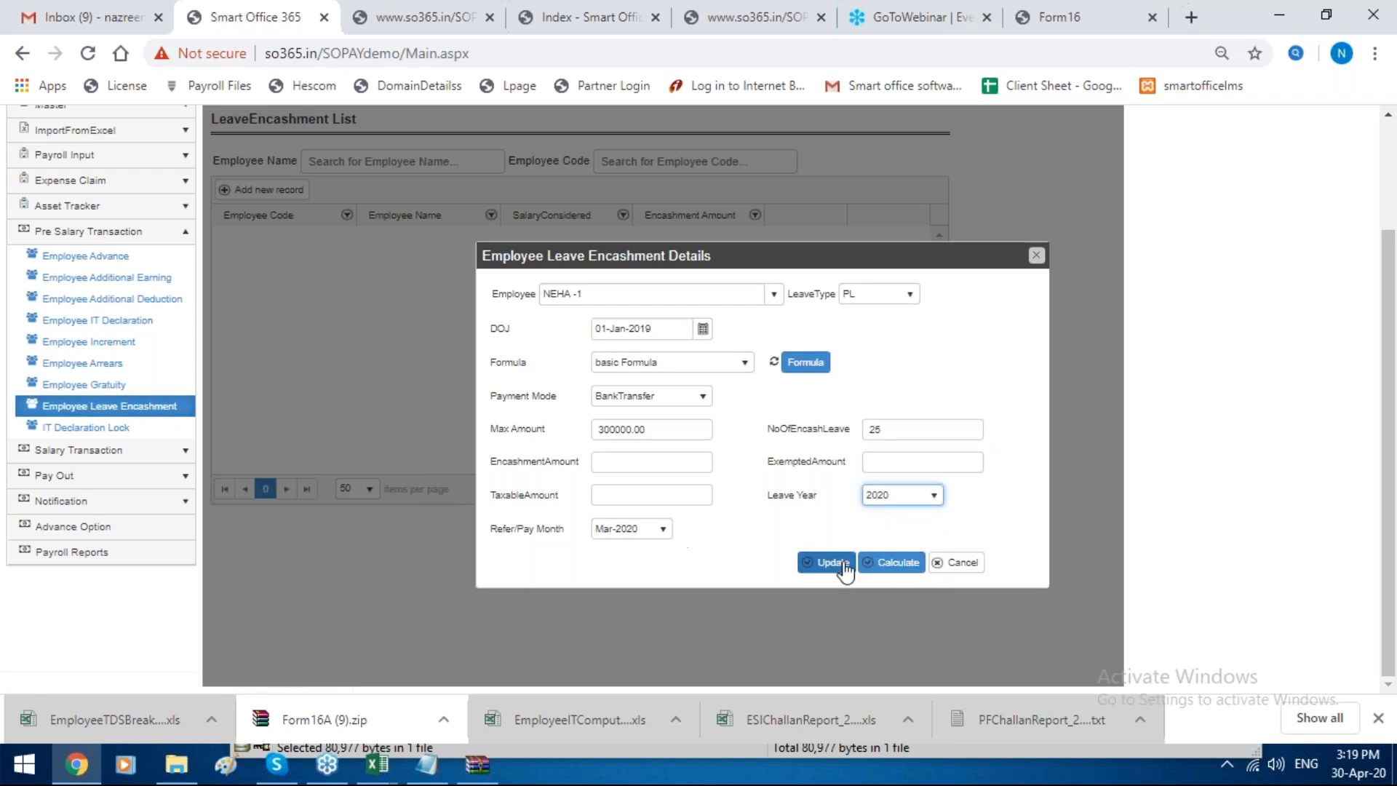
pyautogui.click(893, 563)
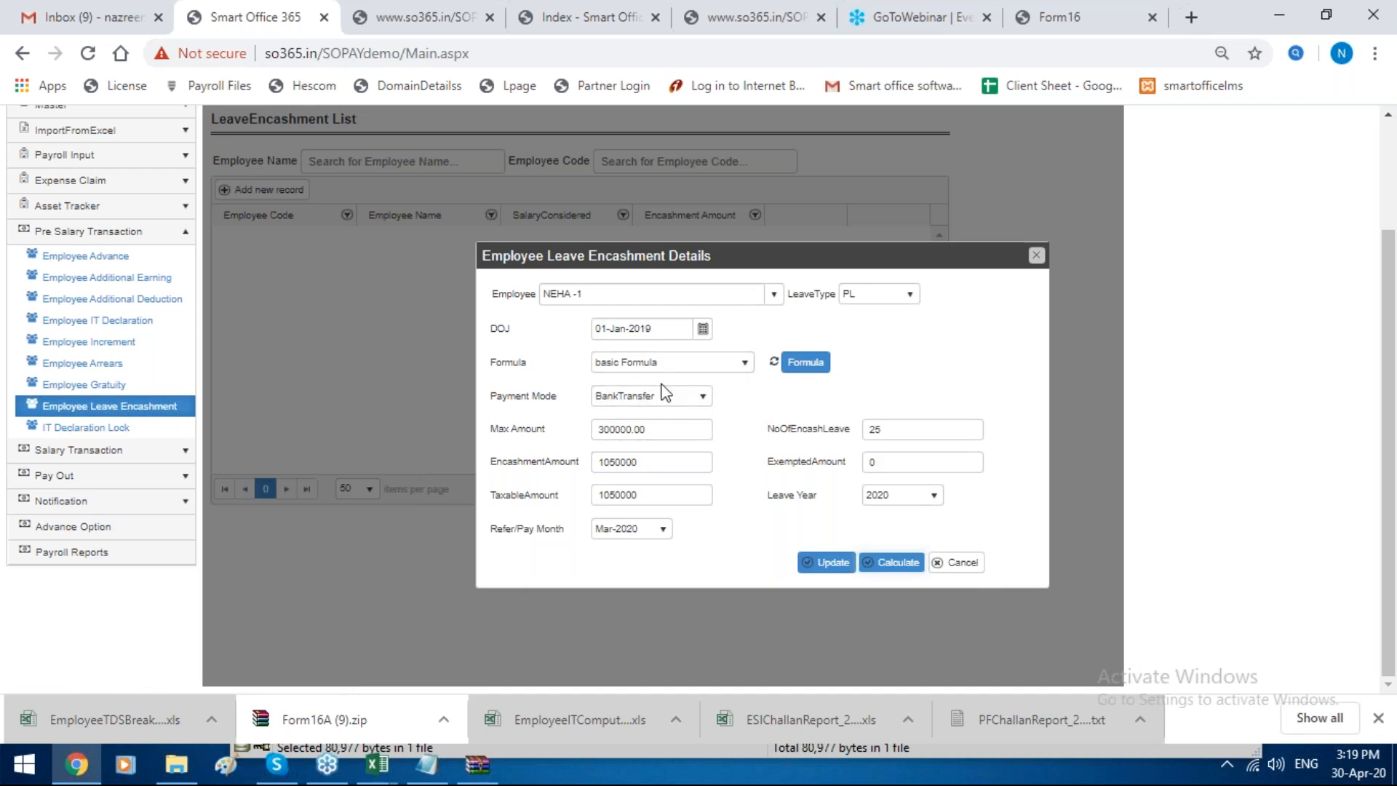
pyautogui.click(1036, 255)
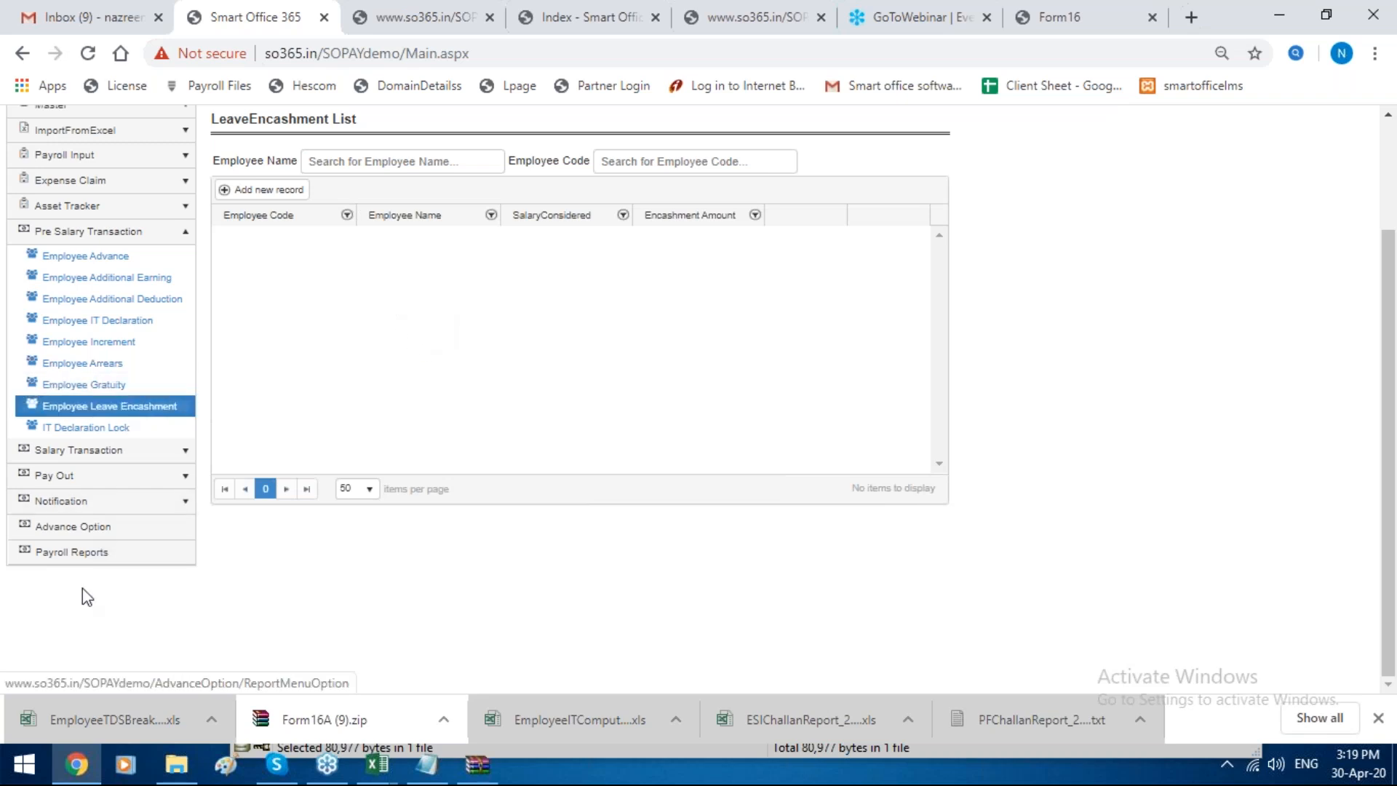
# Step: Look over the Payroll Reports page, and view the Leave Travel Settings (LTA) among the advance options
pyautogui.click(105, 559)
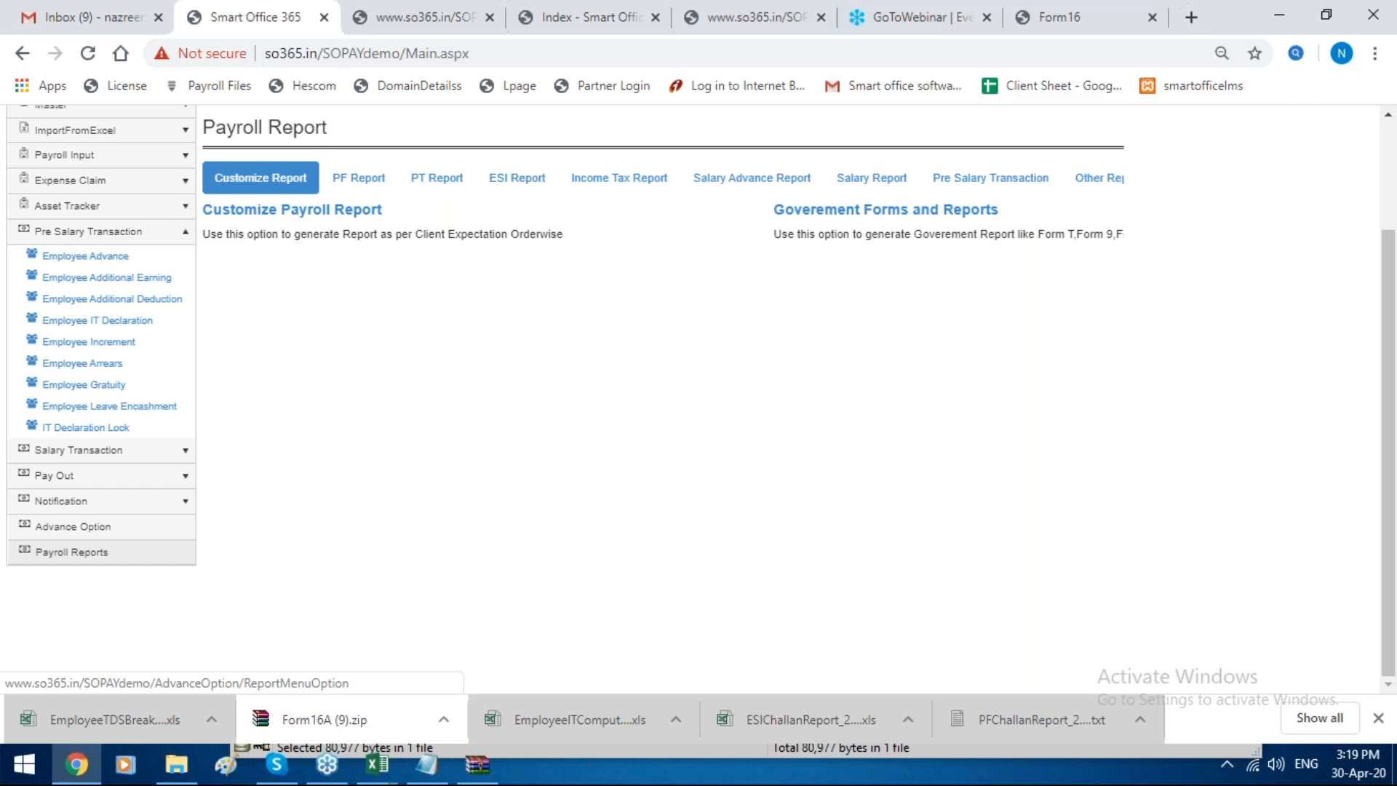
pyautogui.scroll(3, 836, 371)
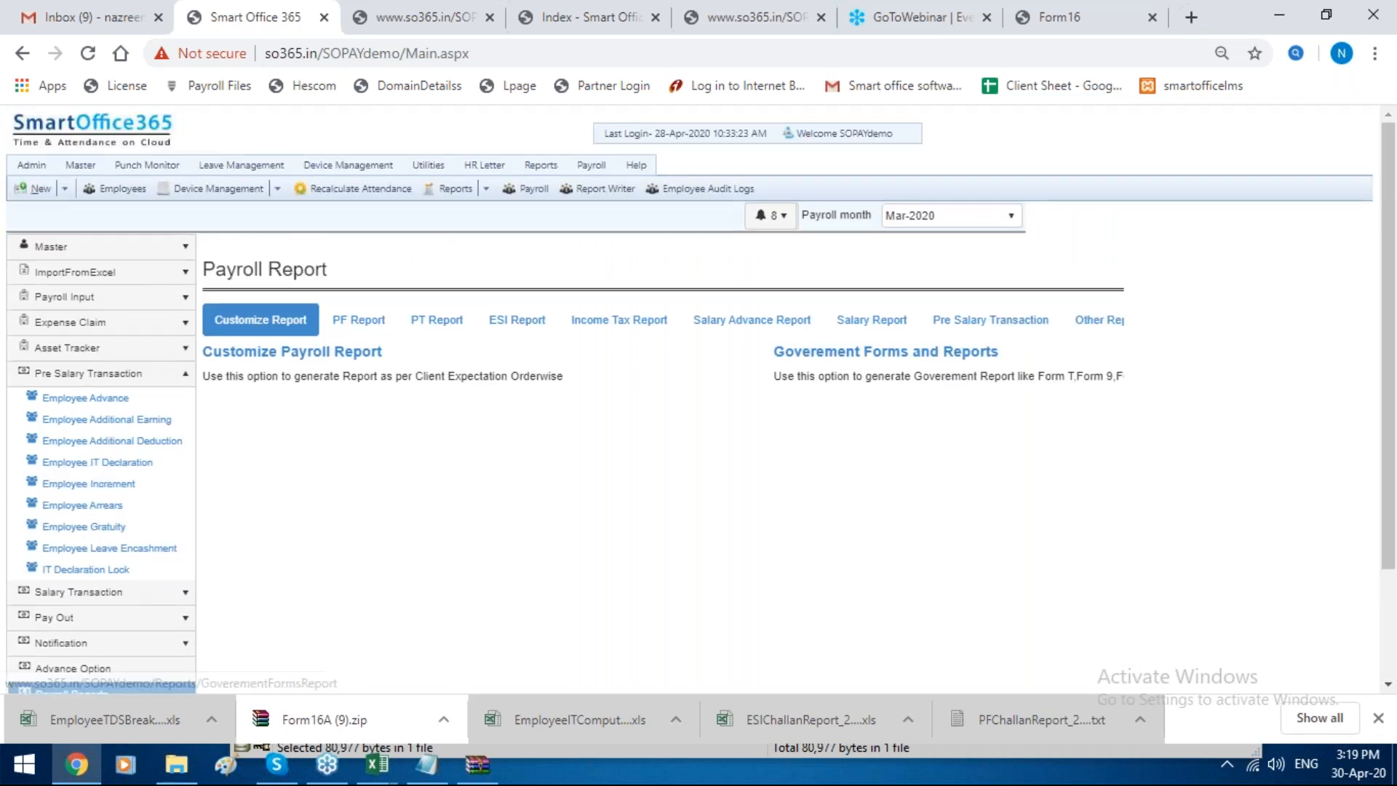
pyautogui.scroll(-2, 841, 371)
pyautogui.click(137, 536)
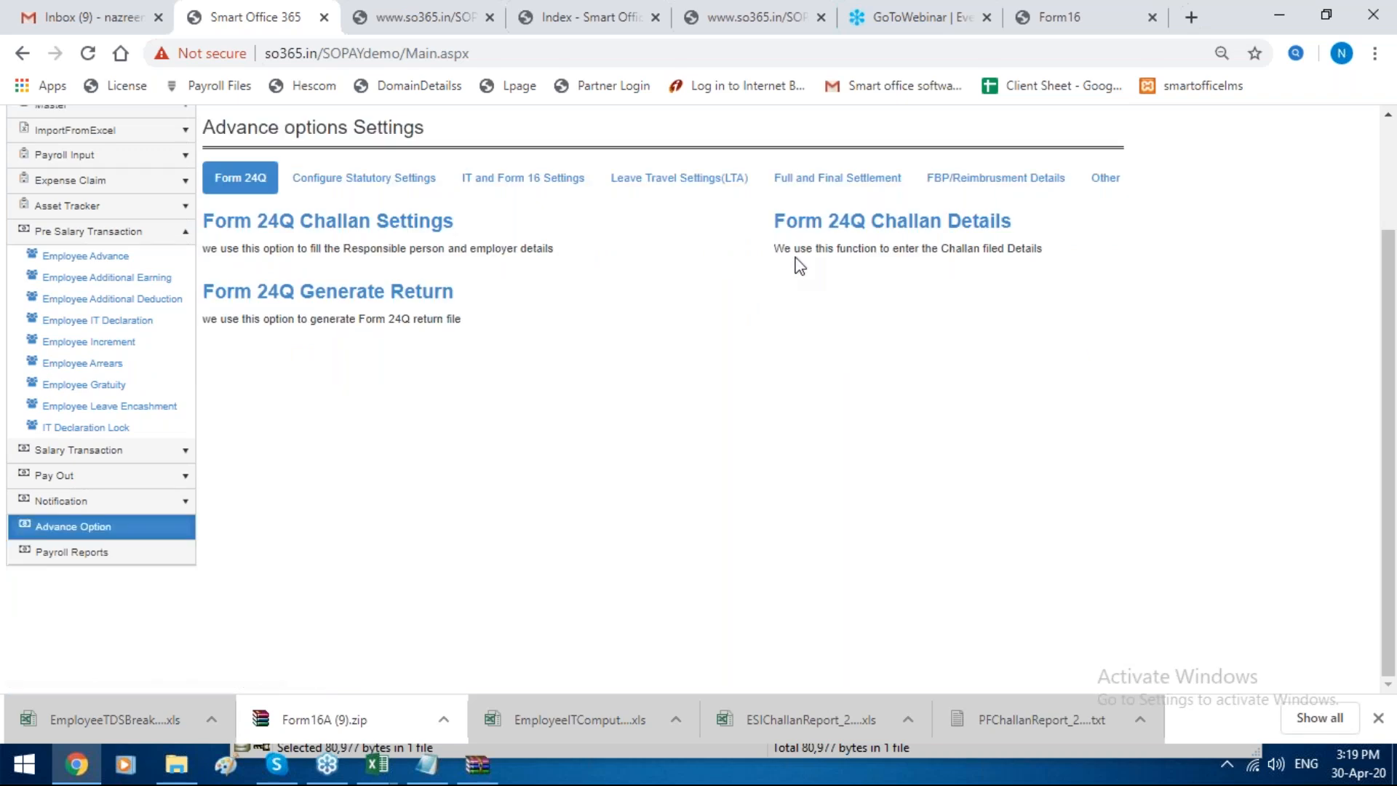
pyautogui.click(707, 187)
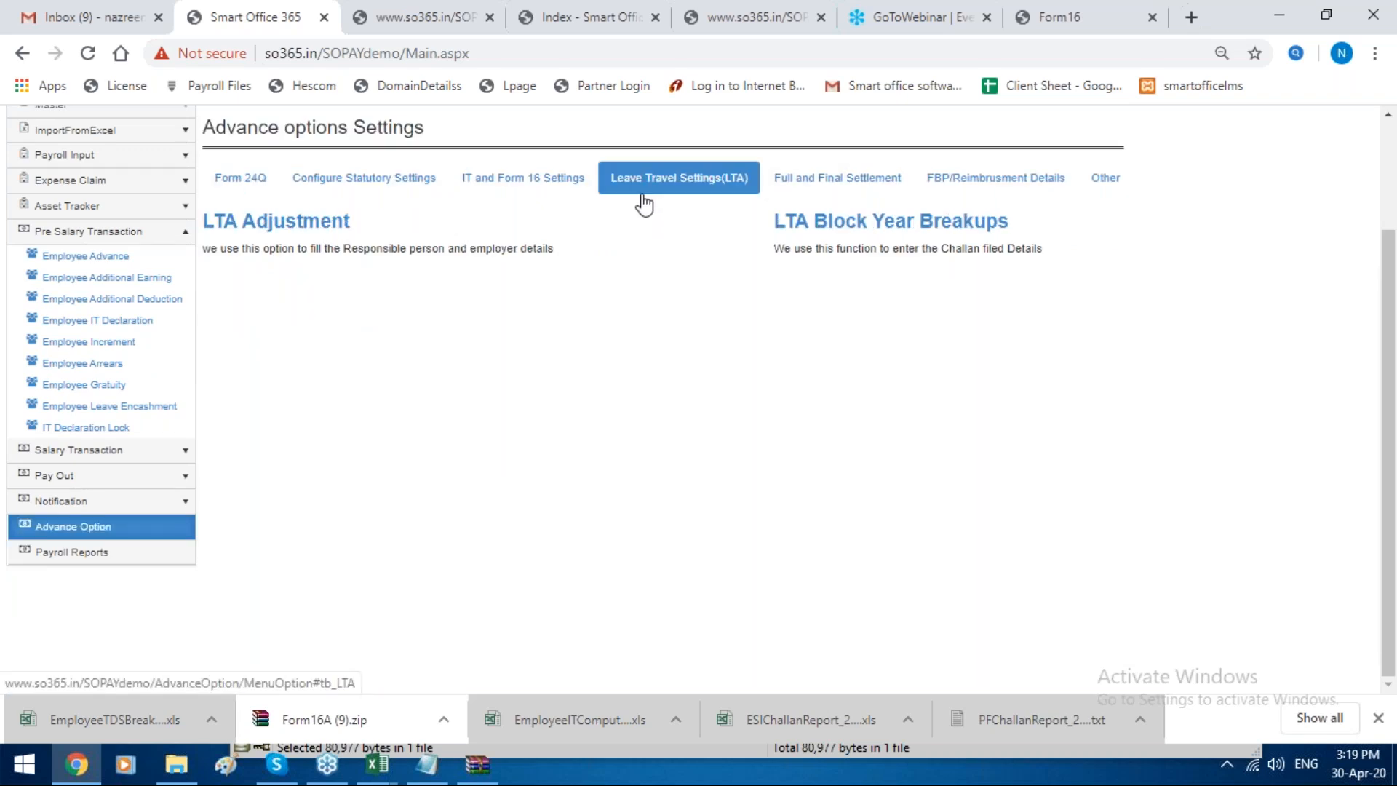
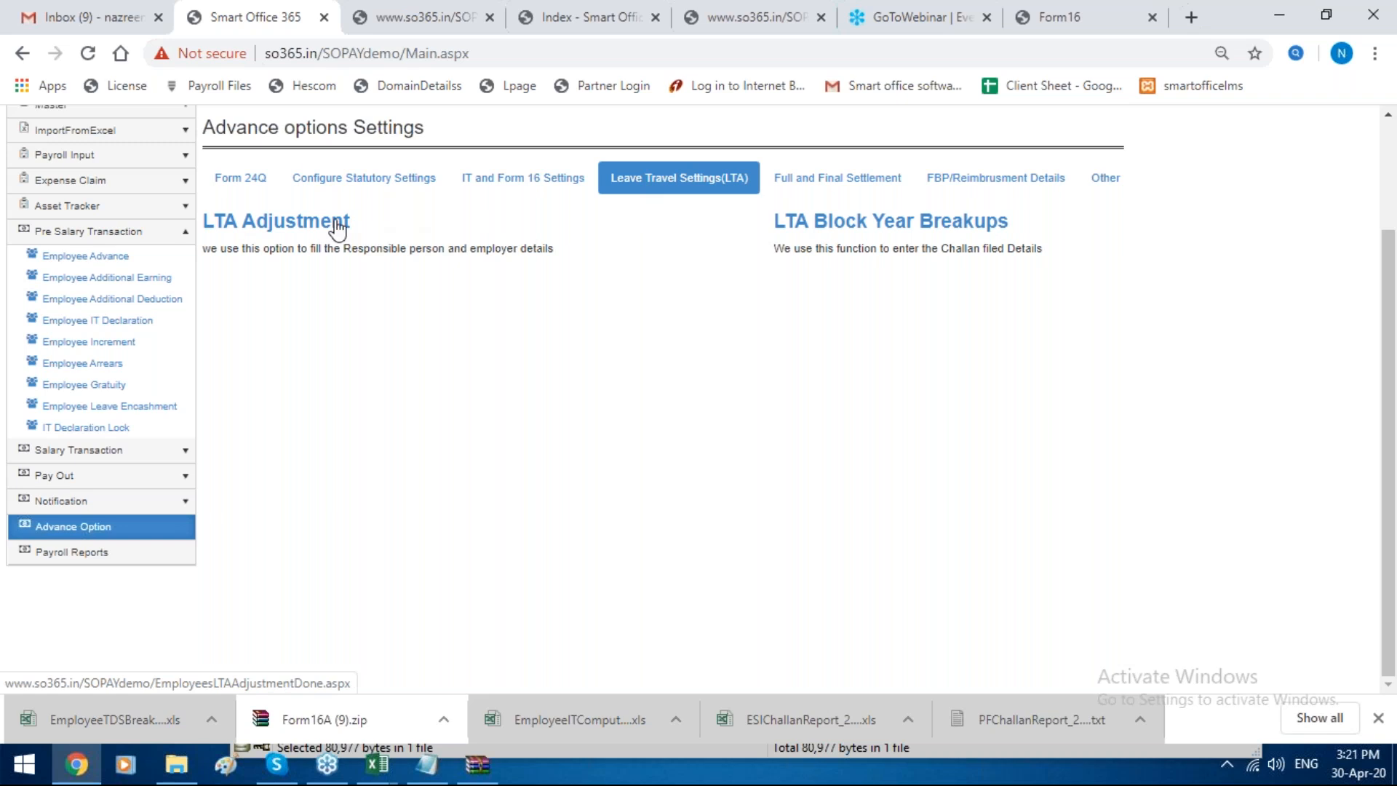
# Step: Fill in a new earning salary head named LTA with Is FBP enabled, and close the form without saving
pyautogui.click(185, 159)
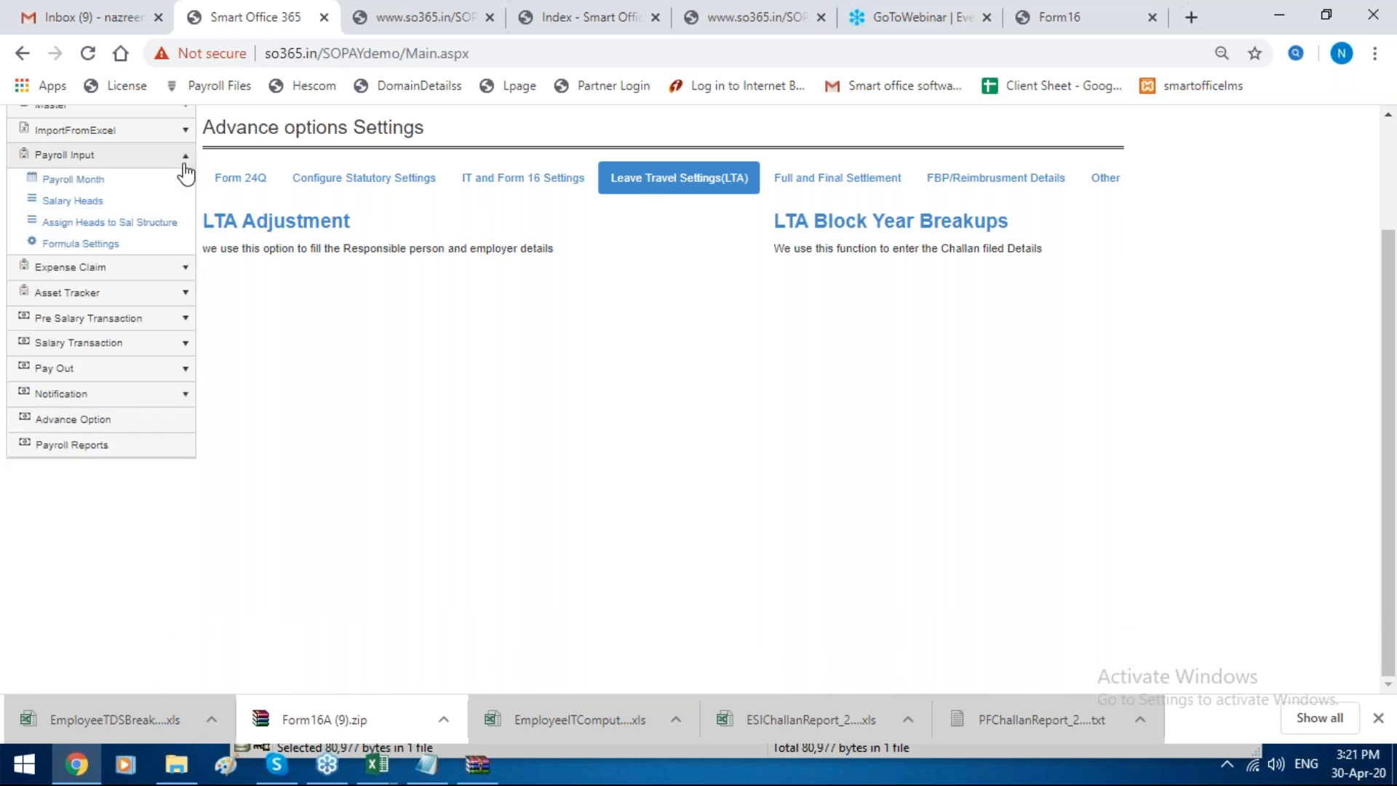
pyautogui.click(145, 202)
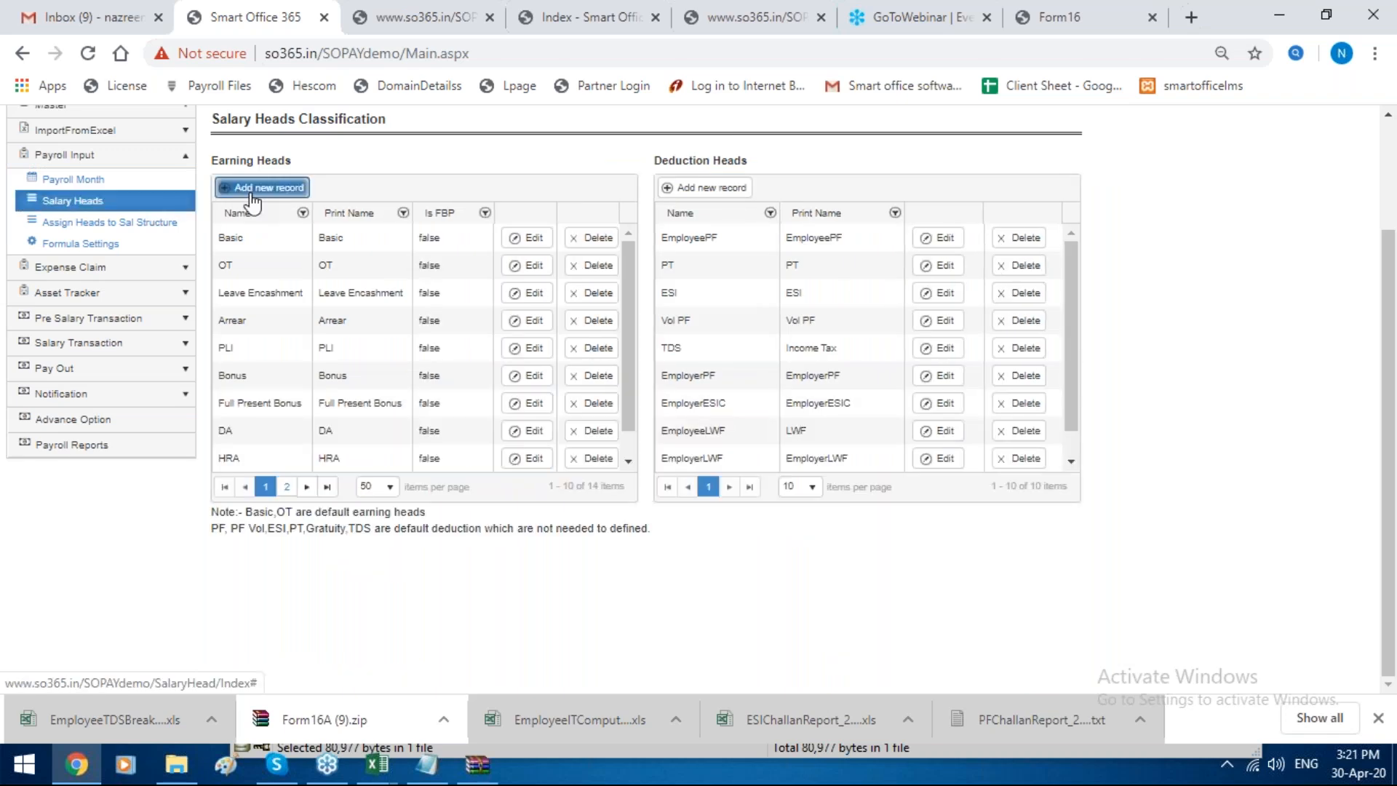
pyautogui.click(252, 188)
pyautogui.click(713, 267)
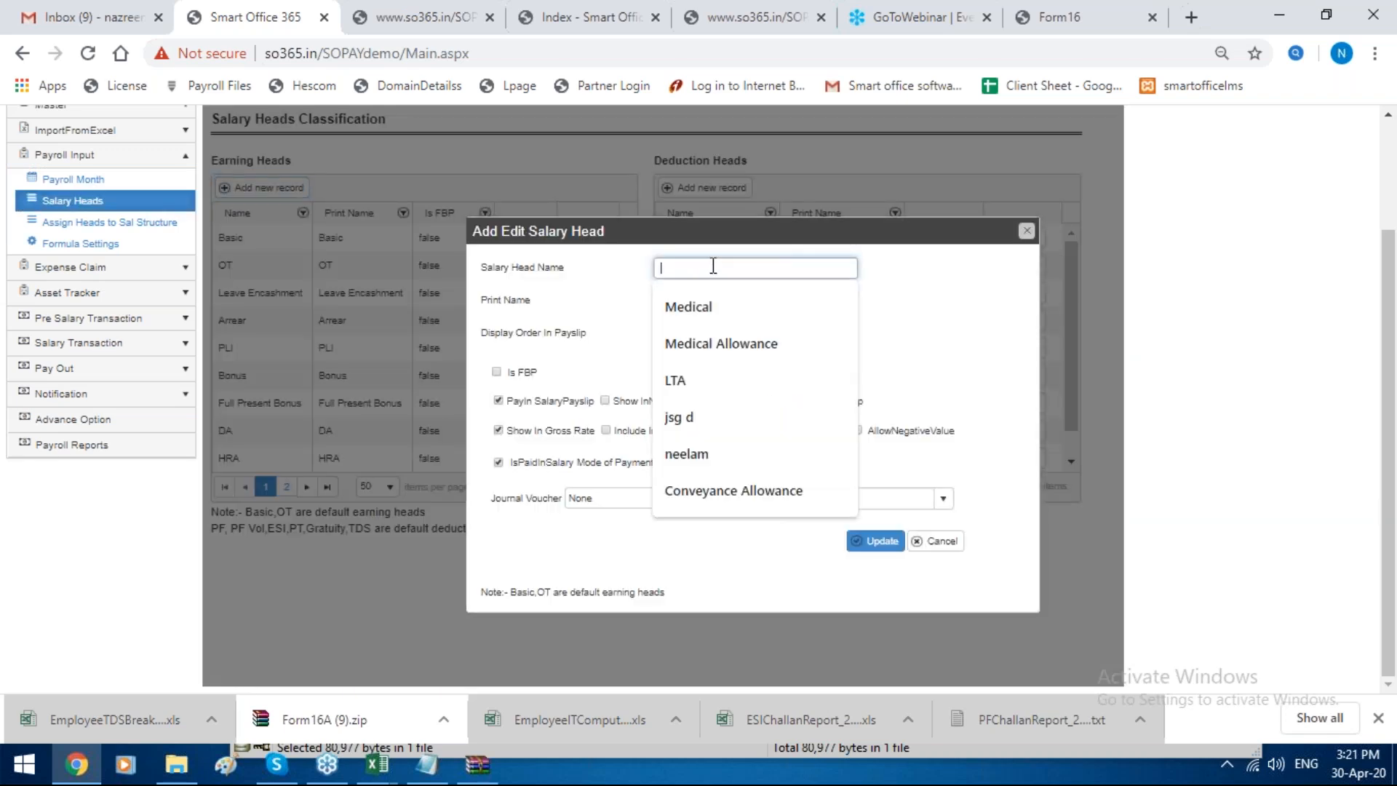
pyautogui.write('lta')
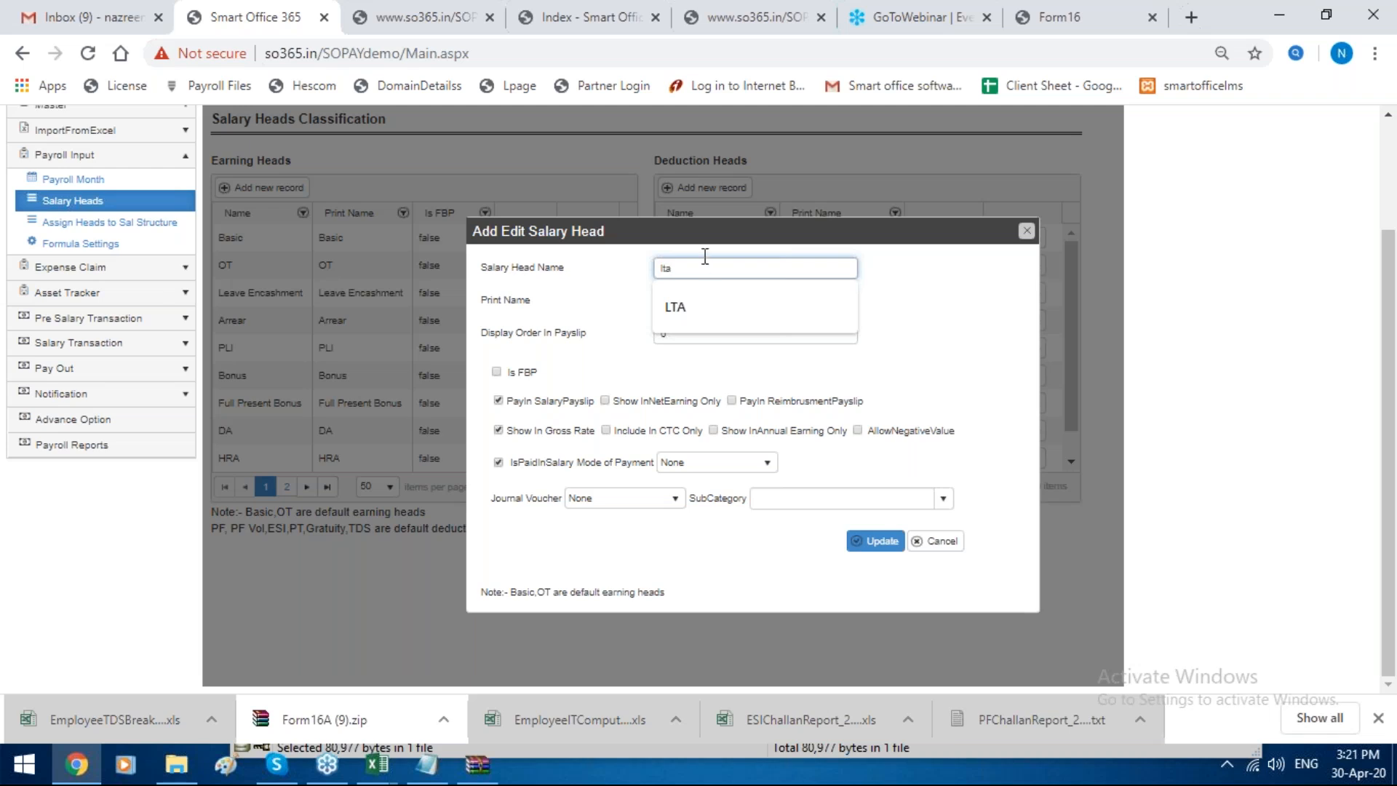
pyautogui.click(679, 307)
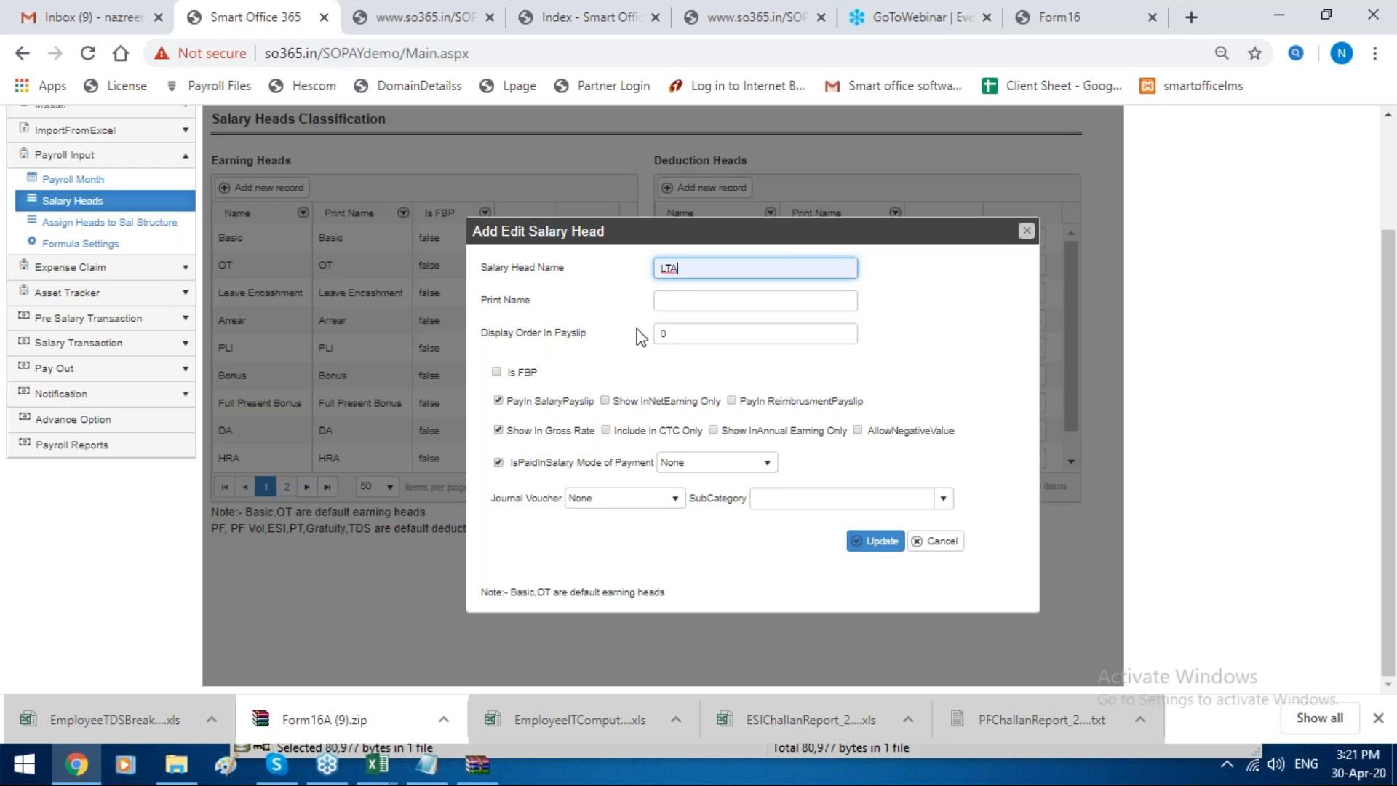
pyautogui.click(498, 372)
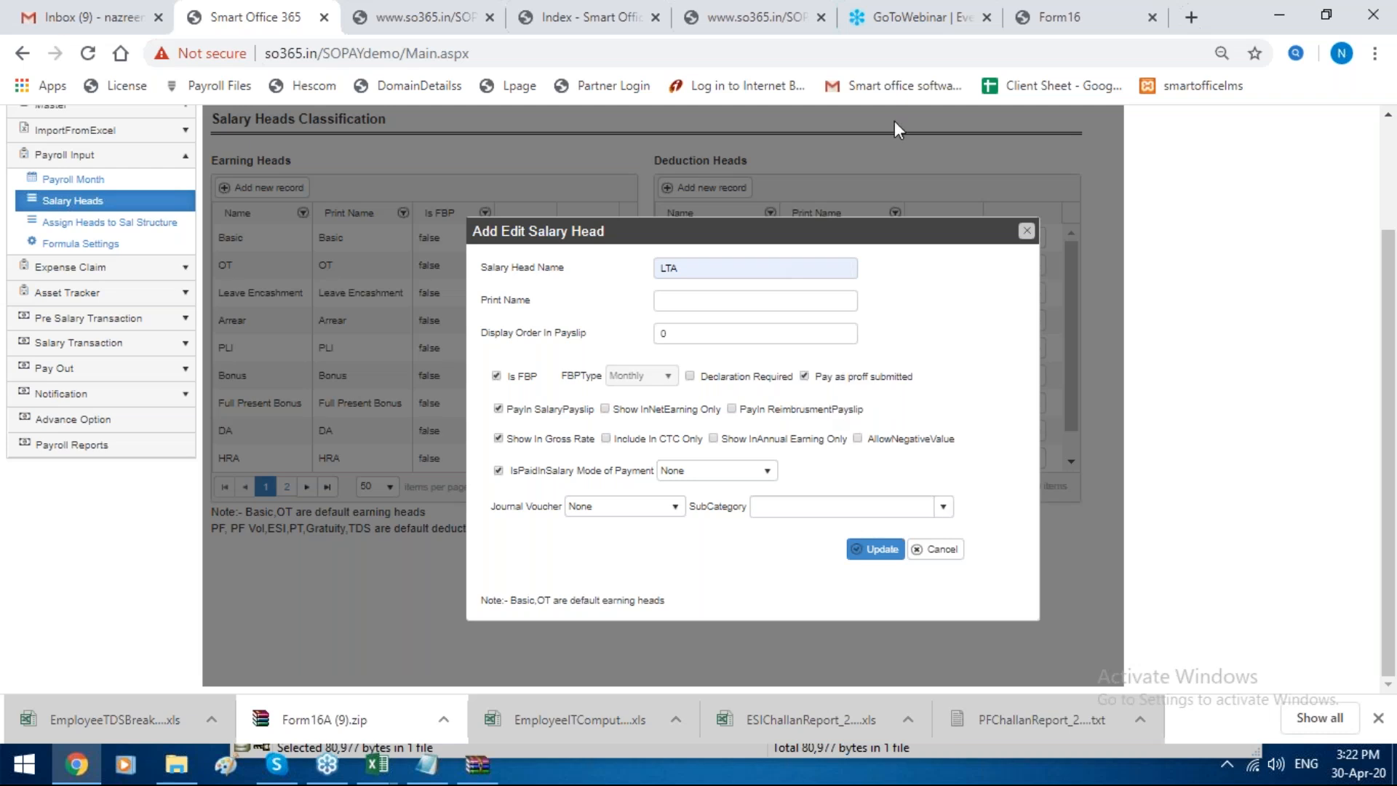
pyautogui.click(1027, 231)
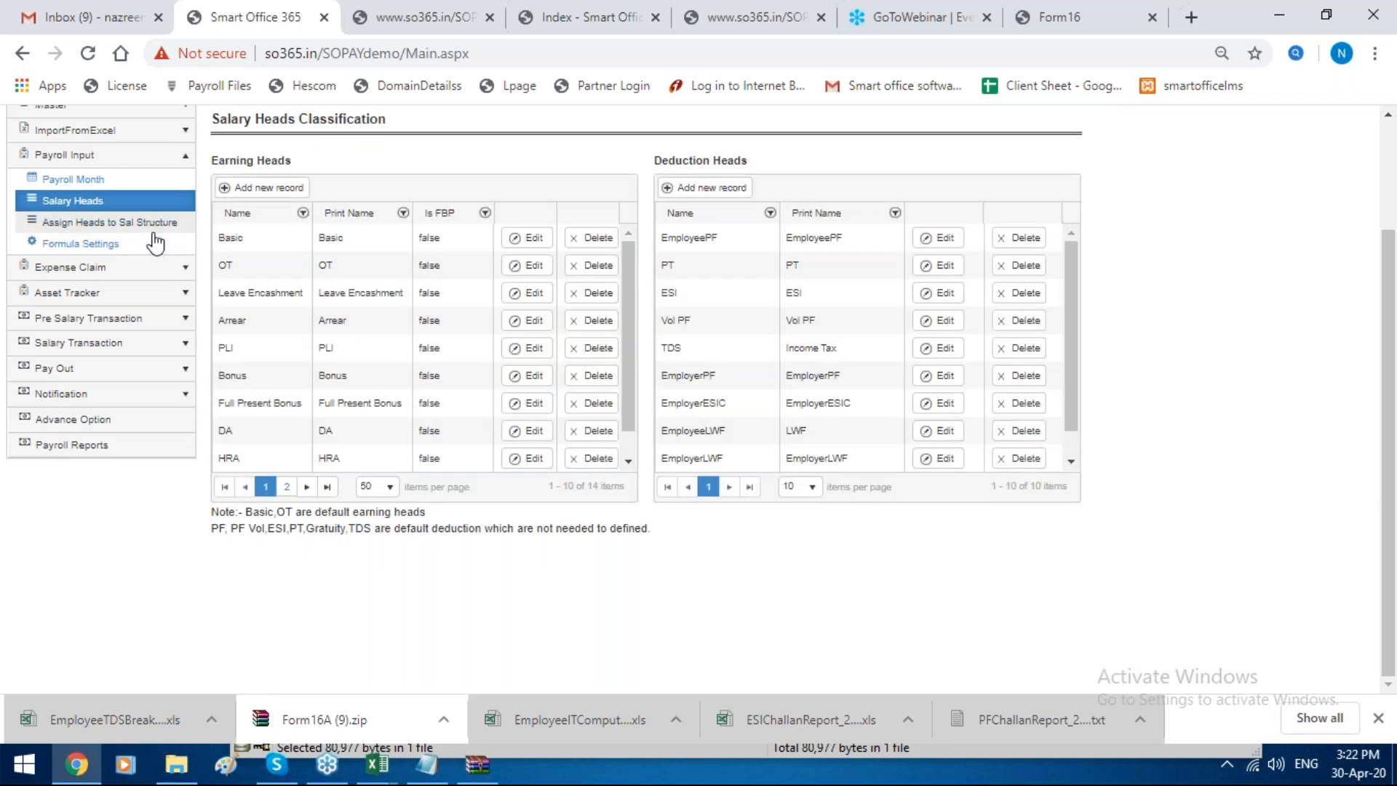
# Step: Fill in a new salary structure head for Struct2 with head LTA, calculation type Manual and Carry Forward for Future Month enabled
pyautogui.click(155, 222)
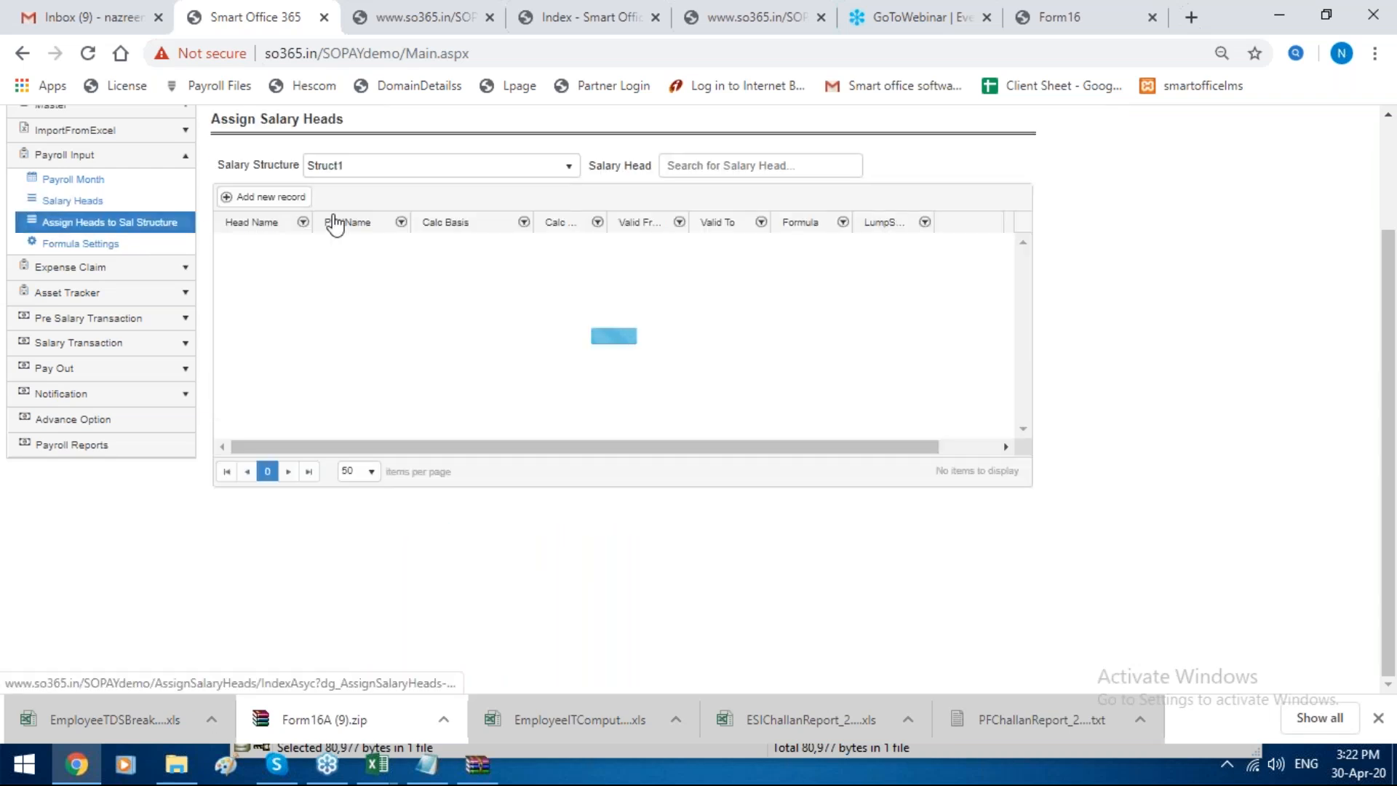
pyautogui.click(280, 197)
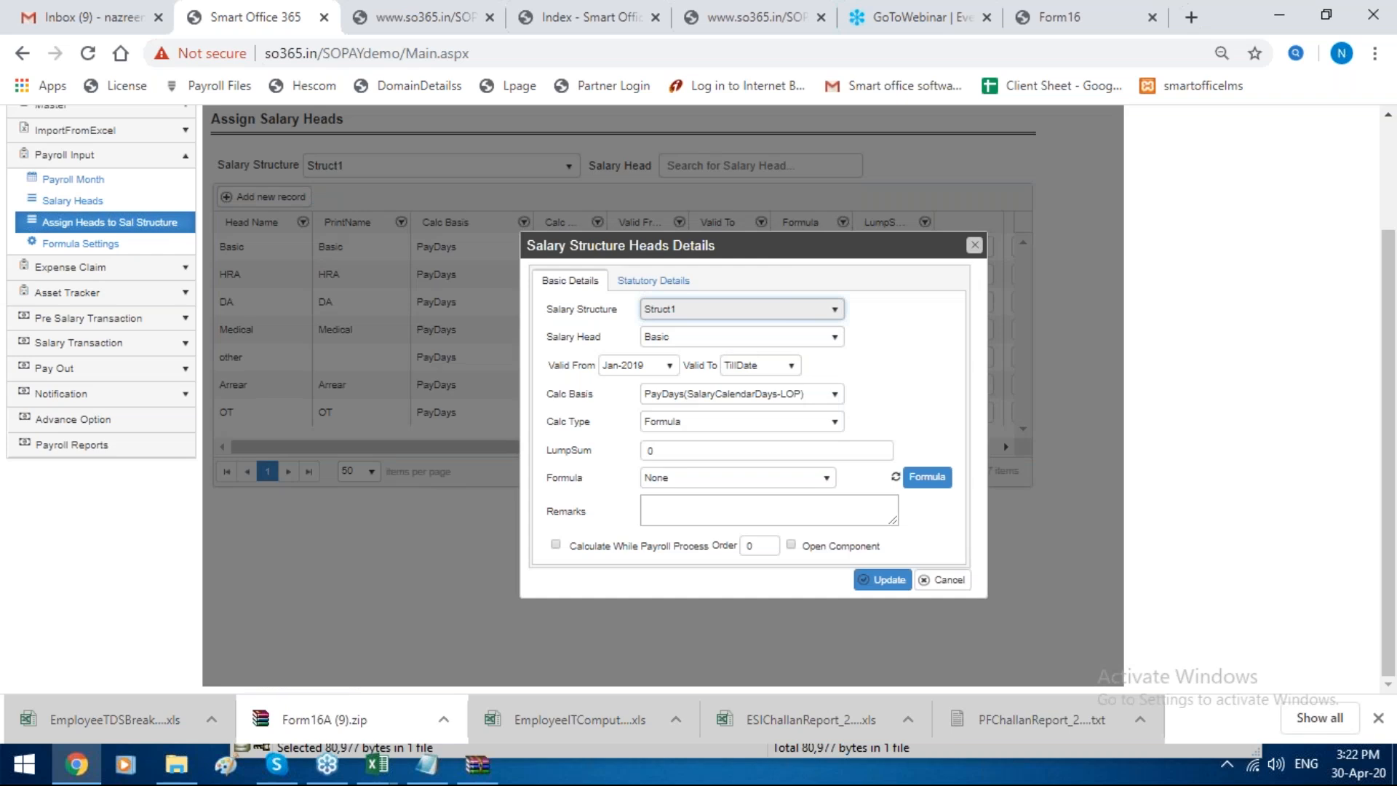
pyautogui.click(740, 310)
pyautogui.click(727, 351)
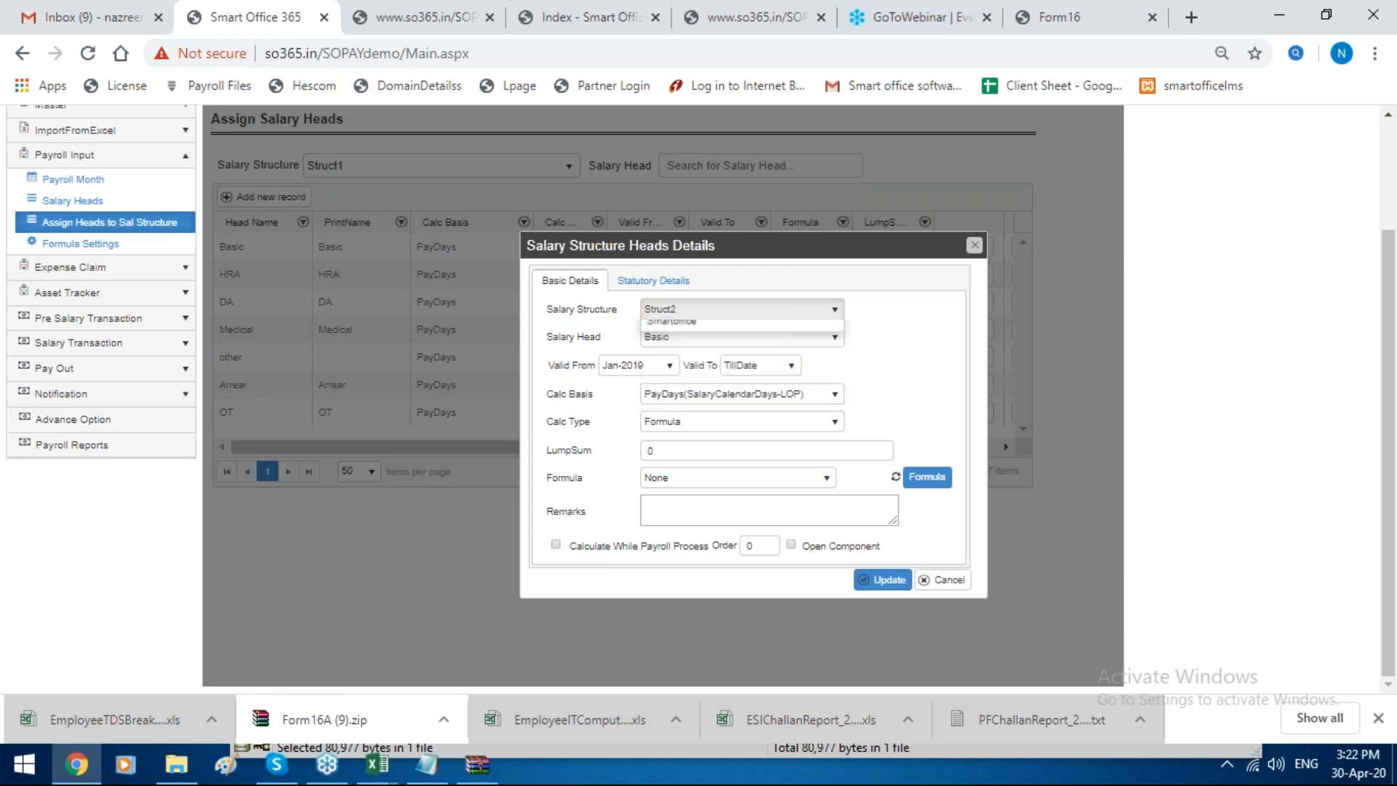
pyautogui.click(726, 338)
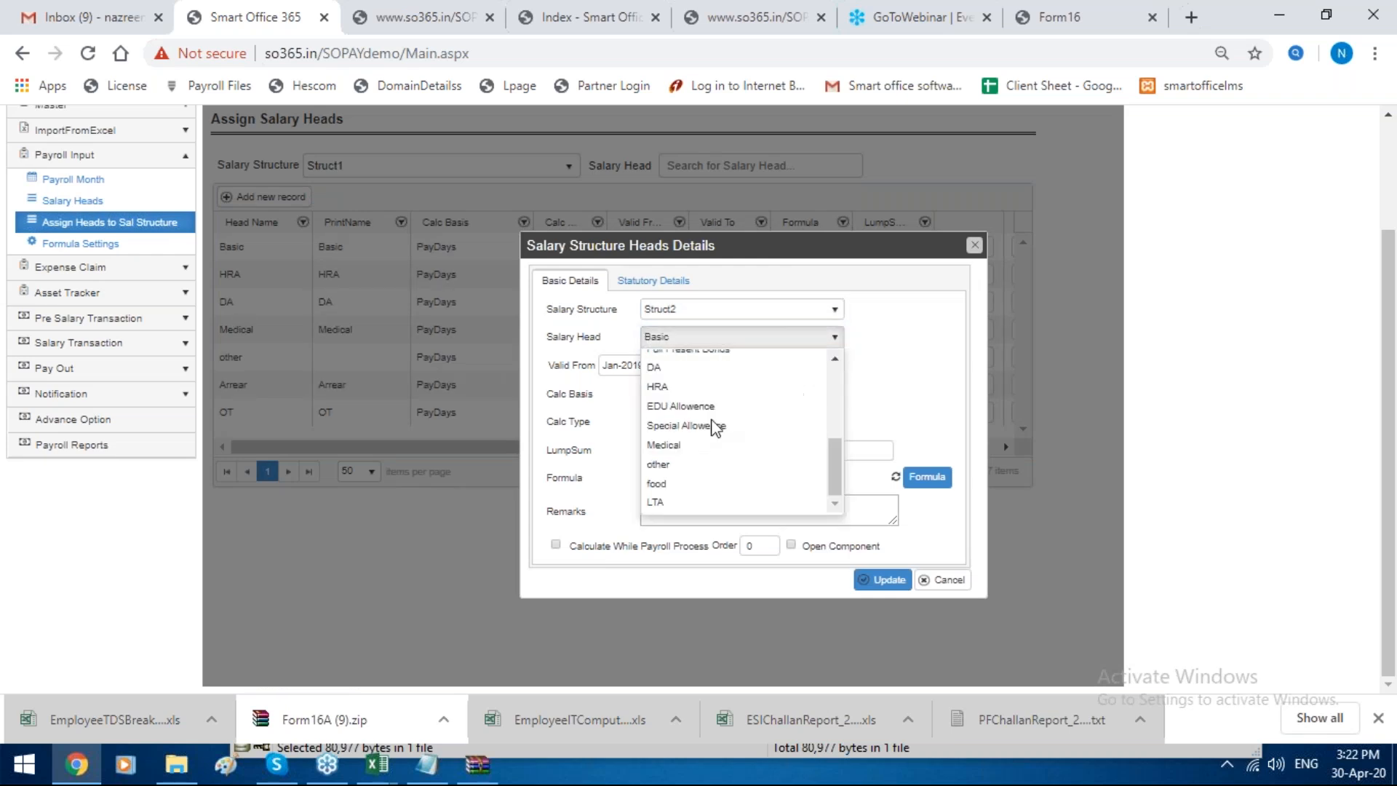
pyautogui.click(695, 506)
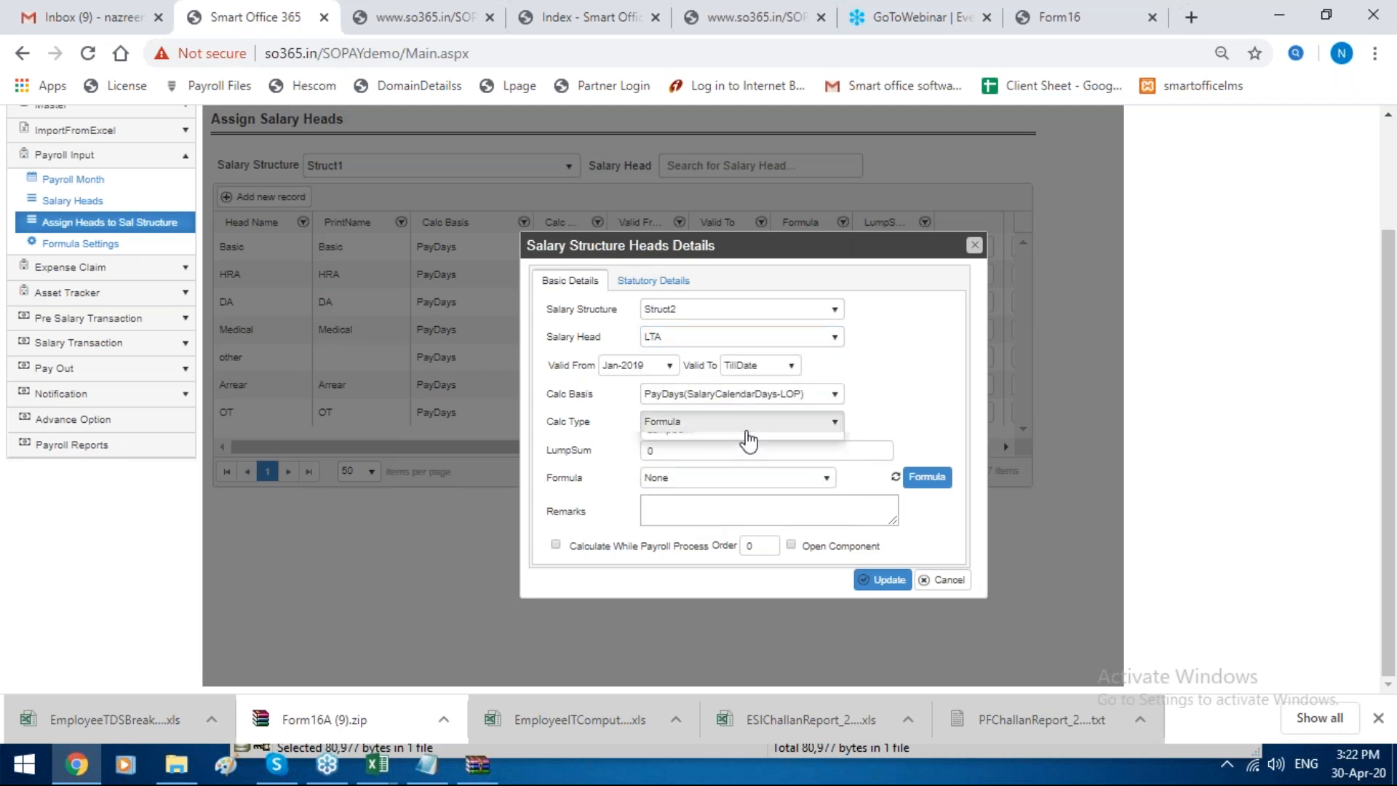
pyautogui.click(746, 423)
pyautogui.click(693, 463)
pyautogui.click(554, 445)
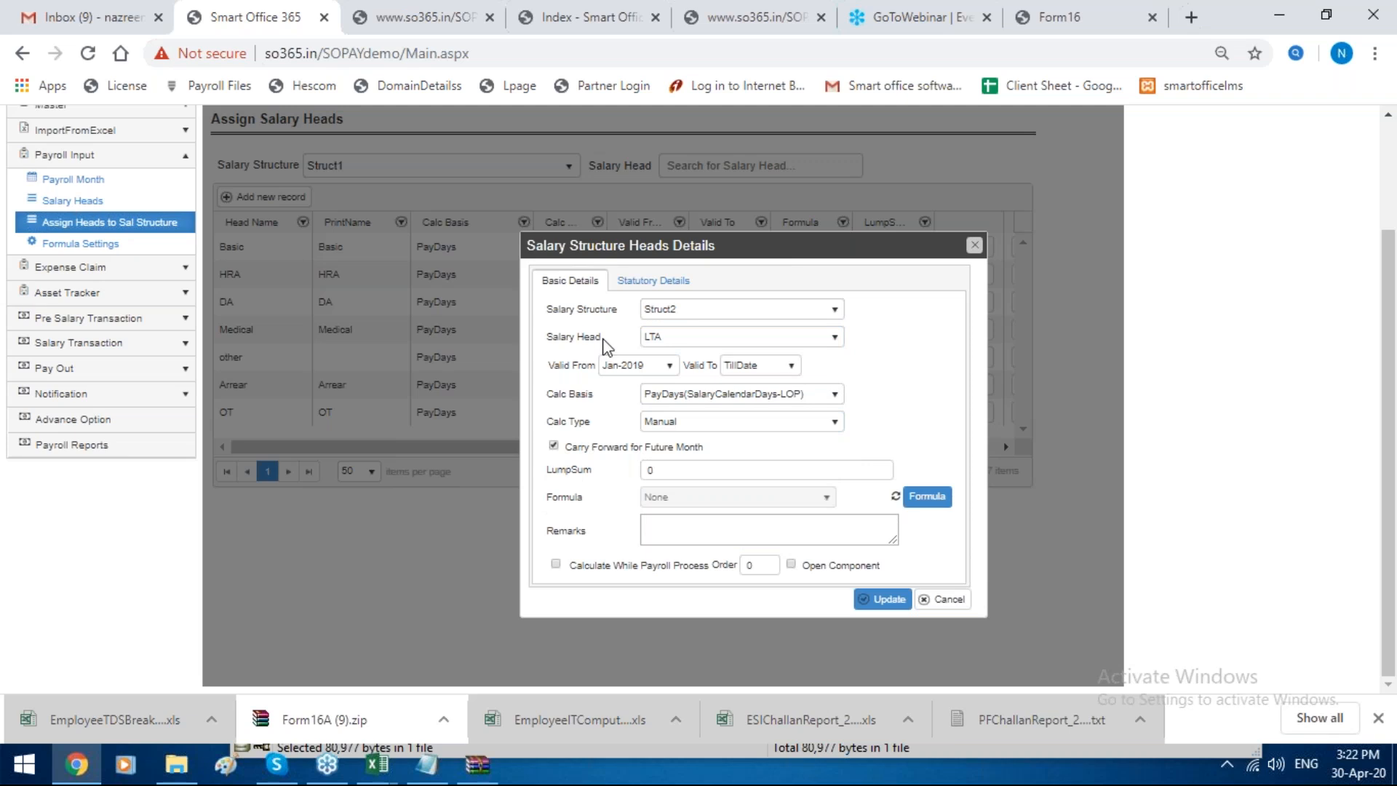
# Step: Set the head's TDS reference to Tax - LTA in the statutory details, and close the form without saving
pyautogui.click(641, 284)
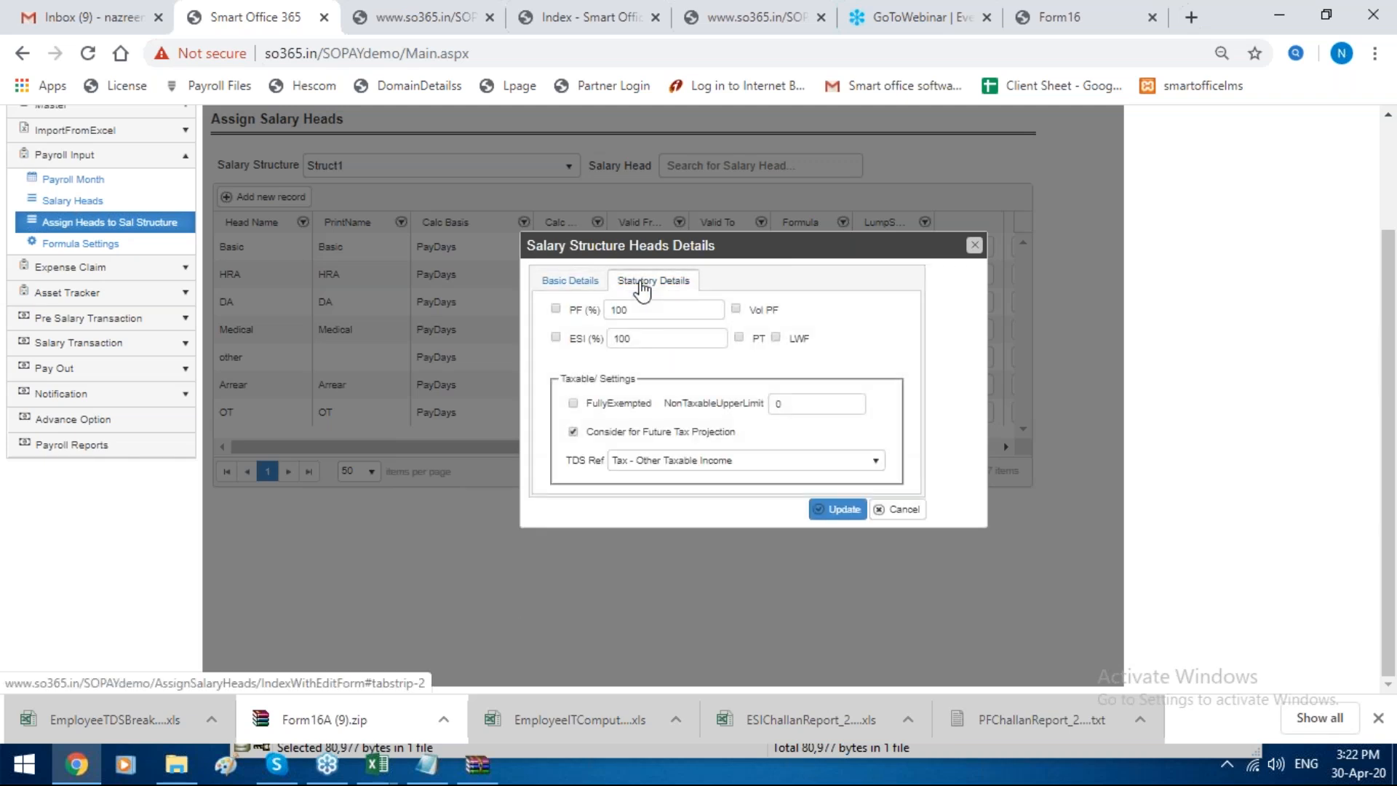
pyautogui.click(691, 460)
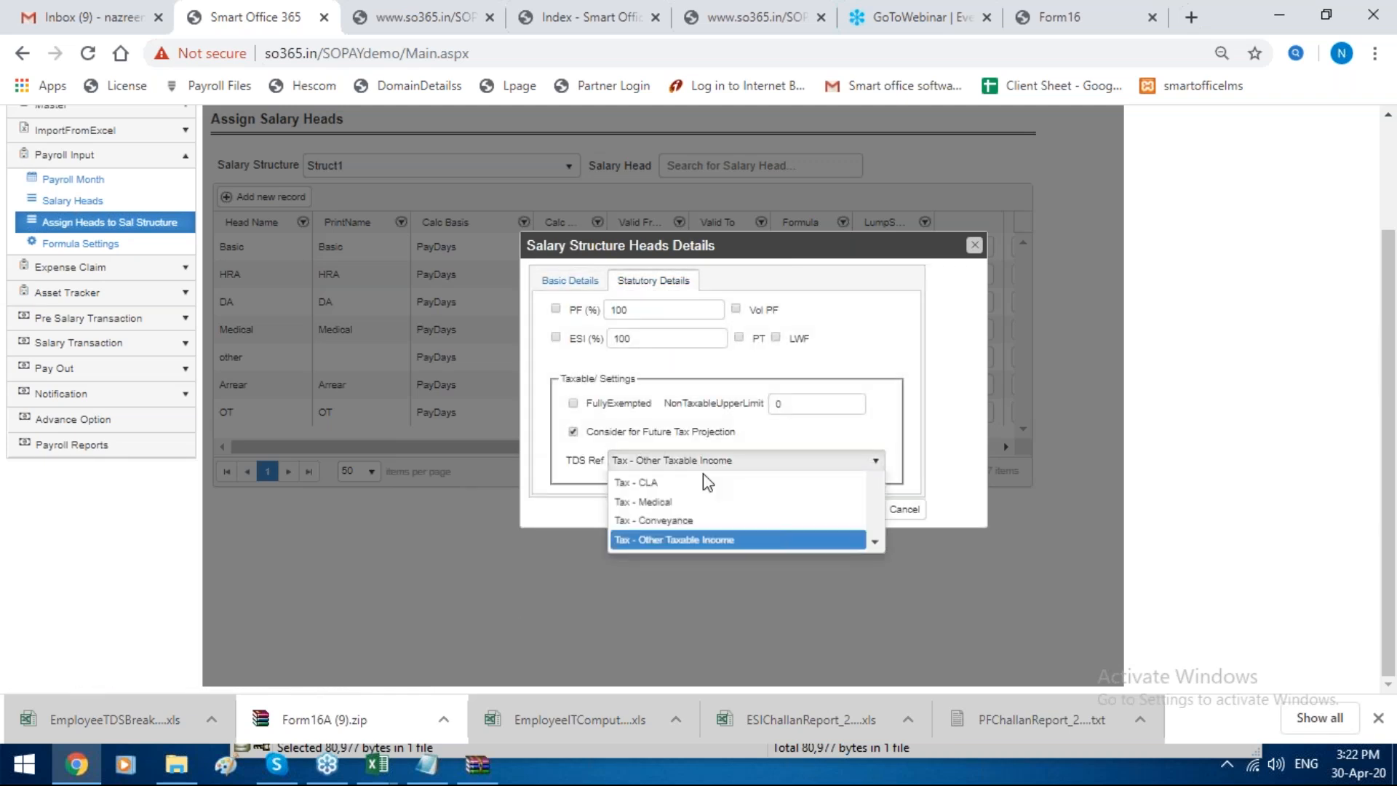
pyautogui.click(684, 549)
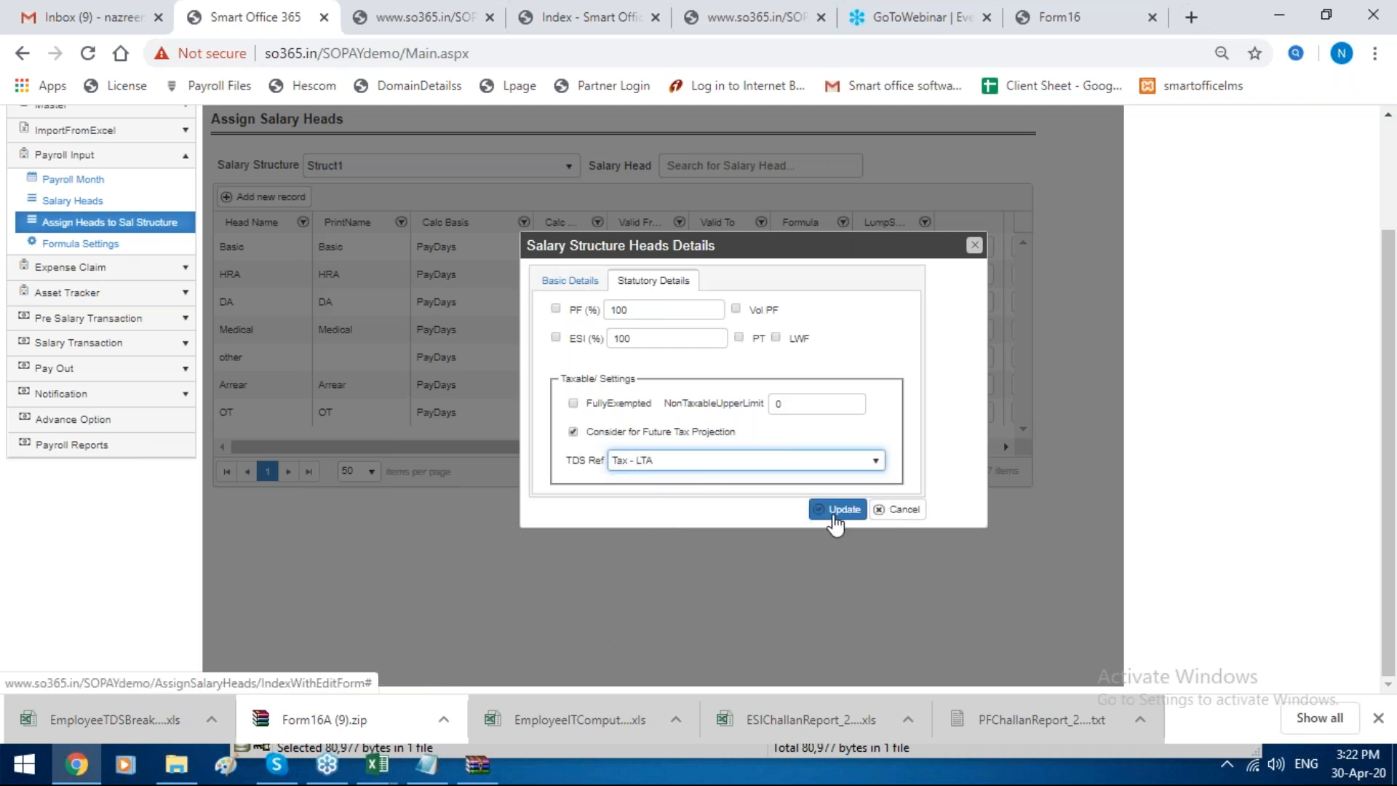
pyautogui.click(974, 245)
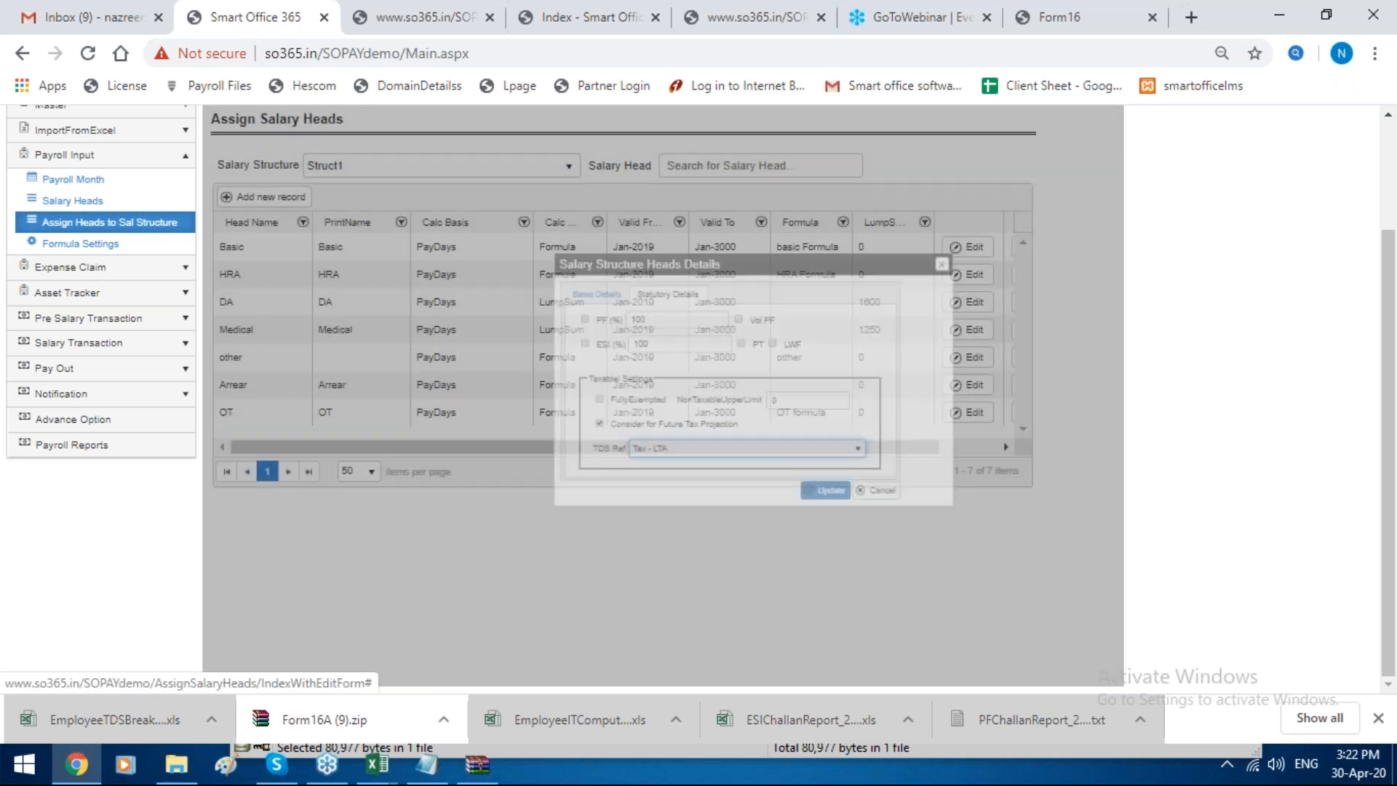
# Step: Display the Employee Reimbursement Allotment from the advance options for financial year Apr-2019
pyautogui.scroll(2, 731, 327)
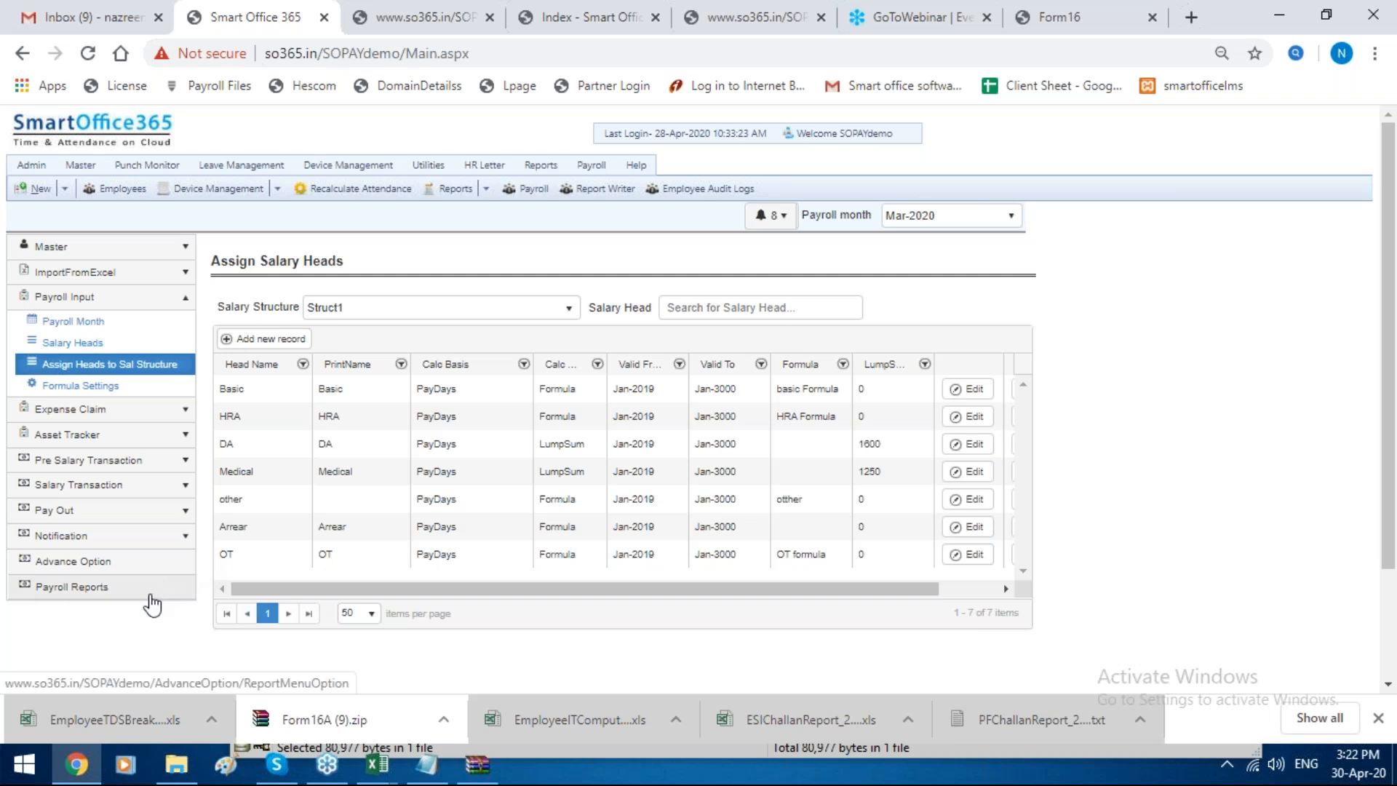
pyautogui.click(150, 561)
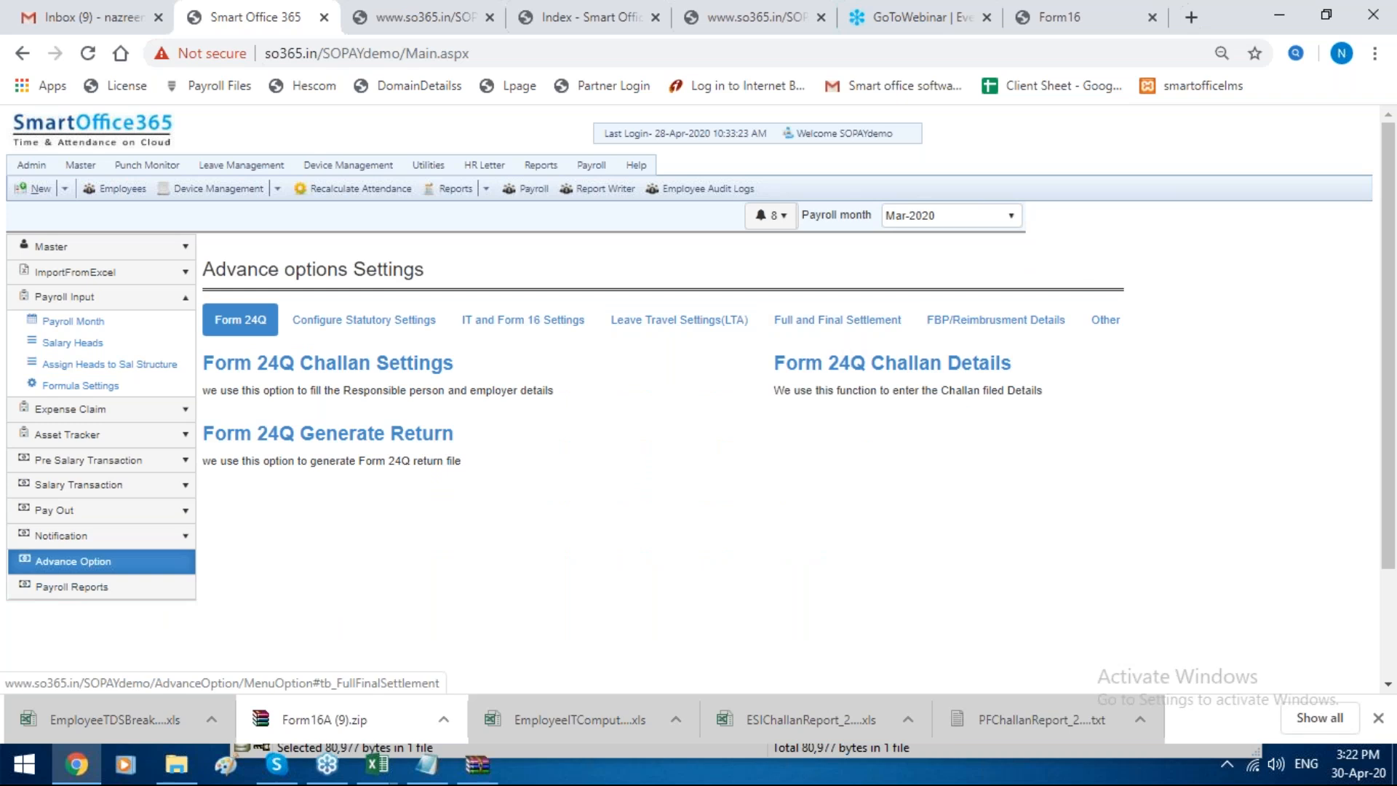
pyautogui.click(945, 341)
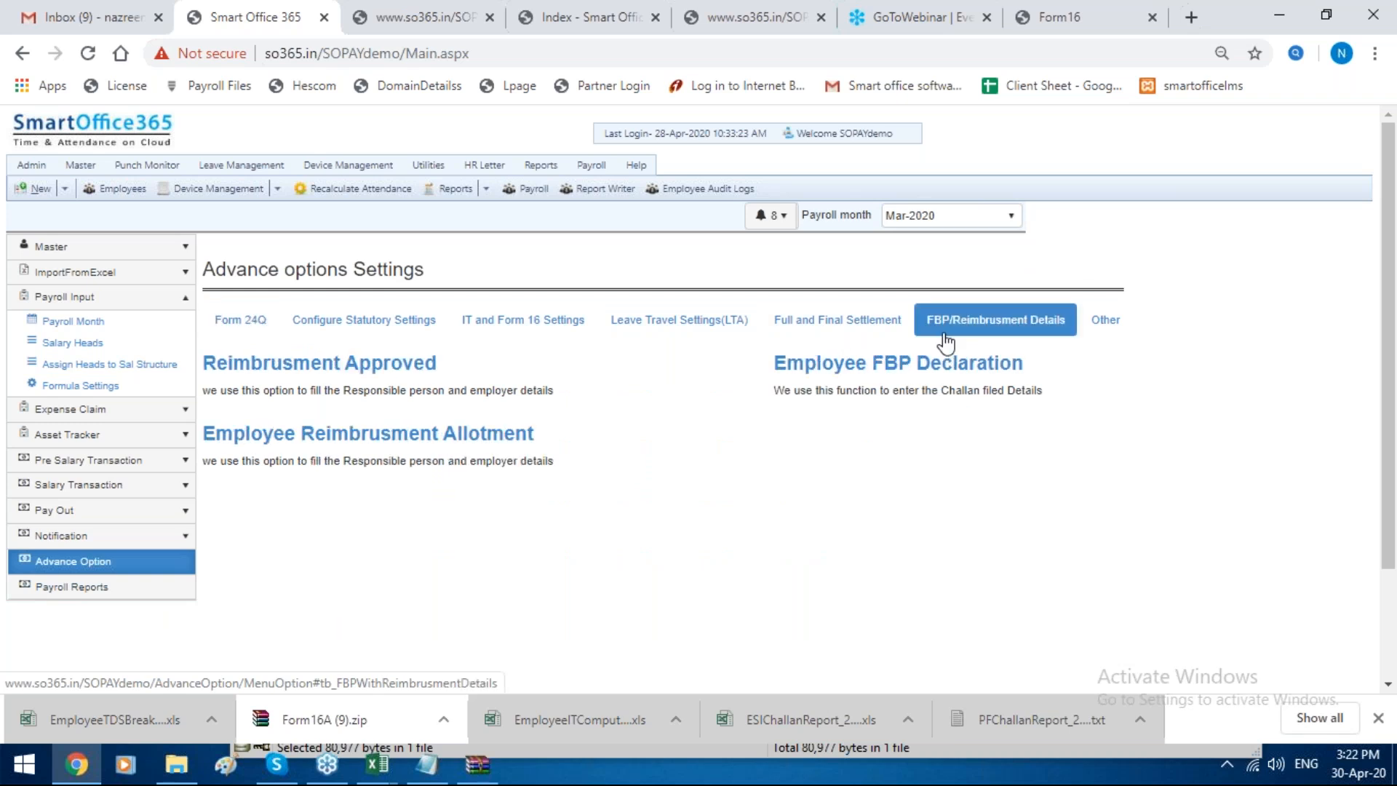
pyautogui.click(437, 436)
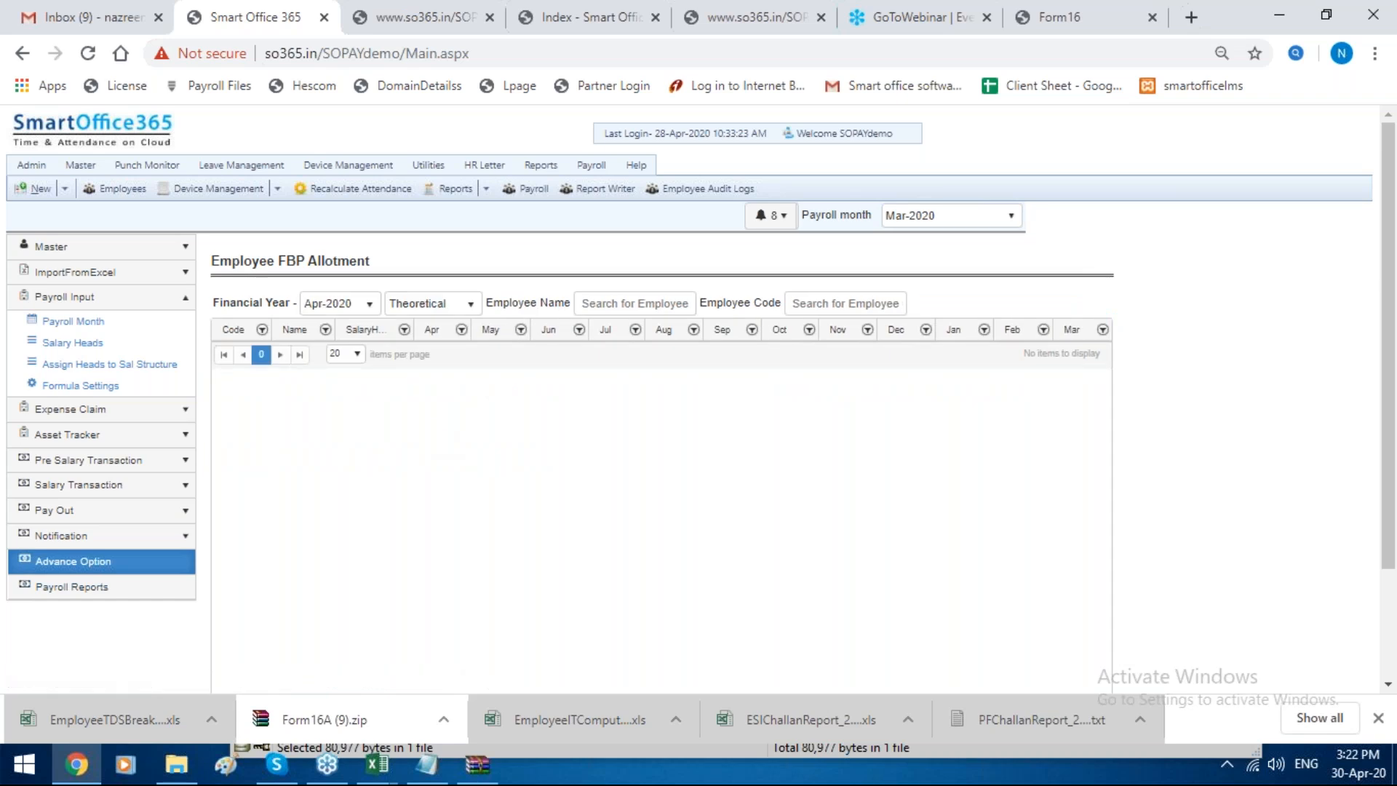
pyautogui.click(336, 303)
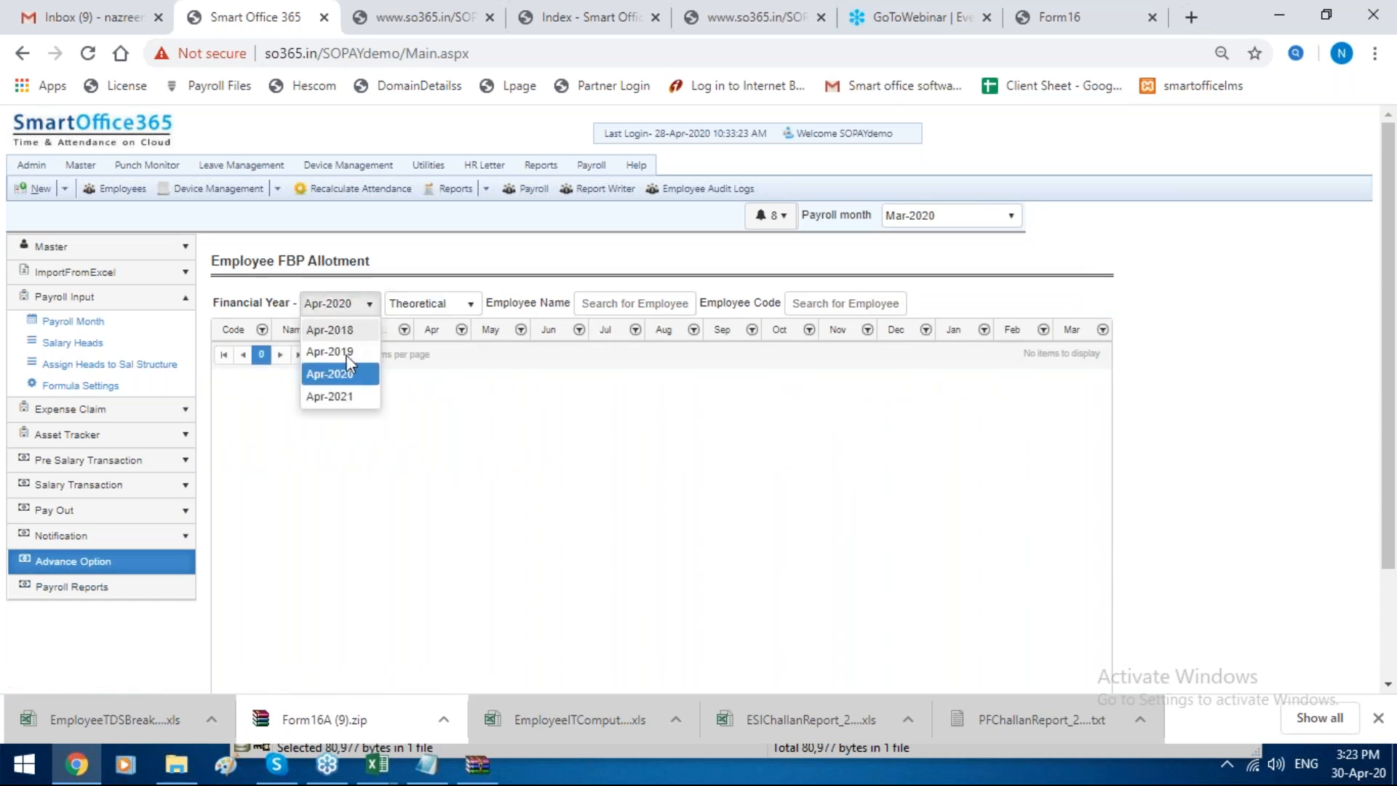
pyautogui.click(351, 353)
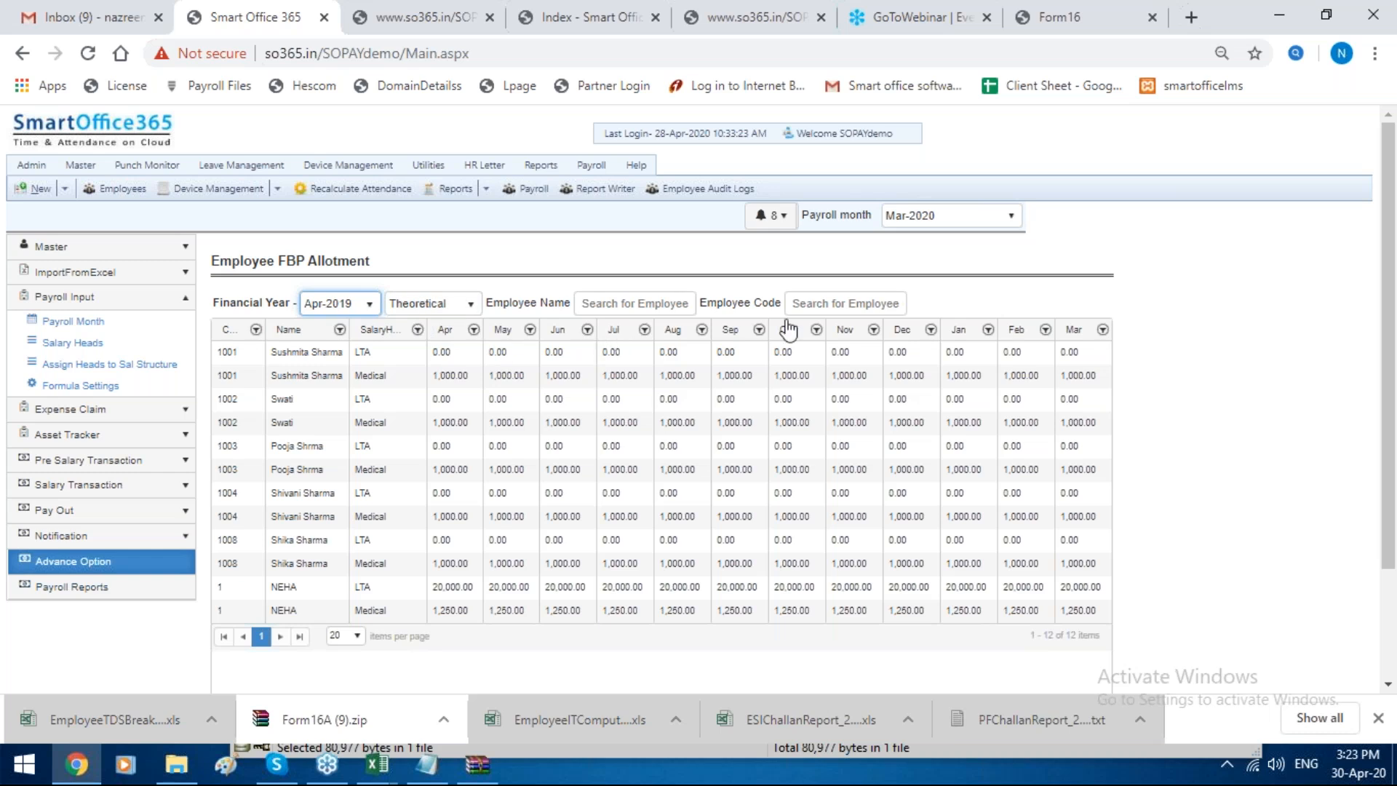
# Step: Enter the employee code in the allotment search, examine that employee's LTA row, and switch the amounts from Theoretical to Earned
pyautogui.click(843, 304)
pyautogui.write('1')
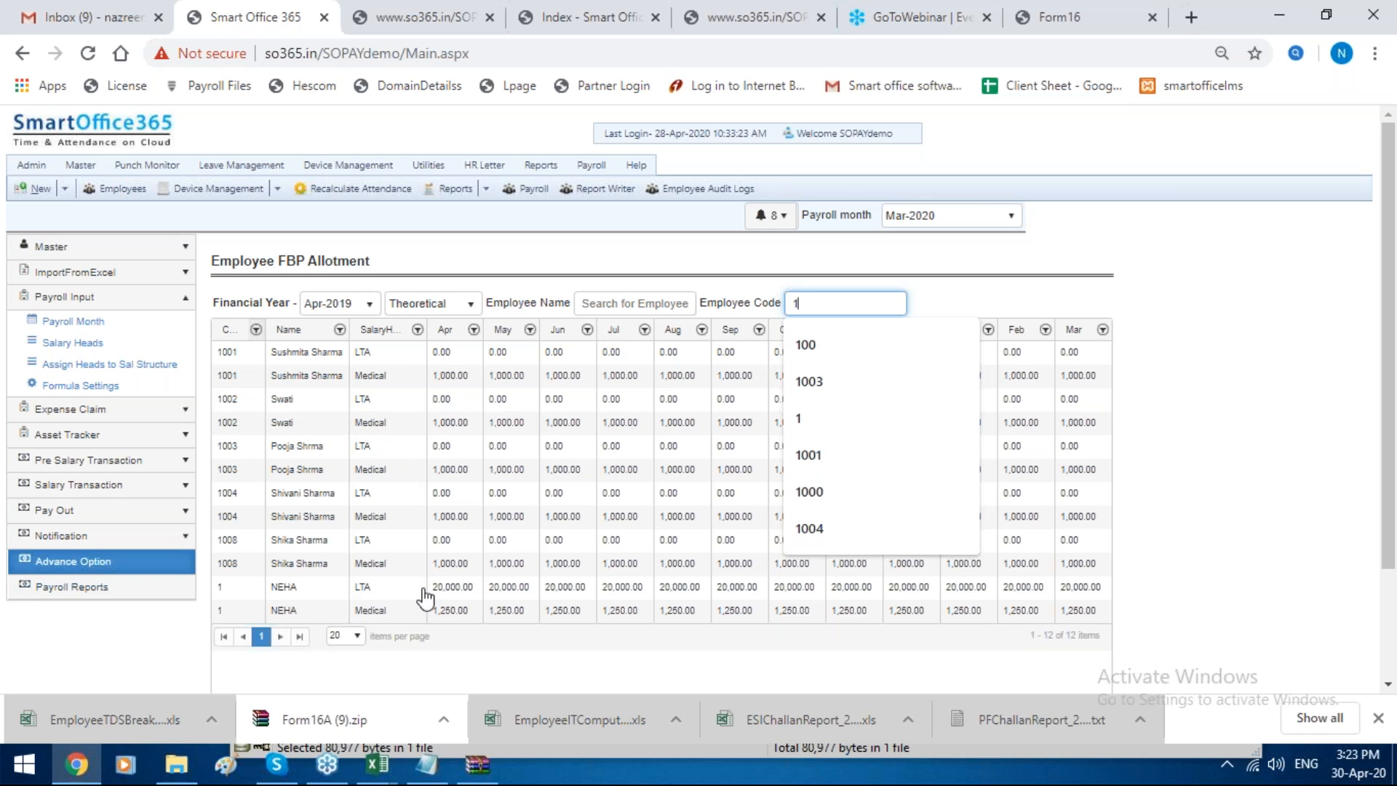
pyautogui.scroll(-2, 422, 591)
pyautogui.click(458, 452)
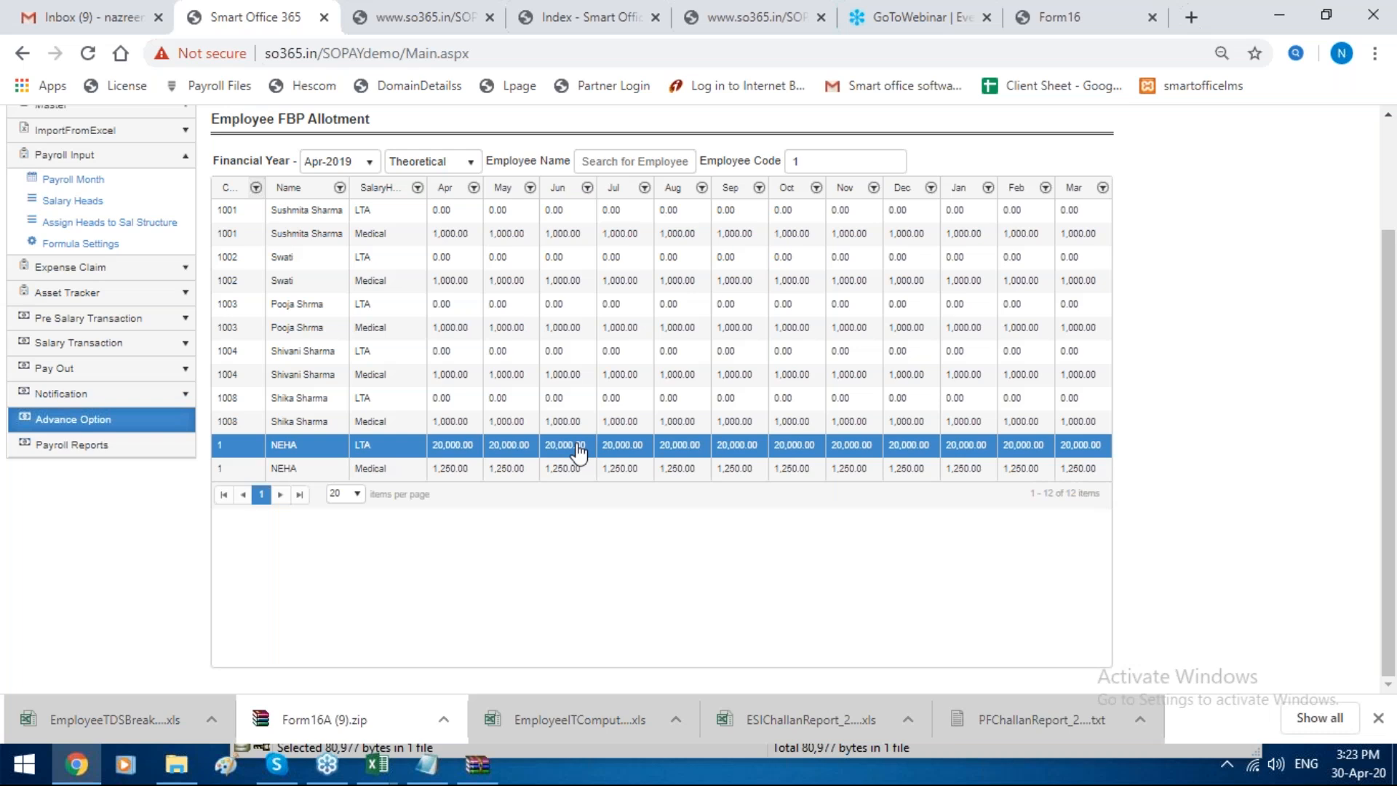
pyautogui.scroll(2, 578, 453)
pyautogui.click(436, 268)
pyautogui.click(439, 312)
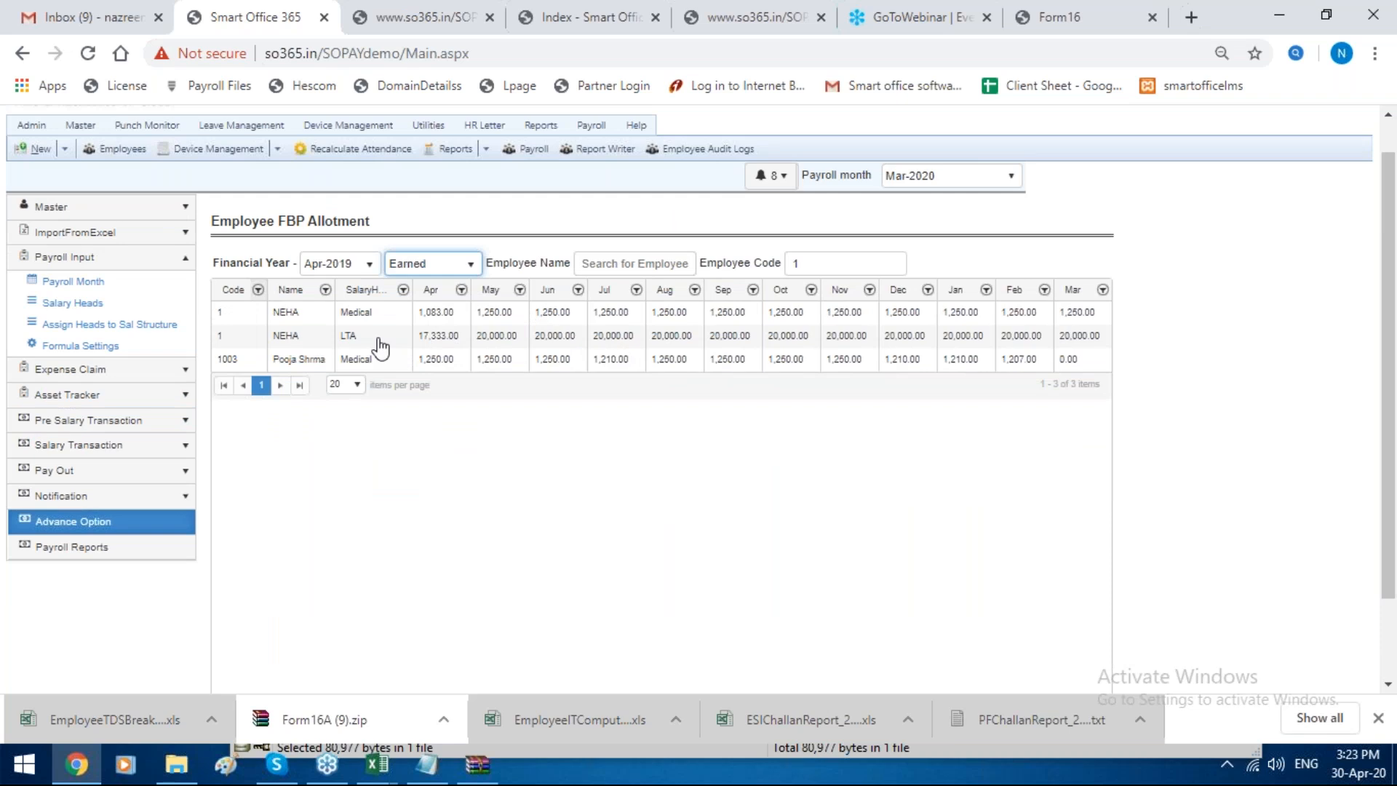
# Step: Return to the advance options and open the Reimbursement Approved list under FBP/Reimbursement Details
pyautogui.click(149, 525)
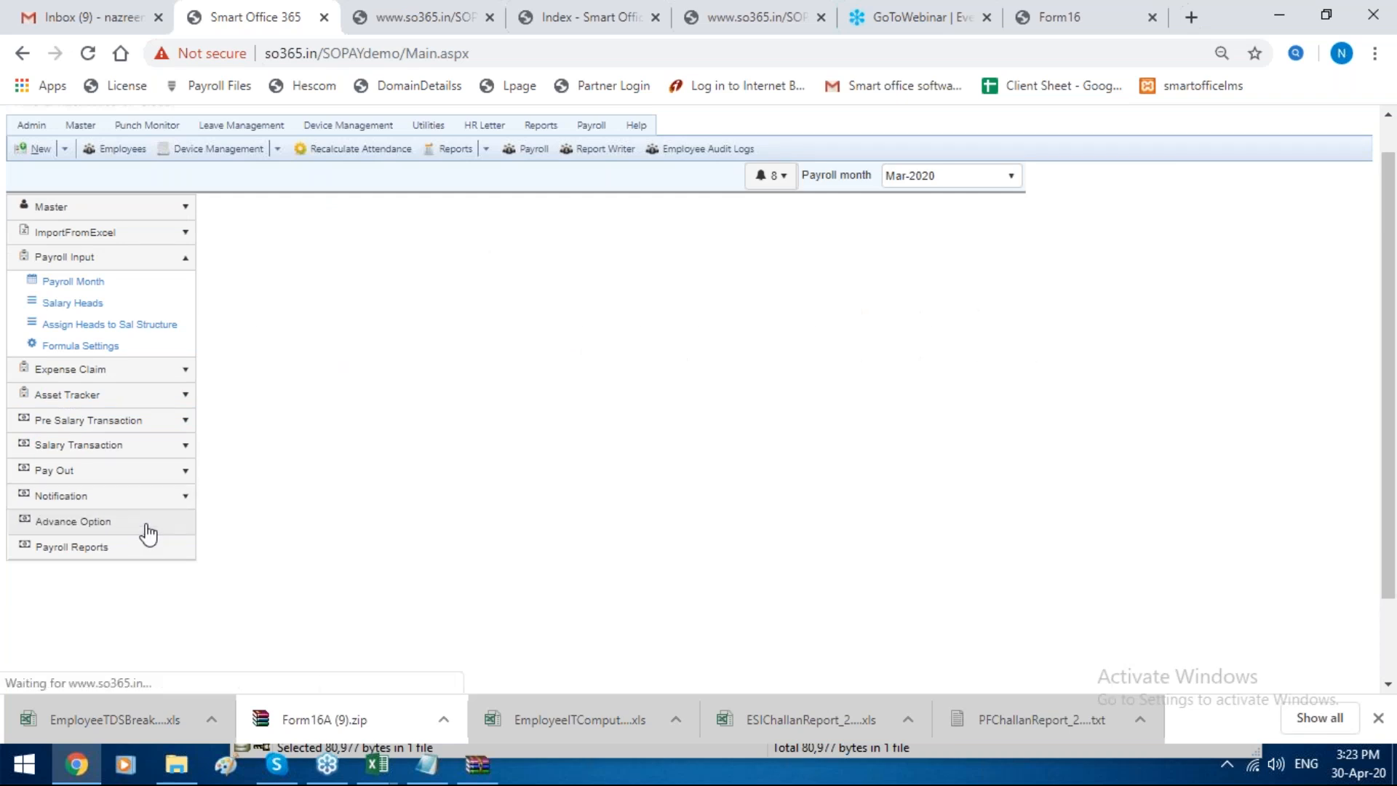
pyautogui.click(866, 288)
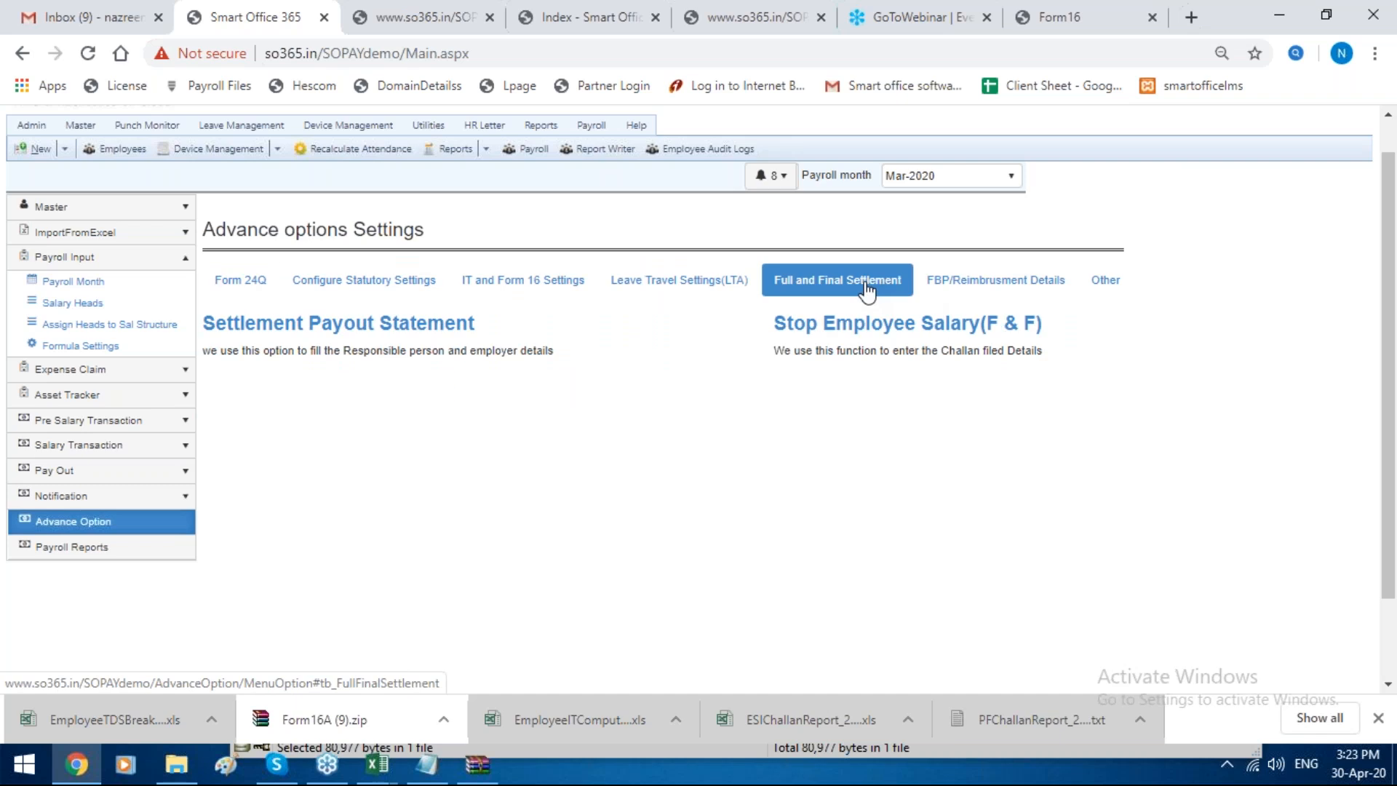
pyautogui.click(1017, 291)
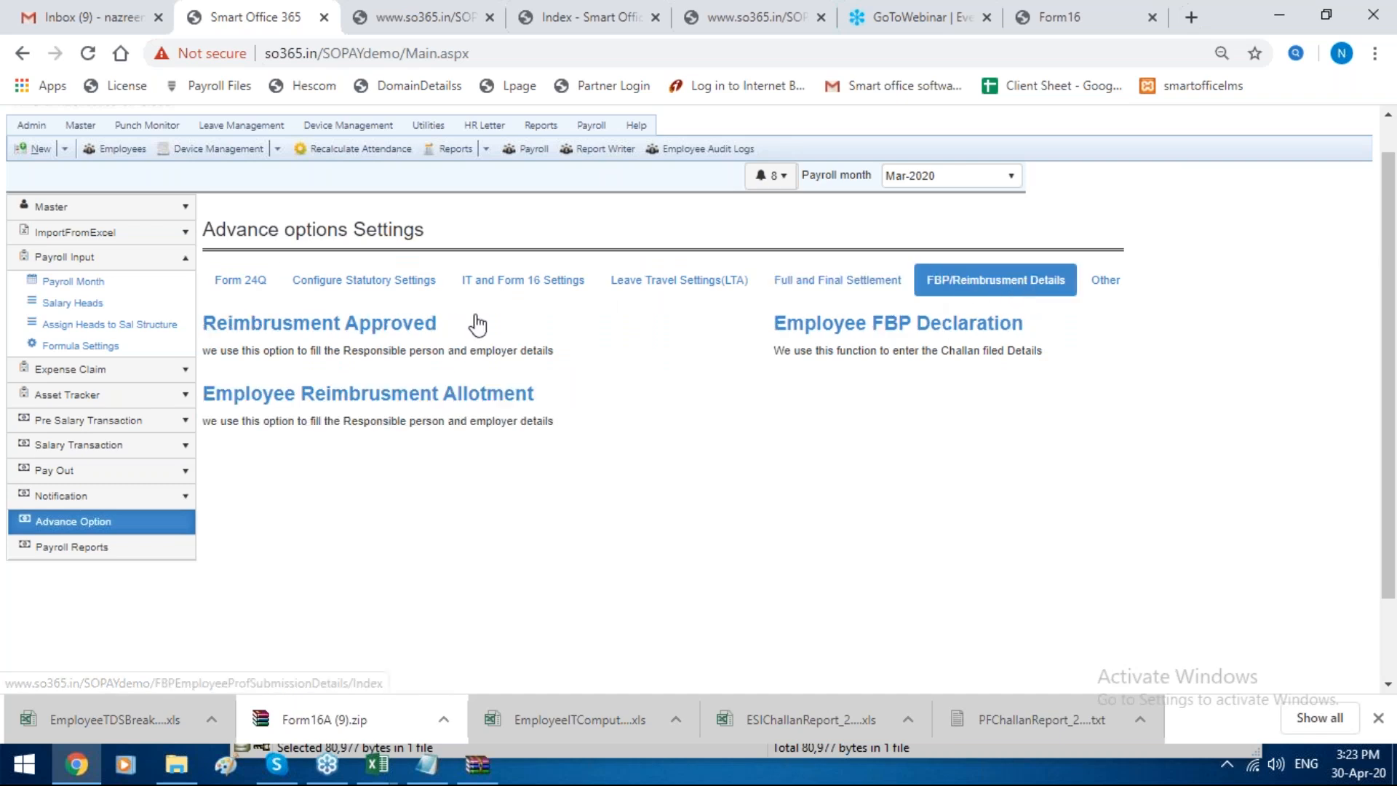
pyautogui.click(388, 325)
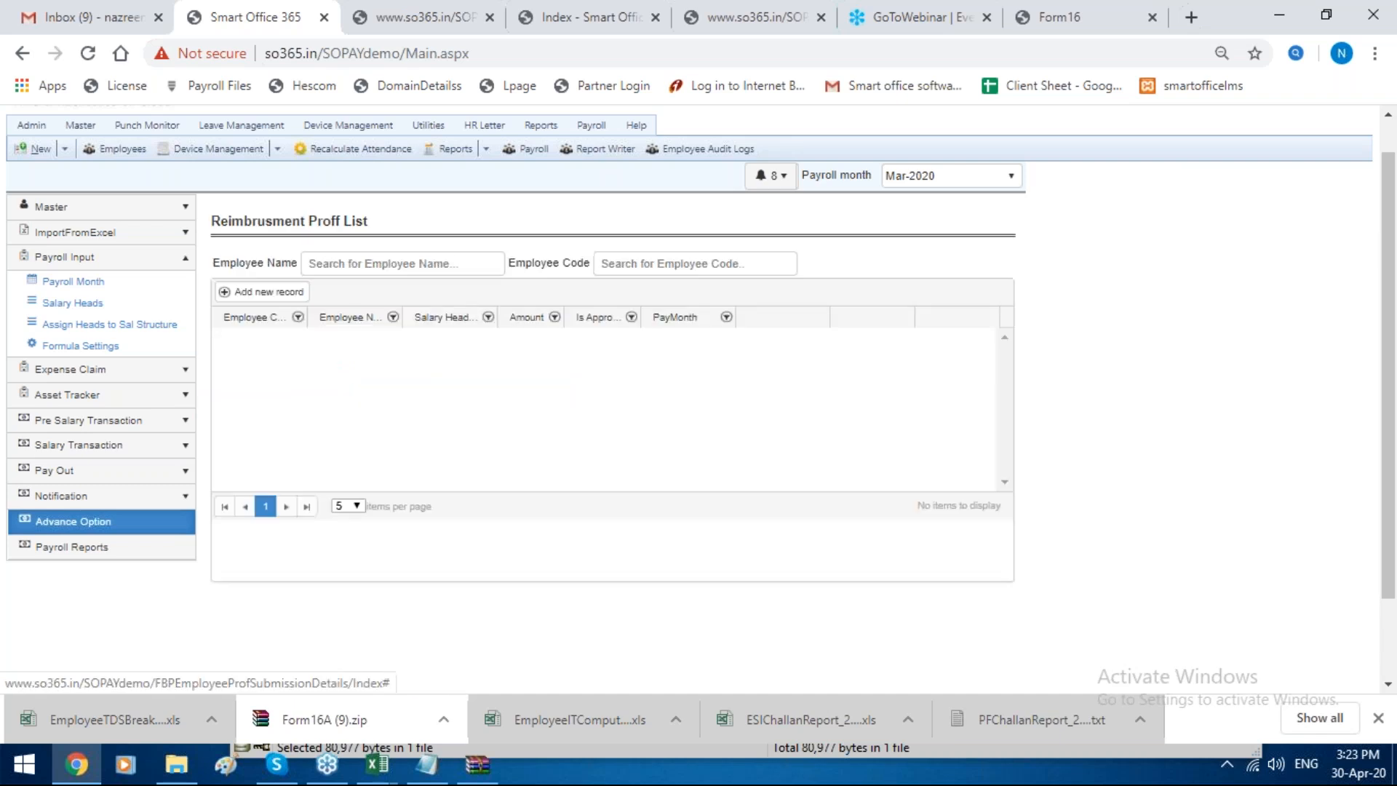
# Step: Start a new reimbursement proof record for FBP LTA, choosing the employee already in the proof list and entering invoice number 12424
pyautogui.click(300, 291)
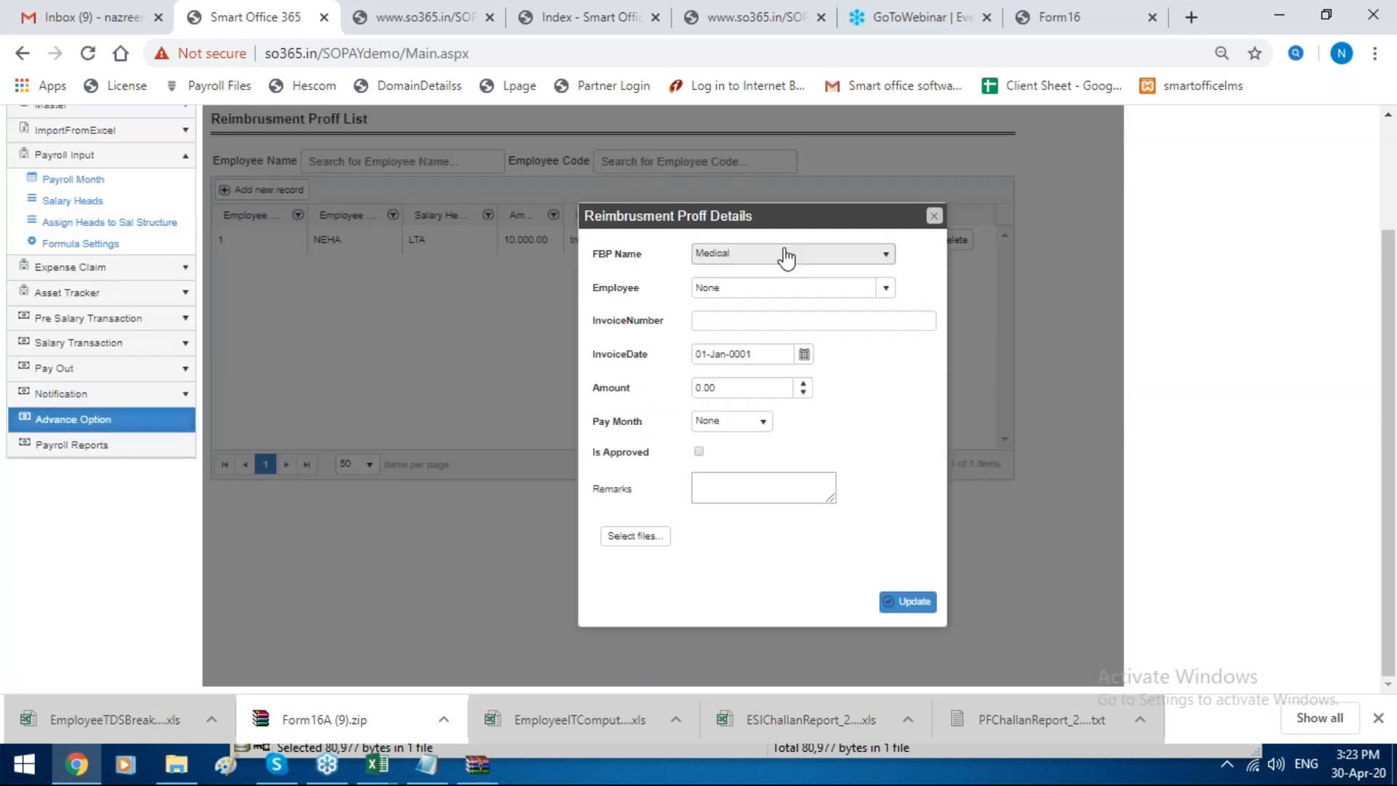
pyautogui.click(783, 255)
pyautogui.click(773, 296)
pyautogui.click(776, 287)
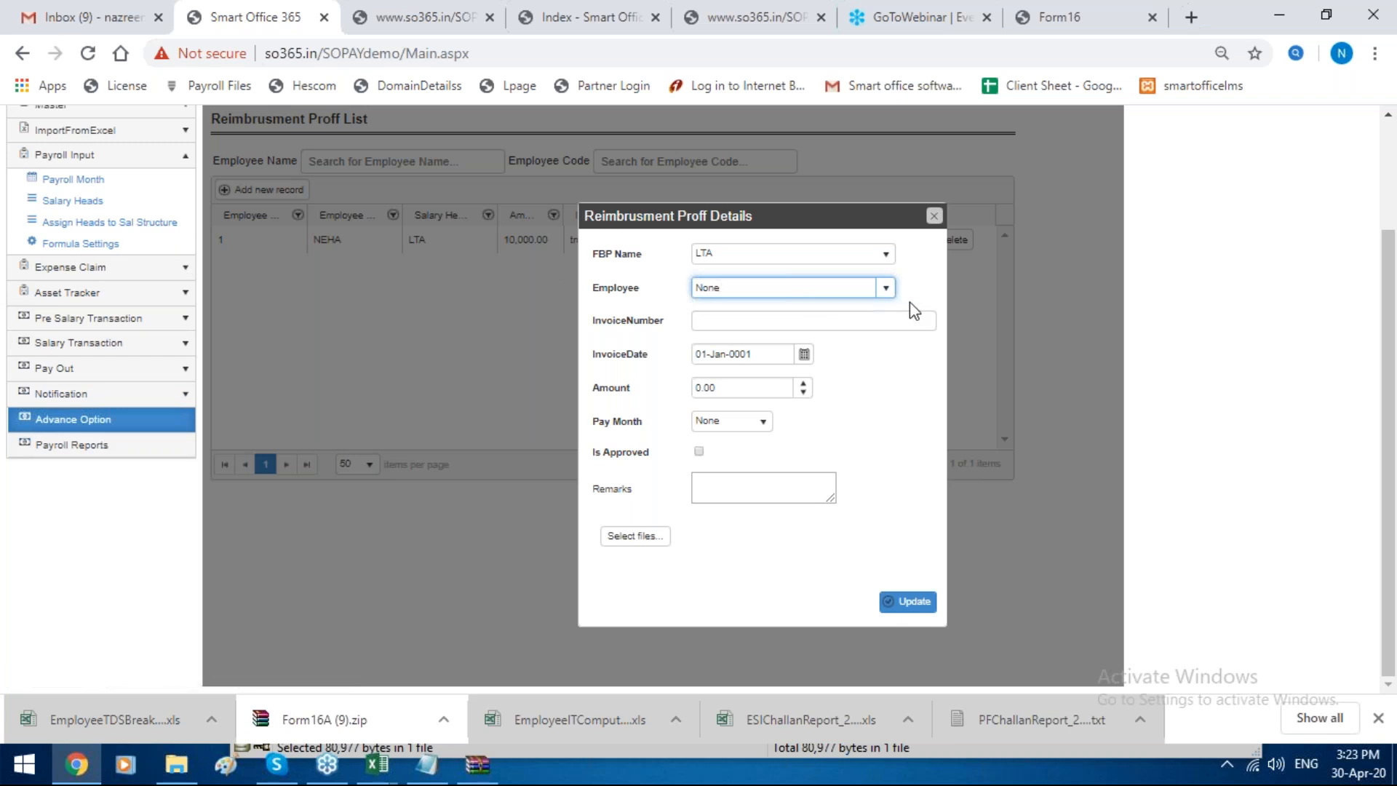
pyautogui.click(886, 287)
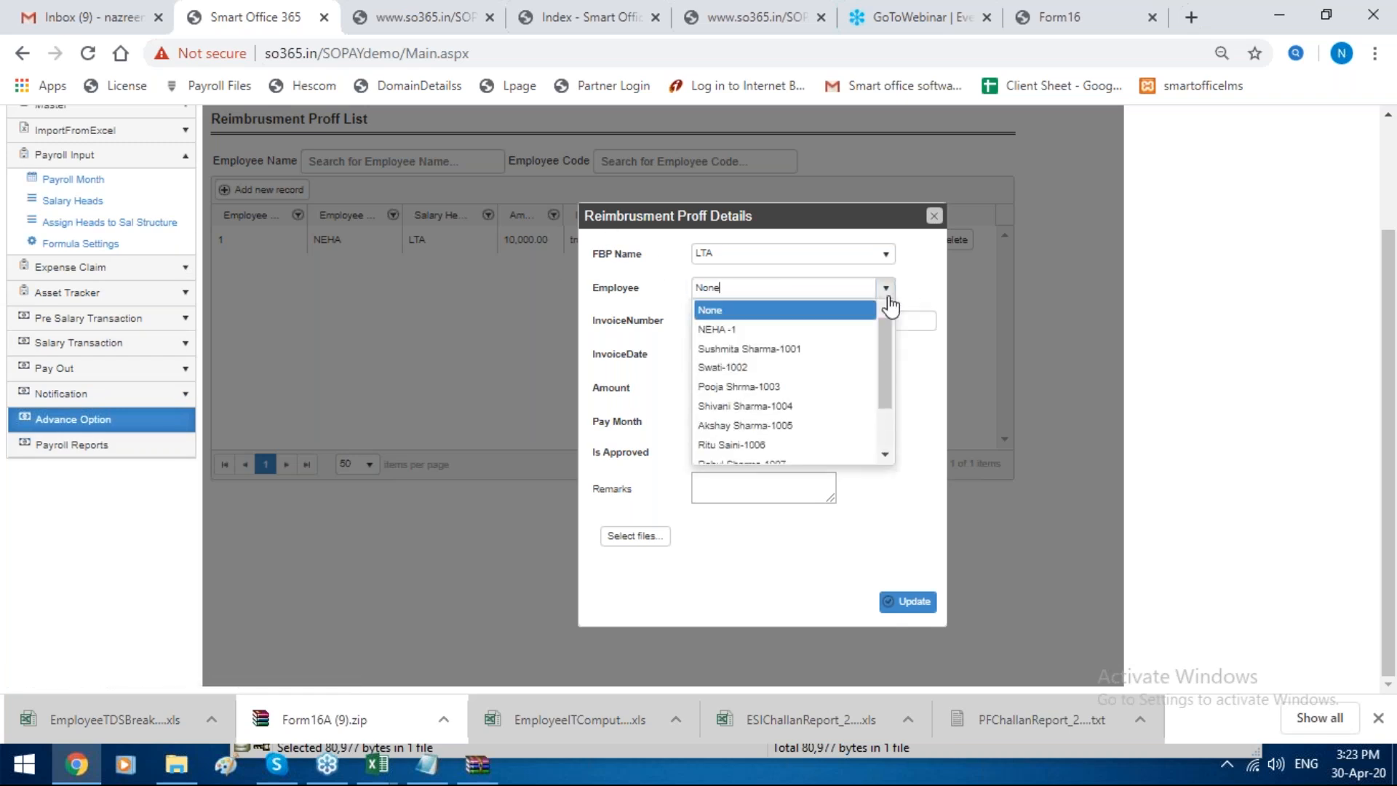
pyautogui.click(814, 330)
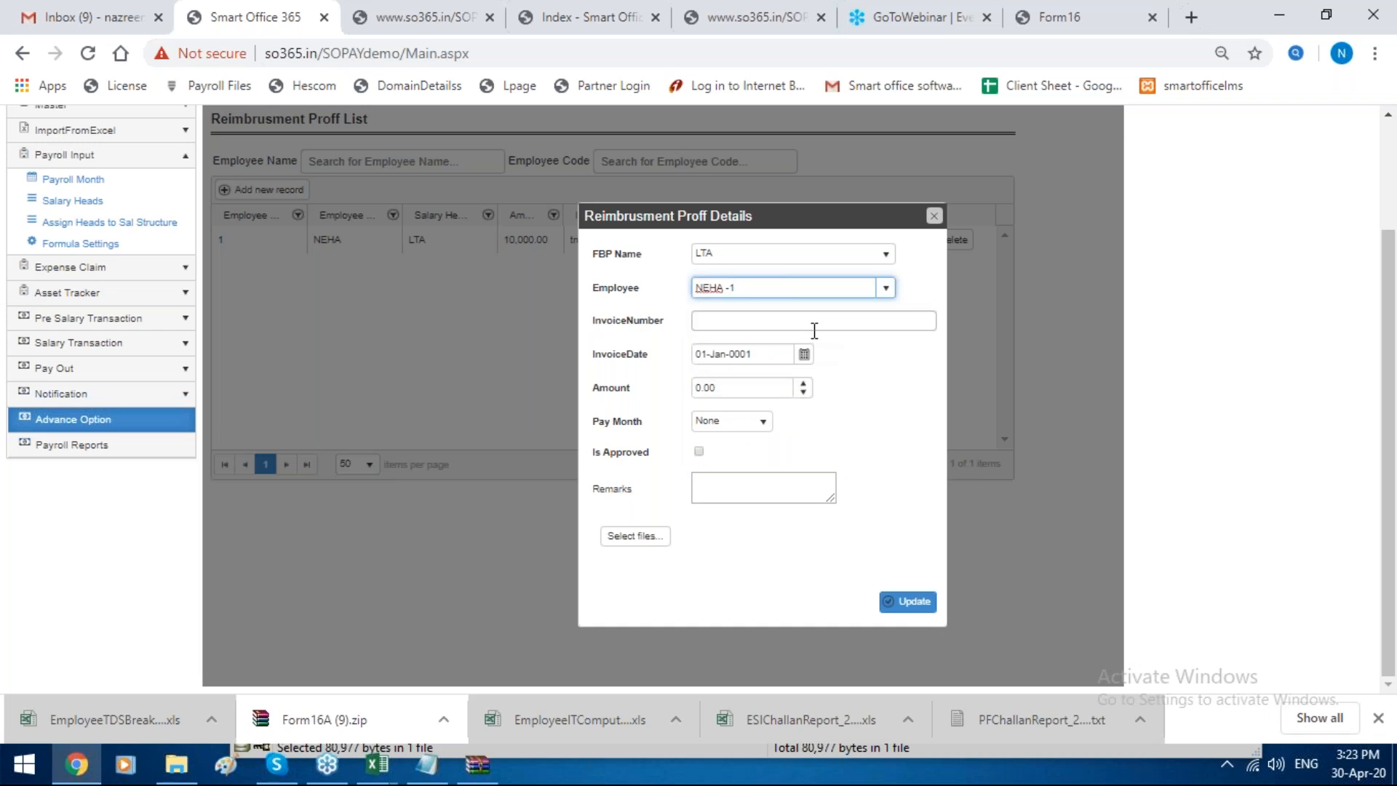
pyautogui.click(814, 329)
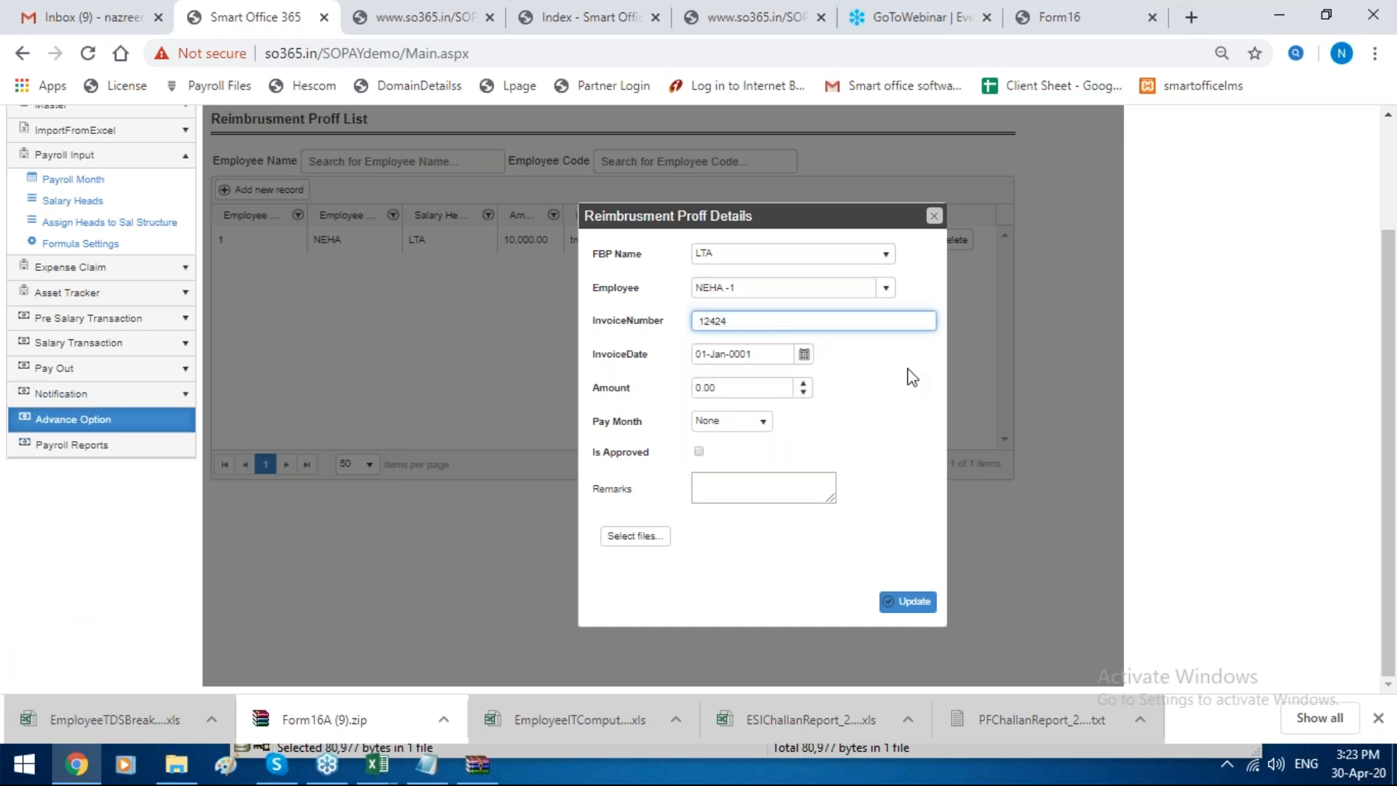
# Step: Set the proof's invoice date to 08-Apr-2020 and its amount to 10,000
pyautogui.click(804, 353)
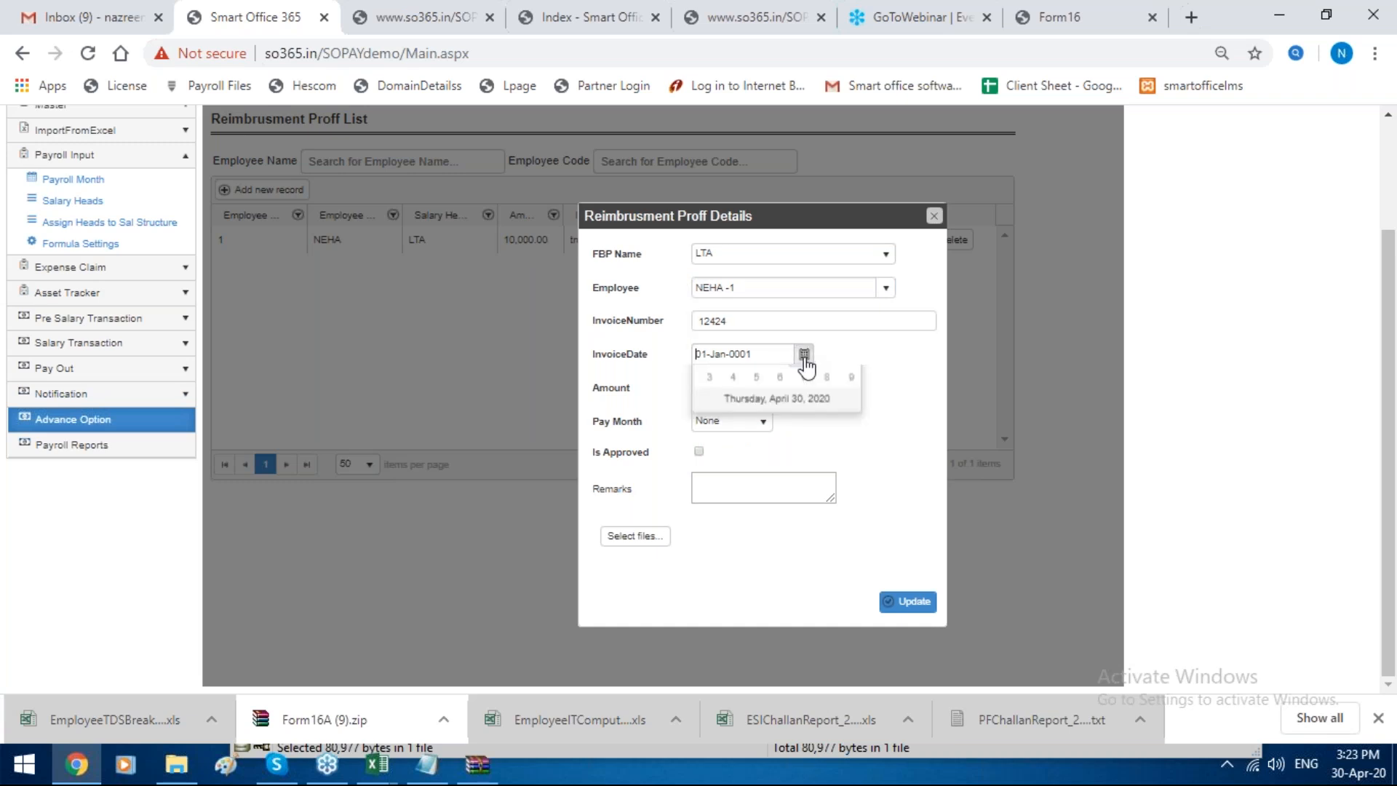
pyautogui.click(777, 441)
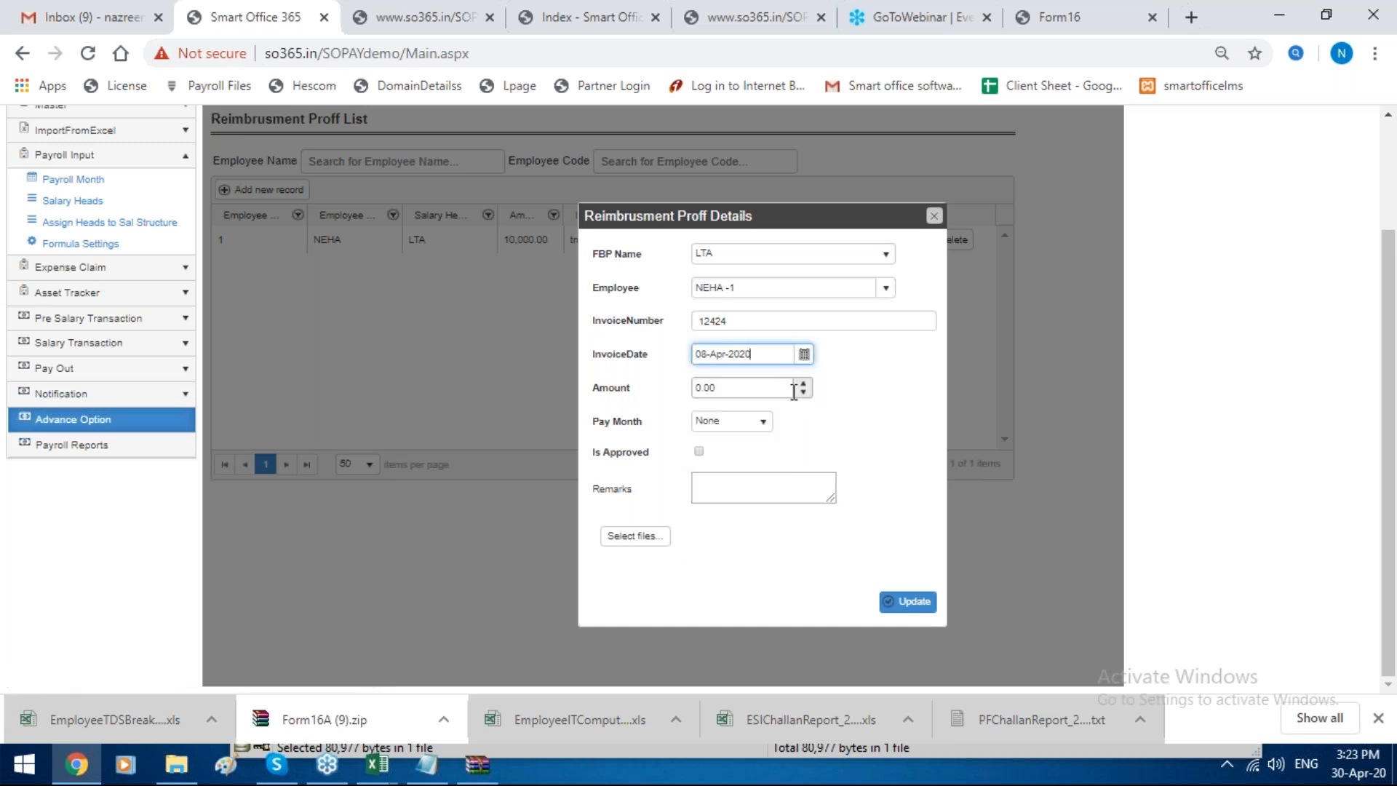
pyautogui.click(791, 391)
pyautogui.click(733, 394)
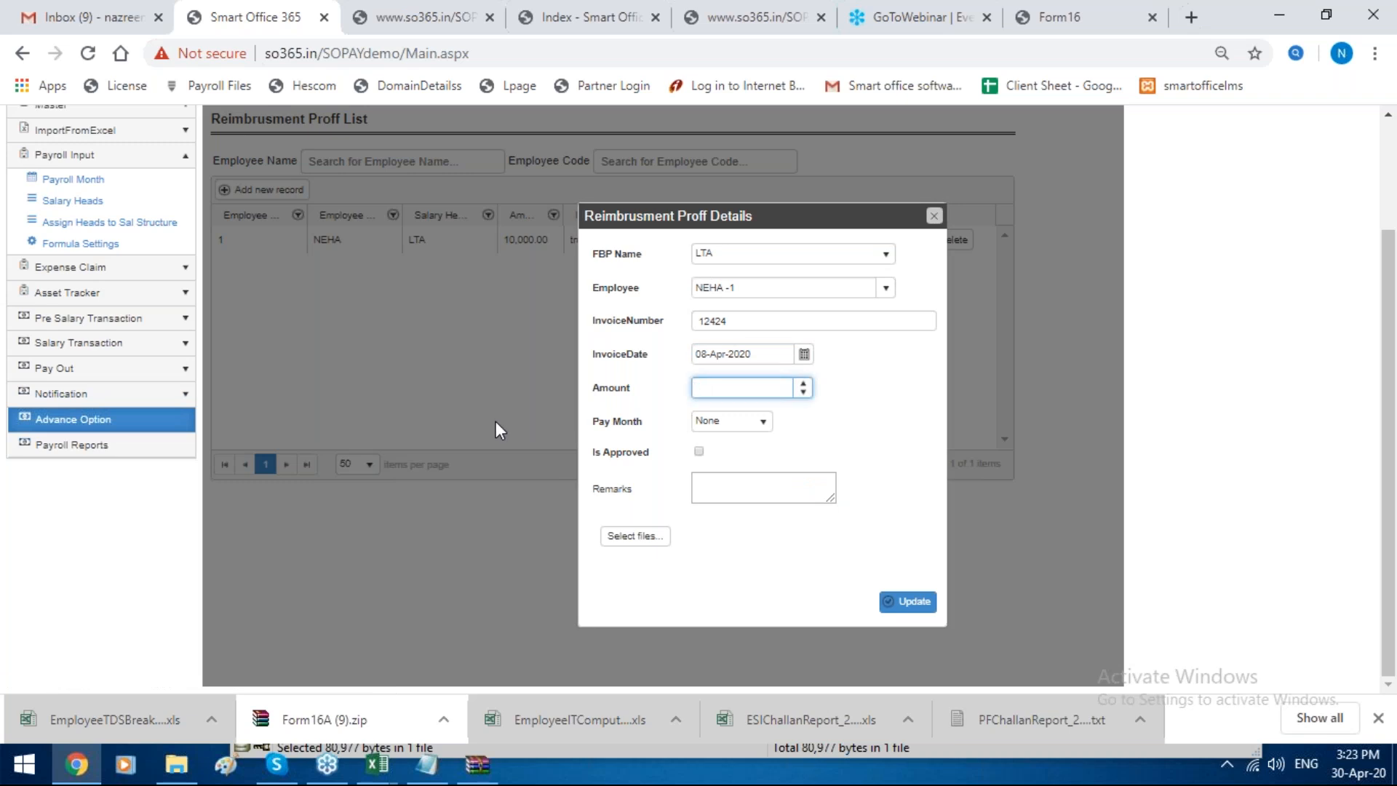
pyautogui.write('10,000')
# Step: Set the proof's pay month to Mar-2020, mark it as approved, and close the form without saving
pyautogui.click(751, 420)
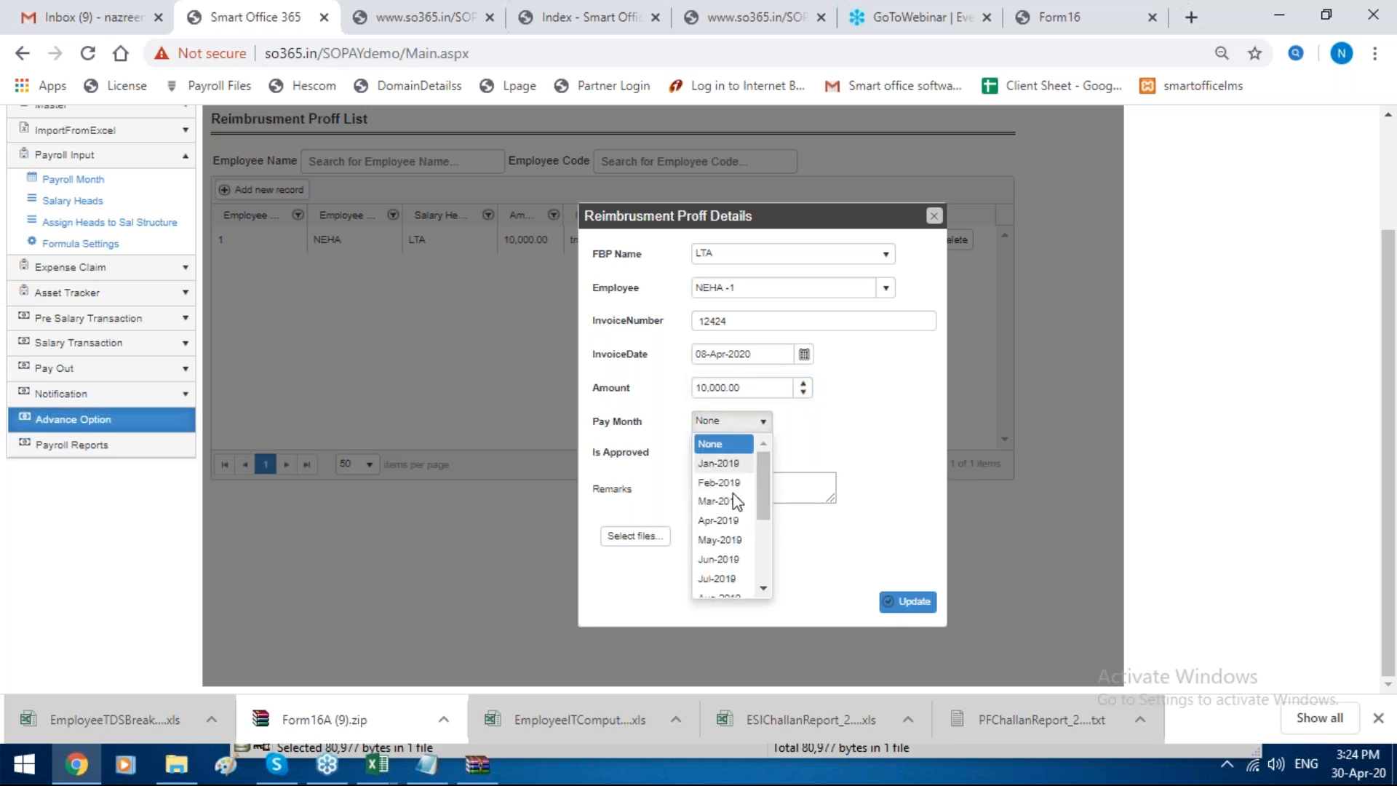
pyautogui.scroll(-3, 737, 502)
pyautogui.click(727, 582)
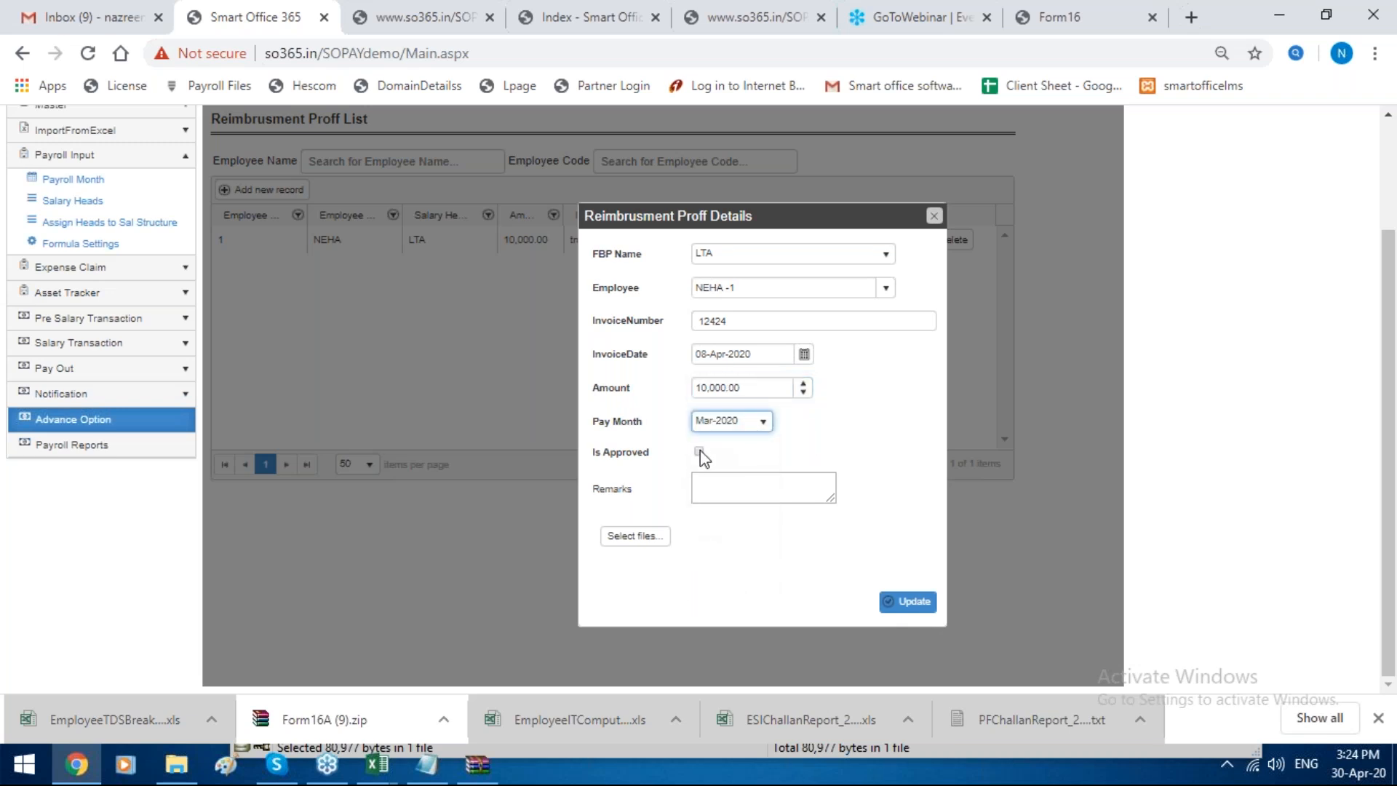
pyautogui.click(699, 452)
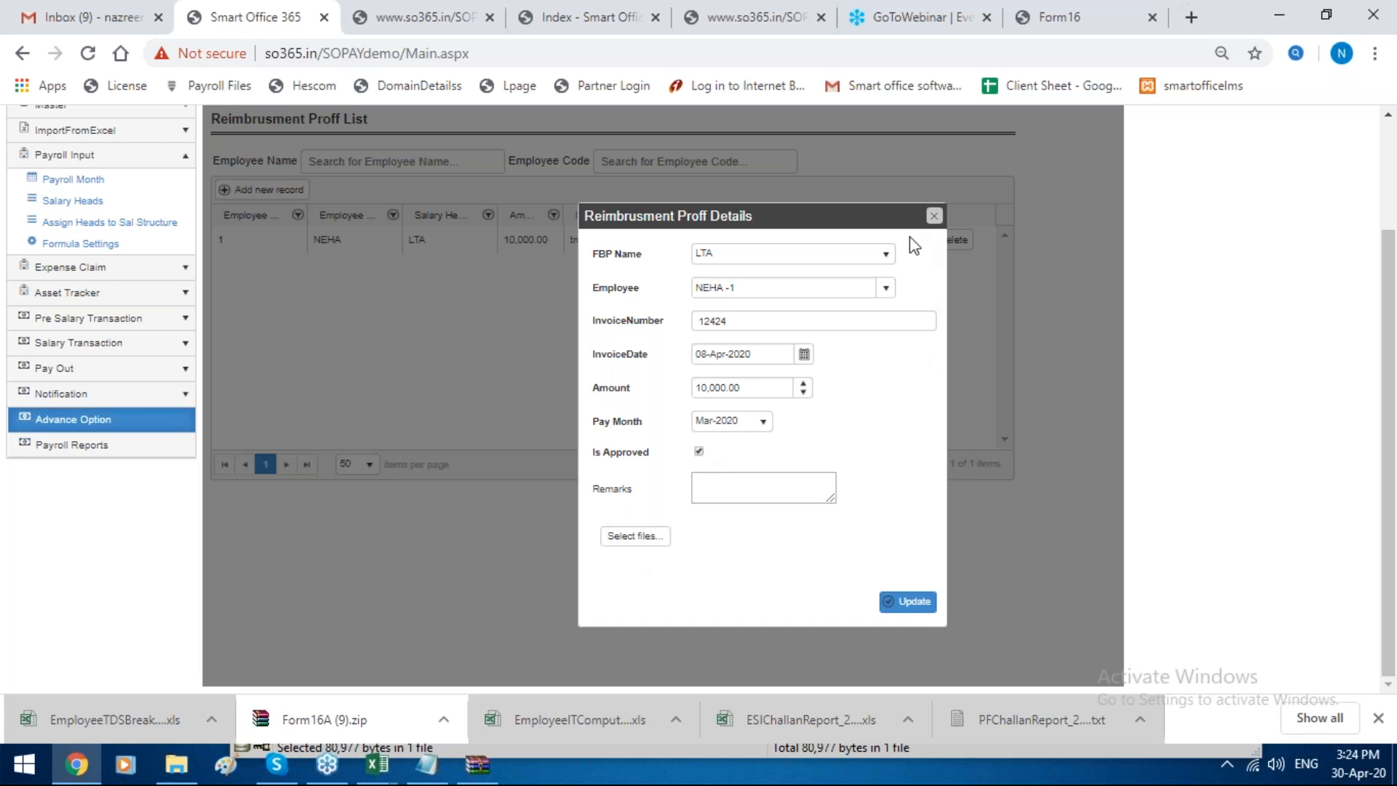
pyautogui.click(935, 214)
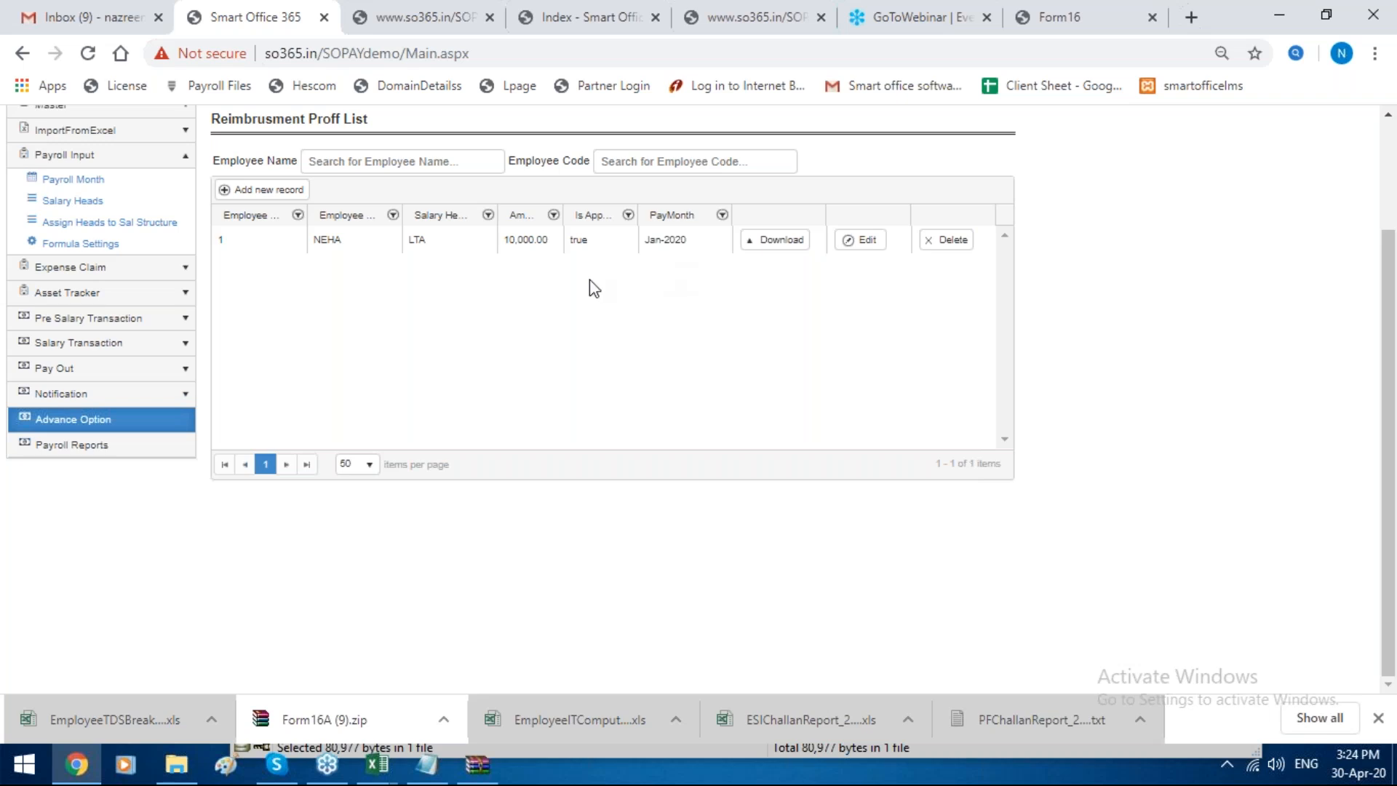
# Step: Display the LTA adjustment list from the Leave Travel Settings in the advance options, and open a new LTA adjustment
pyautogui.click(26, 423)
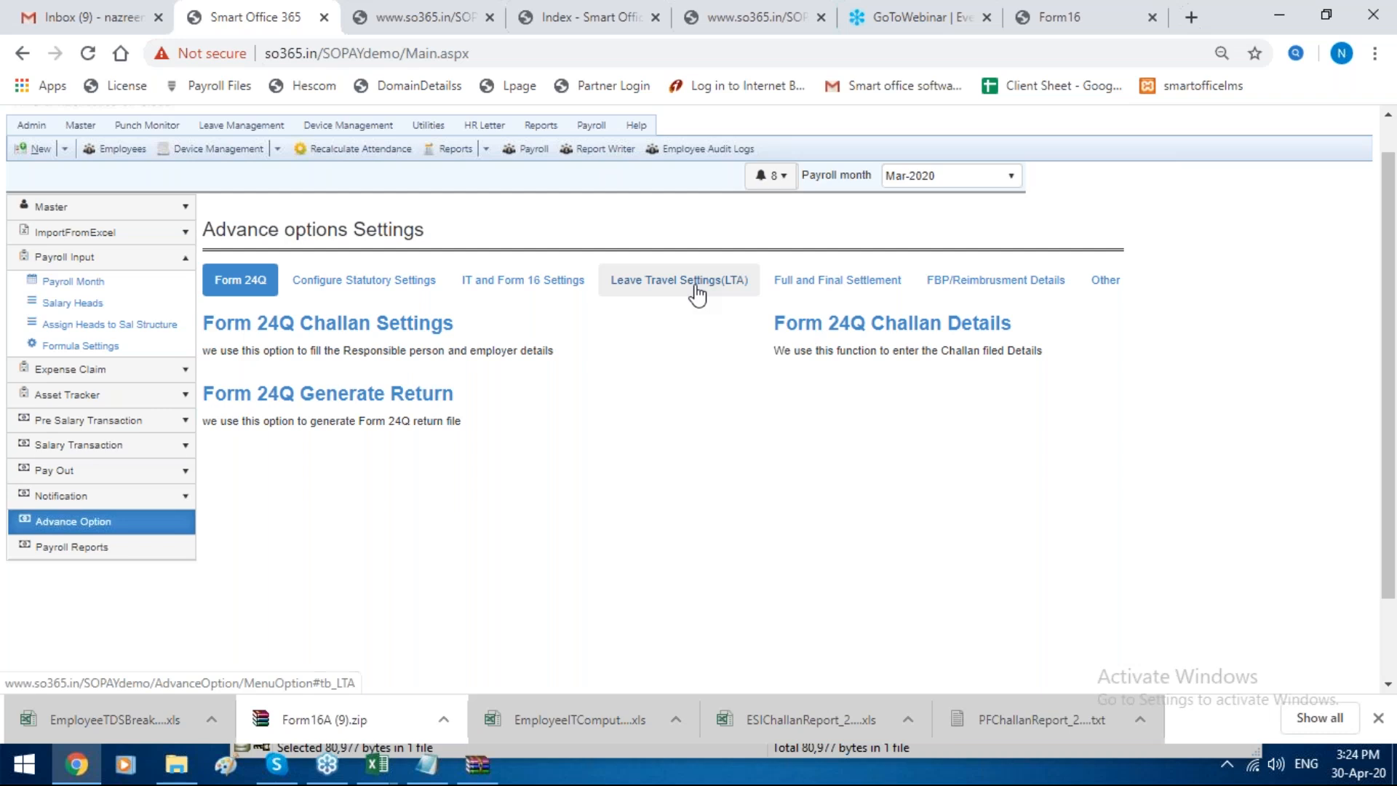
pyautogui.click(696, 291)
pyautogui.click(349, 334)
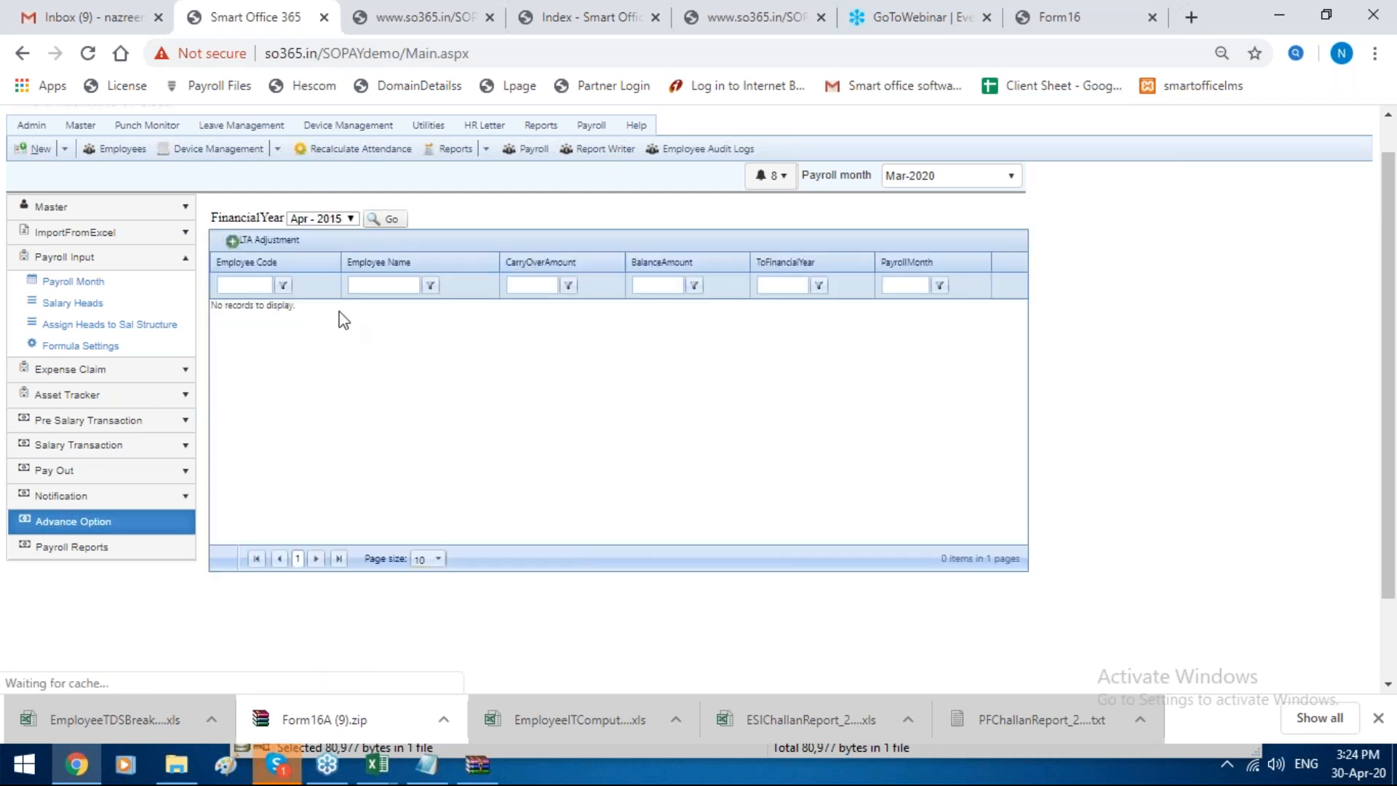
pyautogui.click(275, 243)
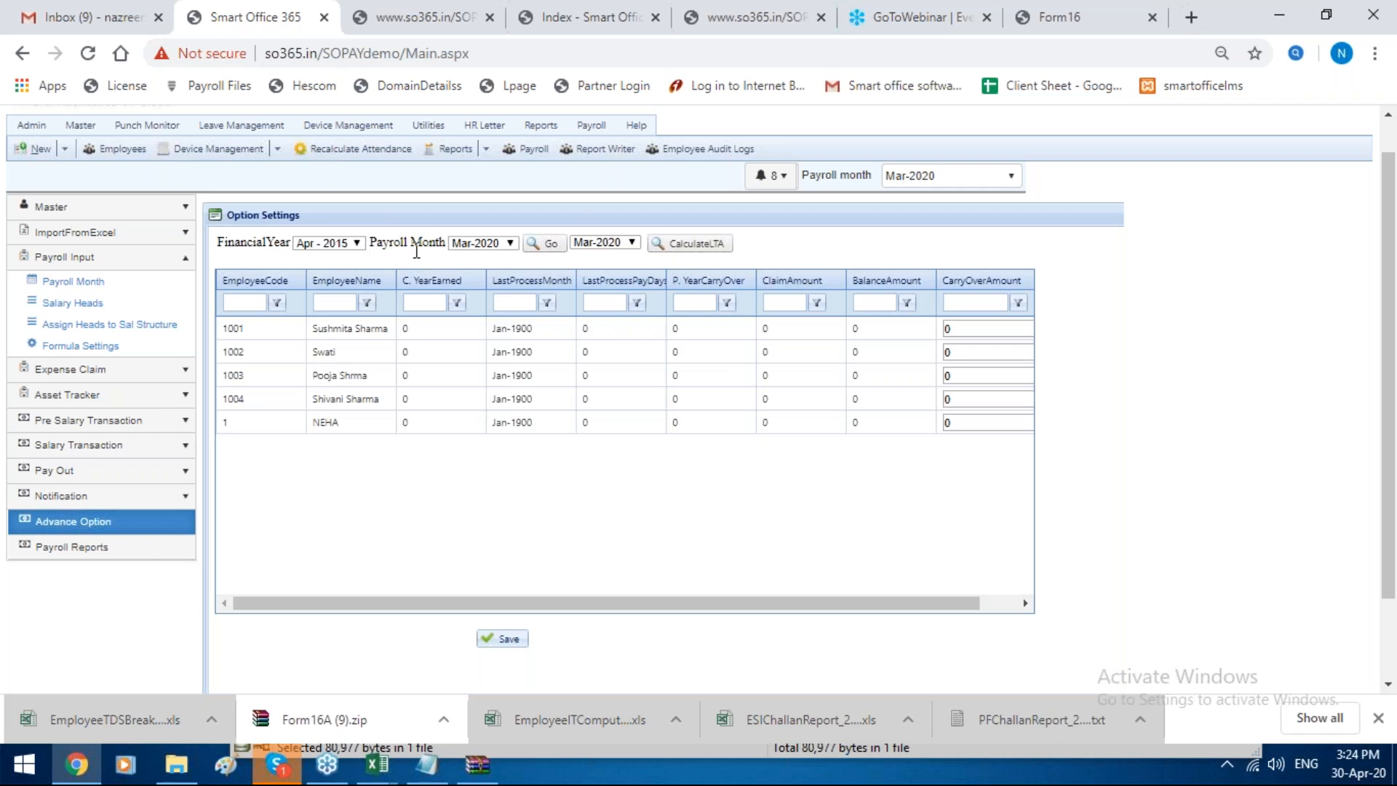
# Step: Select financial year Apr-2019 and payroll month Mar-2020 for the LTA adjustment, and examine the last employee's carry-over amount
pyautogui.click(337, 245)
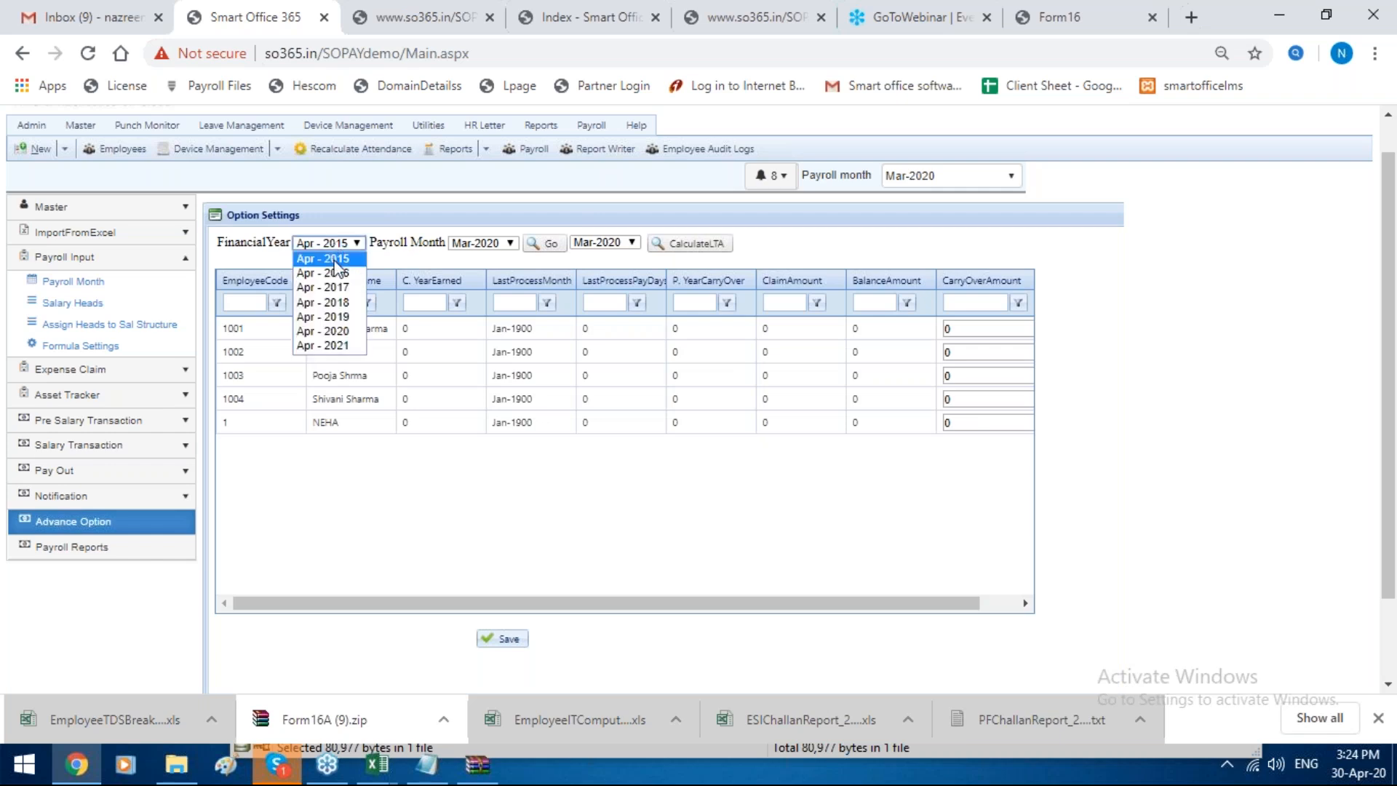
pyautogui.click(352, 320)
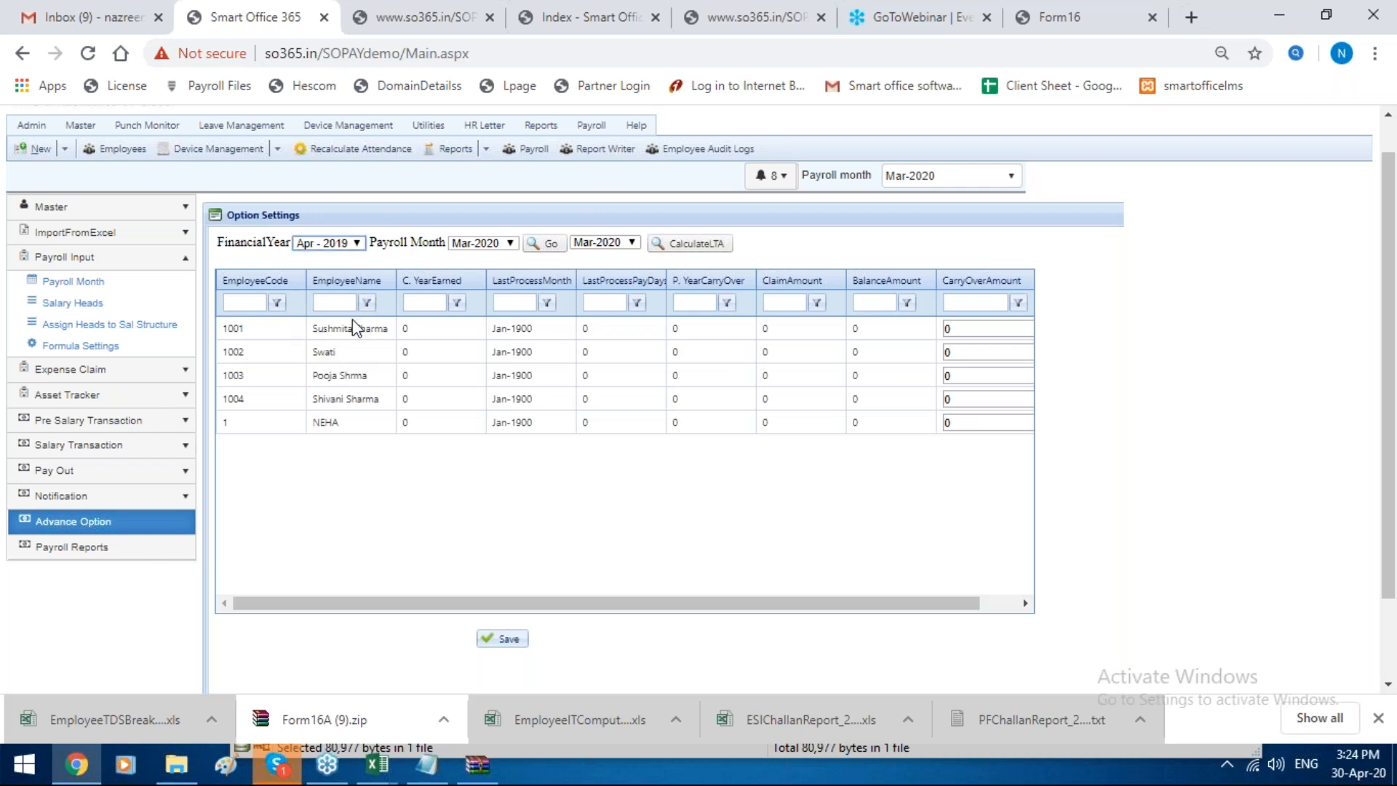
pyautogui.click(495, 244)
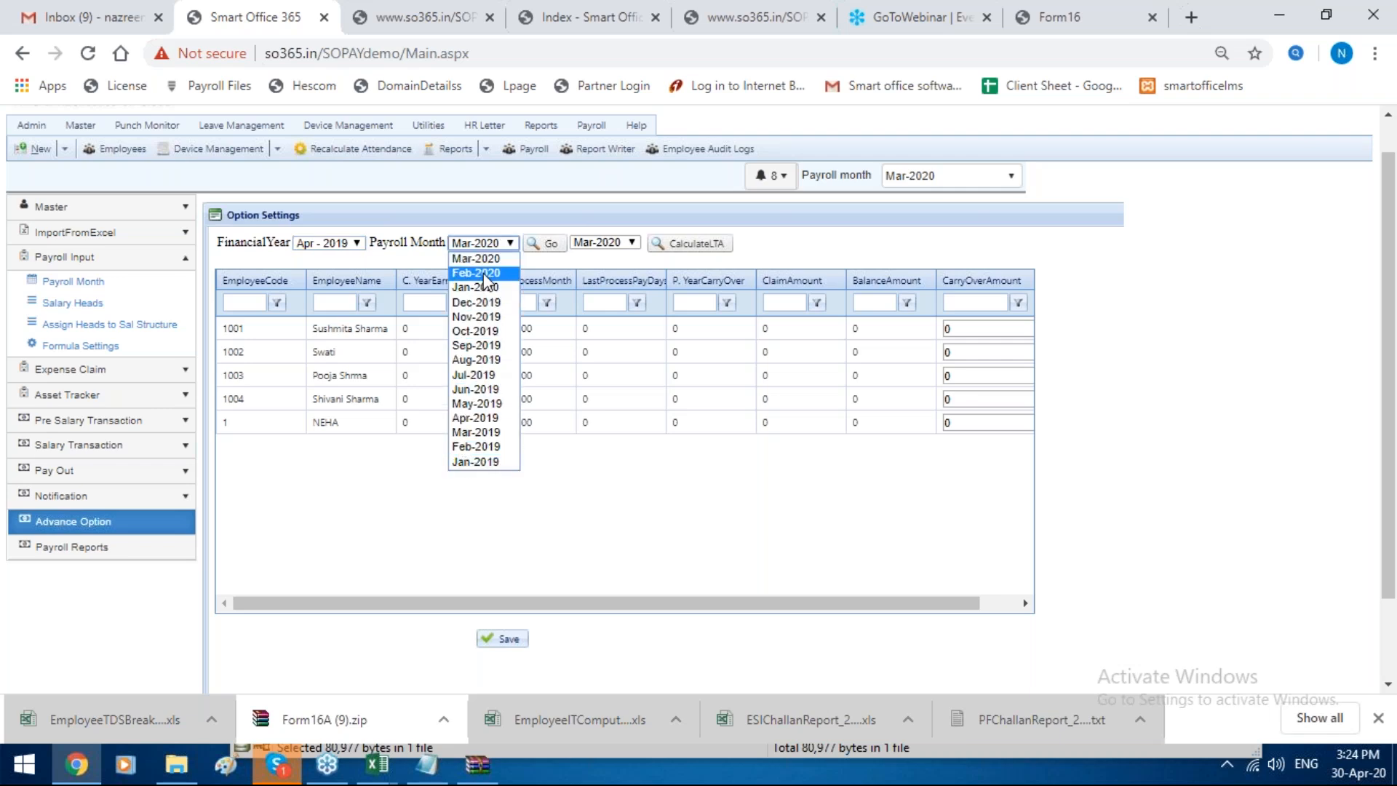
pyautogui.click(483, 258)
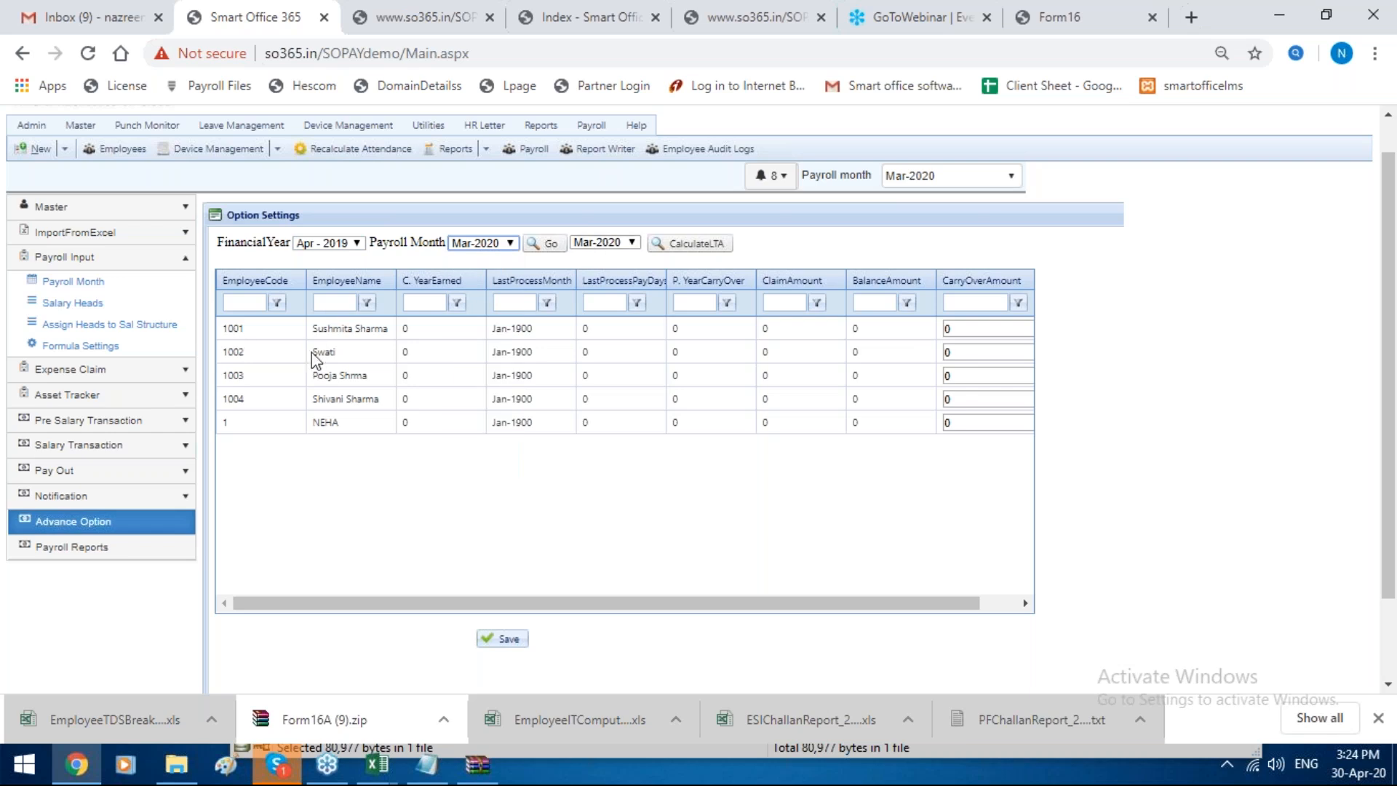
pyautogui.click(268, 421)
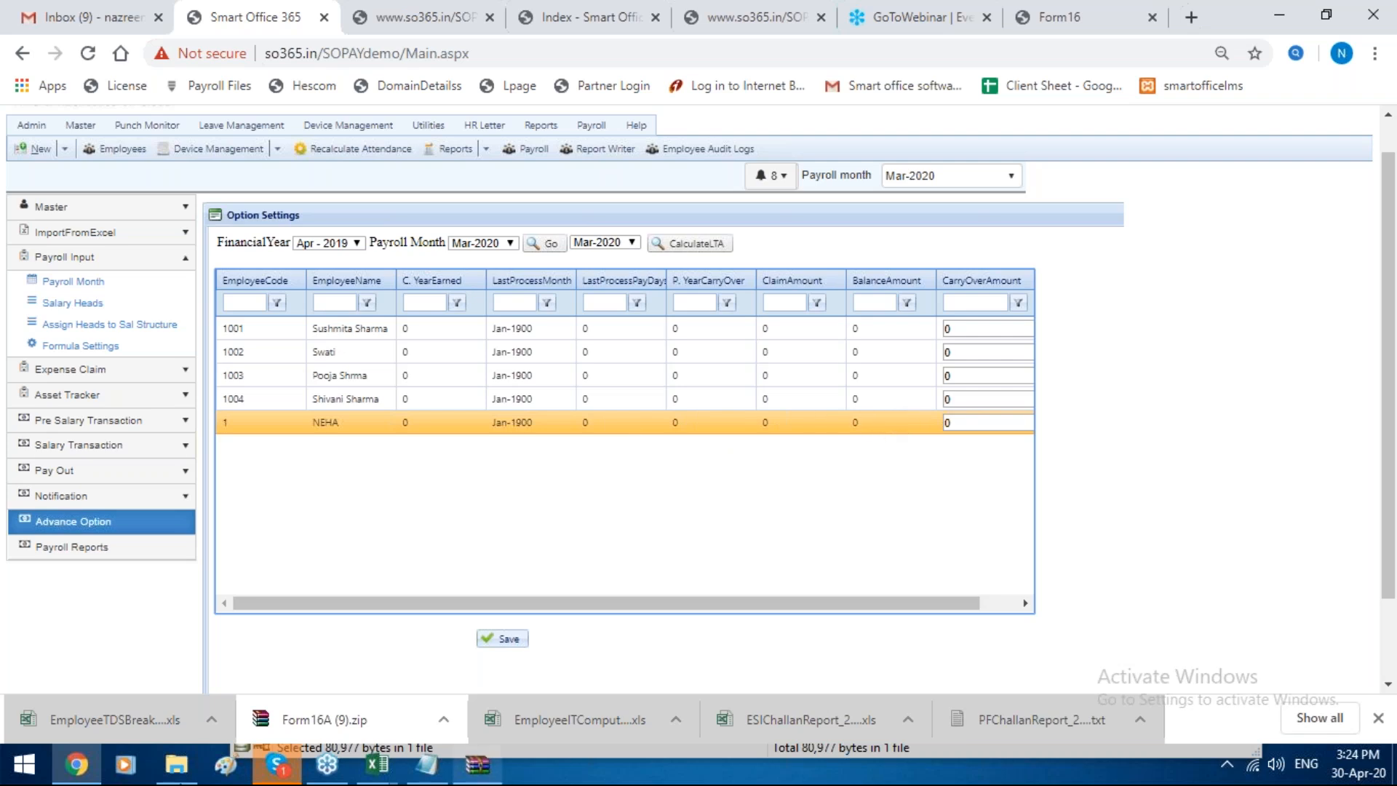
pyautogui.click(954, 420)
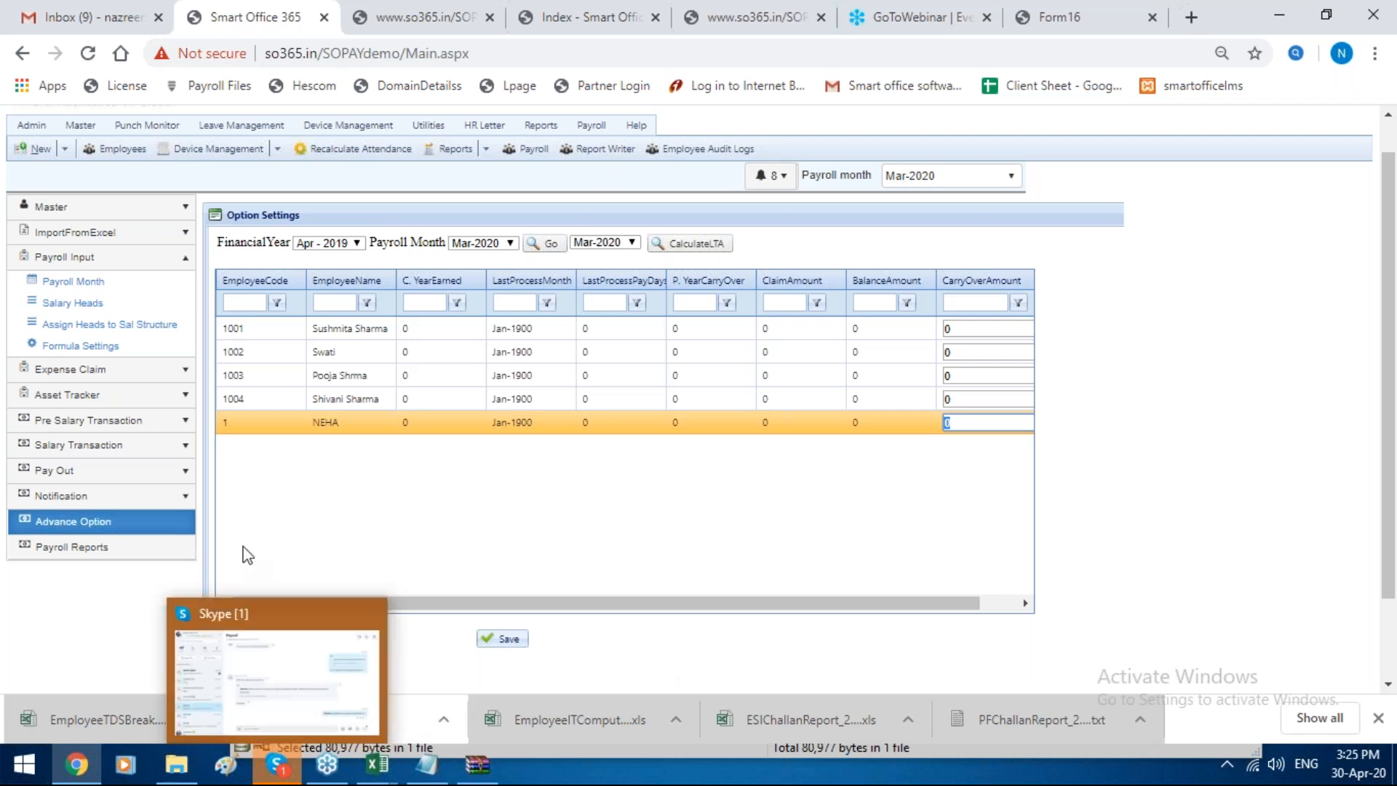
# Step: Return to the Leave Travel Settings, open the block-period LTA details, select block period 2018-2021 and look through the employee rows
pyautogui.click(93, 521)
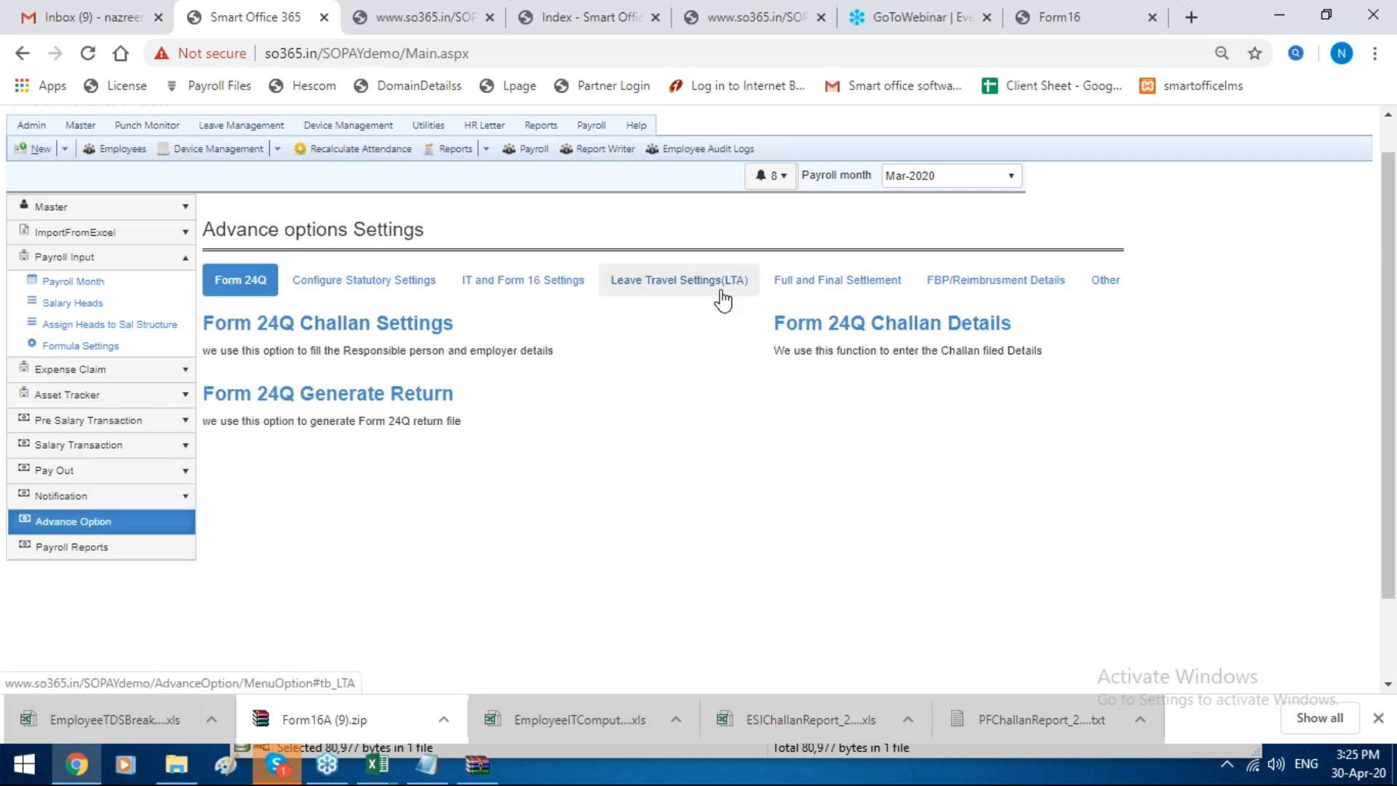
pyautogui.click(722, 298)
pyautogui.click(806, 320)
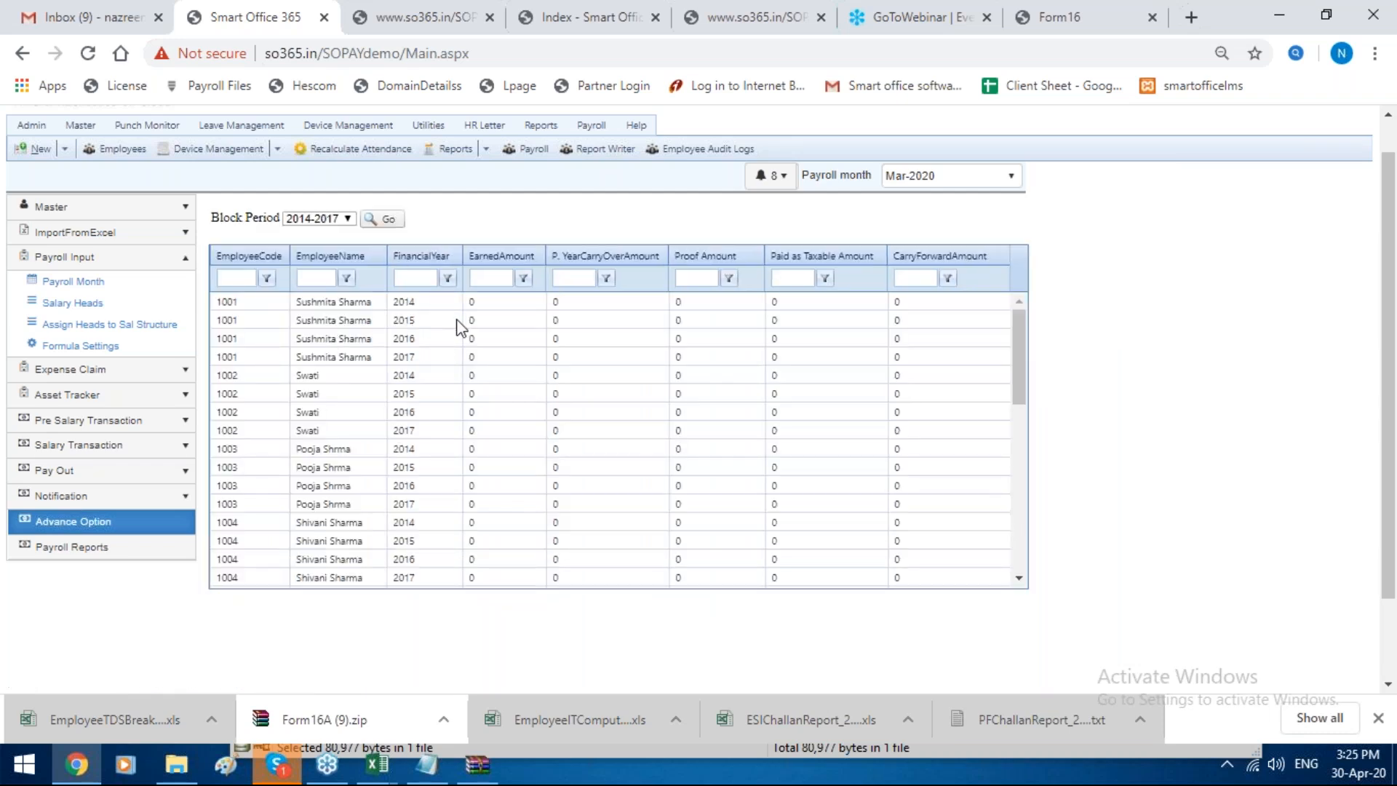
pyautogui.click(320, 218)
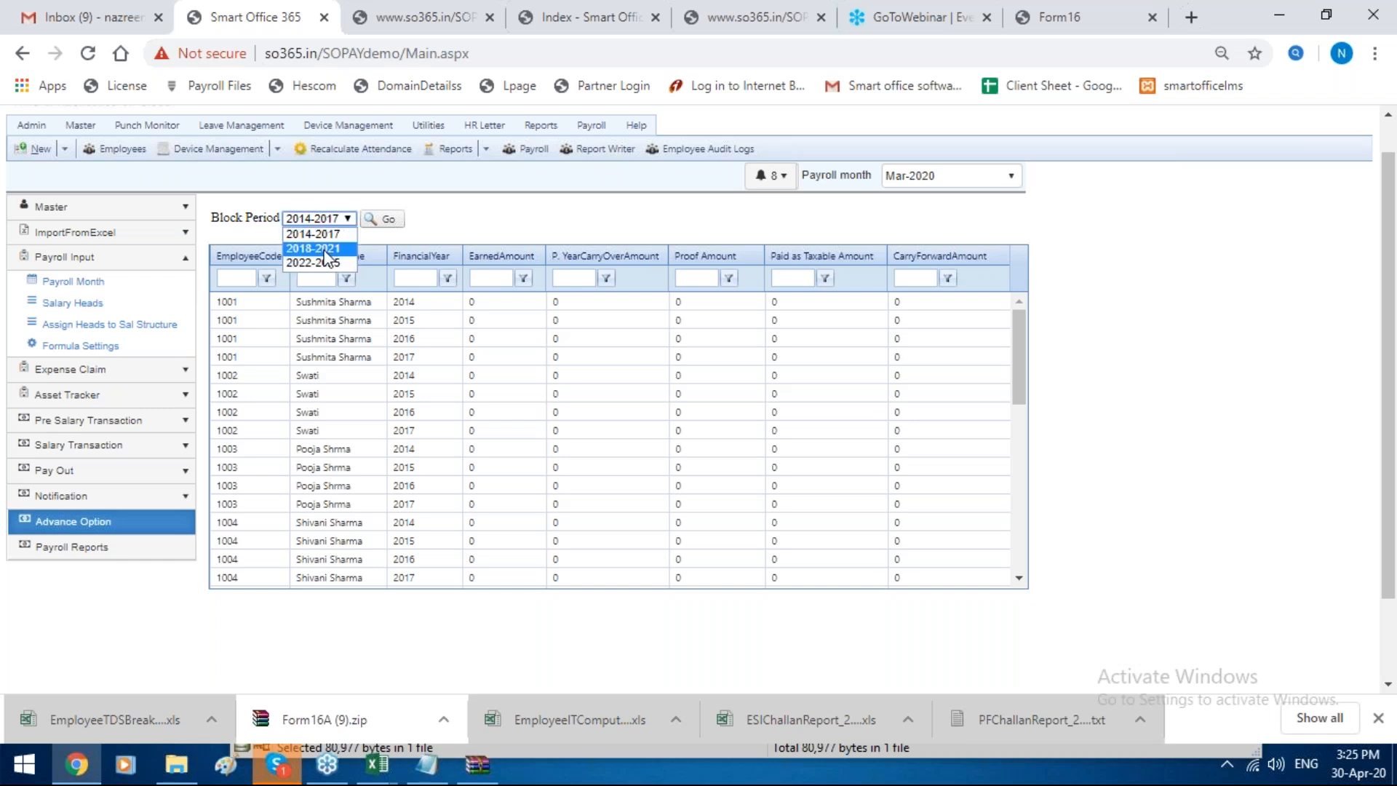
pyautogui.click(324, 249)
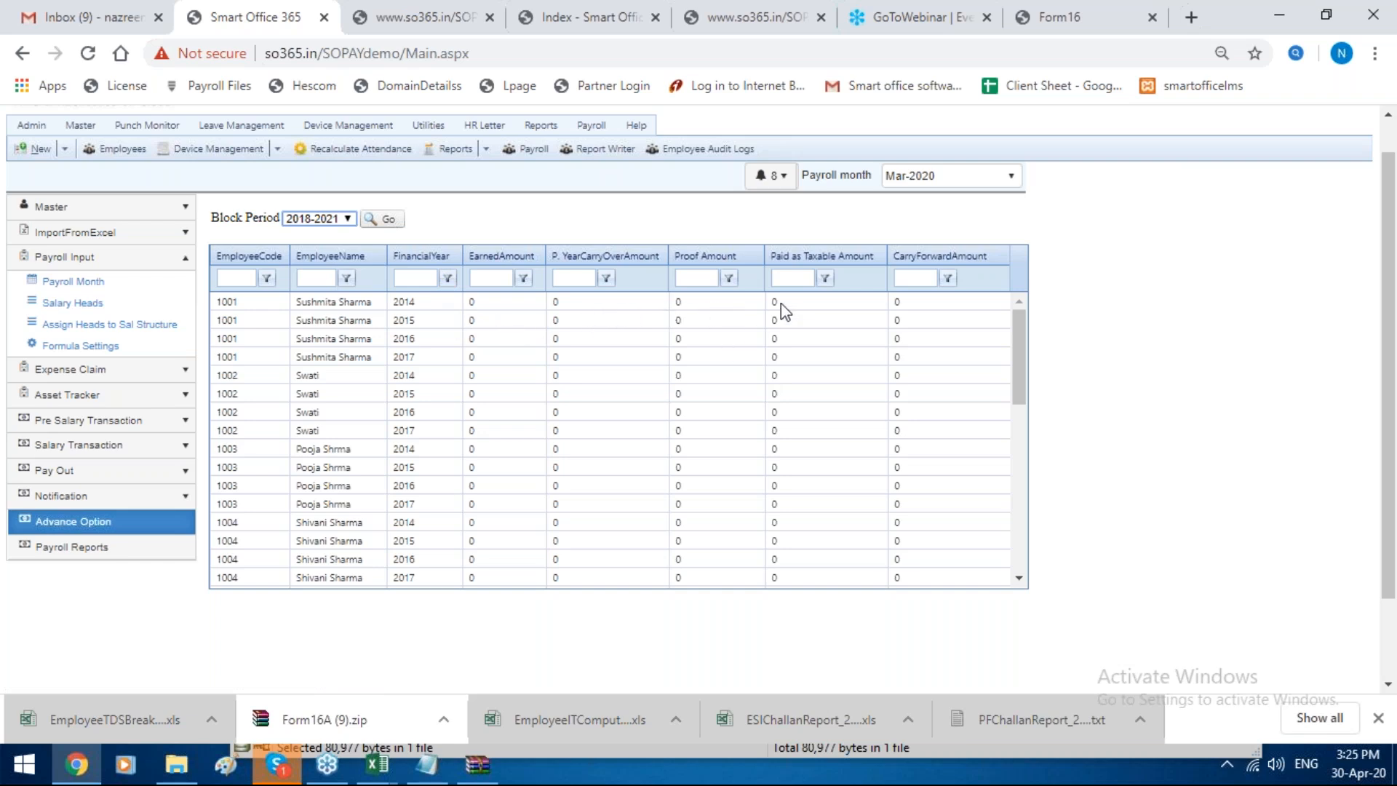
pyautogui.scroll(-3, 930, 304)
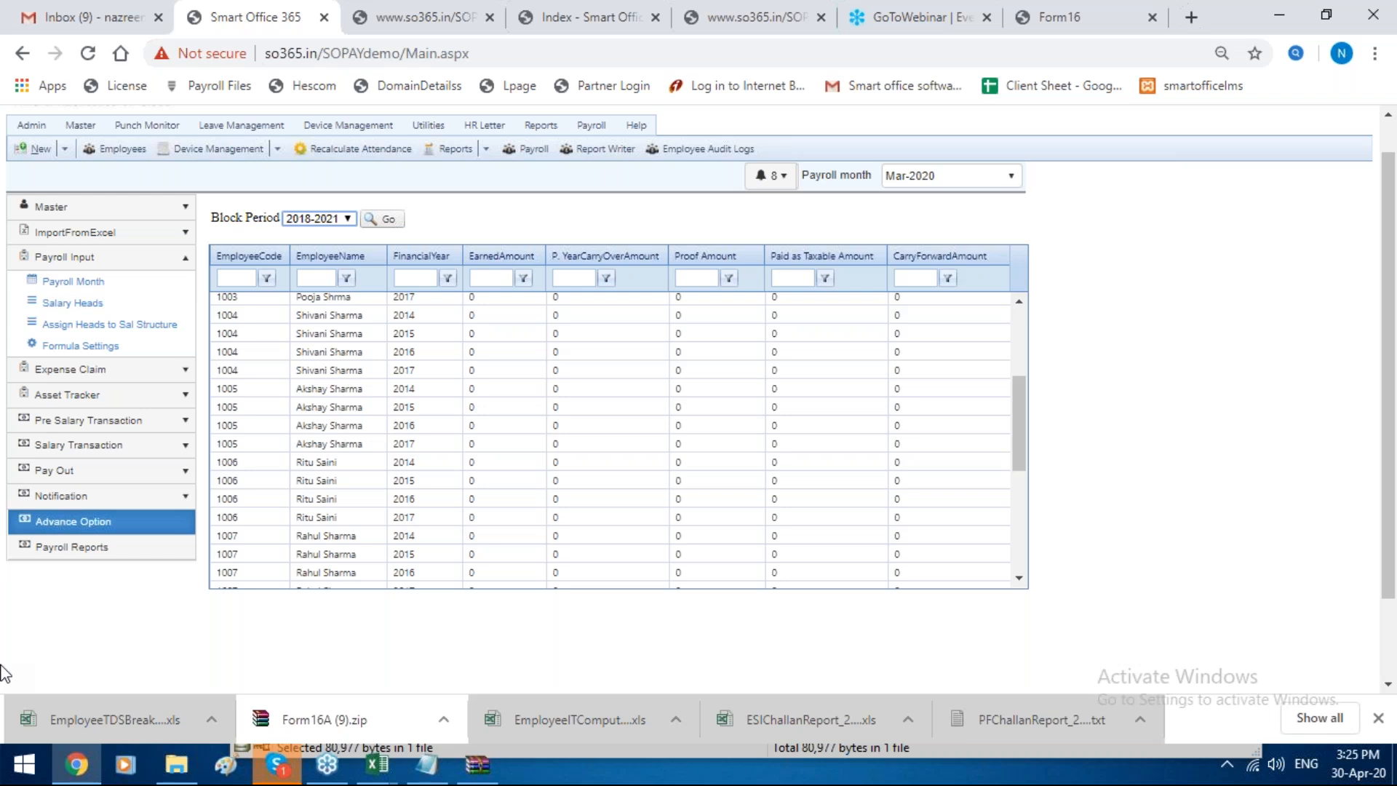
pyautogui.scroll(1, 48, 234)
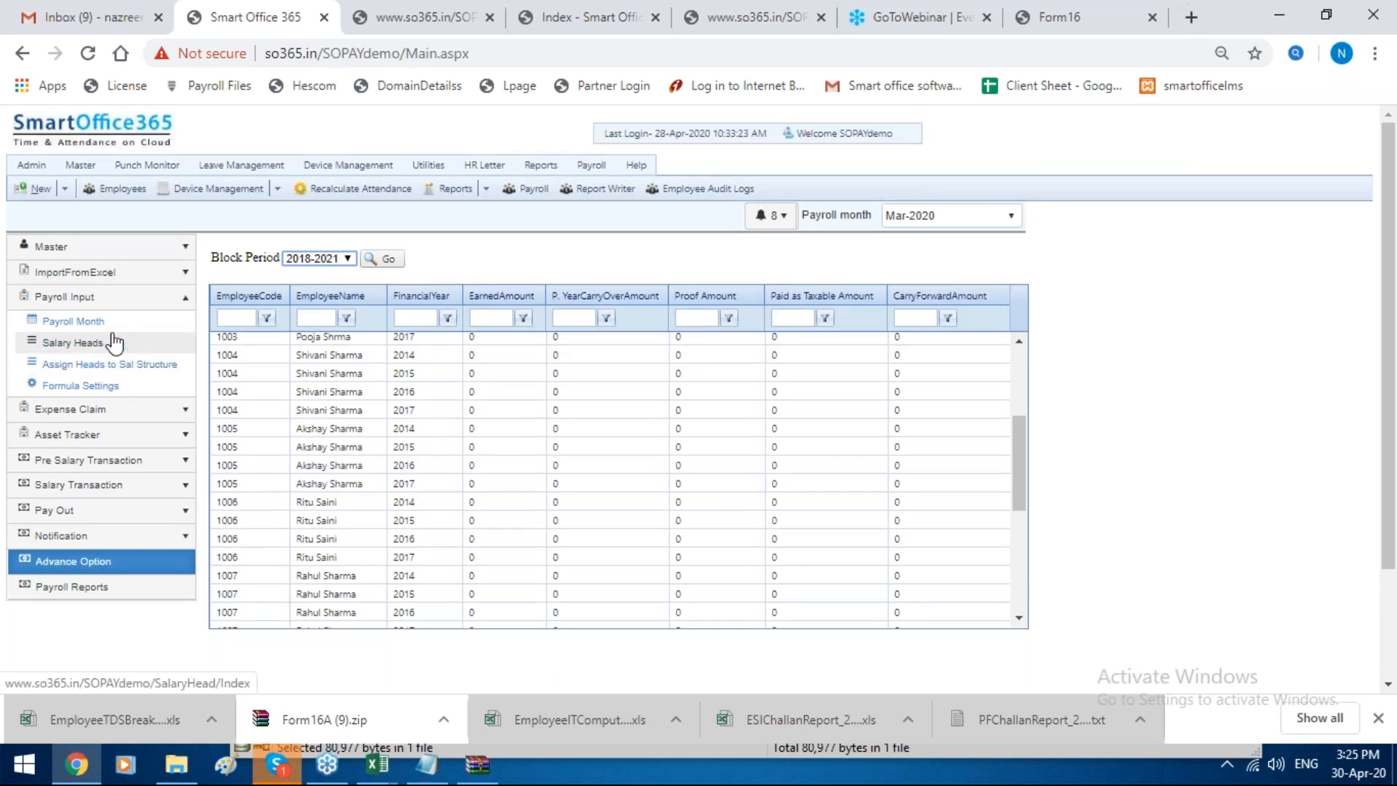
# Step: Open the Medical earning head from the salary heads list, examine its FBP settings, and close the form unchanged
pyautogui.click(114, 342)
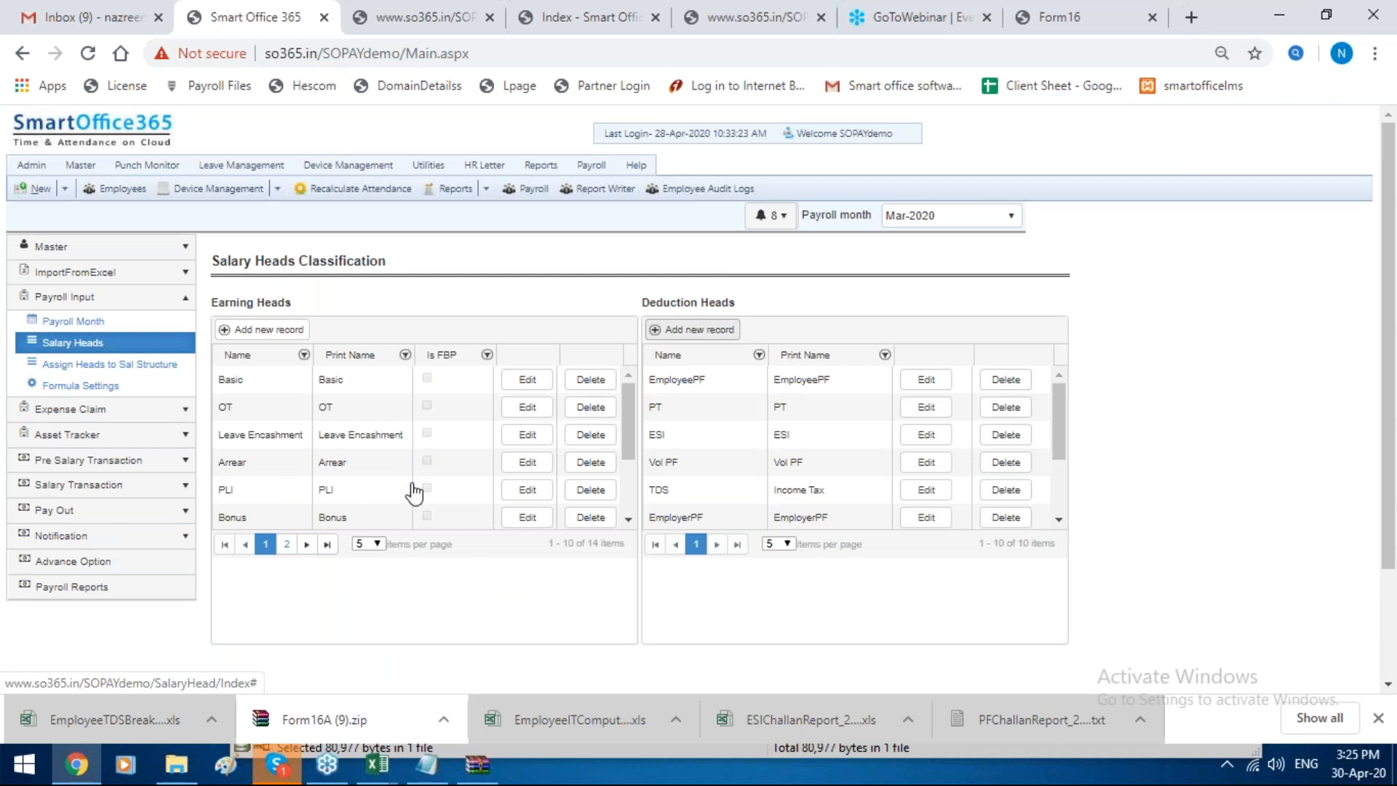
pyautogui.scroll(-3, 524, 446)
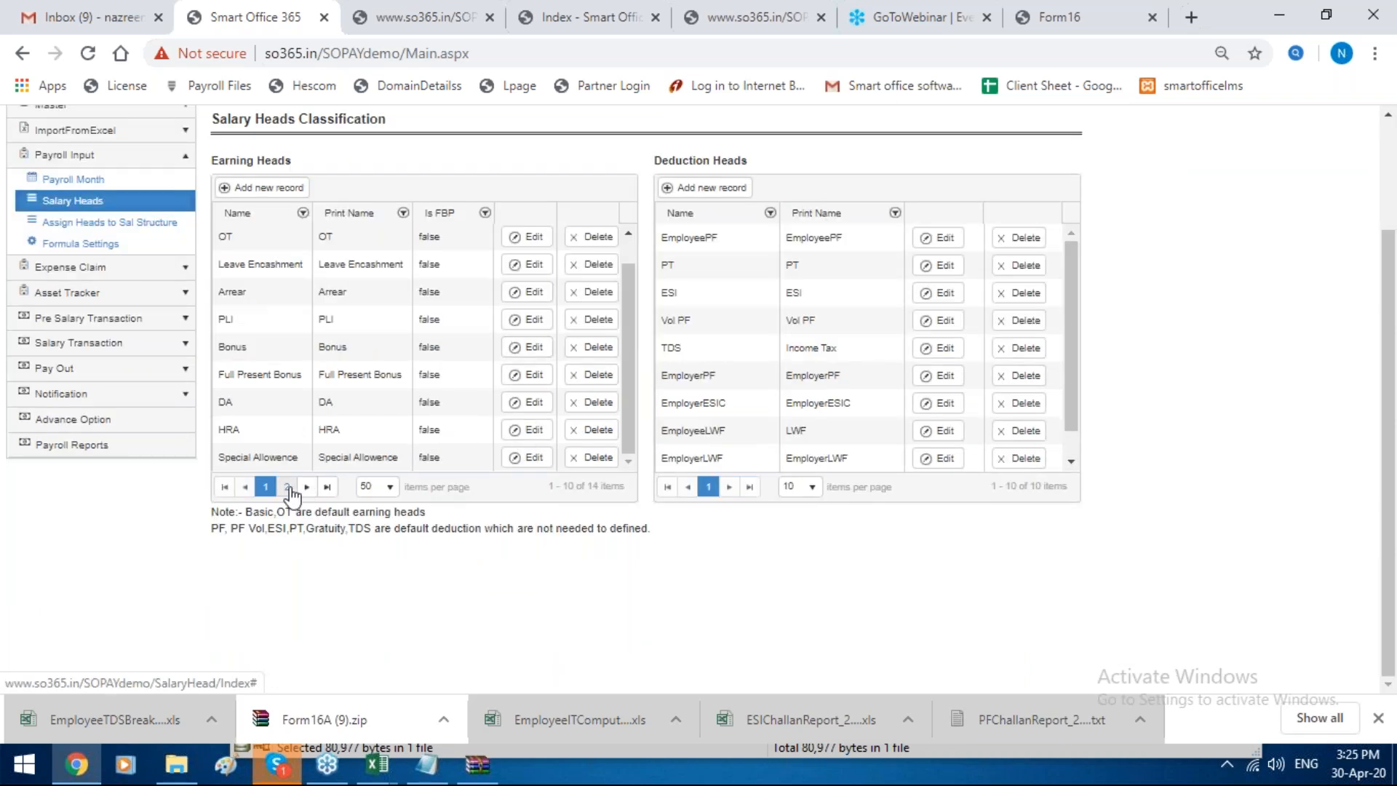
pyautogui.click(288, 488)
pyautogui.click(526, 238)
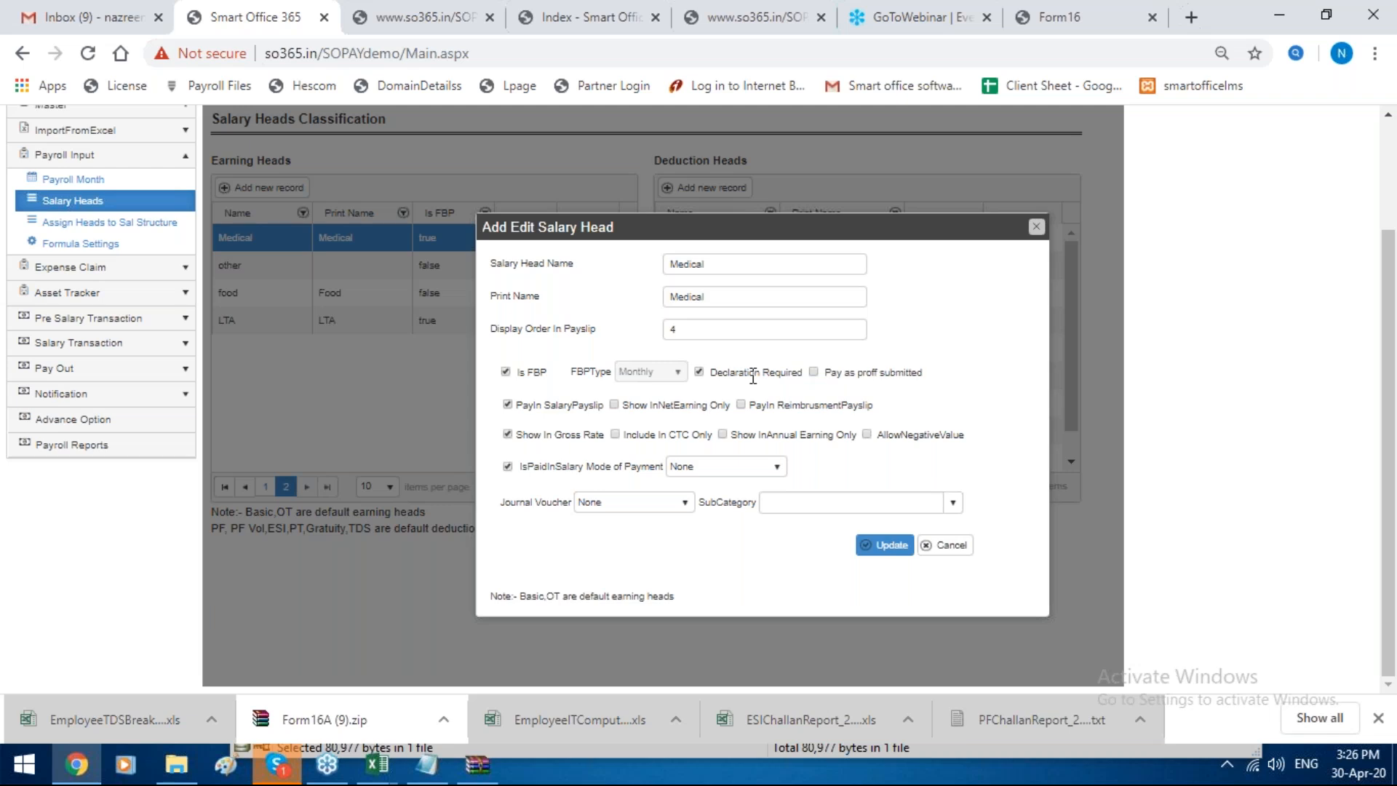
pyautogui.click(1036, 227)
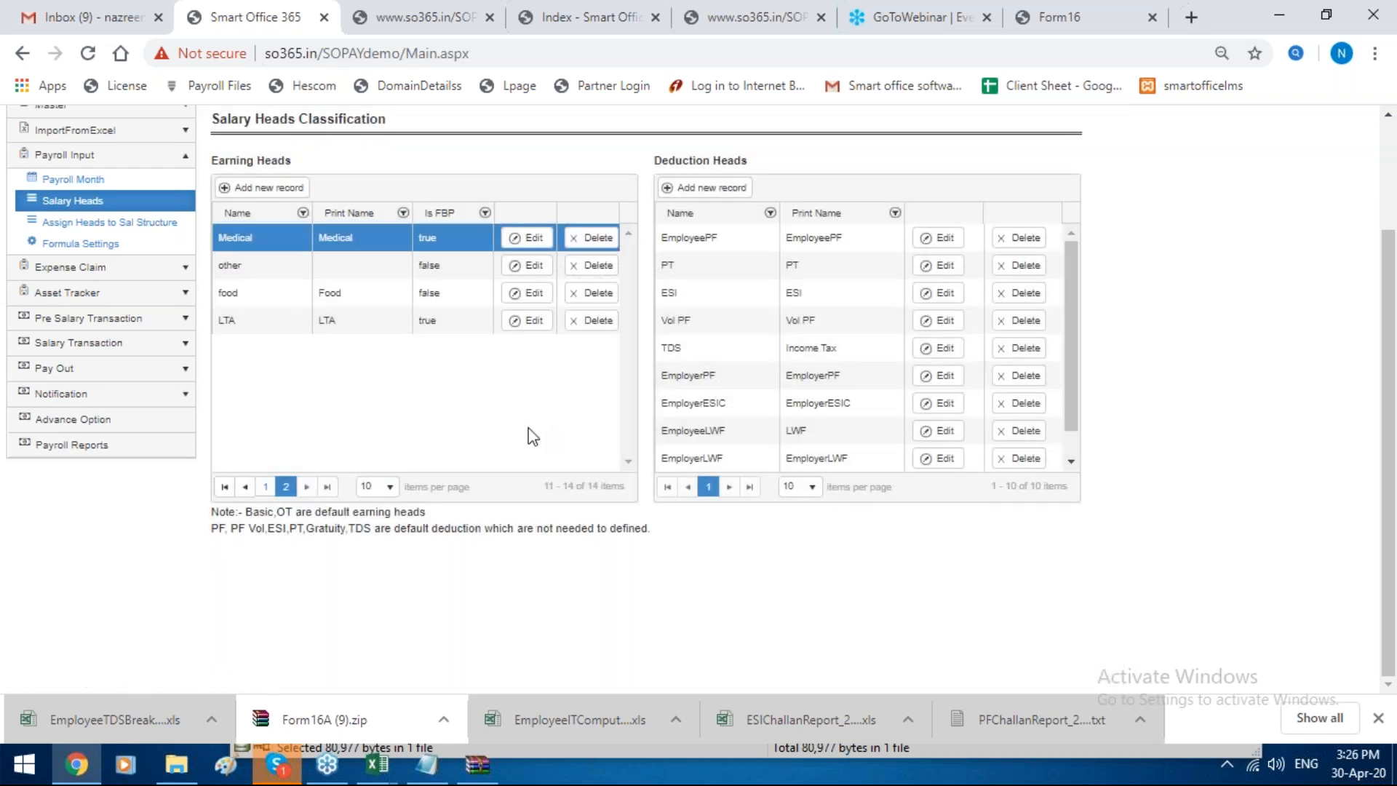
# Step: Display the Employee FBP Declaration from the FBP/Reimbursement Details for financial year Apr-2019
pyautogui.click(163, 425)
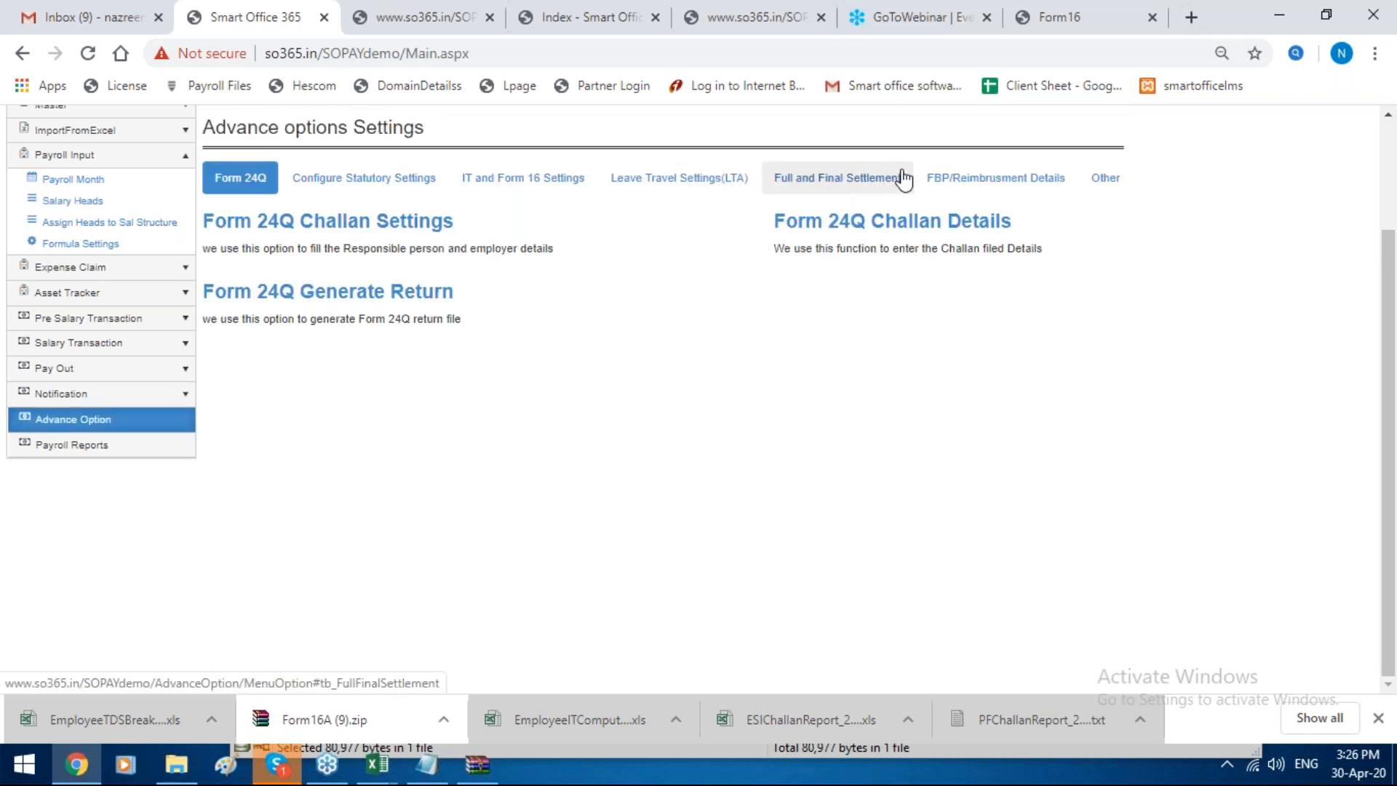
pyautogui.click(953, 186)
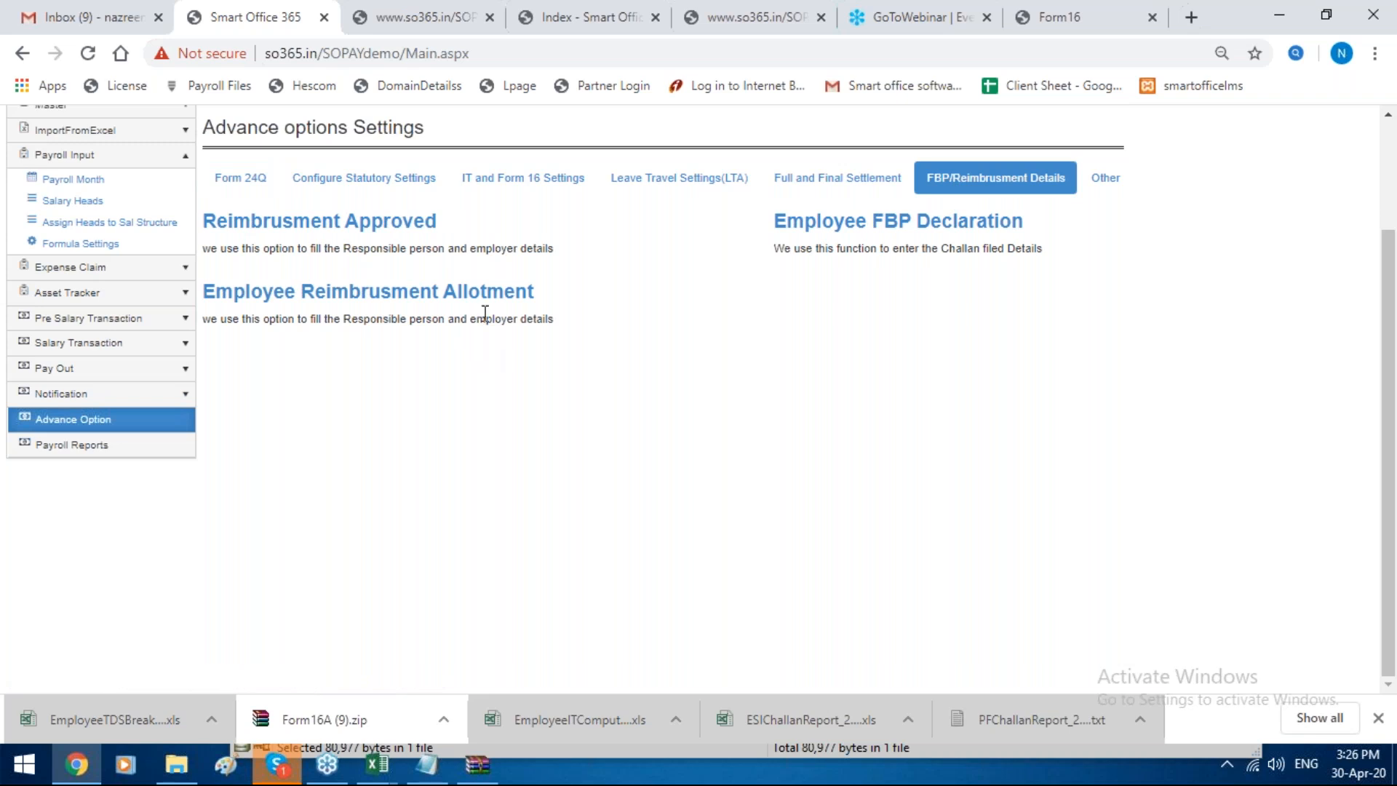
pyautogui.click(893, 227)
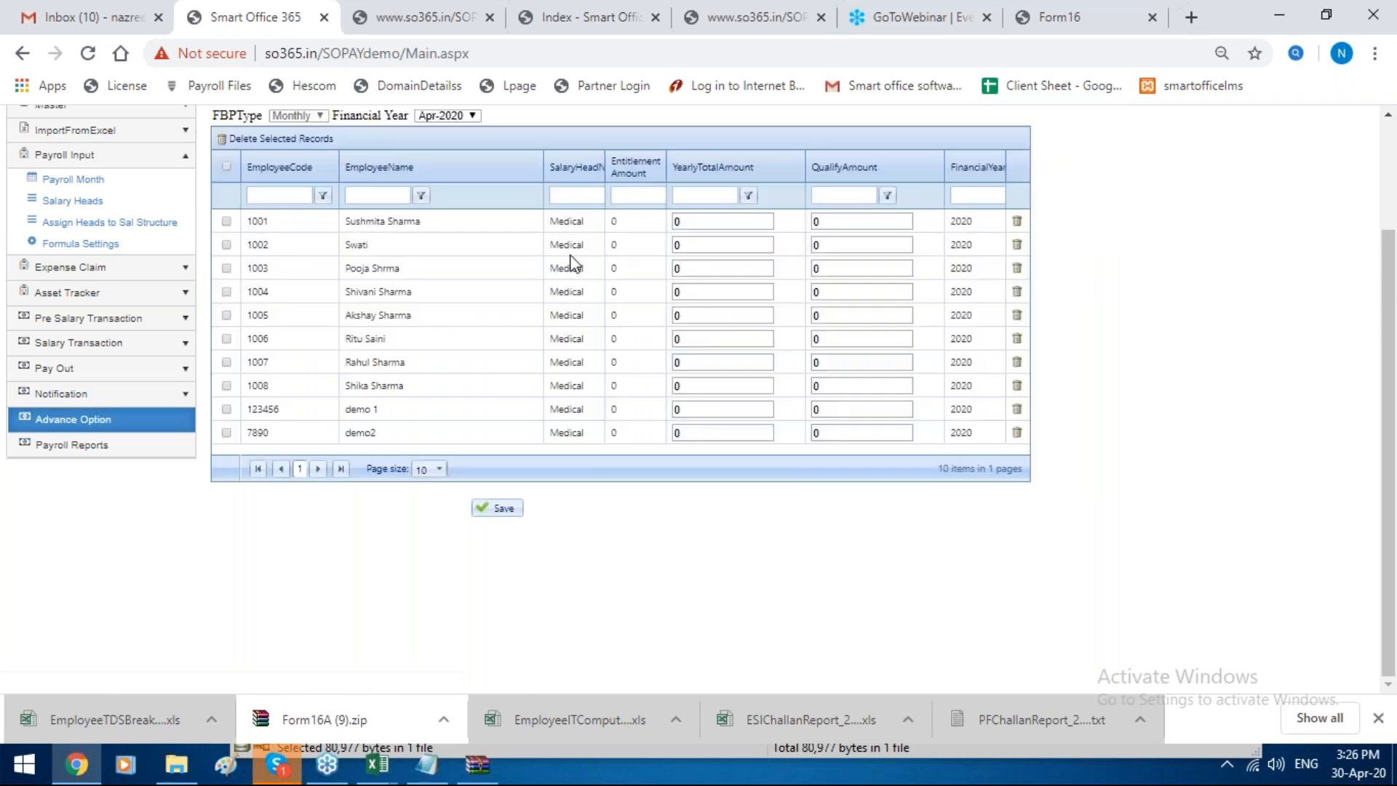
pyautogui.click(443, 115)
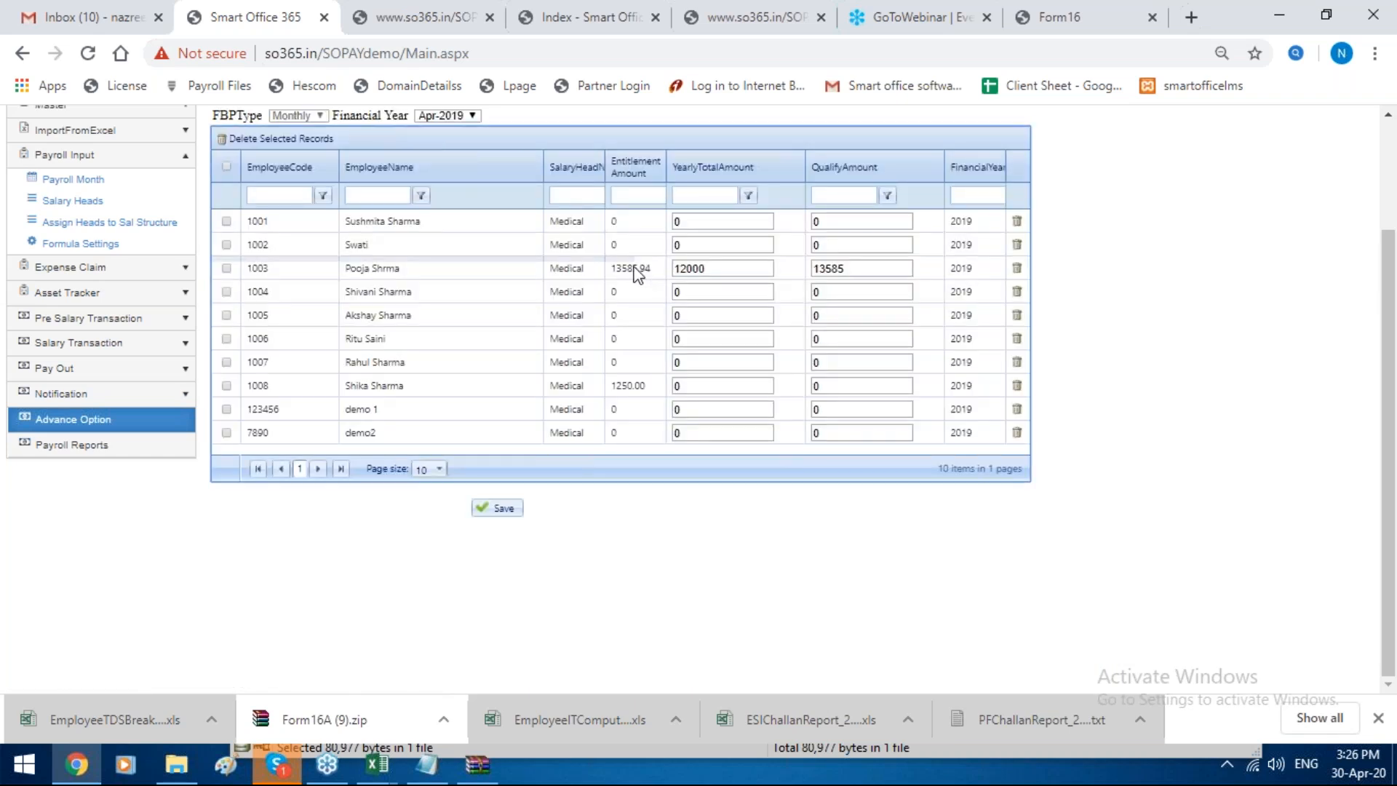
# Step: Select the third employee's Medical declaration row and examine its entitlement, yearly total and qualify amounts
pyautogui.click(623, 267)
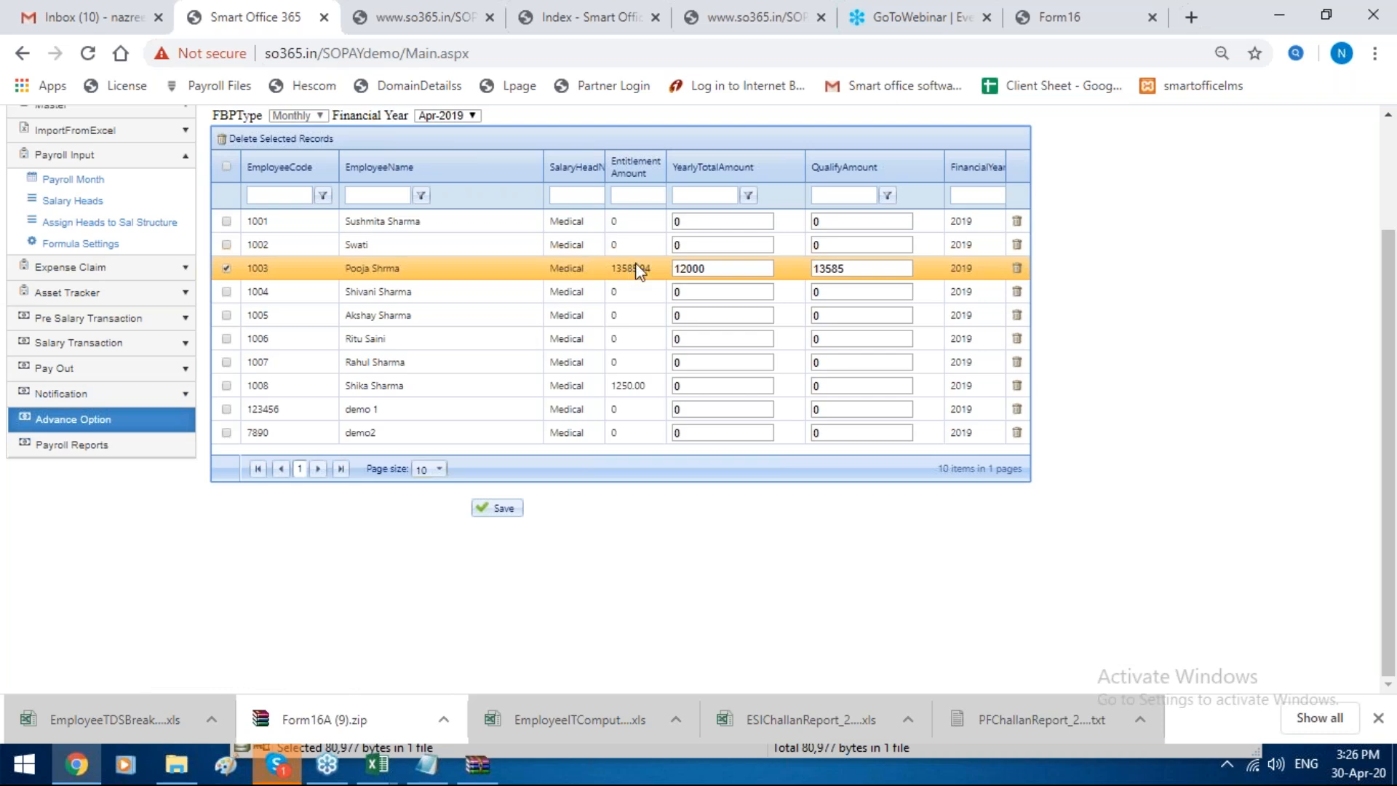
pyautogui.doubleClick(732, 268)
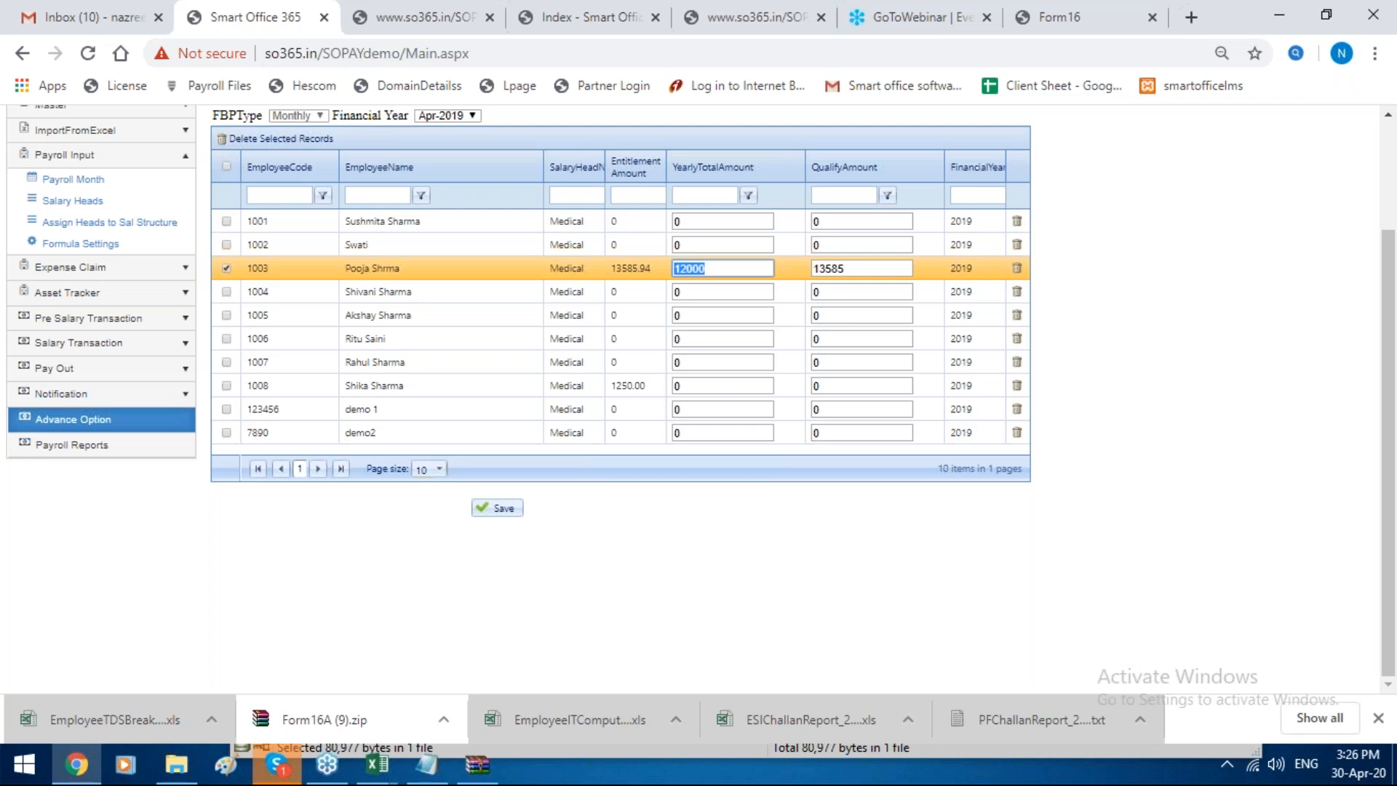
pyautogui.doubleClick(867, 267)
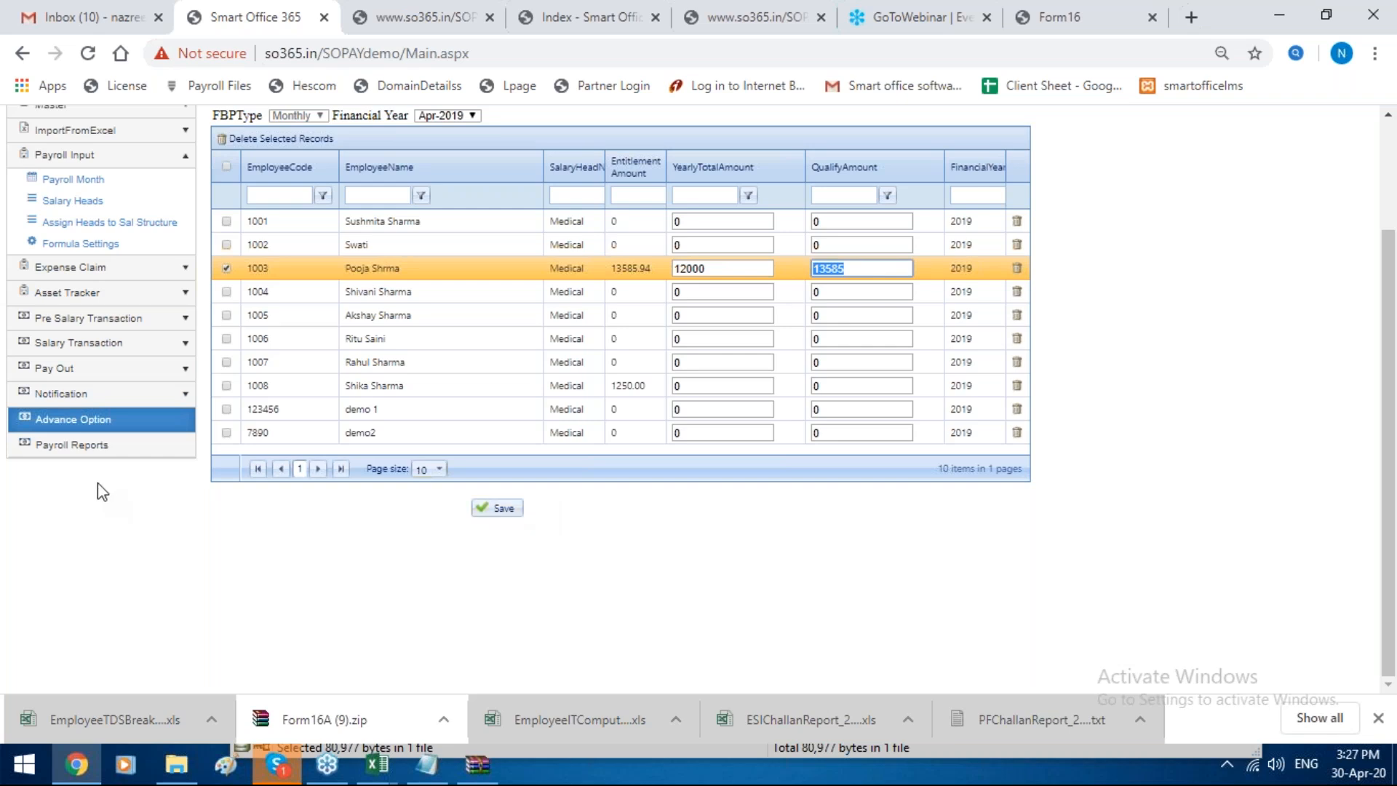
# Step: Return to the advance option settings and view the Full and Final Settlement and FBP/Reimbursement options
pyautogui.click(137, 418)
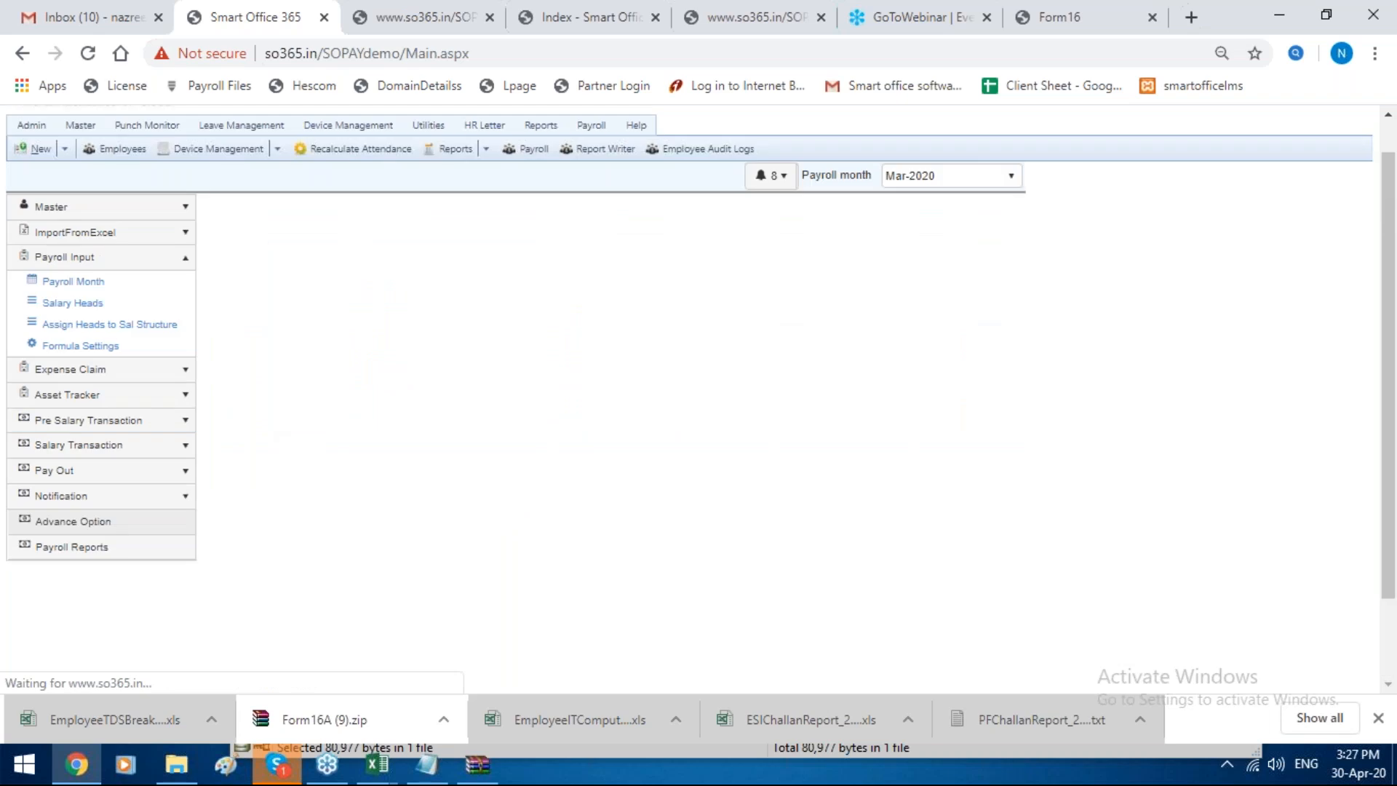
pyautogui.click(838, 329)
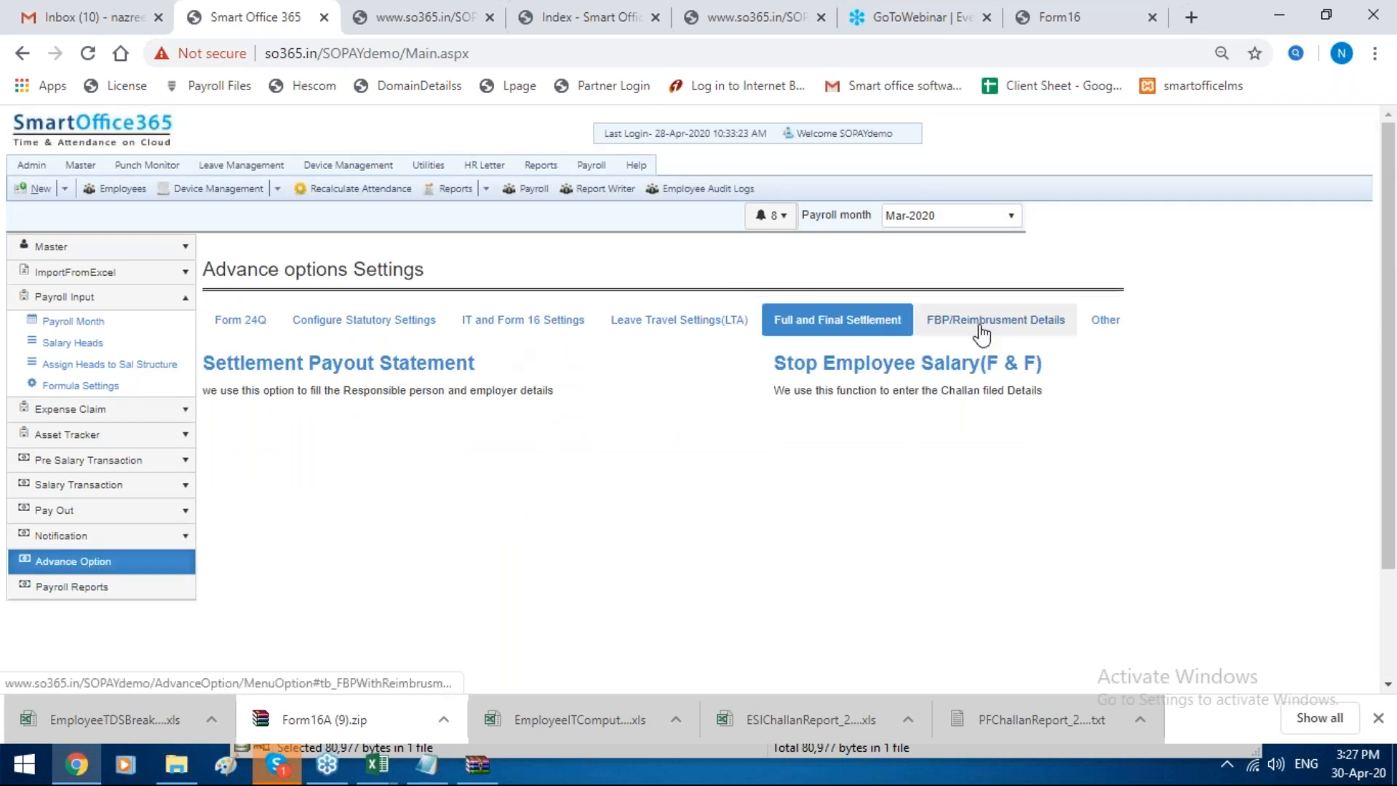
pyautogui.click(979, 329)
pyautogui.scroll(-1, 979, 331)
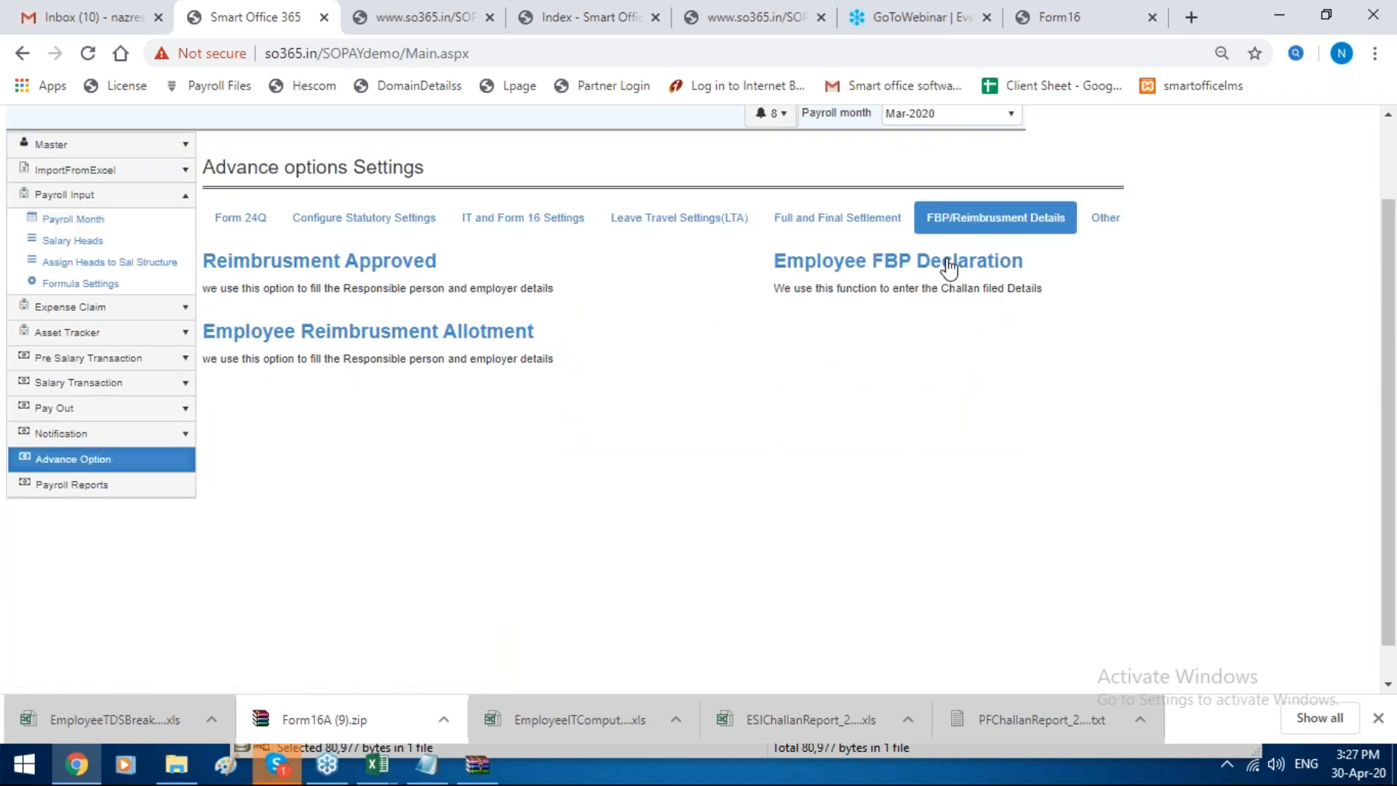
# Step: Open the government forms in the payroll reports, set the from date to Feb-2020 and generate the Form D report
pyautogui.click(72, 484)
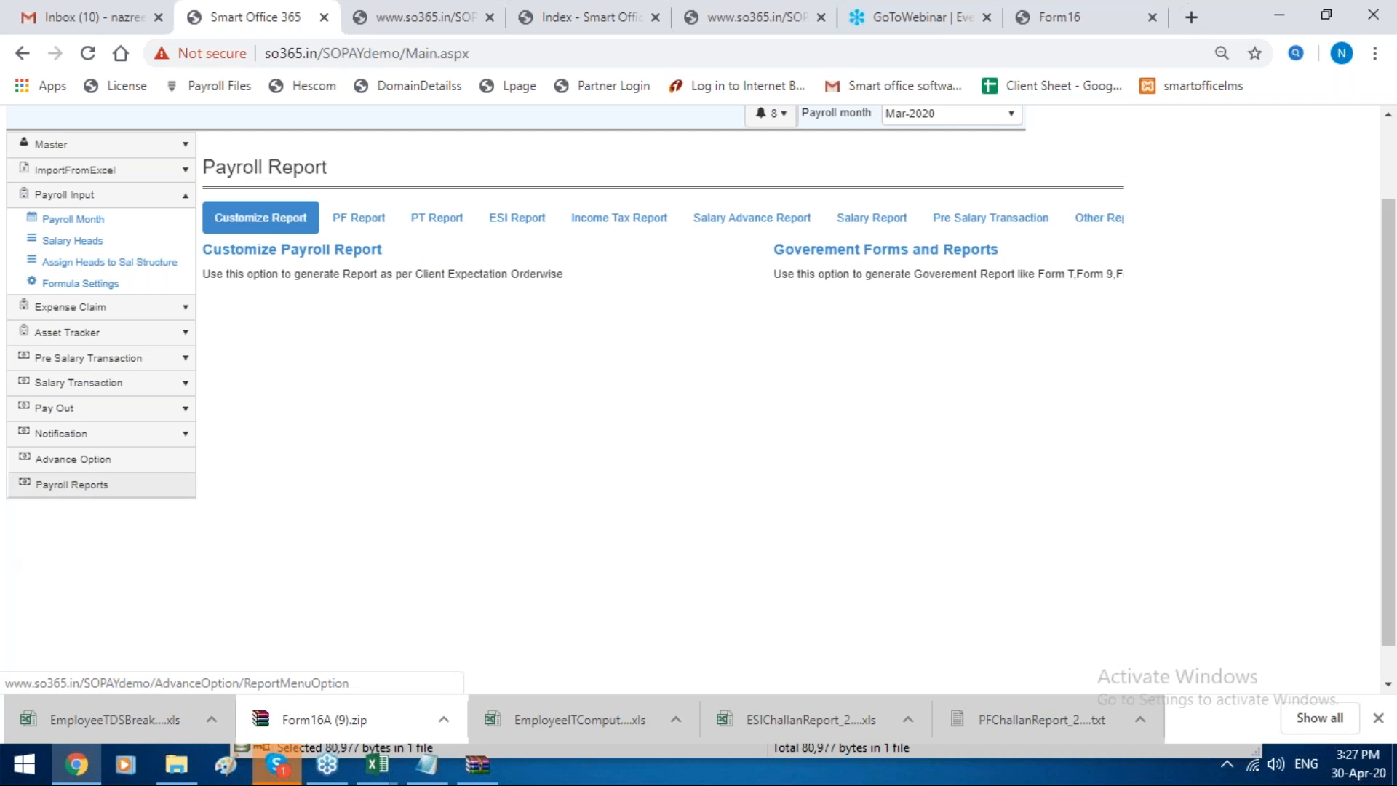
pyautogui.click(102, 492)
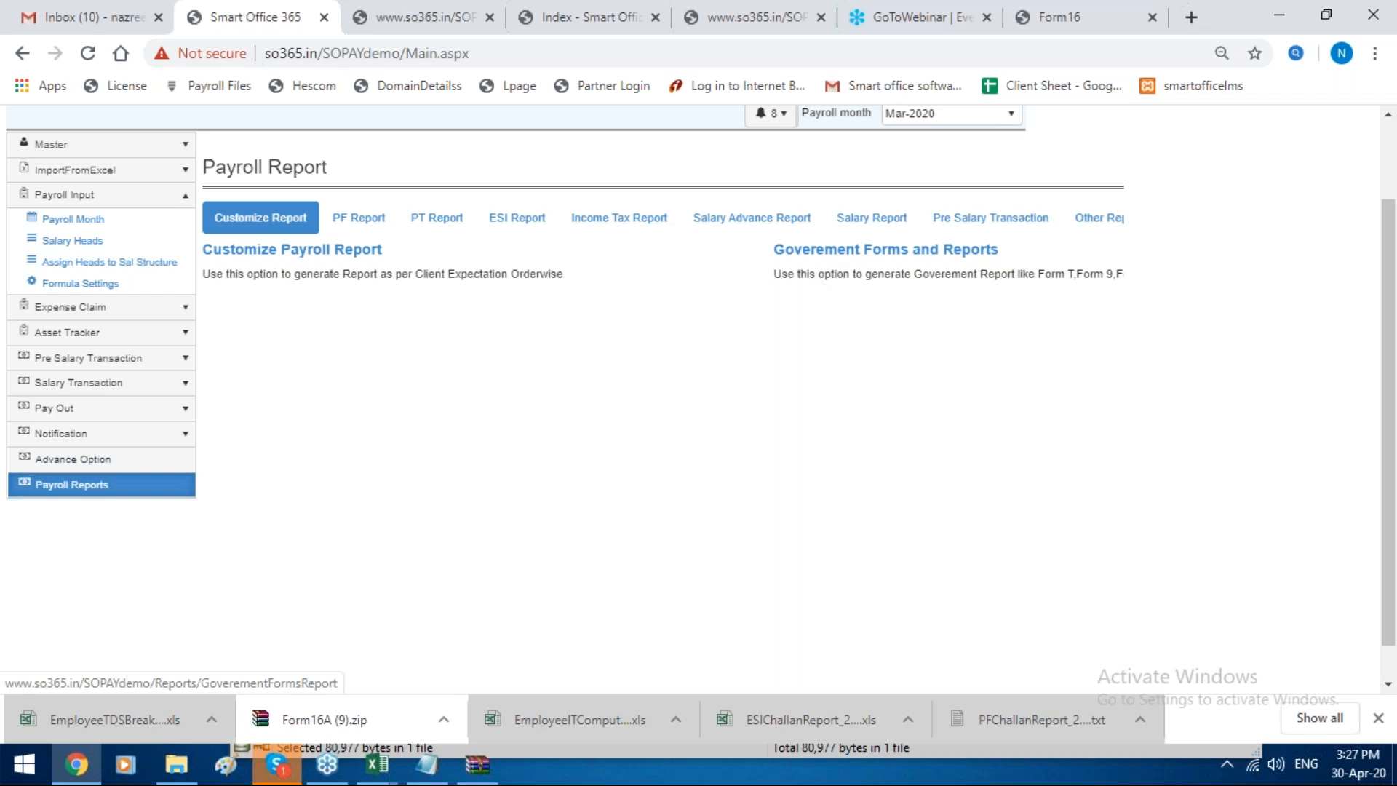
pyautogui.click(886, 250)
pyautogui.scroll(-1, 339, 364)
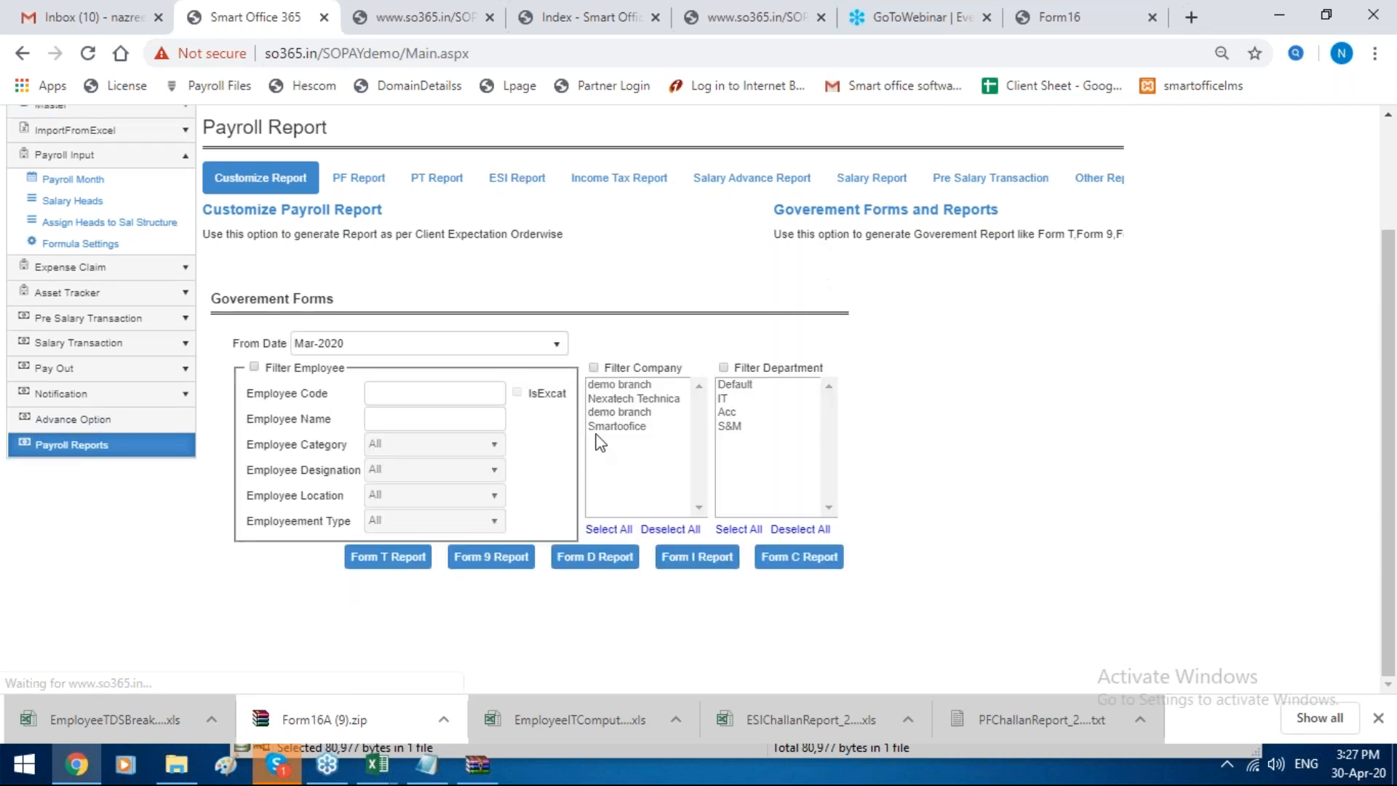
pyautogui.click(396, 344)
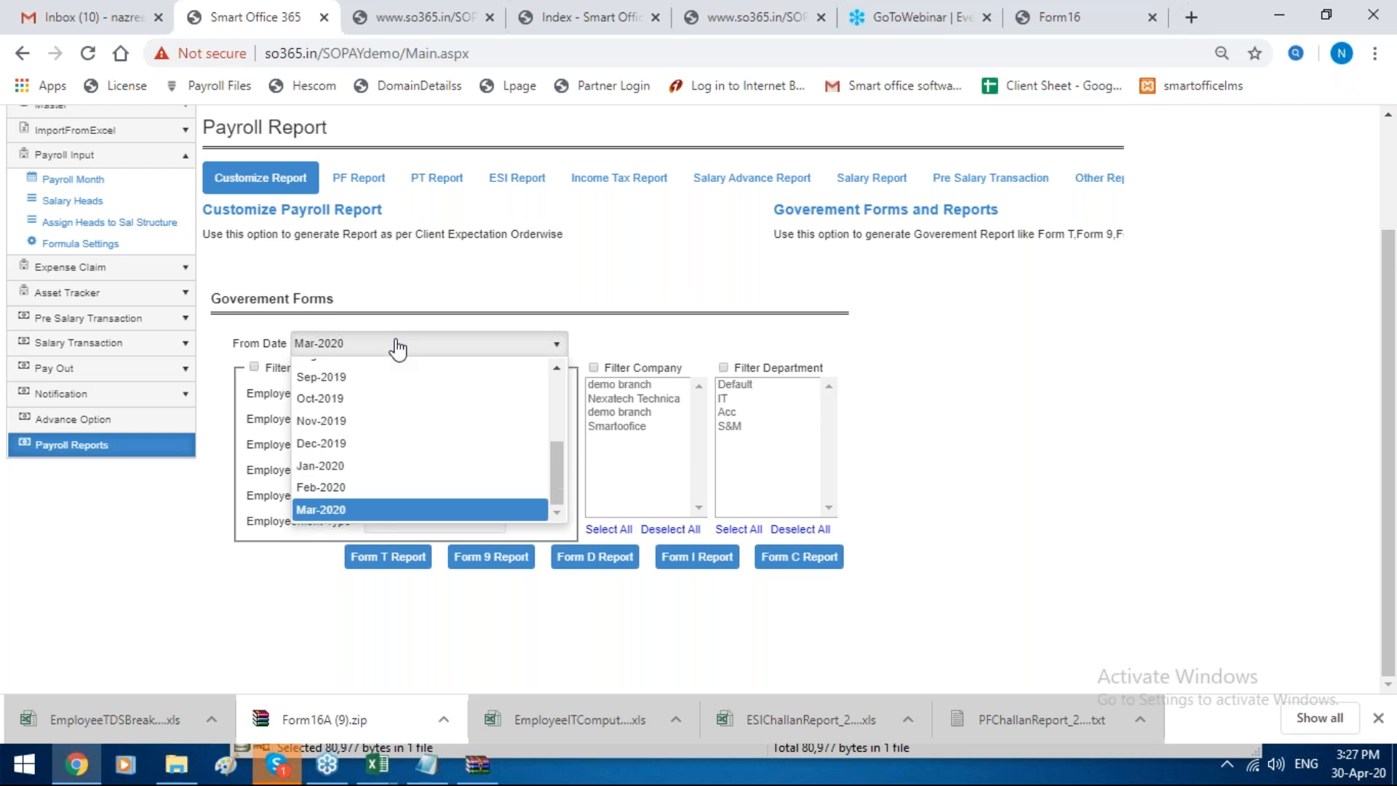
pyautogui.click(383, 482)
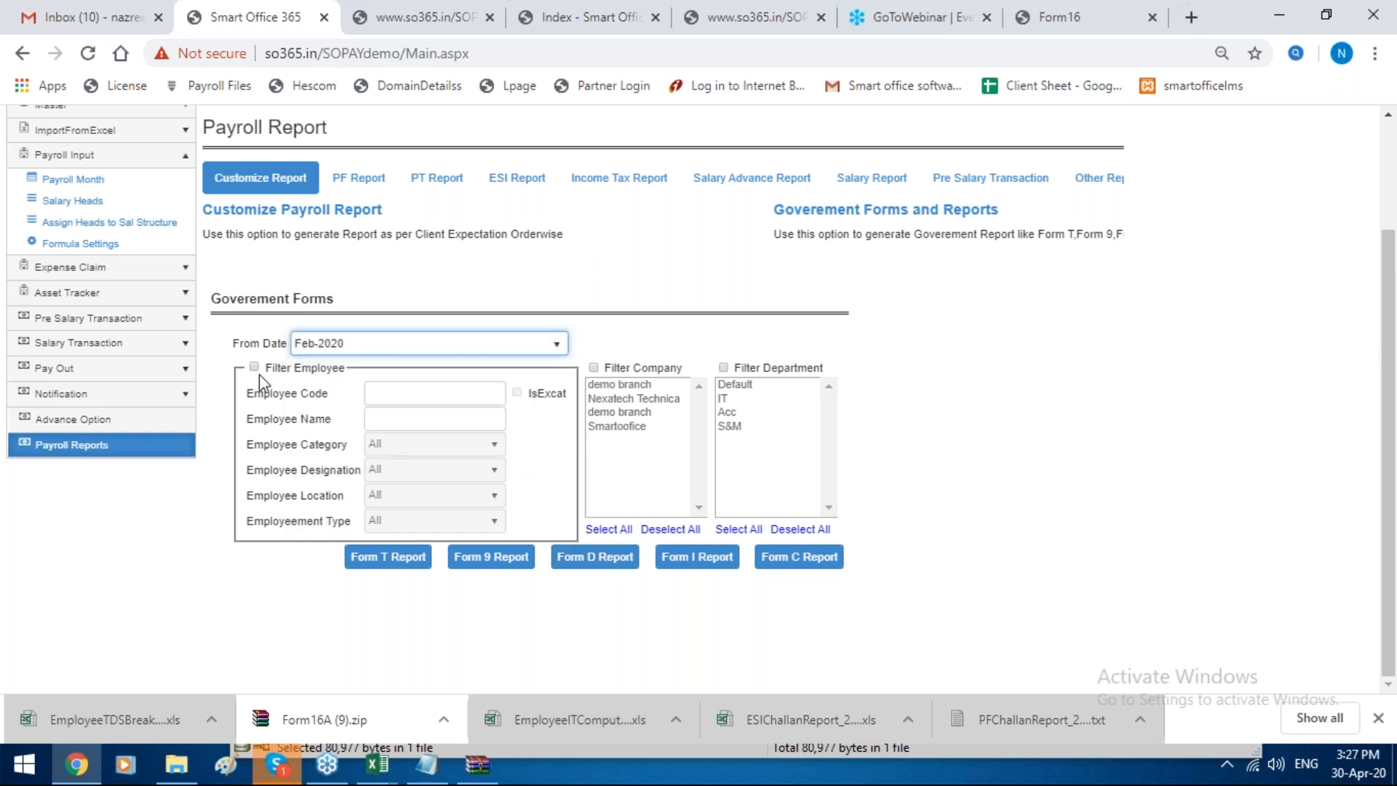
pyautogui.click(593, 558)
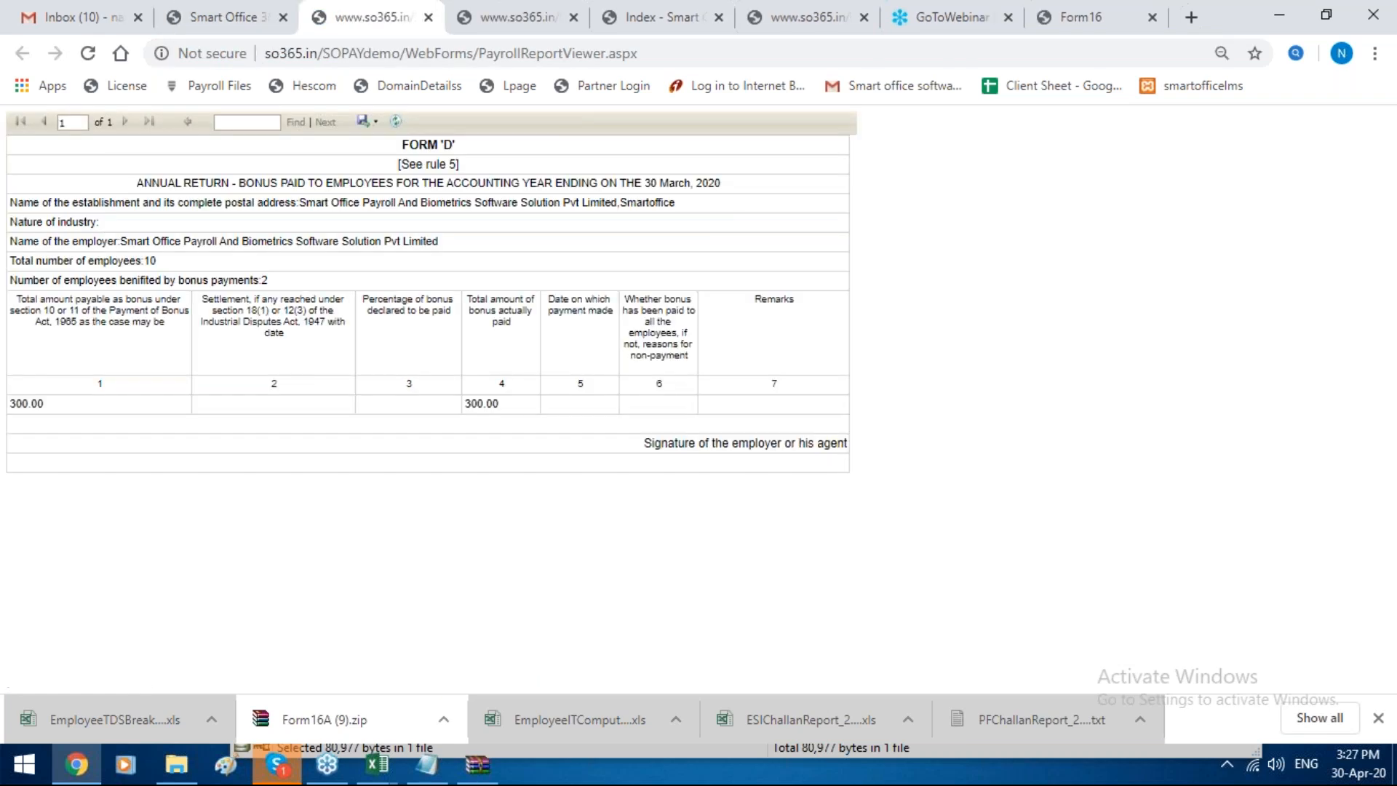
# Step: Generate the Form C bonus report for Feb-2020 and display its available export formats
pyautogui.click(182, 10)
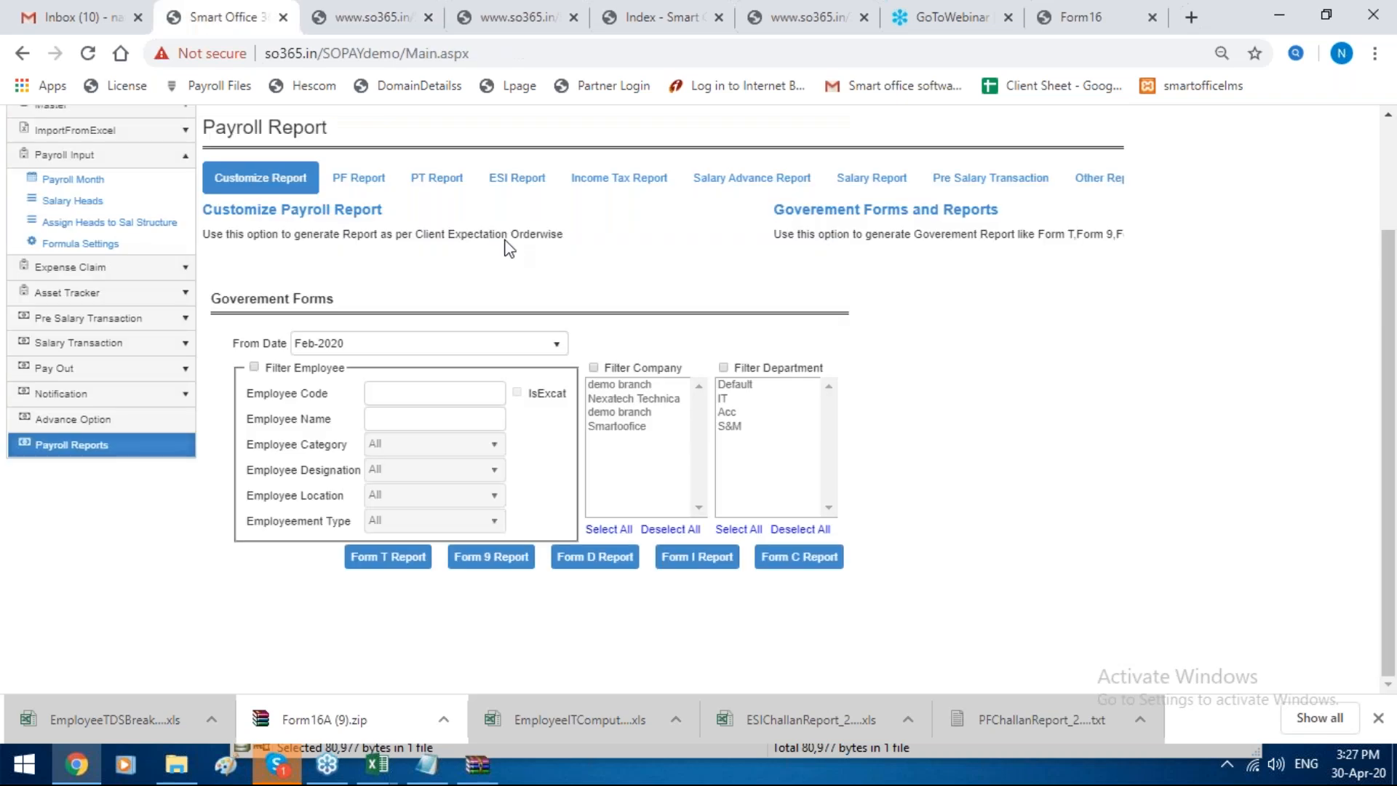
pyautogui.click(798, 557)
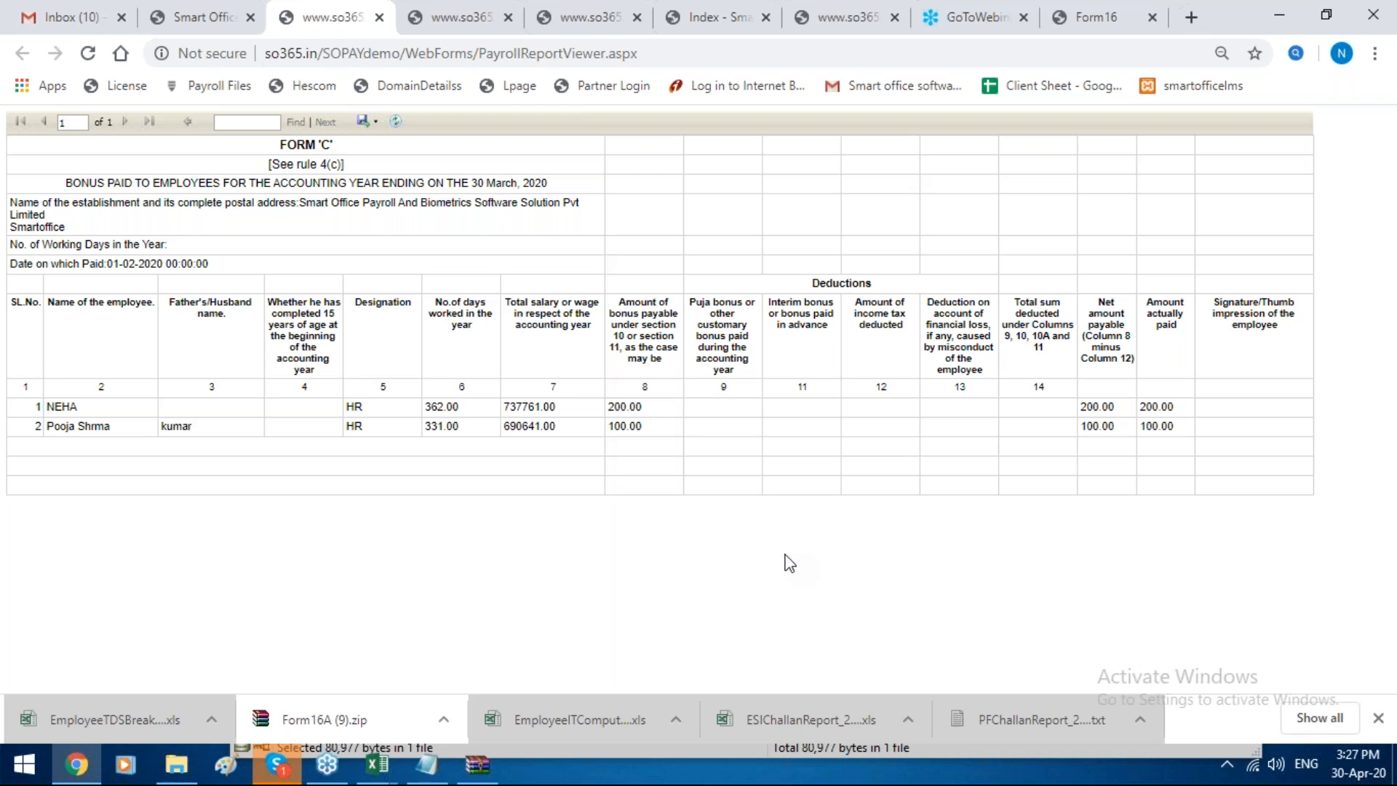
pyautogui.click(362, 125)
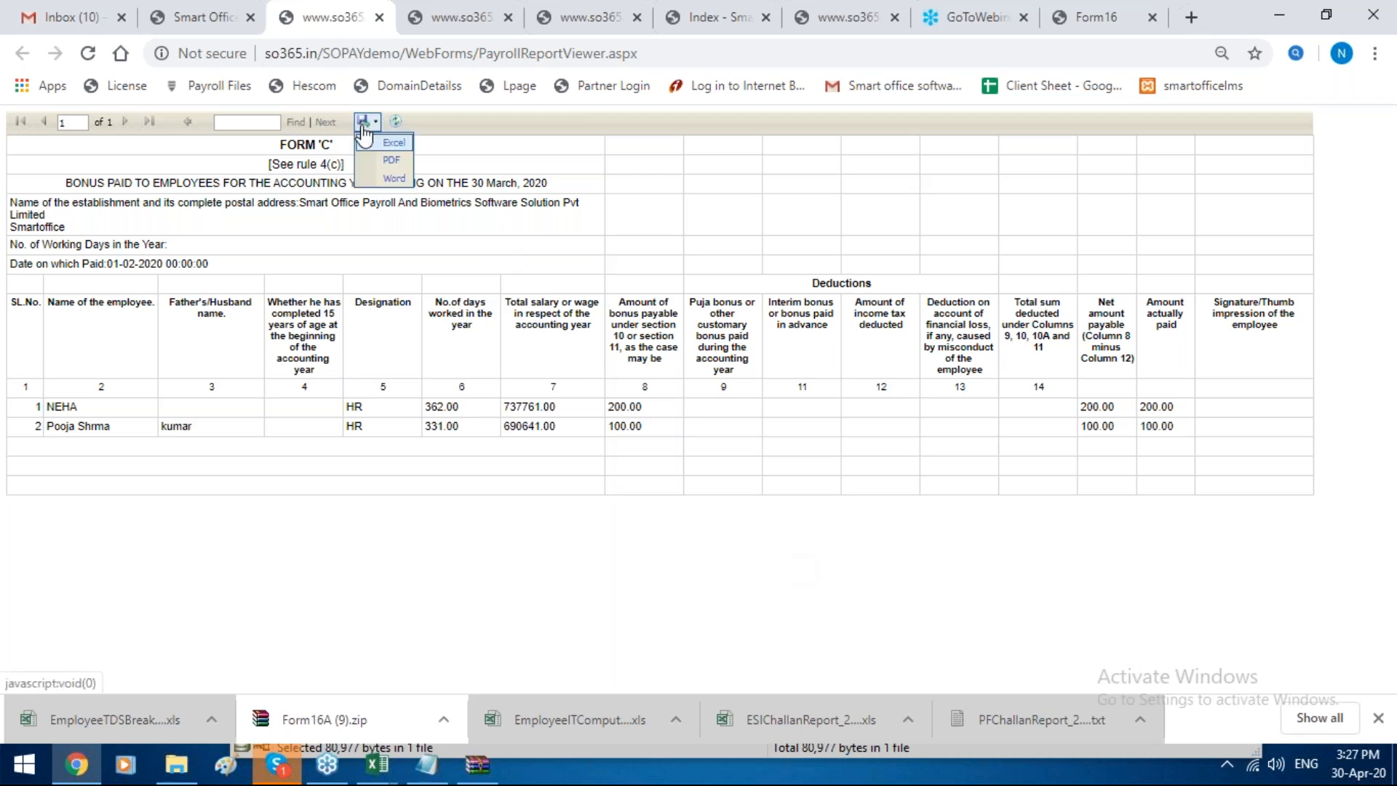
# Step: Open the Form 24Q Challan Settings from the advance options and look through the employer details form
pyautogui.click(200, 18)
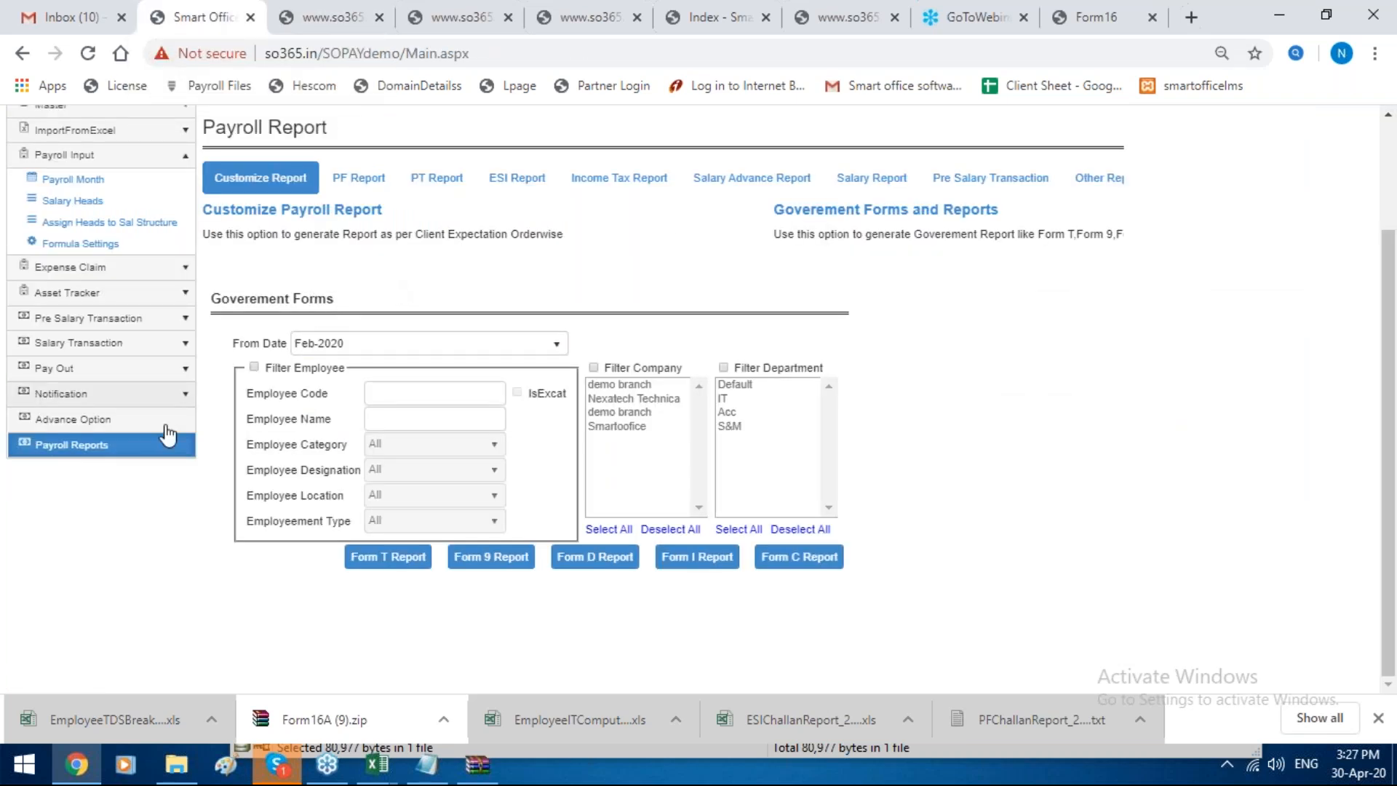
pyautogui.click(171, 424)
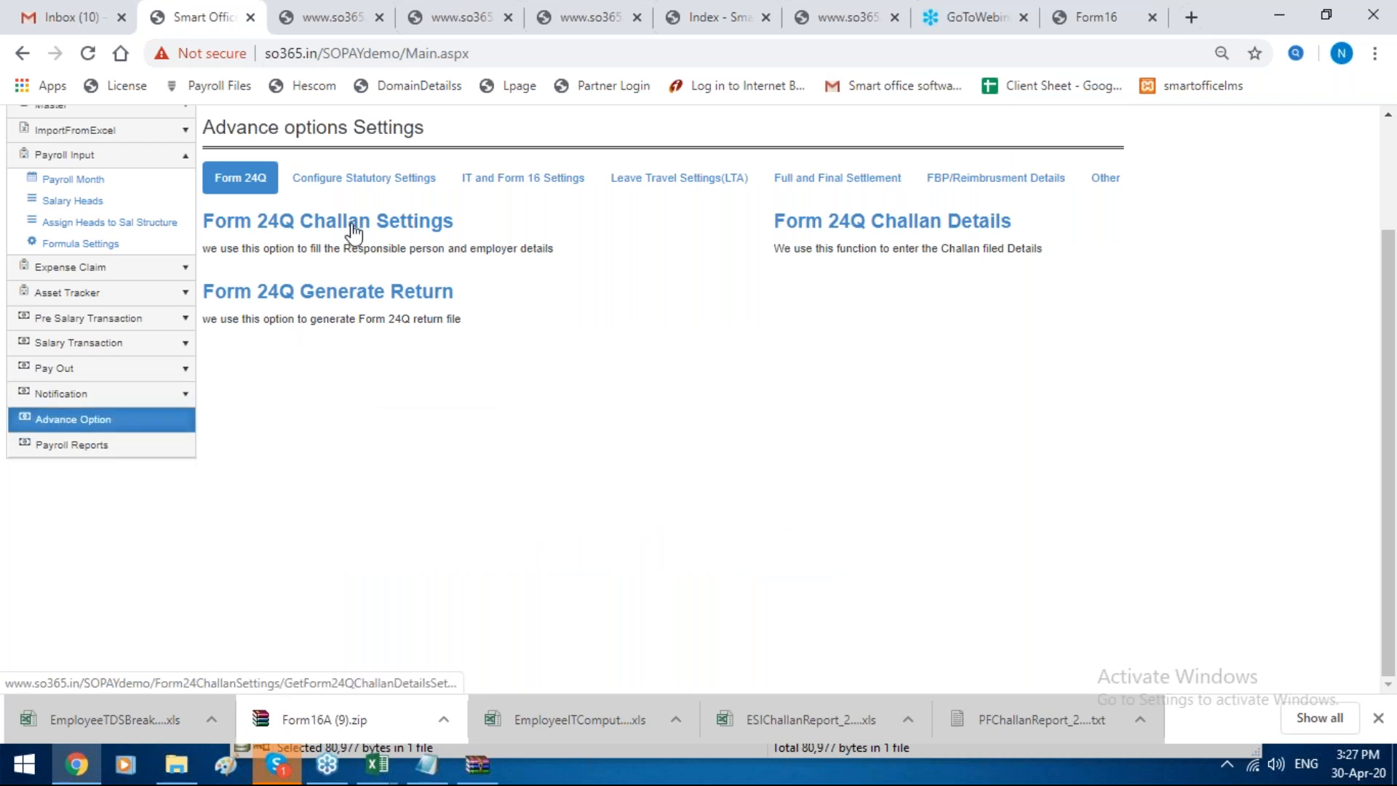
pyautogui.click(355, 233)
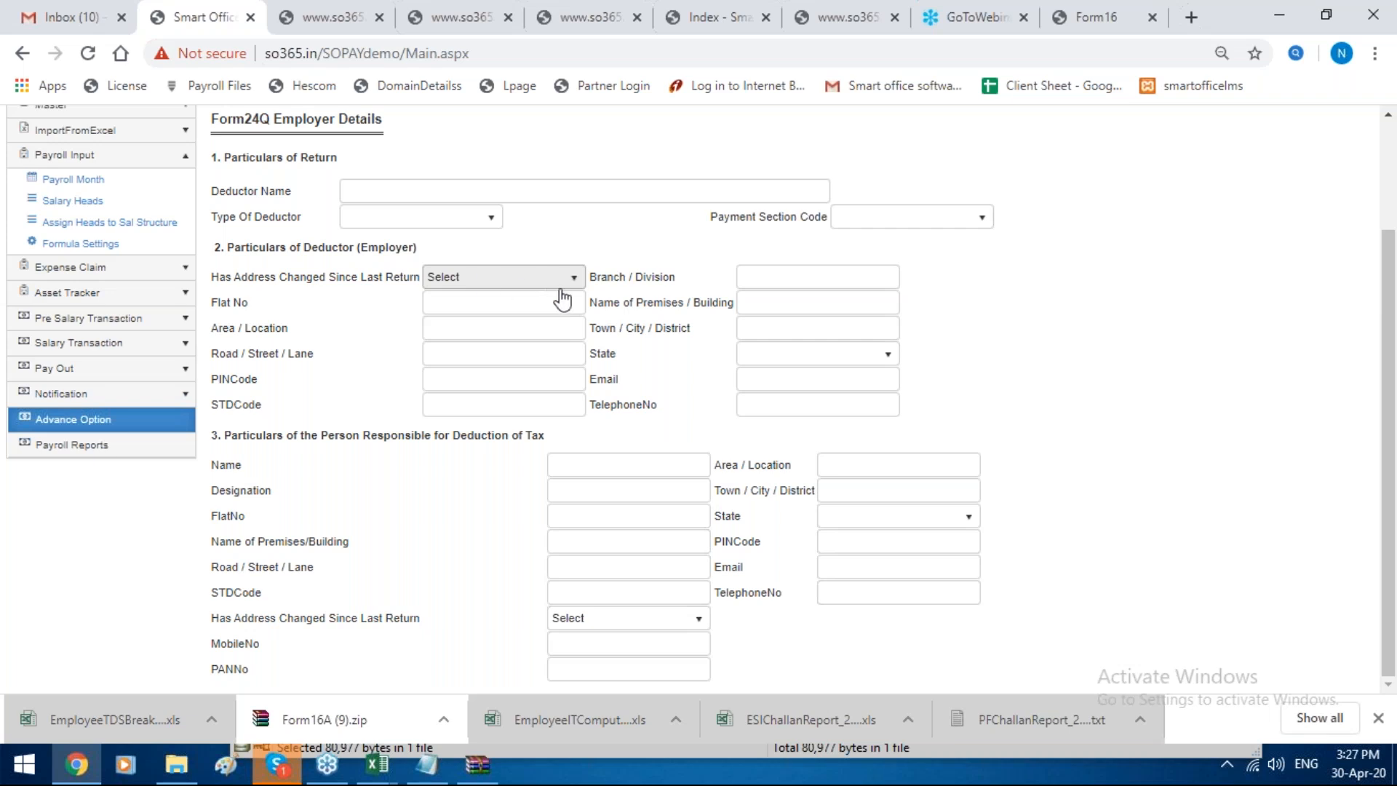
pyautogui.scroll(-2, 561, 299)
pyautogui.scroll(2, 562, 298)
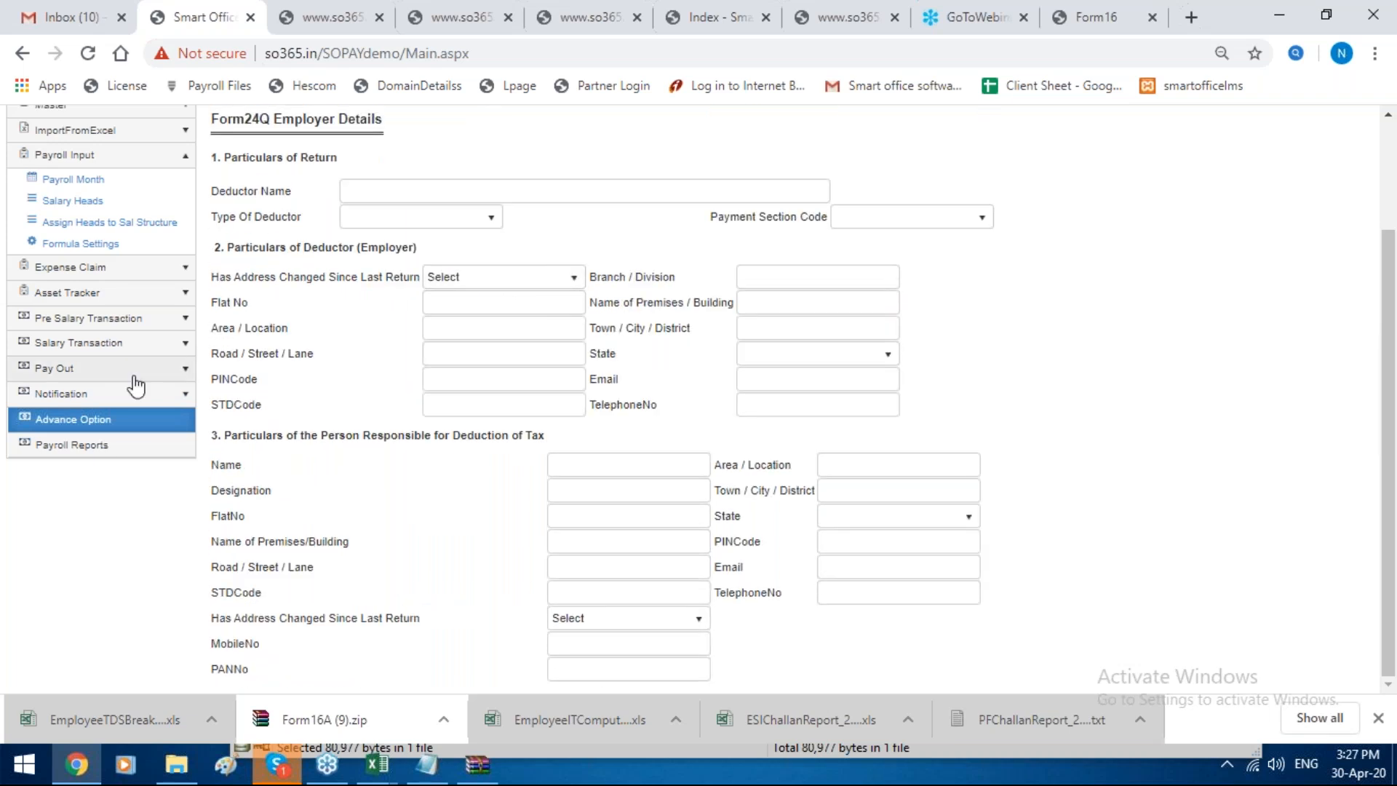
# Step: Open a new record form in the Form 24Q Challan Details, examine its fields and close it without saving
pyautogui.click(152, 422)
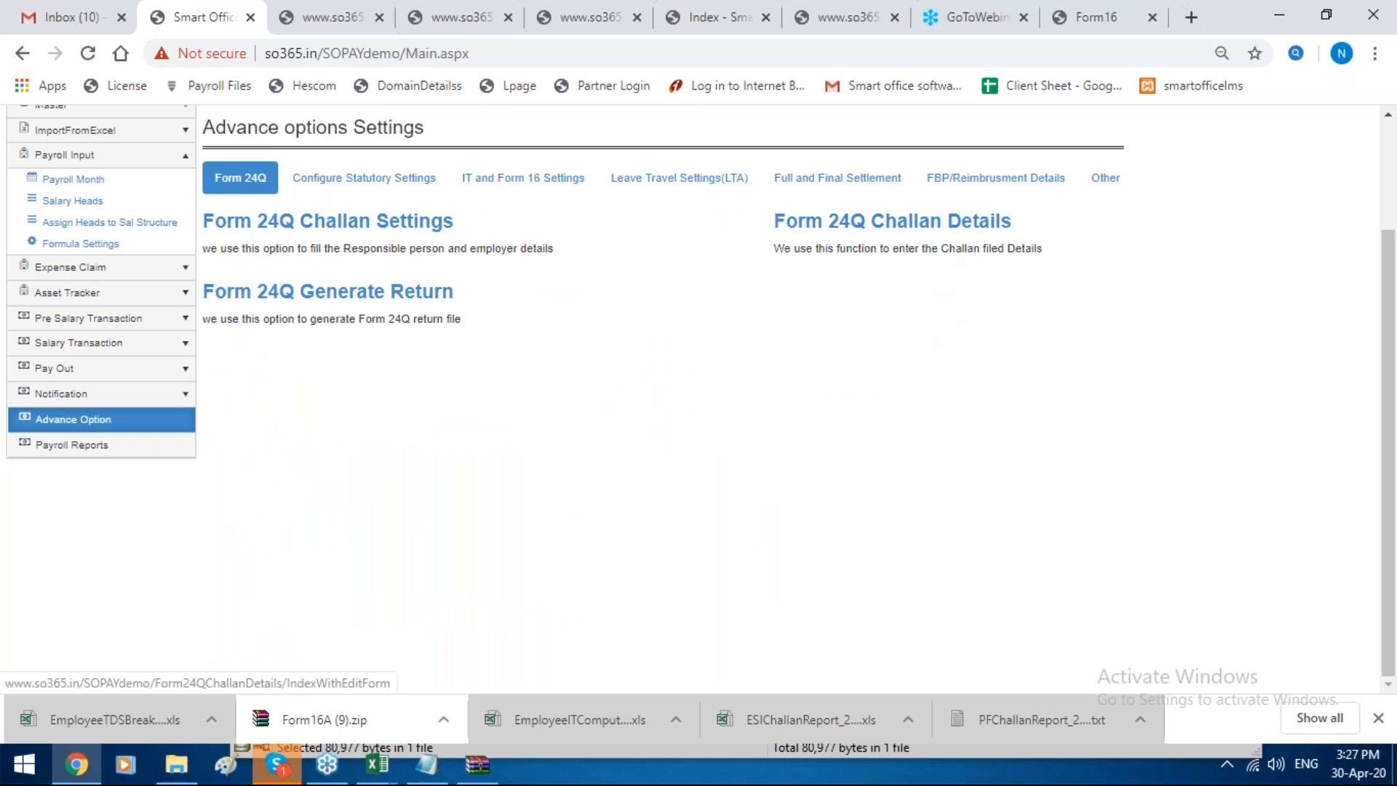
pyautogui.click(892, 221)
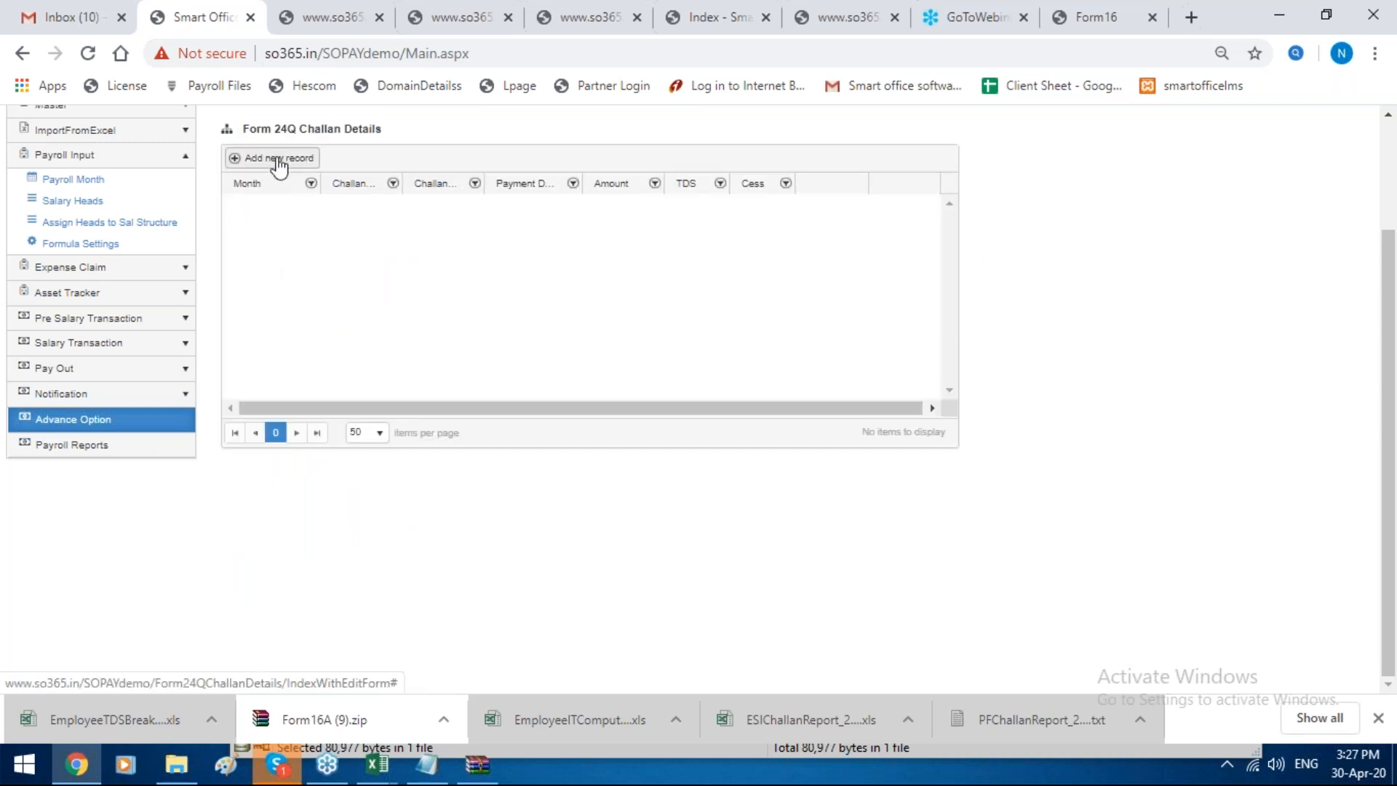
pyautogui.click(277, 159)
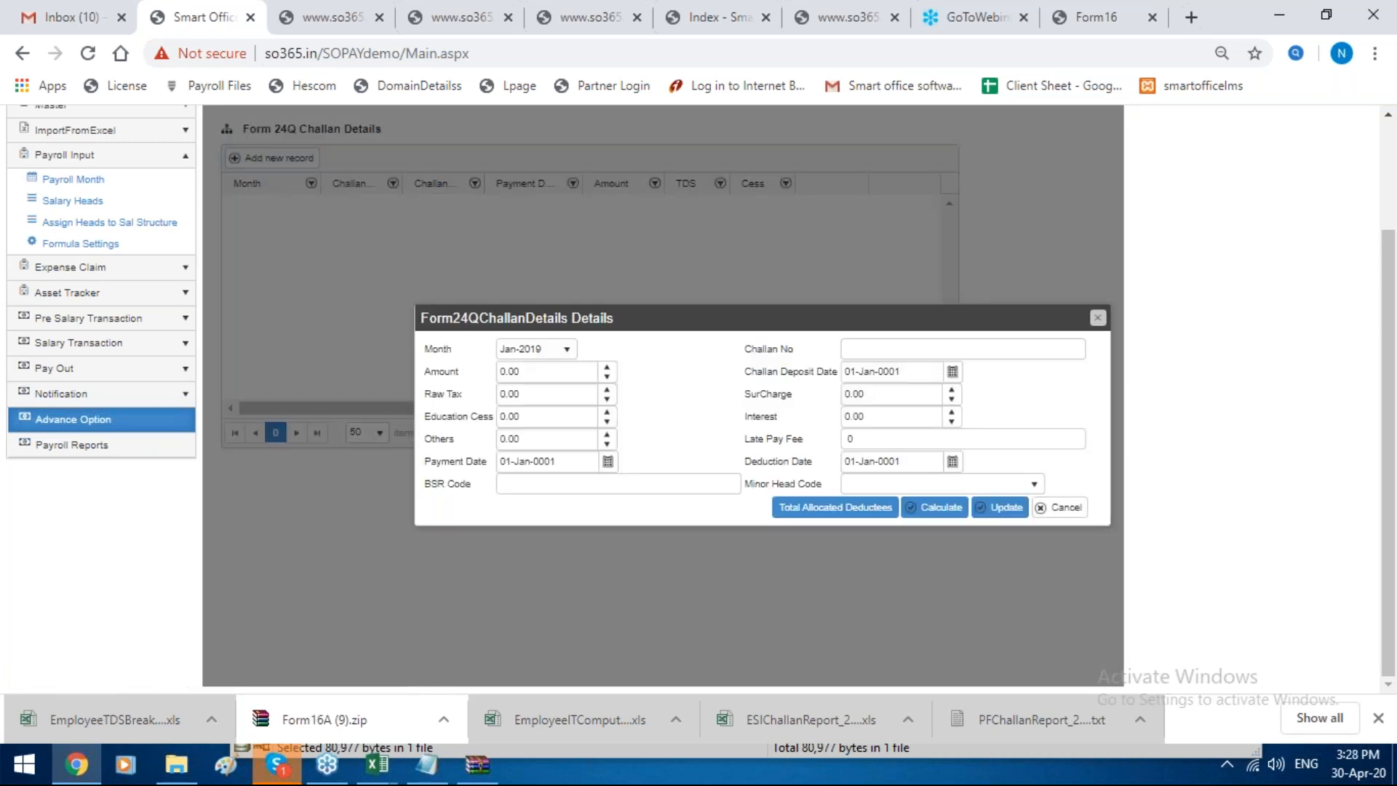
pyautogui.moveTo(630, 329); pyautogui.dragTo(962, 313)
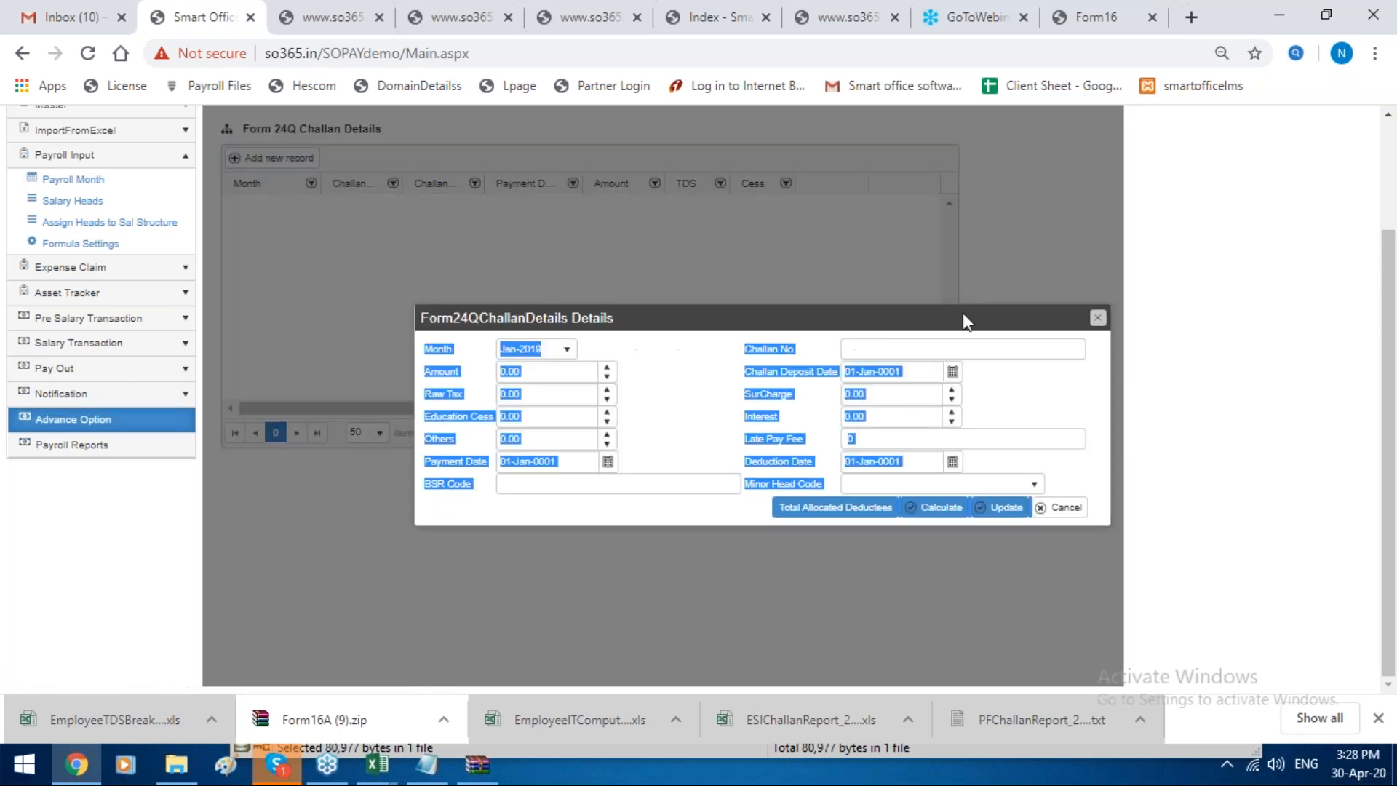
pyautogui.click(1097, 319)
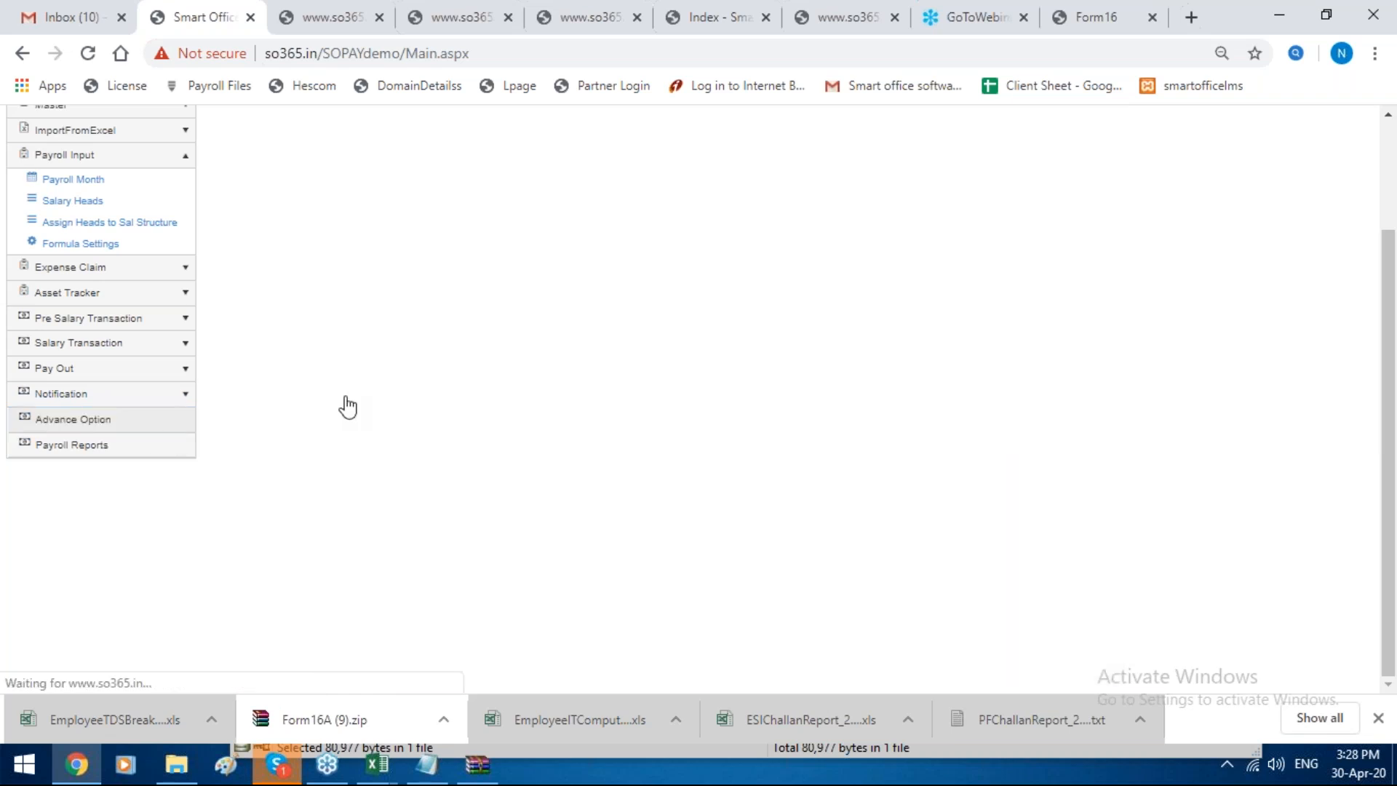
# Step: Start a new return under Form 24Q Generate Return and set its quarter to Quarter 3
pyautogui.click(334, 434)
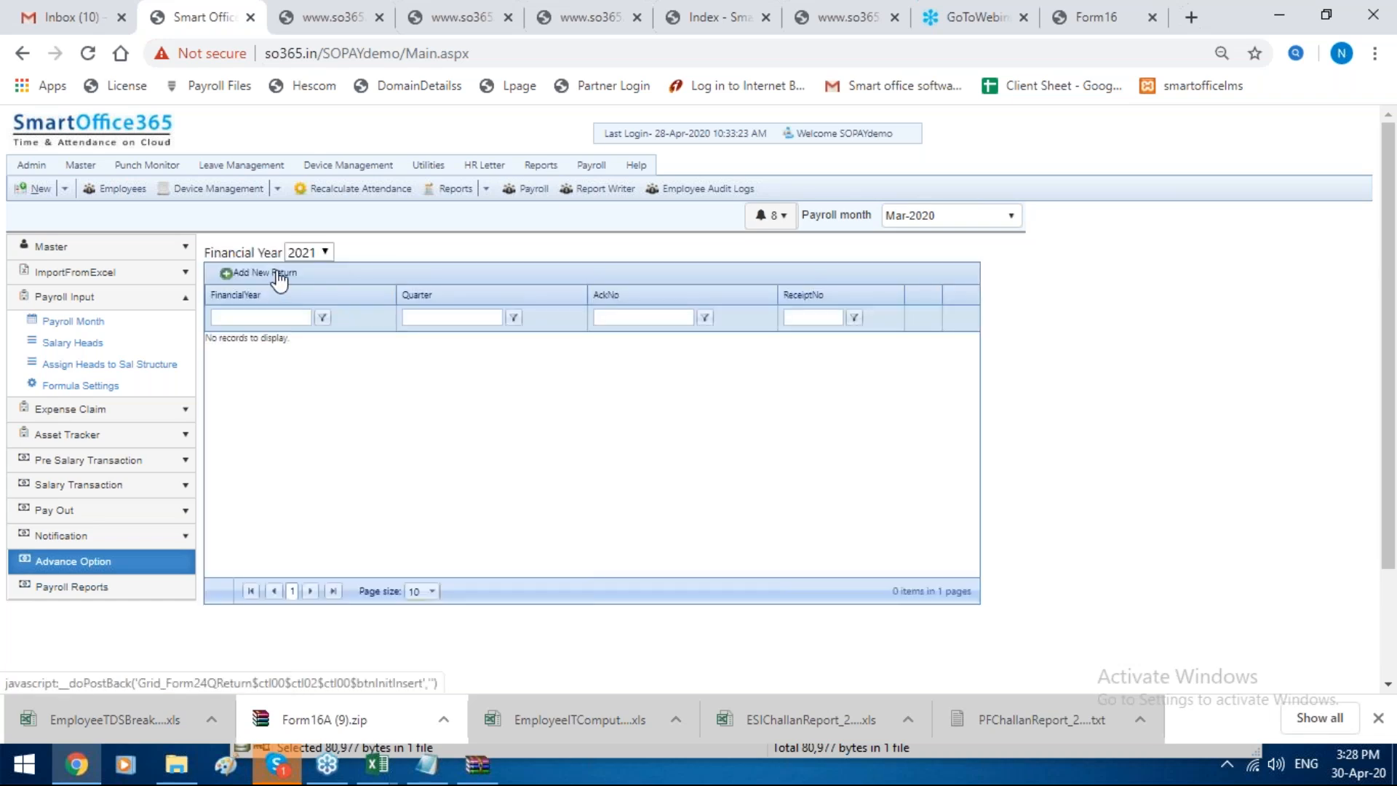
pyautogui.click(279, 278)
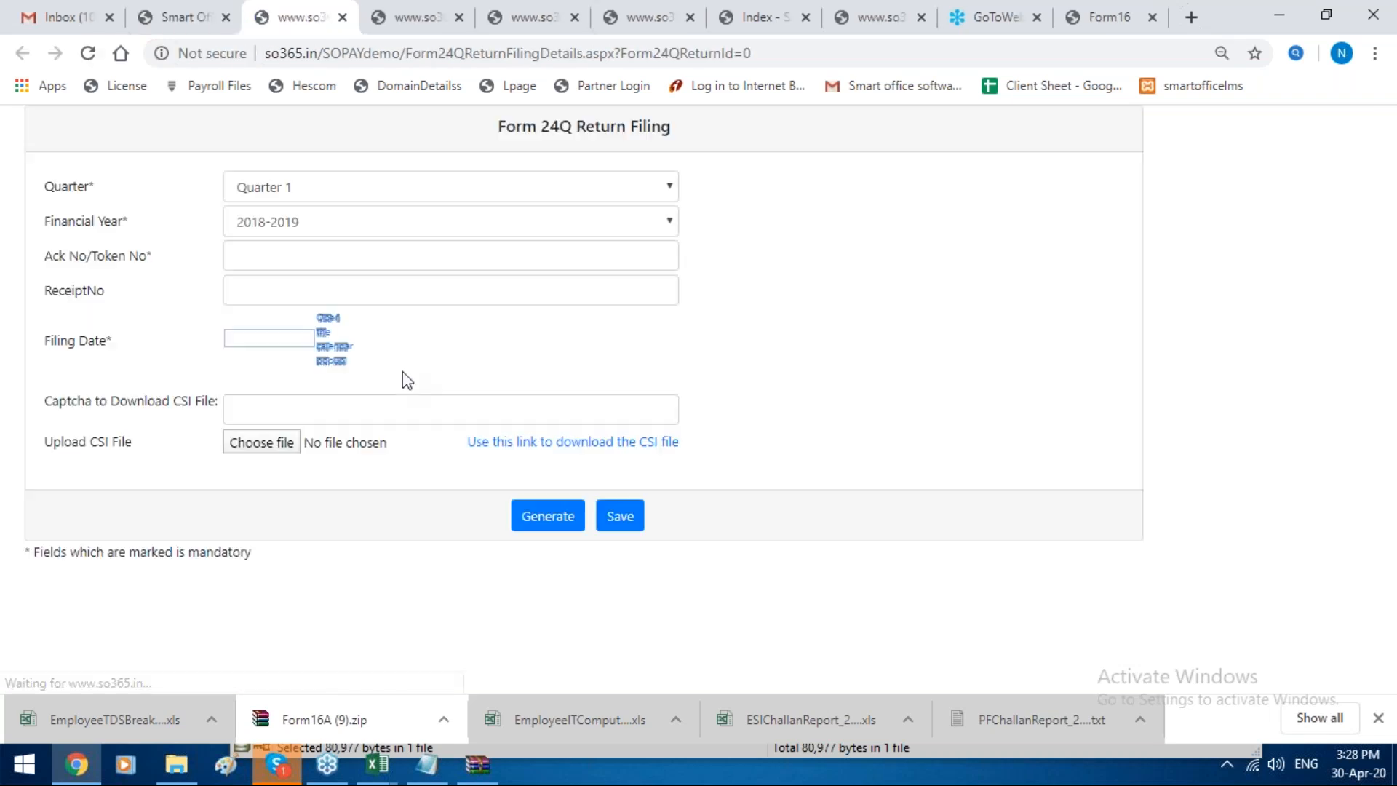
pyautogui.click(330, 195)
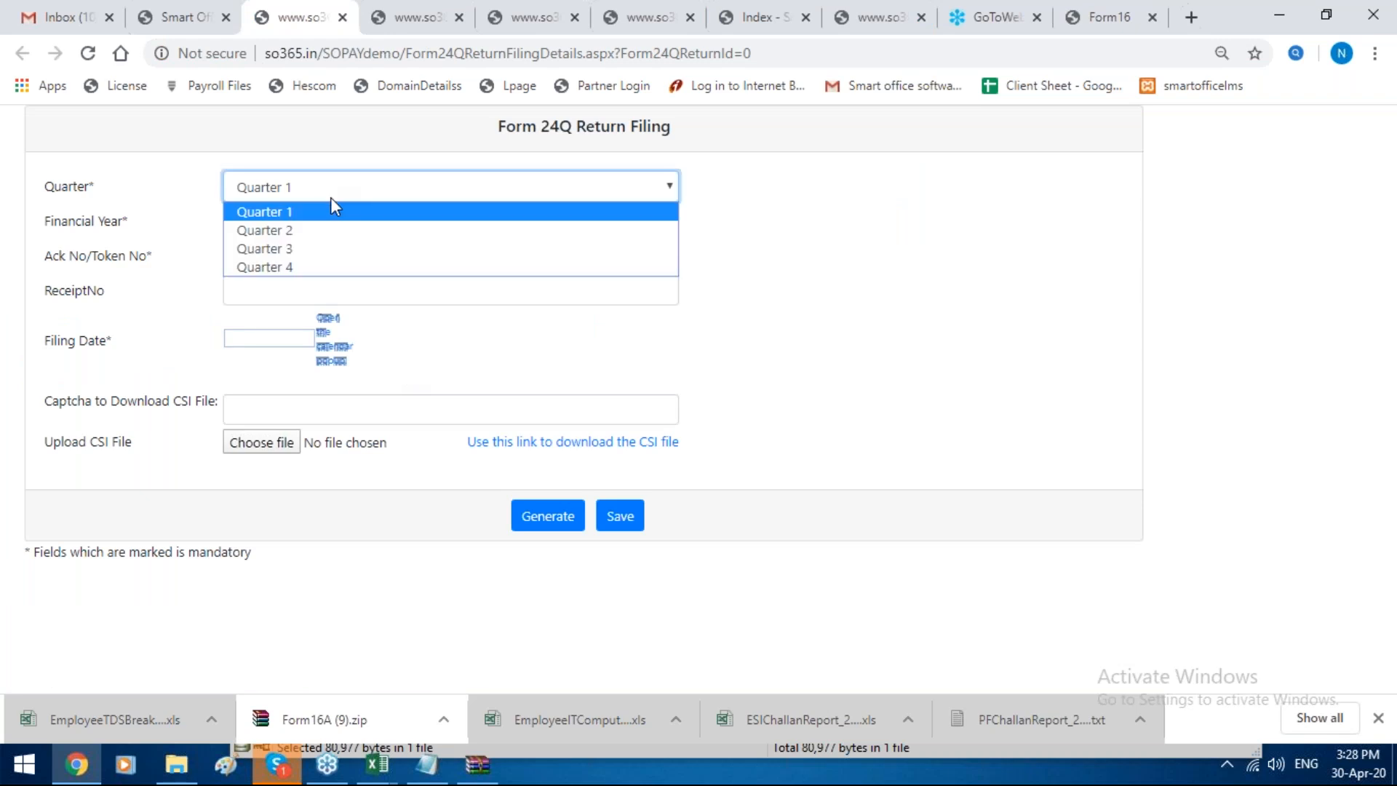
pyautogui.click(332, 249)
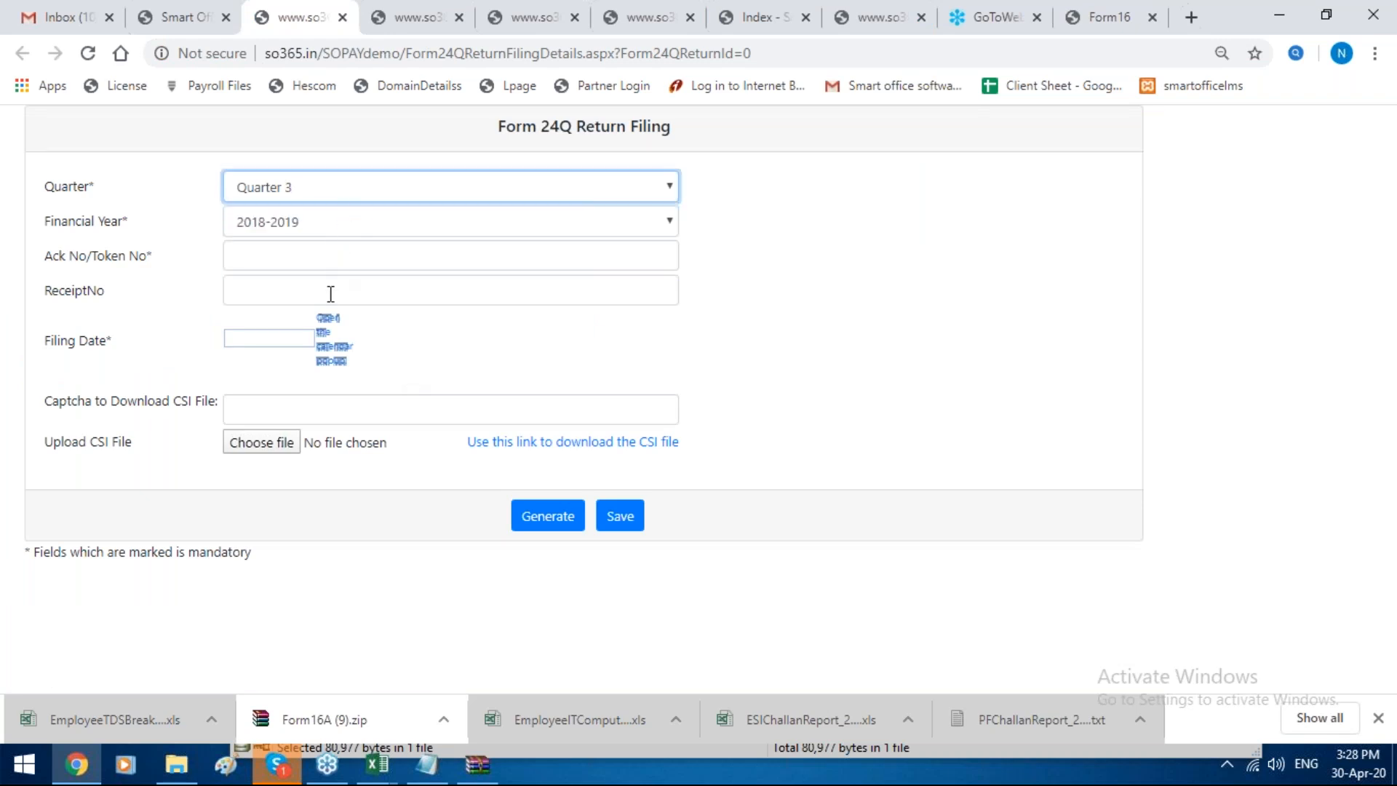
# Step: Open the CSI file download site from the return filing form and look through the OLTAS challan status inquiry page
pyautogui.click(554, 442)
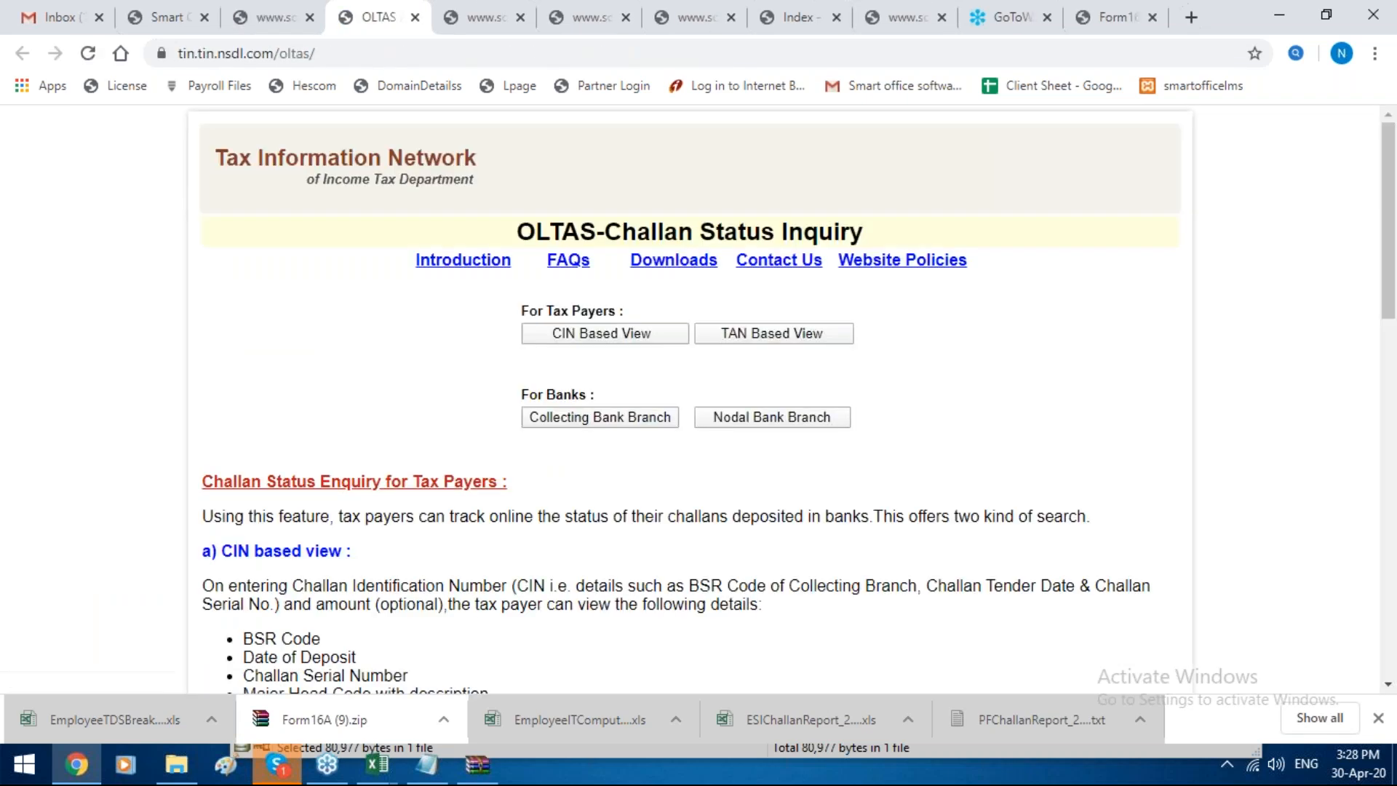
pyautogui.scroll(-4, 689, 400)
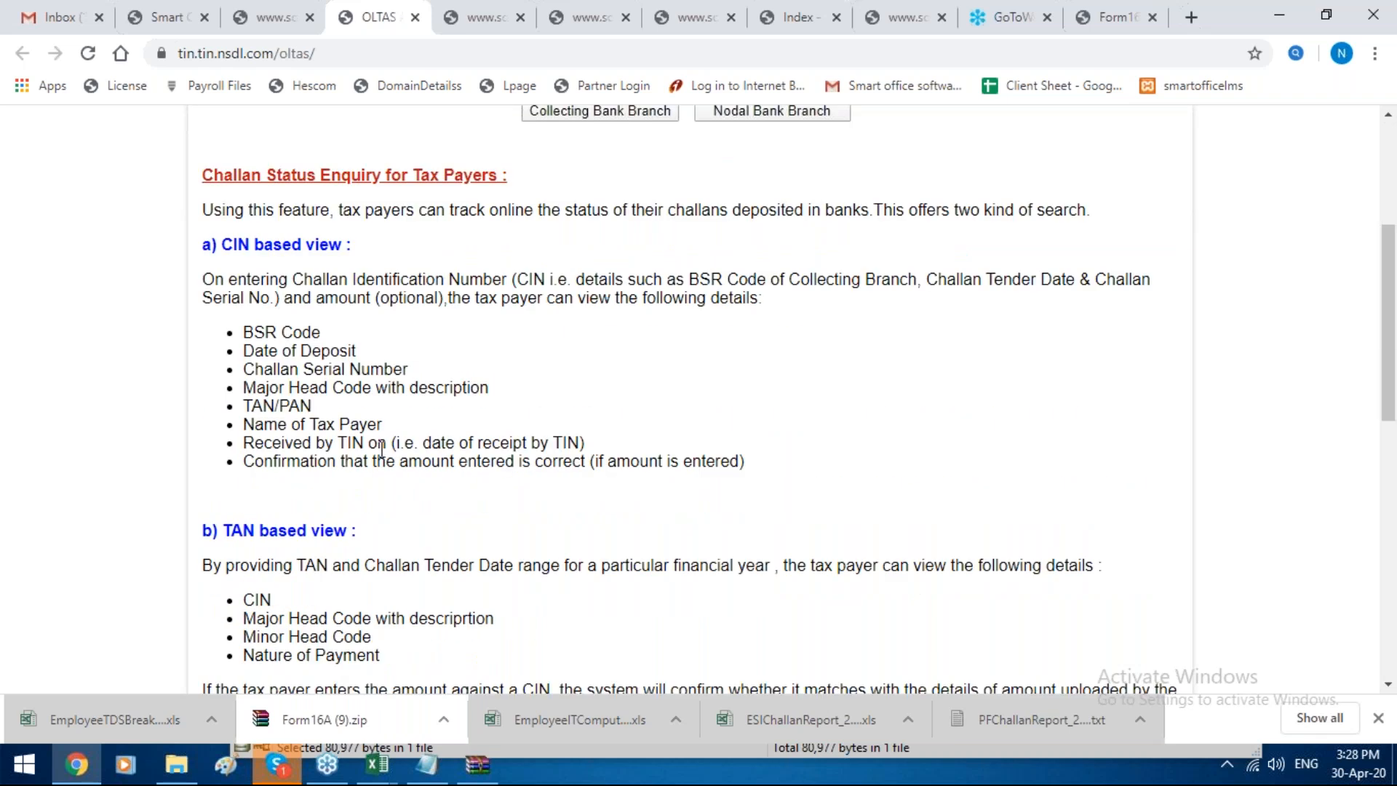
pyautogui.scroll(4, 436, 436)
pyautogui.scroll(-15, 635, 371)
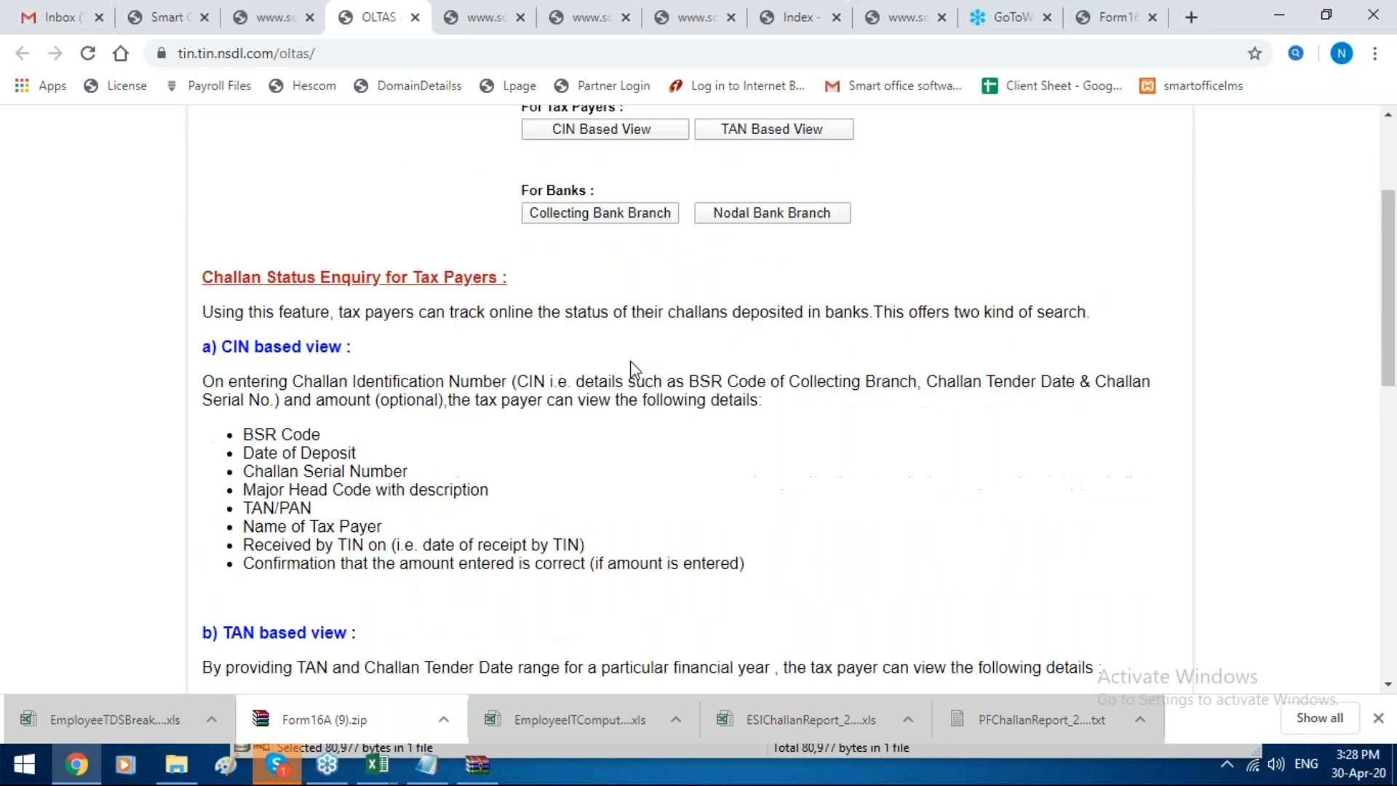
pyautogui.scroll(15, 635, 370)
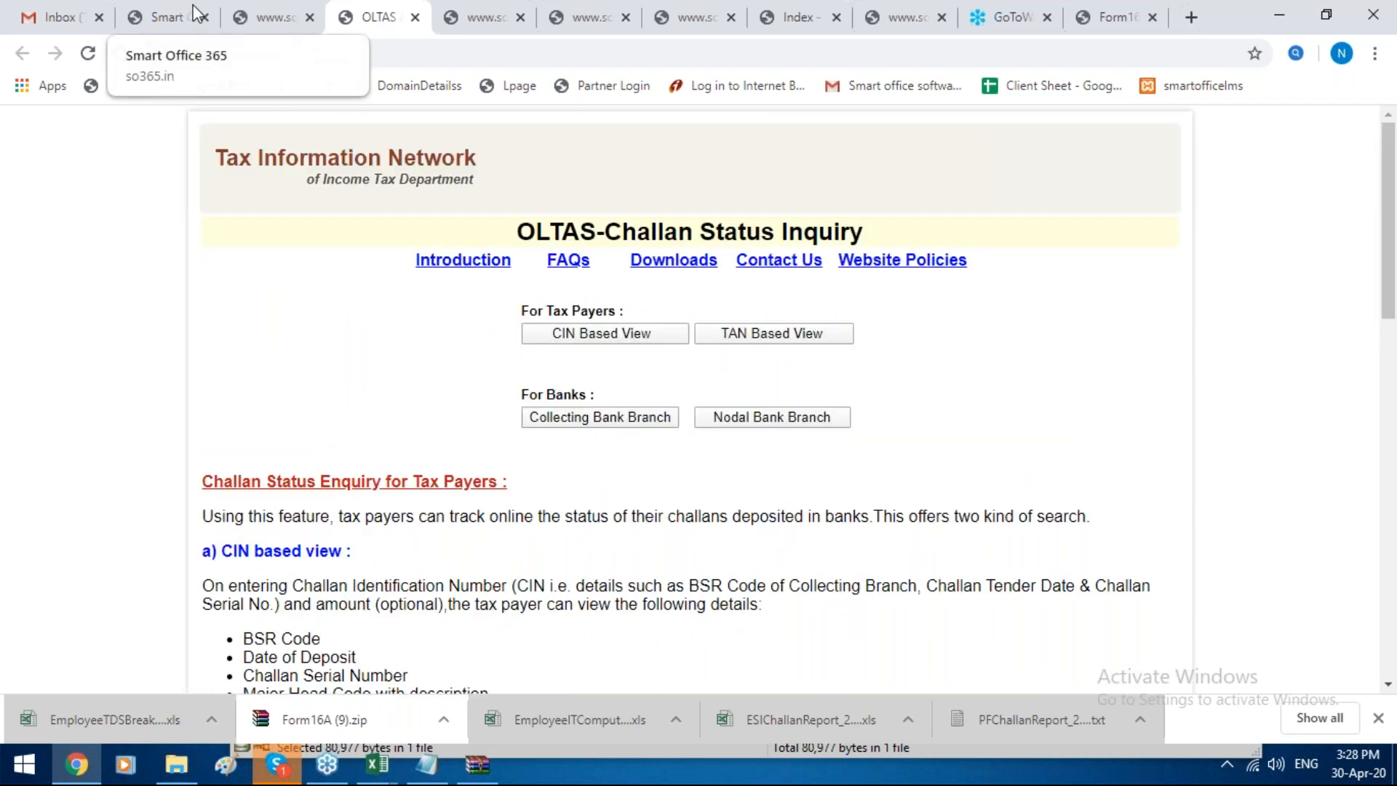
# Step: Return to SmartOffice365 and show the IT and Form 16 Settings in the advance options
pyautogui.click(193, 15)
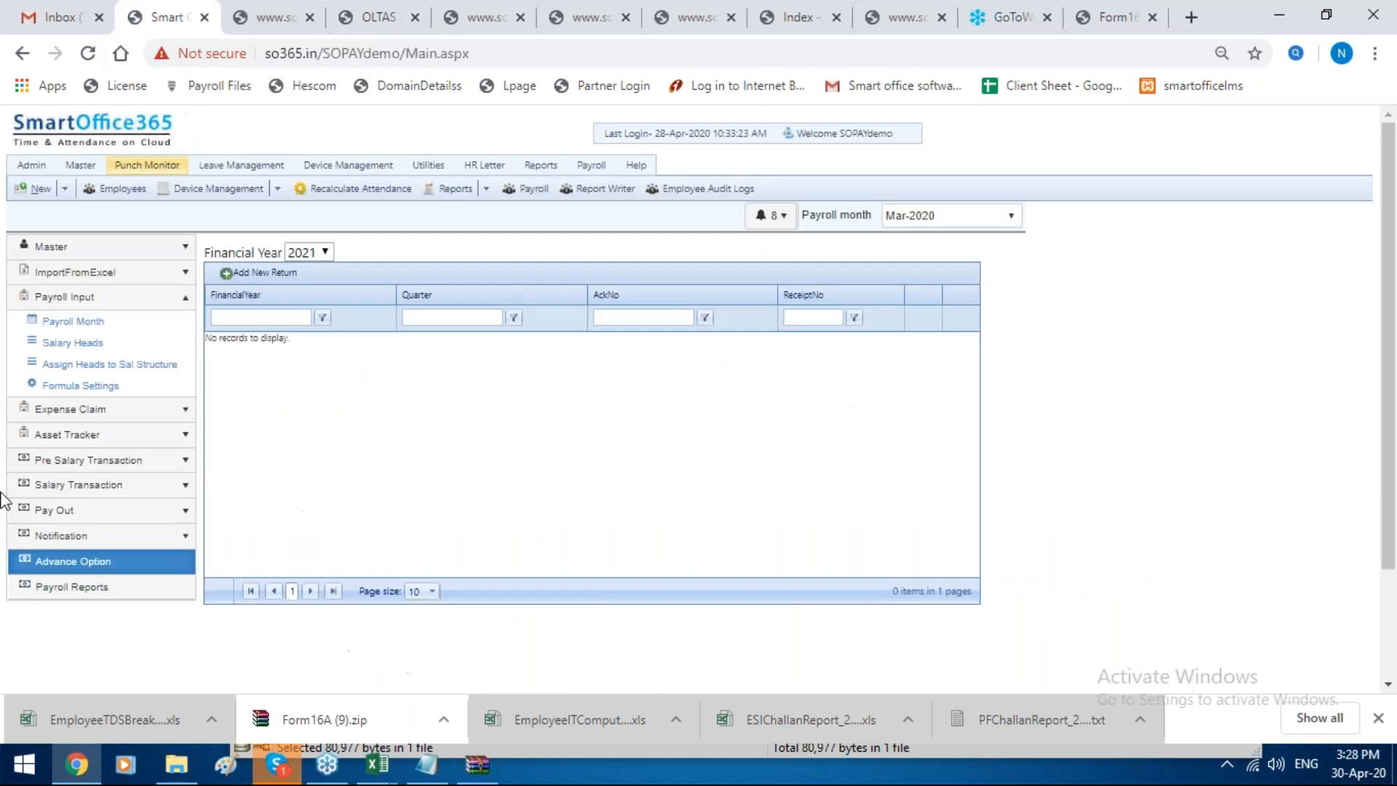
pyautogui.click(143, 559)
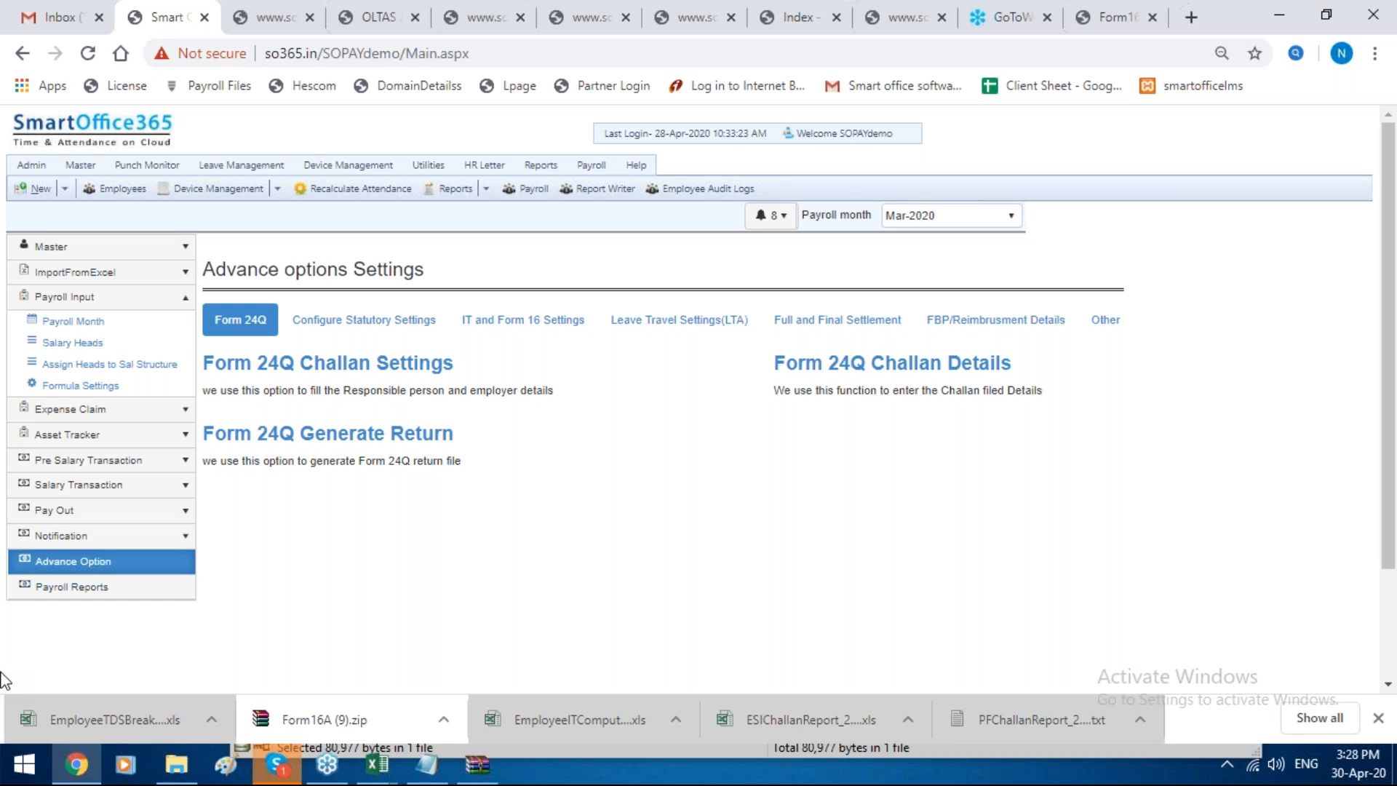
pyautogui.click(550, 327)
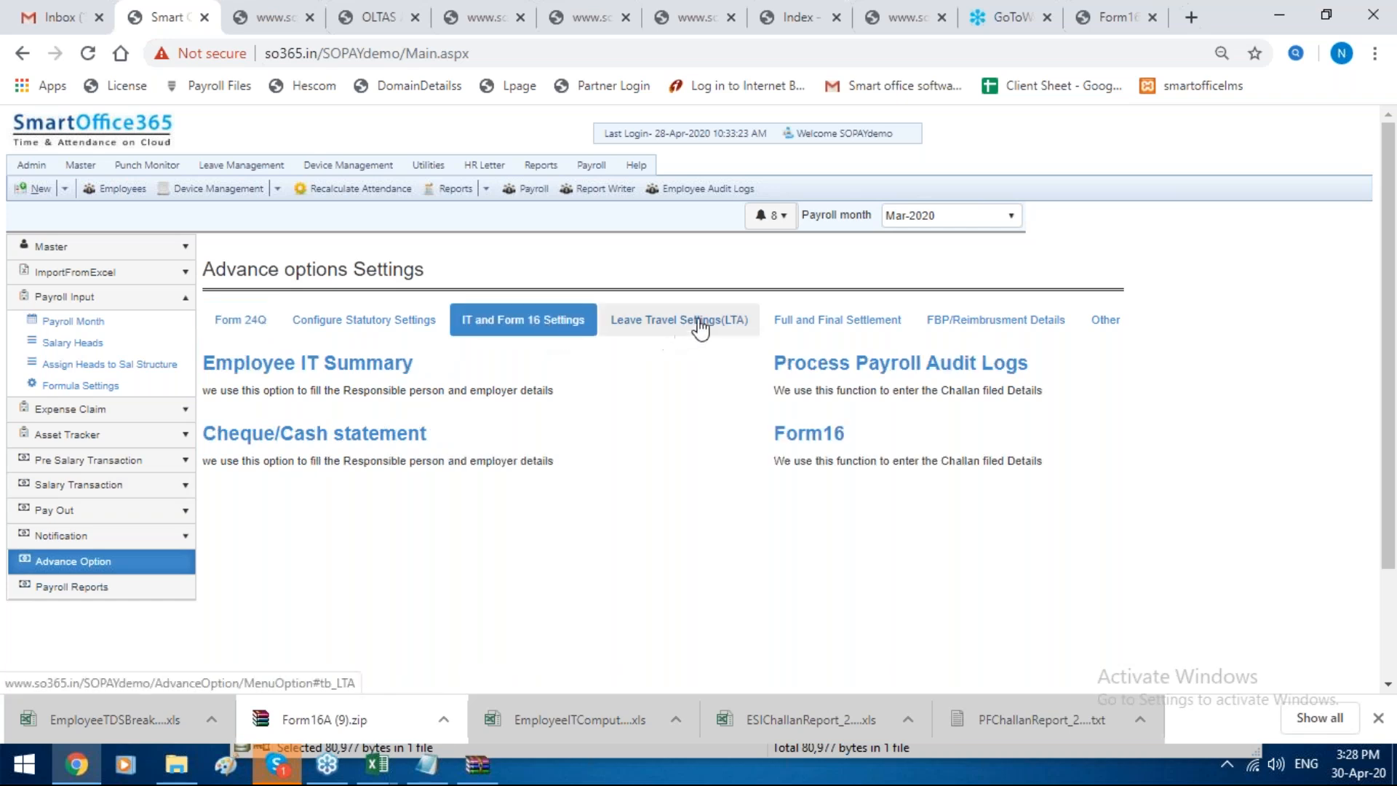
# Step: Look through the Leave Travel and FBP/Reimbursement settings, and reload the advance options overview
pyautogui.click(753, 326)
pyautogui.click(976, 334)
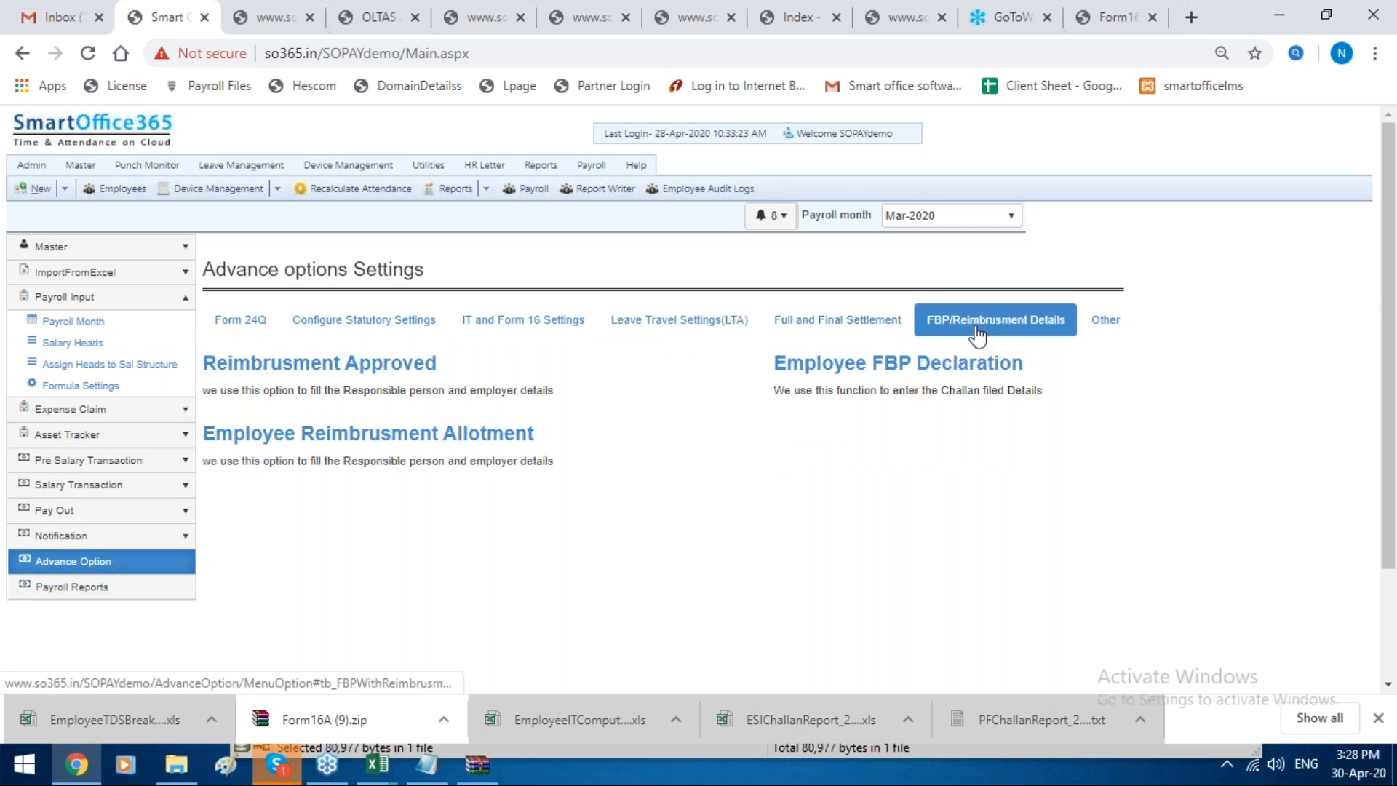
pyautogui.scroll(-2, 564, 517)
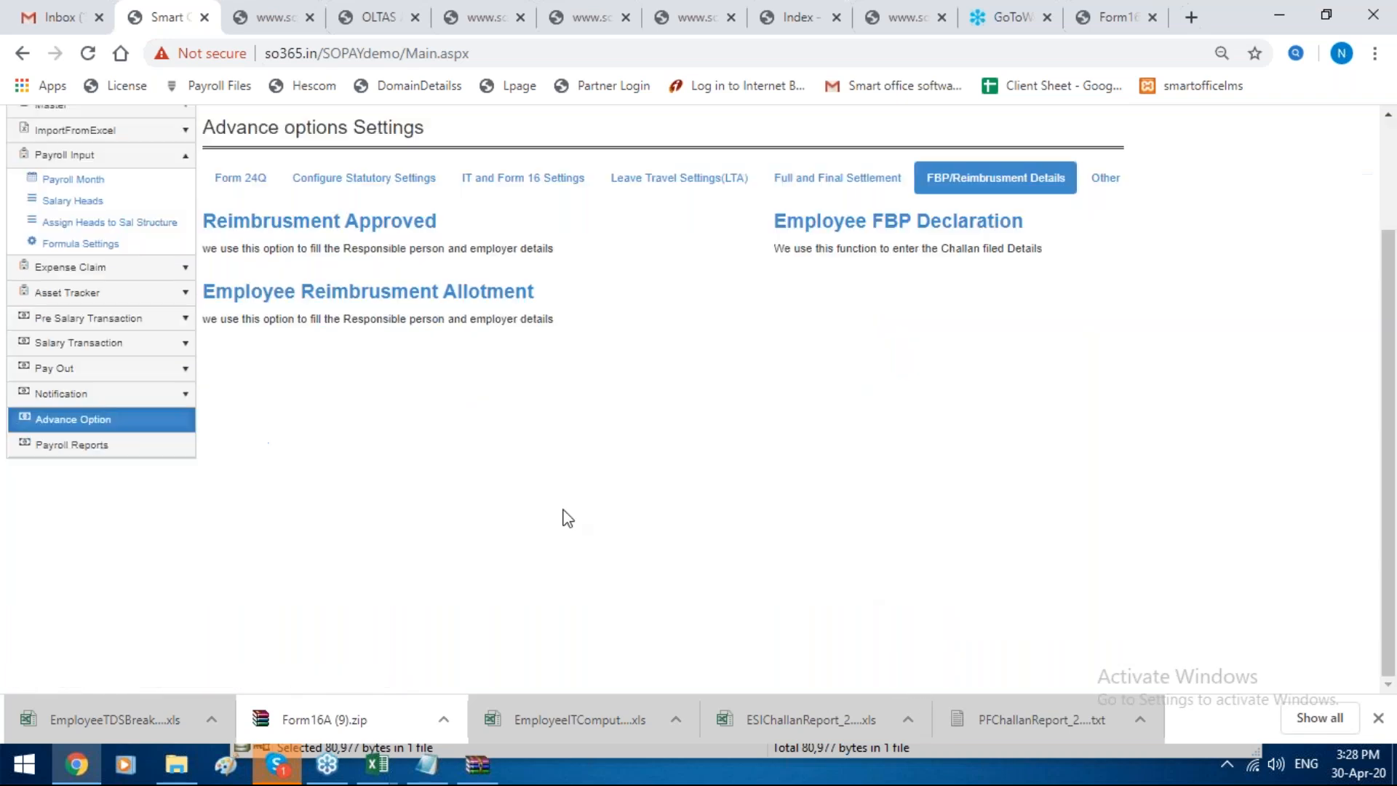
pyautogui.click(135, 428)
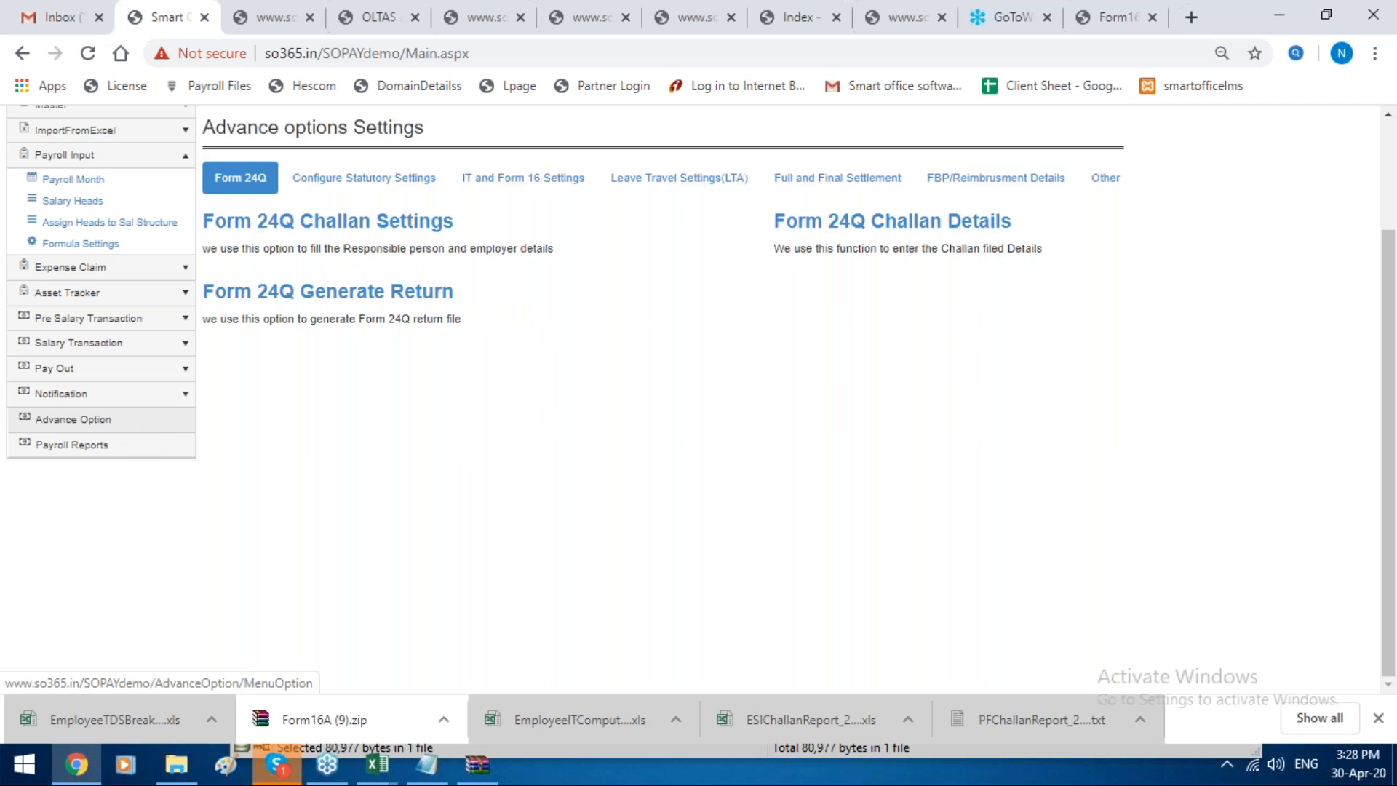
pyautogui.click(153, 426)
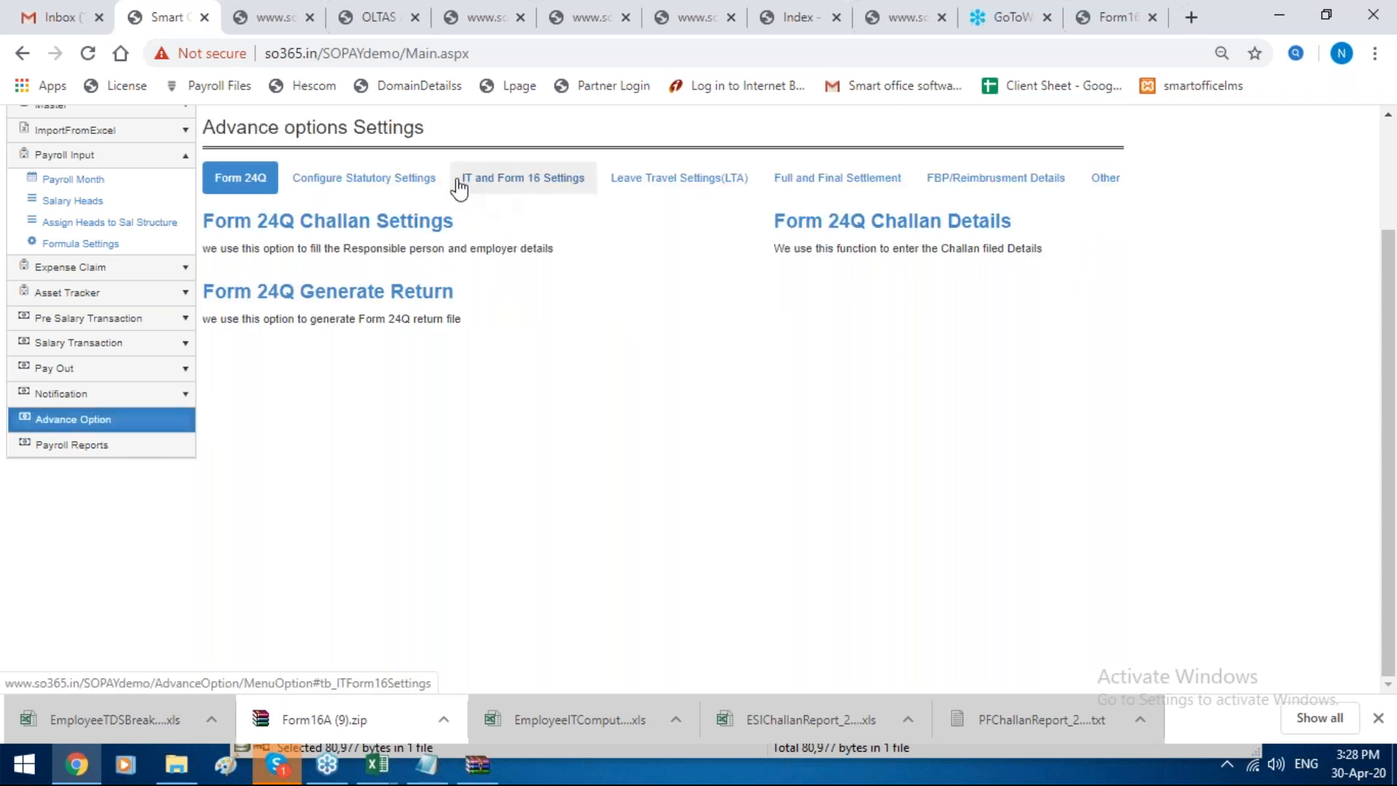
# Step: Open the Labour Welfare Fund list from the Configure Statutory Settings in the advance options
pyautogui.click(464, 188)
pyautogui.click(416, 186)
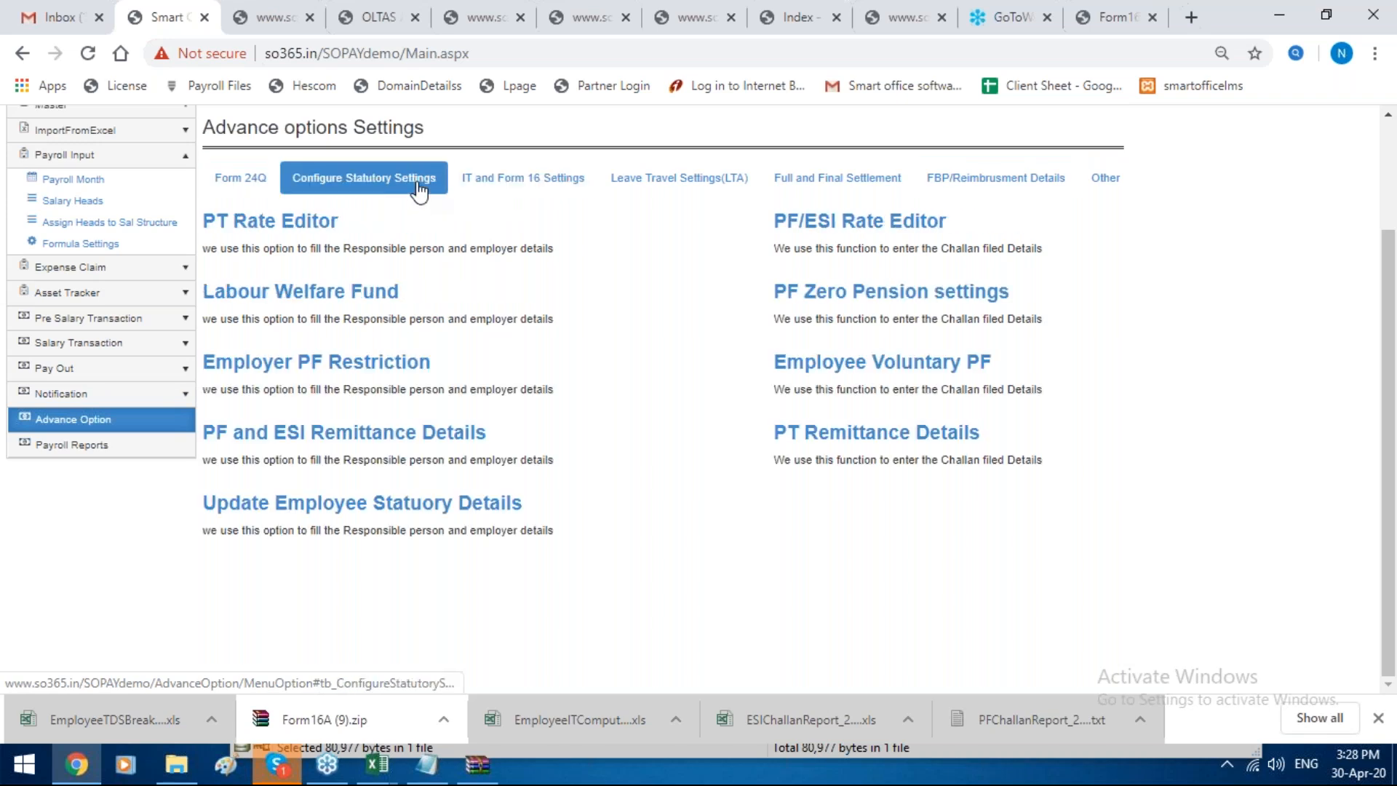
pyautogui.click(364, 298)
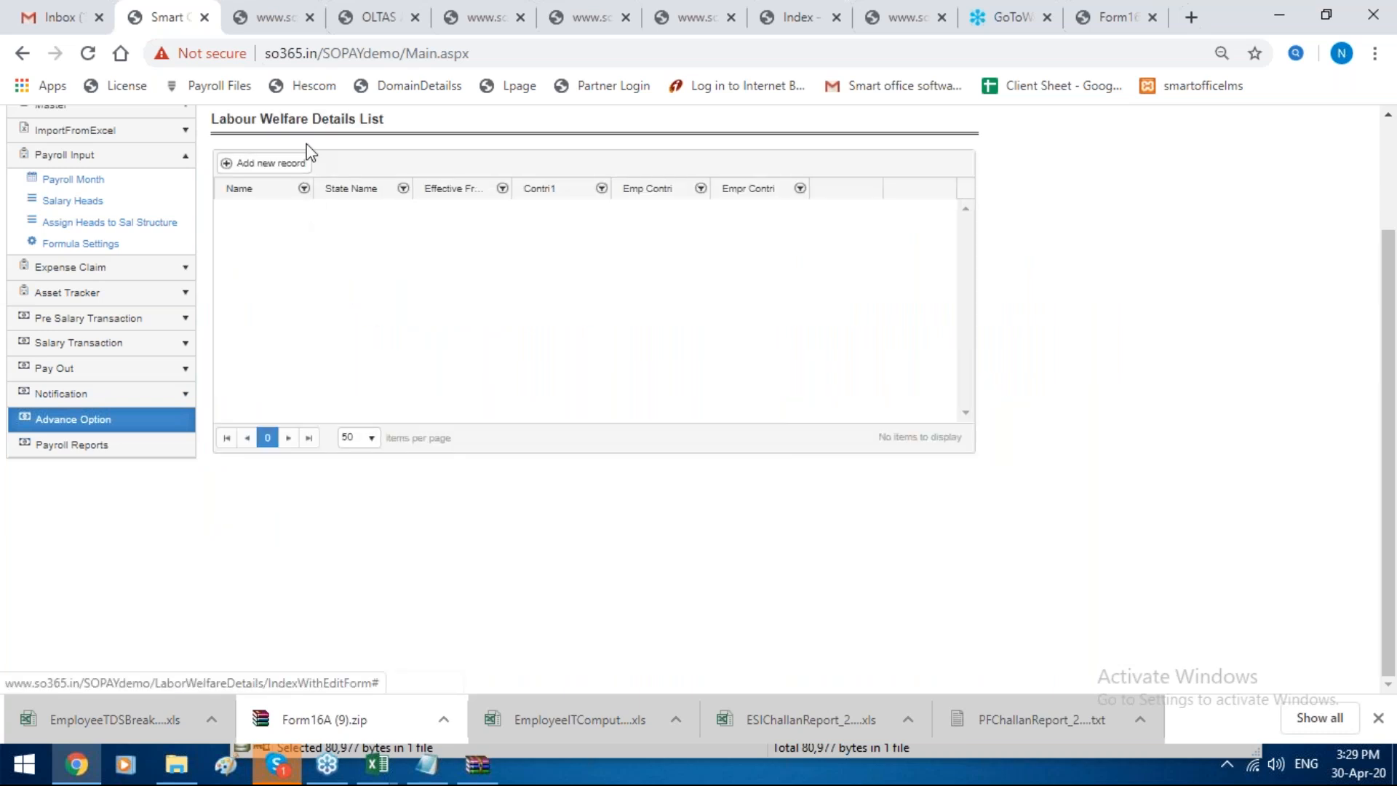
# Step: Start a labour welfare record, set the third contribution period to Jan and both contribution formulas to basic Formula, and close it without saving
pyautogui.click(291, 186)
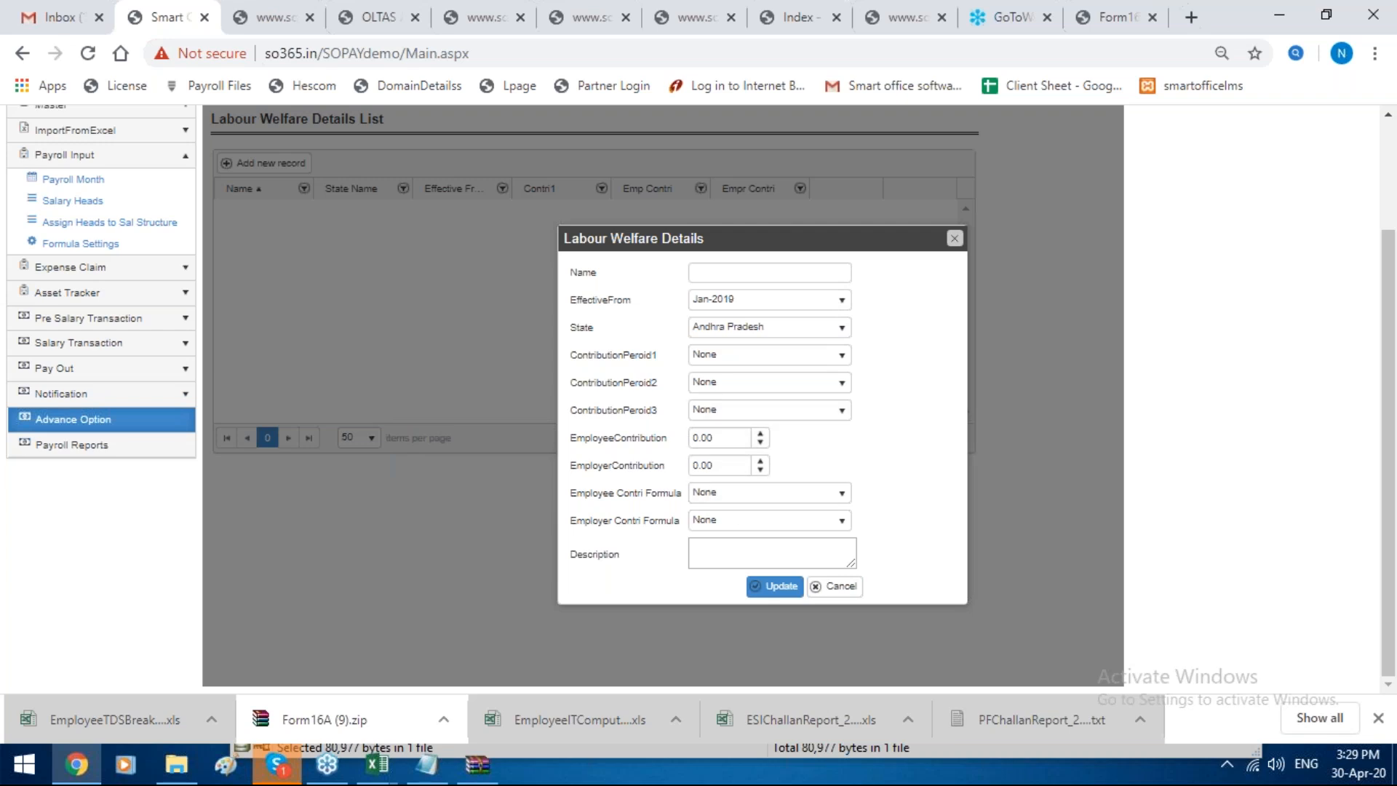
pyautogui.click(738, 411)
pyautogui.click(714, 454)
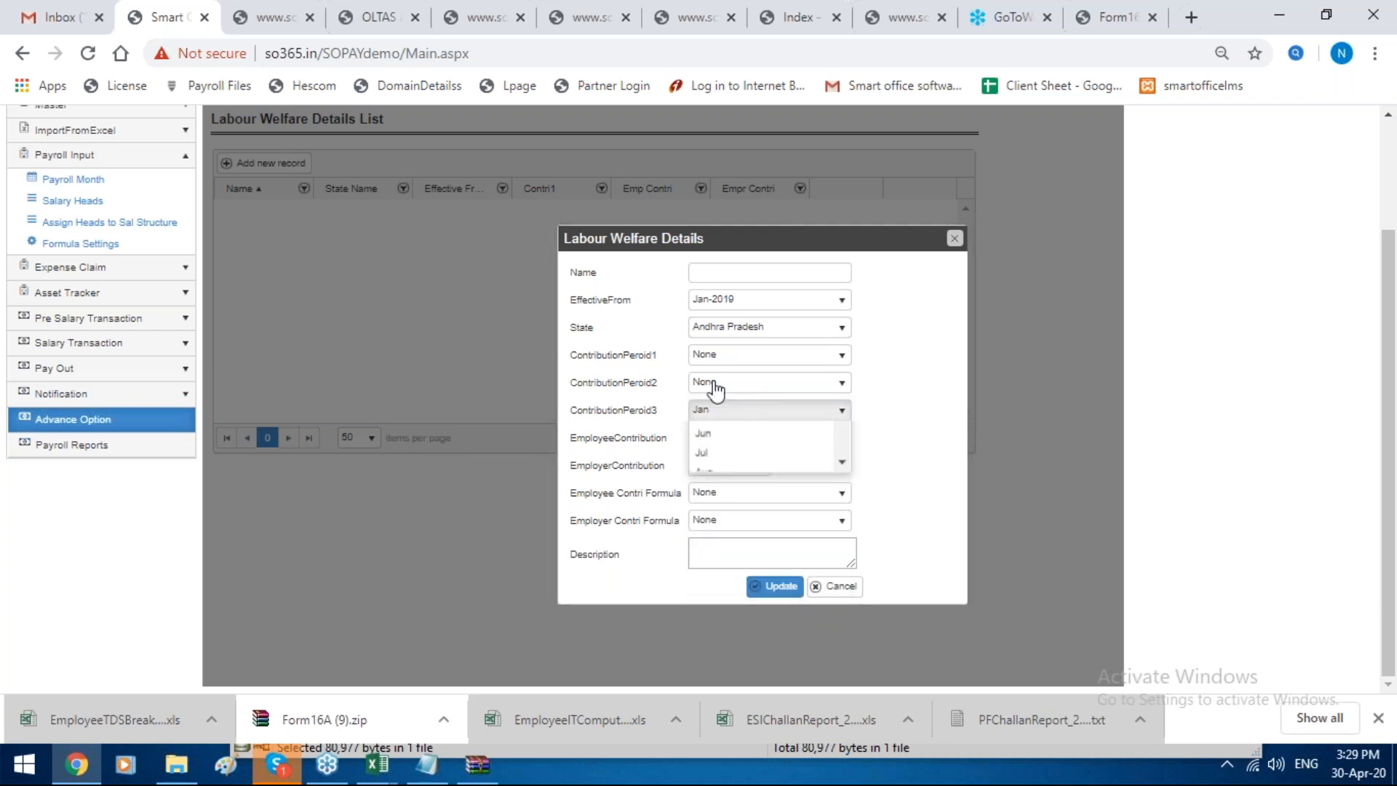
pyautogui.click(793, 383)
pyautogui.scroll(-1, 764, 437)
pyautogui.click(656, 468)
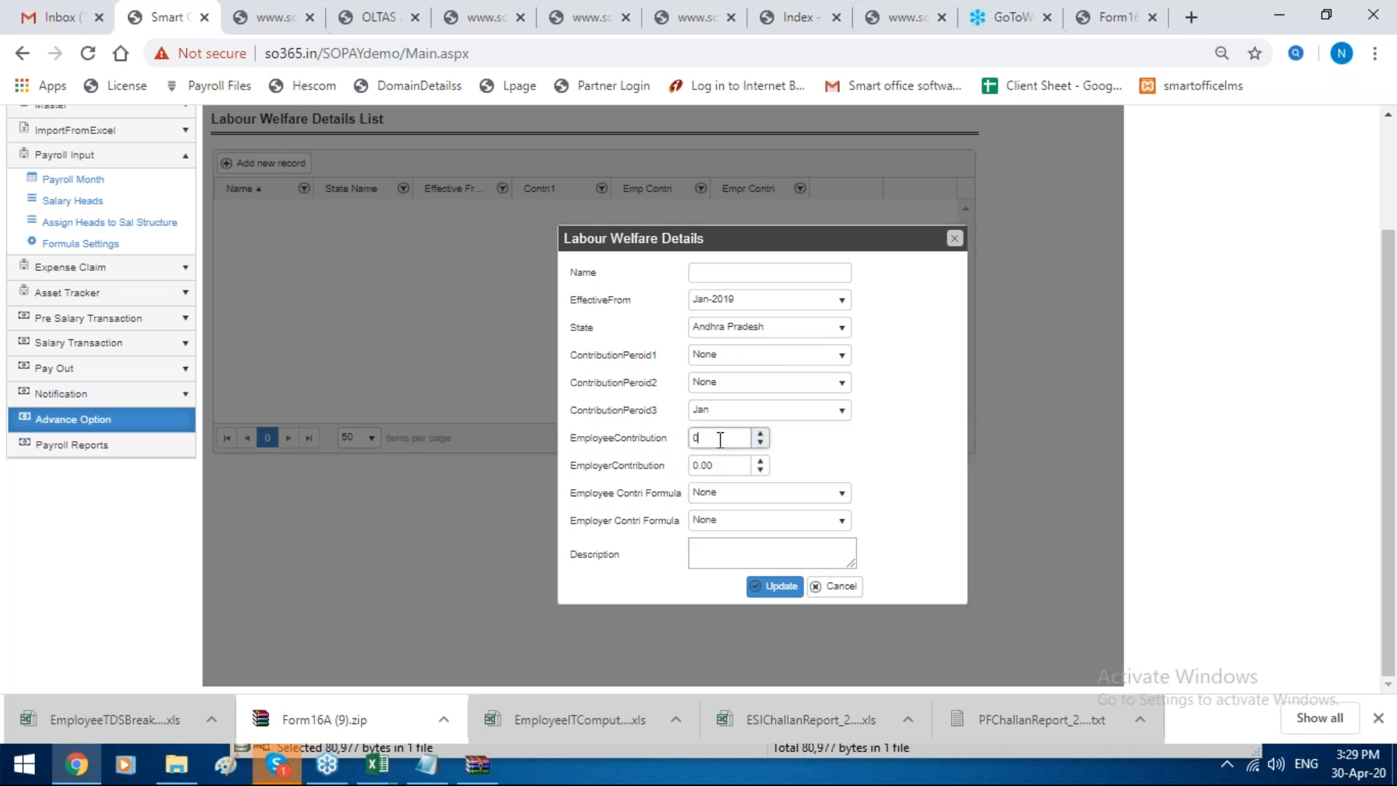
pyautogui.click(764, 493)
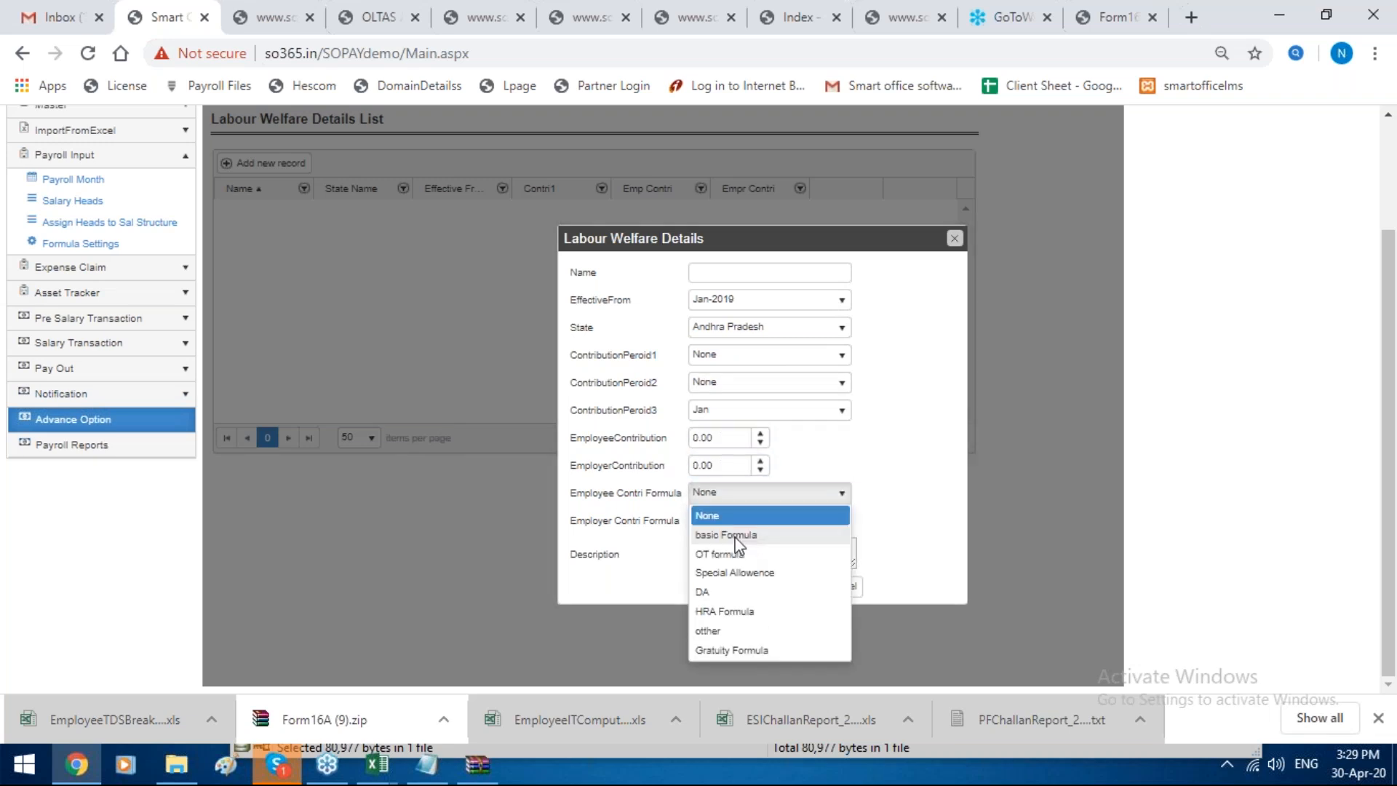
pyautogui.click(735, 533)
pyautogui.click(739, 525)
pyautogui.click(736, 570)
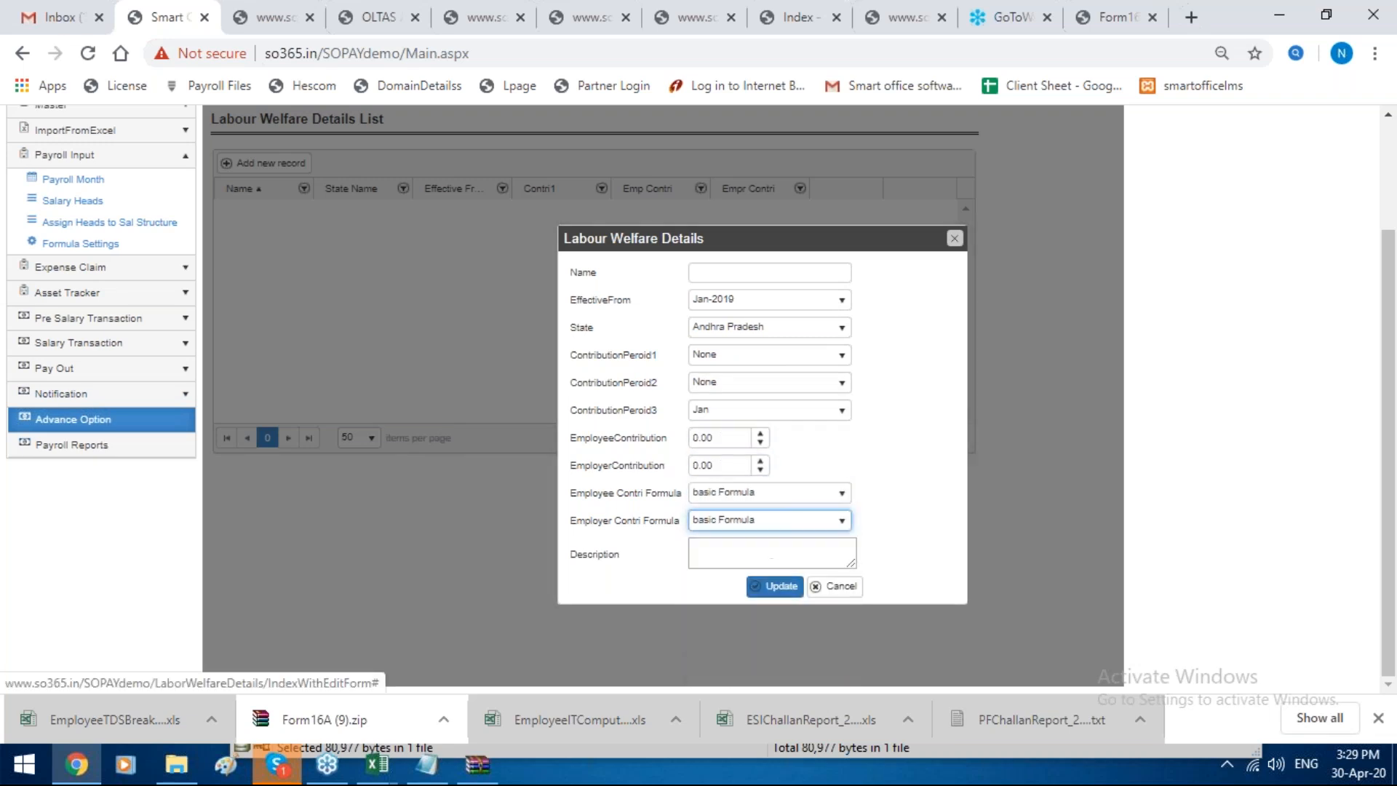
pyautogui.click(952, 239)
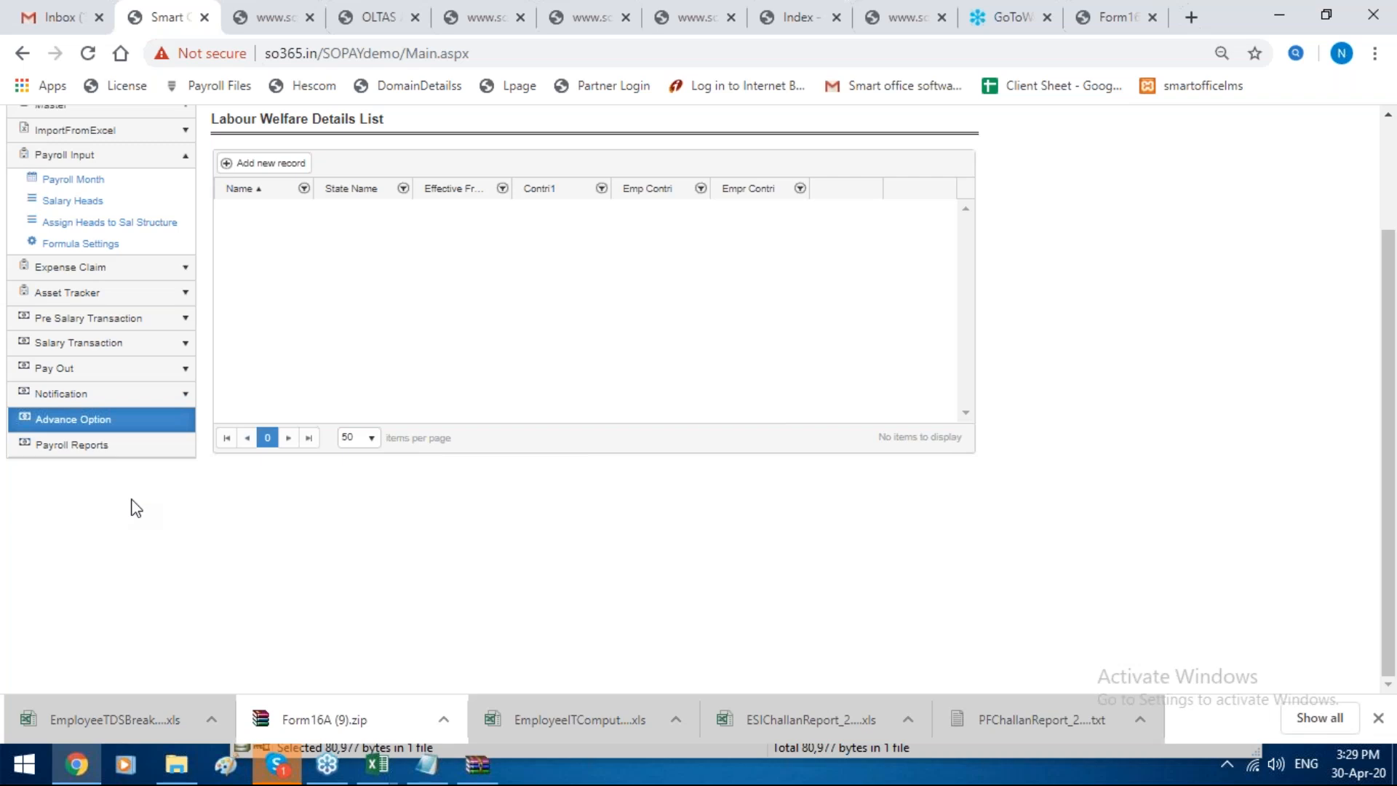
# Step: Close the seven leftover browser pages between SmartOffice365 and the GoToWebinar page
pyautogui.click(309, 17)
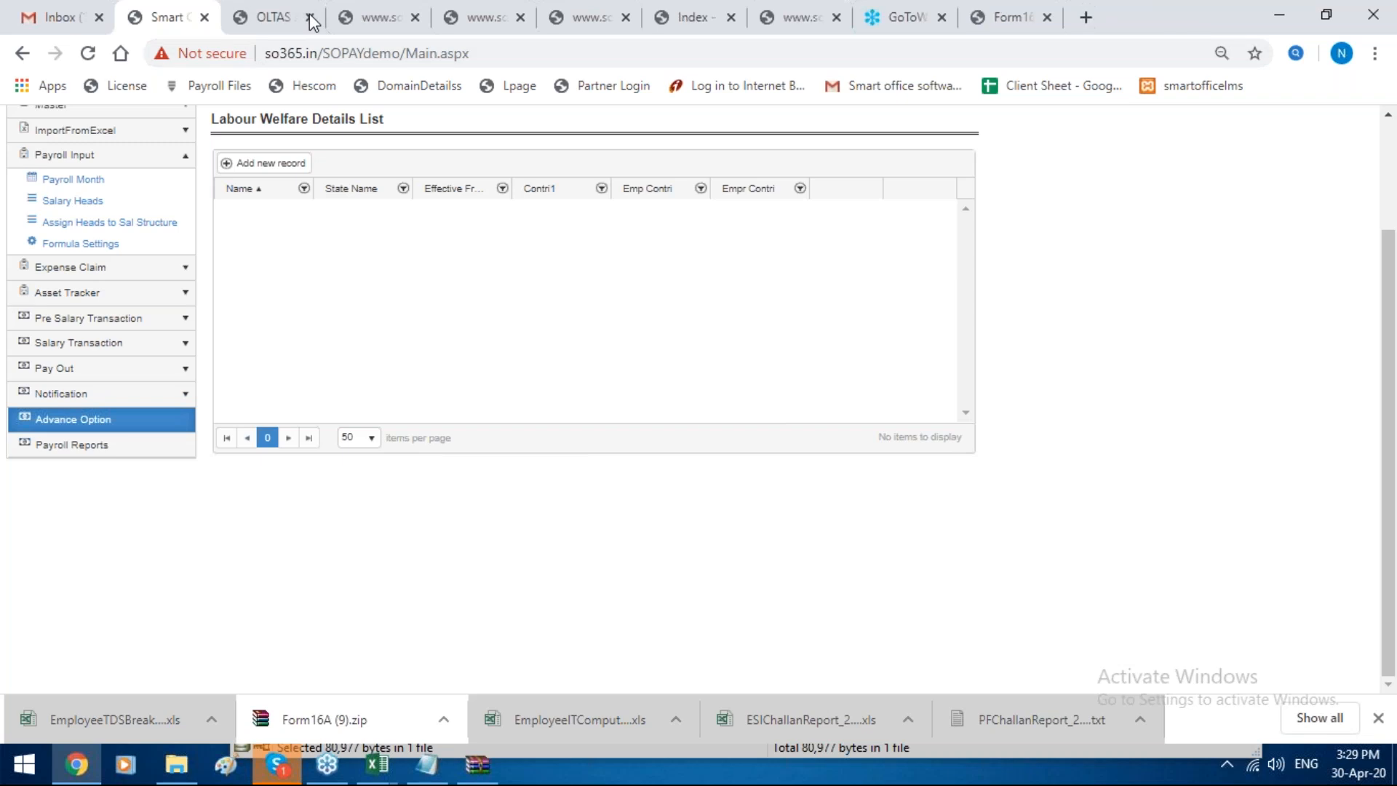
pyautogui.click(310, 17)
pyautogui.click(309, 17)
pyautogui.click(309, 18)
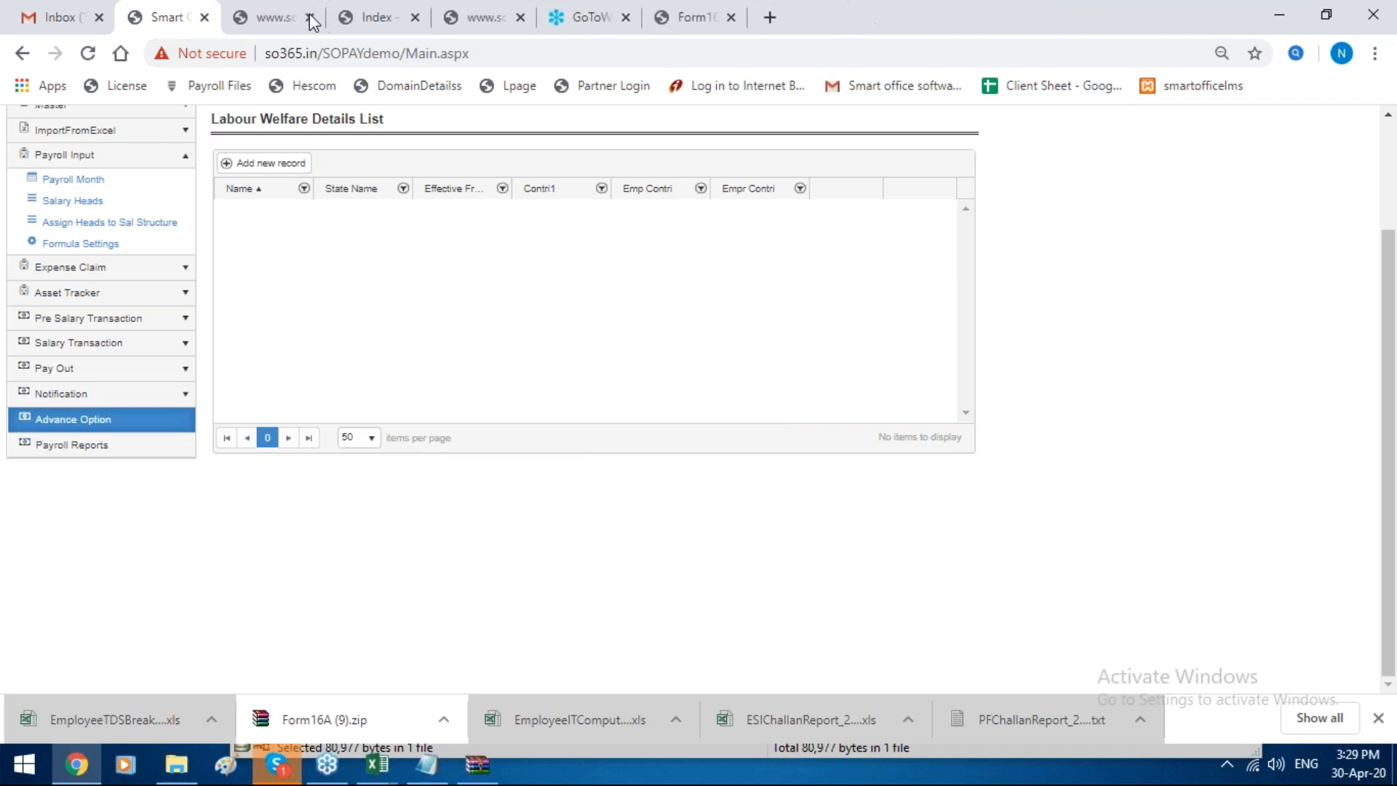
pyautogui.click(309, 17)
pyautogui.click(310, 18)
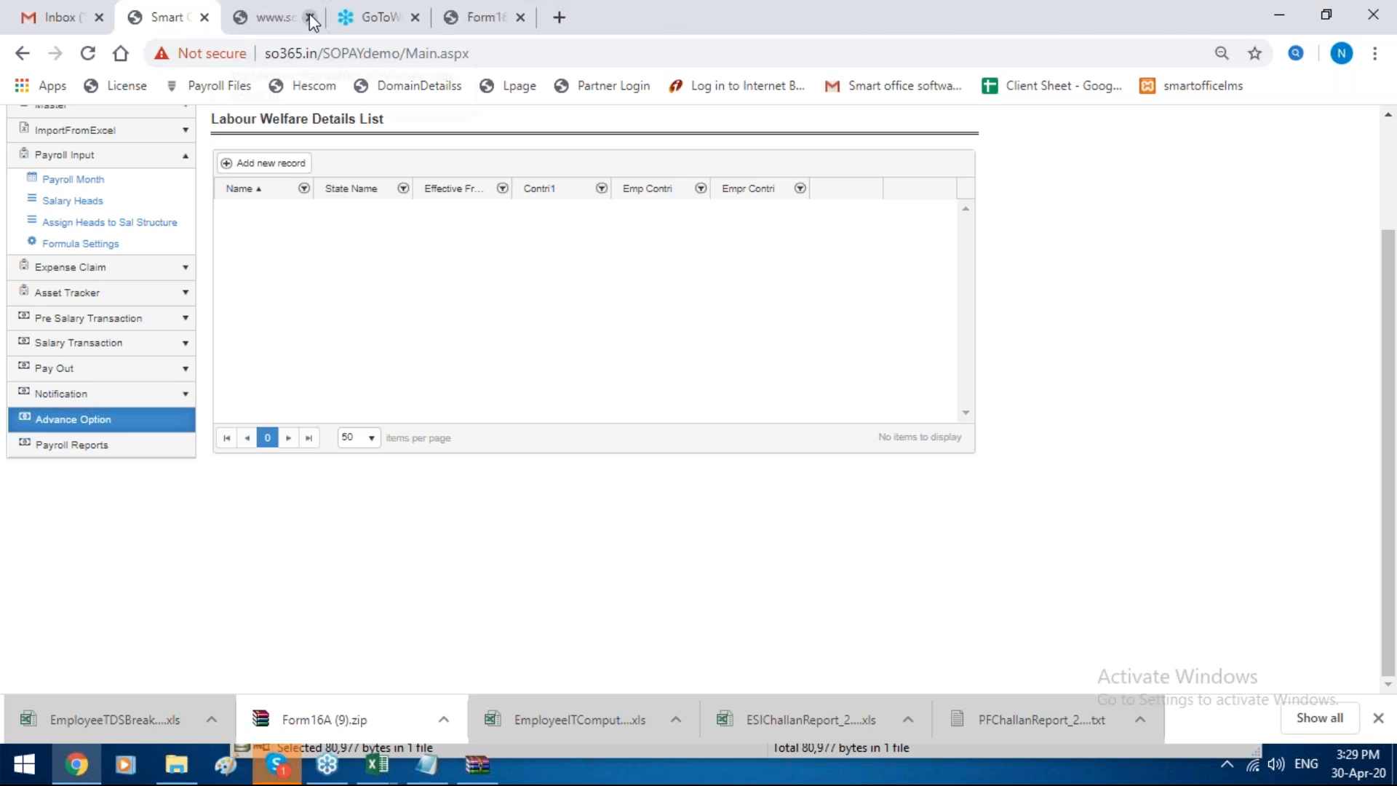
pyautogui.click(309, 17)
pyautogui.rightClick(182, 18)
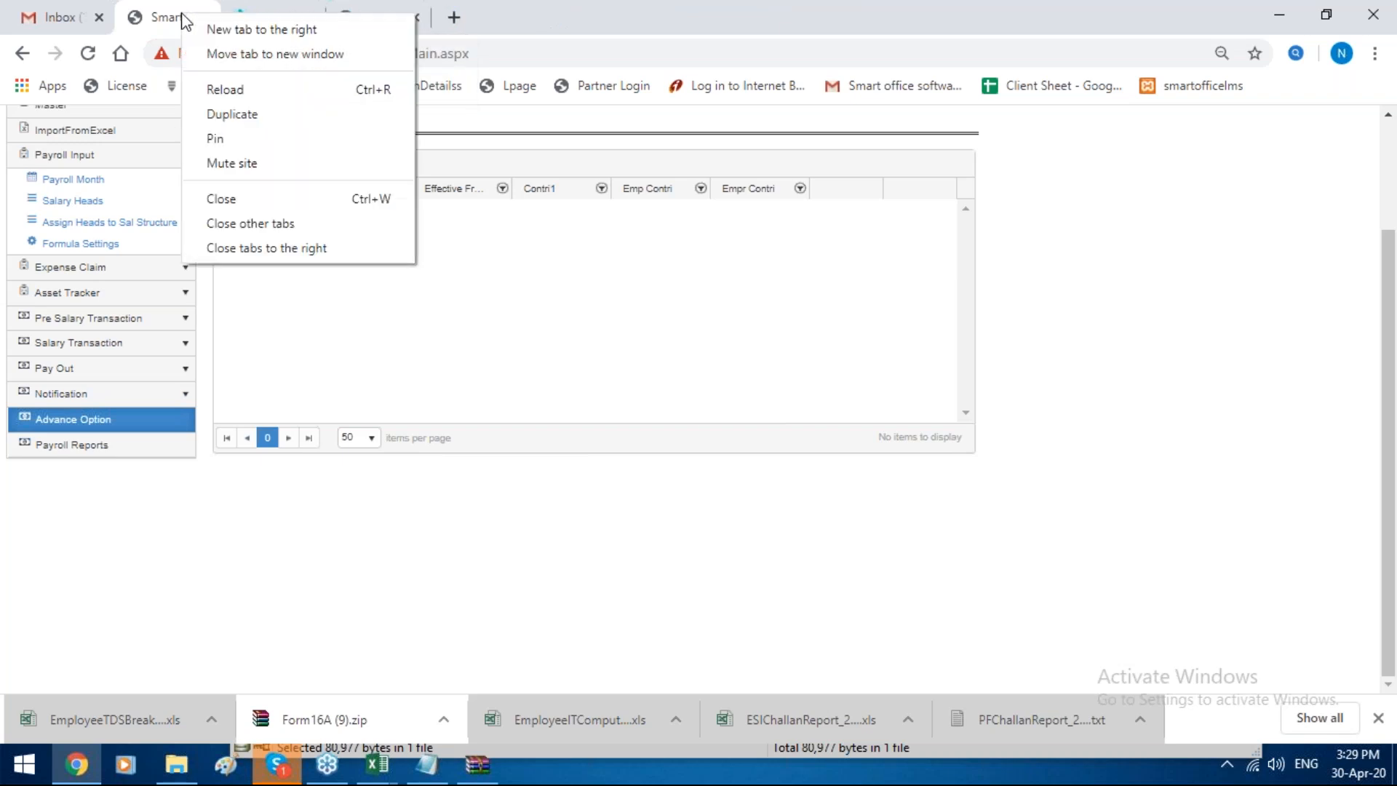
pyautogui.click(219, 114)
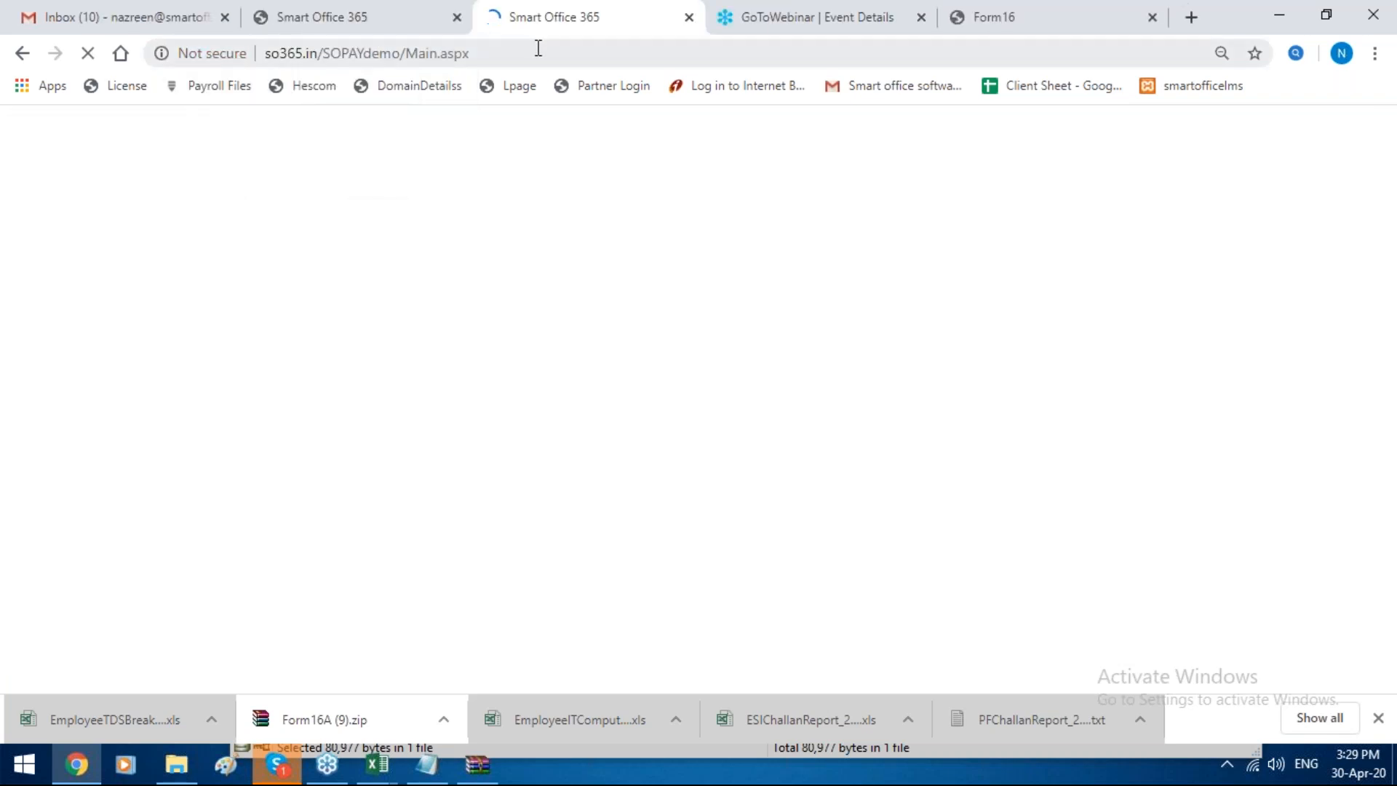
pyautogui.moveTo(538, 49); pyautogui.dragTo(406, 54)
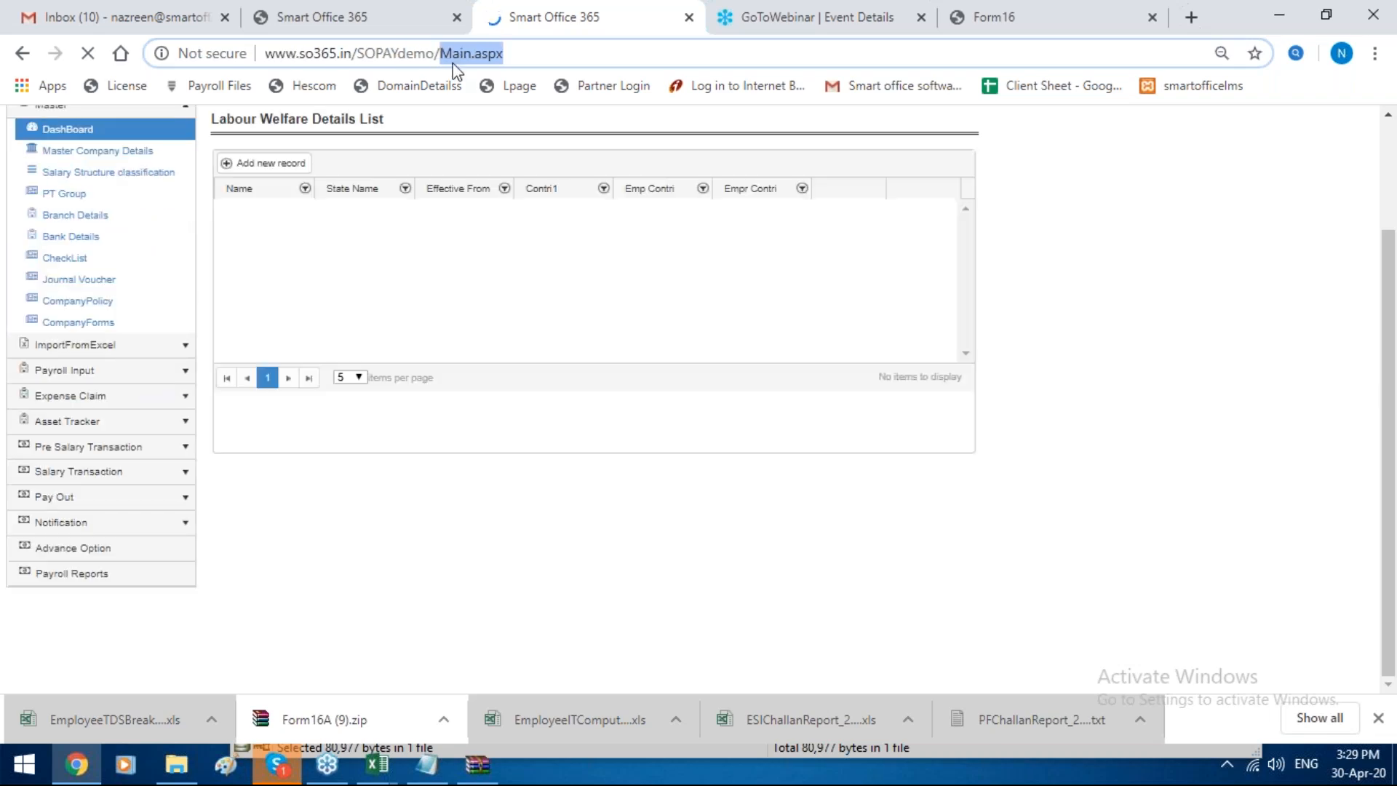
pyautogui.press('BackSpace')
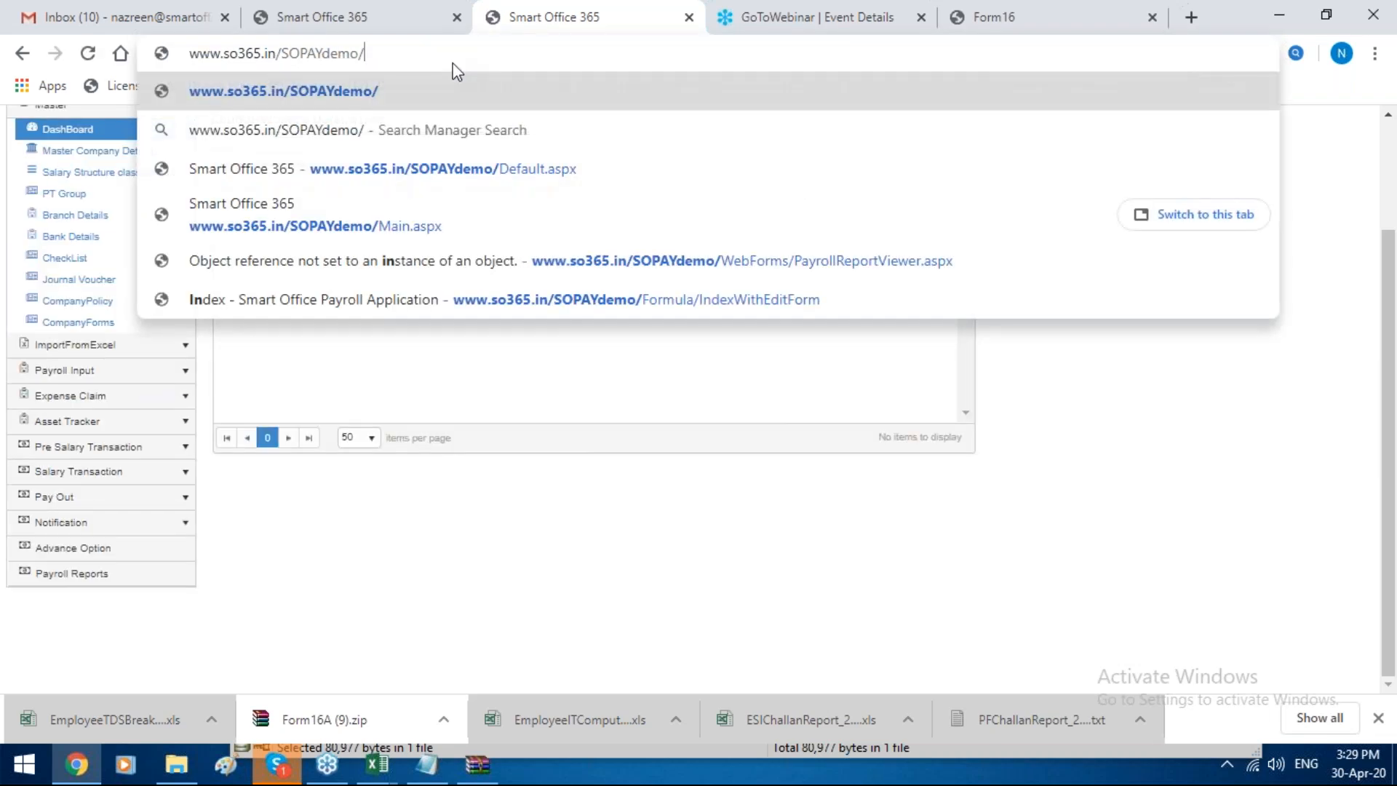
pyautogui.press('BackSpace')
pyautogui.write('_e')
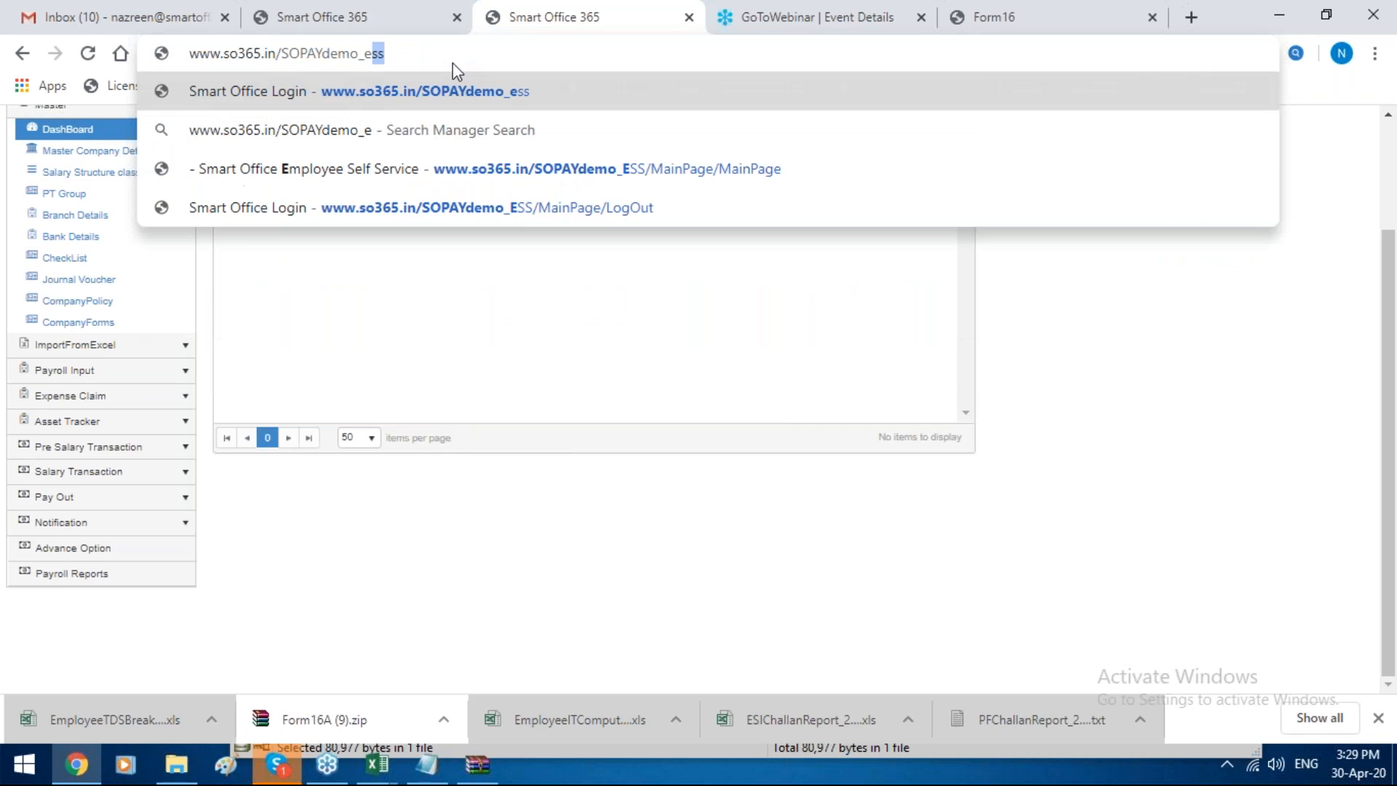
pyautogui.write('ss')
pyautogui.press('Return')
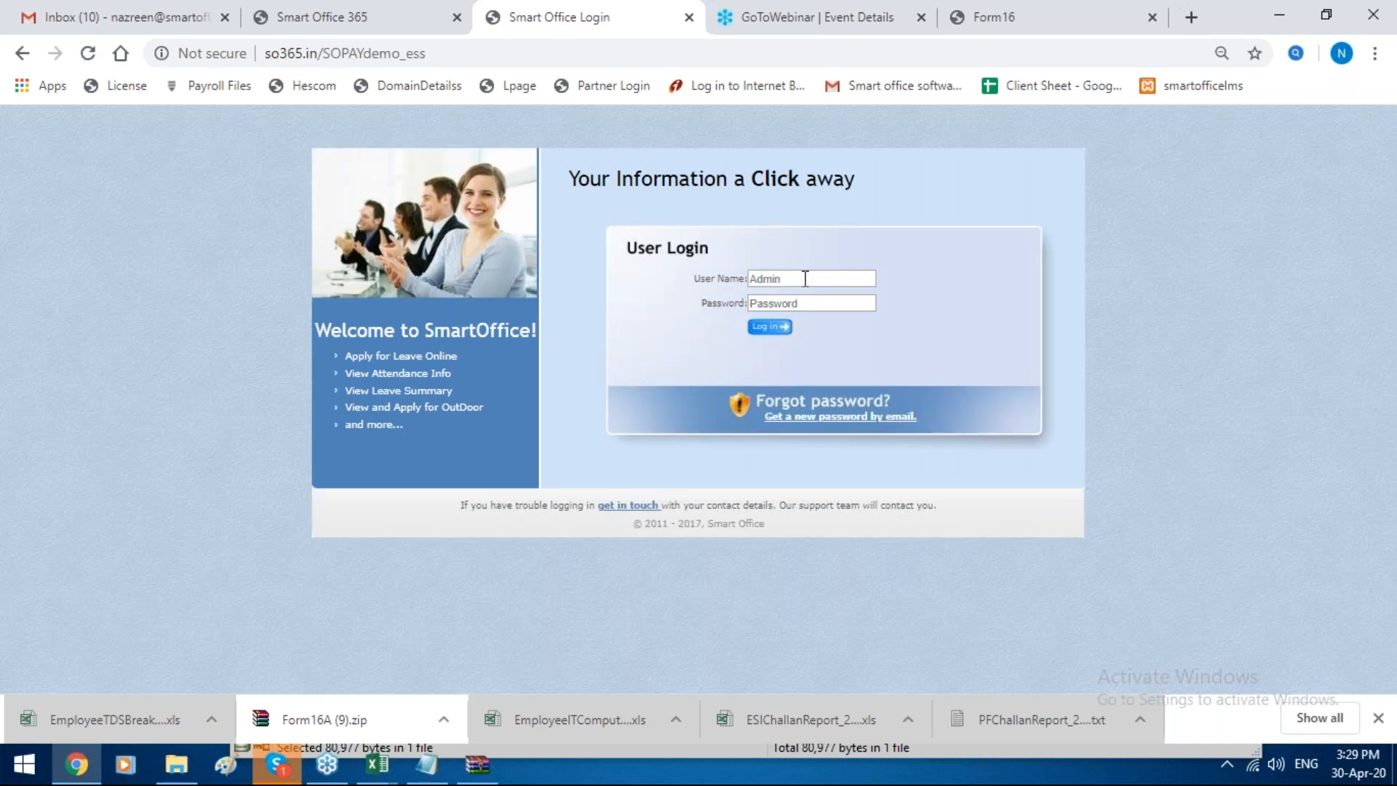
# Step: Log in to the employee self-service portal with the employee's user name and account password
pyautogui.click(805, 278)
pyautogui.write('1')
pyautogui.click(800, 296)
pyautogui.write('1')
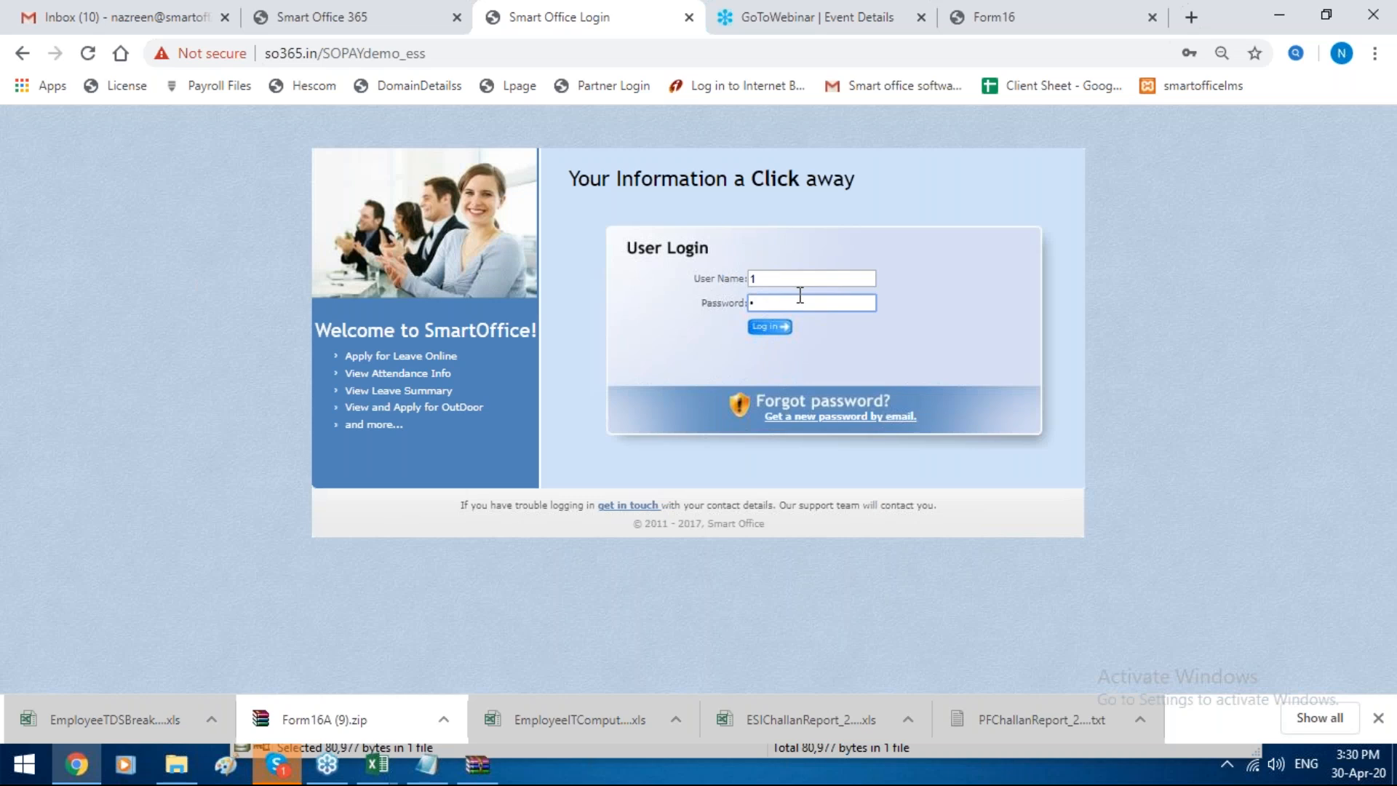
pyautogui.click(769, 327)
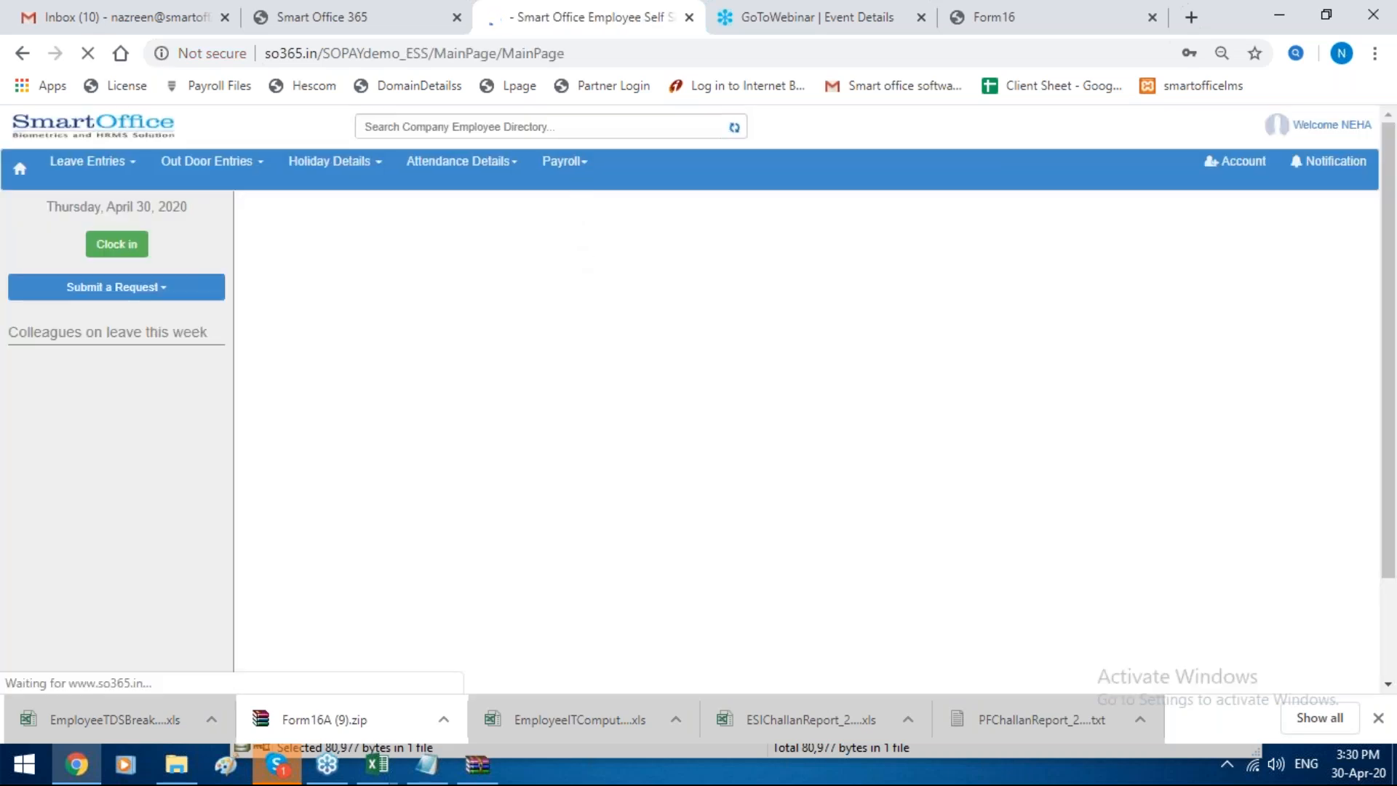
# Step: Open the Employee IT Declaration and look through its exemption categories and declared amounts
pyautogui.click(574, 178)
pyautogui.click(578, 191)
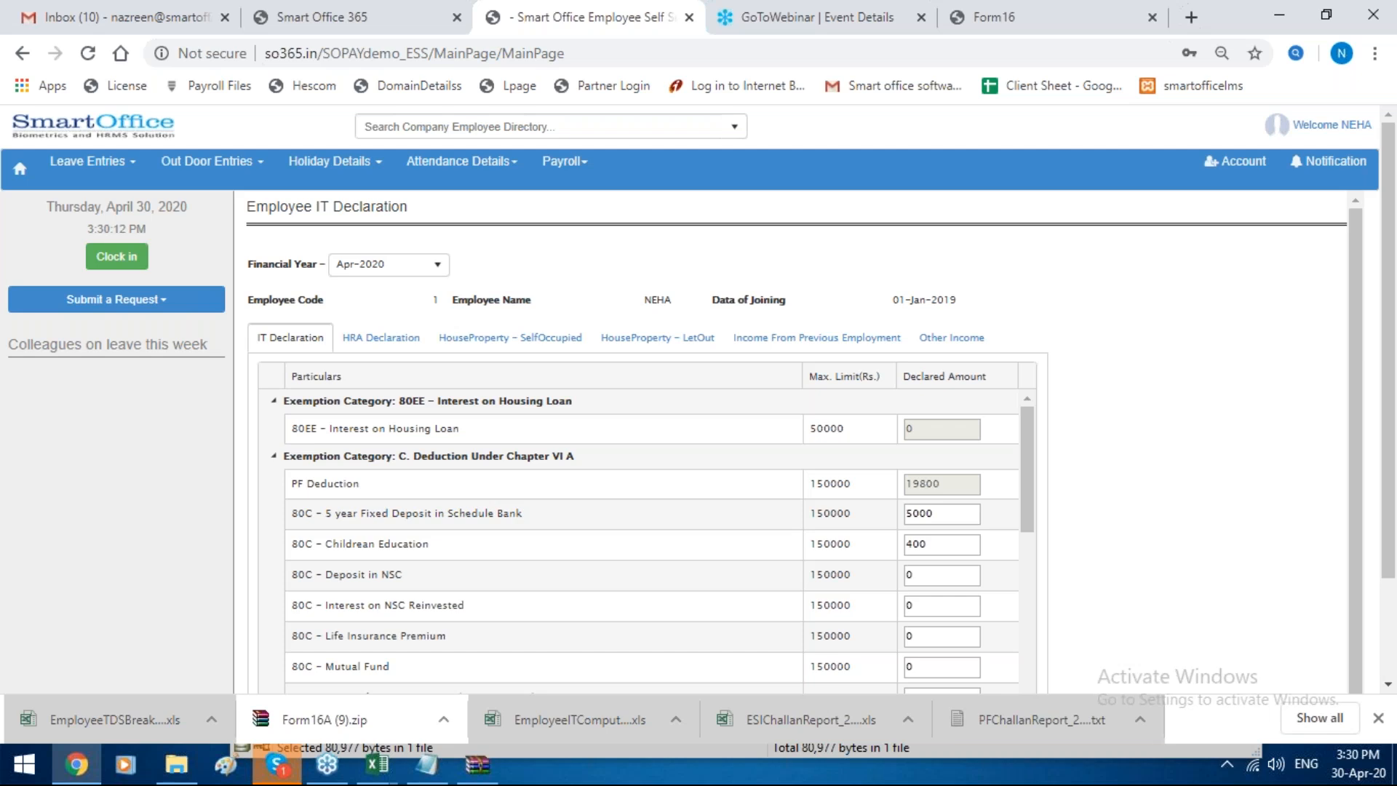
pyautogui.scroll(-6, 714, 305)
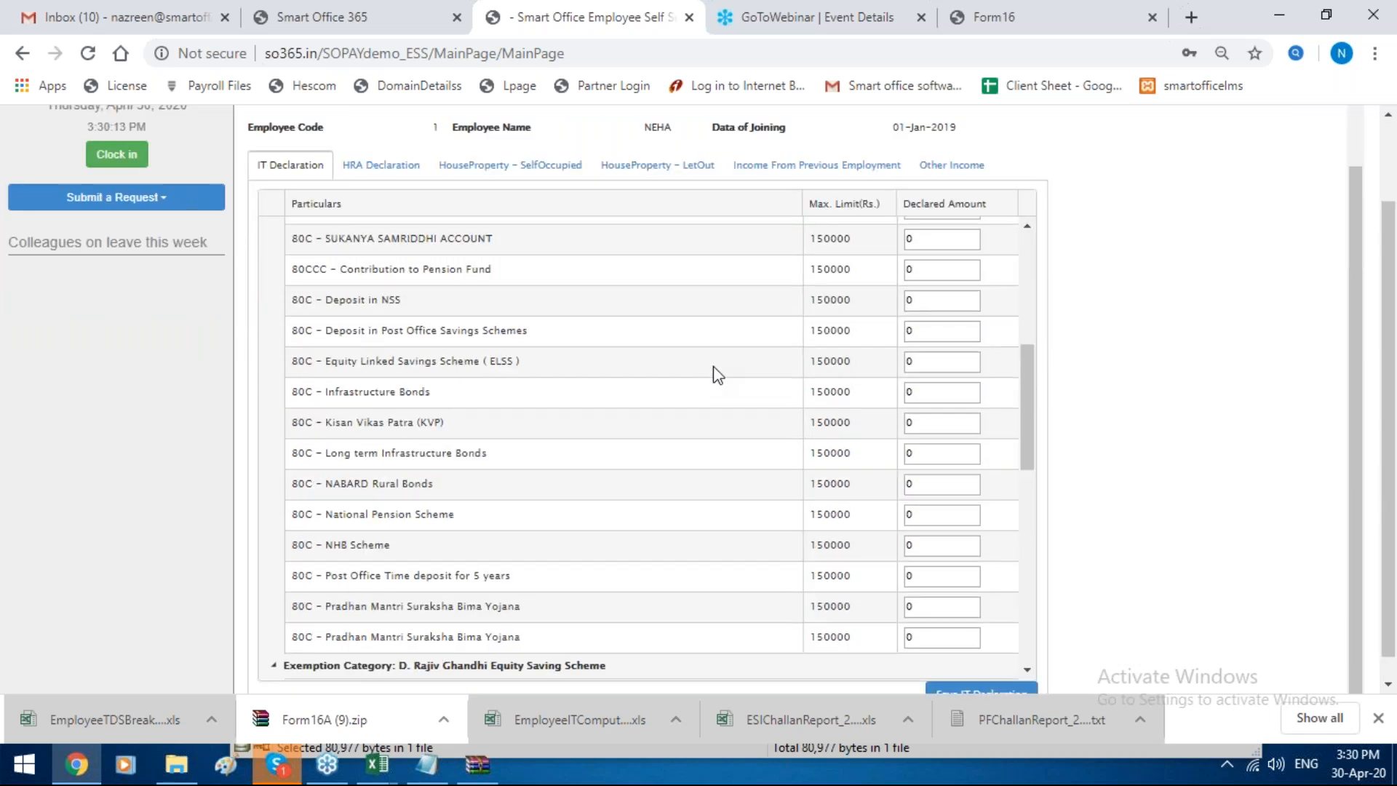
pyautogui.scroll(10, 714, 375)
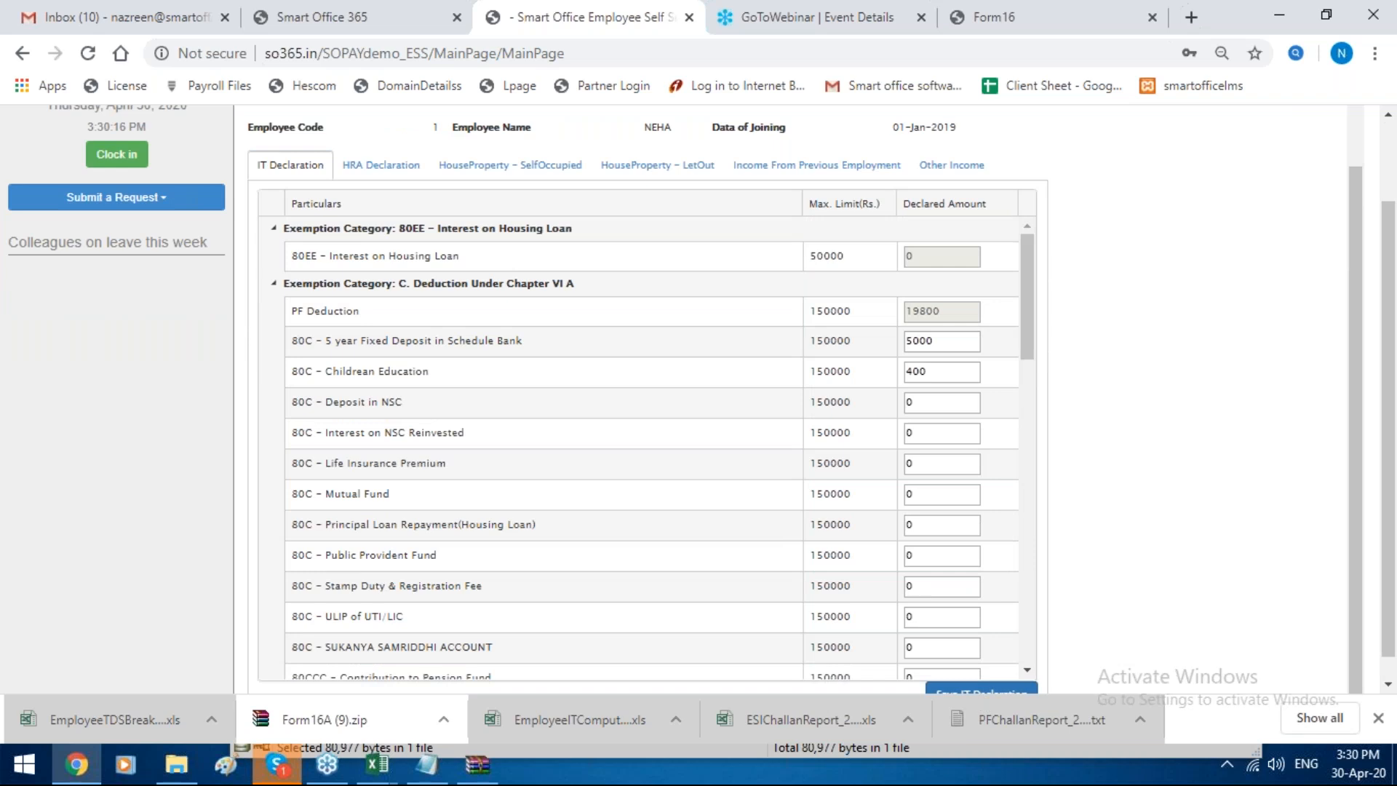
pyautogui.scroll(-8, 894, 469)
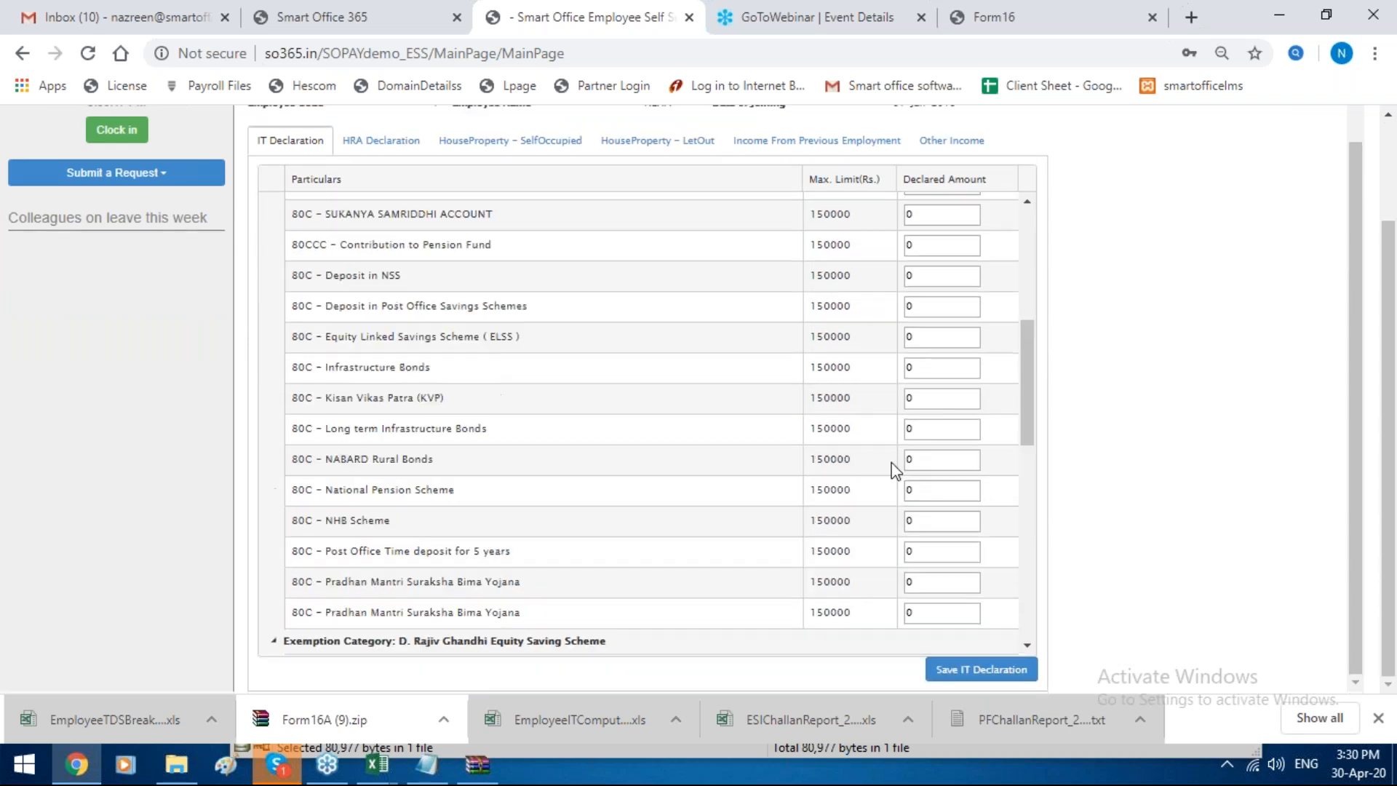
pyautogui.scroll(8, 895, 470)
# Step: Set the declared amount for 80C children's education to 500 and save the IT declaration
pyautogui.moveTo(931, 347); pyautogui.dragTo(913, 347)
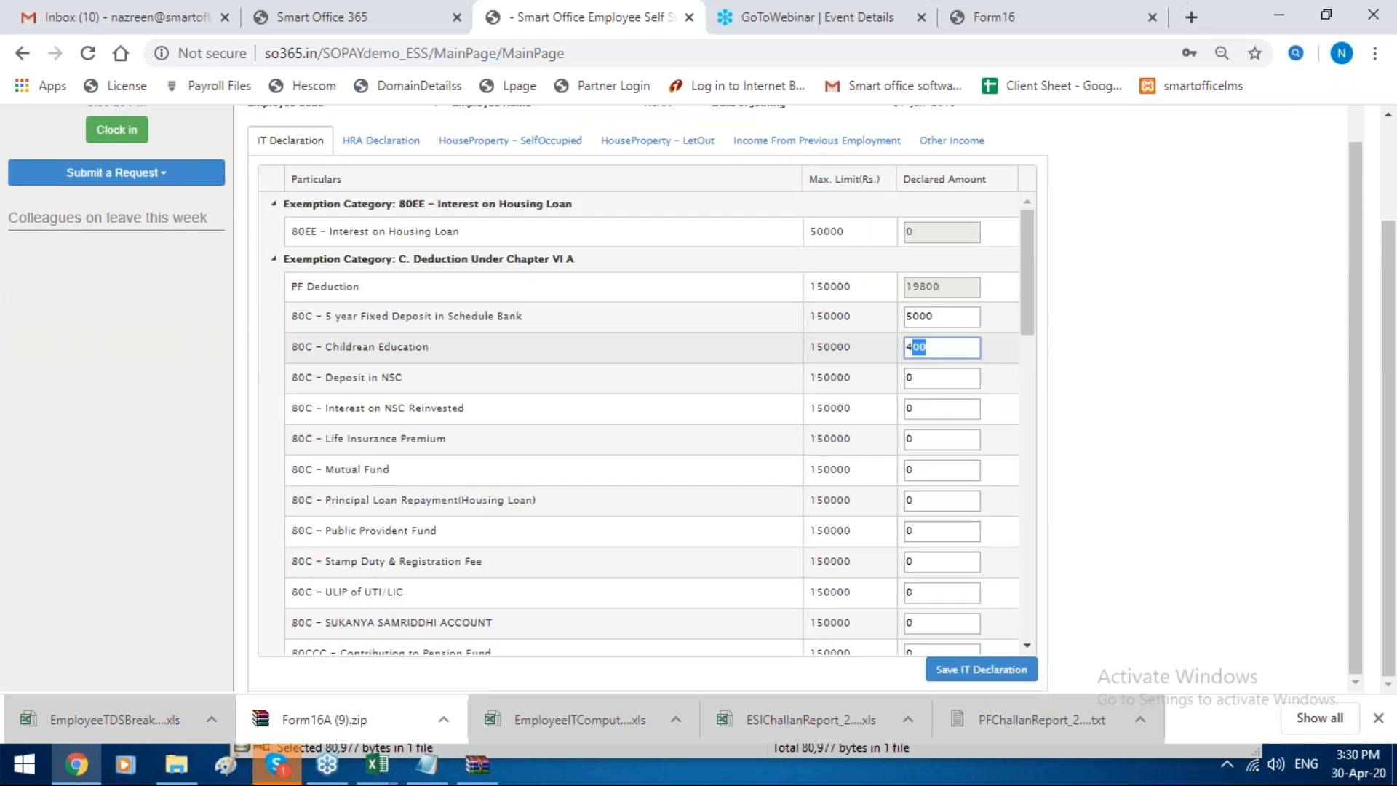
pyautogui.press('BackSpace')
pyautogui.press('BackSpace')
pyautogui.write('500')
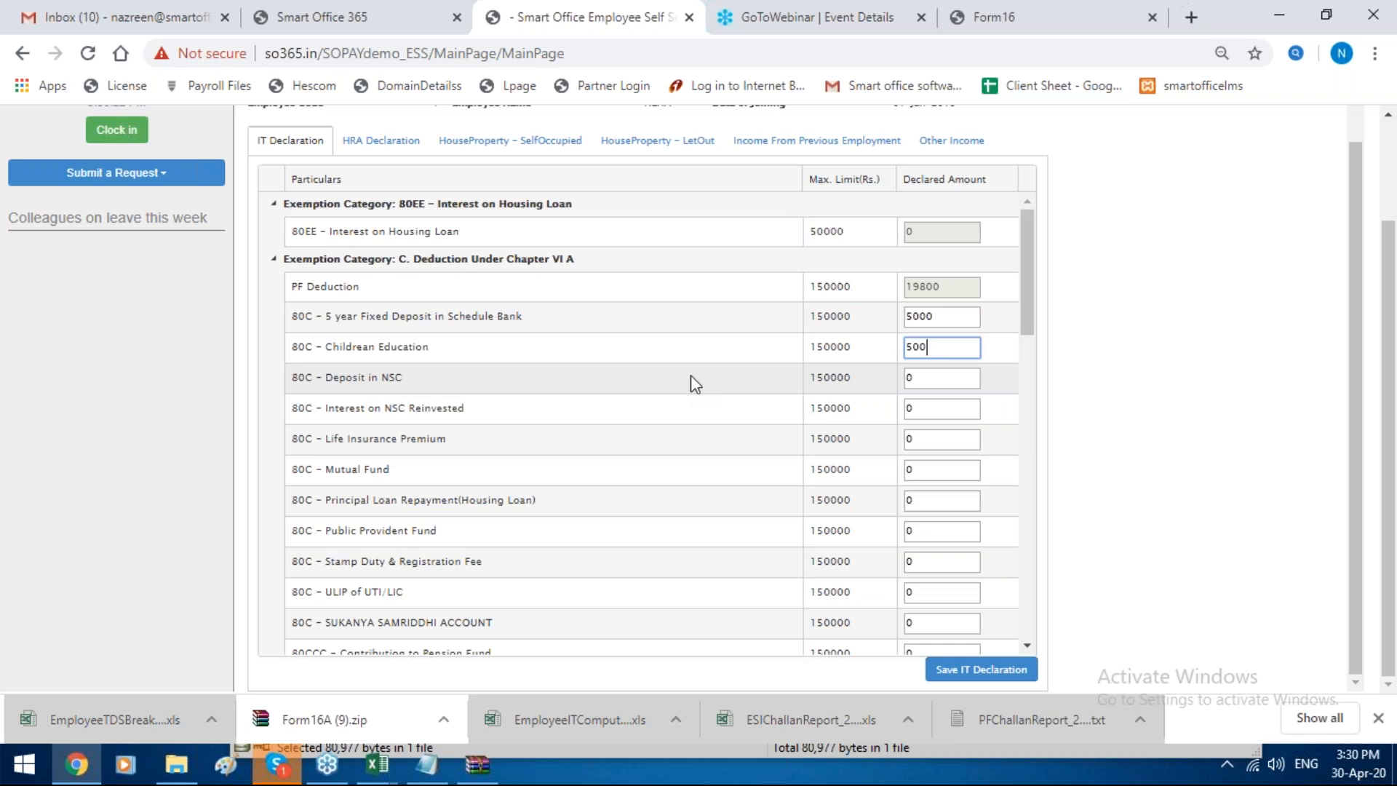
pyautogui.click(987, 669)
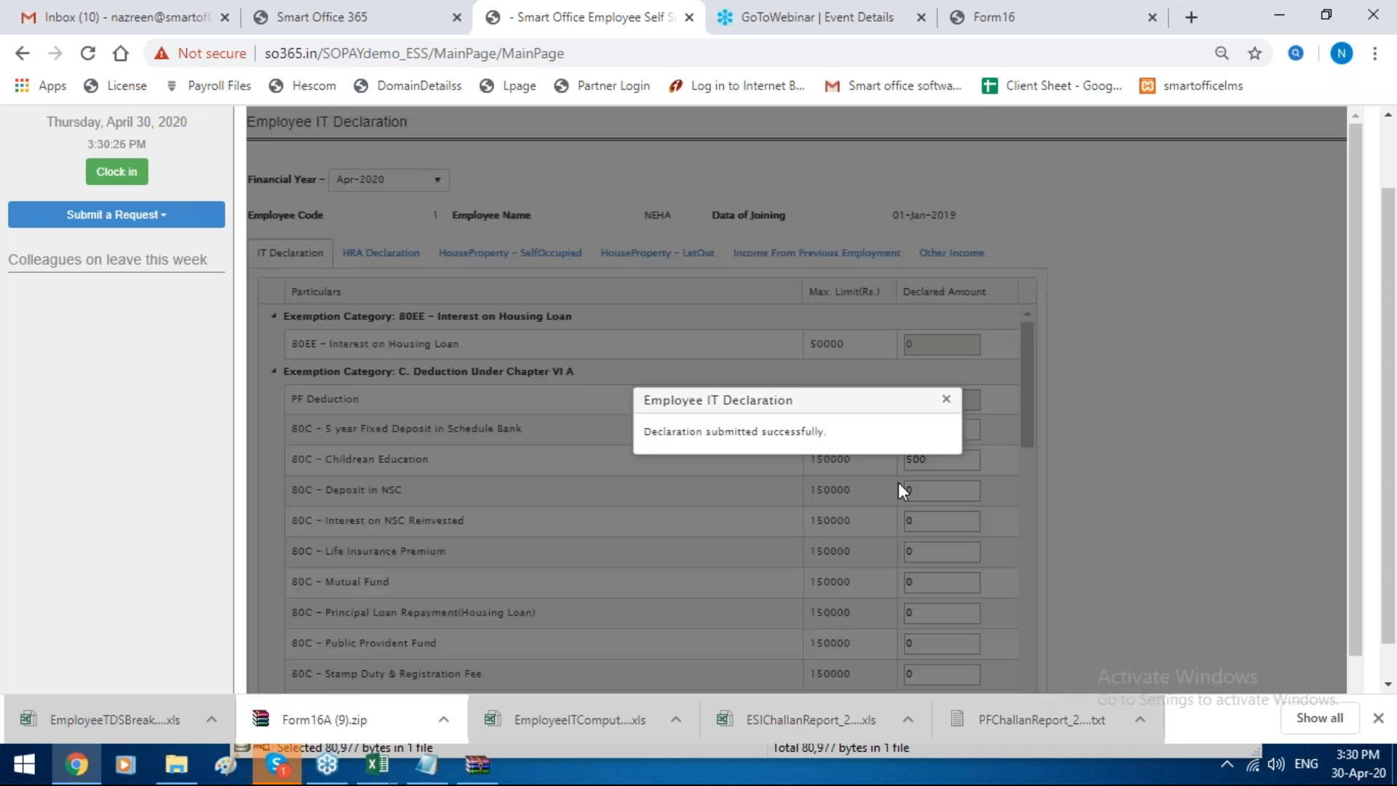
pyautogui.click(945, 401)
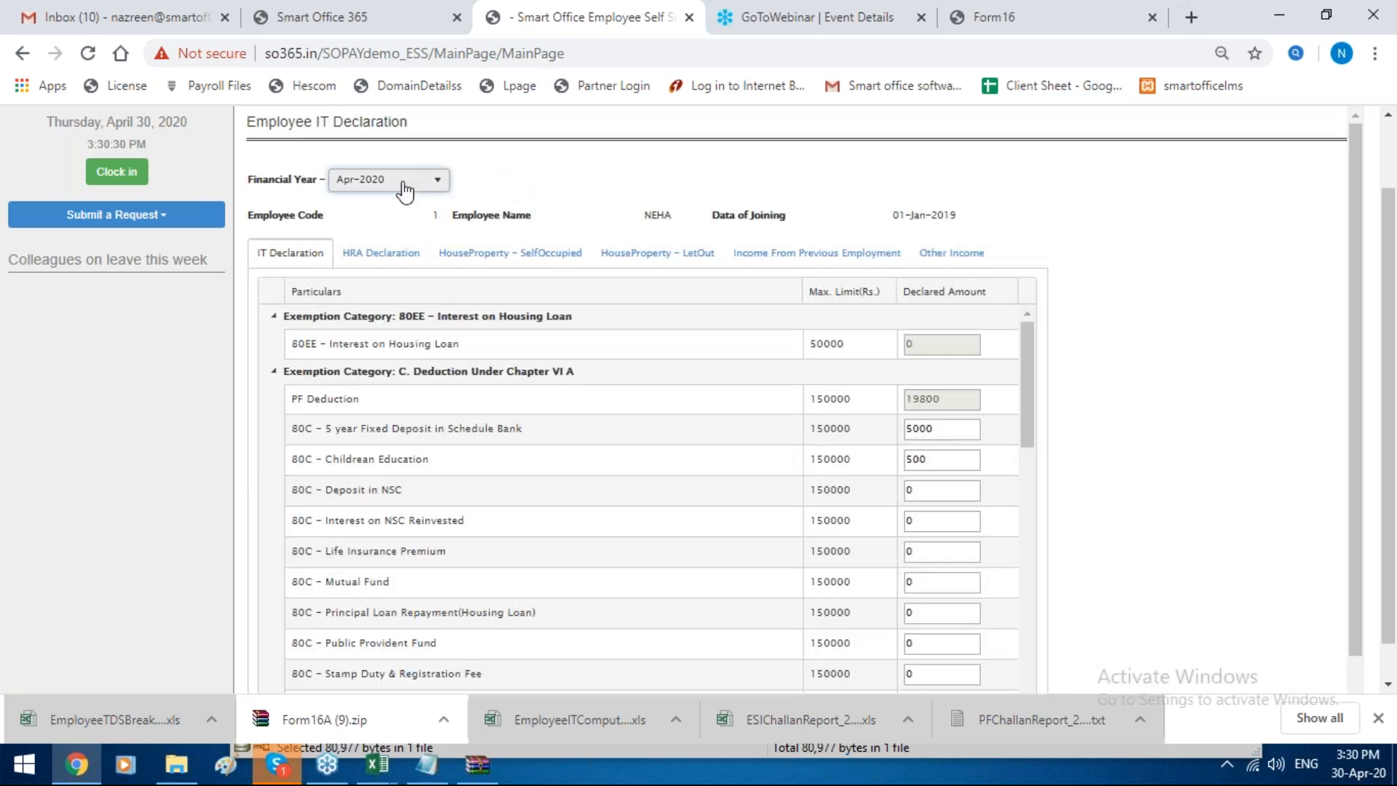
# Step: Switch the IT declaration to financial year Apr-2019 and view its HRA, house property and previous employment income sections
pyautogui.click(404, 190)
pyautogui.click(407, 227)
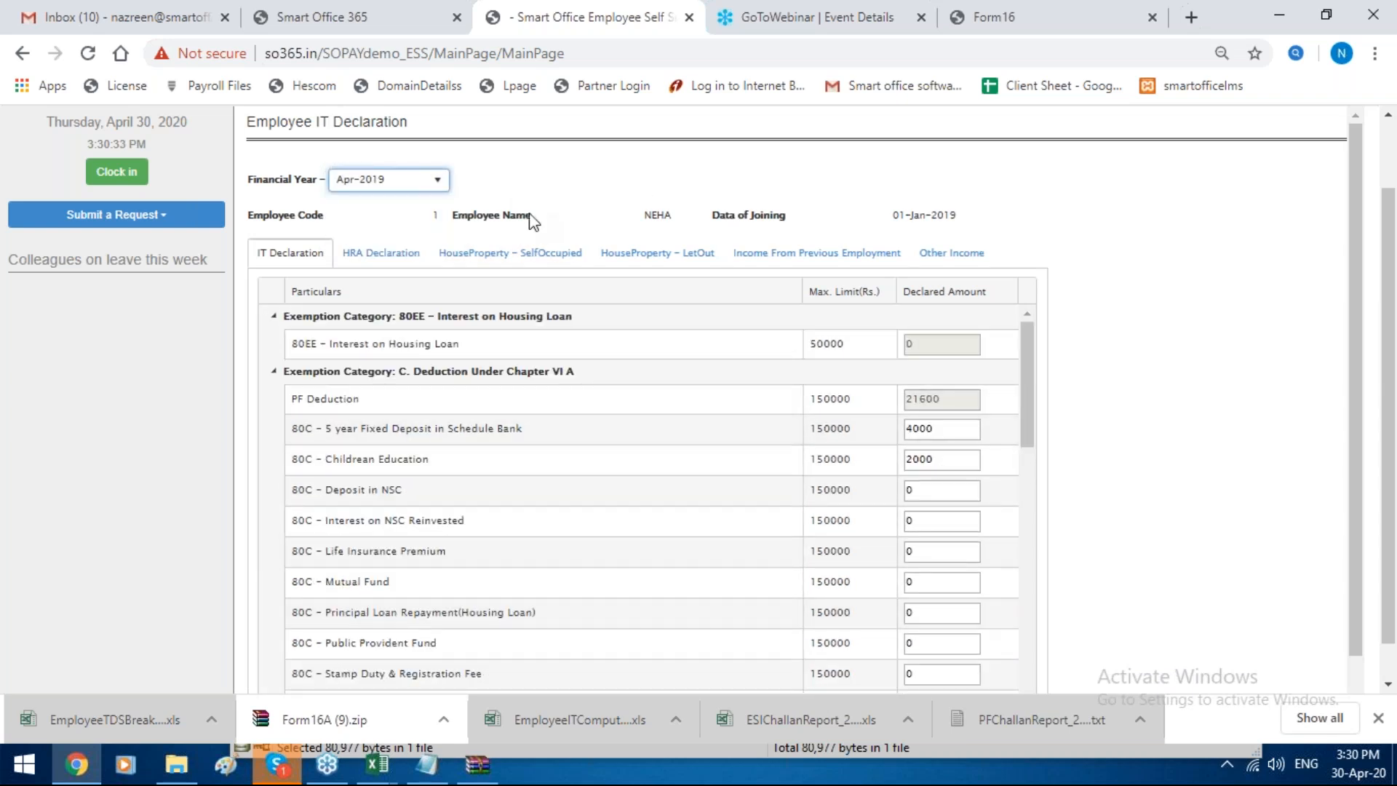
pyautogui.click(376, 251)
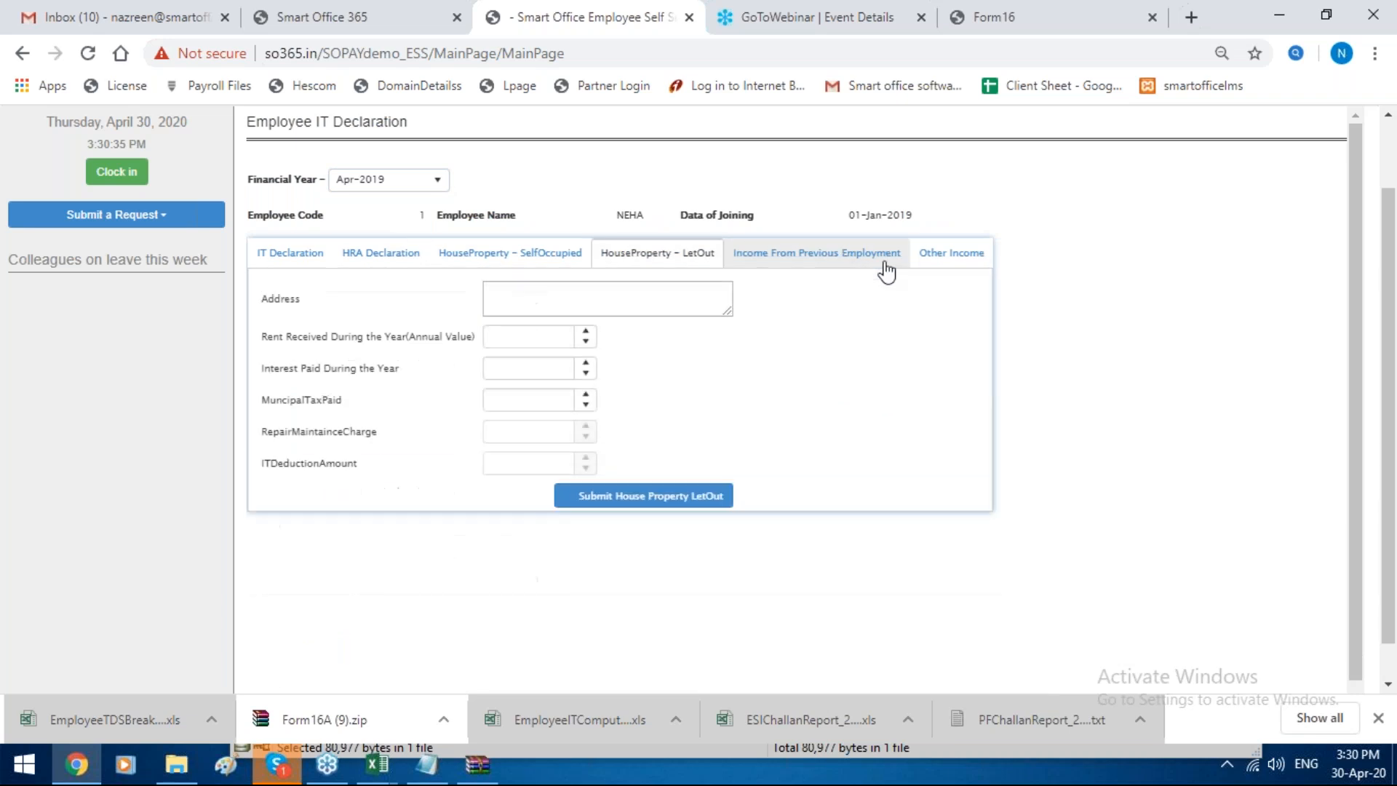
pyautogui.click(873, 255)
# Step: Open the Employee FBP Declaration for financial year Apr-2019 and select the Medical head's annual declared amount
pyautogui.click(566, 162)
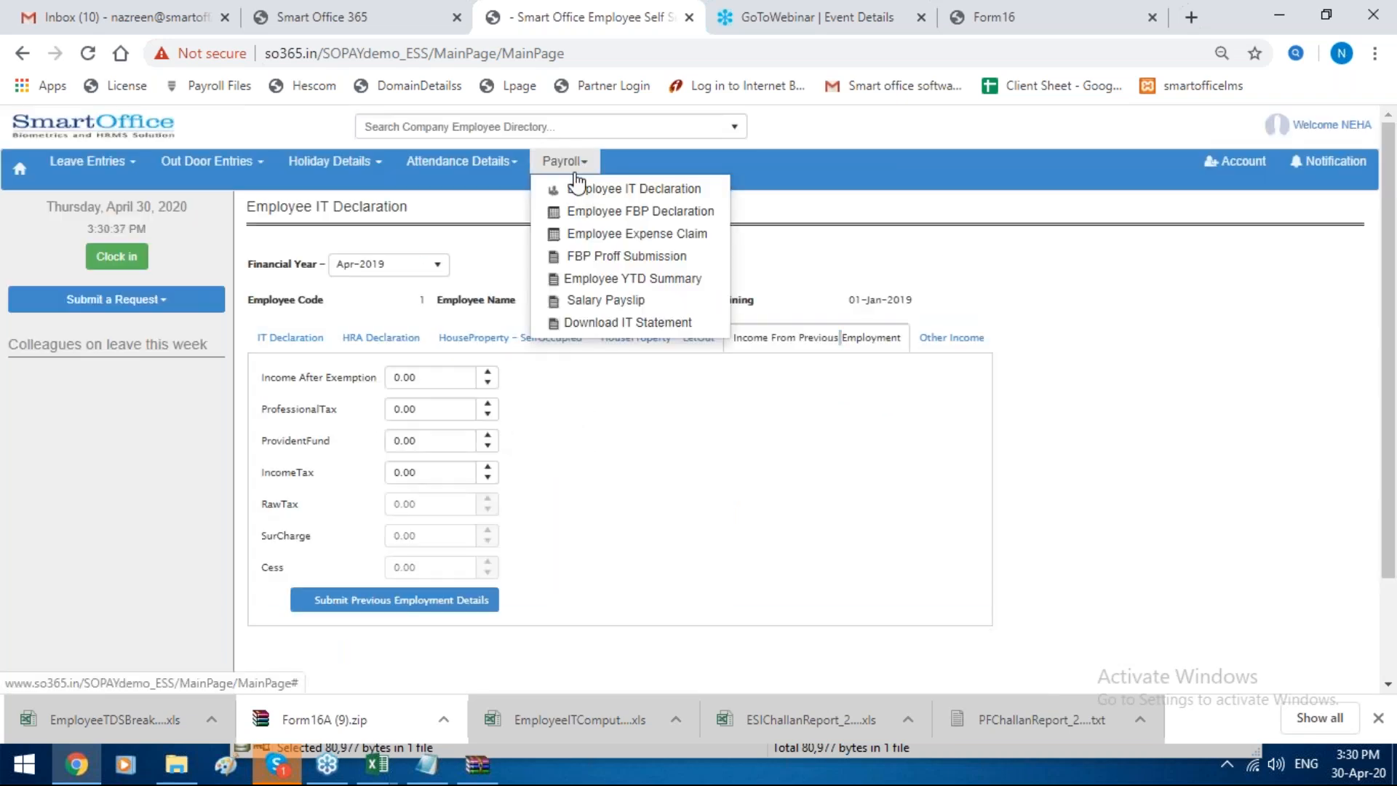
pyautogui.click(577, 219)
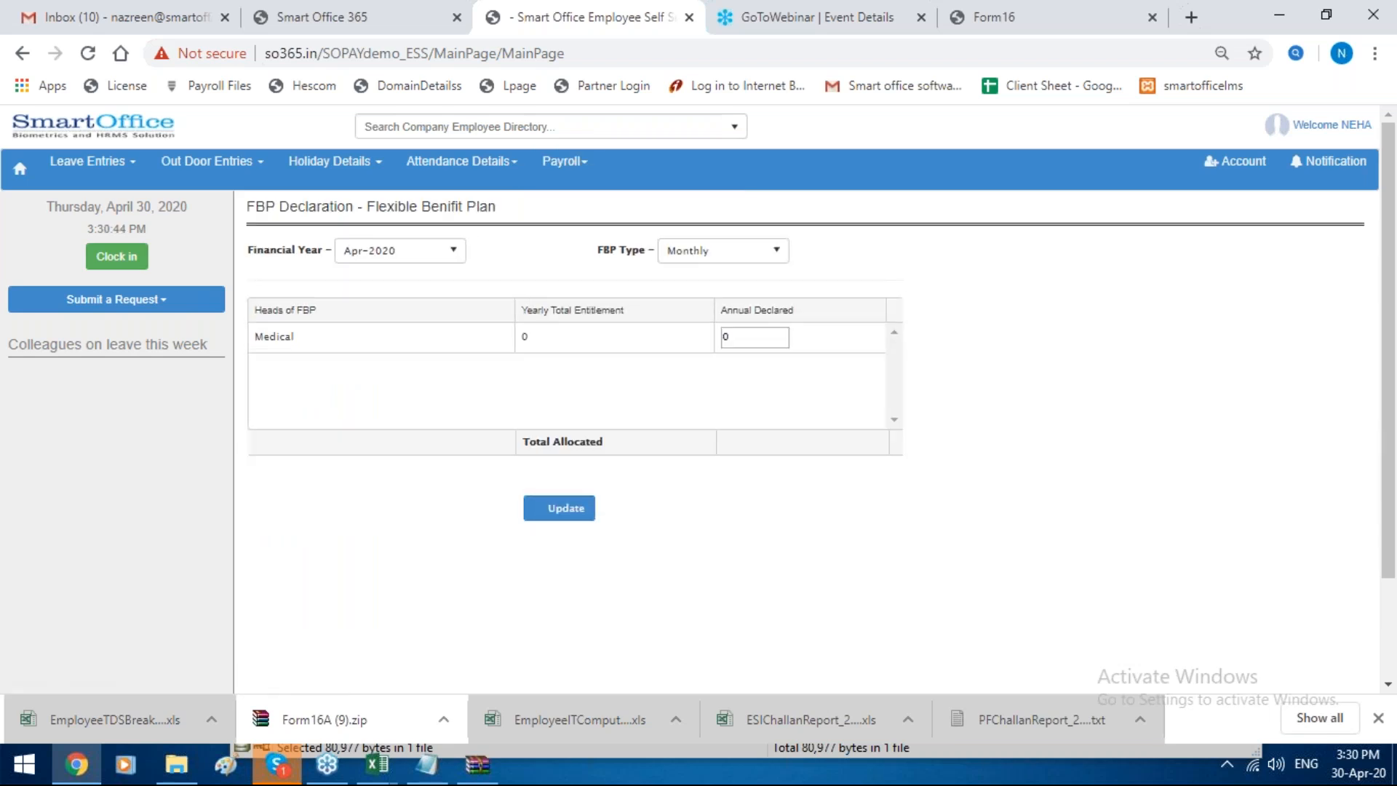
pyautogui.click(370, 251)
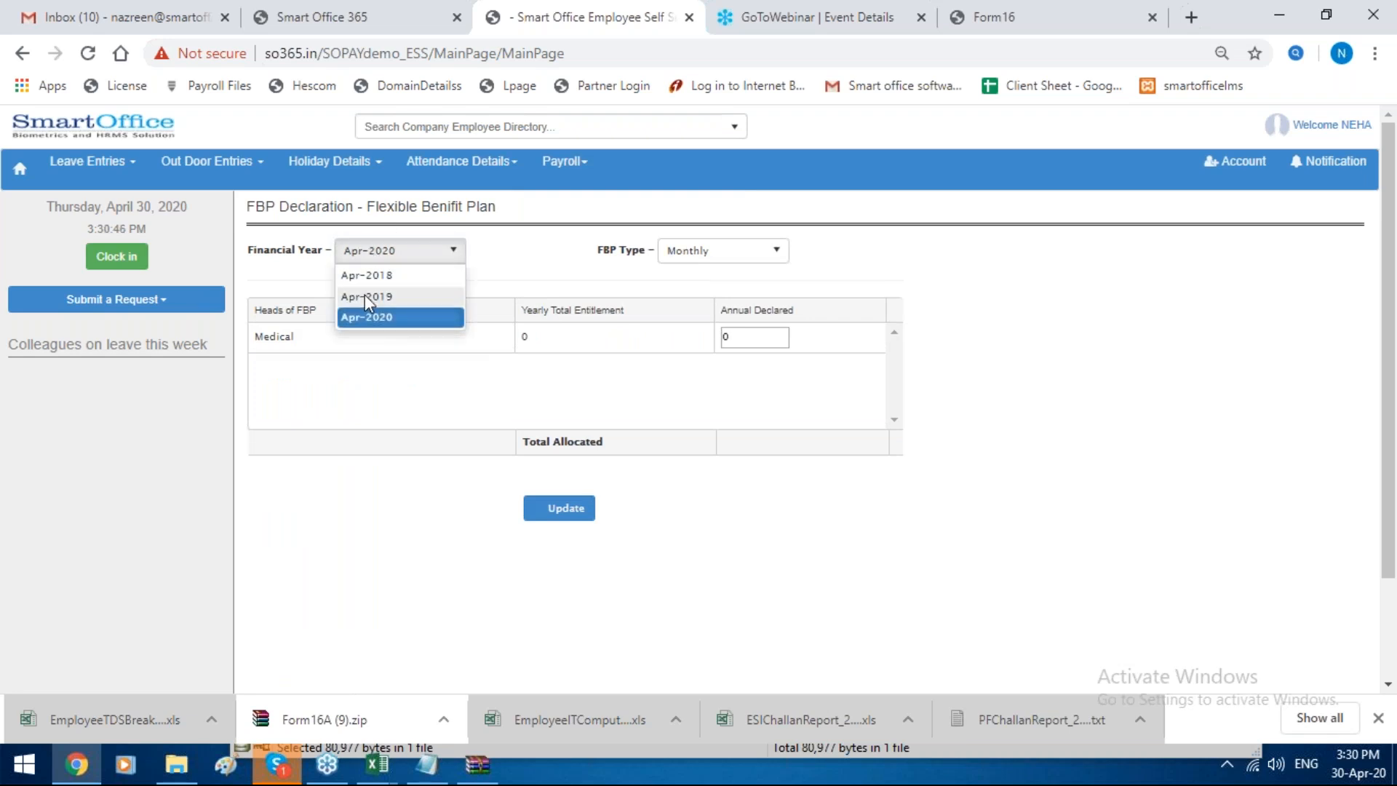
pyautogui.click(364, 294)
pyautogui.click(749, 336)
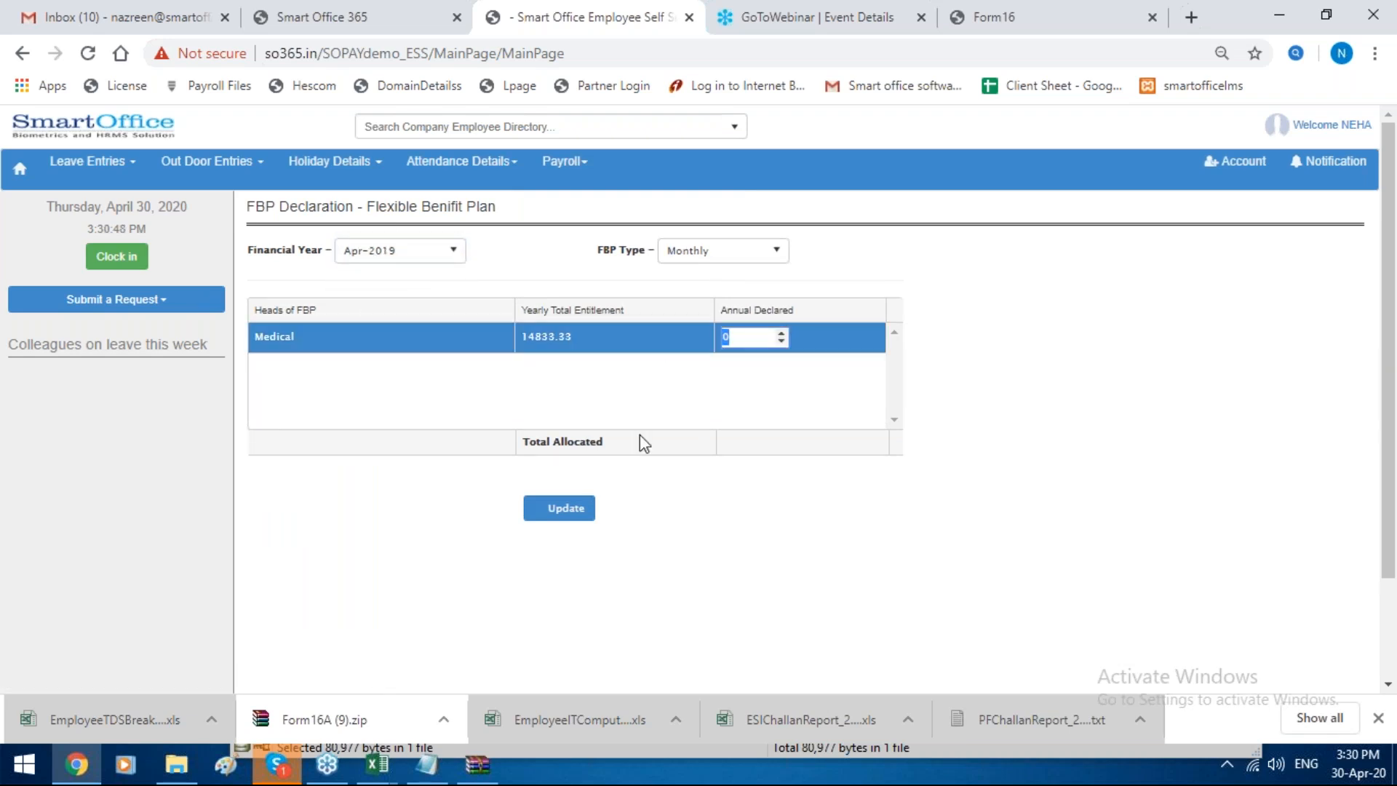
# Step: Open the FBP proof submission page, choose LTA reimbursement, and look over its claim list and new claim fields
pyautogui.click(567, 161)
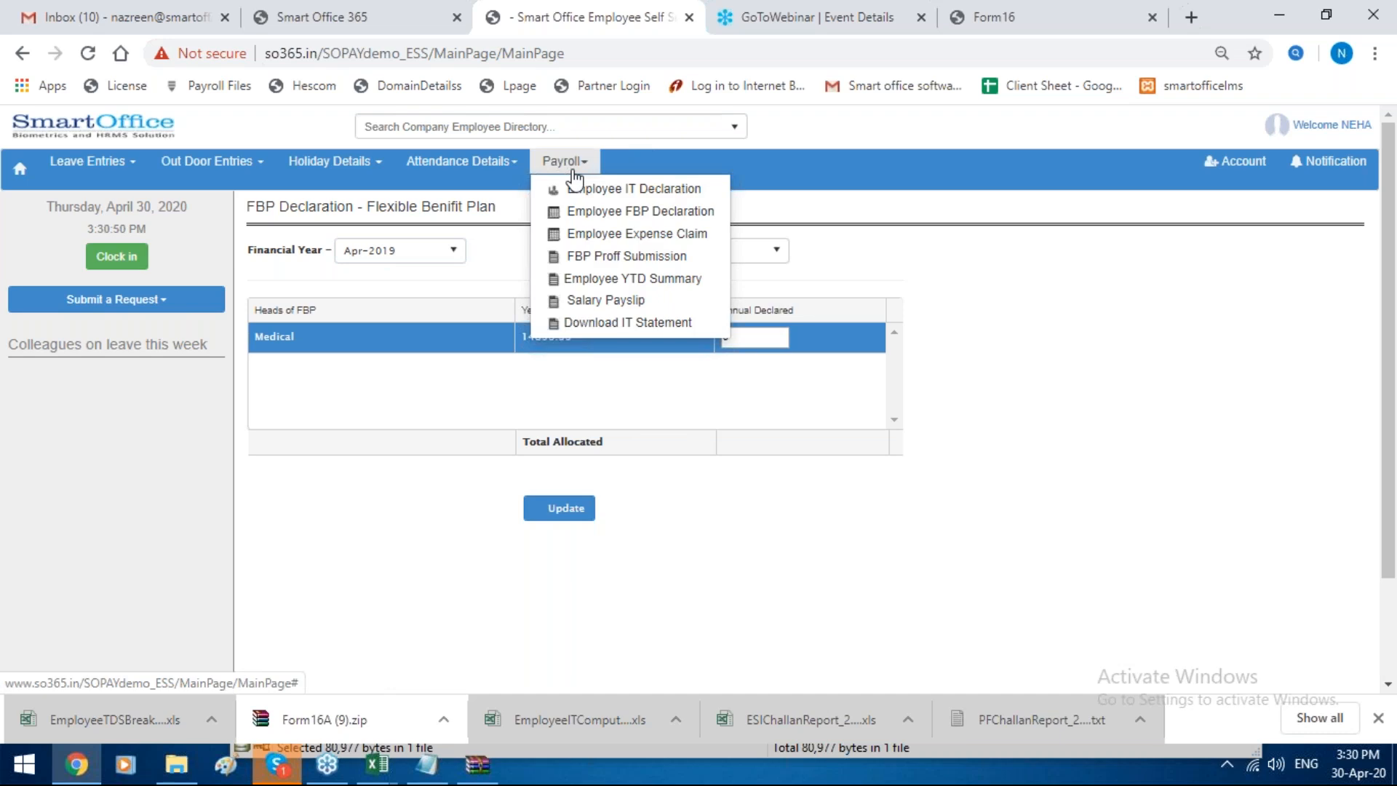
pyautogui.click(570, 258)
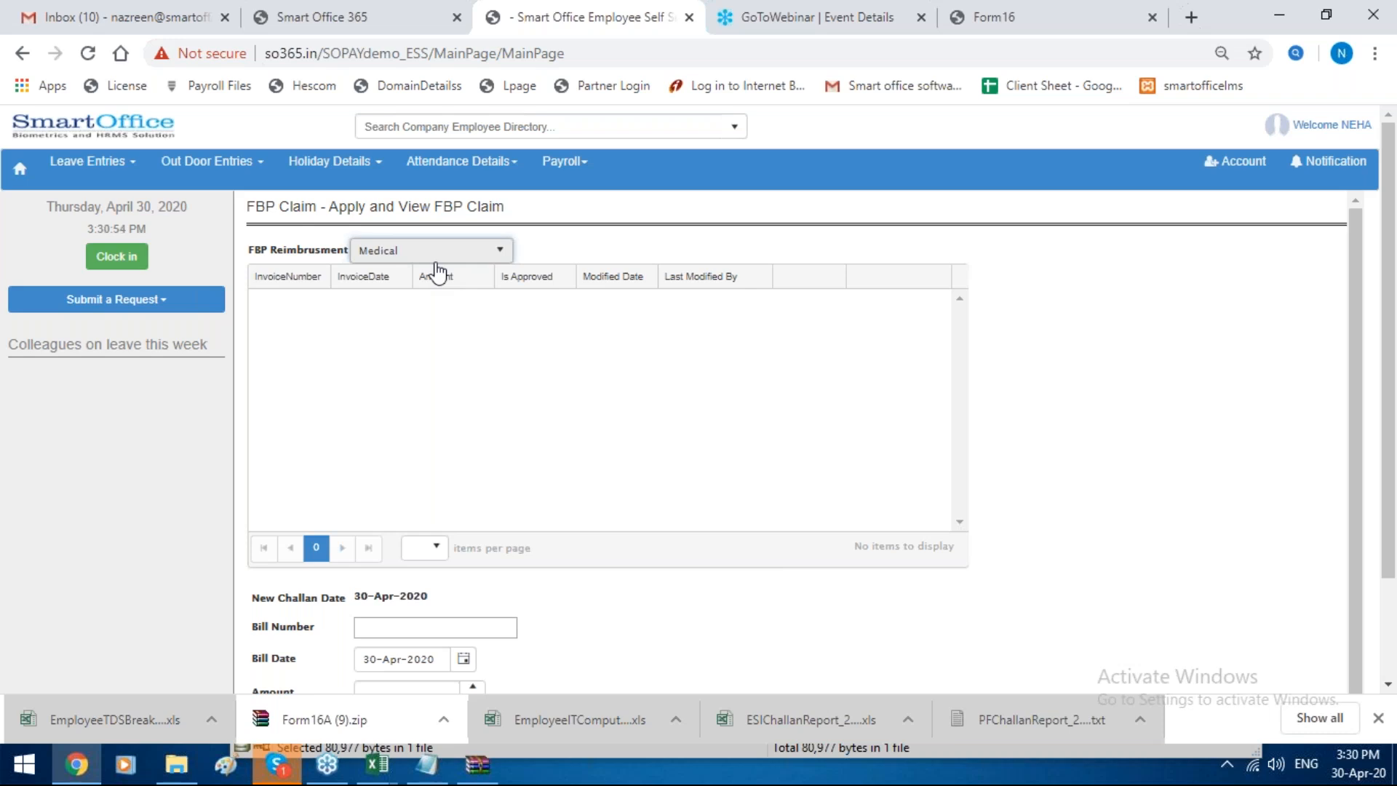
pyautogui.click(435, 254)
pyautogui.click(434, 303)
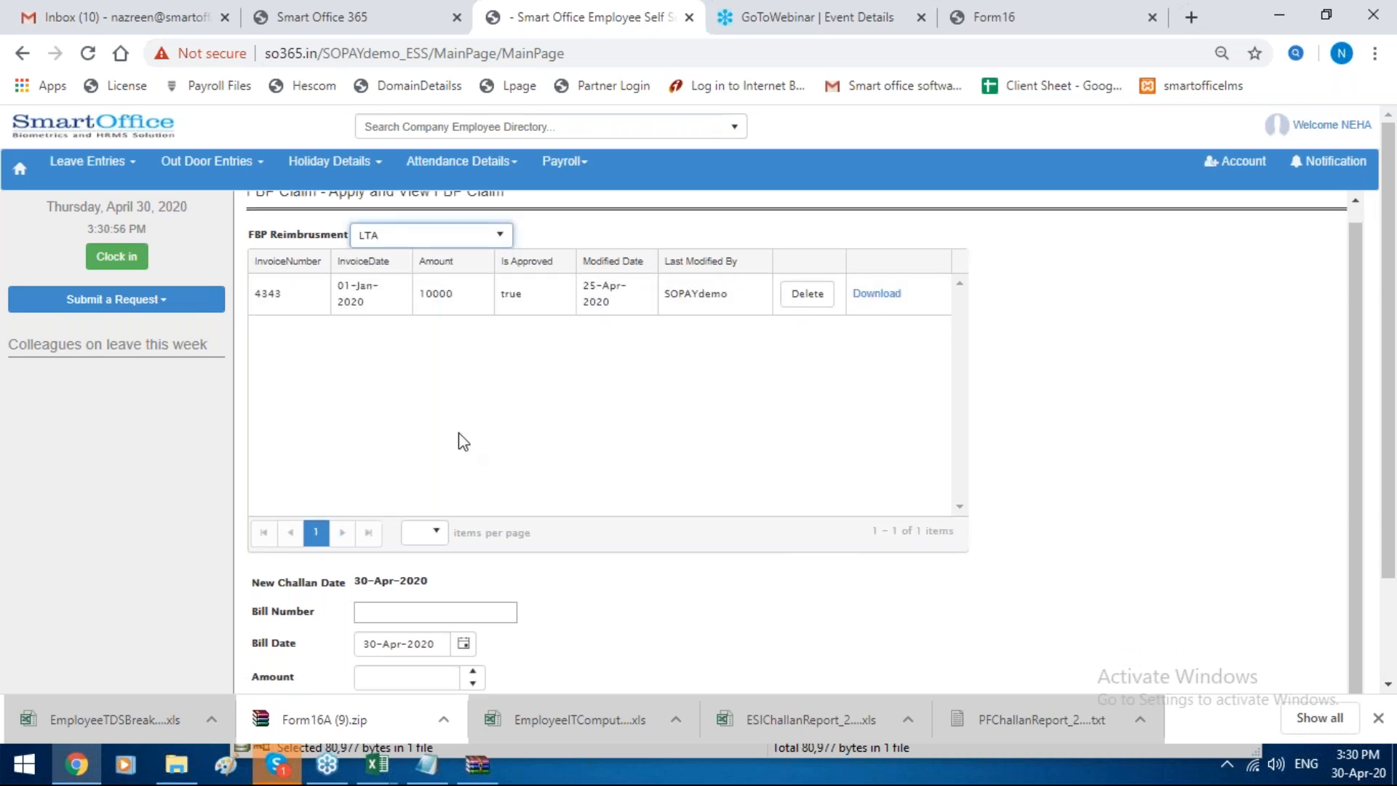
pyautogui.scroll(-2, 459, 440)
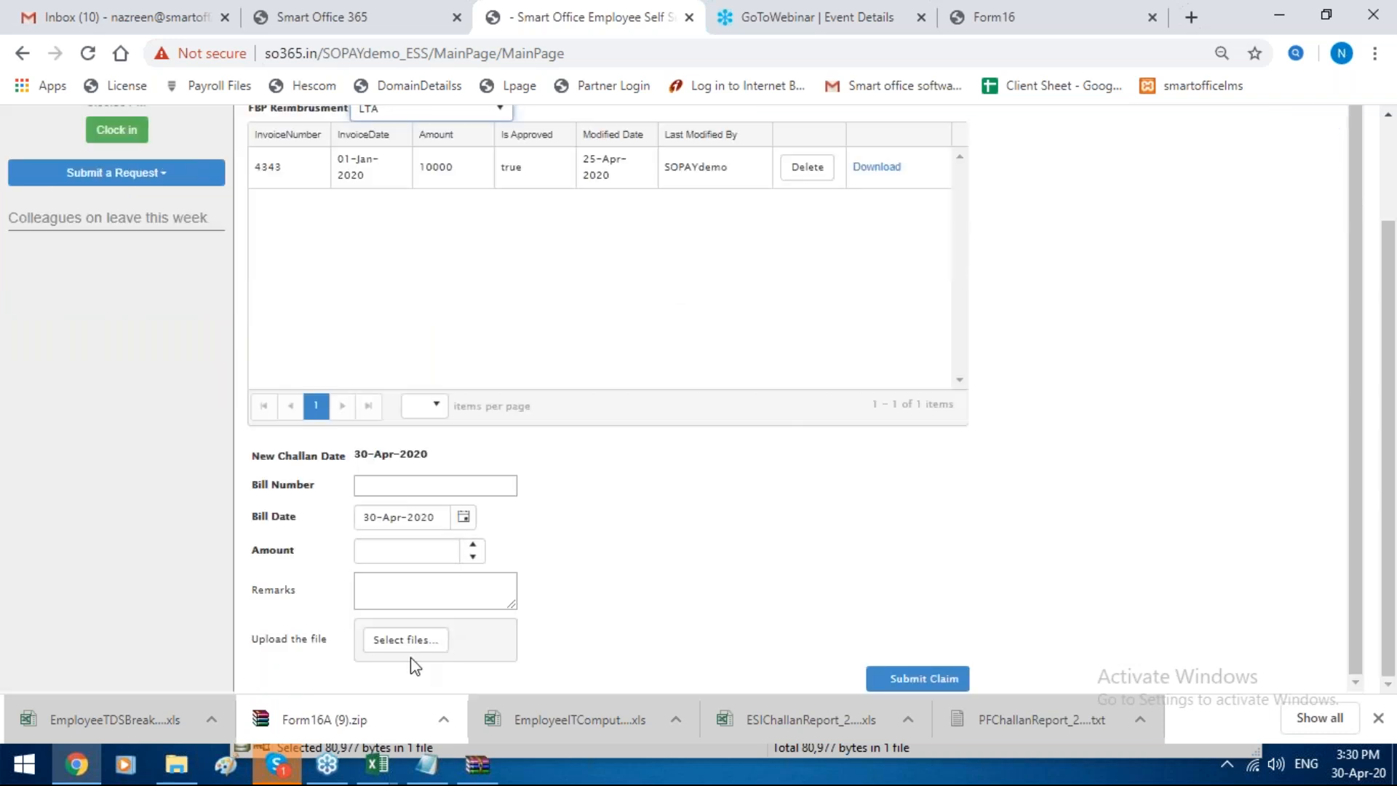
pyautogui.scroll(1, 679, 220)
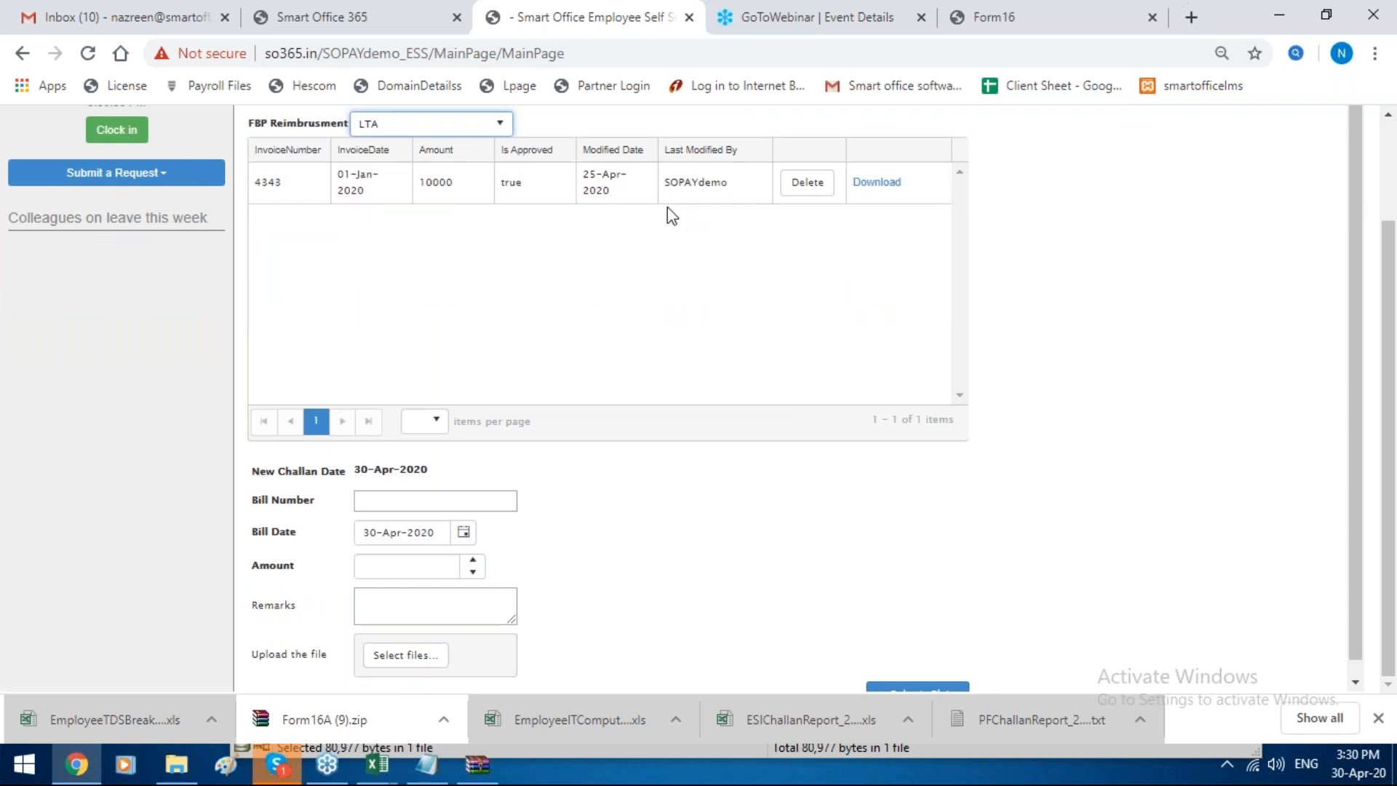
pyautogui.scroll(2, 666, 206)
# Step: View the Employee YTD Summary for financial year Apr-2019, covering the earning and deduction heads
pyautogui.click(564, 160)
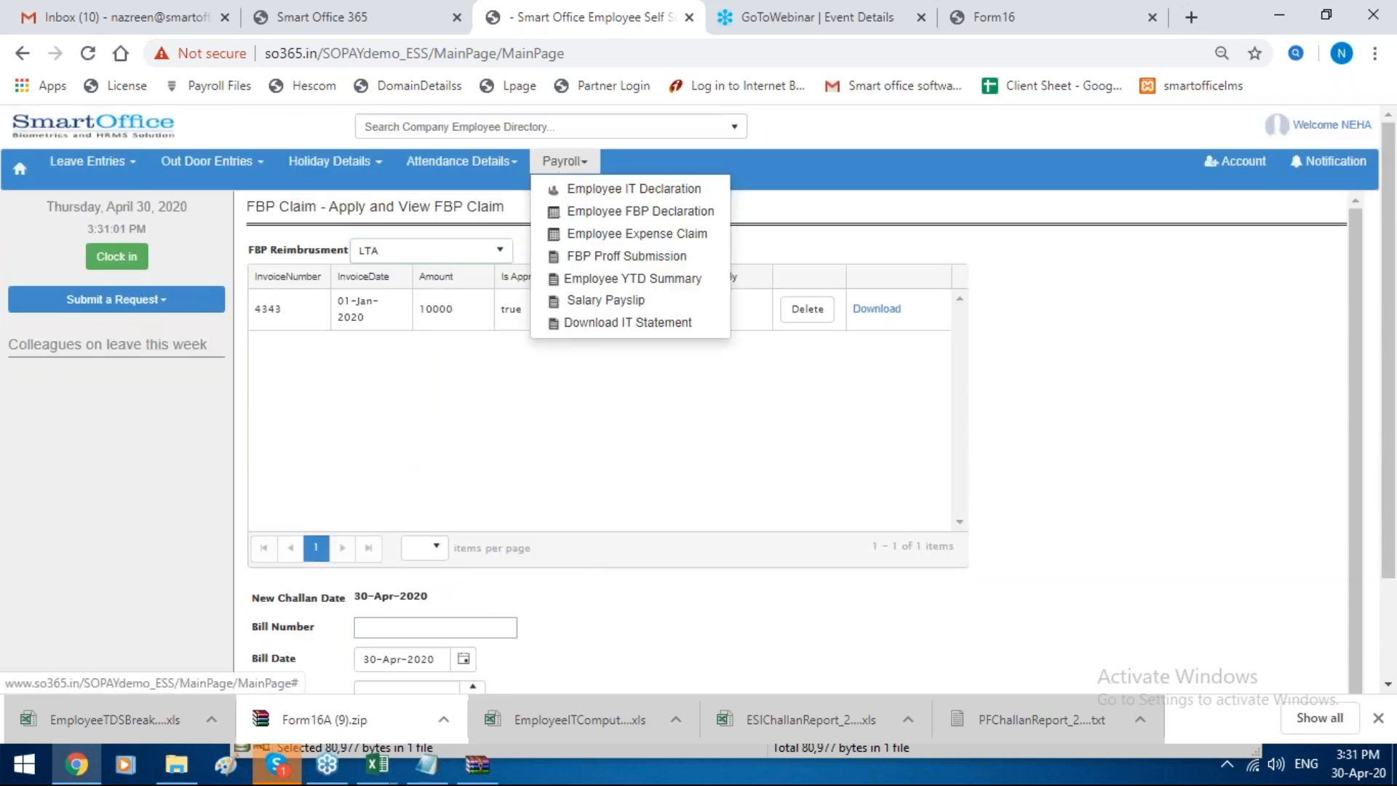
pyautogui.click(590, 279)
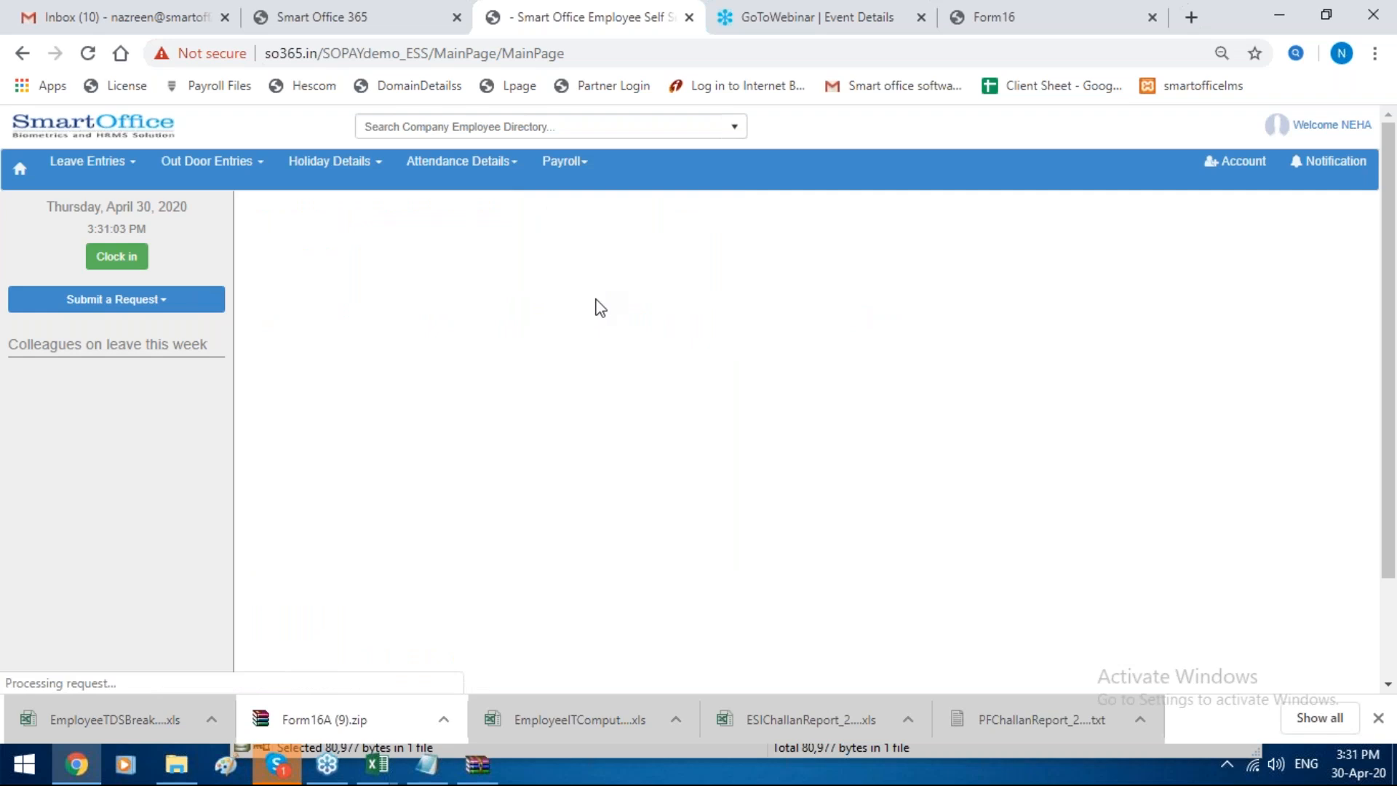
pyautogui.click(422, 249)
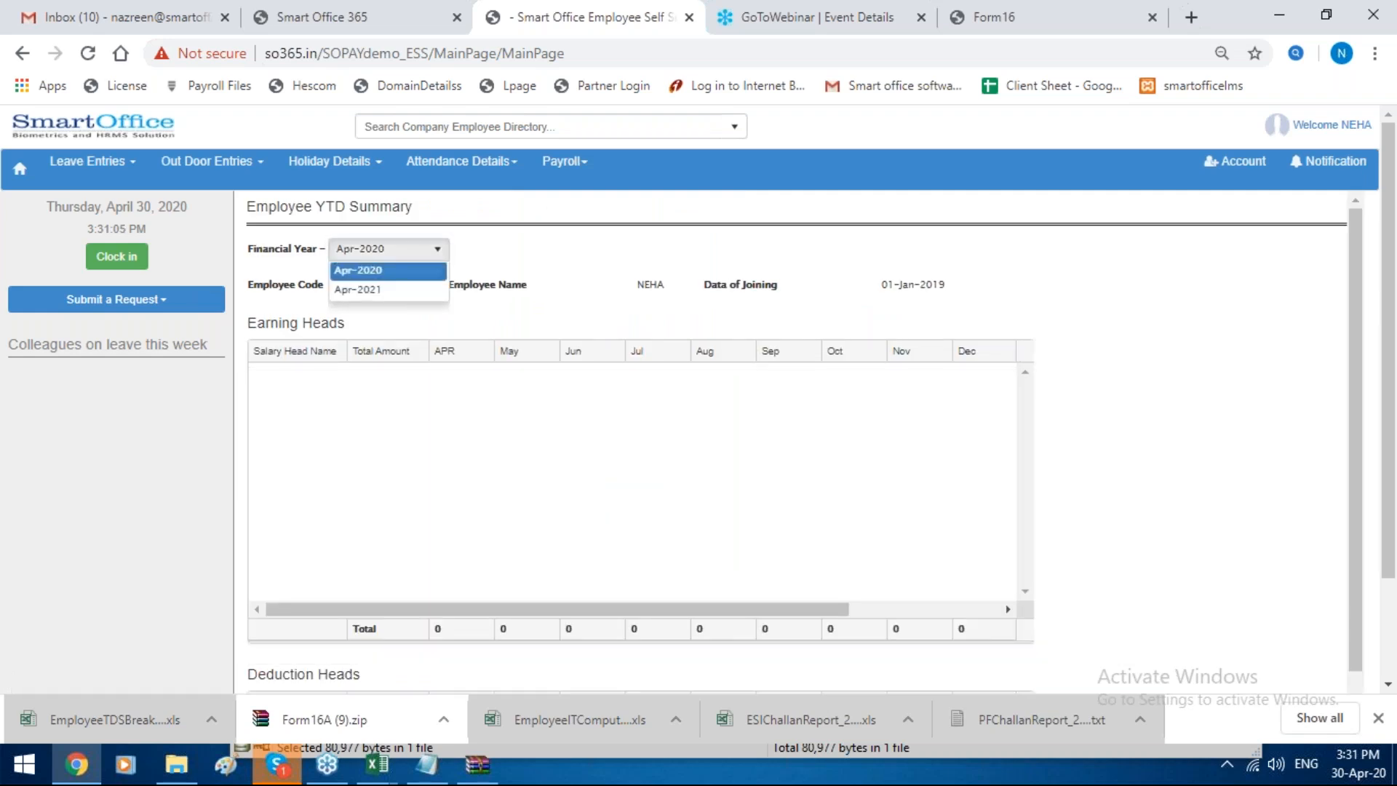
pyautogui.click(405, 297)
pyautogui.scroll(-2, 596, 338)
pyautogui.scroll(1, 598, 337)
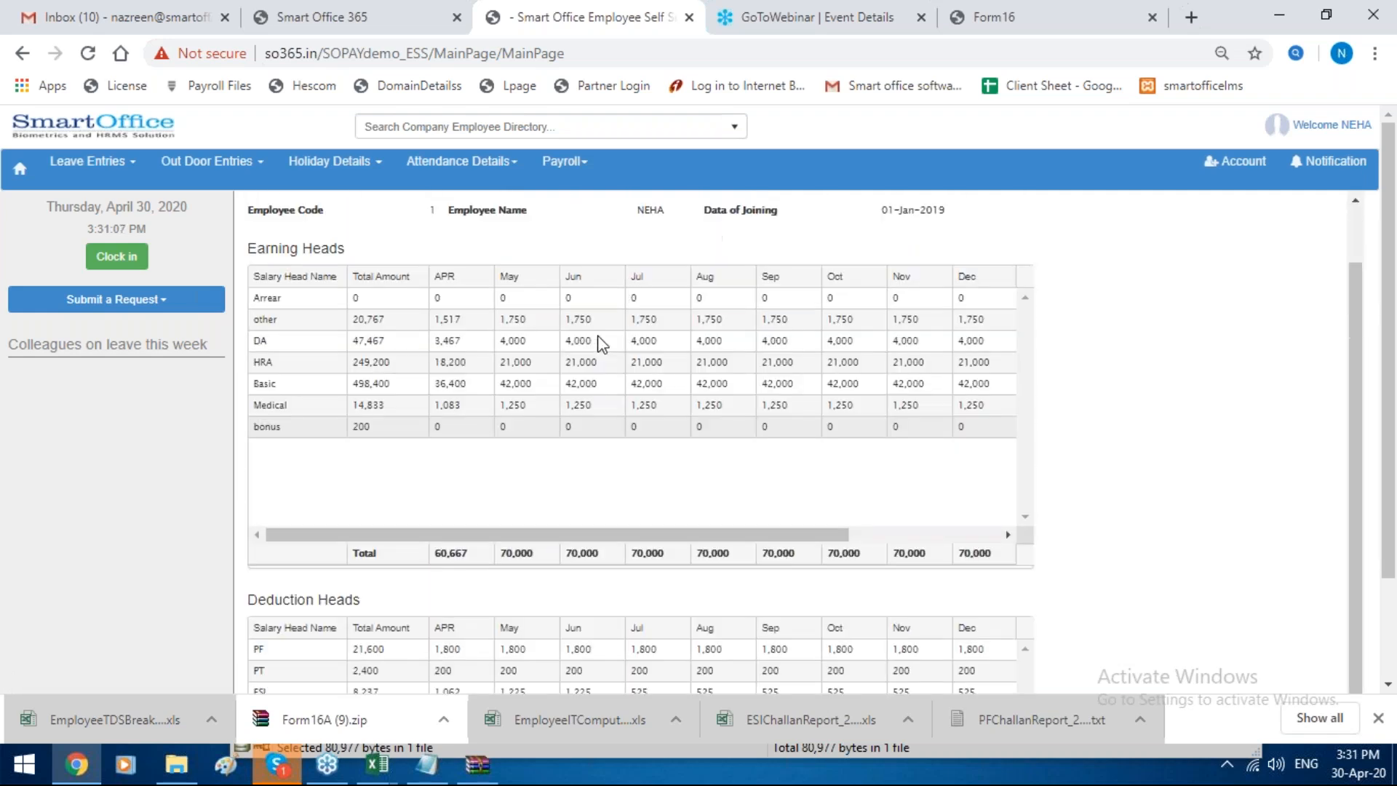
pyautogui.scroll(1, 601, 343)
# Step: Generate the Employee IT Statement for year Apr-2019 and open the downloaded PDF
pyautogui.click(550, 166)
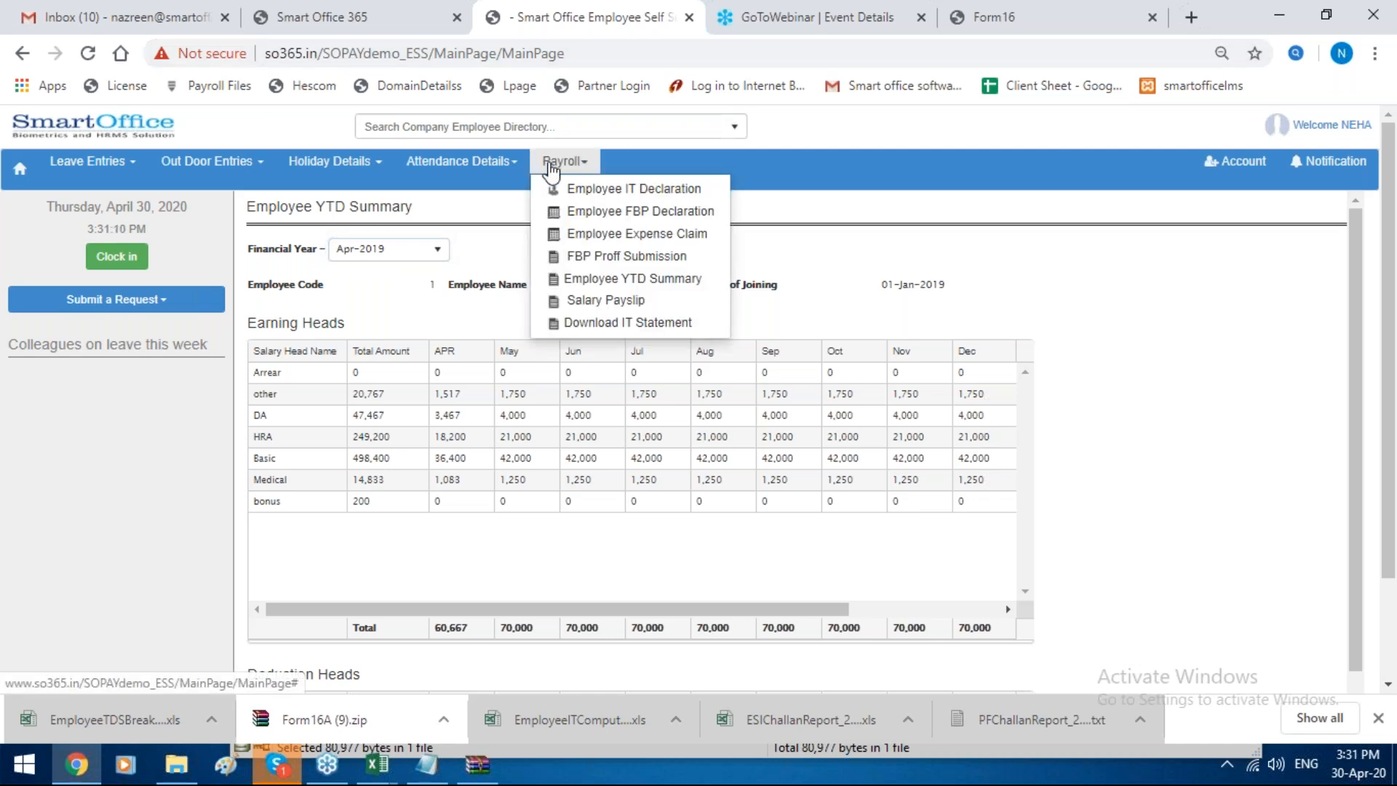
pyautogui.click(582, 322)
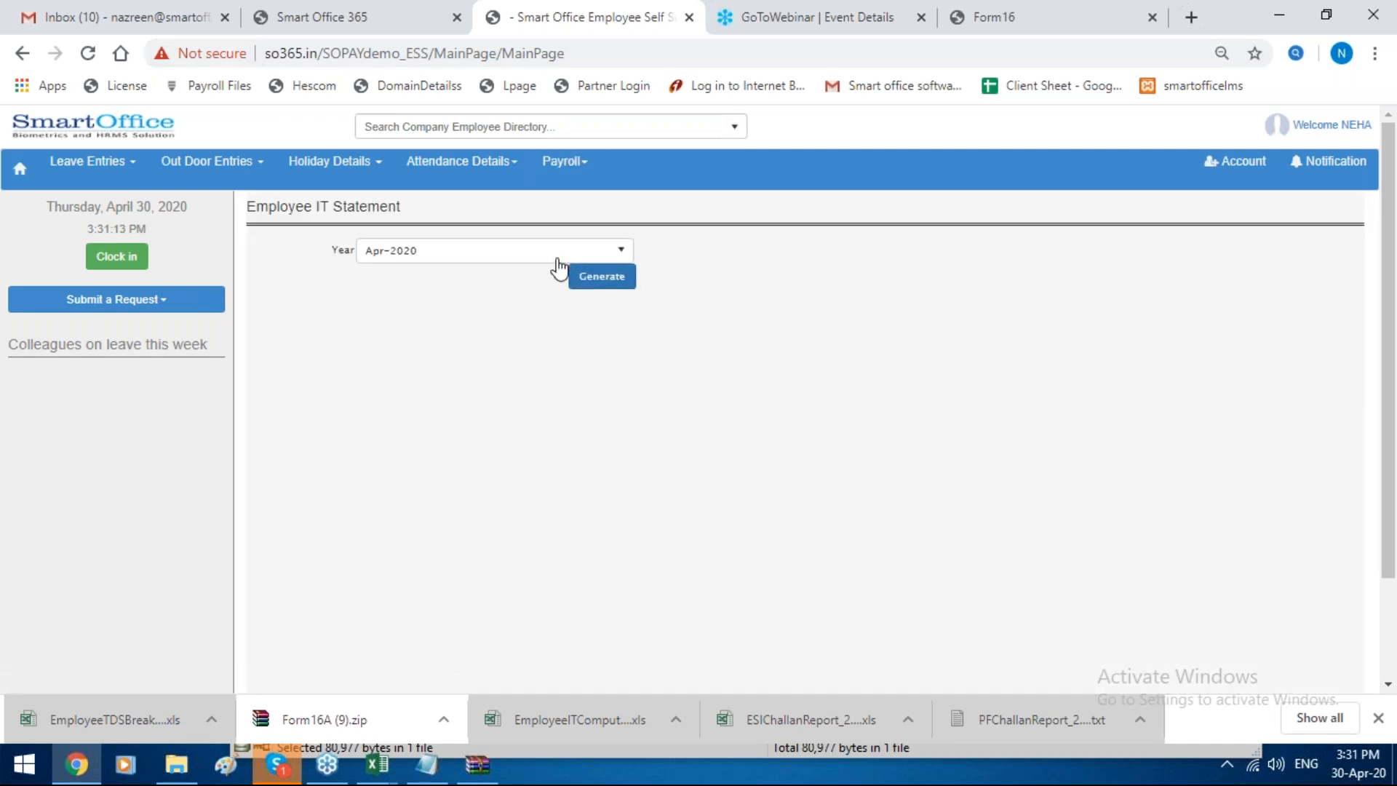
pyautogui.click(557, 255)
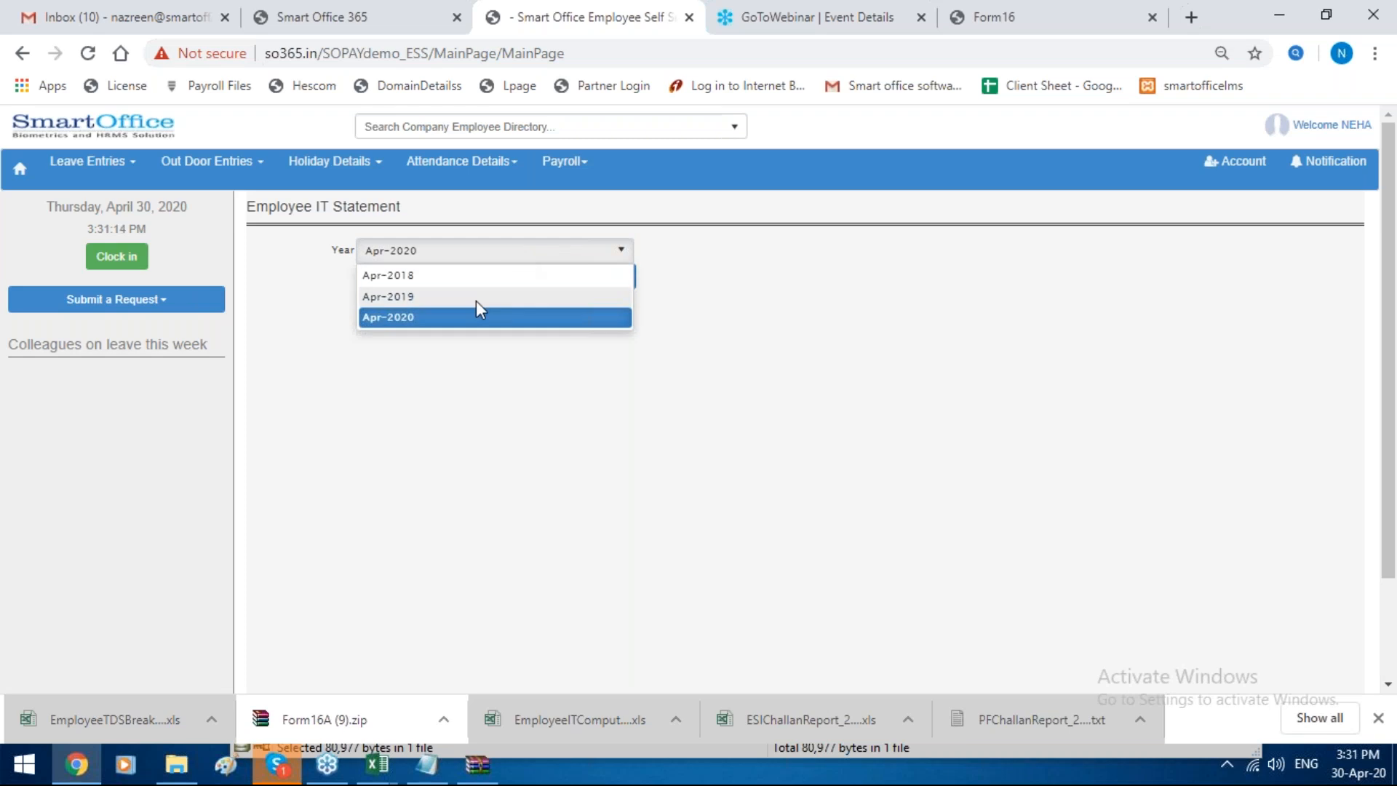
pyautogui.click(477, 297)
pyautogui.click(593, 277)
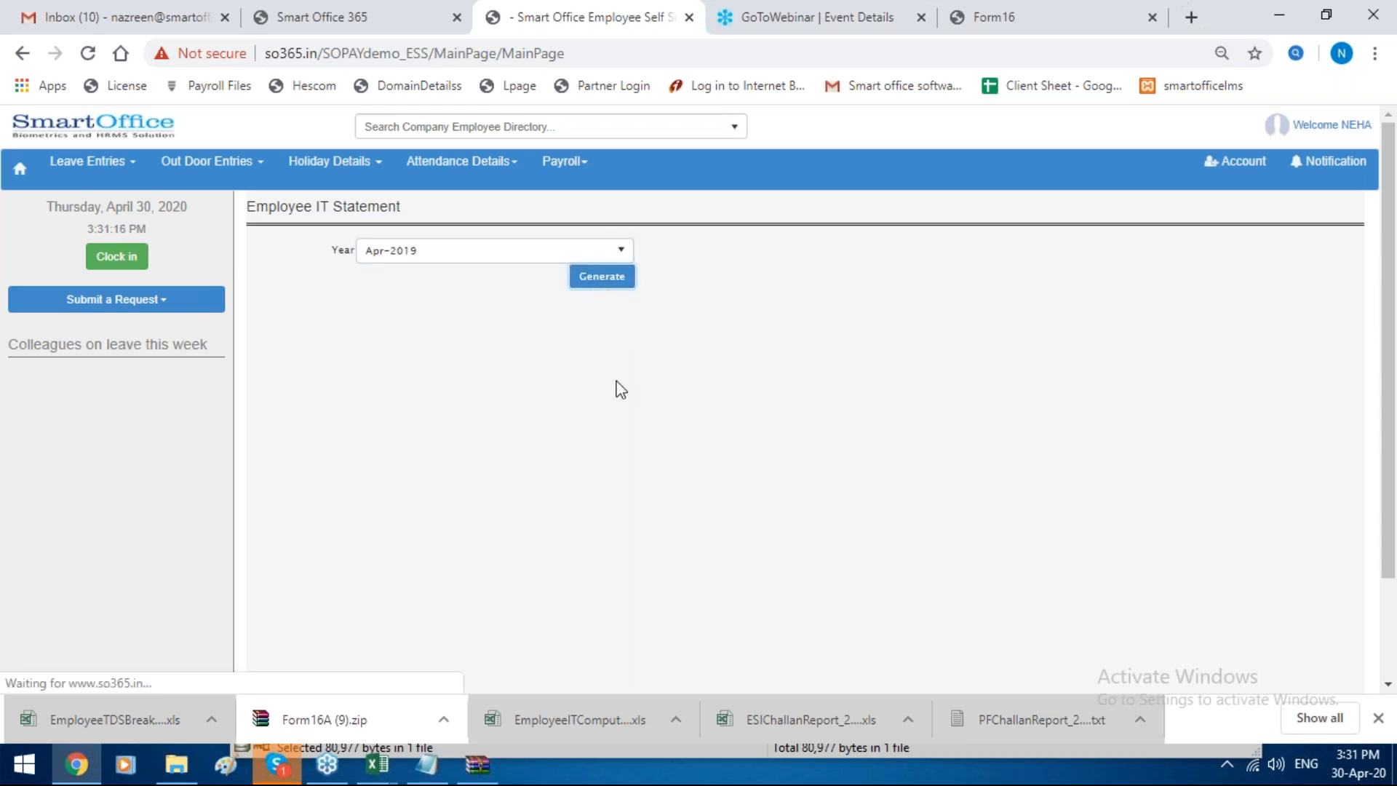
pyautogui.scroll(-2, 616, 383)
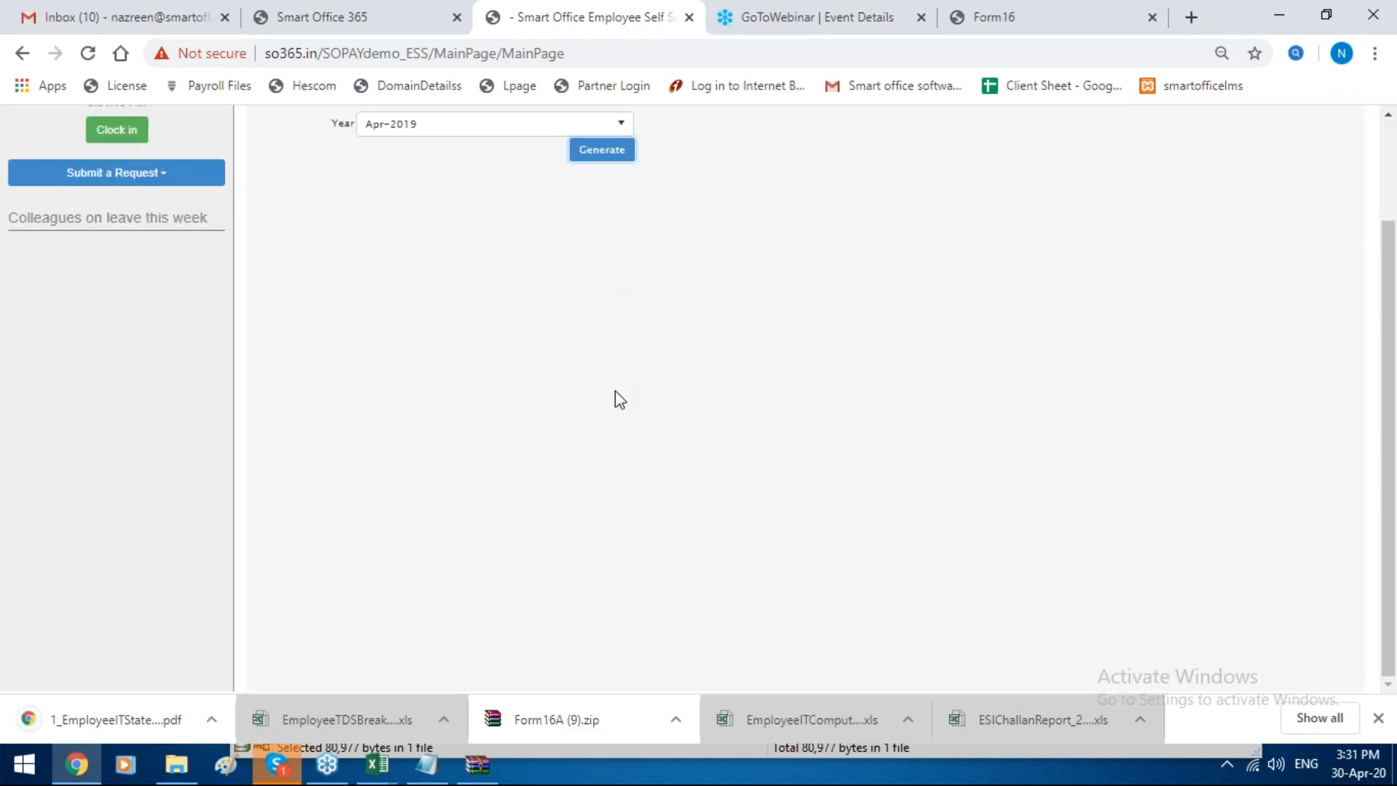
pyautogui.doubleClick(144, 722)
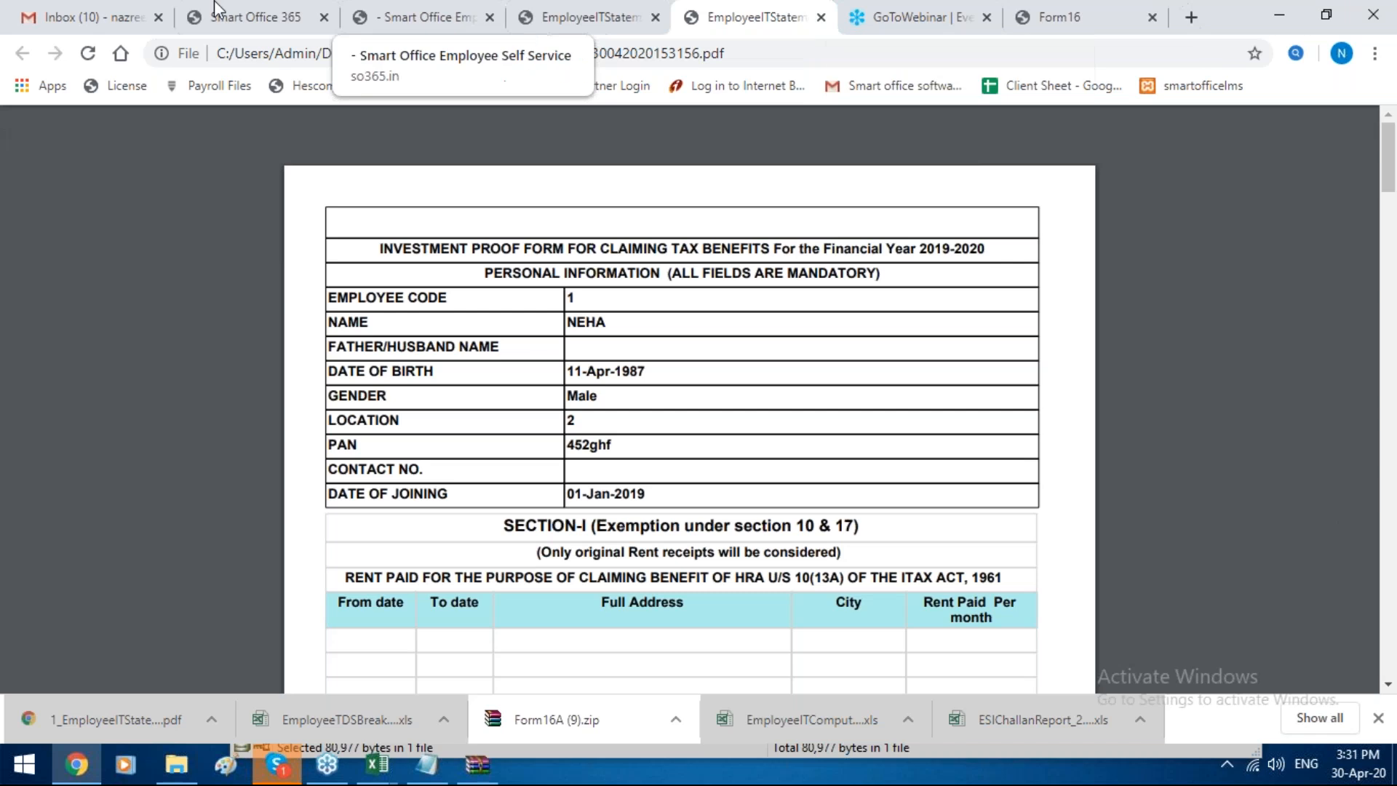
# Step: Return to the SmartOffice365 admin site and review the Master Company Details, including the TDS months
pyautogui.click(256, 10)
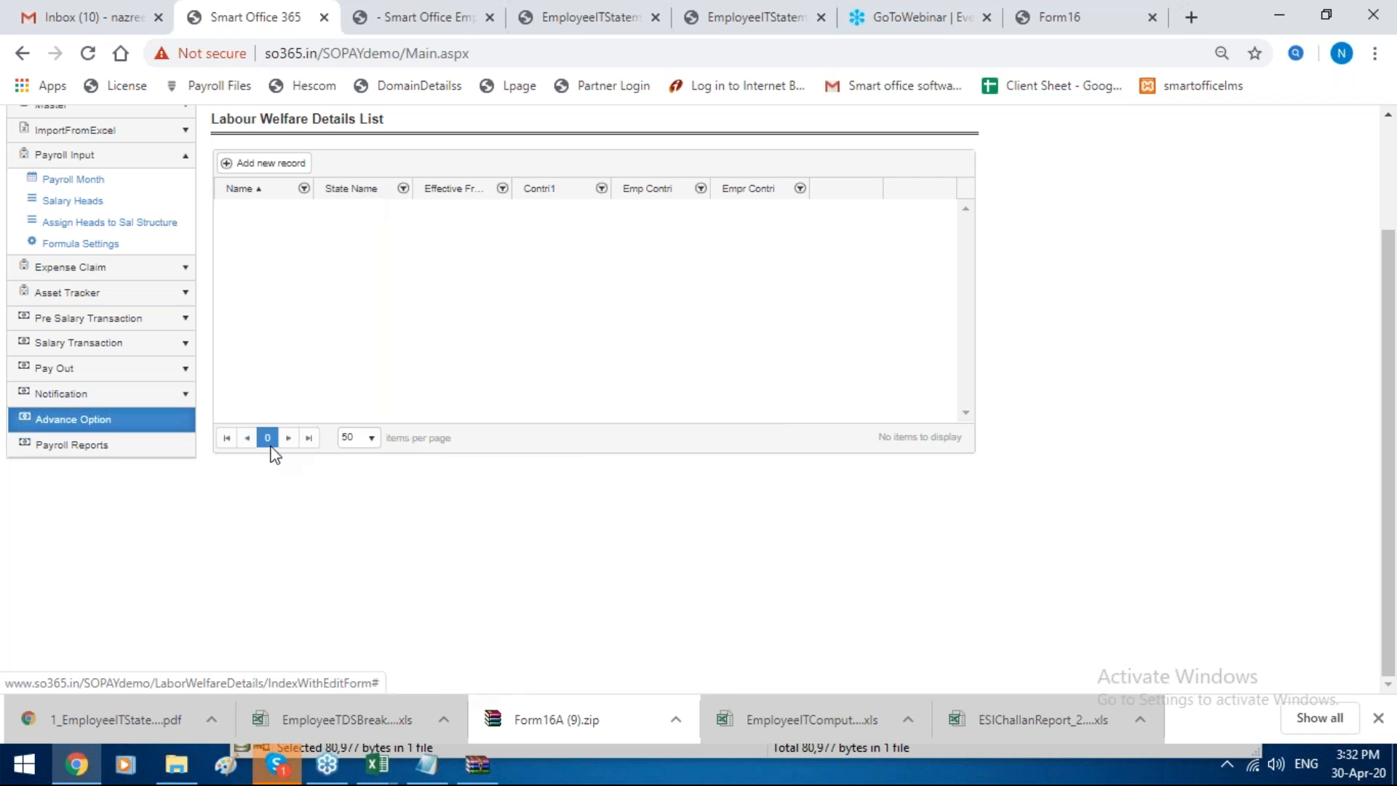
pyautogui.scroll(2, 272, 451)
pyautogui.click(156, 246)
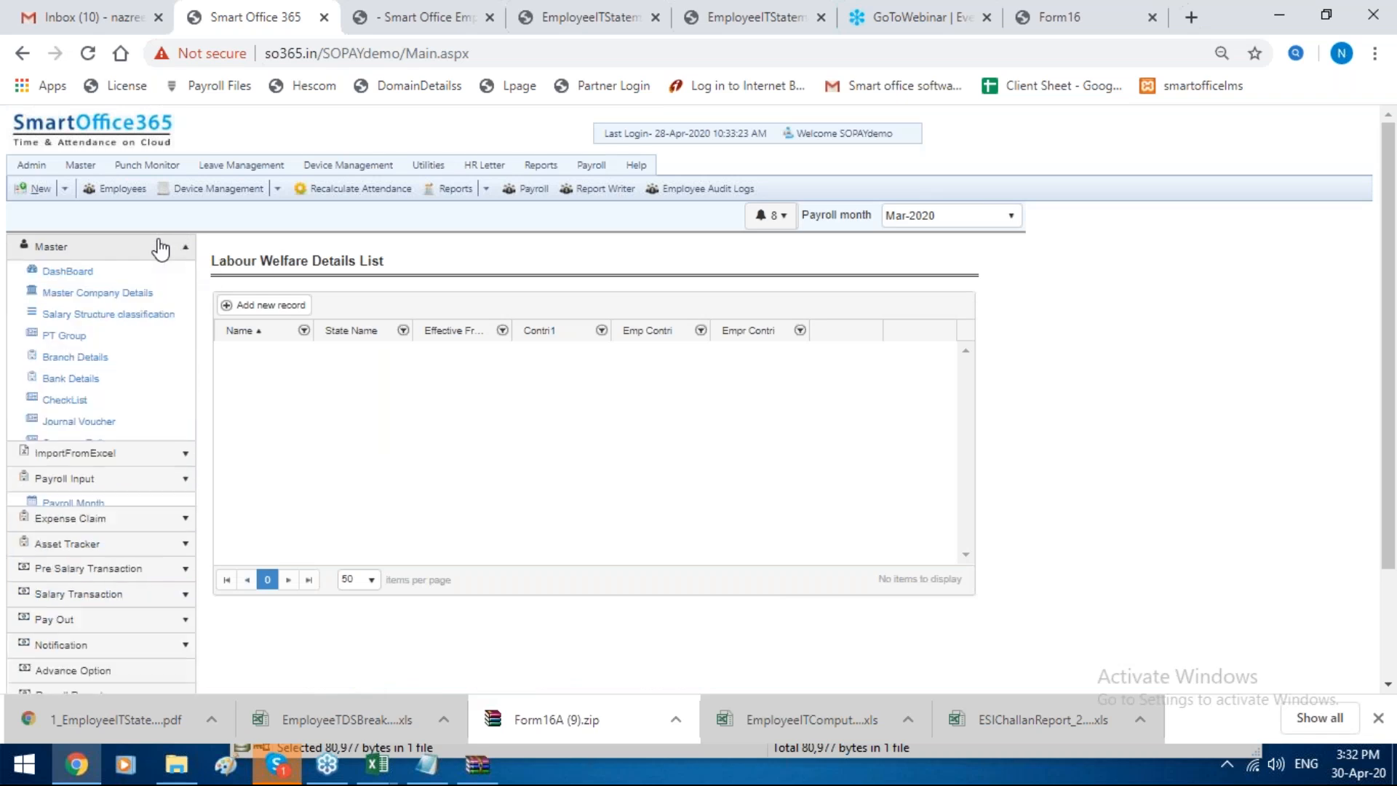
pyautogui.click(147, 296)
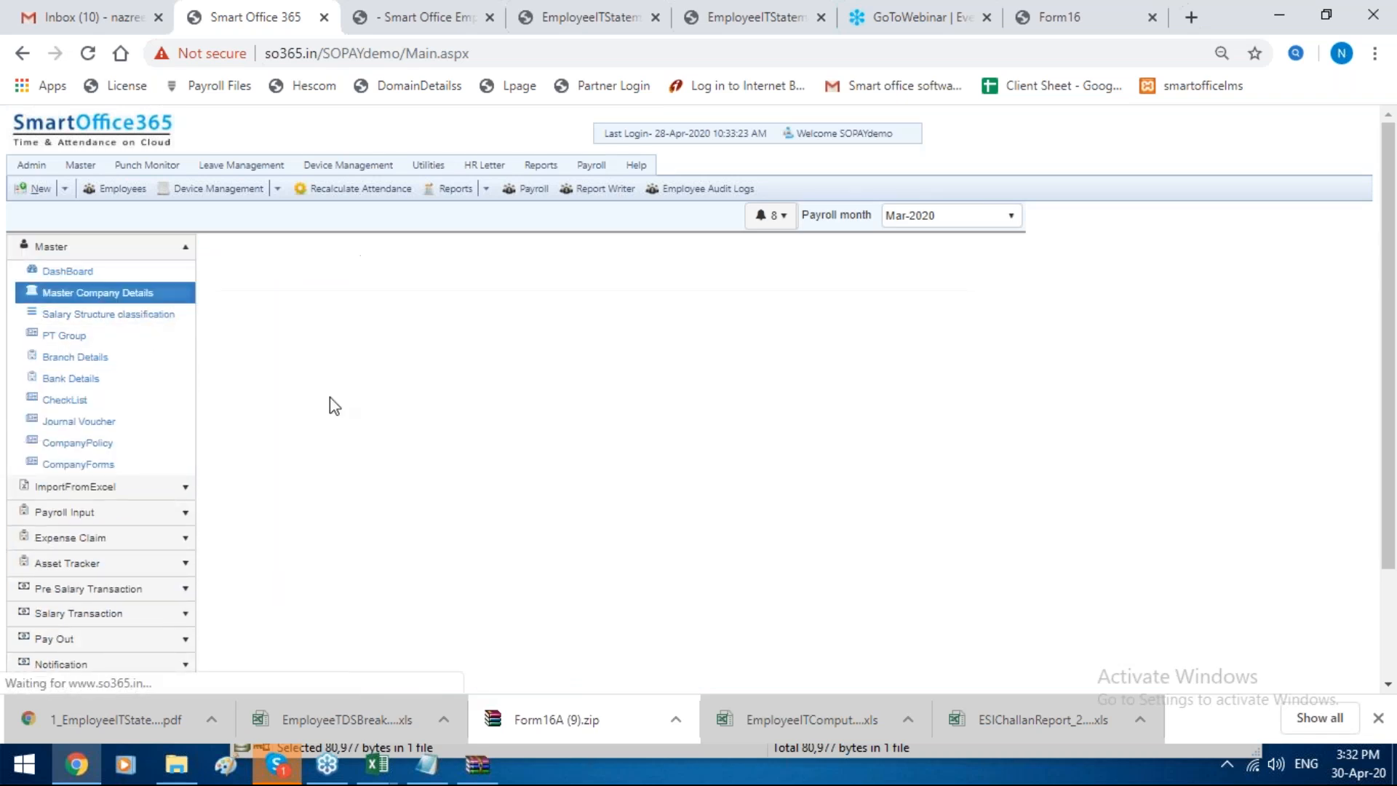
pyautogui.scroll(-2, 329, 396)
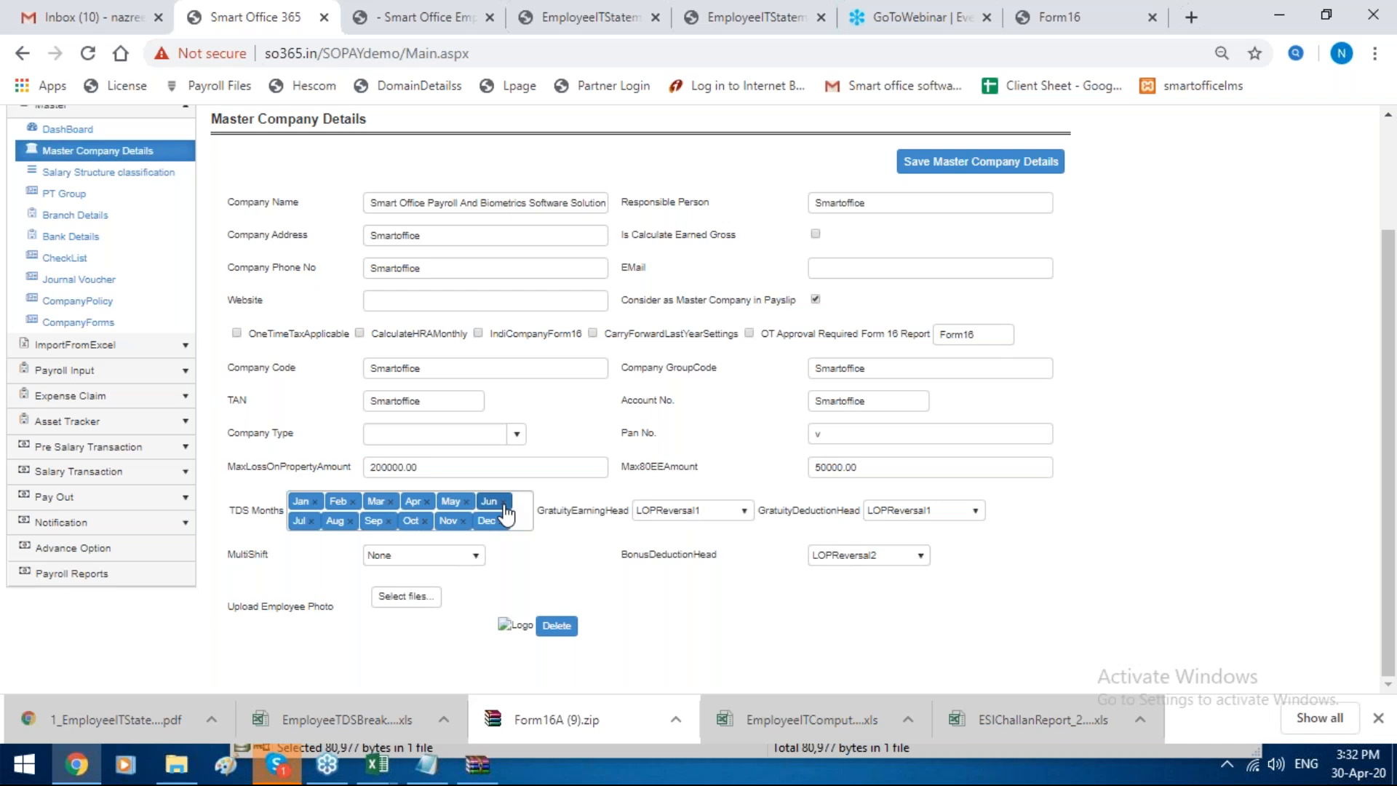
# Step: From the customized payroll reports, open the government forms and generate the Form T report for Mar-2020
pyautogui.click(176, 578)
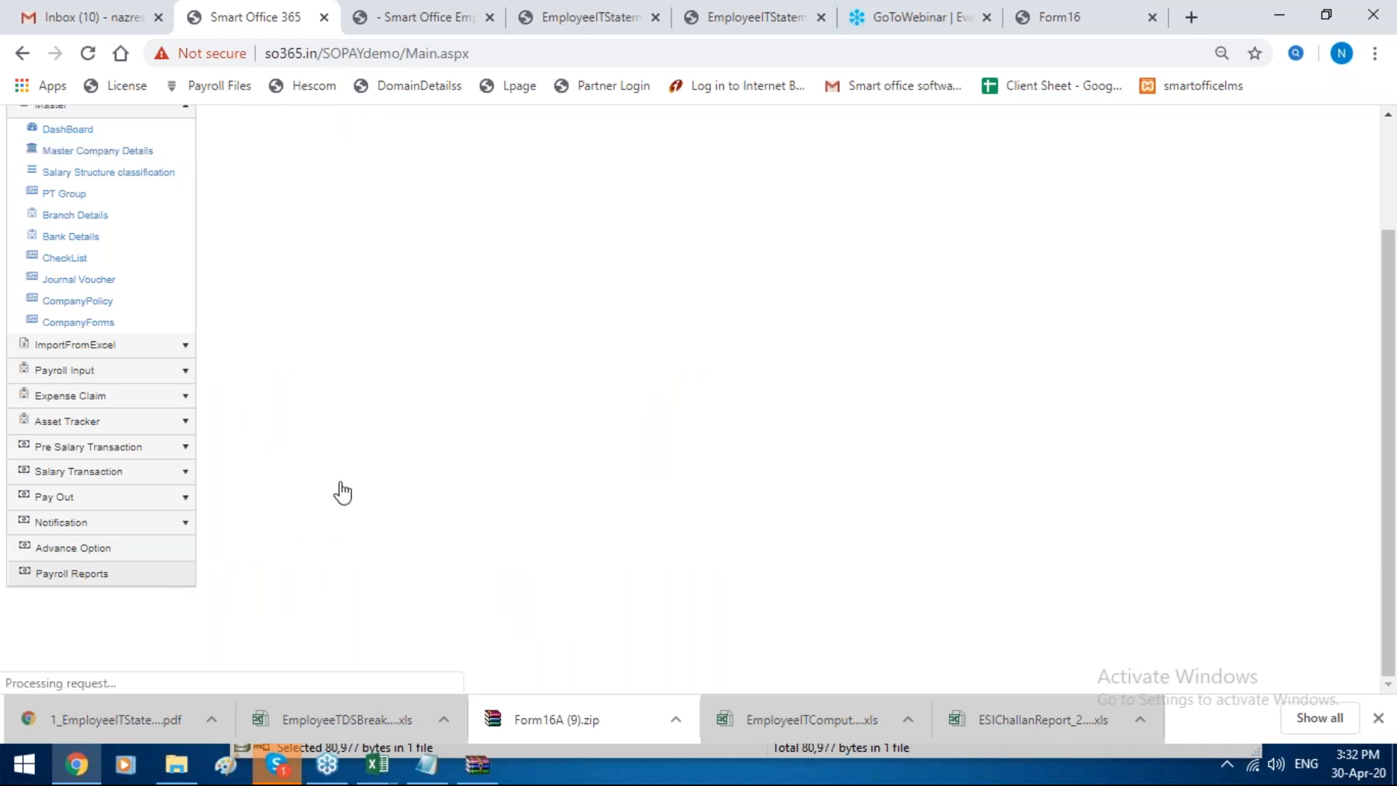
pyautogui.click(364, 320)
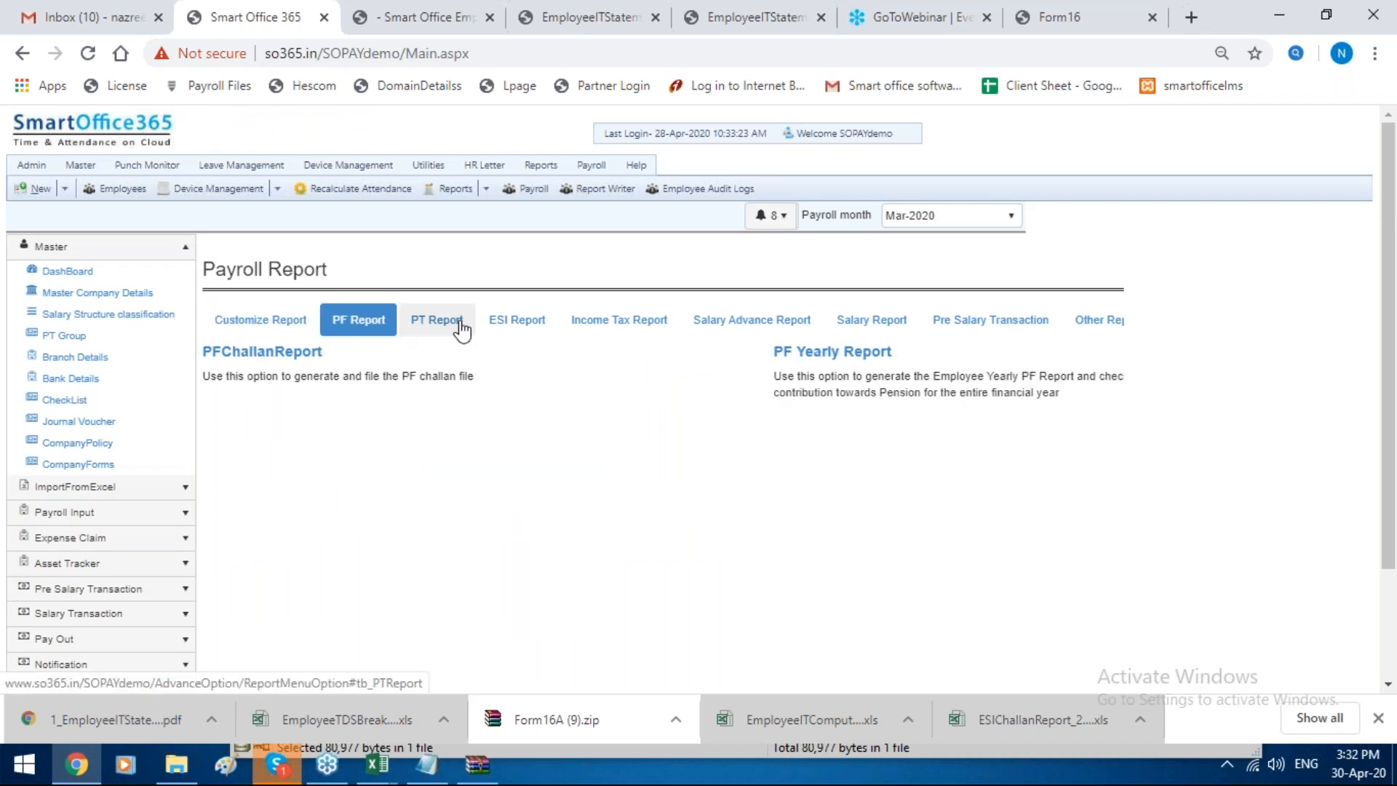
pyautogui.click(461, 326)
pyautogui.click(288, 322)
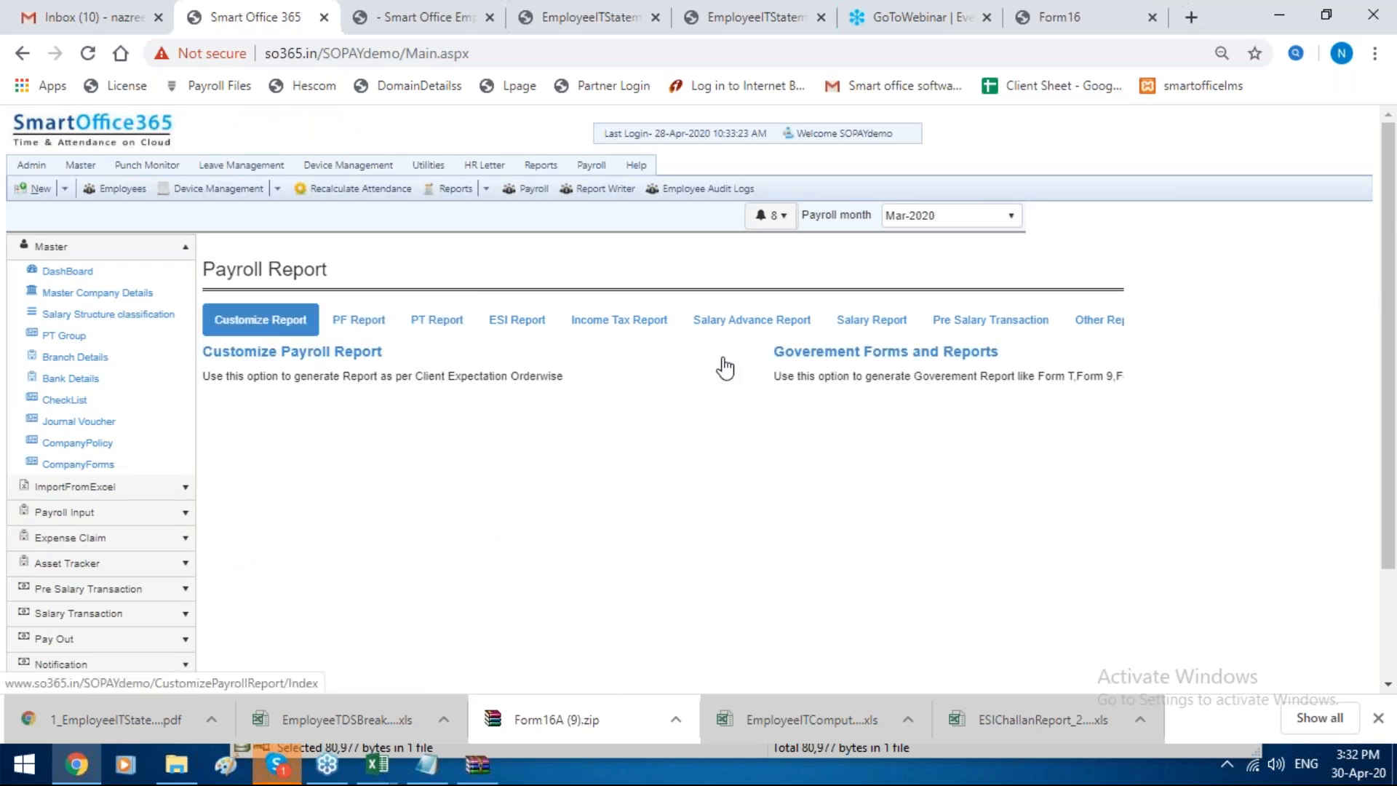
pyautogui.click(853, 360)
pyautogui.scroll(-2, 688, 418)
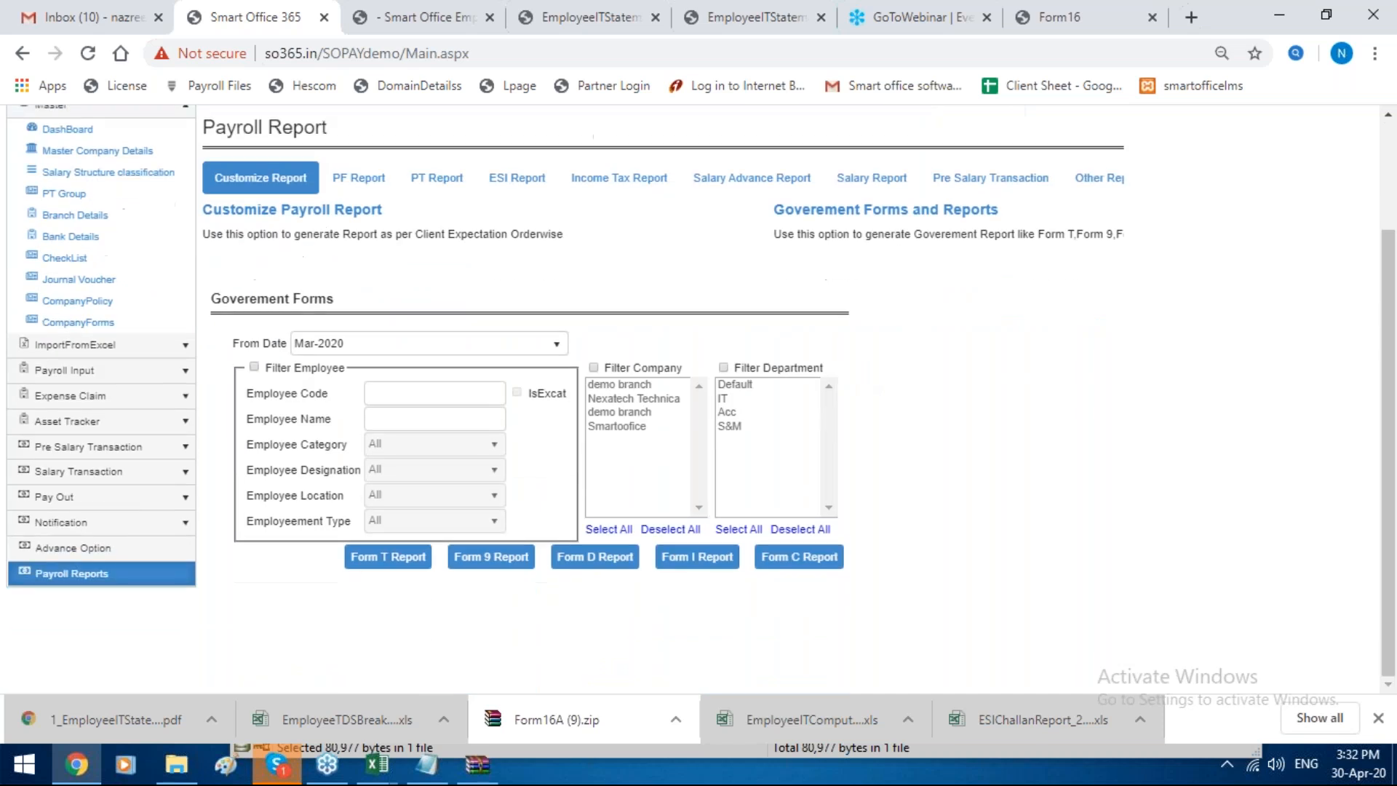
pyautogui.click(409, 569)
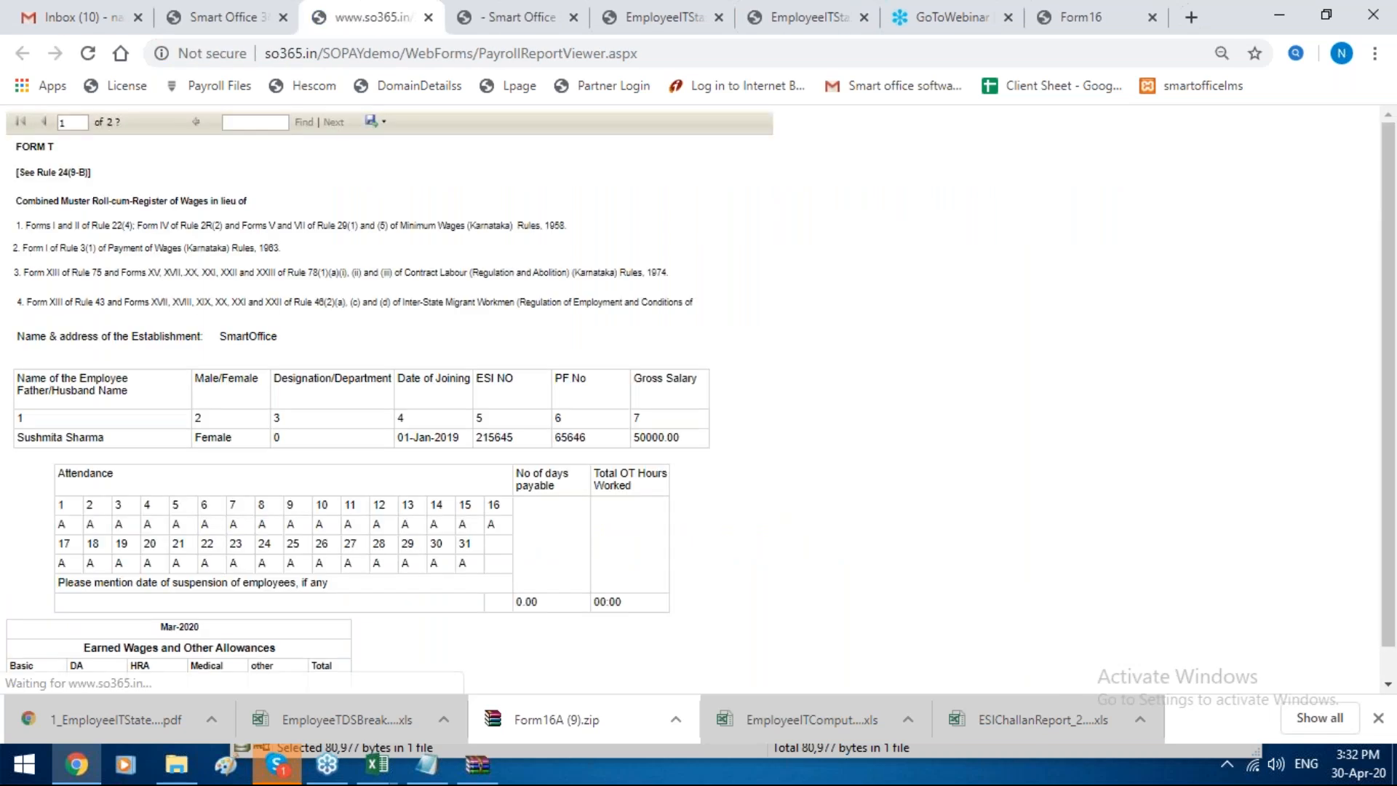
pyautogui.scroll(-1, 263, 544)
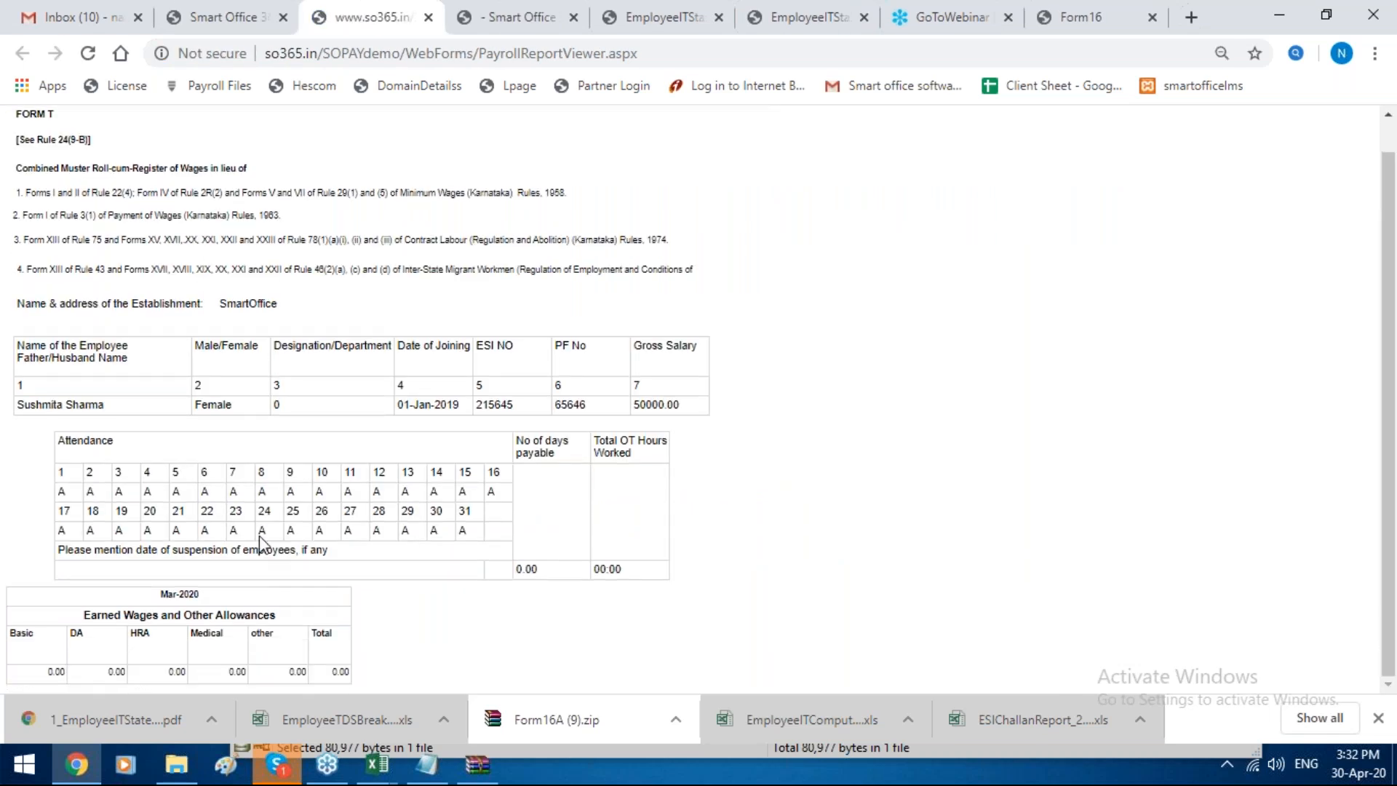
# Step: Generate the Form 9 report for Mar-2020 and return to the government forms page
pyautogui.click(256, 10)
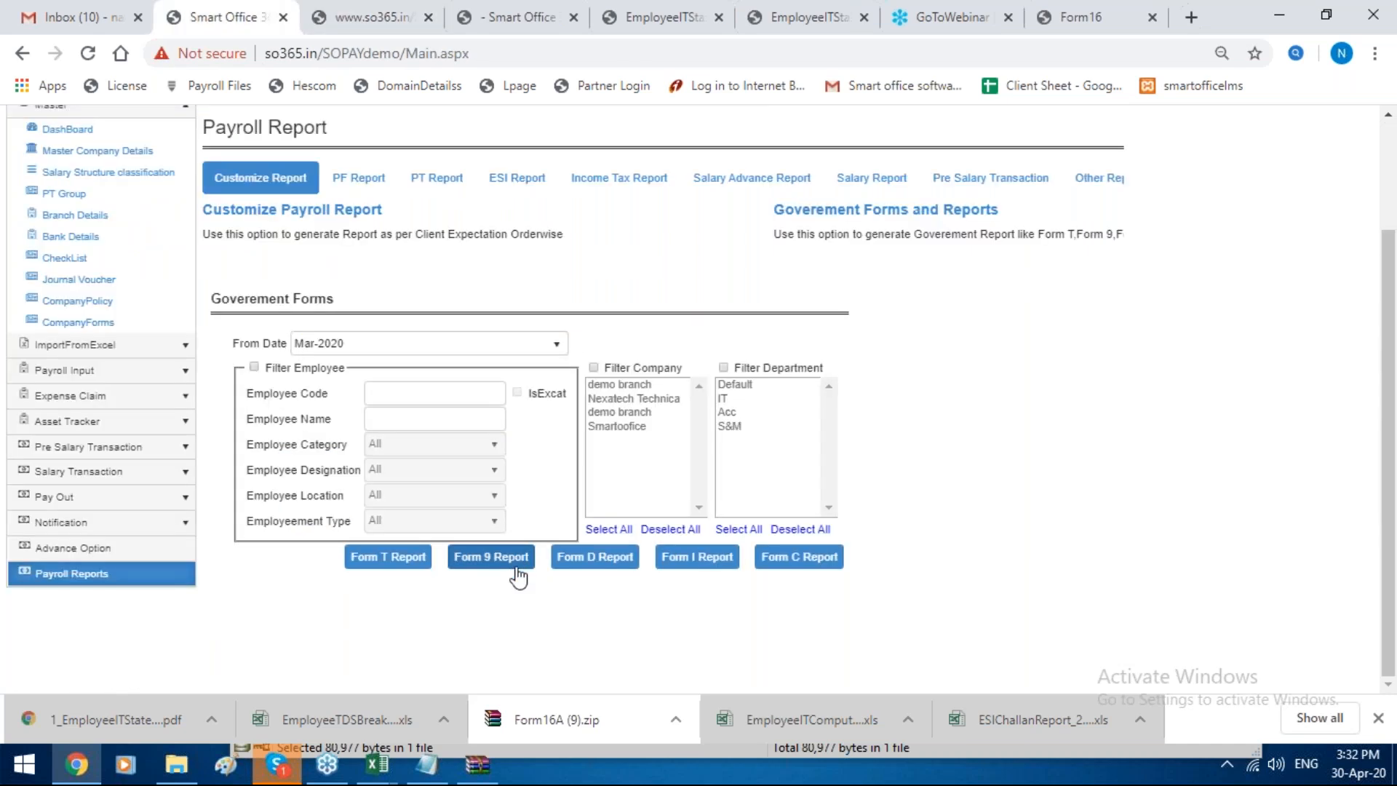
pyautogui.click(519, 571)
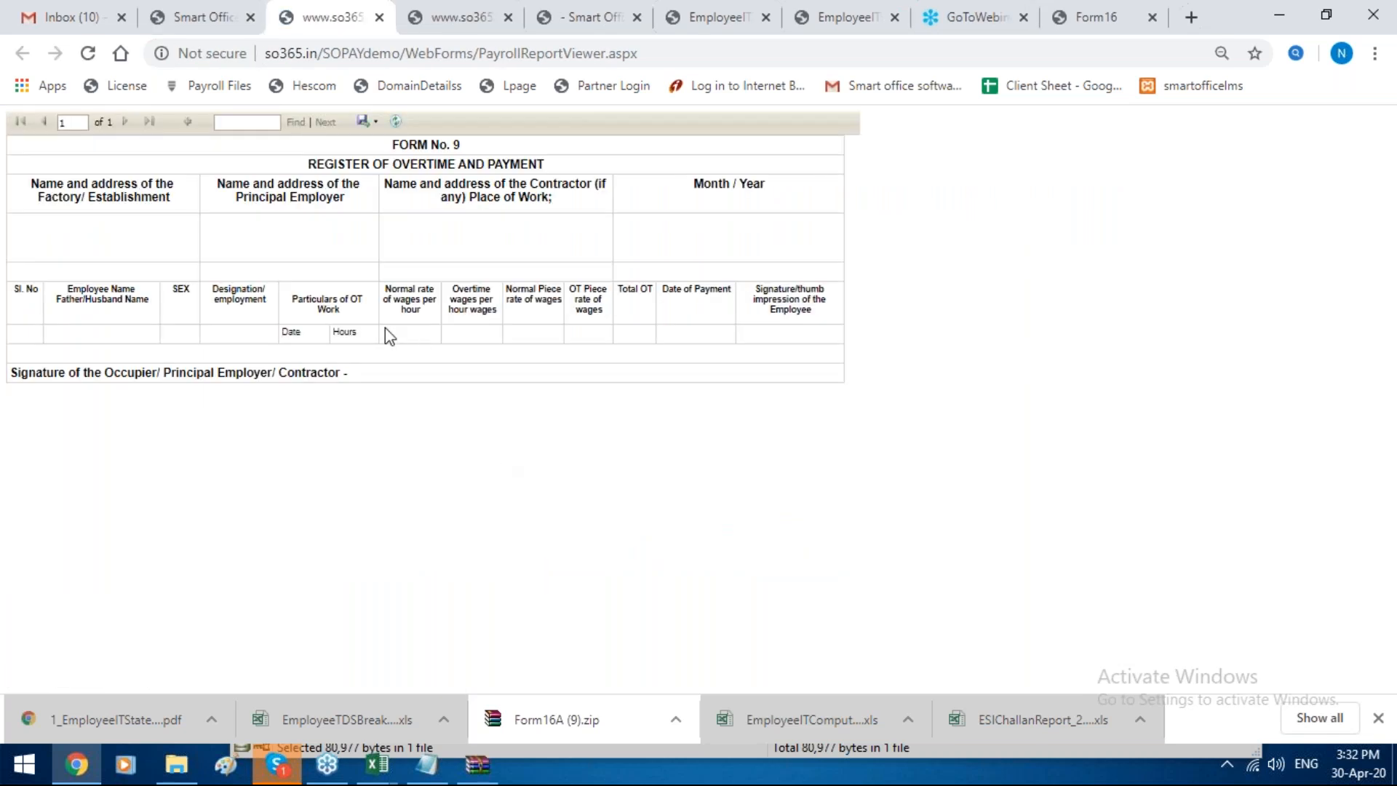
pyautogui.click(154, 10)
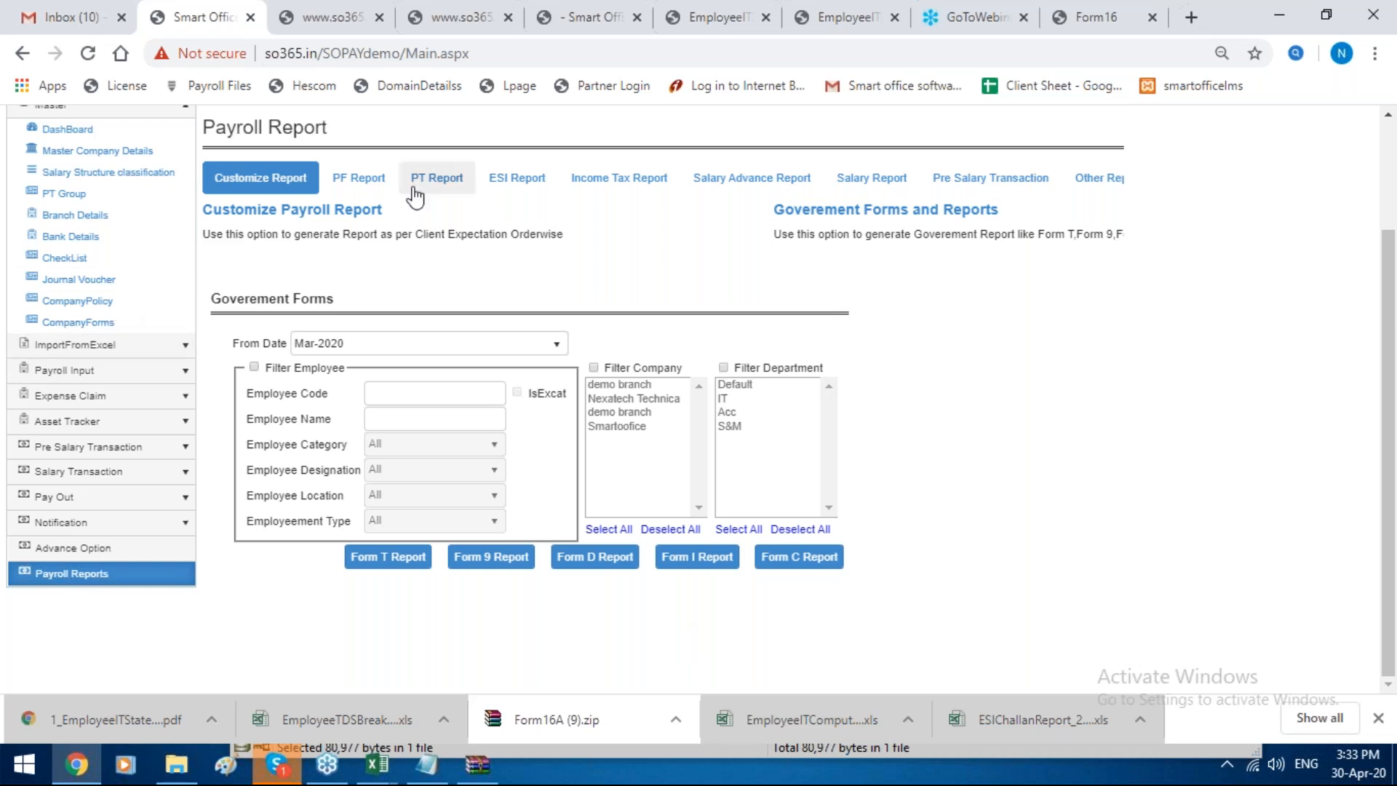
# Step: View the PT and ESI report options in the payroll reports
pyautogui.click(452, 175)
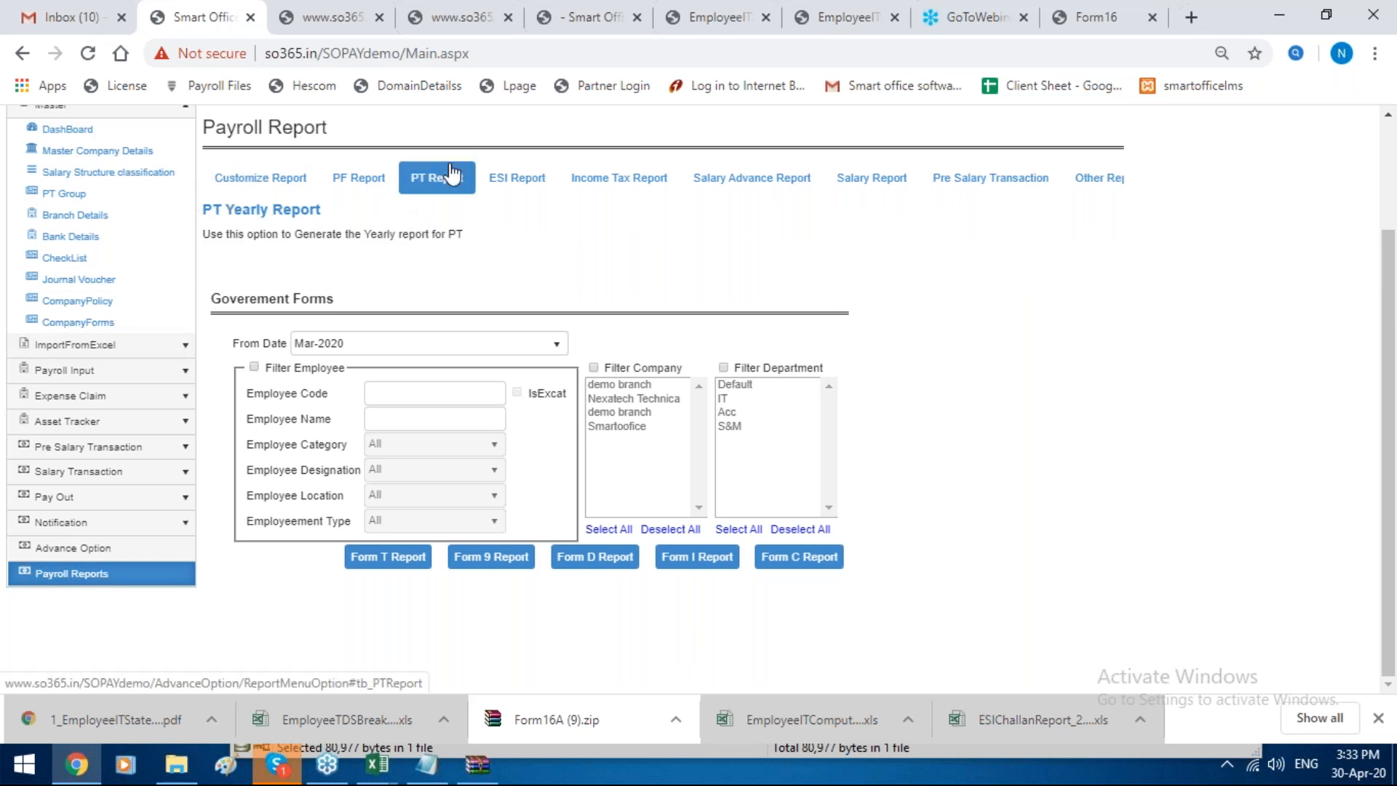
pyautogui.click(546, 183)
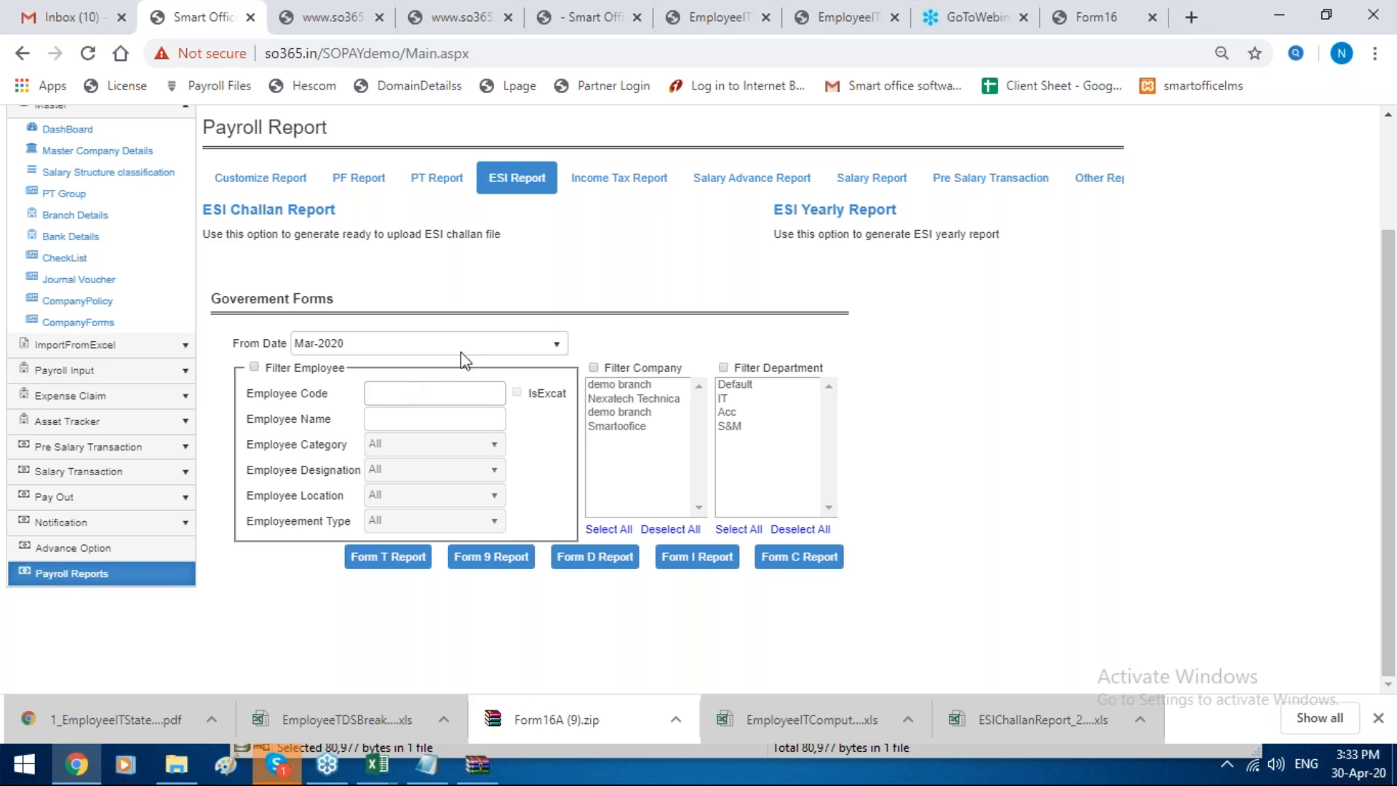
pyautogui.click(1385, 55)
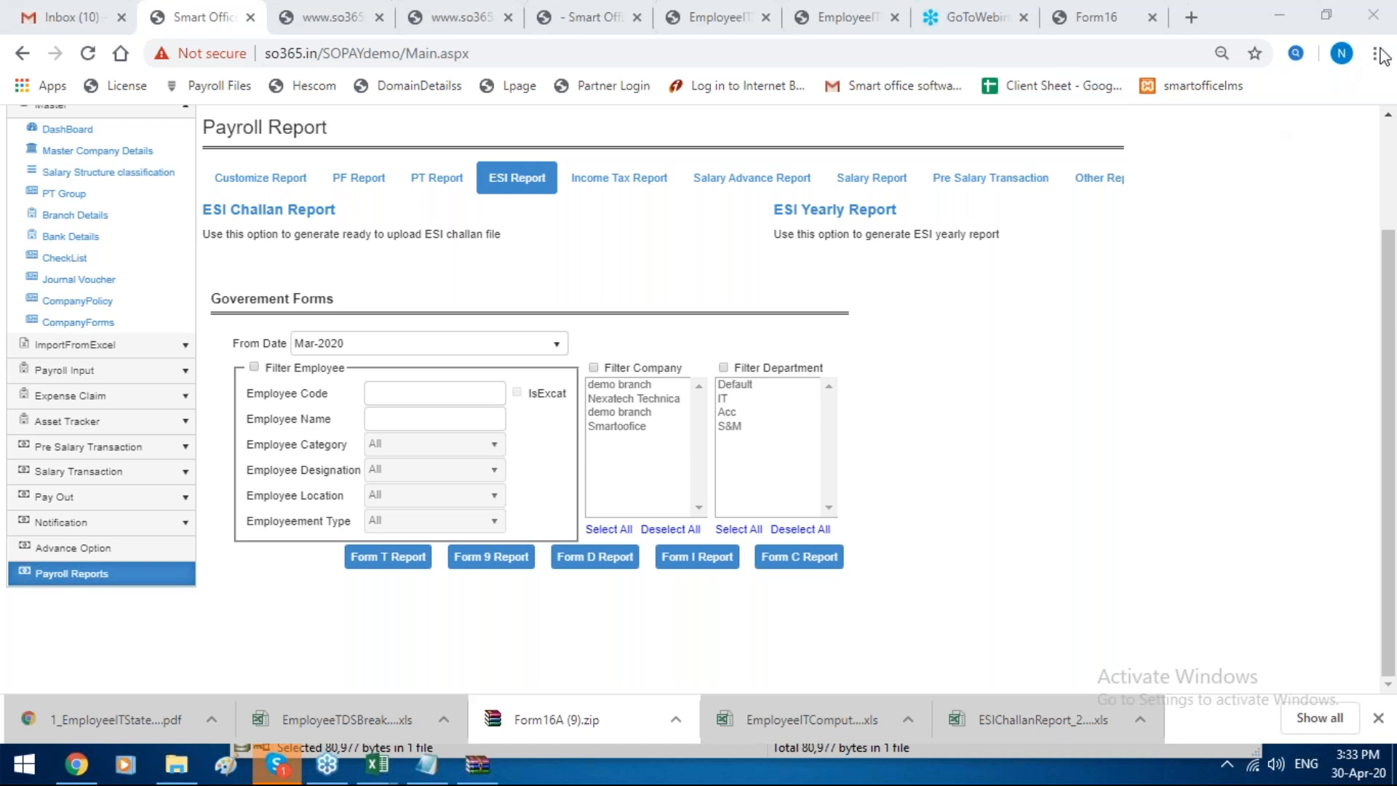